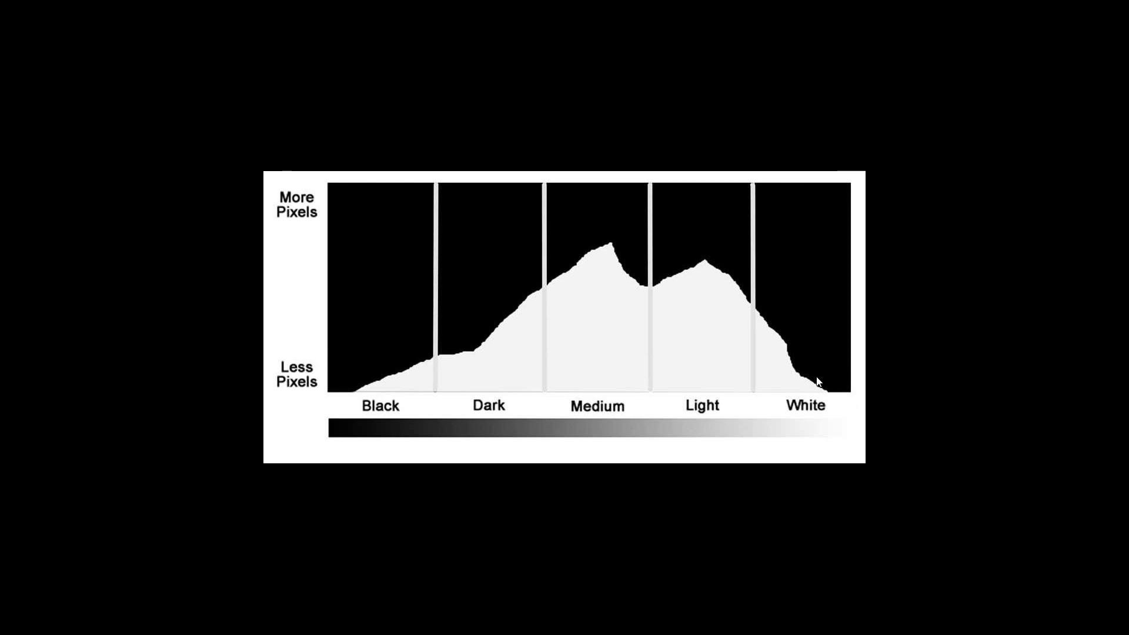
# Capture the histogram image in Lightshot and mark its black and white ends in red.
pyautogui.press('Print')
pyautogui.moveTo(241, 128); pyautogui.dragTo(892, 546)
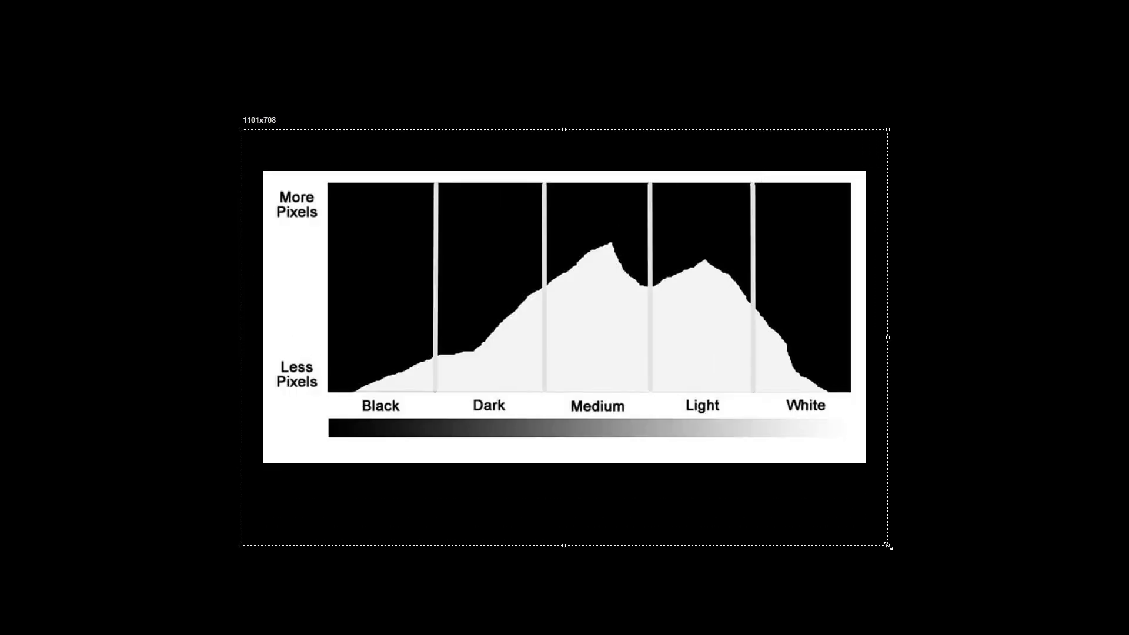
pyautogui.click(904, 436)
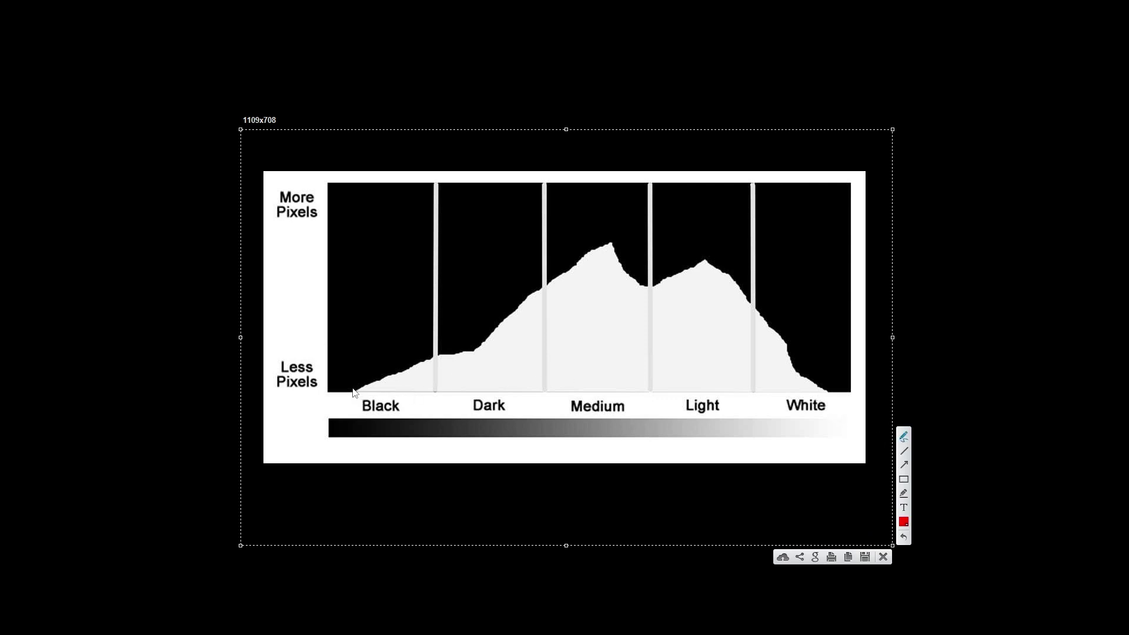
pyautogui.moveTo(353, 390); pyautogui.dragTo(353, 406)
pyautogui.moveTo(828, 383); pyautogui.dragTo(843, 429)
# Add further red marks at both gradient ends, labelled 0 at black and 255 at white.
pyautogui.moveTo(342, 392); pyautogui.dragTo(343, 440)
pyautogui.moveTo(326, 390); pyautogui.dragTo(354, 412)
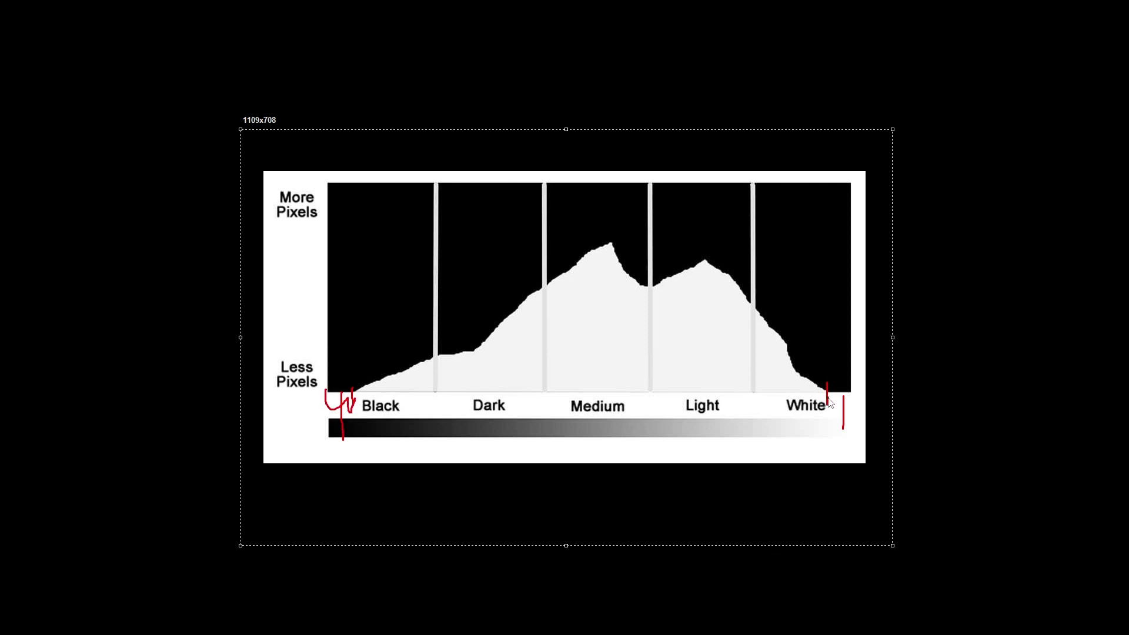
pyautogui.moveTo(828, 399); pyautogui.dragTo(854, 395)
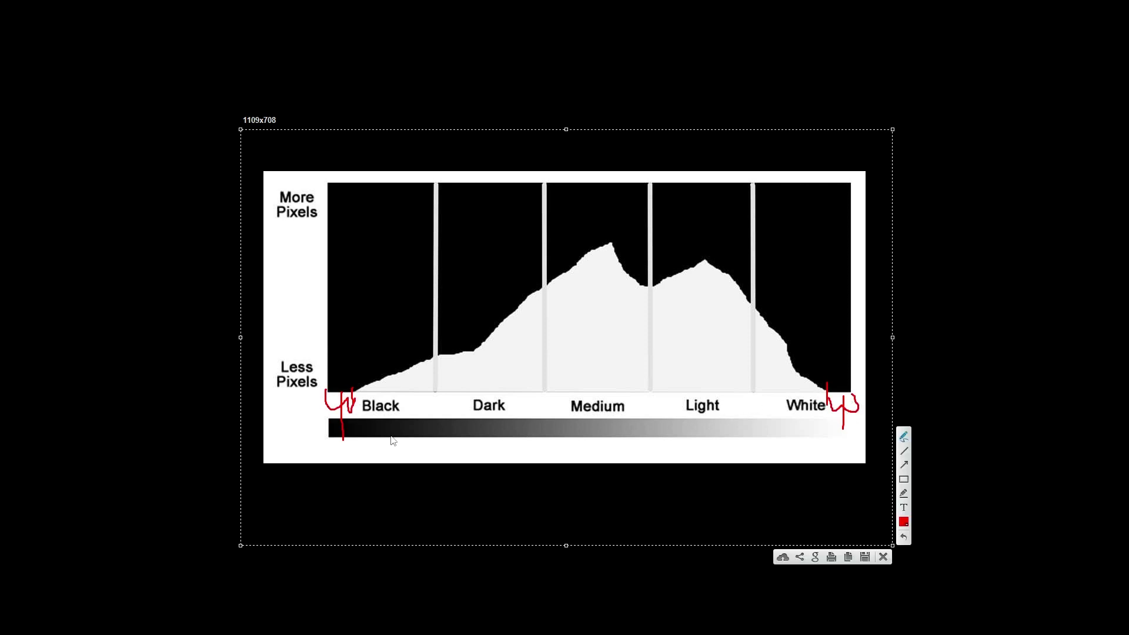
pyautogui.moveTo(304, 425); pyautogui.dragTo(310, 431)
pyautogui.moveTo(839, 434)
pyautogui.mouseDown()
pyautogui.moveTo(847, 449)
pyautogui.moveTo(861, 427)
pyautogui.mouseUp()
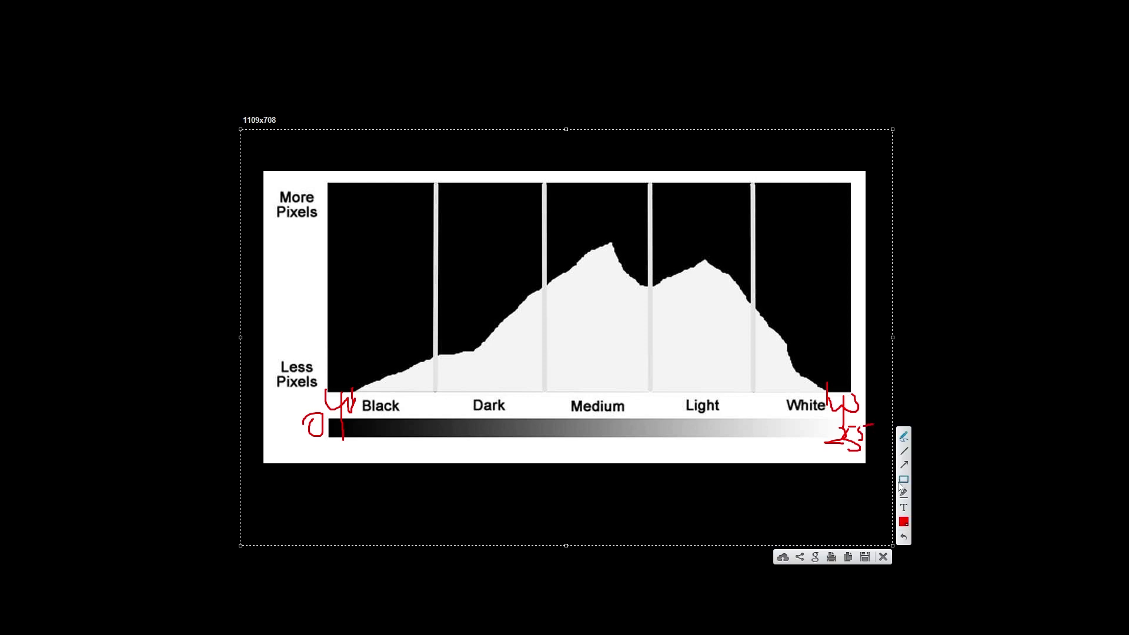
pyautogui.click(904, 521)
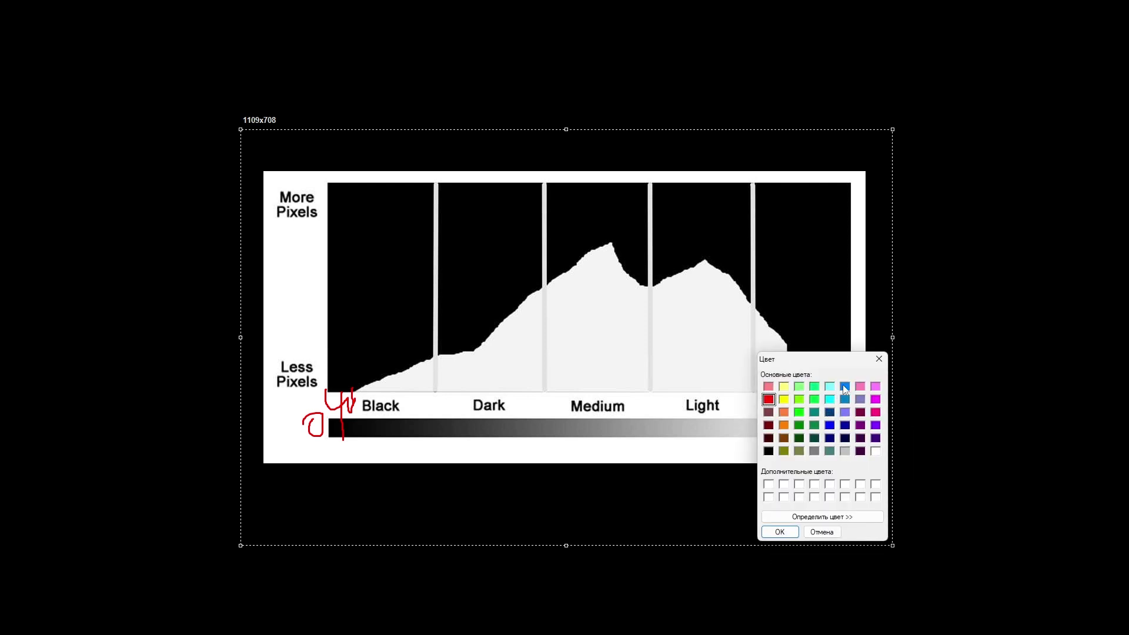
# Switch the pen to blue and draw vertical lines in the Black and White zones, labelled 20 and 235.
pyautogui.click(845, 386)
pyautogui.click(781, 532)
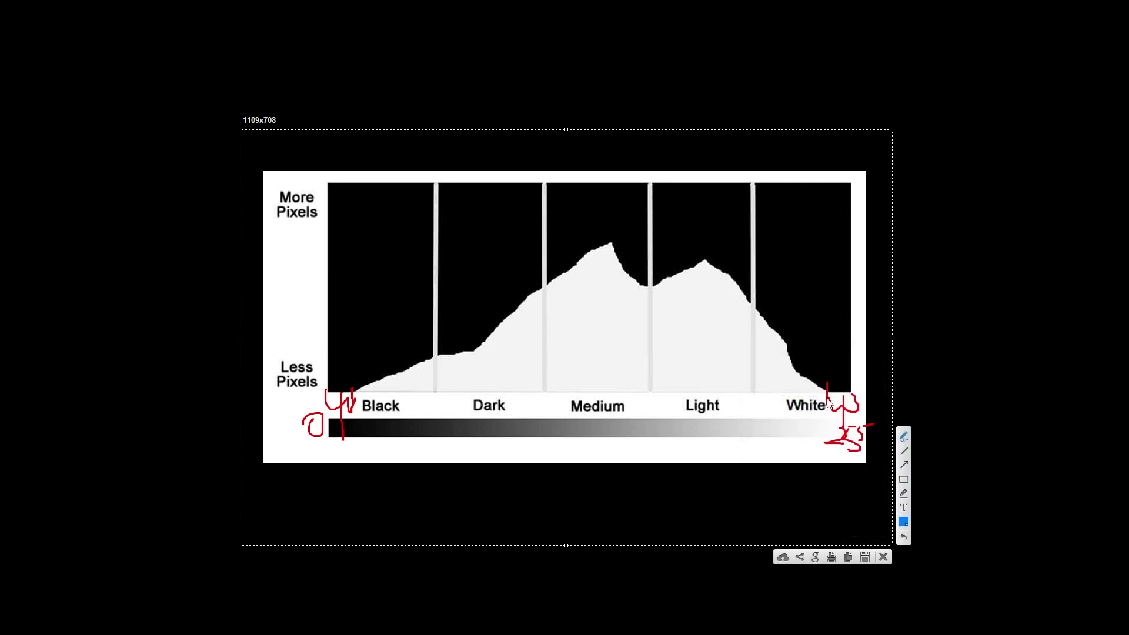
pyautogui.moveTo(826, 388); pyautogui.dragTo(821, 252)
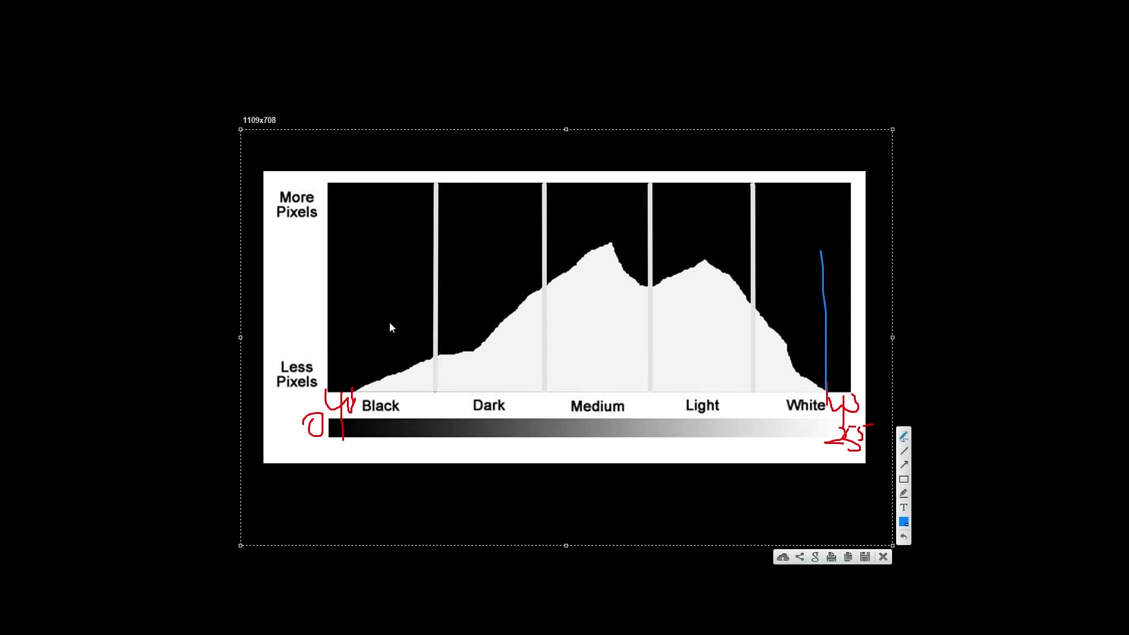
pyautogui.moveTo(352, 392); pyautogui.dragTo(355, 241)
pyautogui.moveTo(795, 217)
pyautogui.mouseDown()
pyautogui.moveTo(793, 232)
pyautogui.moveTo(815, 225)
pyautogui.moveTo(814, 205)
pyautogui.moveTo(834, 215)
pyautogui.mouseUp()
pyautogui.moveTo(347, 216); pyautogui.dragTo(357, 226)
pyautogui.moveTo(366, 213); pyautogui.dragTo(372, 217)
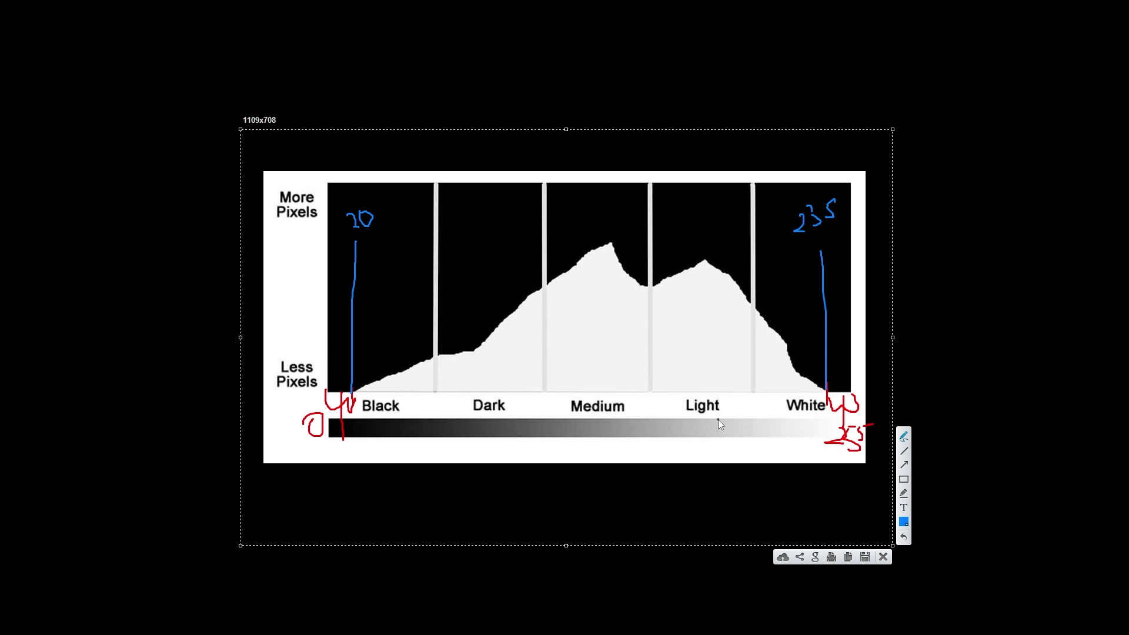
# Discard the annotated capture, open 1.png in Photos and advance to 2.jpeg.
pyautogui.click(883, 556)
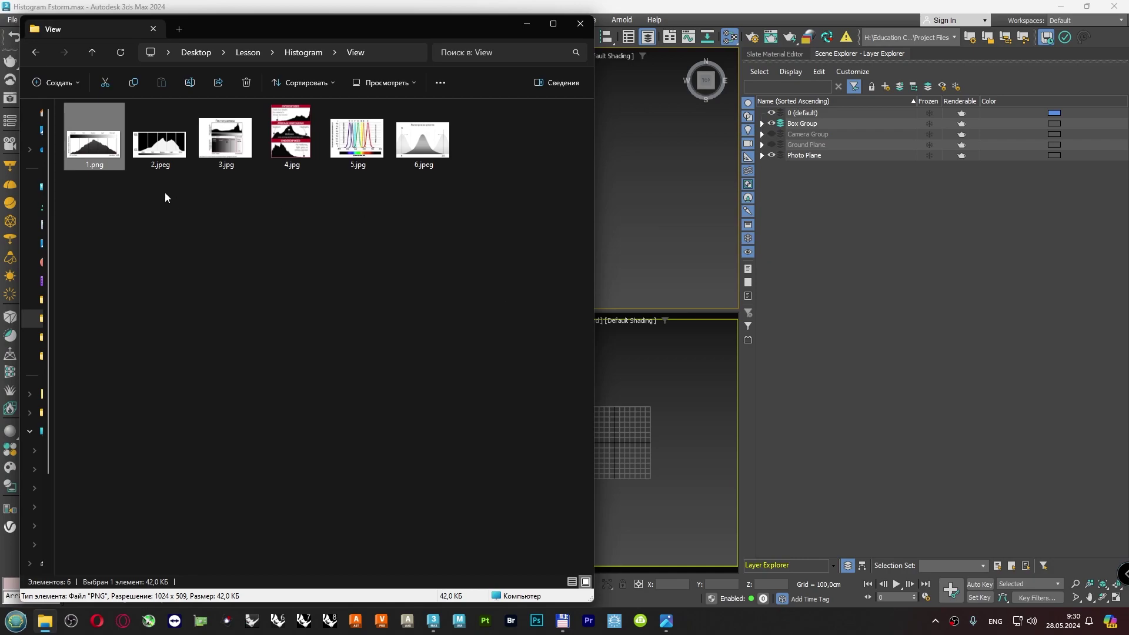
pyautogui.doubleClick(105, 146)
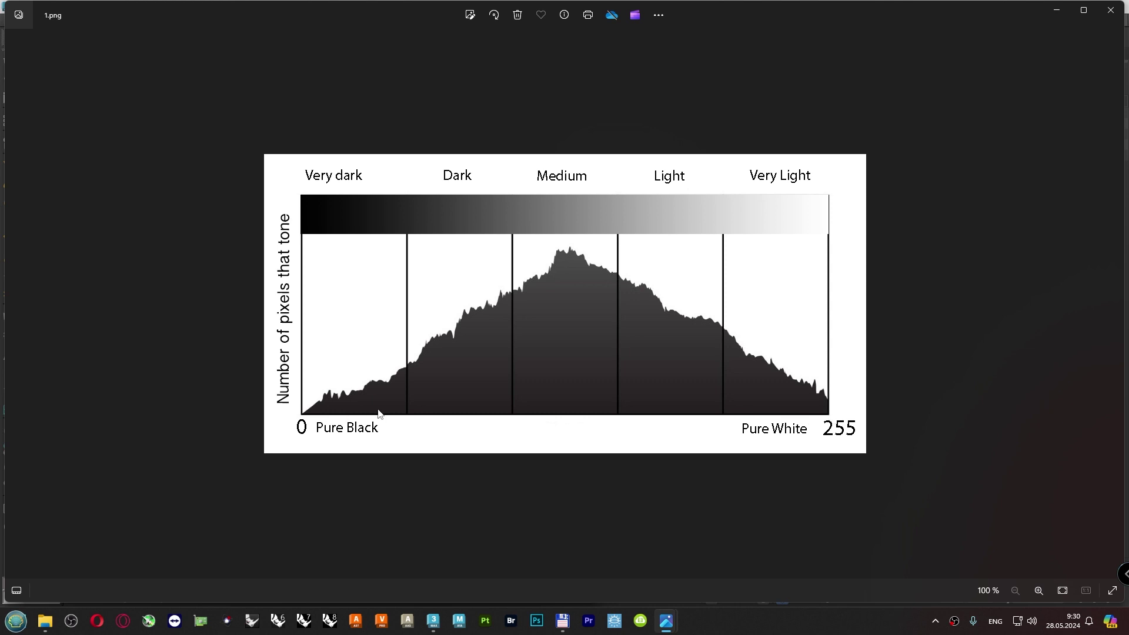
pyautogui.press('Right')
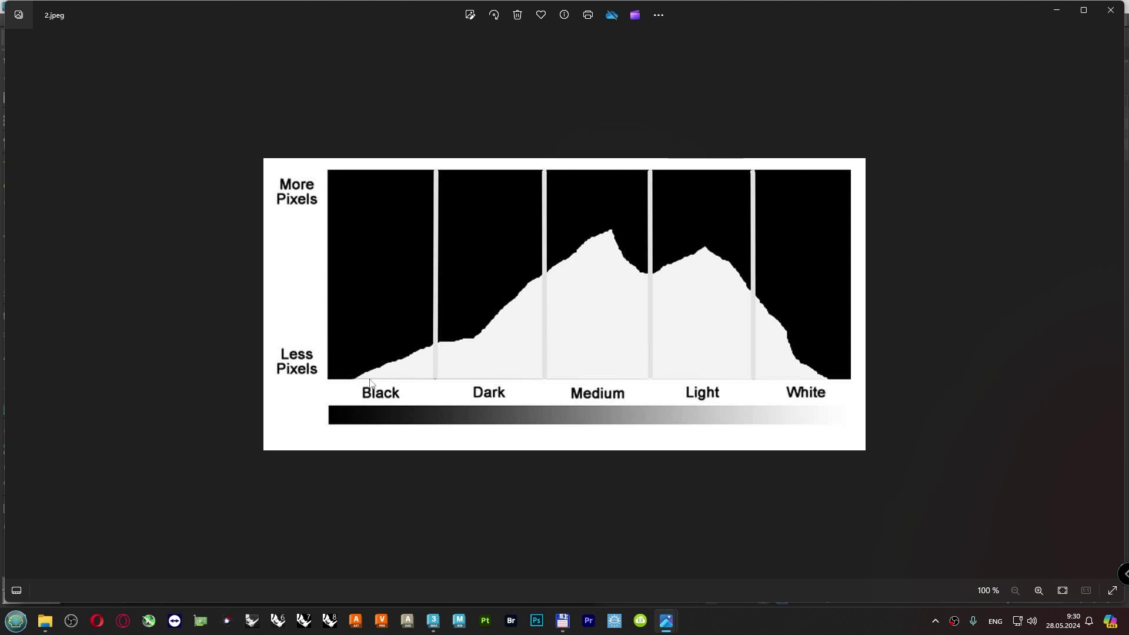
# Advance to 3.jpg, the Гистограмма chart dividing tones into five zones from 0 to 255.
pyautogui.press('Right')
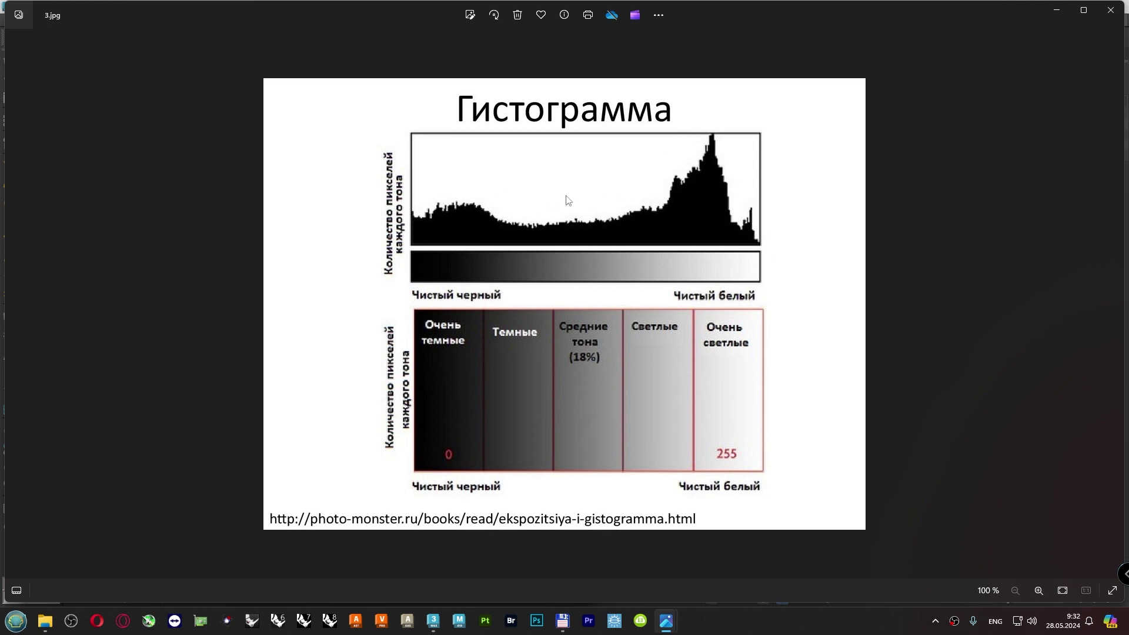
# Flip back through 1.png, 2.jpeg and 3.jpg, then advance to the 4.jpg exposure chart.
pyautogui.press('Right')
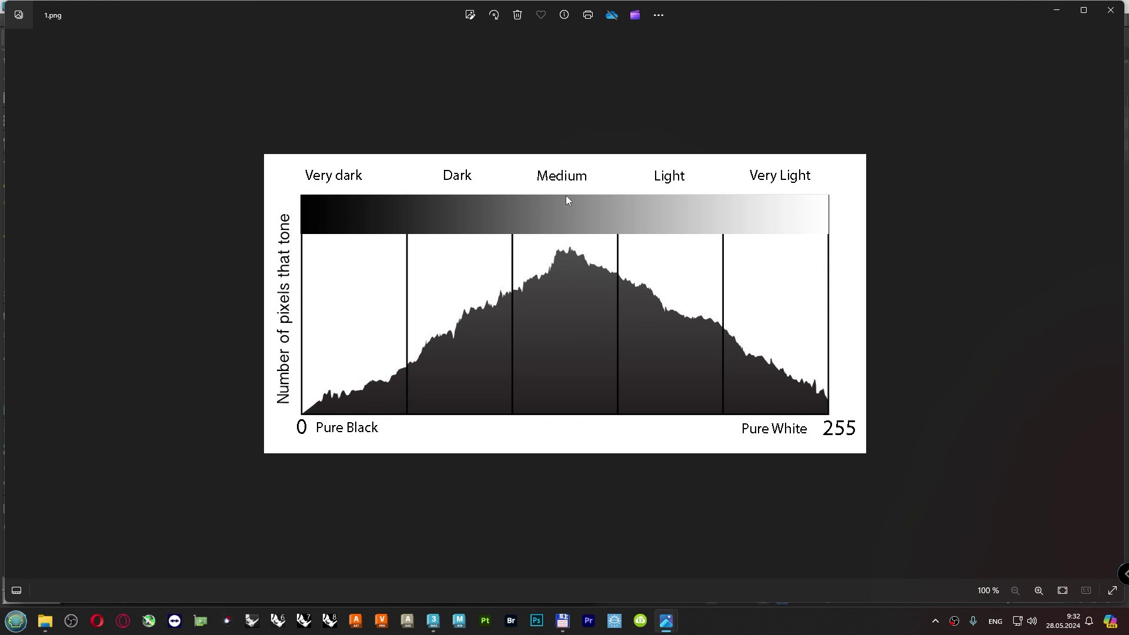
pyautogui.press('Right')
pyautogui.press('Right')
pyautogui.press('Left')
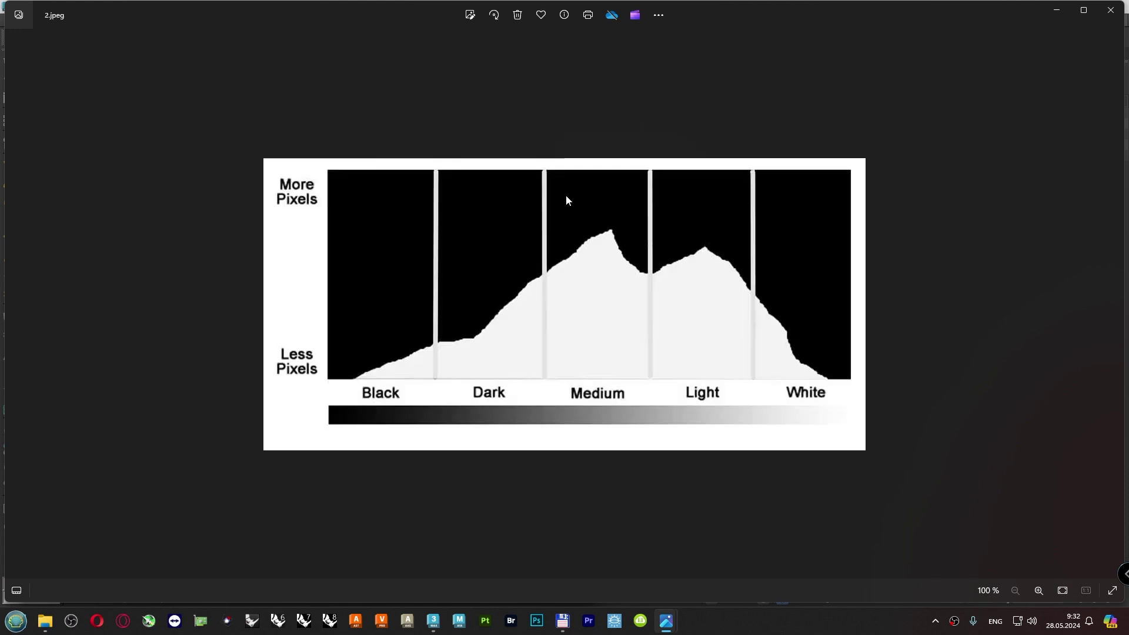
pyautogui.press('Left')
pyautogui.press('Right')
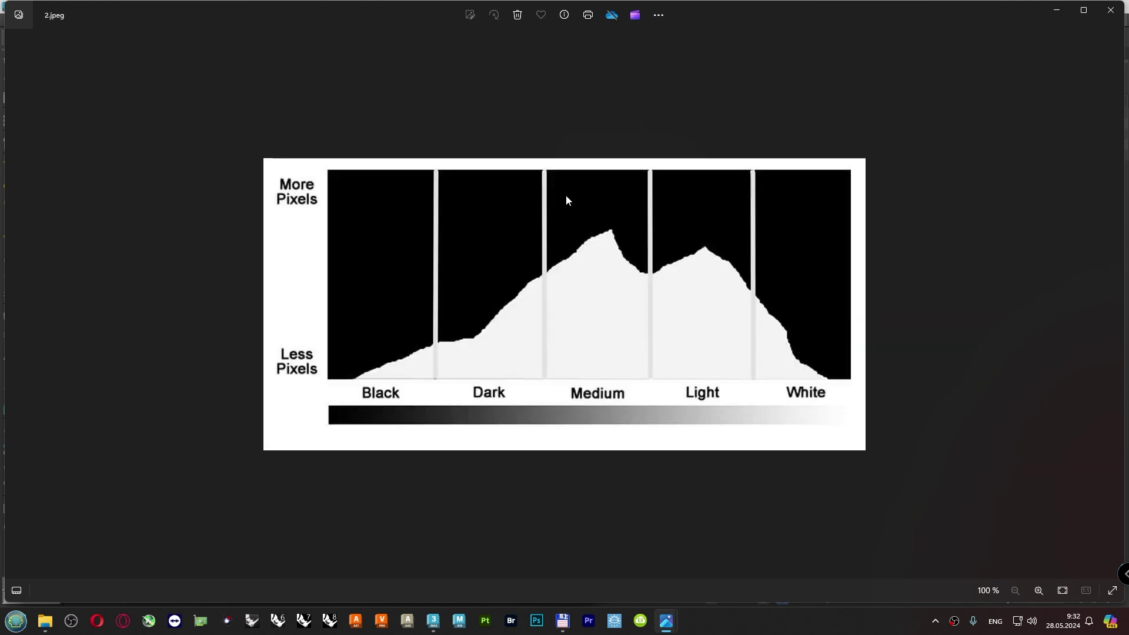
pyautogui.press('Left')
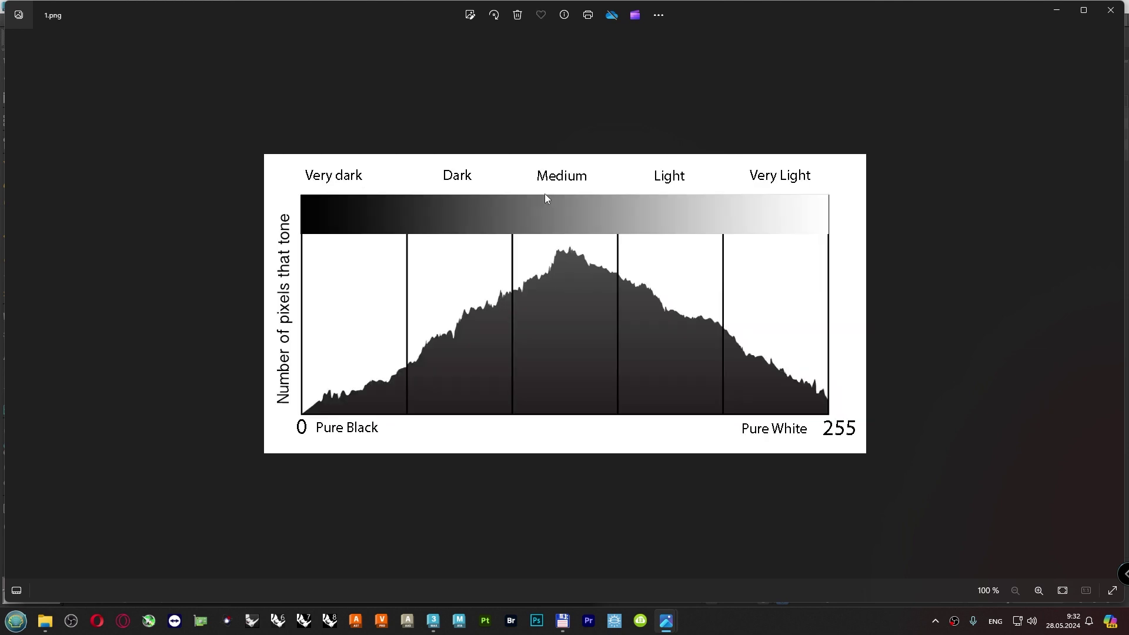
pyautogui.press('Right')
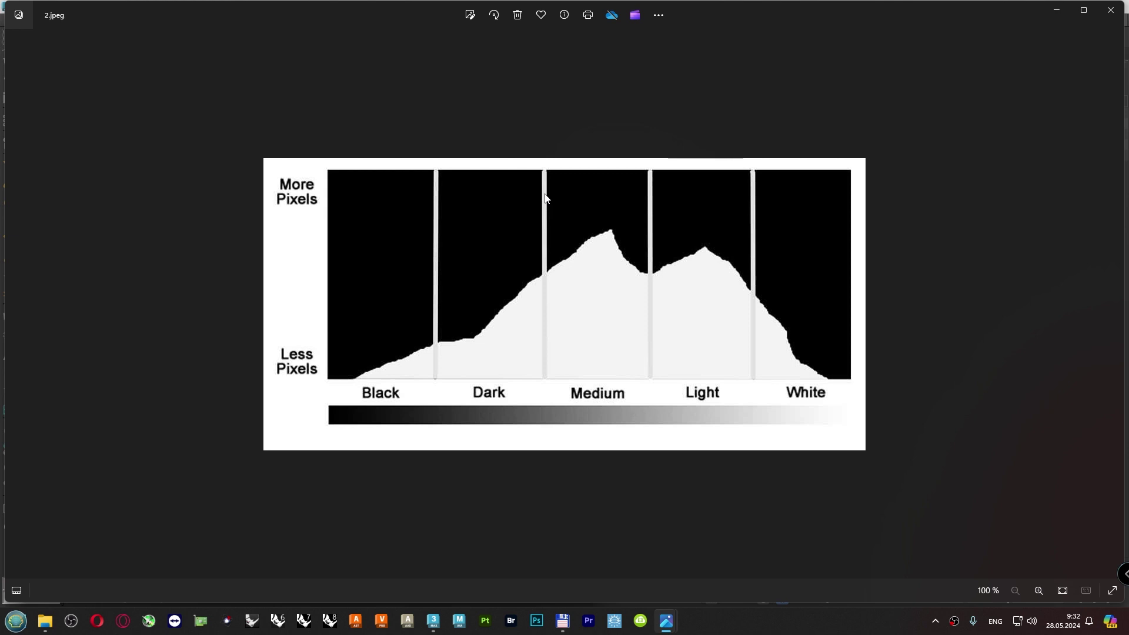
pyautogui.press('Left')
pyautogui.press('Right')
pyautogui.press('Right')
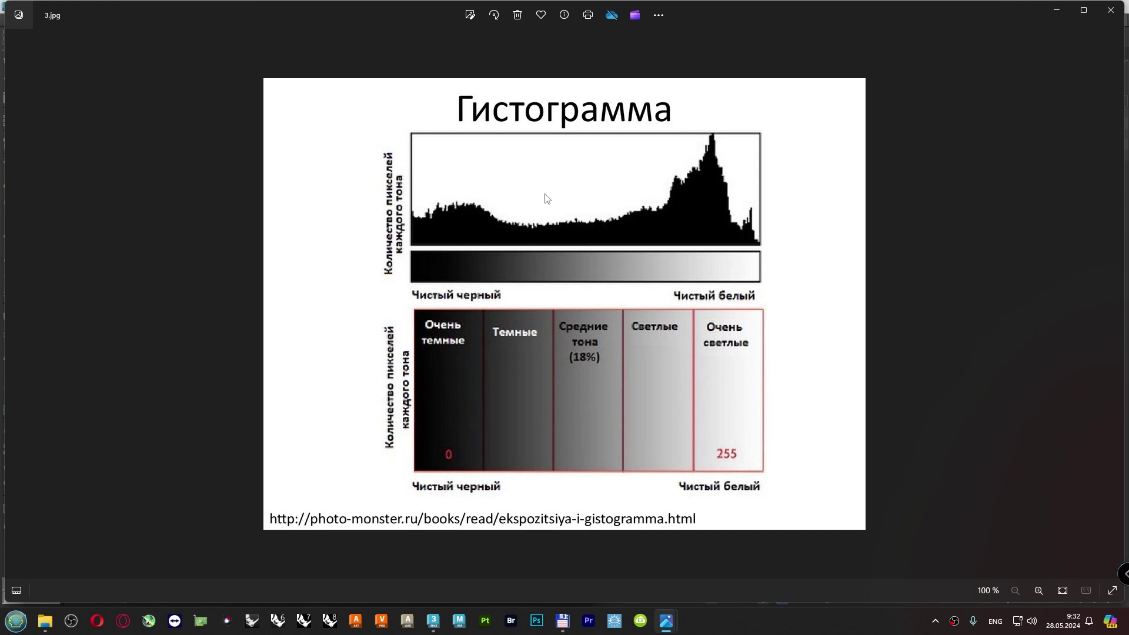
pyautogui.press('Right')
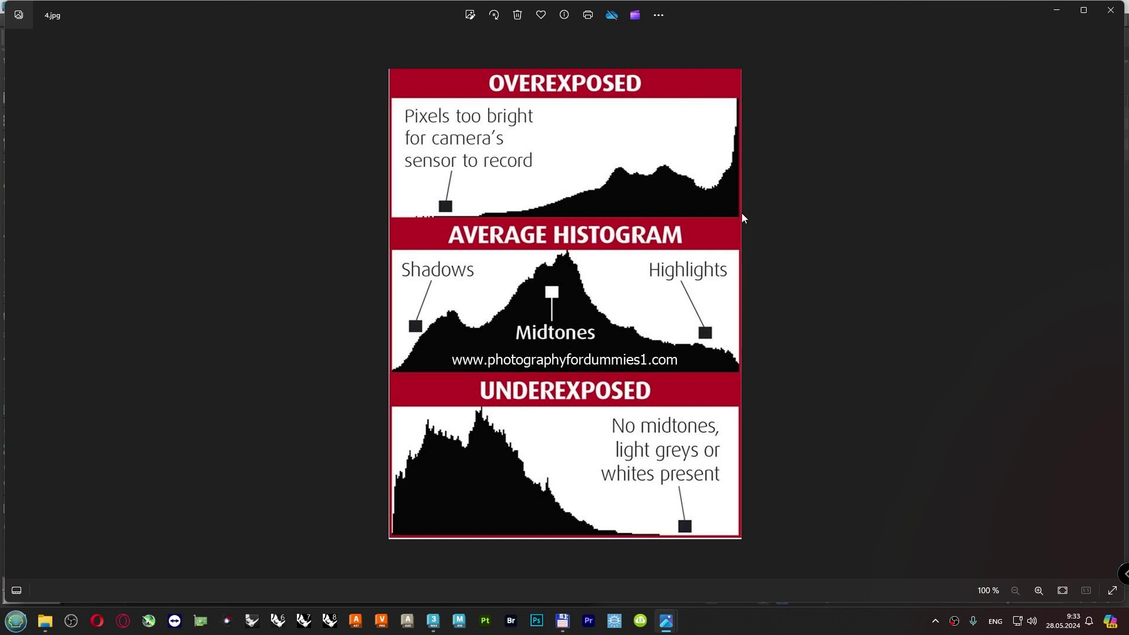
# Capture the exposure chart in Lightshot and write 0 and 255 in blue at its edges.
pyautogui.press('Print')
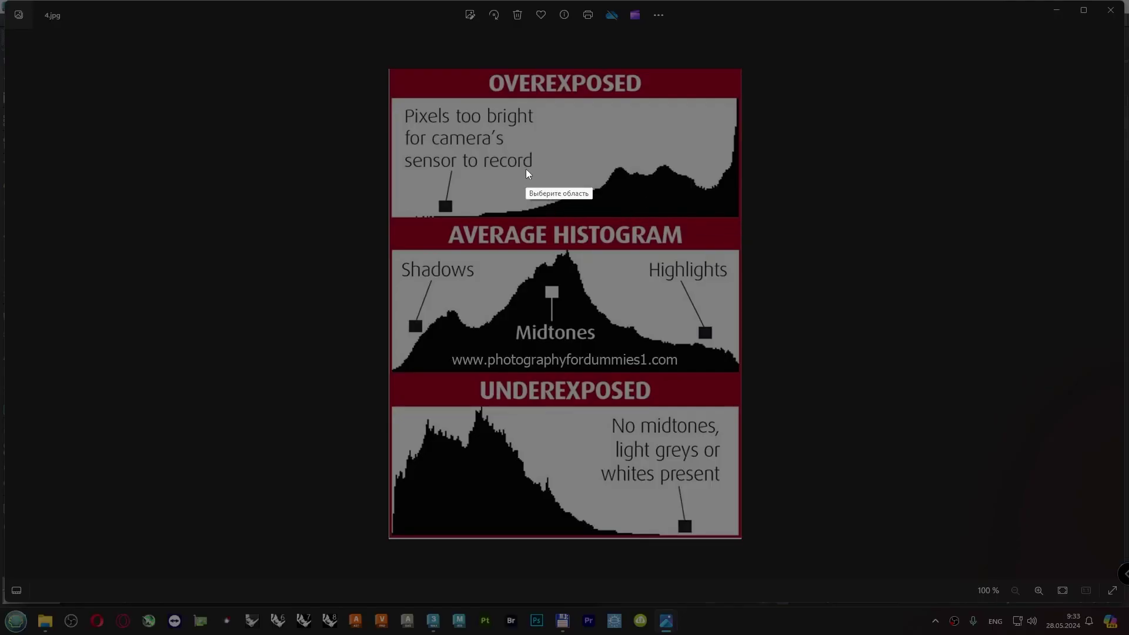
pyautogui.moveTo(367, 57)
pyautogui.mouseDown()
pyautogui.moveTo(718, 537)
pyautogui.moveTo(799, 574)
pyautogui.mouseUp()
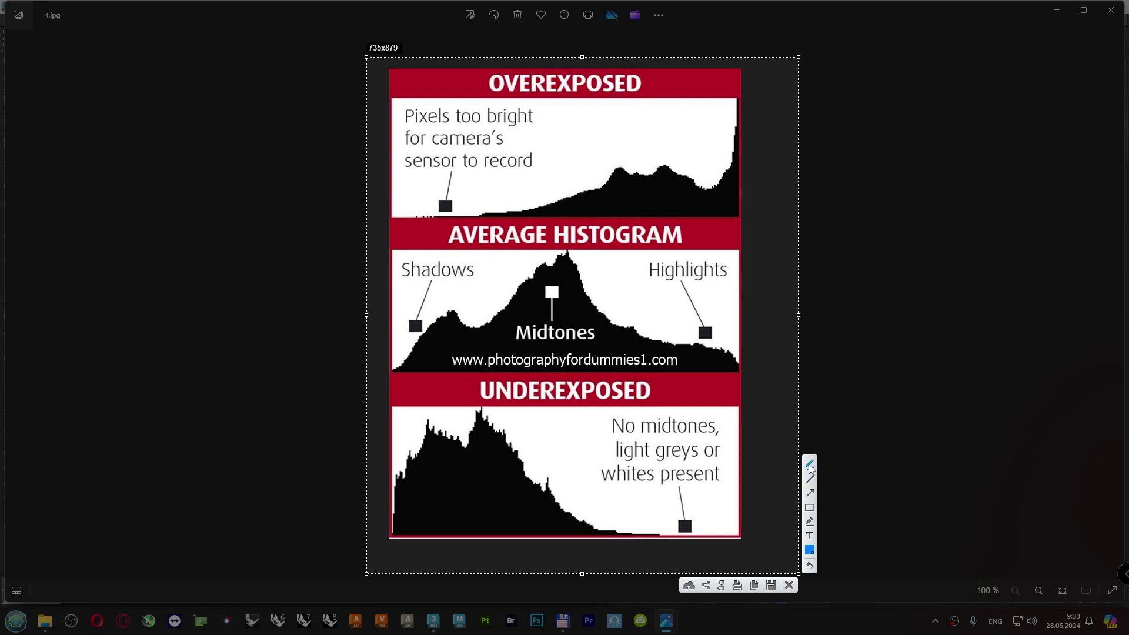
pyautogui.moveTo(739, 216); pyautogui.dragTo(783, 207)
pyautogui.moveTo(377, 216); pyautogui.dragTo(368, 225)
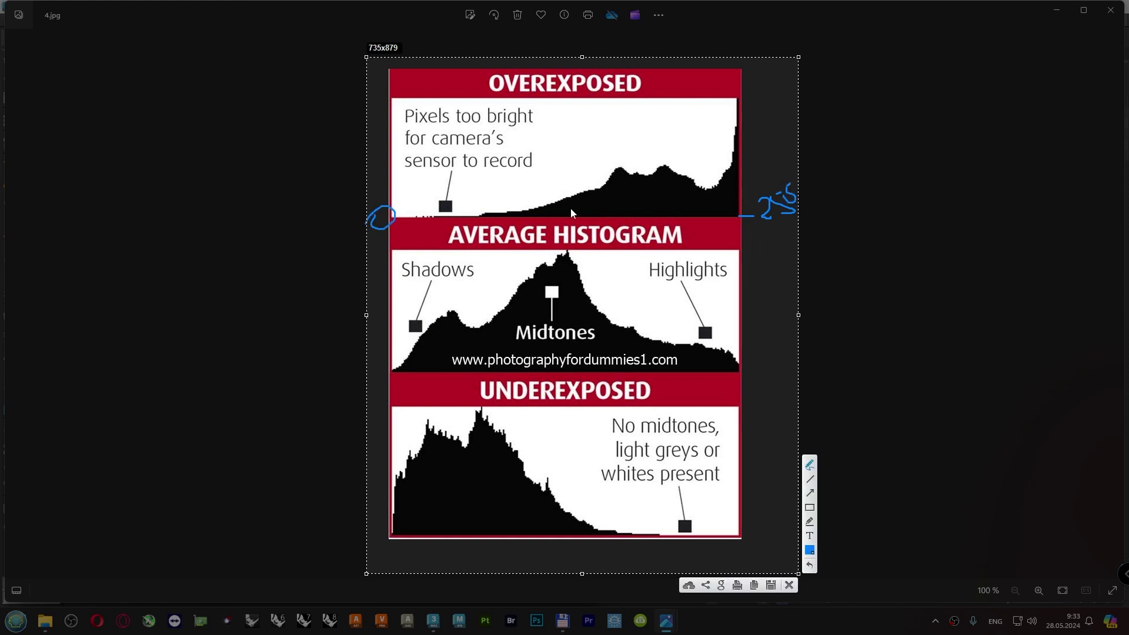
# Mark the average histogram's peak and draw a straight vertical line through all three histograms.
pyautogui.moveTo(560, 207); pyautogui.dragTo(560, 270)
pyautogui.moveTo(554, 163)
pyautogui.mouseDown()
pyautogui.moveTo(553, 184)
pyautogui.moveTo(568, 166)
pyautogui.mouseUp()
pyautogui.click(810, 479)
pyautogui.moveTo(573, 101); pyautogui.dragTo(573, 542)
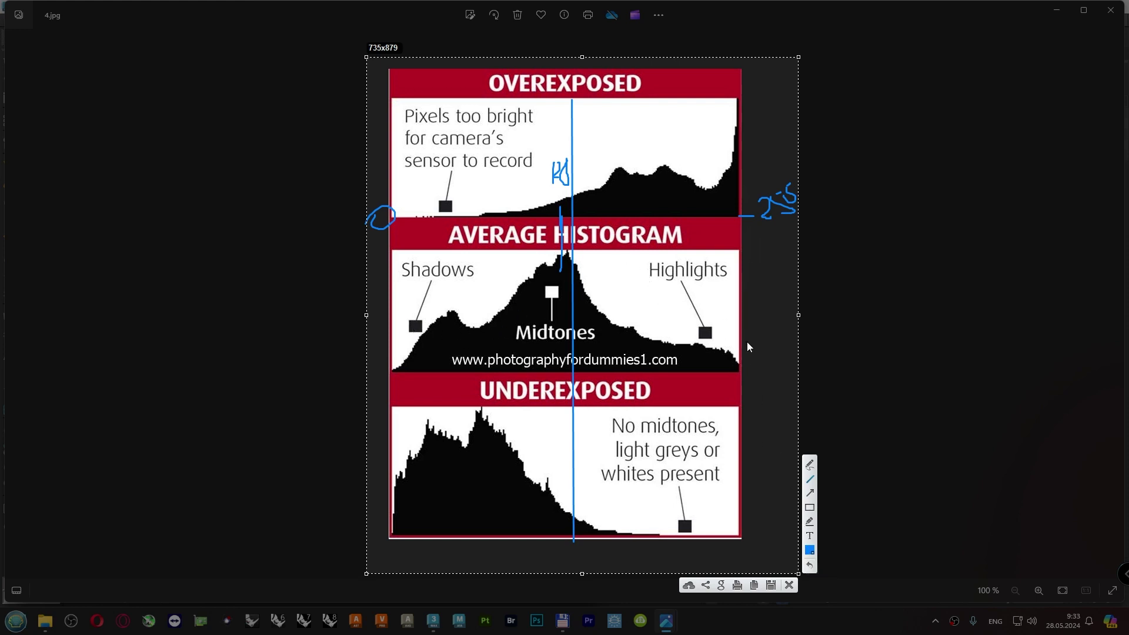
# Circle both ends of the average histogram and mark the overexposed histogram's empty left end with a note.
pyautogui.moveTo(745, 325)
pyautogui.mouseDown()
pyautogui.moveTo(773, 347)
pyautogui.moveTo(781, 299)
pyautogui.mouseUp()
pyautogui.click(810, 464)
pyautogui.moveTo(769, 302); pyautogui.dragTo(797, 298)
pyautogui.moveTo(738, 362); pyautogui.dragTo(742, 366)
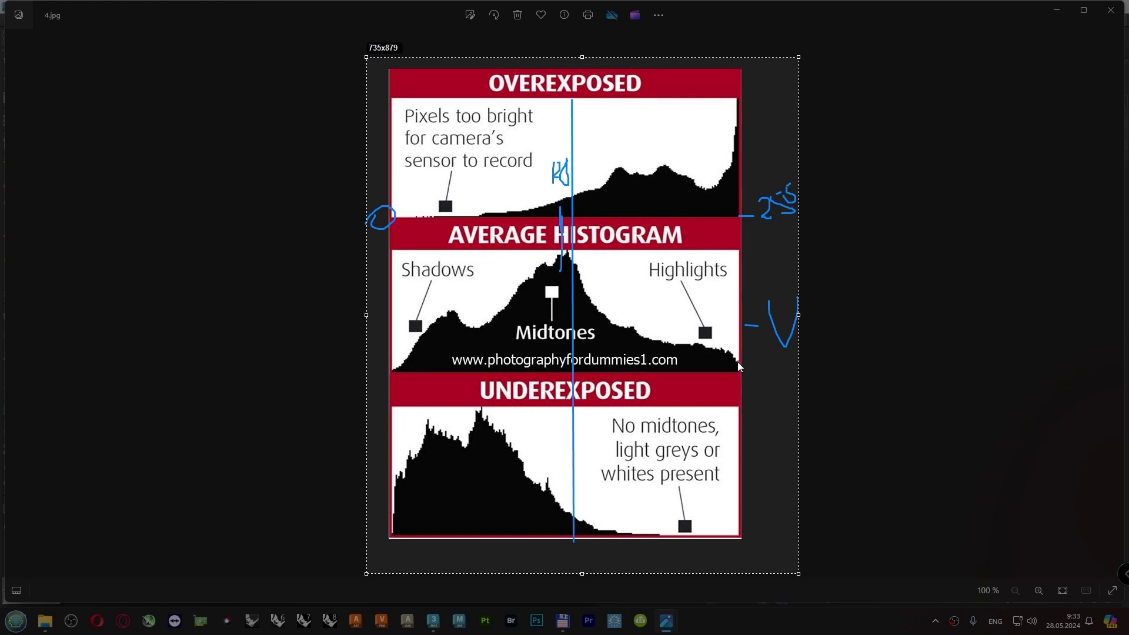
pyautogui.moveTo(401, 365); pyautogui.dragTo(387, 361)
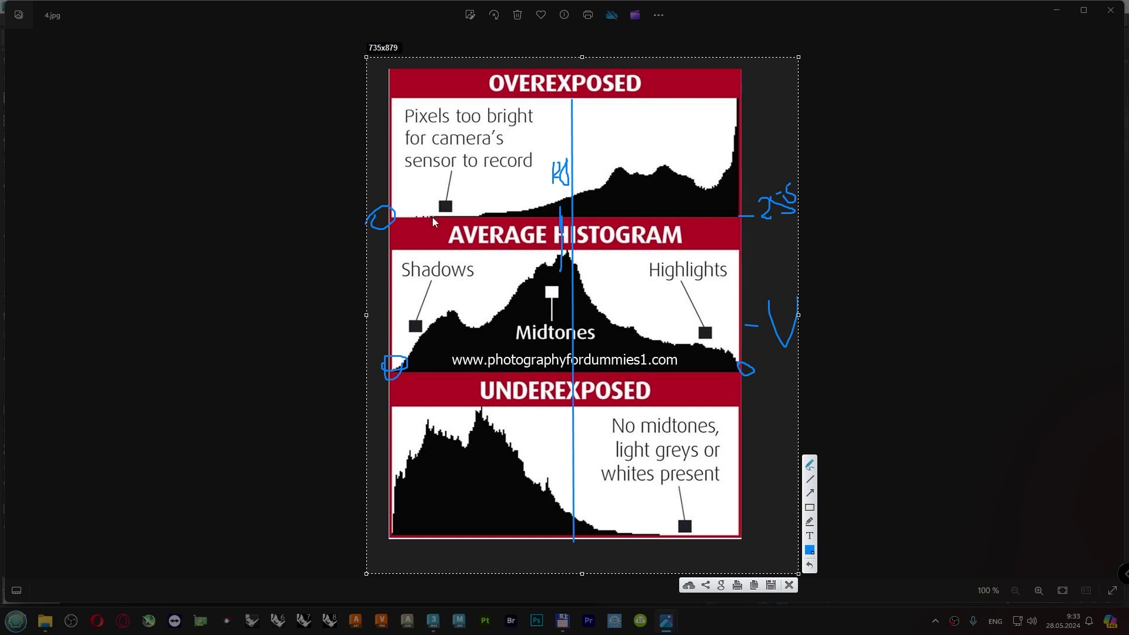
pyautogui.moveTo(432, 216)
pyautogui.mouseDown()
pyautogui.moveTo(430, 163)
pyautogui.moveTo(432, 215)
pyautogui.mouseUp()
pyautogui.moveTo(405, 128)
pyautogui.mouseDown()
pyautogui.moveTo(401, 153)
pyautogui.moveTo(416, 123)
pyautogui.moveTo(431, 147)
pyautogui.mouseUp()
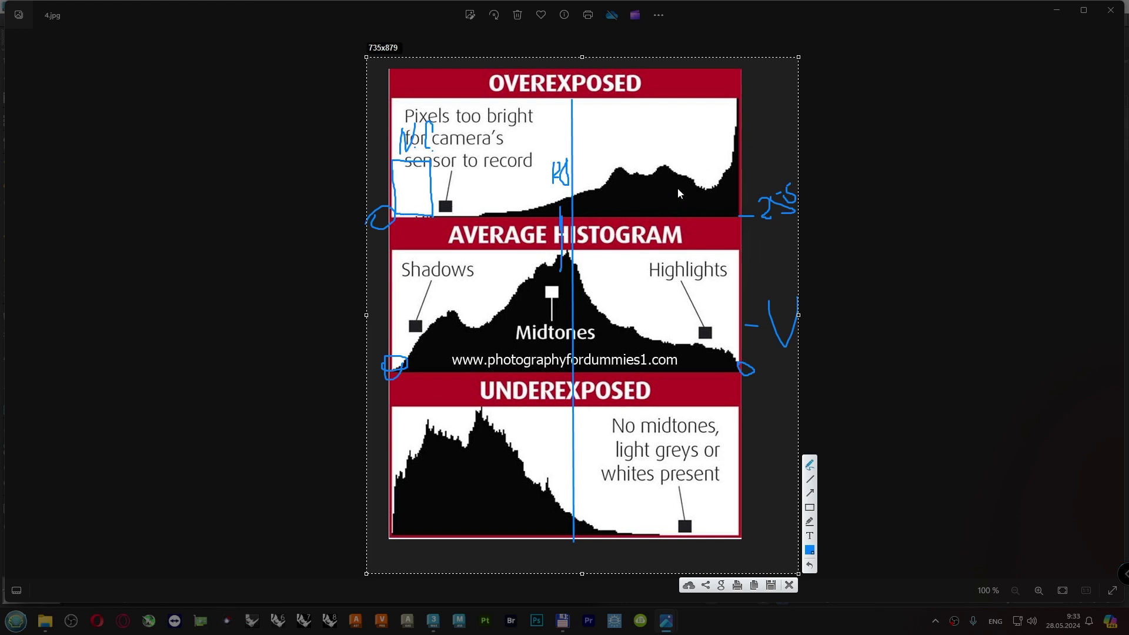
# Draw leftward arrows, a shifted curve and a small note over the overexposed histogram.
pyautogui.moveTo(675, 136)
pyautogui.mouseDown()
pyautogui.moveTo(585, 146)
pyautogui.moveTo(649, 112)
pyautogui.mouseUp()
pyautogui.click(630, 119)
pyautogui.click(630, 120)
pyautogui.moveTo(435, 218); pyautogui.dragTo(435, 227)
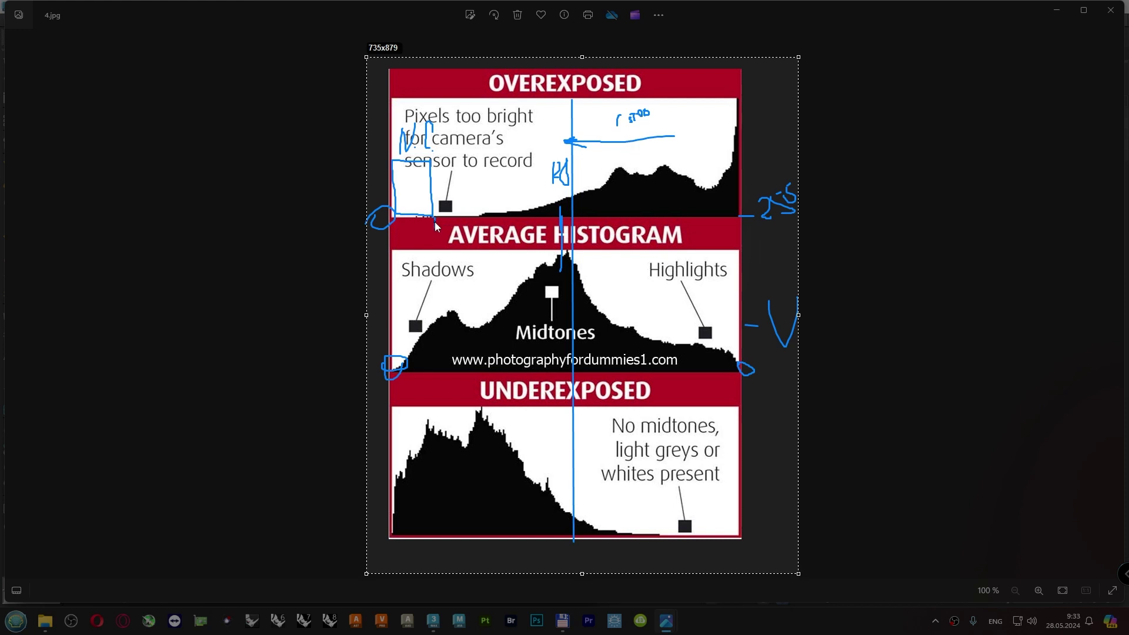
pyautogui.moveTo(734, 220); pyautogui.dragTo(739, 231)
pyautogui.moveTo(433, 229); pyautogui.dragTo(391, 230)
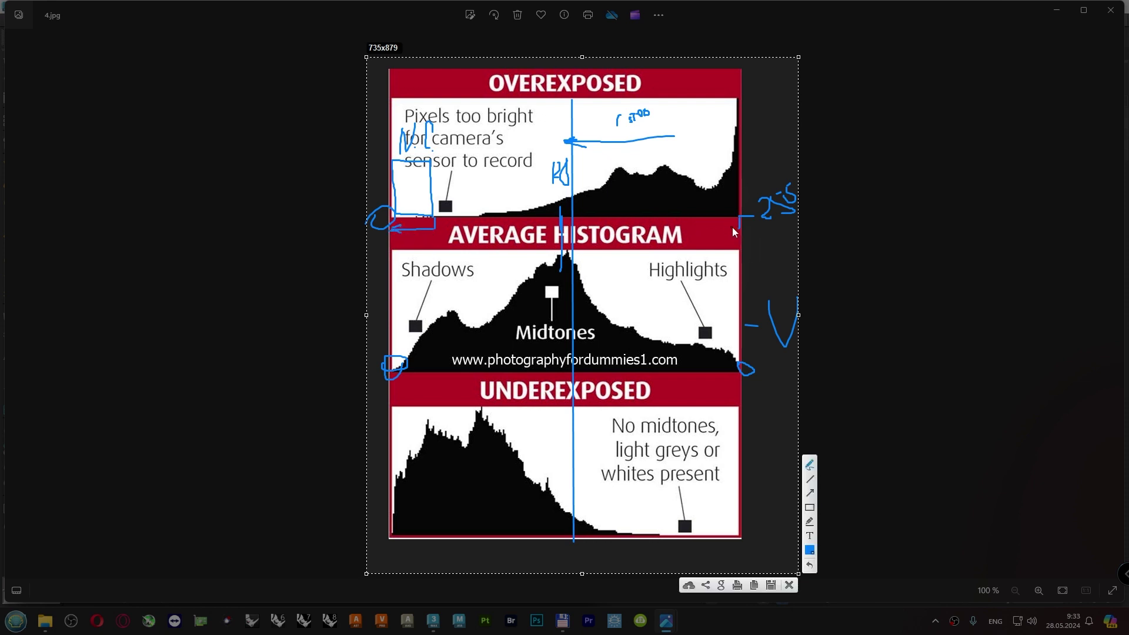
pyautogui.moveTo(738, 230); pyautogui.dragTo(706, 224)
pyautogui.moveTo(395, 215)
pyautogui.mouseDown()
pyautogui.moveTo(625, 144)
pyautogui.moveTo(736, 214)
pyautogui.mouseUp()
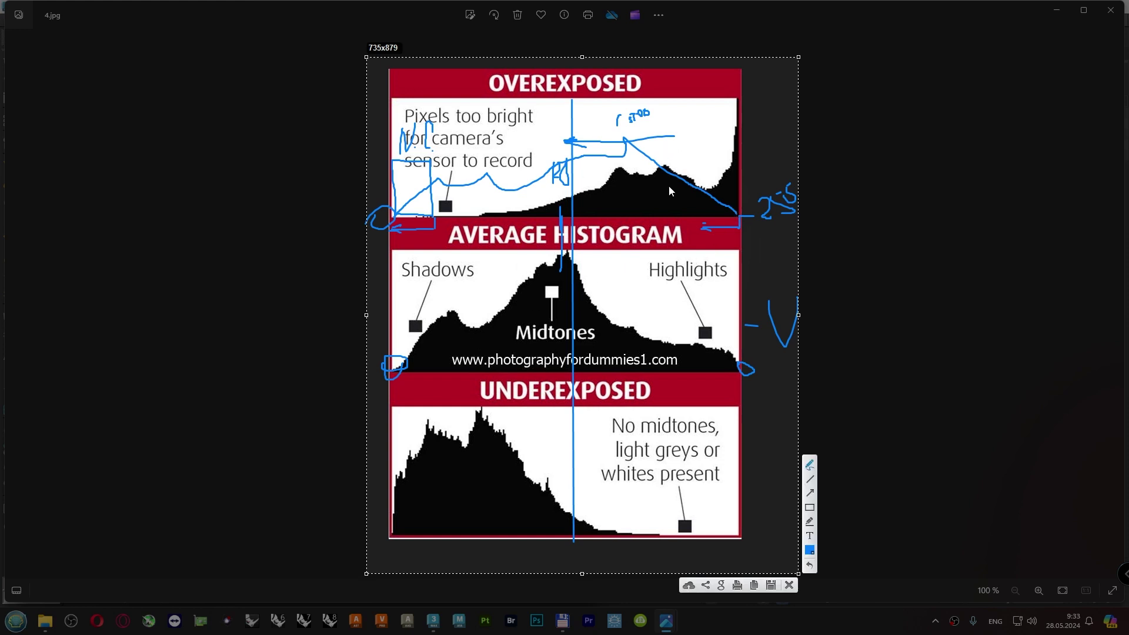
pyautogui.moveTo(611, 123); pyautogui.dragTo(618, 122)
# Box the underexposed histogram's empty right end and undo a stray left-edge line.
pyautogui.moveTo(662, 490); pyautogui.dragTo(665, 532)
pyautogui.moveTo(662, 488)
pyautogui.mouseDown()
pyautogui.moveTo(736, 491)
pyautogui.moveTo(740, 534)
pyautogui.moveTo(663, 535)
pyautogui.mouseUp()
pyautogui.moveTo(663, 533); pyautogui.dragTo(735, 538)
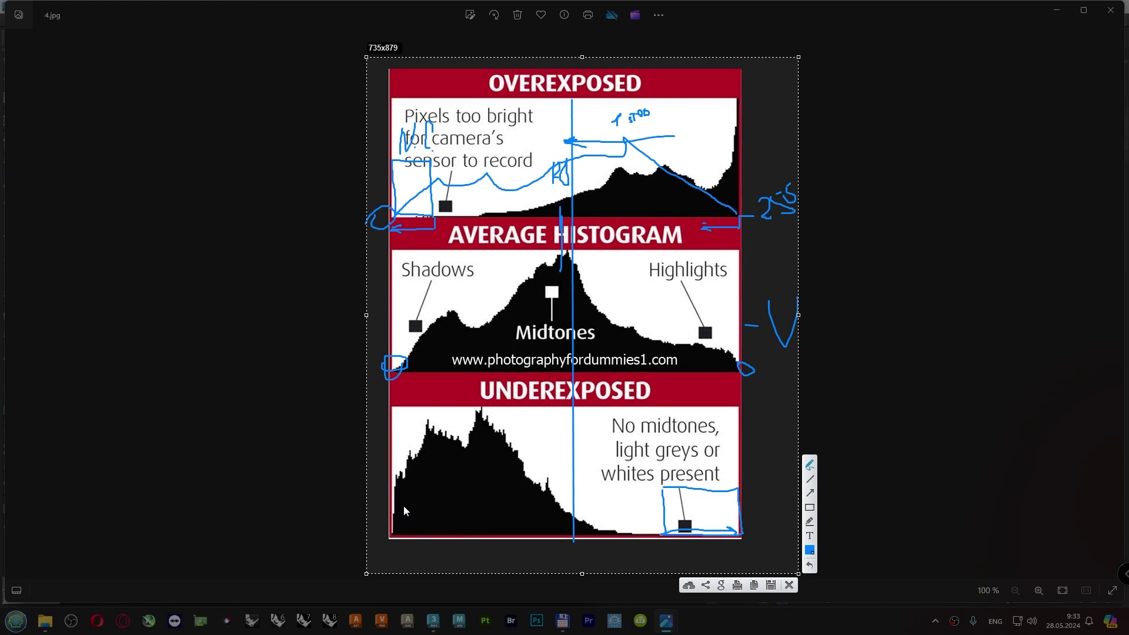
pyautogui.moveTo(392, 538); pyautogui.dragTo(428, 427)
pyautogui.hotkey('ctrl', 'z')
# Draw vertical lines, a labelled right-pointing arrow and a curve sweeping to the lower-right box on the underexposed histogram.
pyautogui.moveTo(478, 419); pyautogui.dragTo(464, 532)
pyautogui.moveTo(526, 451); pyautogui.dragTo(524, 529)
pyautogui.moveTo(501, 445); pyautogui.dragTo(543, 448)
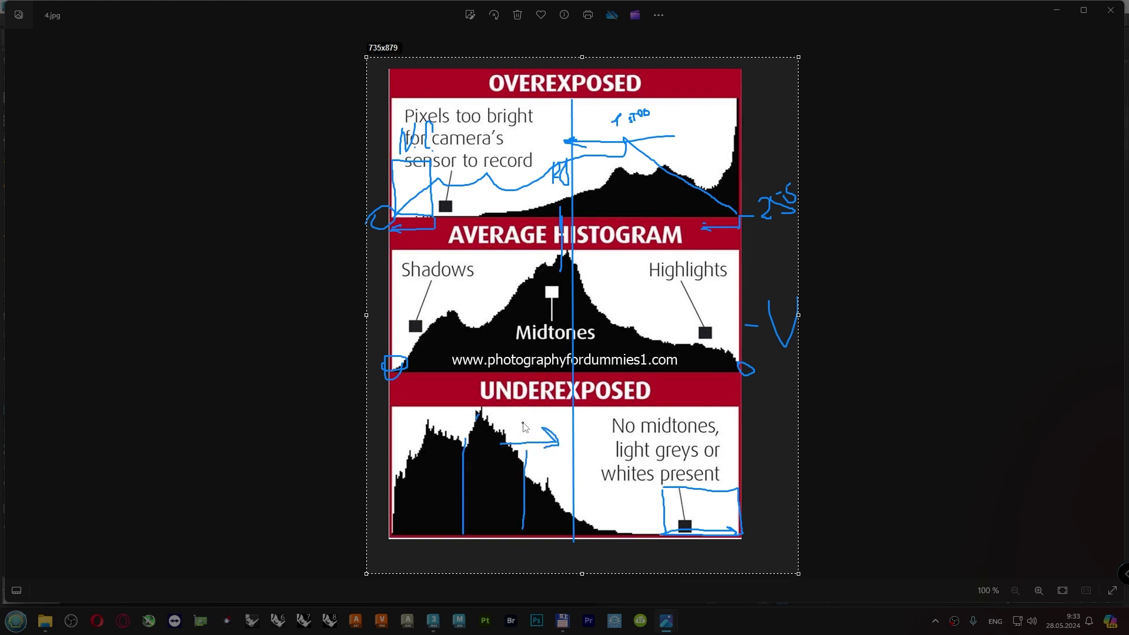
pyautogui.moveTo(527, 408)
pyautogui.mouseDown()
pyautogui.moveTo(522, 432)
pyautogui.moveTo(557, 418)
pyautogui.moveTo(578, 429)
pyautogui.moveTo(589, 418)
pyautogui.mouseUp()
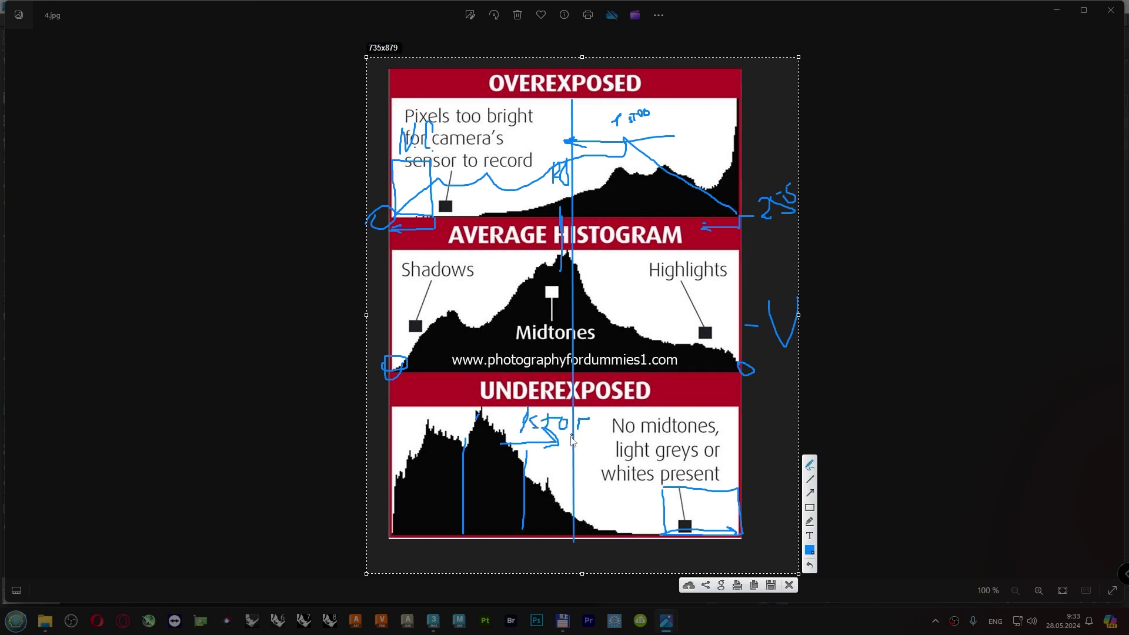
pyautogui.moveTo(393, 534); pyautogui.dragTo(435, 469)
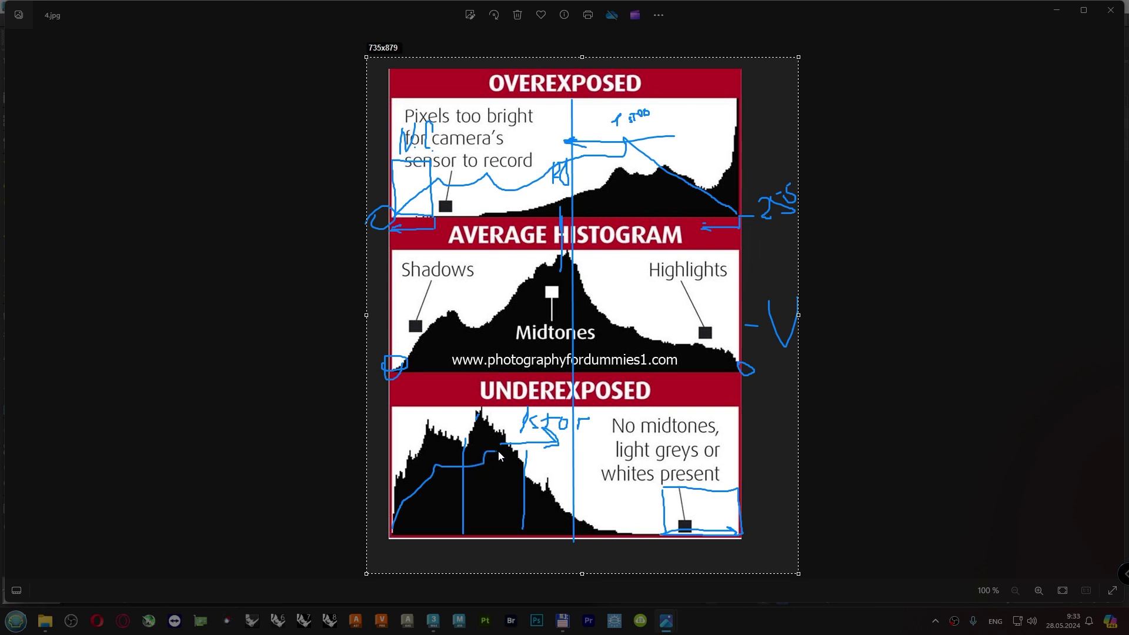
pyautogui.moveTo(499, 450)
pyautogui.mouseDown()
pyautogui.moveTo(559, 412)
pyautogui.moveTo(584, 458)
pyautogui.moveTo(734, 534)
pyautogui.mouseUp()
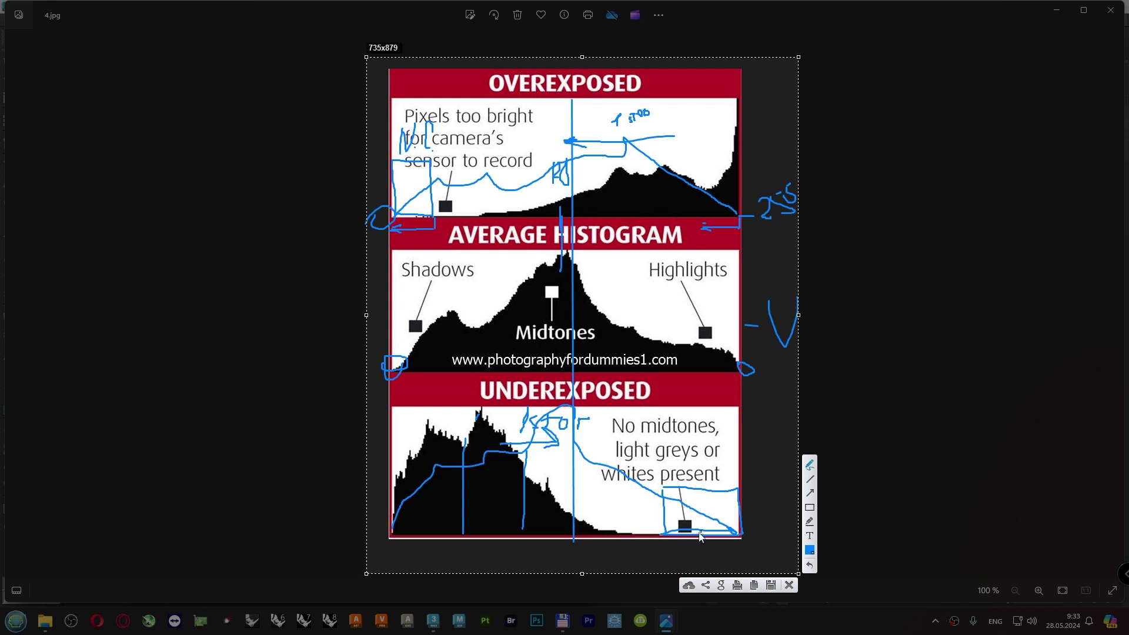
pyautogui.moveTo(660, 493)
pyautogui.mouseDown()
pyautogui.moveTo(742, 538)
pyautogui.moveTo(651, 536)
pyautogui.mouseUp()
pyautogui.moveTo(739, 536); pyautogui.dragTo(740, 536)
# Handwrite the numbered list '1. Техн.' and '2. Худ.' in the margin left of the chart.
pyautogui.moveTo(111, 120); pyautogui.dragTo(121, 148)
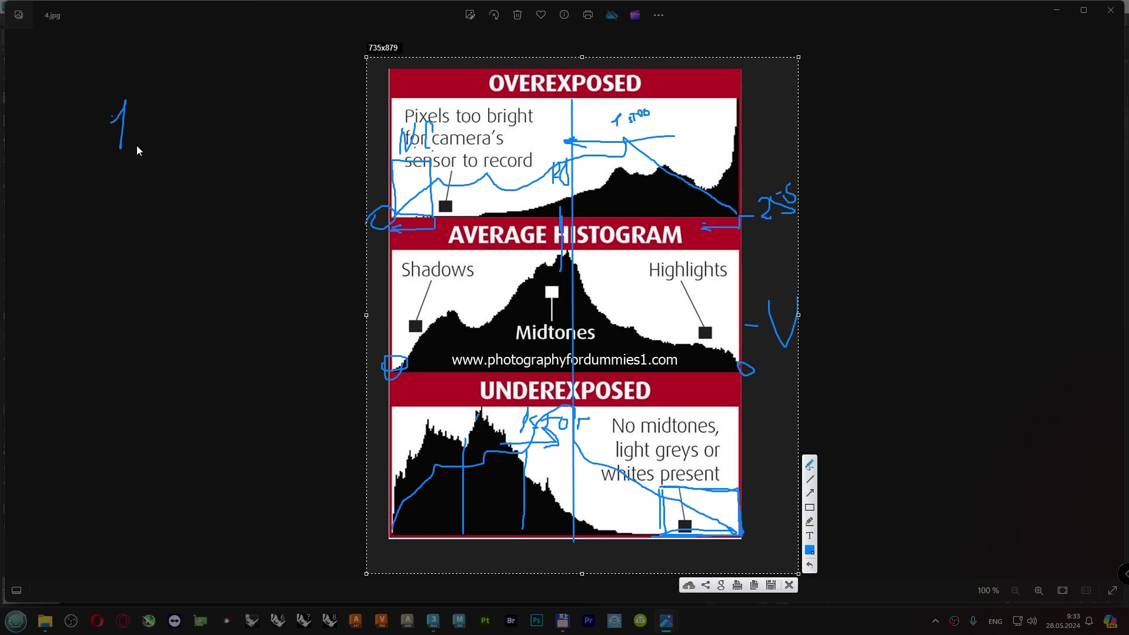
pyautogui.moveTo(151, 117)
pyautogui.mouseDown()
pyautogui.moveTo(151, 150)
pyautogui.moveTo(165, 117)
pyautogui.moveTo(181, 156)
pyautogui.mouseUp()
pyautogui.moveTo(191, 131)
pyautogui.mouseDown()
pyautogui.moveTo(183, 150)
pyautogui.moveTo(206, 156)
pyautogui.mouseUp()
pyautogui.moveTo(205, 140)
pyautogui.mouseDown()
pyautogui.moveTo(217, 136)
pyautogui.moveTo(216, 154)
pyautogui.mouseUp()
pyautogui.moveTo(109, 196)
pyautogui.mouseDown()
pyautogui.moveTo(177, 220)
pyautogui.moveTo(207, 203)
pyautogui.moveTo(199, 229)
pyautogui.mouseUp()
pyautogui.click(135, 215)
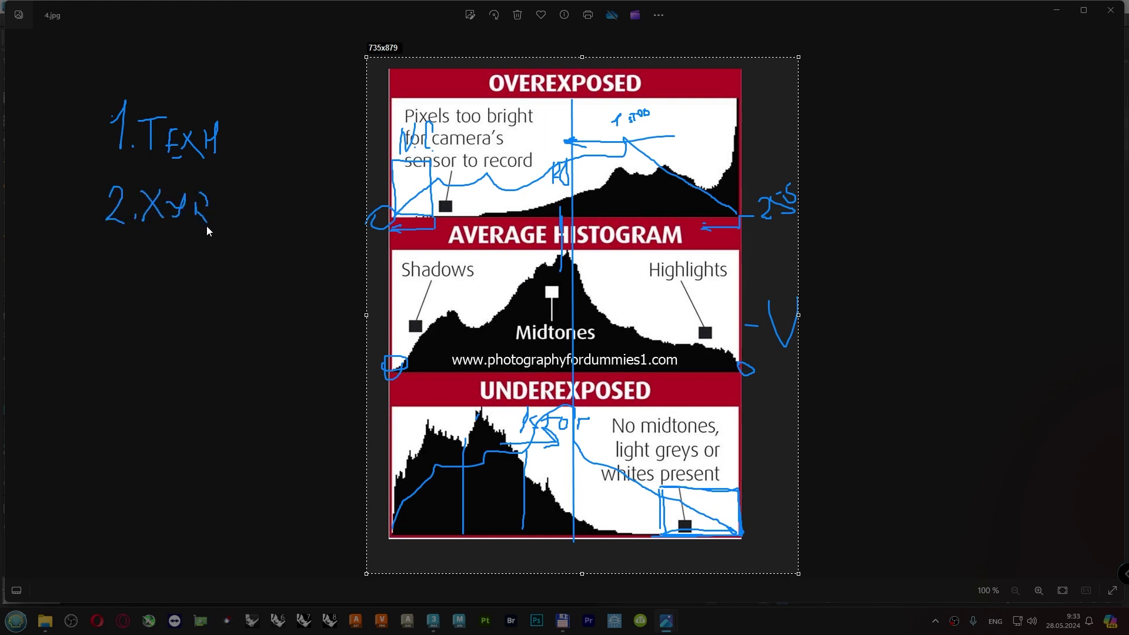
pyautogui.click(224, 149)
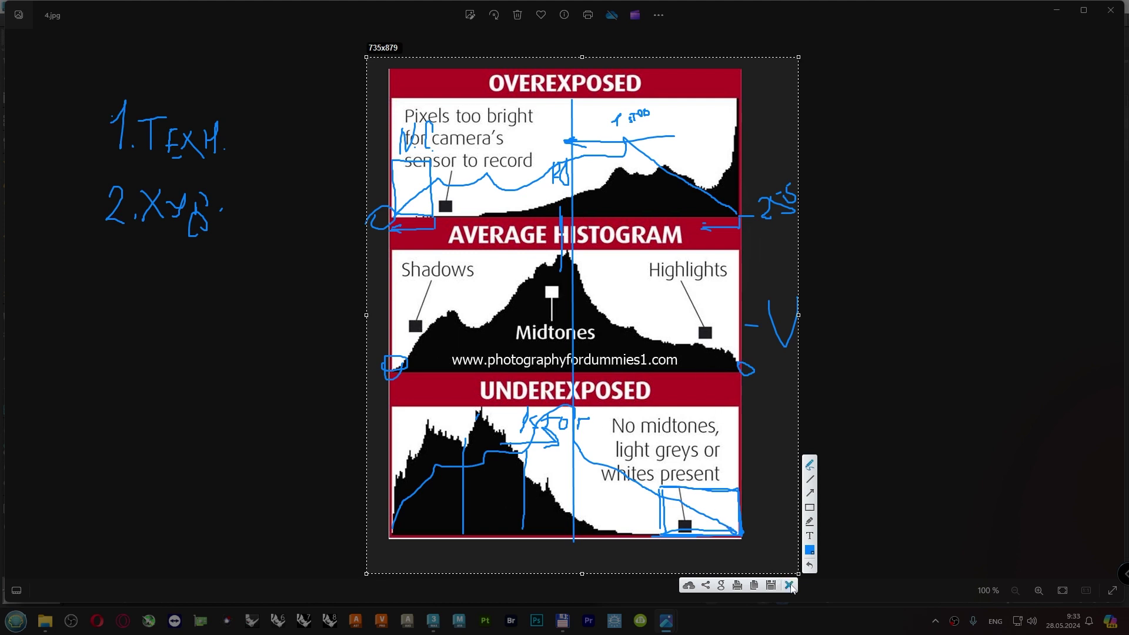
# Discard the Lightshot annotations and advance to 5.jpg, the wavelength sensitivity chart.
pyautogui.click(789, 585)
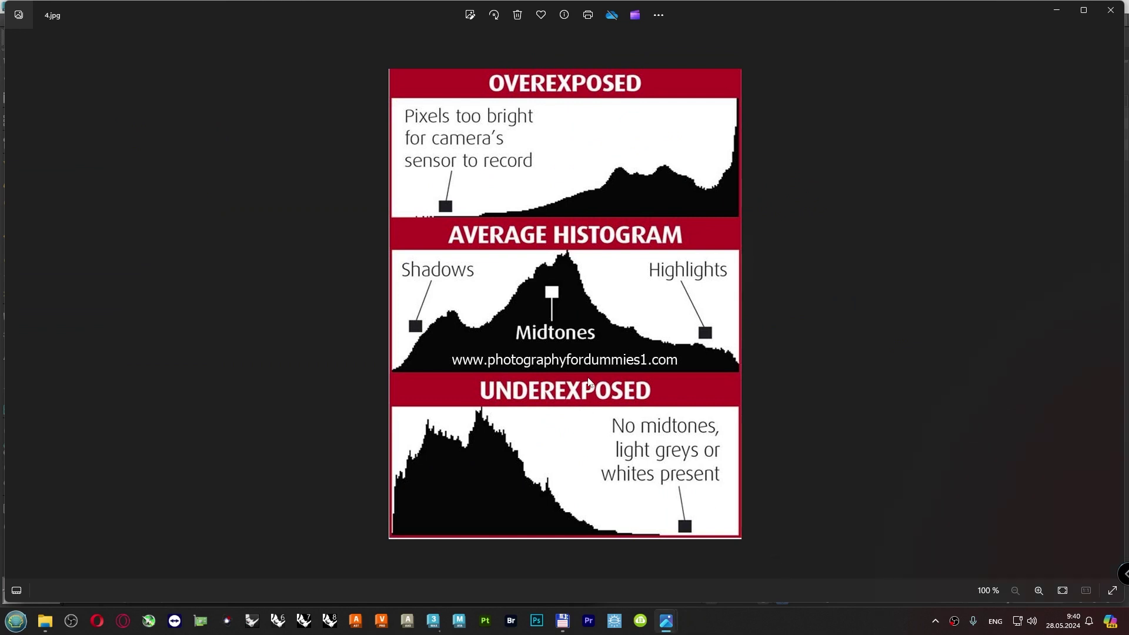
pyautogui.press('Right')
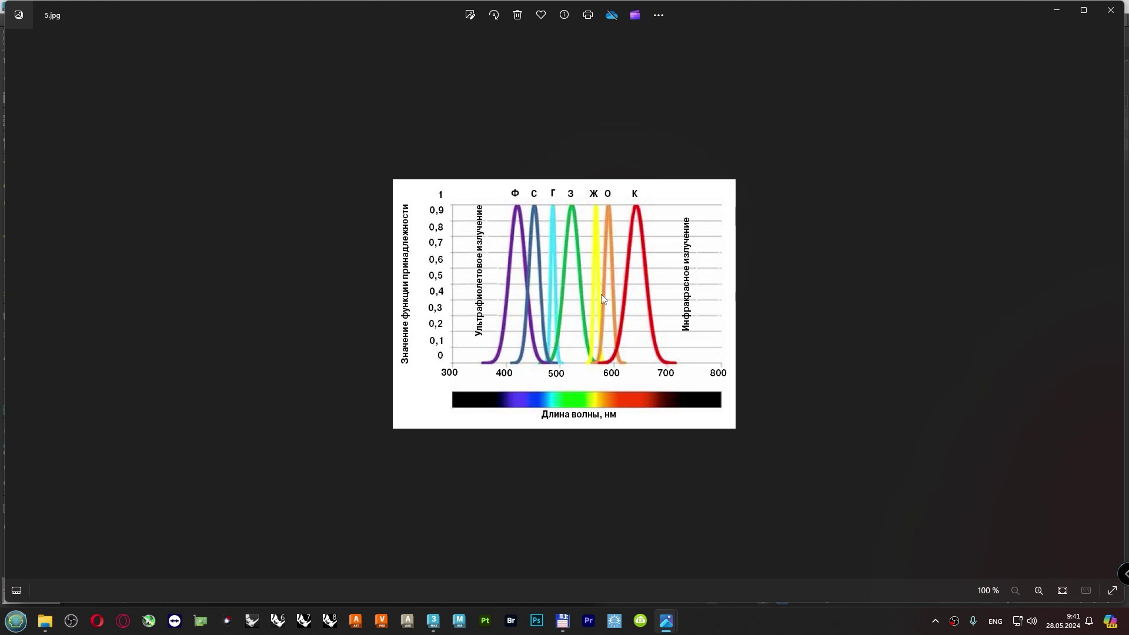
# Flip to 6.jpeg, glance back at the 4.jpg exposure histograms, then return to 6.jpeg.
pyautogui.press('Right')
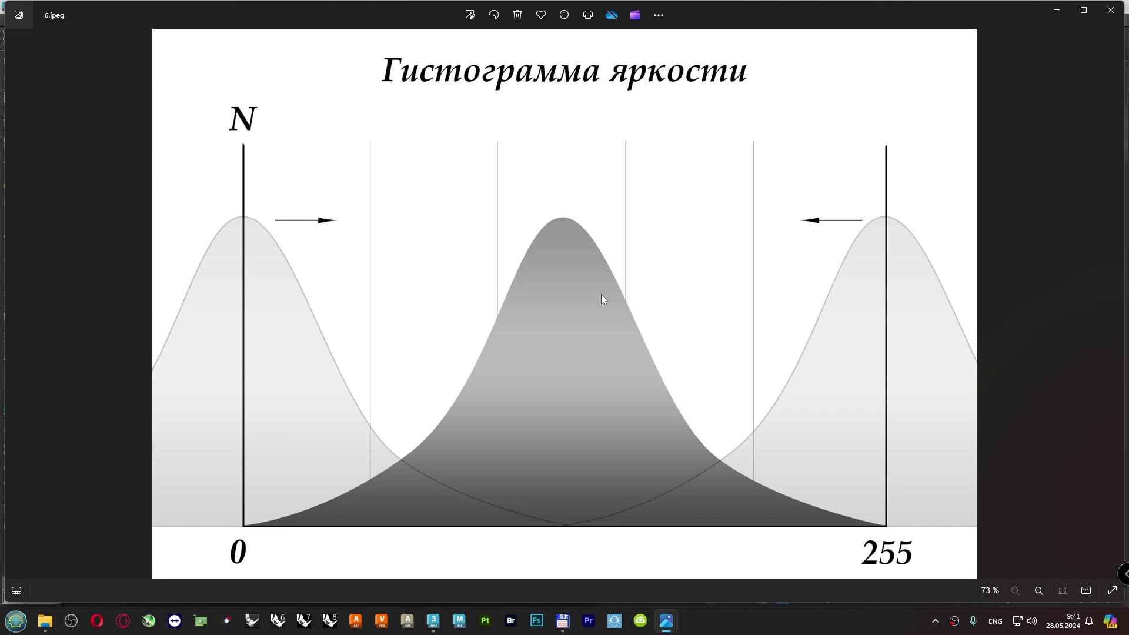
pyautogui.press('Left')
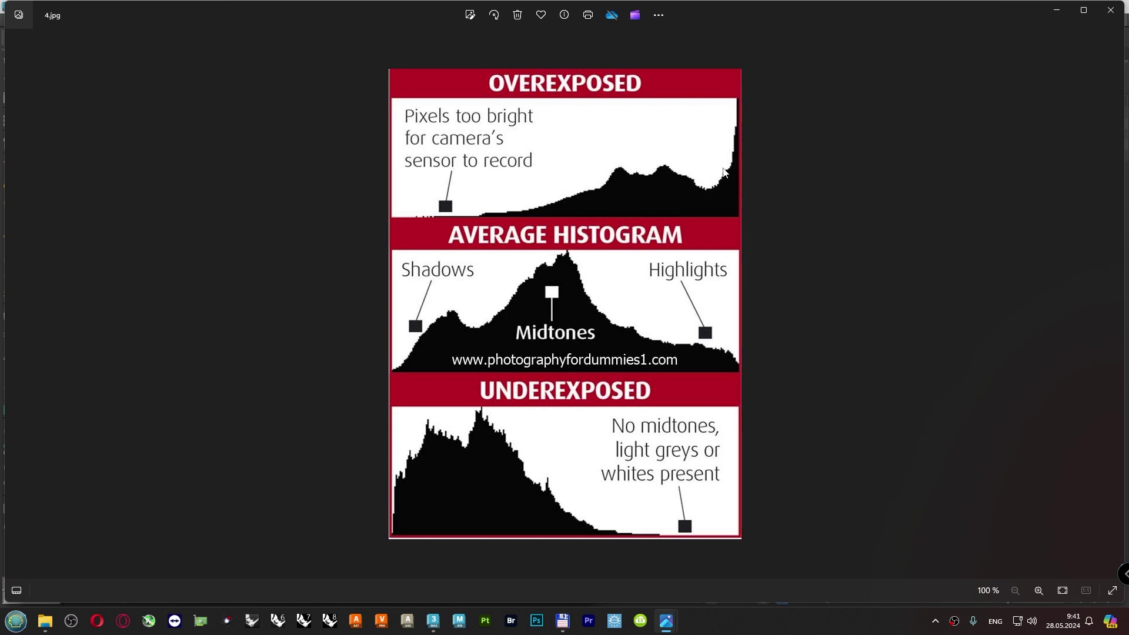
pyautogui.press('Right')
pyautogui.press('Right')
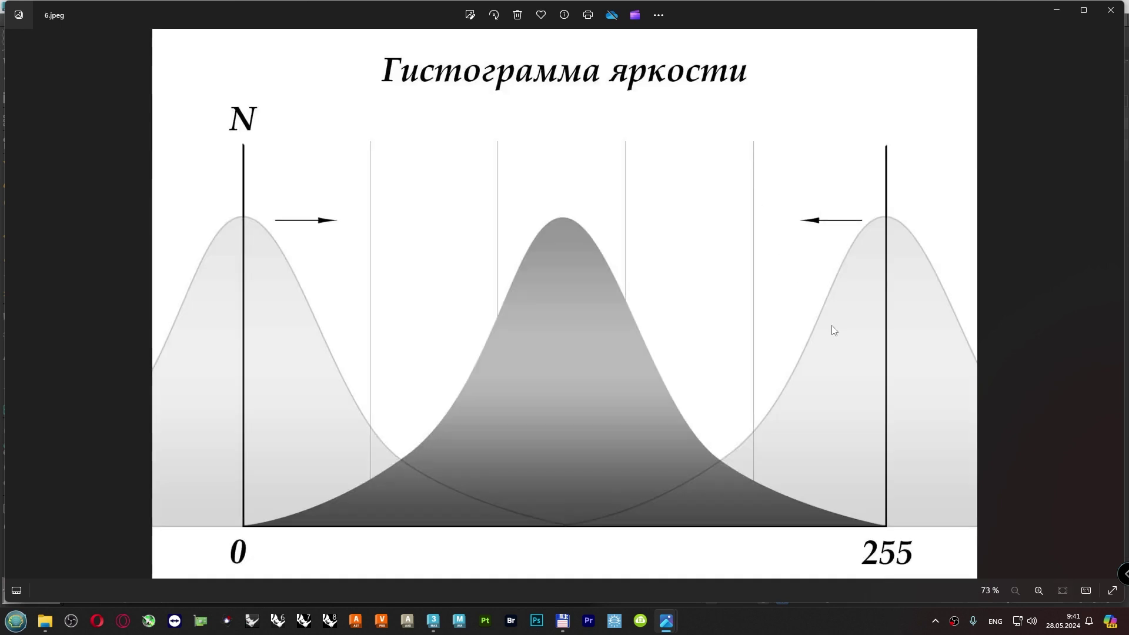
# Capture the brightness histogram plot in Lightshot and outline it with a blue rectangle.
pyautogui.press('Print')
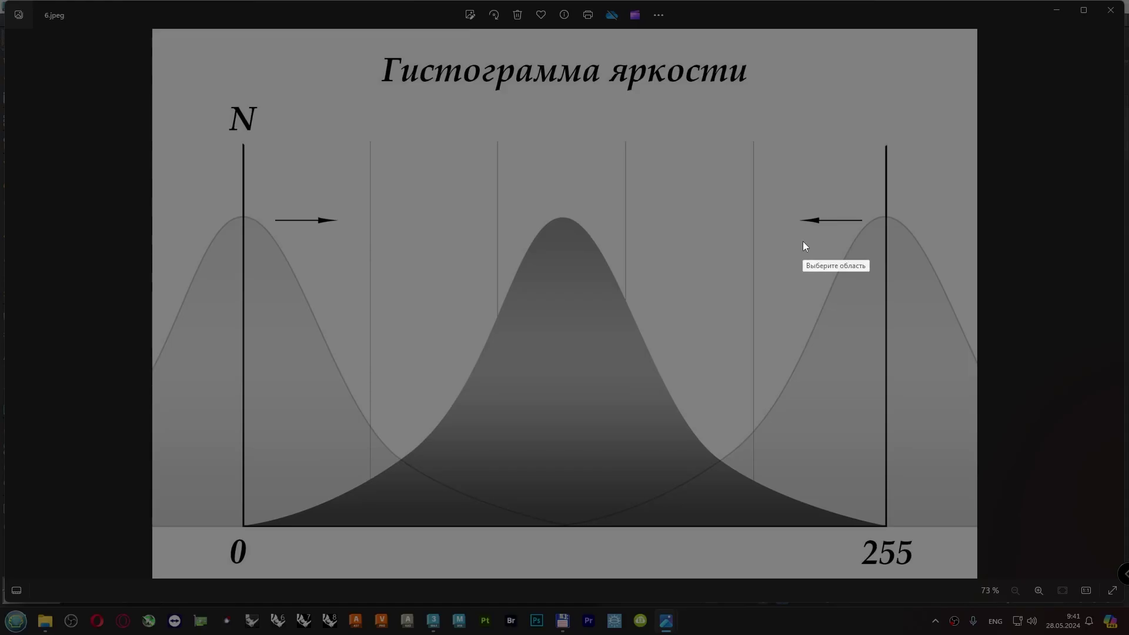
pyautogui.moveTo(243, 136); pyautogui.dragTo(887, 526)
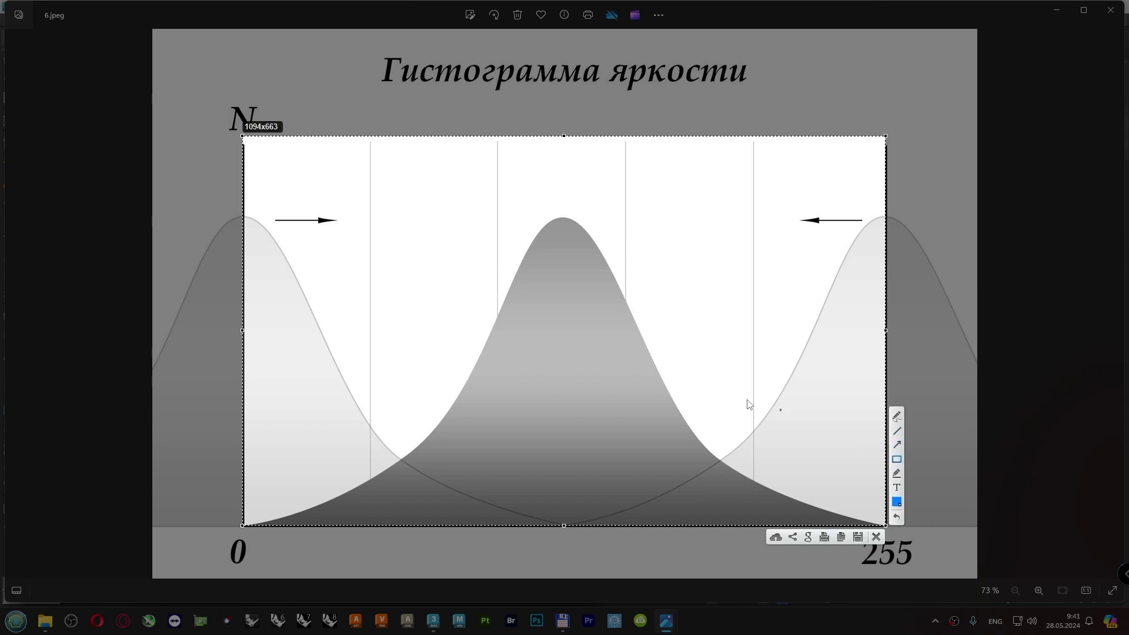
pyautogui.moveTo(246, 149)
pyautogui.mouseDown()
pyautogui.moveTo(762, 478)
pyautogui.moveTo(886, 527)
pyautogui.mouseUp()
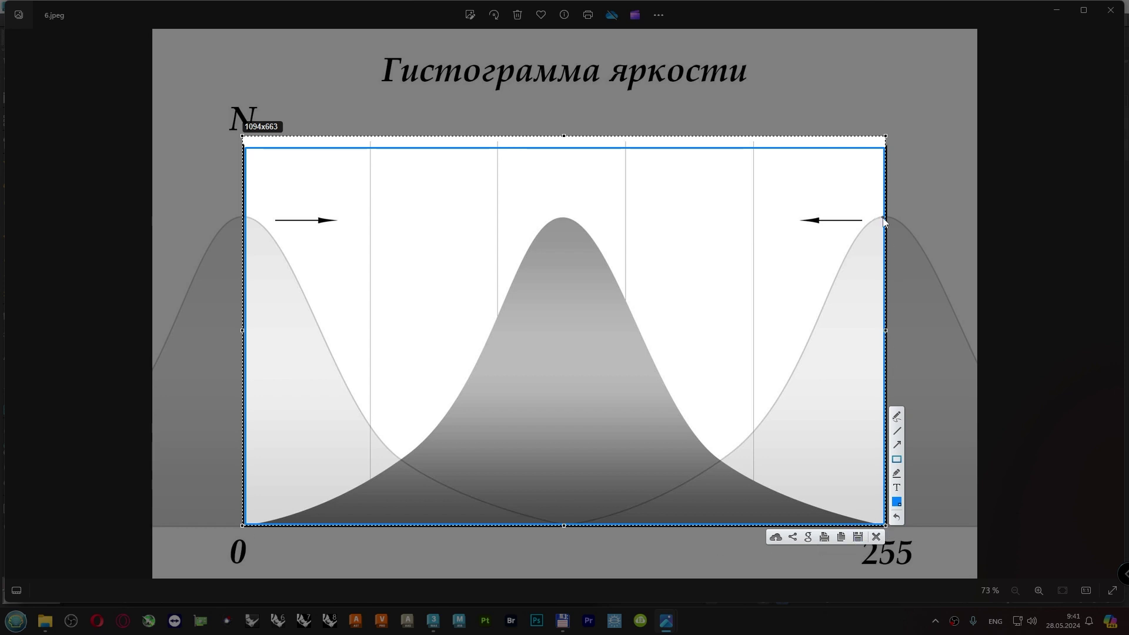
# Sketch blue curves sweeping out from the right peak, undoing one stray box.
pyautogui.moveTo(881, 218); pyautogui.dragTo(829, 282)
pyautogui.hotkey('ctrl', 'z')
pyautogui.moveTo(884, 217)
pyautogui.mouseDown()
pyautogui.moveTo(925, 221)
pyautogui.moveTo(902, 216)
pyautogui.mouseUp()
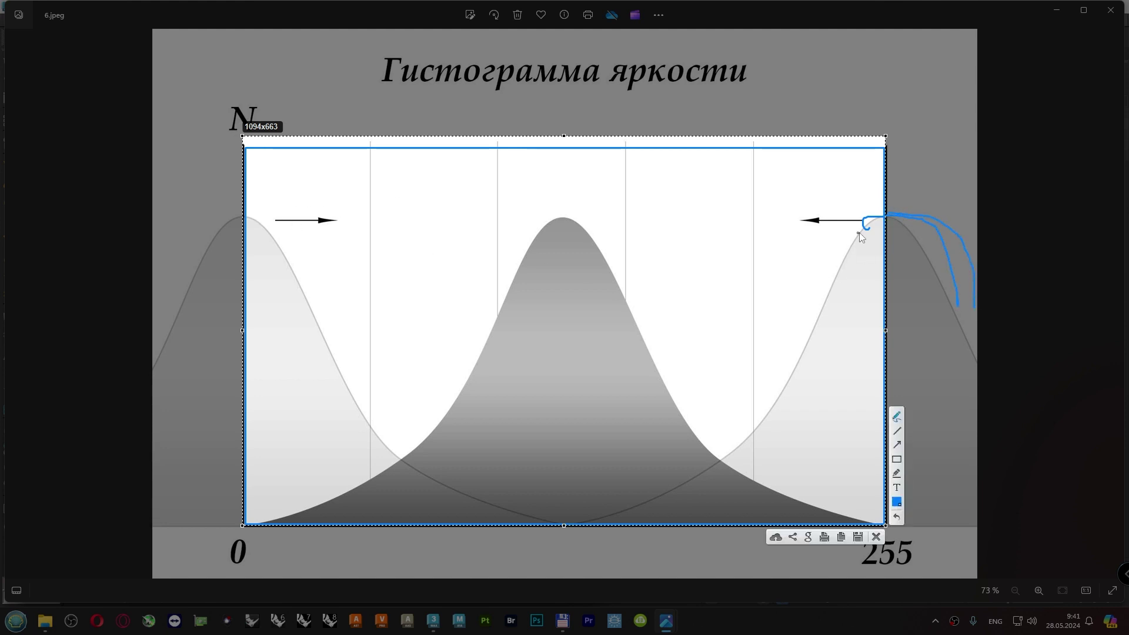
pyautogui.moveTo(896, 218); pyautogui.dragTo(952, 247)
pyautogui.moveTo(241, 216); pyautogui.dragTo(202, 270)
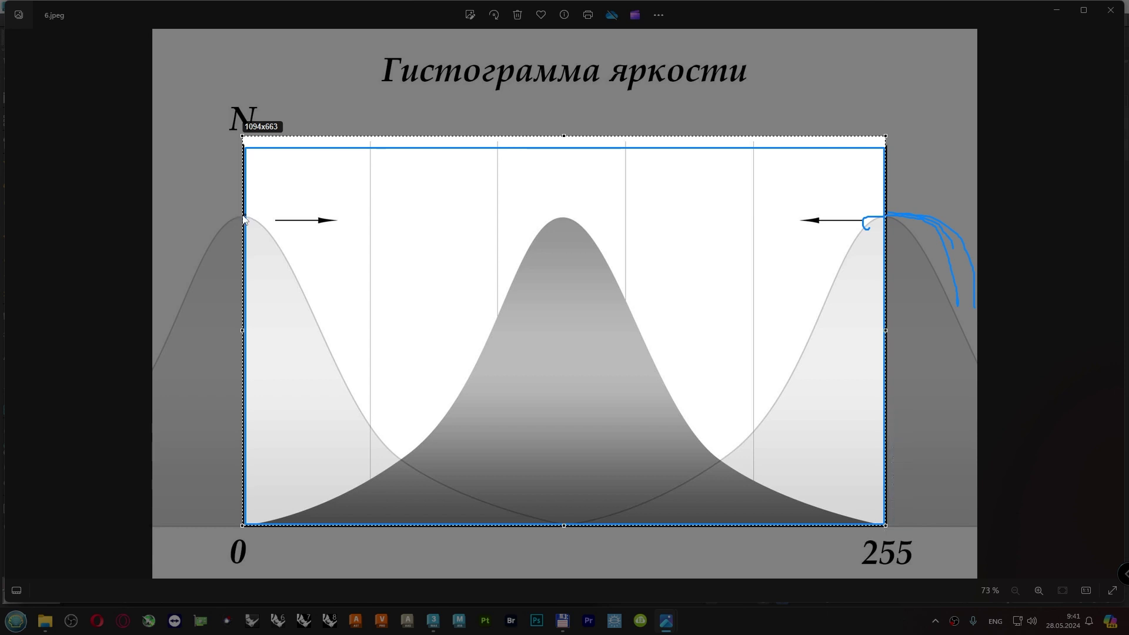
# Discard the capture, go back to 4.jpg, and capture its histogram chart in Lightshot.
pyautogui.click(876, 536)
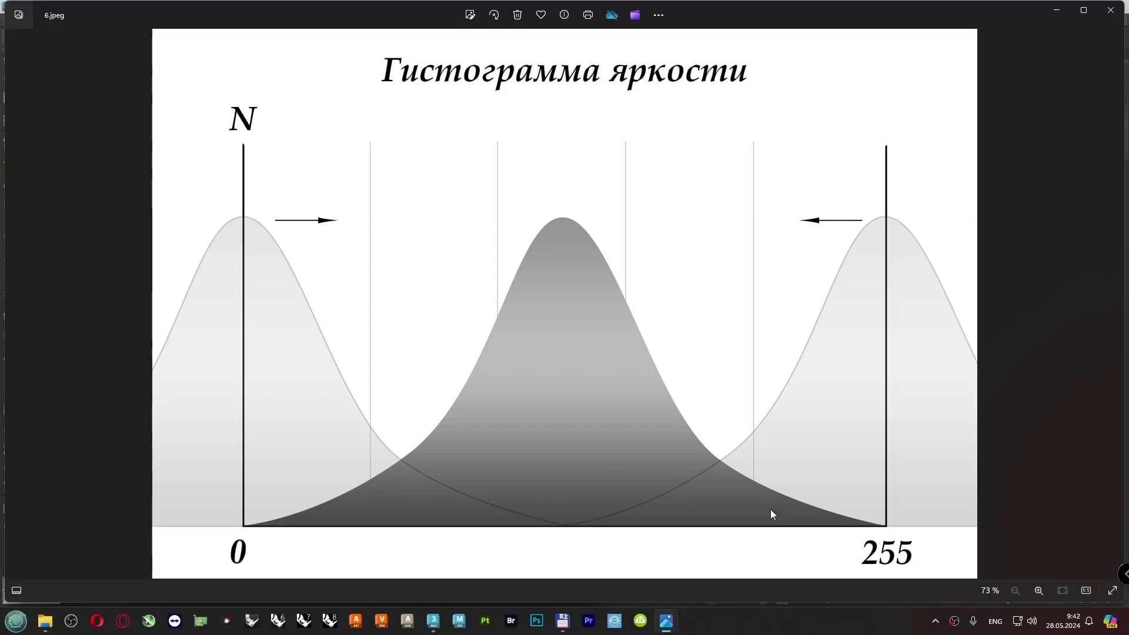
pyautogui.press('Left')
pyautogui.press('Left')
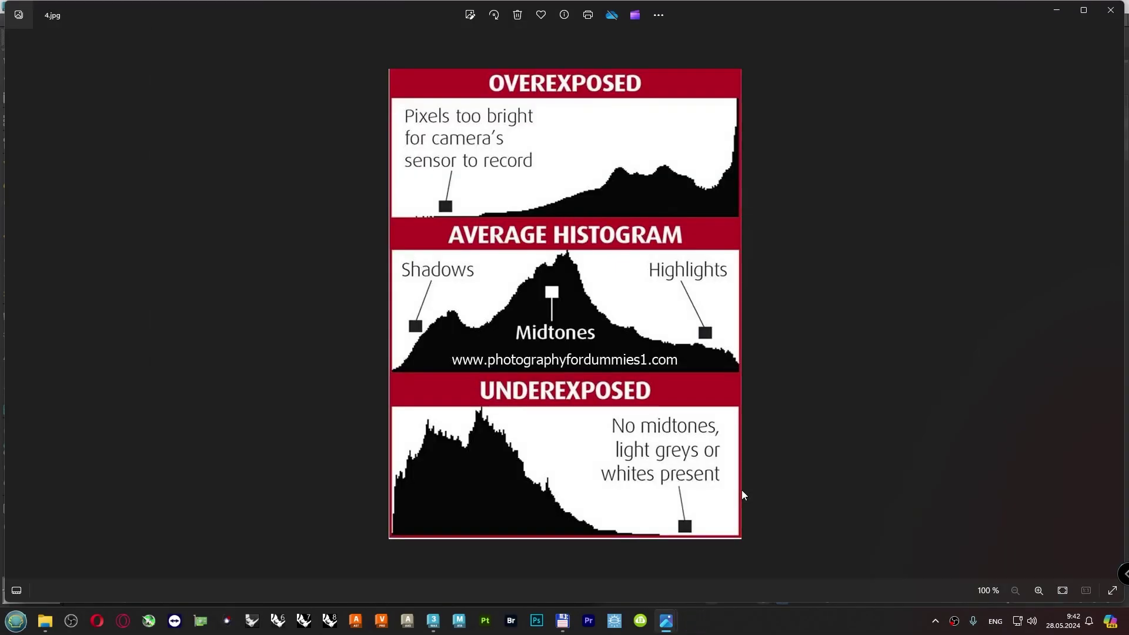
pyautogui.press('Print')
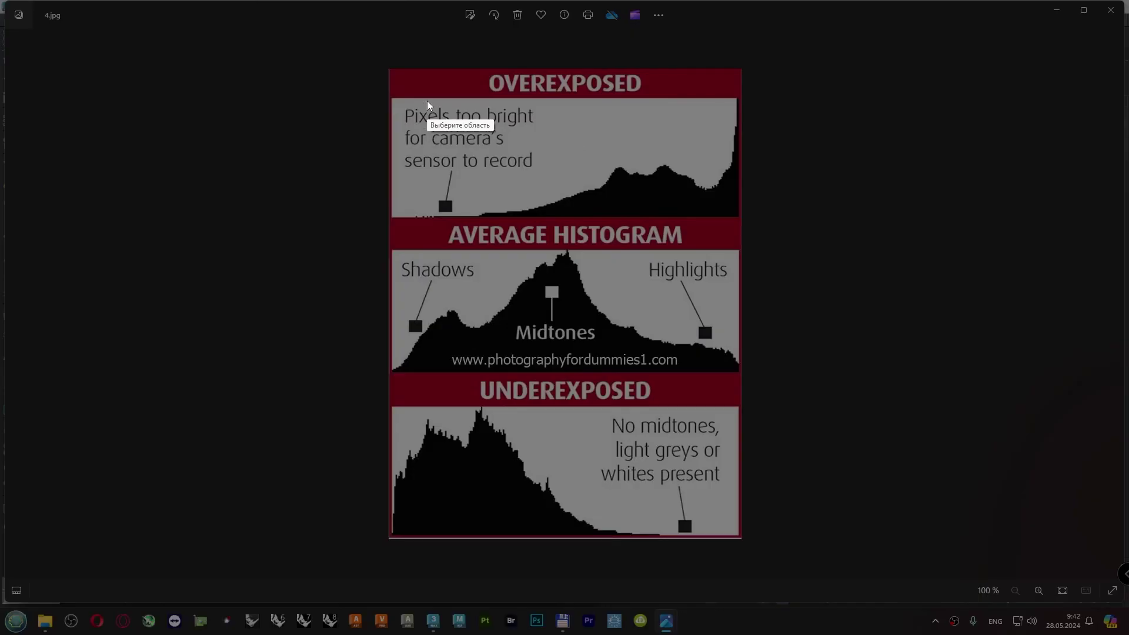
pyautogui.moveTo(287, 41); pyautogui.dragTo(850, 561)
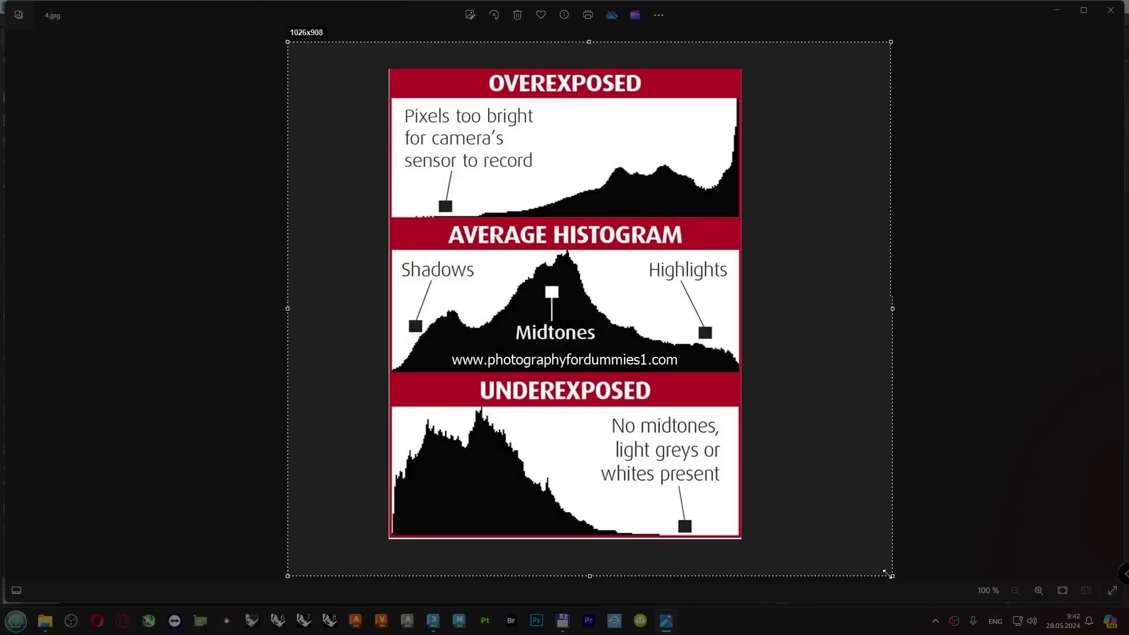
# Sketch in blue the overexposed histogram's clipped peak continuing past the chart's right edge.
pyautogui.click(862, 450)
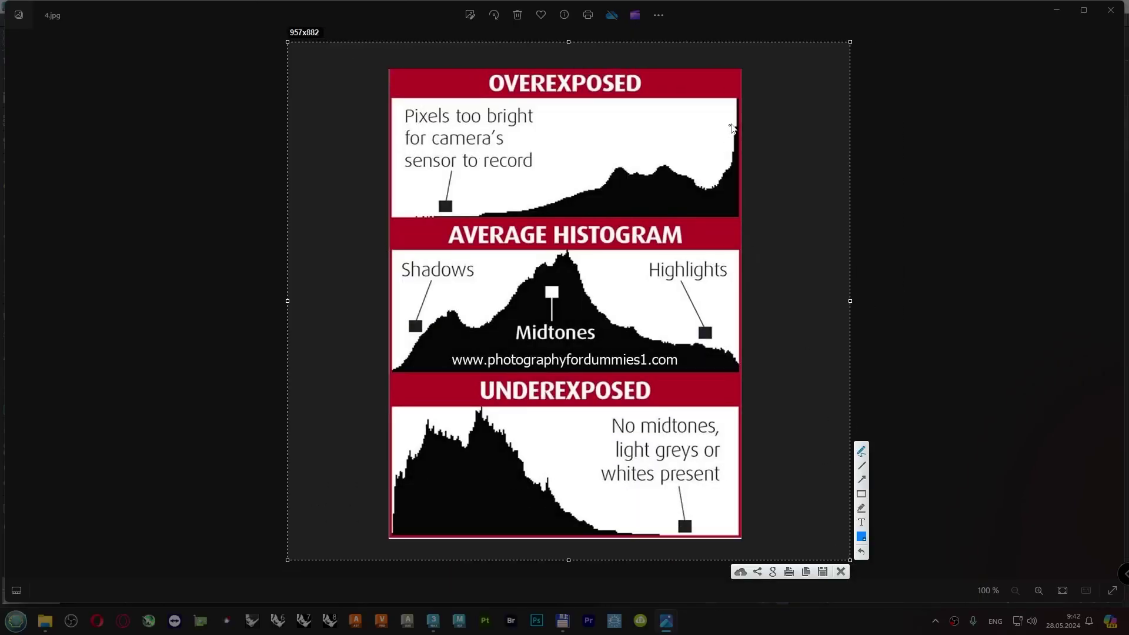
pyautogui.moveTo(737, 101); pyautogui.dragTo(743, 94)
pyautogui.moveTo(742, 214); pyautogui.dragTo(750, 216)
pyautogui.moveTo(841, 213); pyautogui.dragTo(838, 216)
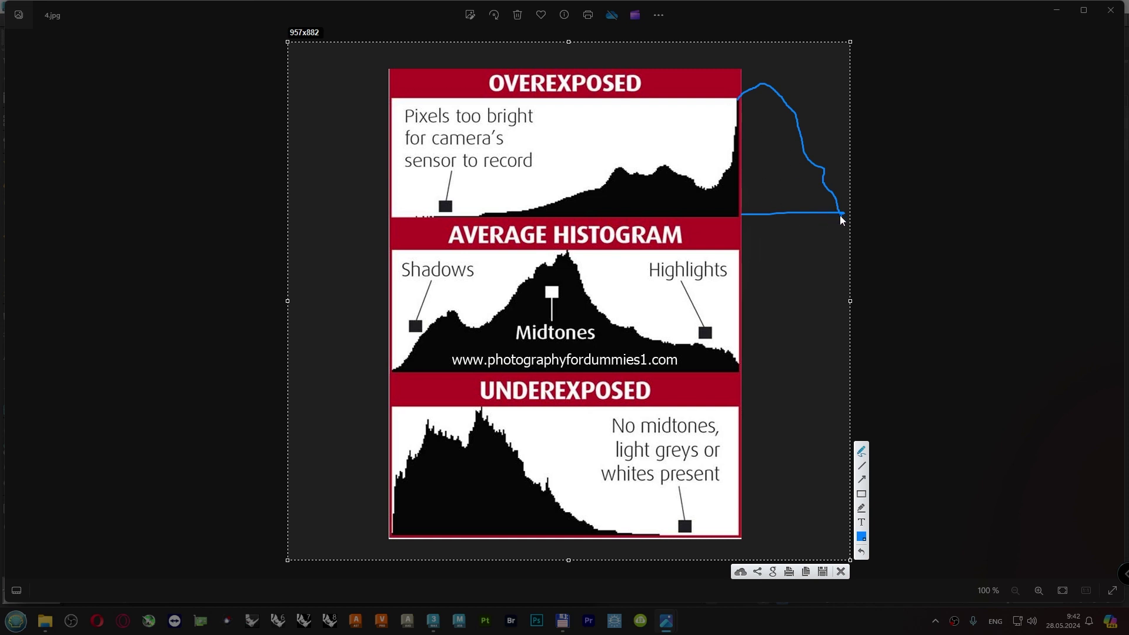
pyautogui.moveTo(841, 221); pyautogui.dragTo(739, 221)
pyautogui.moveTo(842, 221)
pyautogui.mouseDown()
pyautogui.moveTo(746, 219)
pyautogui.moveTo(759, 228)
pyautogui.mouseUp()
pyautogui.moveTo(736, 137)
pyautogui.mouseDown()
pyautogui.moveTo(736, 115)
pyautogui.moveTo(739, 133)
pyautogui.mouseUp()
# Sketch the underexposed histogram's missing left side in blue, then discard the capture.
pyautogui.moveTo(840, 216); pyautogui.dragTo(768, 228)
pyautogui.moveTo(483, 415)
pyautogui.mouseDown()
pyautogui.moveTo(394, 415)
pyautogui.moveTo(393, 535)
pyautogui.mouseUp()
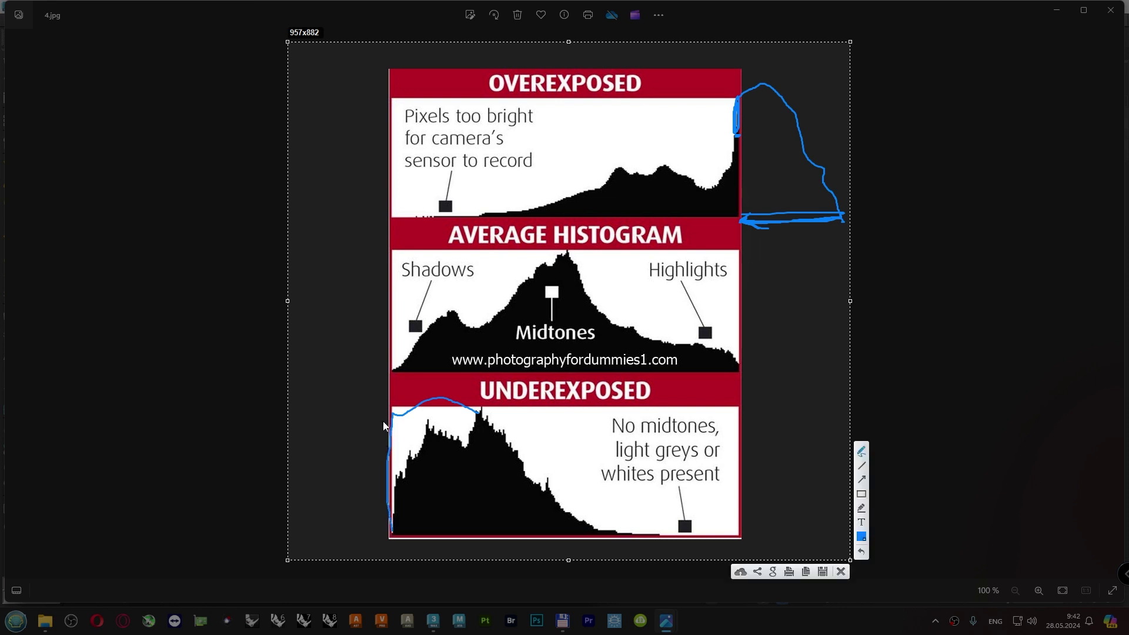
pyautogui.moveTo(392, 413); pyautogui.dragTo(356, 412)
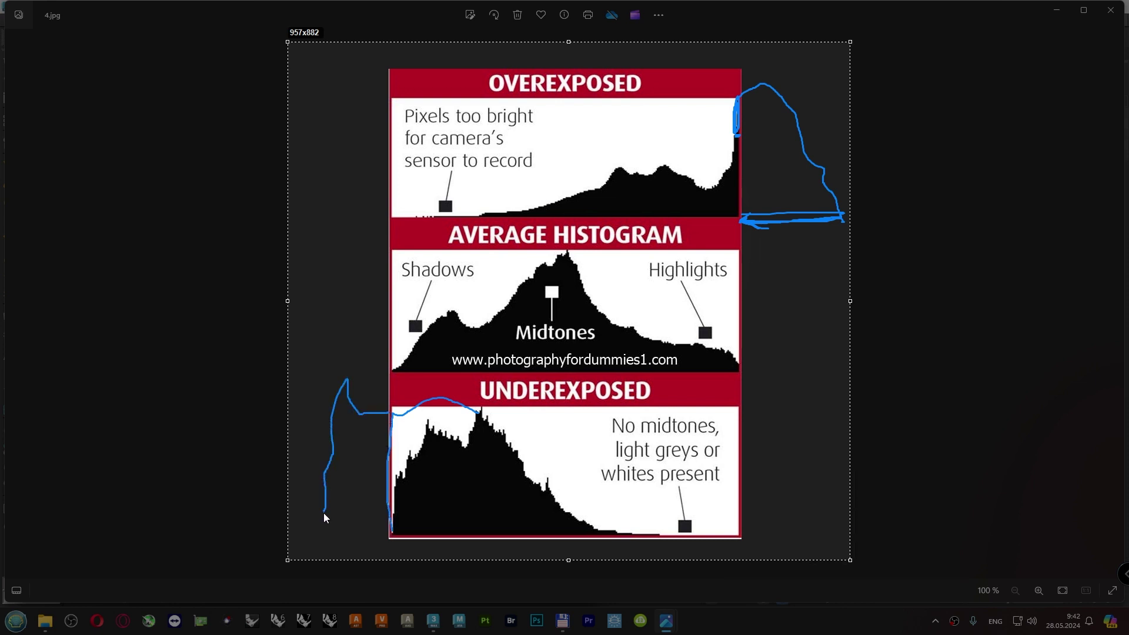
pyautogui.moveTo(314, 530); pyautogui.dragTo(317, 534)
pyautogui.moveTo(388, 536)
pyautogui.mouseDown()
pyautogui.moveTo(316, 538)
pyautogui.moveTo(377, 542)
pyautogui.mouseUp()
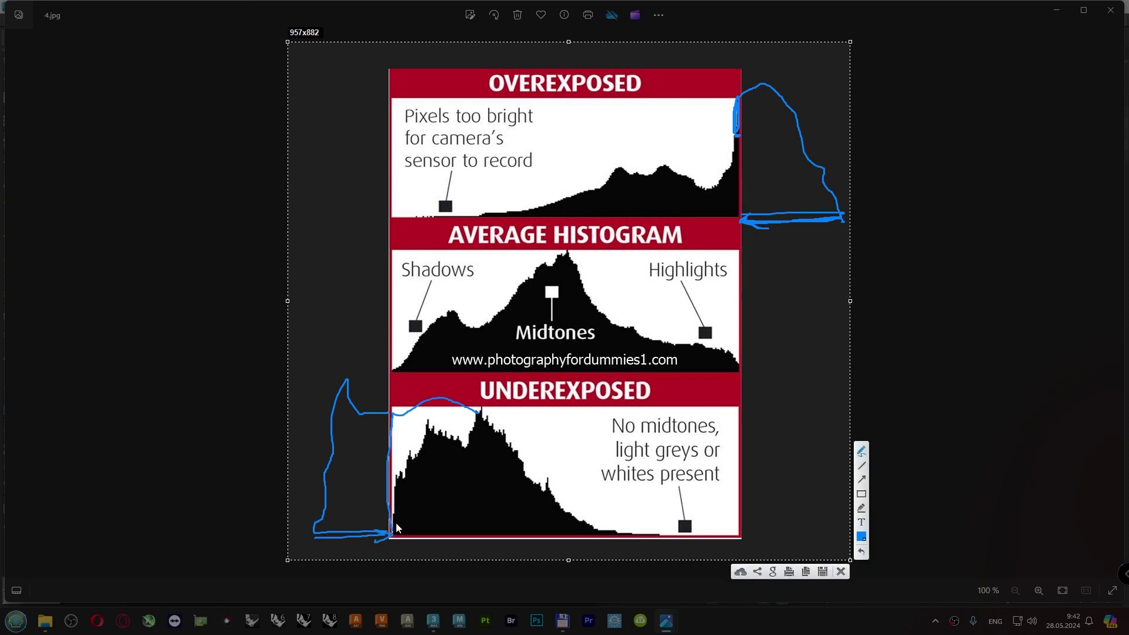
pyautogui.moveTo(408, 430)
pyautogui.mouseDown()
pyautogui.moveTo(395, 521)
pyautogui.moveTo(393, 428)
pyautogui.mouseUp()
pyautogui.moveTo(397, 532); pyautogui.dragTo(403, 421)
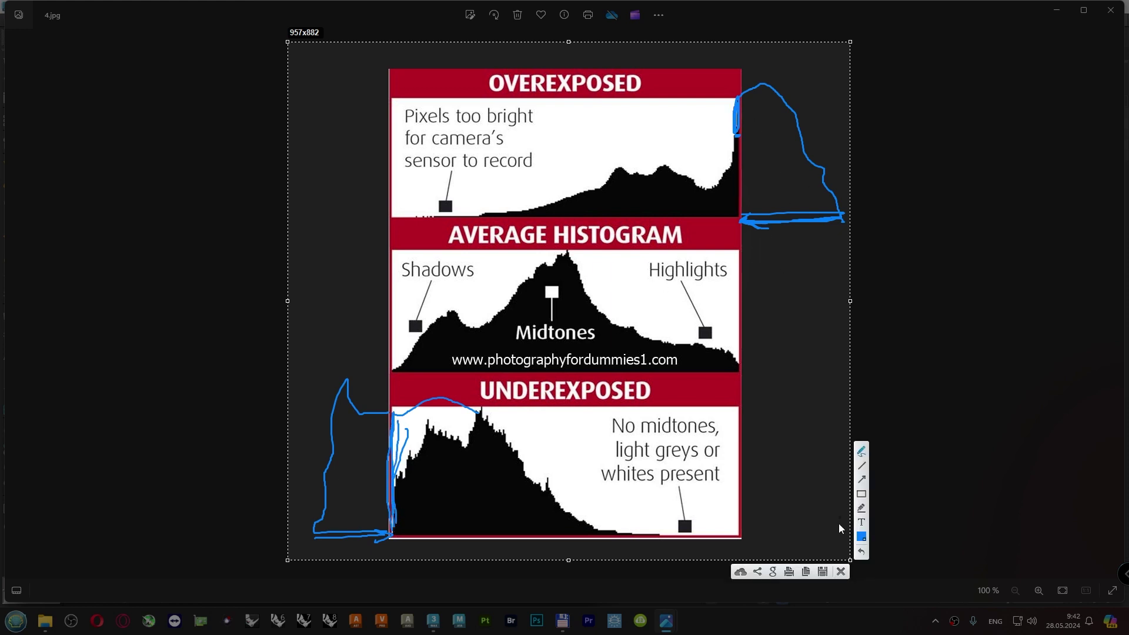
pyautogui.click(841, 571)
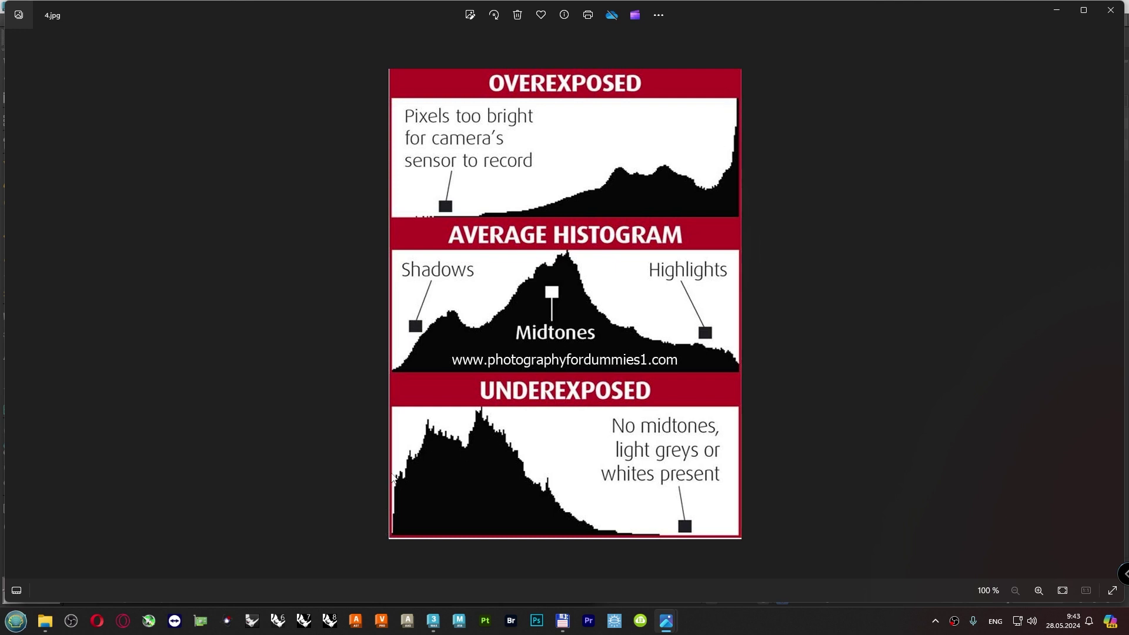
# Flip through 5.jpg and 6.jpeg, return to 4.jpg, and begin a new screen capture.
pyautogui.press('Right')
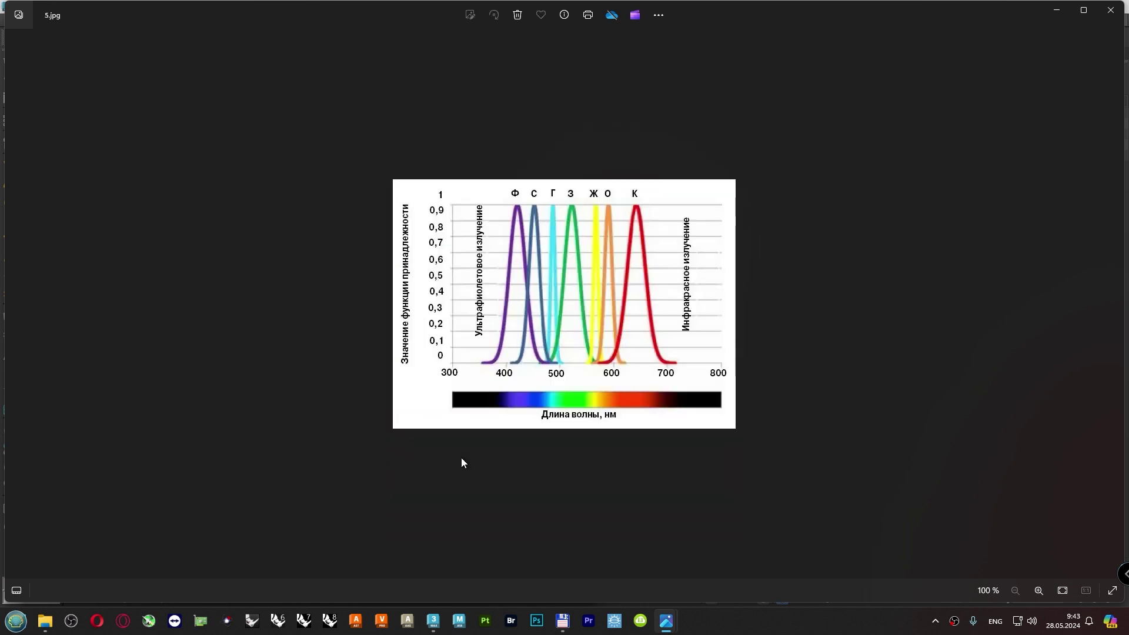
pyautogui.press('Right')
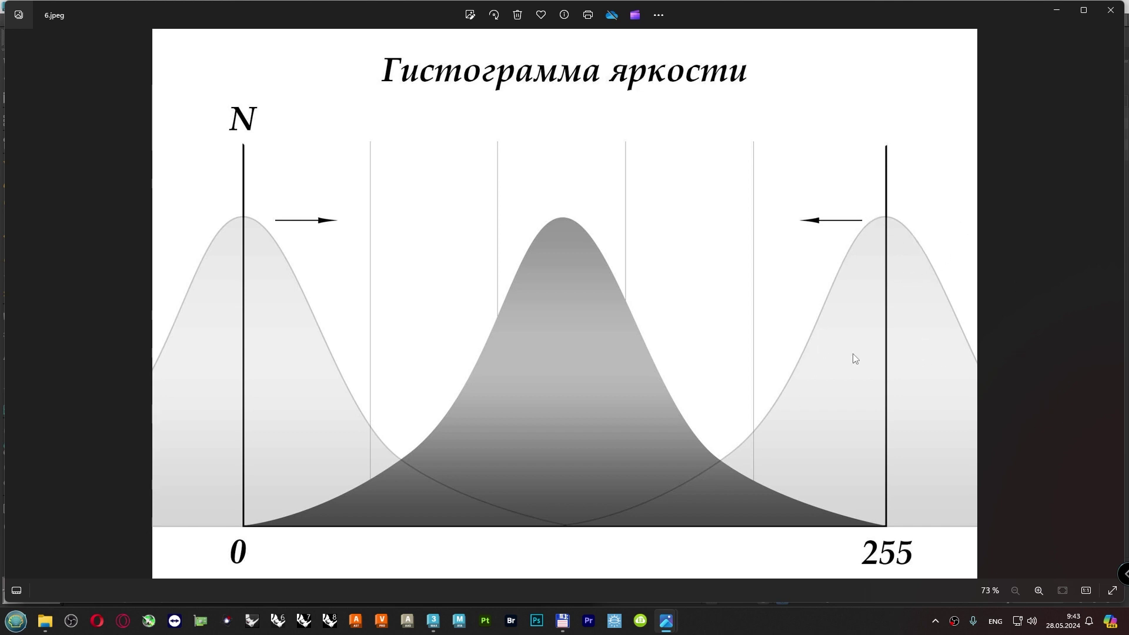
pyautogui.press('Left')
pyautogui.press('Left')
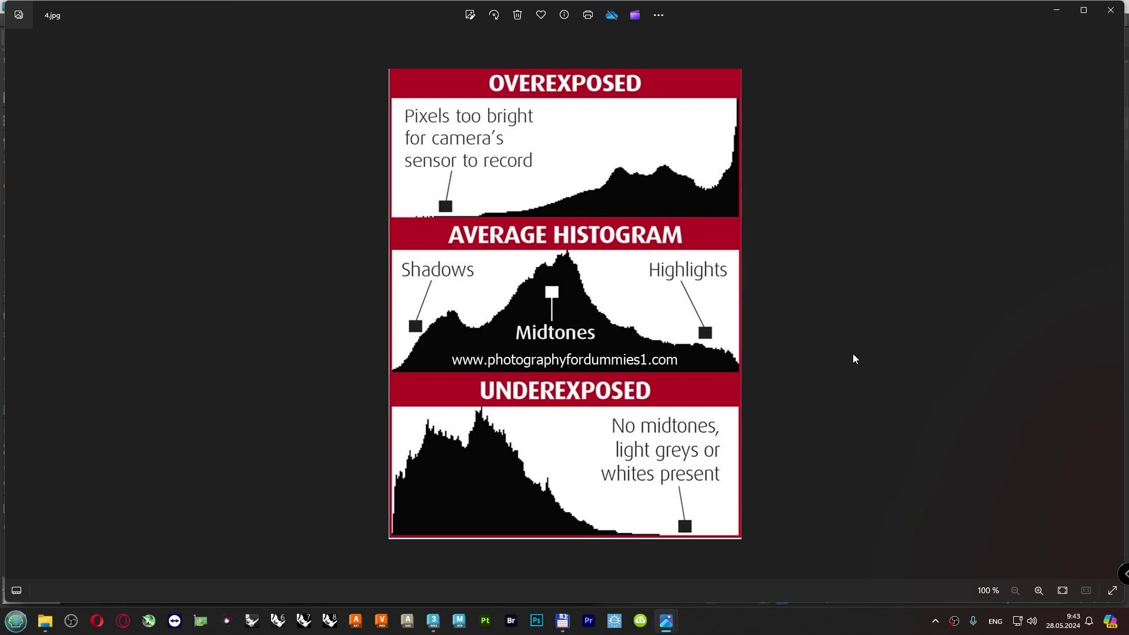
pyautogui.press('super+shift+s')
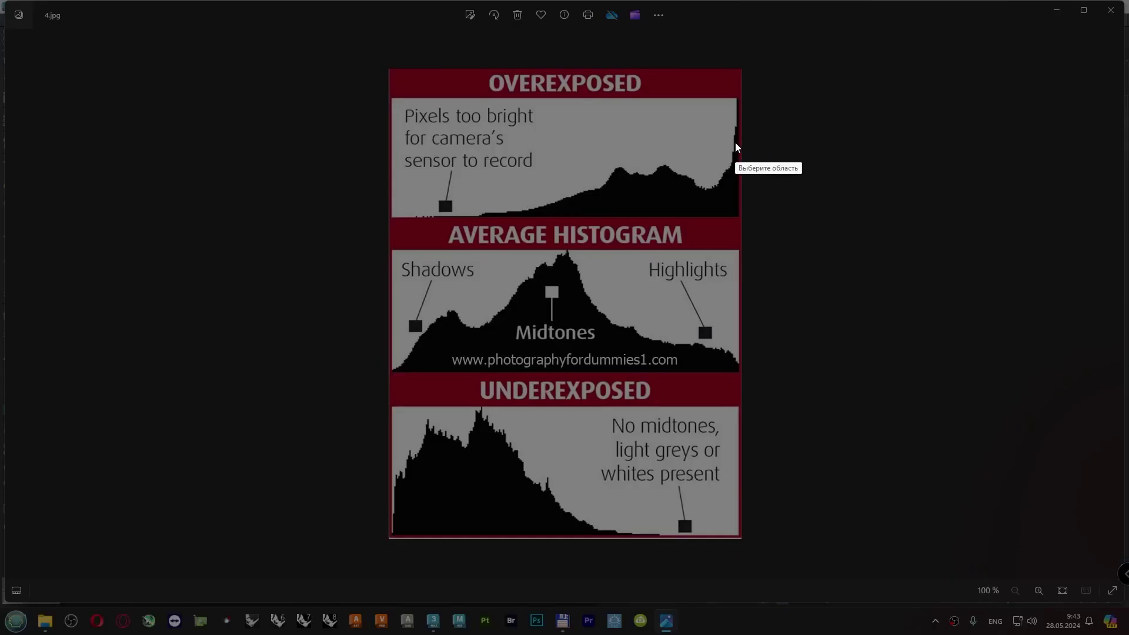
# Capture the empty area beside the chart and handwrite '8 бит = 2^8' and '16 = 65536'.
pyautogui.moveTo(746, 70); pyautogui.dragTo(1121, 551)
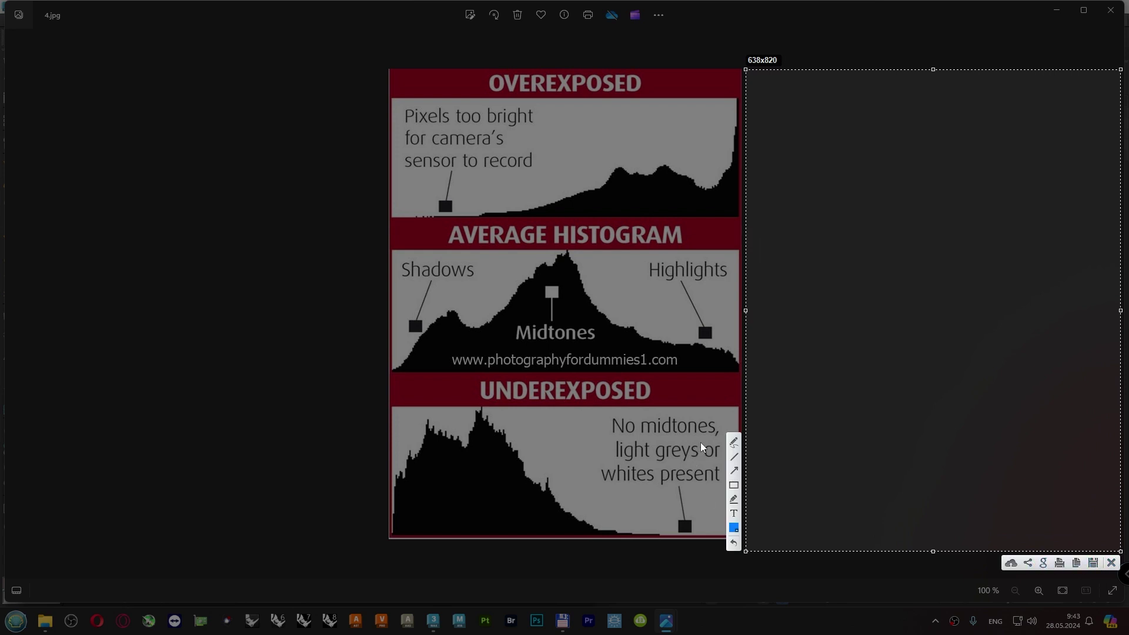
pyautogui.moveTo(752, 103); pyautogui.dragTo(762, 113)
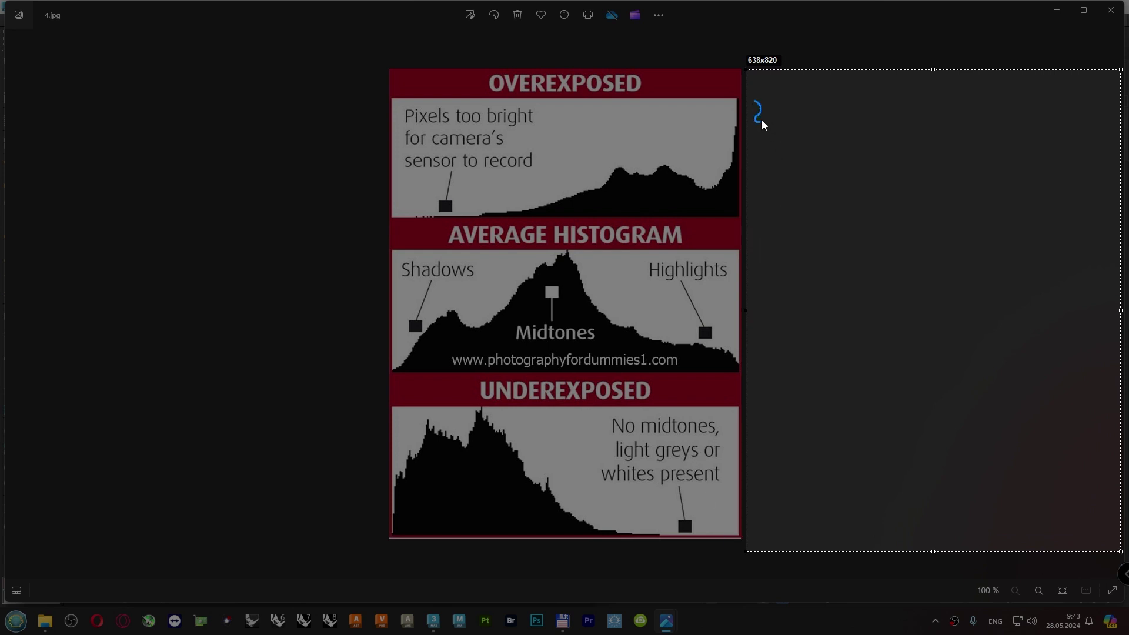
pyautogui.moveTo(769, 110)
pyautogui.mouseDown()
pyautogui.moveTo(774, 125)
pyautogui.moveTo(810, 104)
pyautogui.moveTo(807, 120)
pyautogui.moveTo(829, 120)
pyautogui.moveTo(832, 97)
pyautogui.mouseUp()
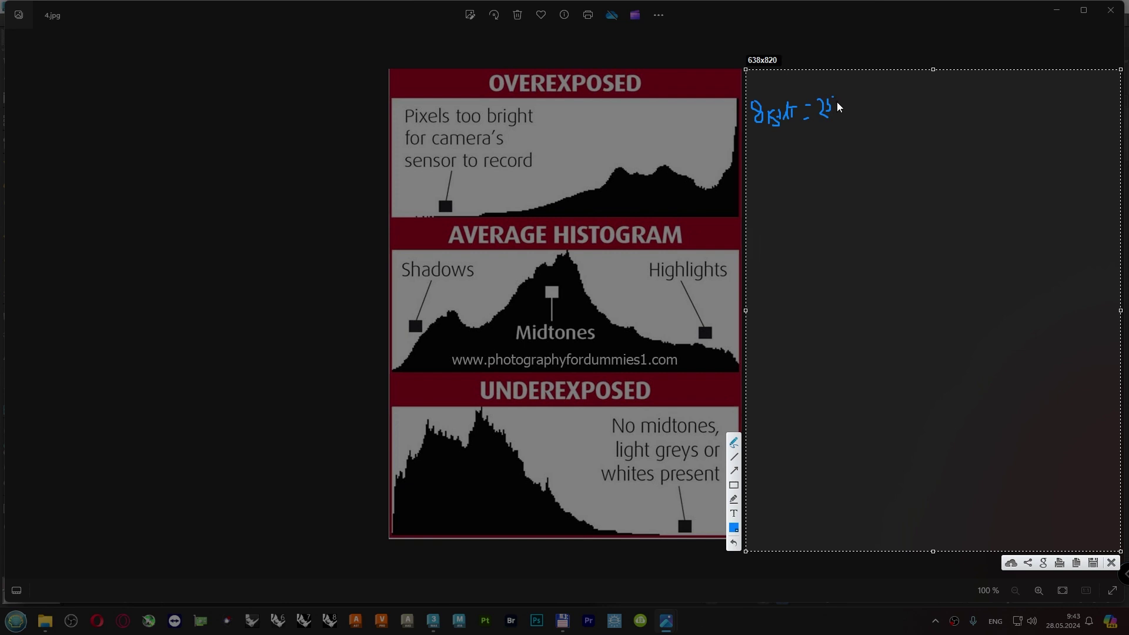
pyautogui.moveTo(837, 101); pyautogui.dragTo(844, 108)
pyautogui.moveTo(763, 165)
pyautogui.mouseDown()
pyautogui.moveTo(764, 175)
pyautogui.moveTo(817, 168)
pyautogui.moveTo(827, 153)
pyautogui.moveTo(828, 166)
pyautogui.moveTo(861, 144)
pyautogui.mouseUp()
pyautogui.moveTo(844, 146)
pyautogui.mouseDown()
pyautogui.moveTo(875, 146)
pyautogui.moveTo(872, 157)
pyautogui.mouseUp()
# Write '32 = 4 млрд', correct the 16-bit figure, and draw a small 8-bit box.
pyautogui.moveTo(758, 217)
pyautogui.mouseDown()
pyautogui.moveTo(783, 232)
pyautogui.moveTo(818, 214)
pyautogui.mouseUp()
pyautogui.moveTo(810, 224)
pyautogui.mouseDown()
pyautogui.moveTo(832, 210)
pyautogui.moveTo(859, 218)
pyautogui.moveTo(865, 206)
pyautogui.moveTo(868, 215)
pyautogui.moveTo(876, 206)
pyautogui.moveTo(874, 218)
pyautogui.mouseUp()
pyautogui.click(845, 212)
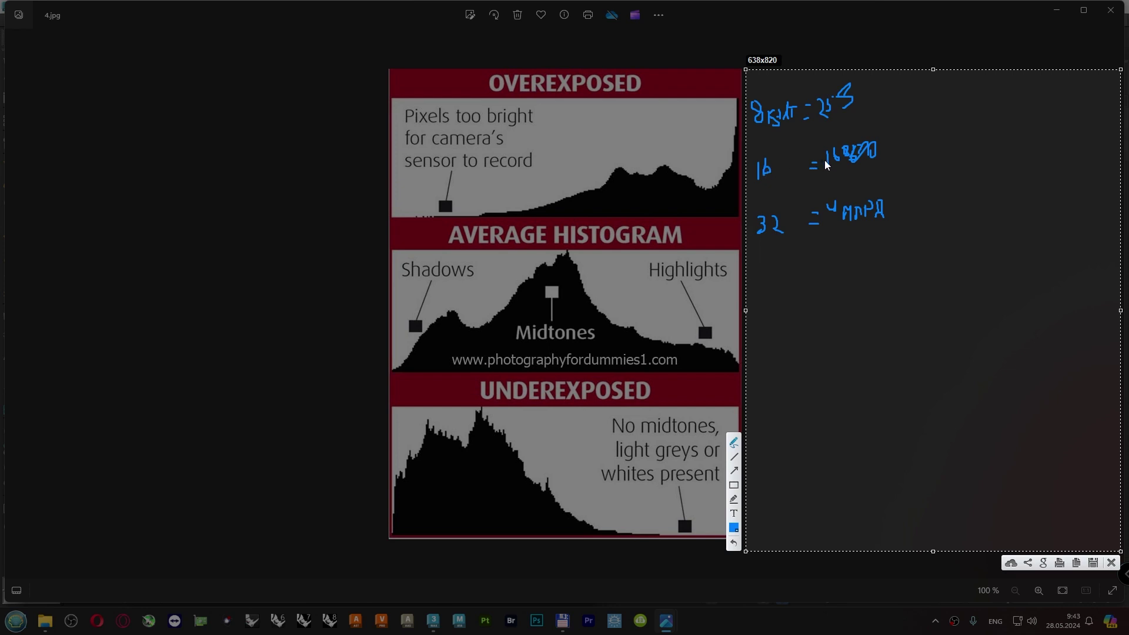
pyautogui.moveTo(830, 151)
pyautogui.mouseDown()
pyautogui.moveTo(834, 173)
pyautogui.moveTo(876, 156)
pyautogui.mouseUp()
pyautogui.moveTo(805, 273)
pyautogui.mouseDown()
pyautogui.moveTo(806, 291)
pyautogui.moveTo(823, 293)
pyautogui.moveTo(824, 276)
pyautogui.moveTo(824, 288)
pyautogui.mouseUp()
pyautogui.moveTo(780, 299); pyautogui.dragTo(809, 316)
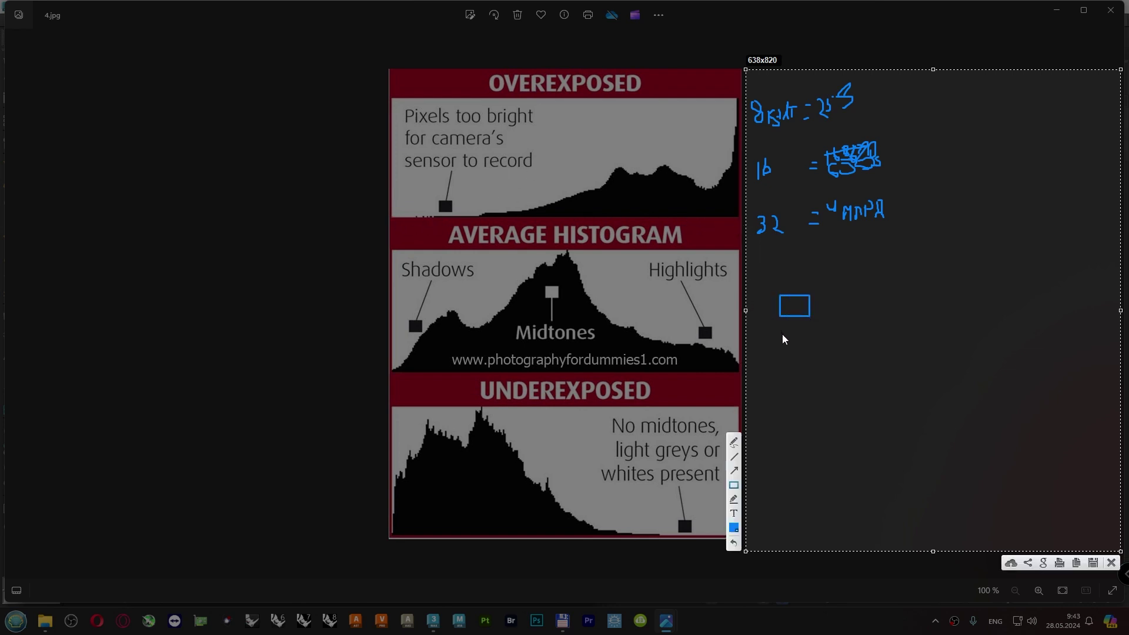
# Draw wider boxes for the 16- and 32-bit ranges and mark a small slice inside the widest.
pyautogui.moveTo(781, 336); pyautogui.dragTo(923, 358)
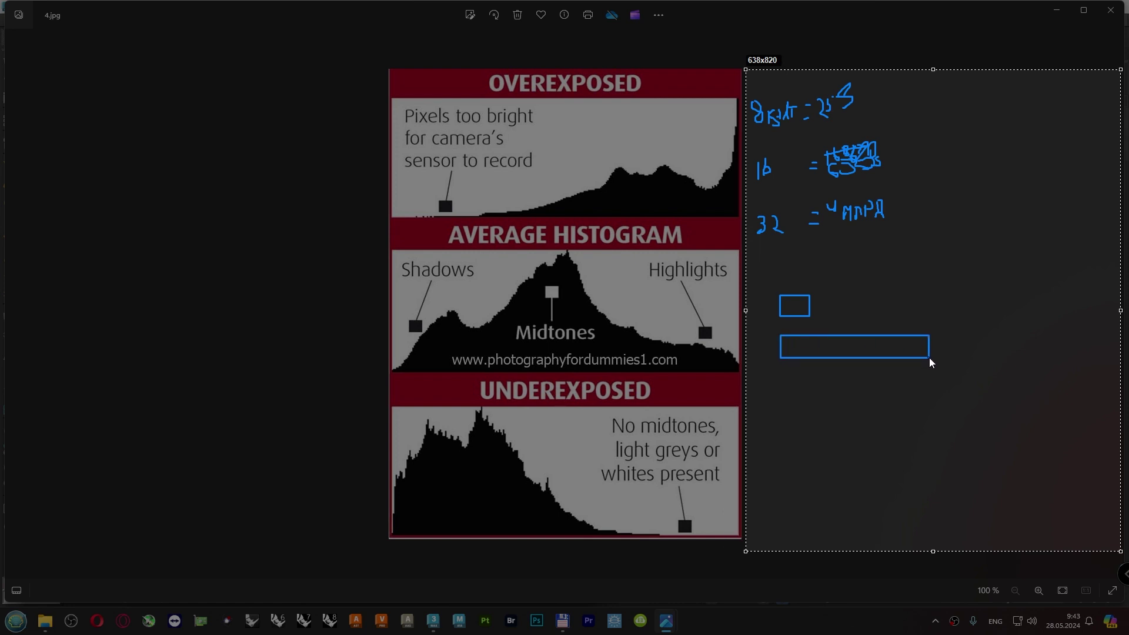
pyautogui.moveTo(930, 359); pyautogui.dragTo(930, 358)
pyautogui.moveTo(782, 371)
pyautogui.mouseDown()
pyautogui.moveTo(1109, 417)
pyautogui.moveTo(1116, 405)
pyautogui.mouseUp()
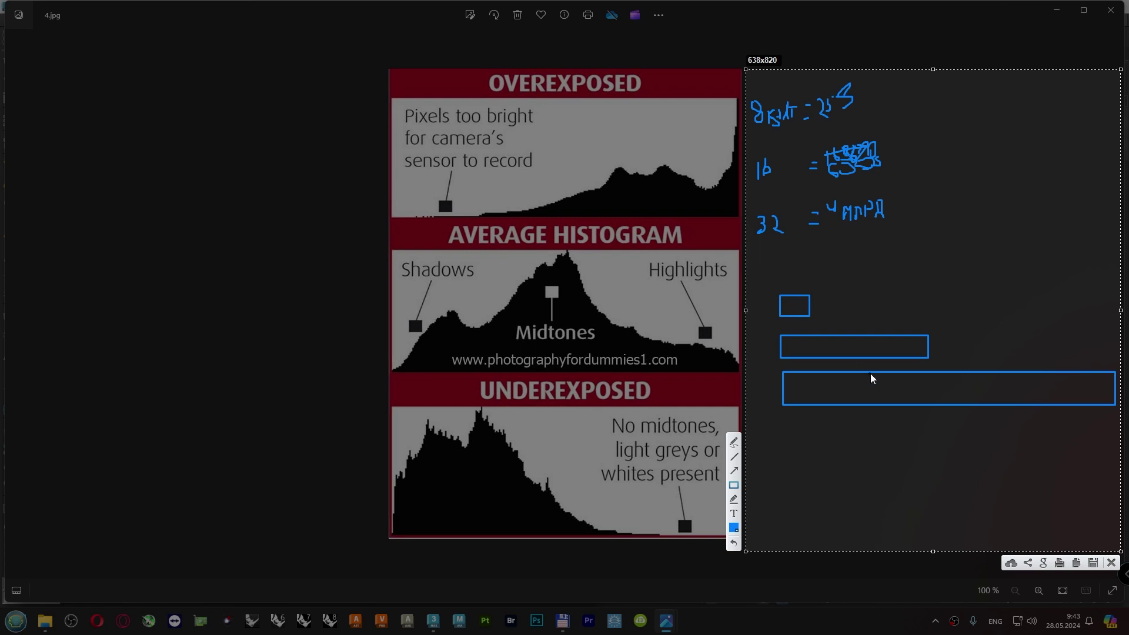
pyautogui.moveTo(872, 374); pyautogui.dragTo(886, 382)
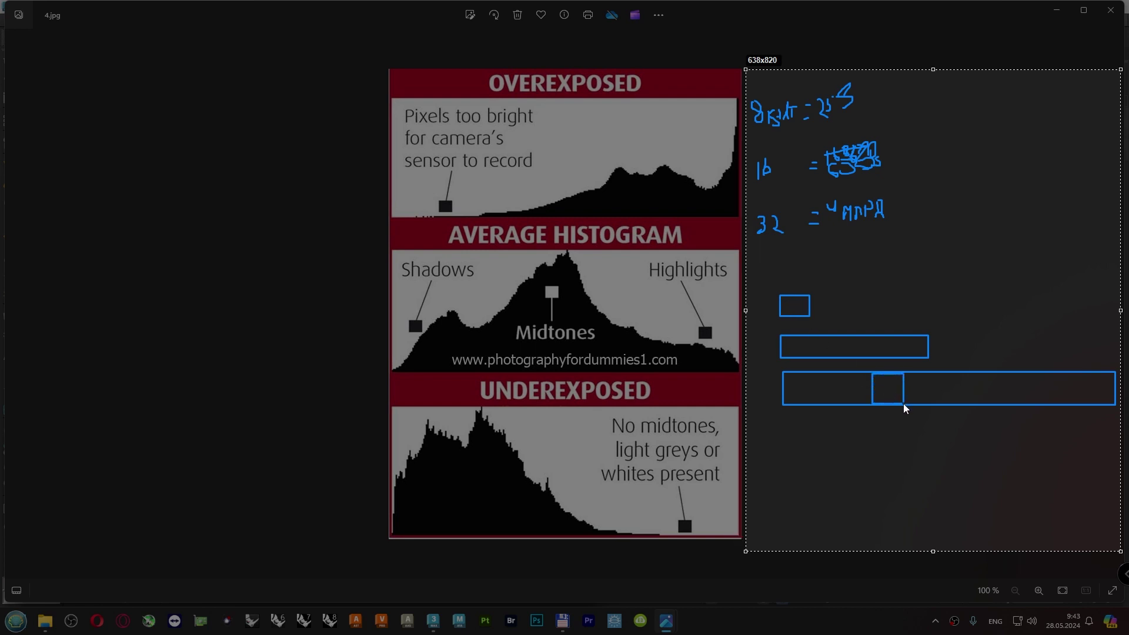
pyautogui.moveTo(903, 404); pyautogui.dragTo(903, 403)
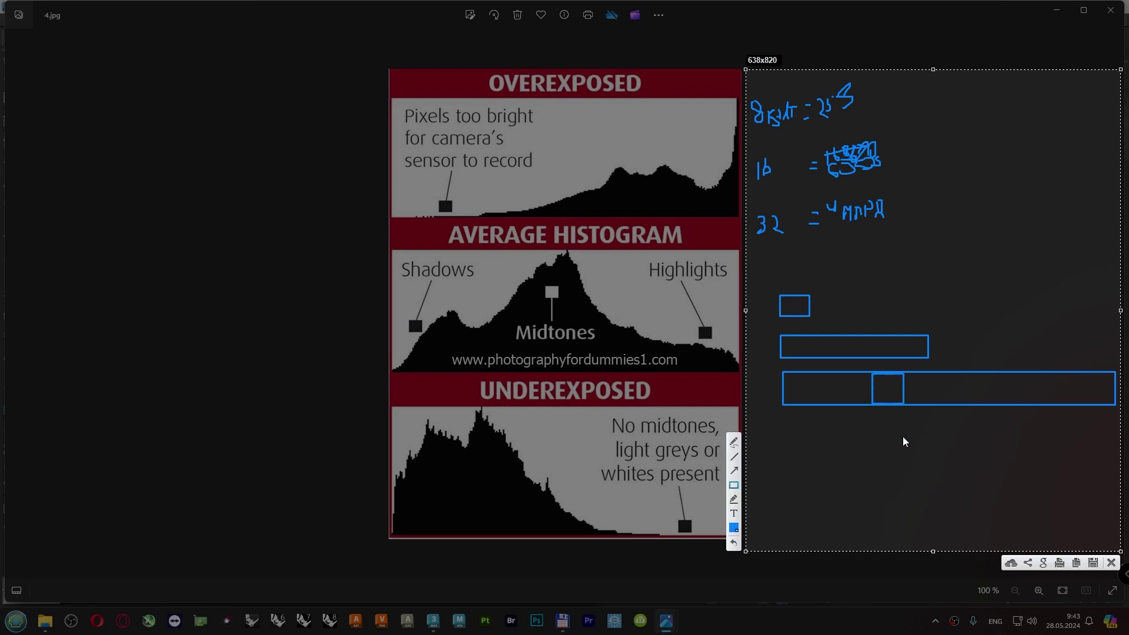
# Underline the widest box with freehand strokes, then discard the annotations.
pyautogui.click(734, 442)
pyautogui.moveTo(872, 414)
pyautogui.mouseDown()
pyautogui.moveTo(908, 414)
pyautogui.moveTo(898, 415)
pyautogui.mouseUp()
pyautogui.moveTo(869, 407); pyautogui.dragTo(782, 411)
pyautogui.moveTo(863, 406); pyautogui.dragTo(1115, 412)
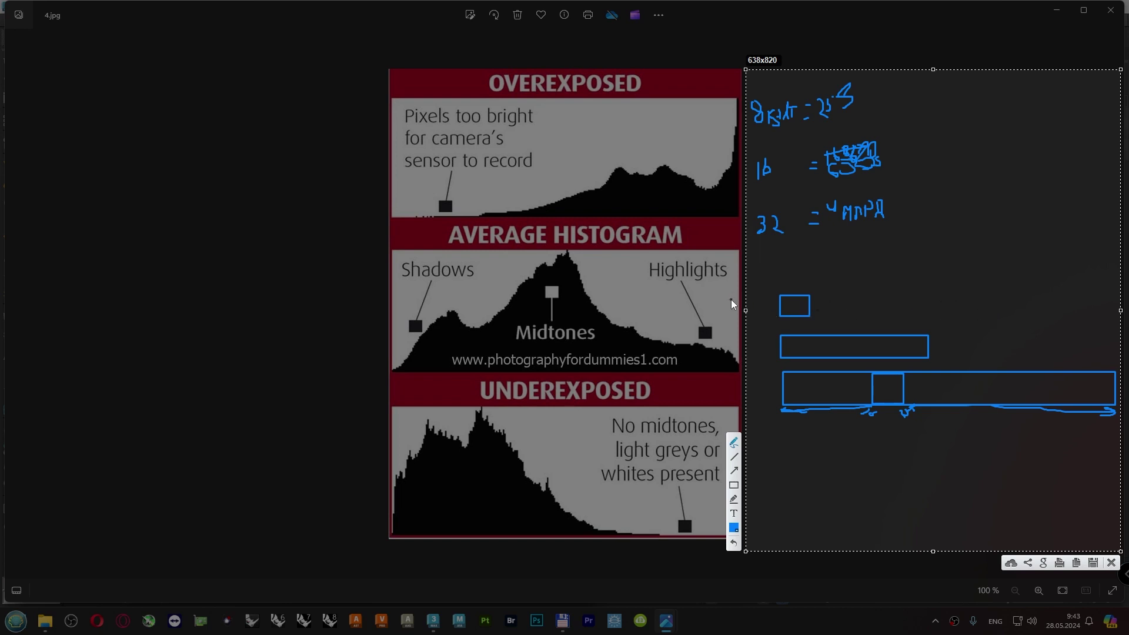
pyautogui.click(1111, 563)
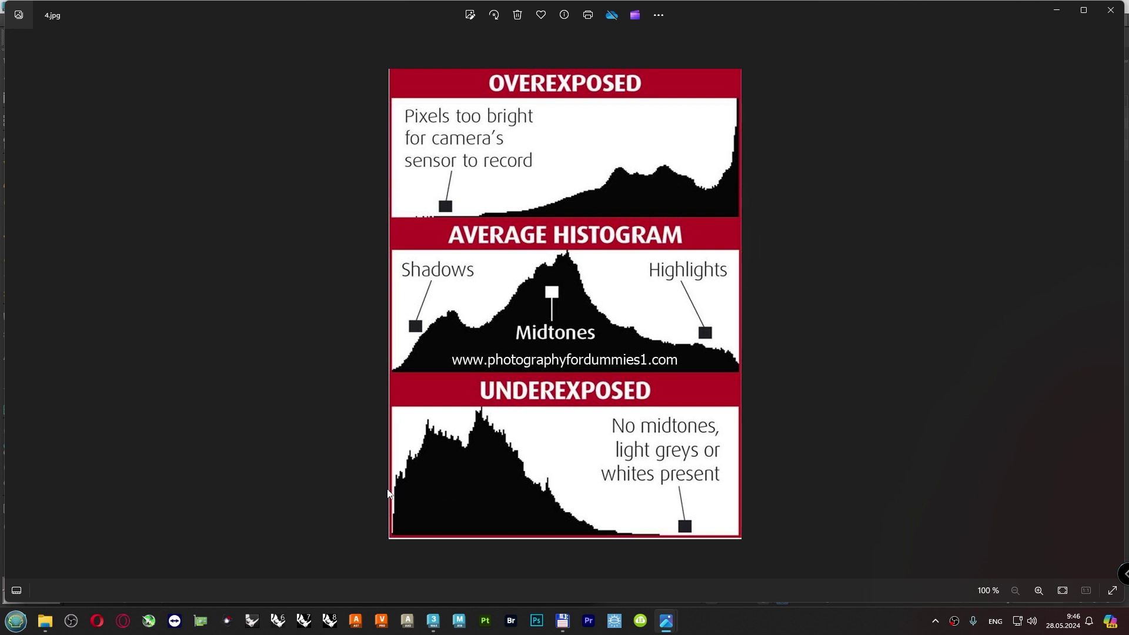
# Advance Photos to 6.jpeg, then switch to Histogram Fstorm.max in 3ds Max.
pyautogui.press('Right')
pyautogui.press('Right')
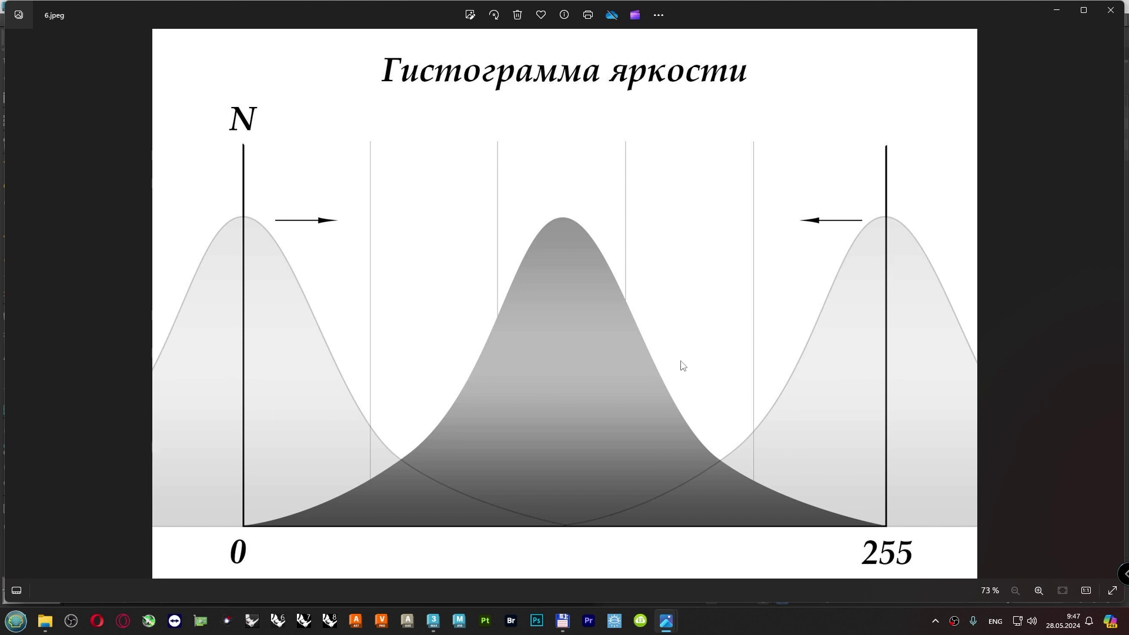
pyautogui.moveTo(433, 621)
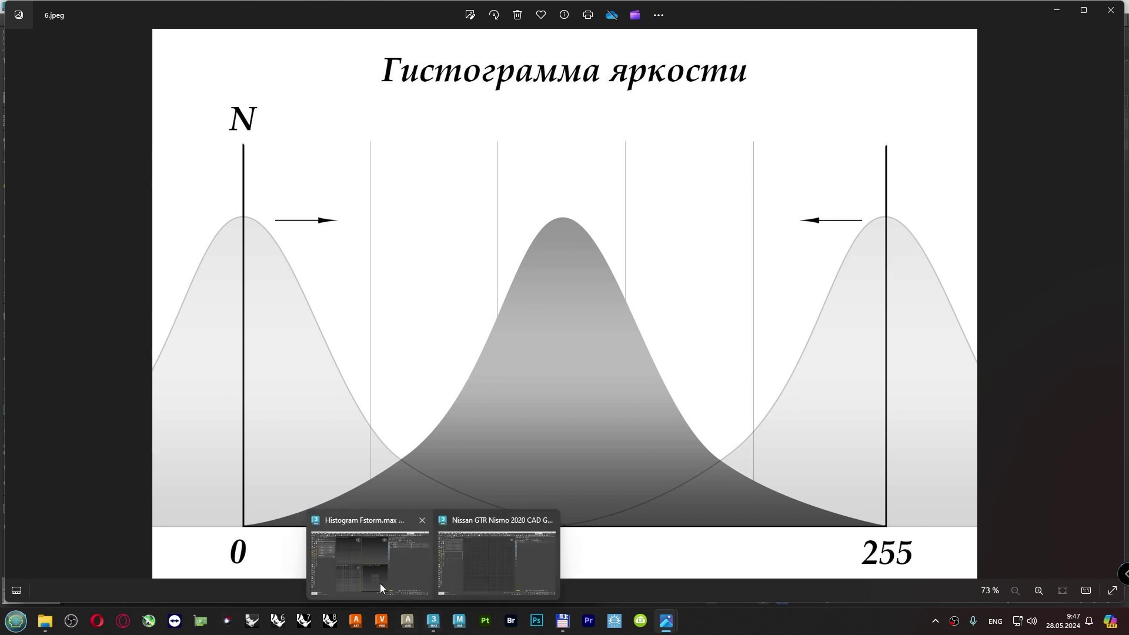
pyautogui.click(376, 579)
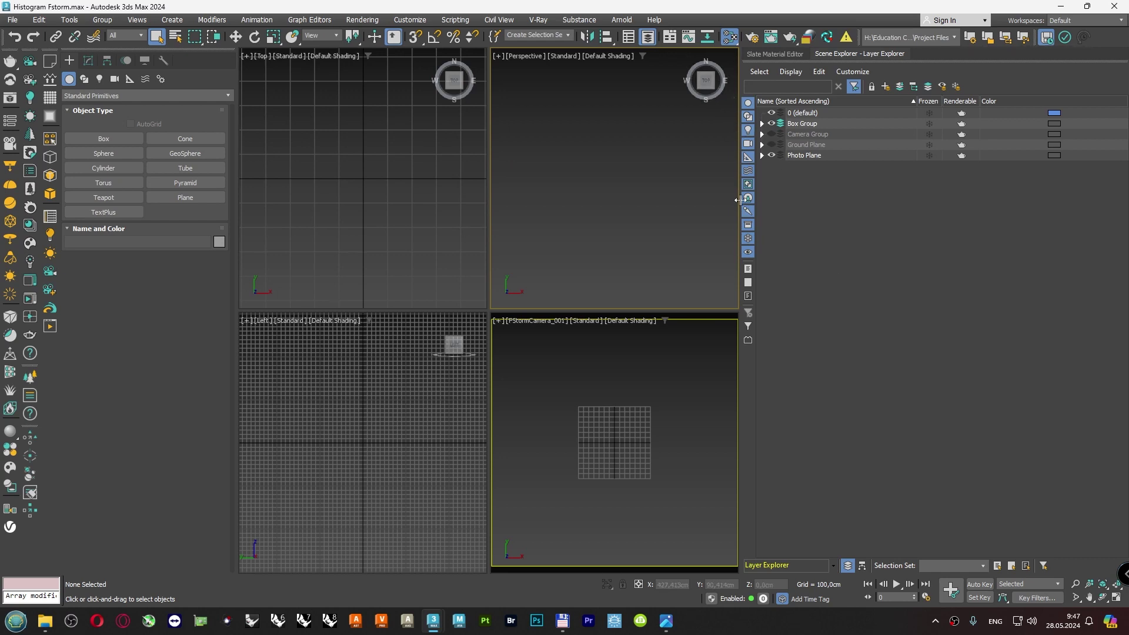
pyautogui.click(366, 20)
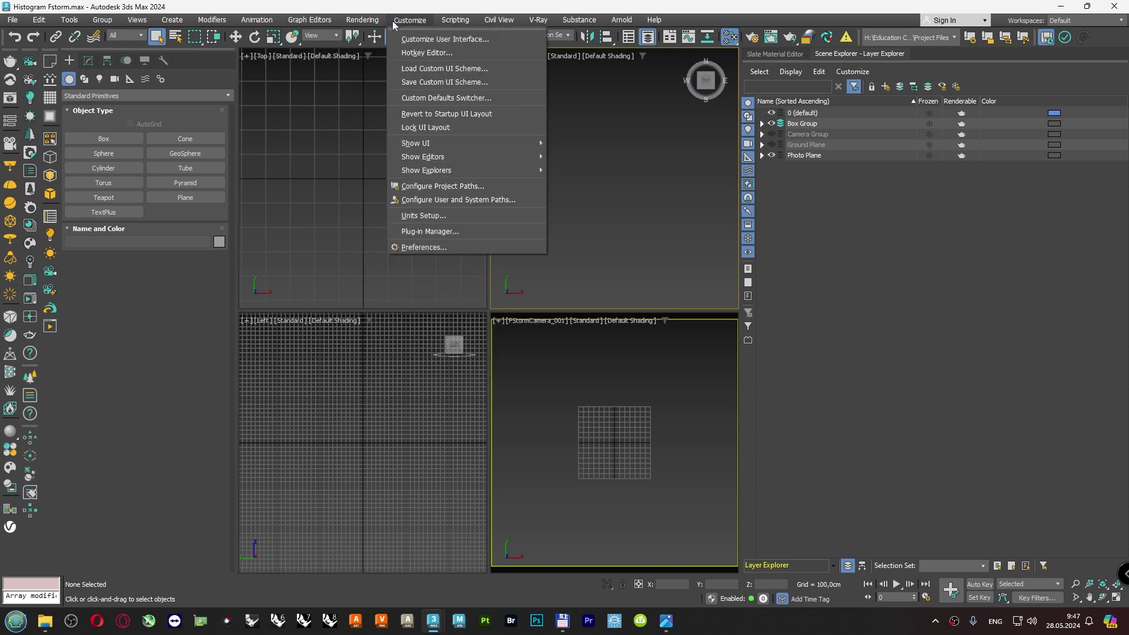
pyautogui.click(418, 215)
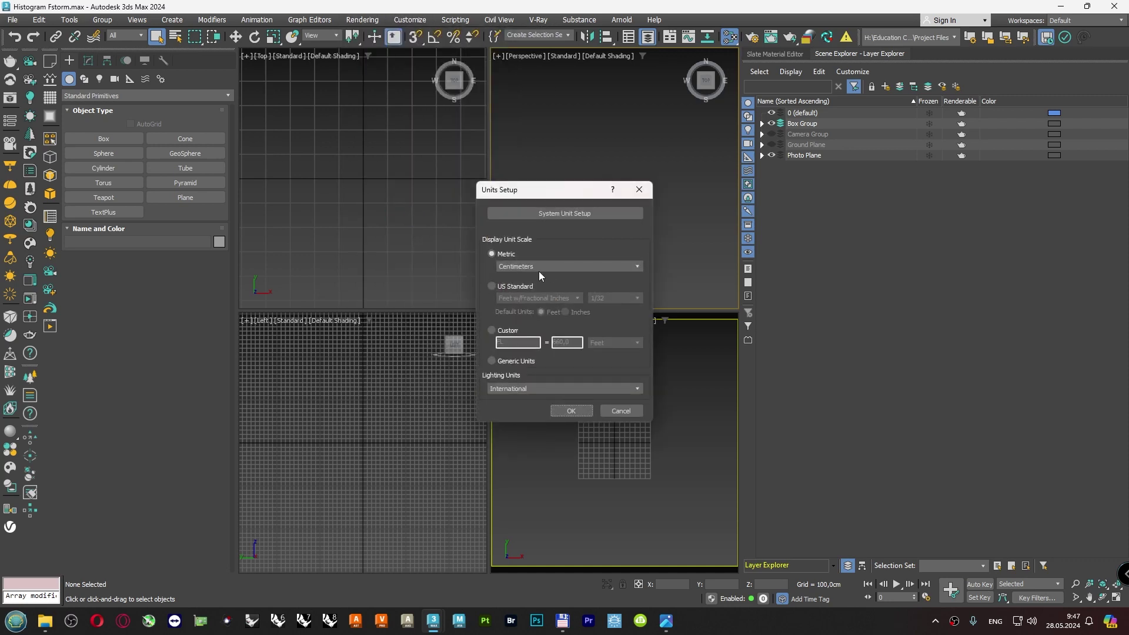
pyautogui.click(559, 214)
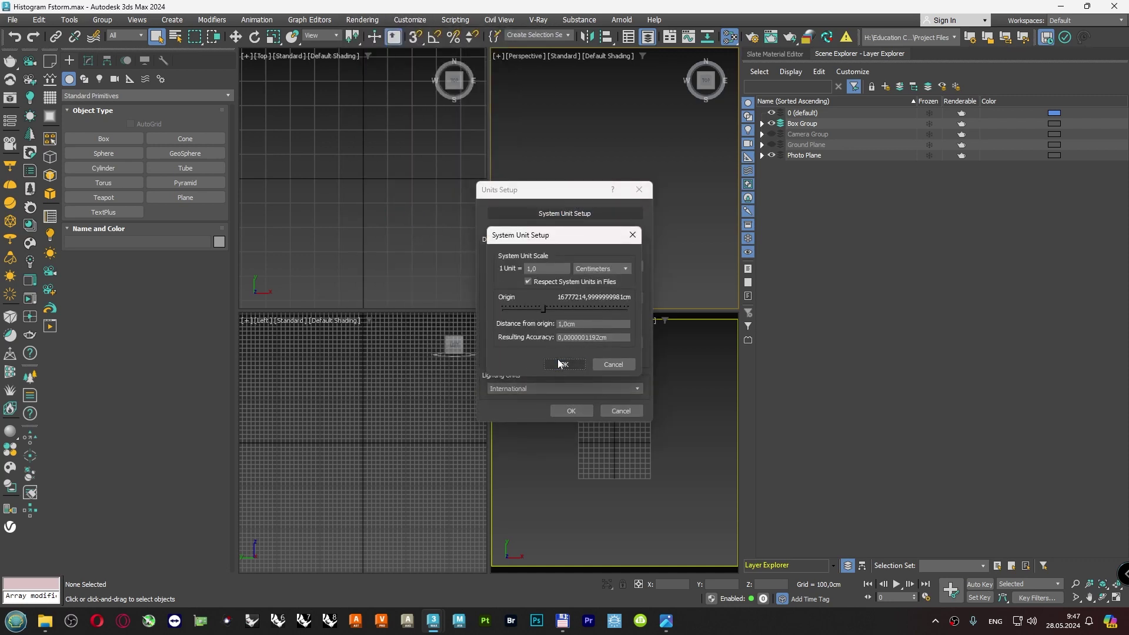
pyautogui.click(562, 367)
pyautogui.click(568, 409)
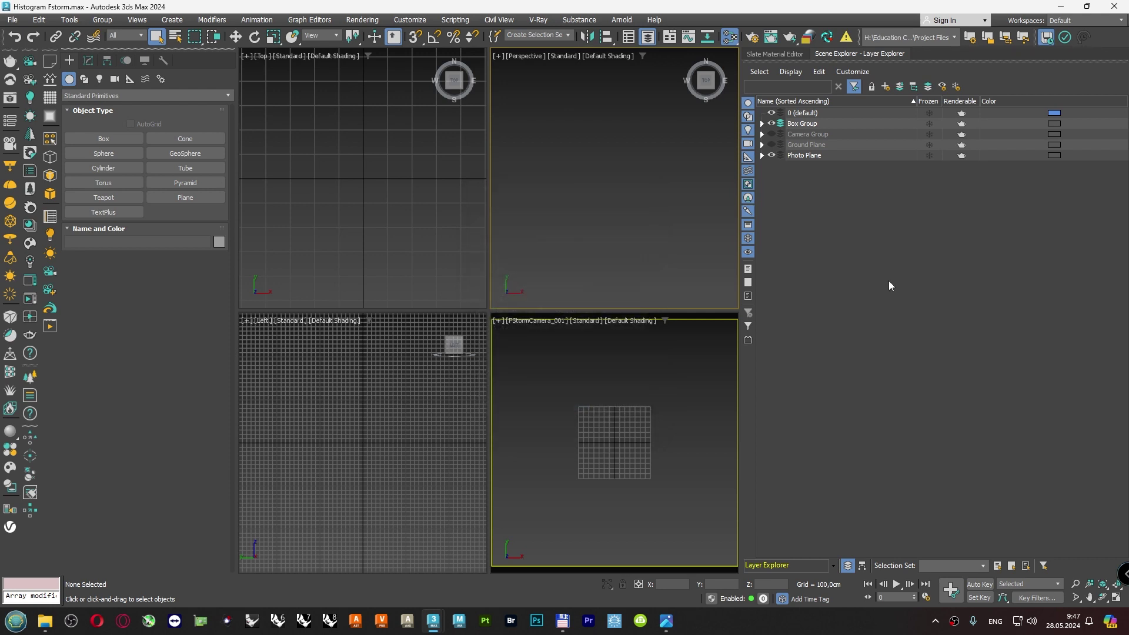
# Hide and collapse the Box Group layer, briefly toggling Ground Plane visibility.
pyautogui.click(771, 124)
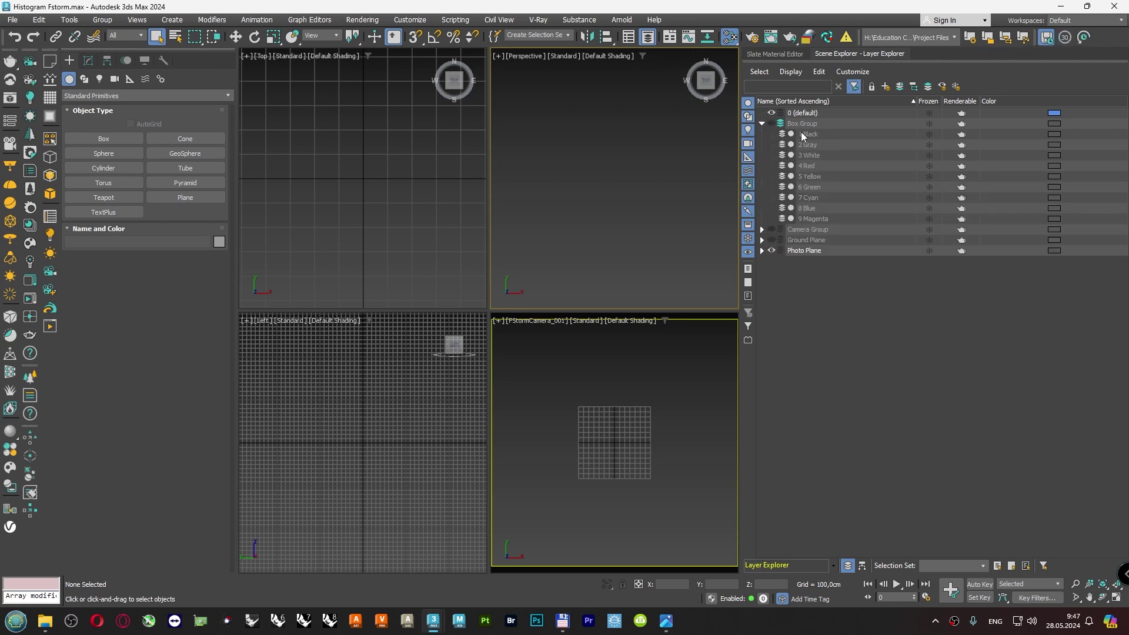
pyautogui.click(763, 123)
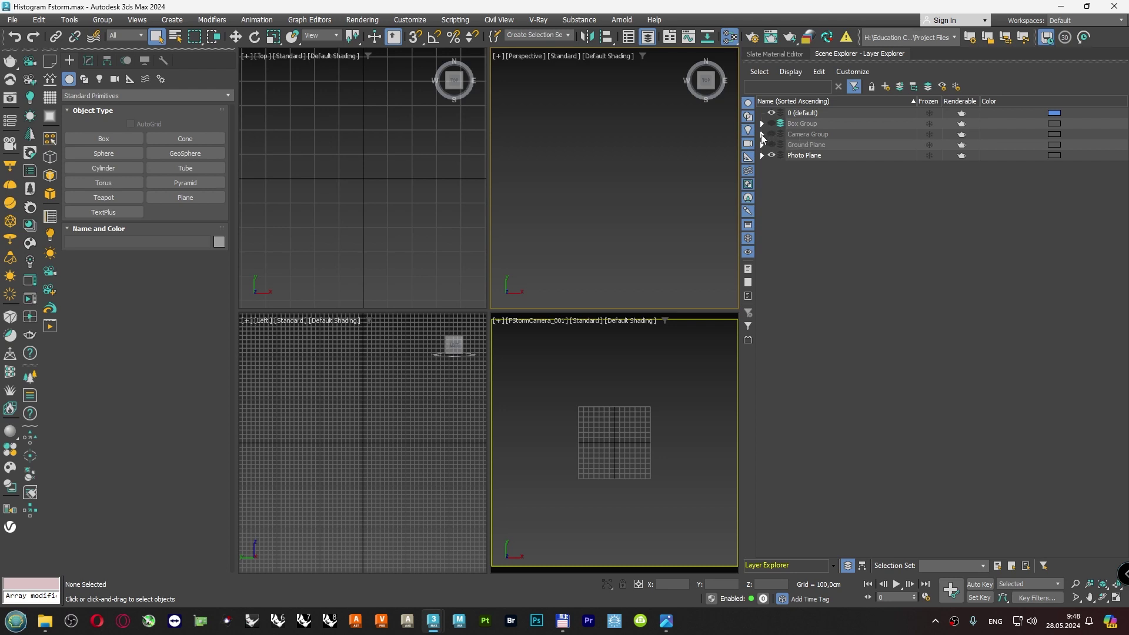
pyautogui.click(762, 135)
pyautogui.click(762, 135)
pyautogui.click(801, 145)
pyautogui.click(771, 145)
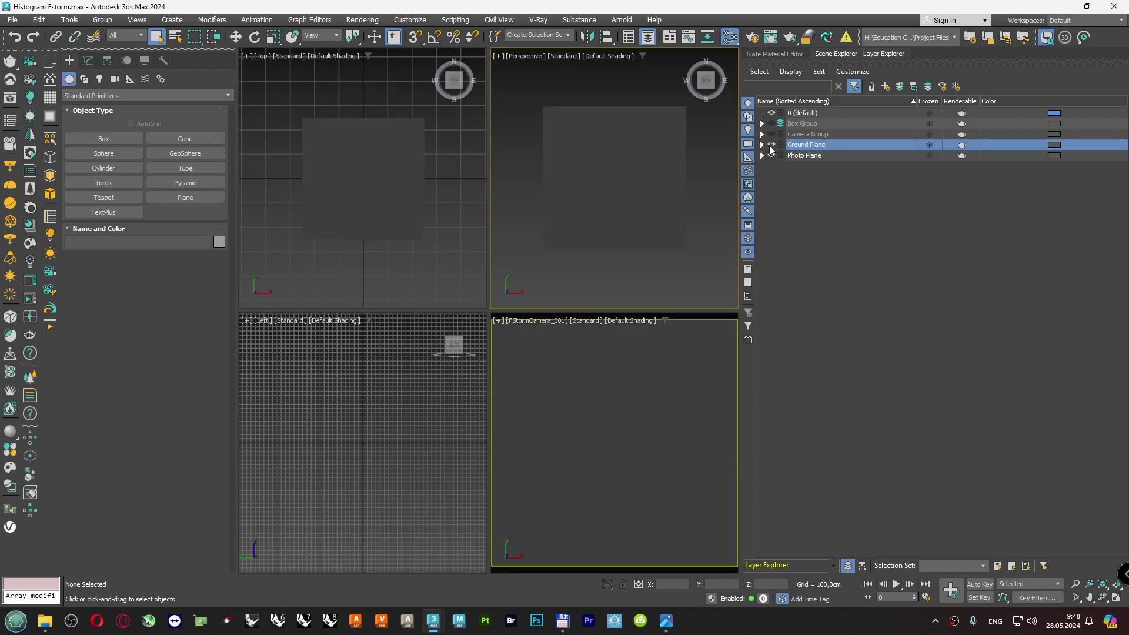
pyautogui.click(770, 146)
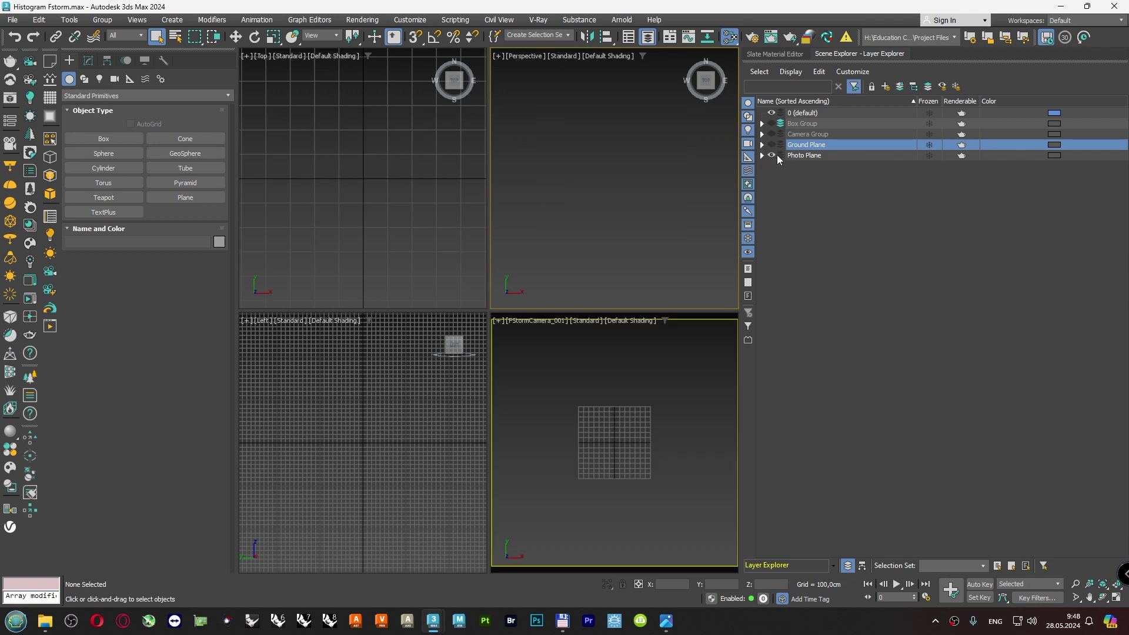
# Hide and collapse Photo Plane, then select Camera Group to show FStormCamera_001 and its target.
pyautogui.click(771, 155)
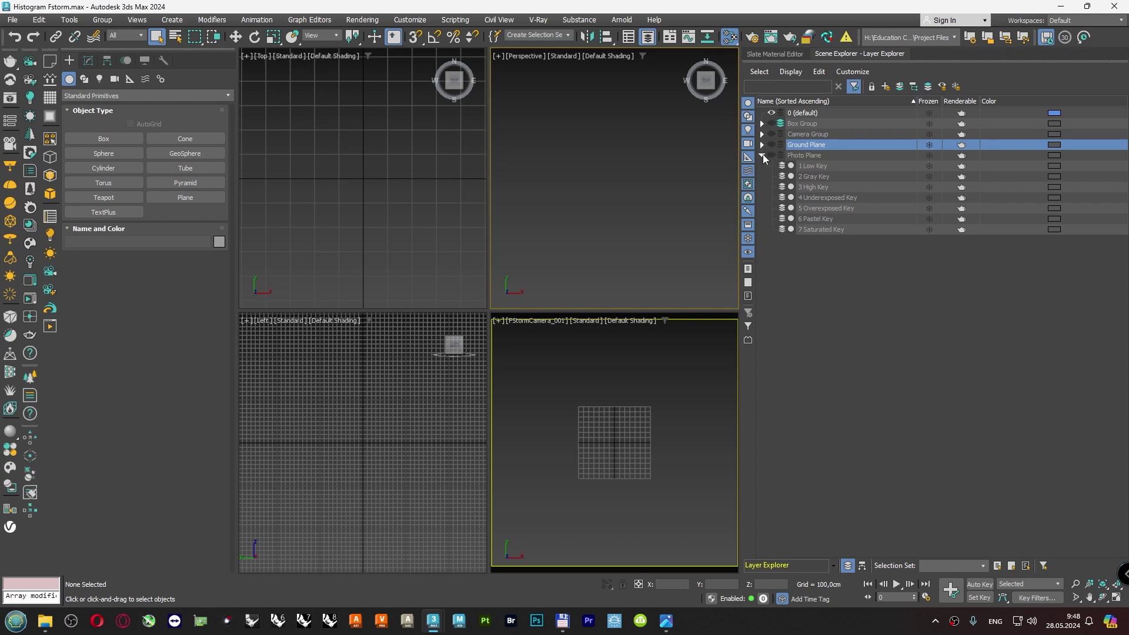
pyautogui.click(762, 155)
pyautogui.click(789, 185)
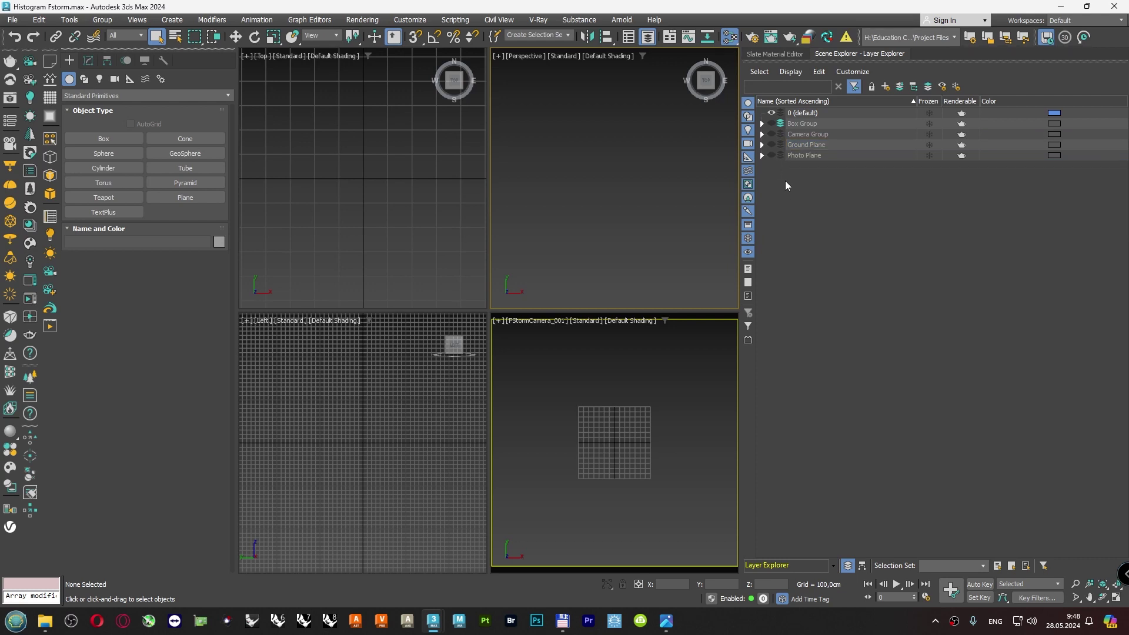
pyautogui.click(792, 134)
# Expand the Camera Group layer and make its cameras visible, zooming the Left viewport.
pyautogui.click(762, 134)
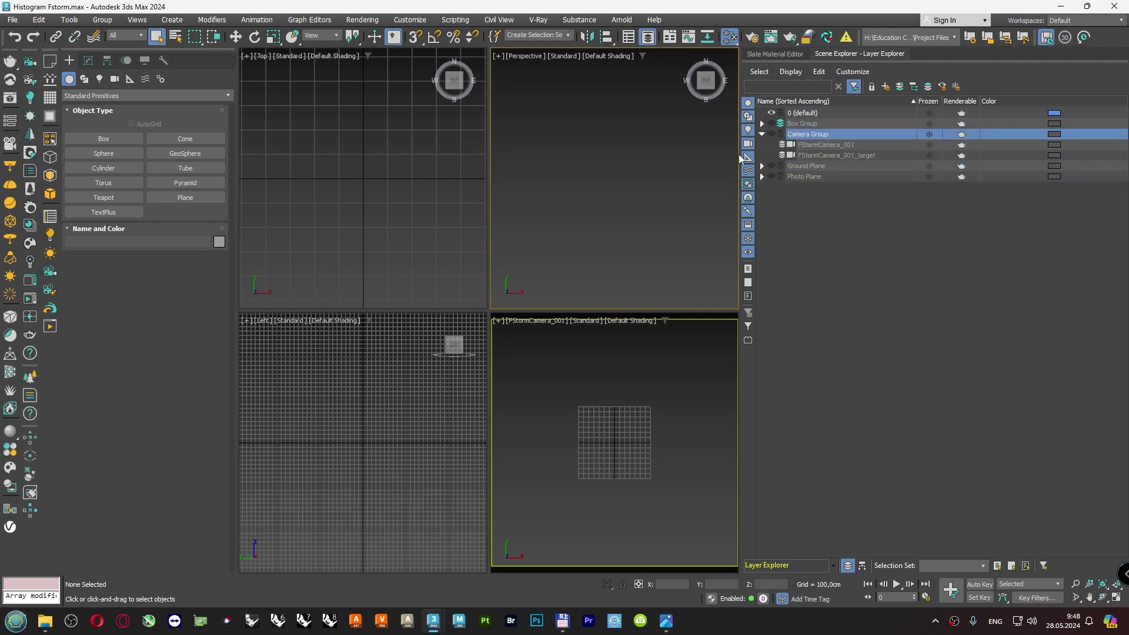
pyautogui.click(771, 134)
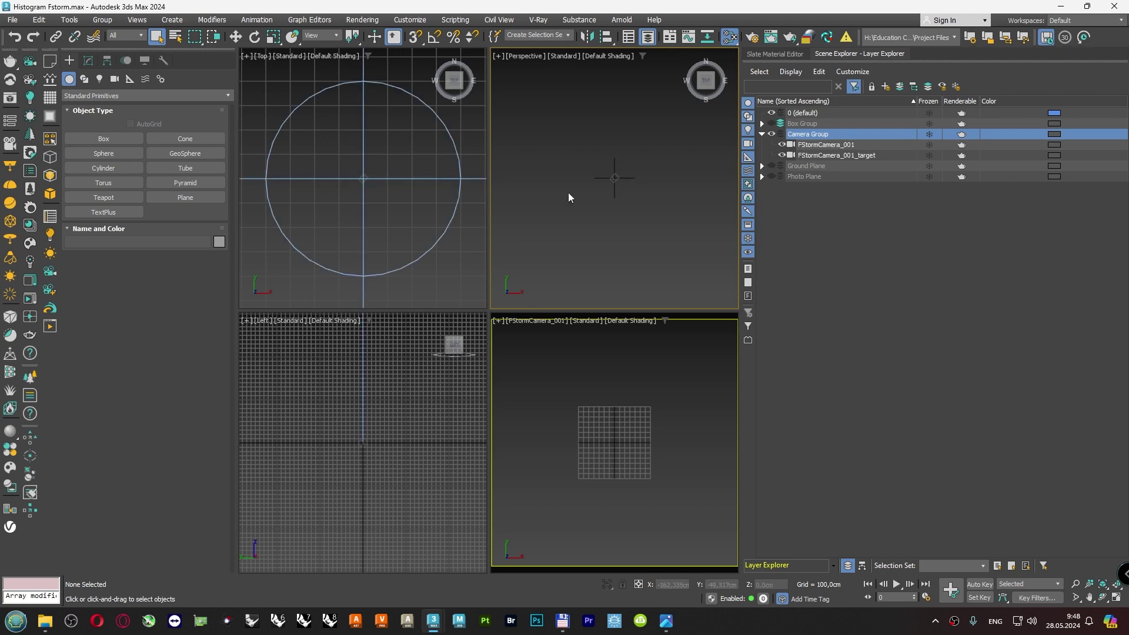
pyautogui.scroll(2, 330, 447)
pyautogui.scroll(-1, 362, 475)
pyautogui.scroll(2, 372, 443)
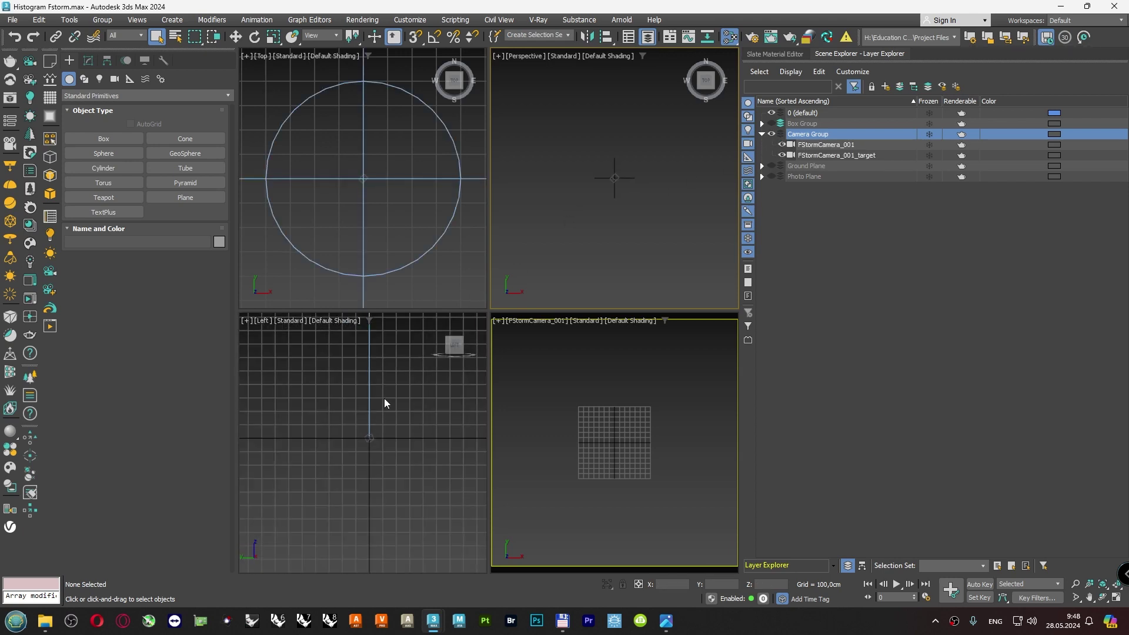
pyautogui.scroll(-1, 385, 404)
pyautogui.scroll(-2, 383, 411)
pyautogui.scroll(-1, 376, 420)
pyautogui.scroll(-1, 370, 414)
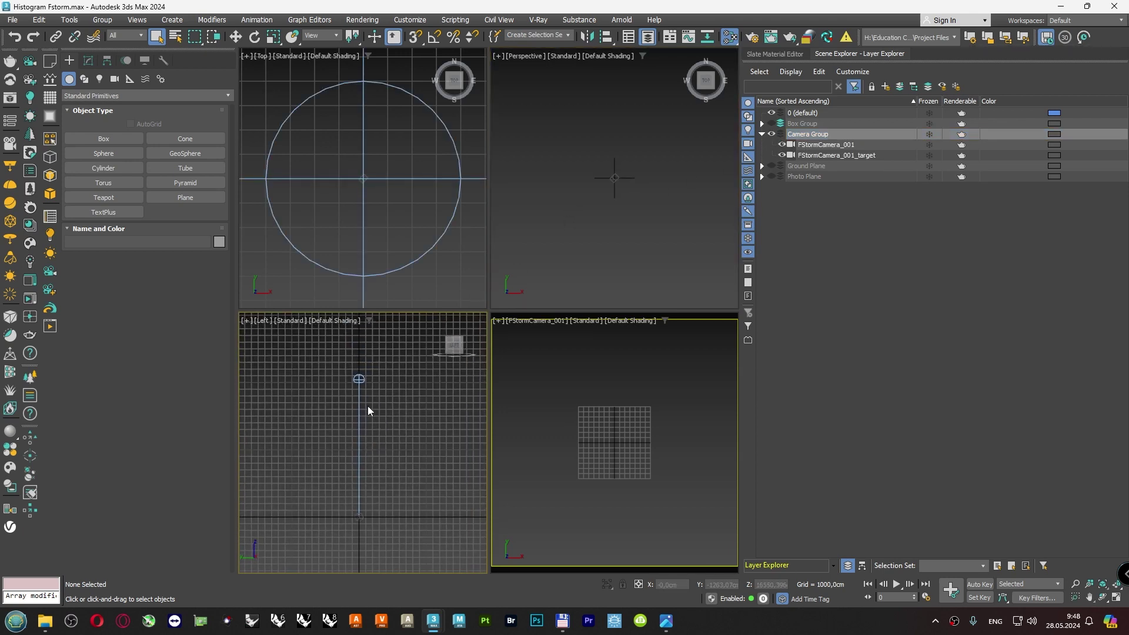
# Select FStormCamera_001, check its 1500 mm lens in the Modify panel, then deselect it.
pyautogui.click(358, 378)
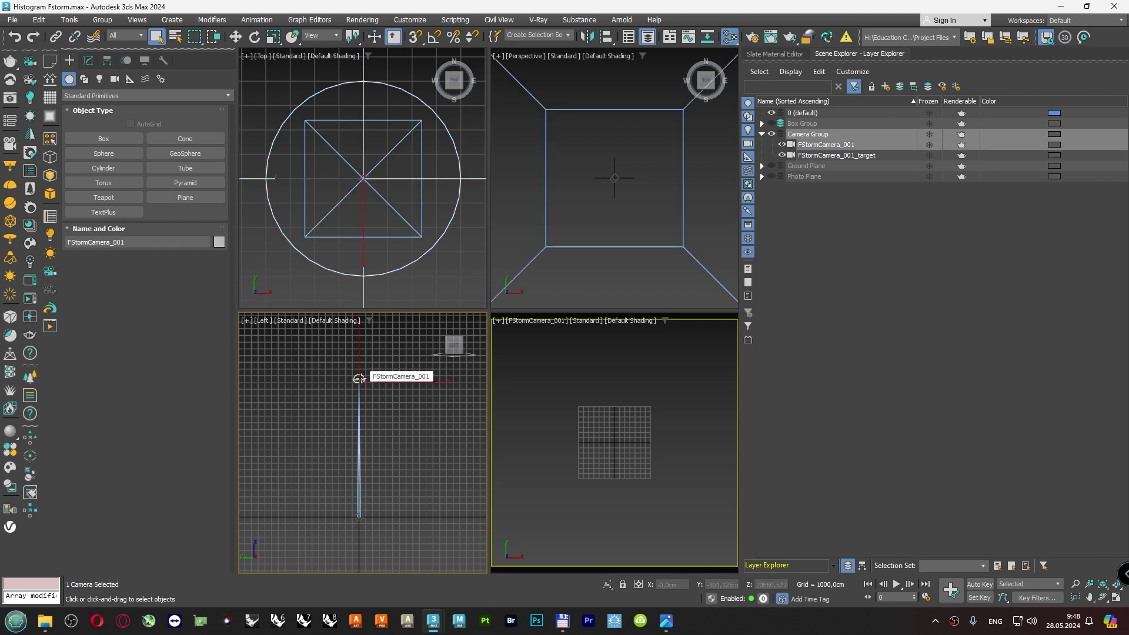
pyautogui.click(236, 37)
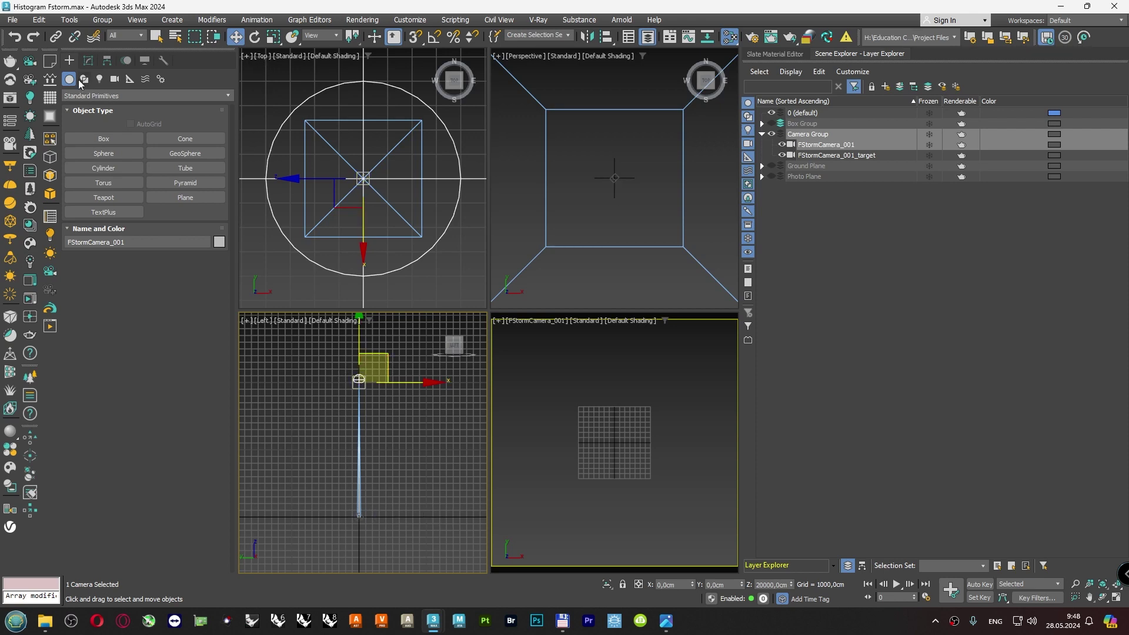
pyautogui.click(89, 60)
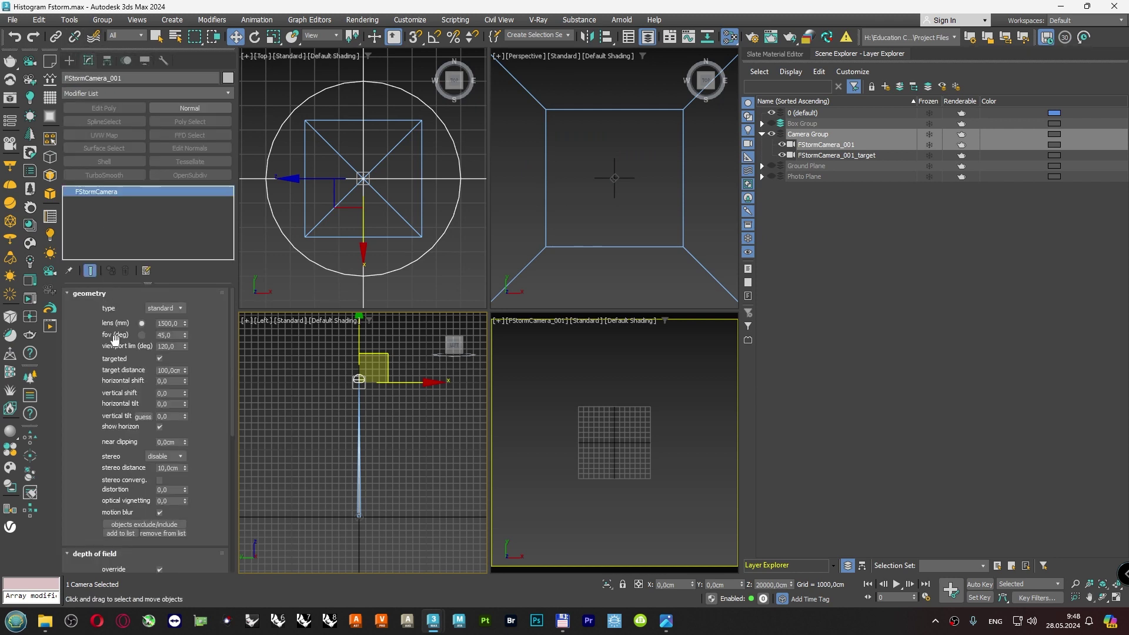
pyautogui.doubleClick(171, 323)
pyautogui.click(304, 379)
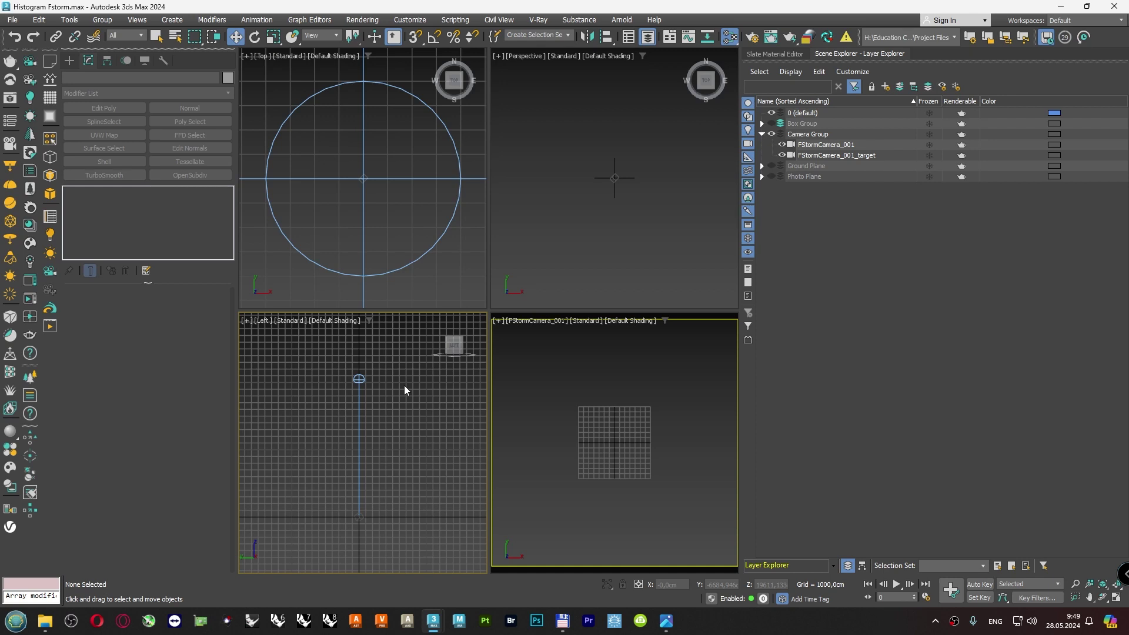
pyautogui.click(358, 379)
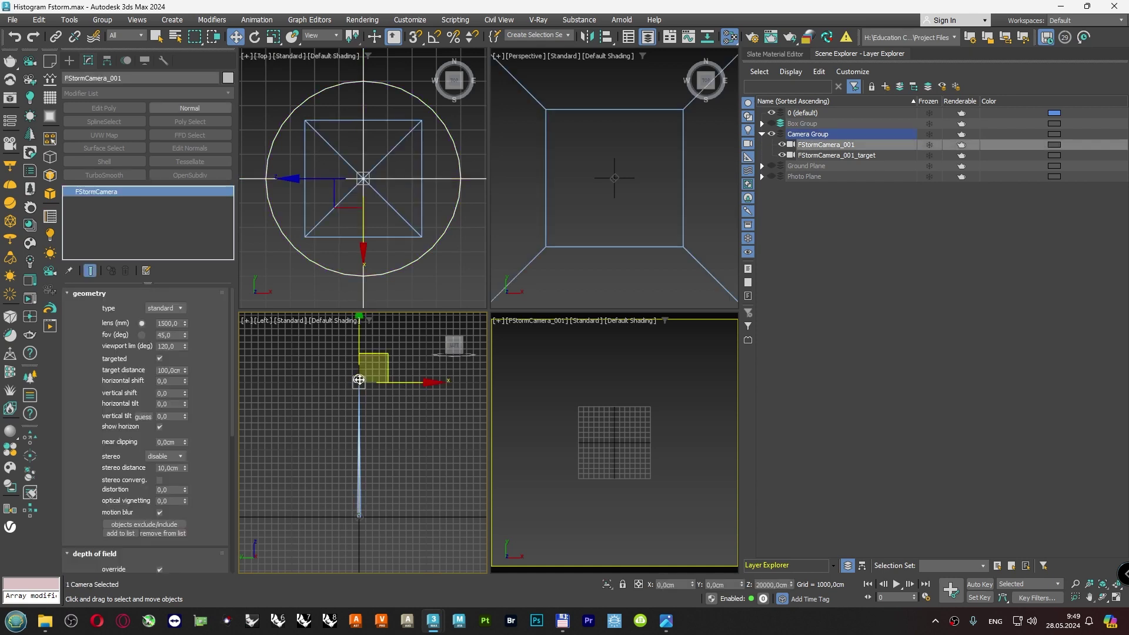
pyautogui.doubleClick(175, 323)
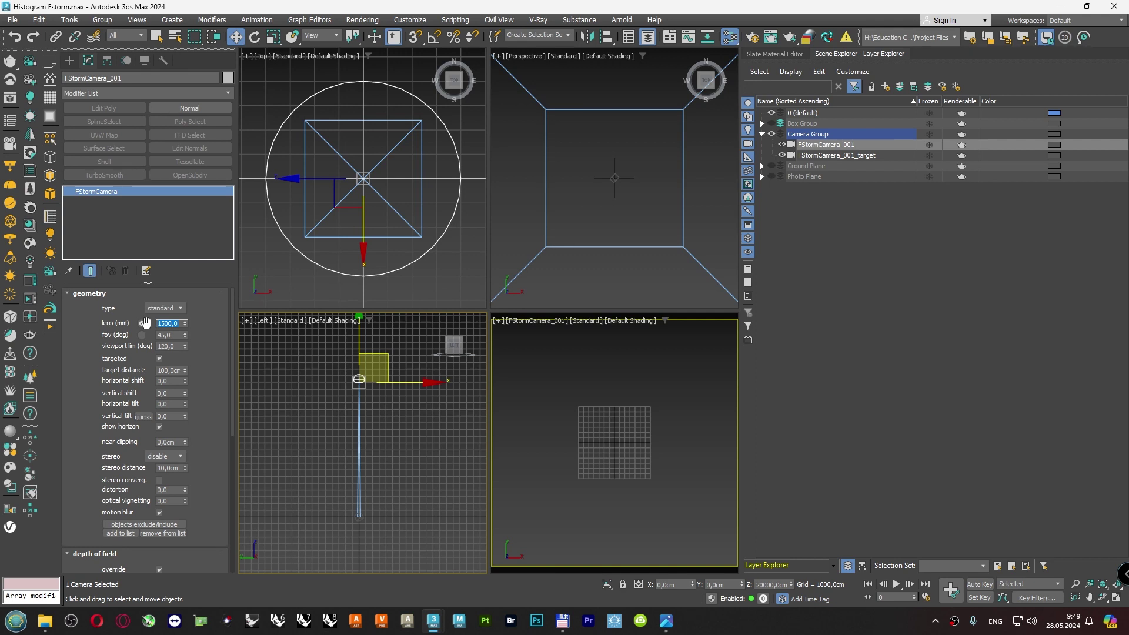
pyautogui.click(278, 379)
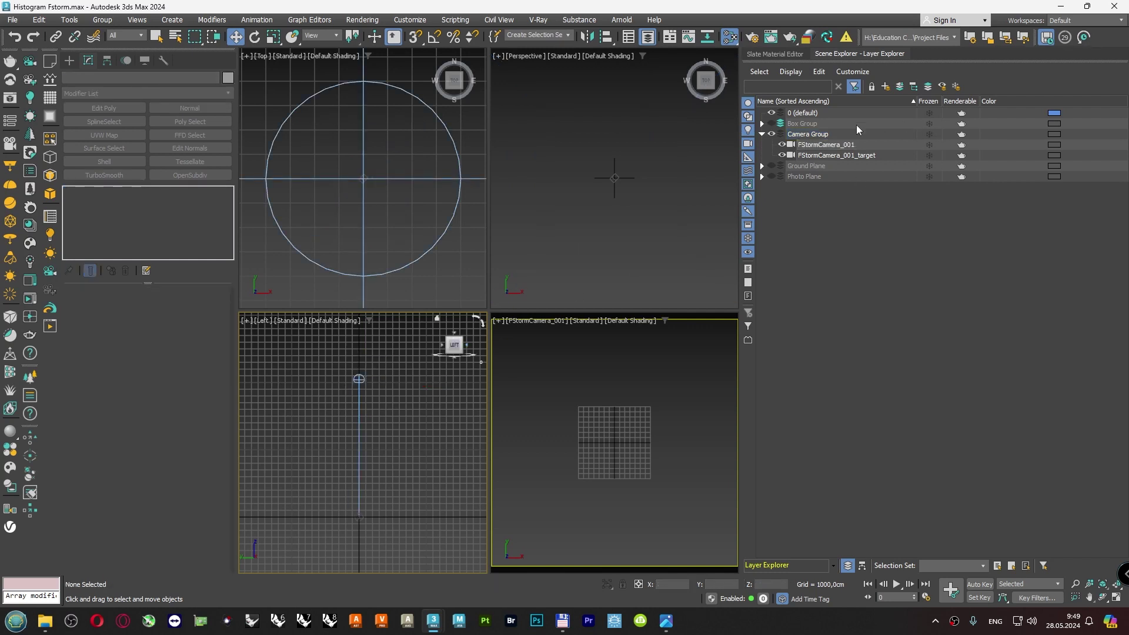
# Collapse and freeze the Camera Group layer, then bring up FStorm Render Setup.
pyautogui.click(762, 134)
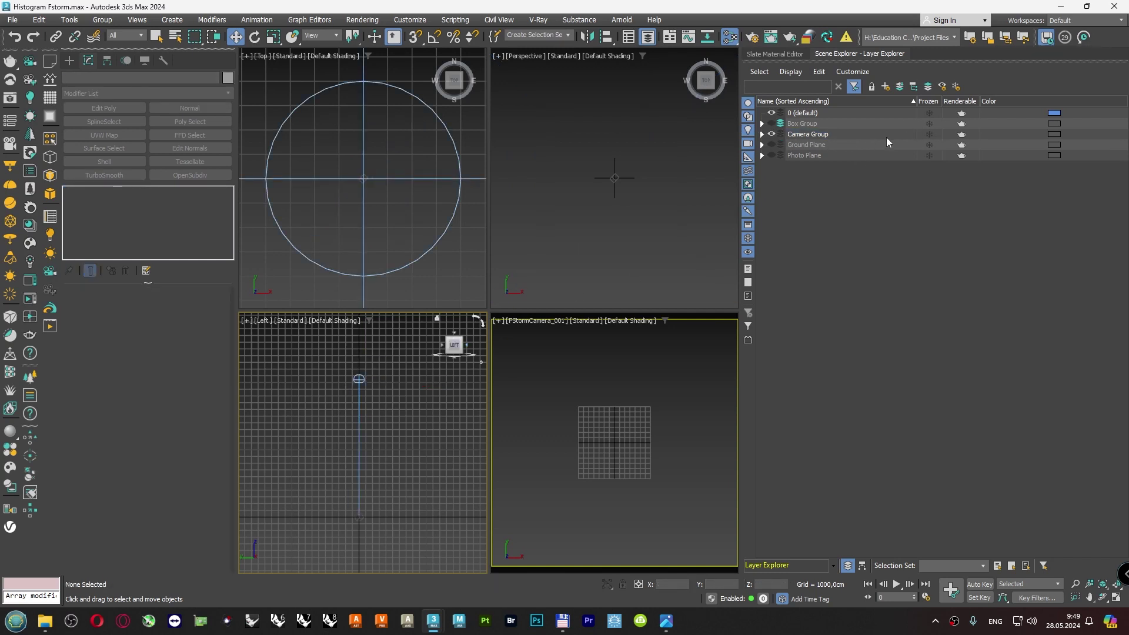
pyautogui.click(929, 135)
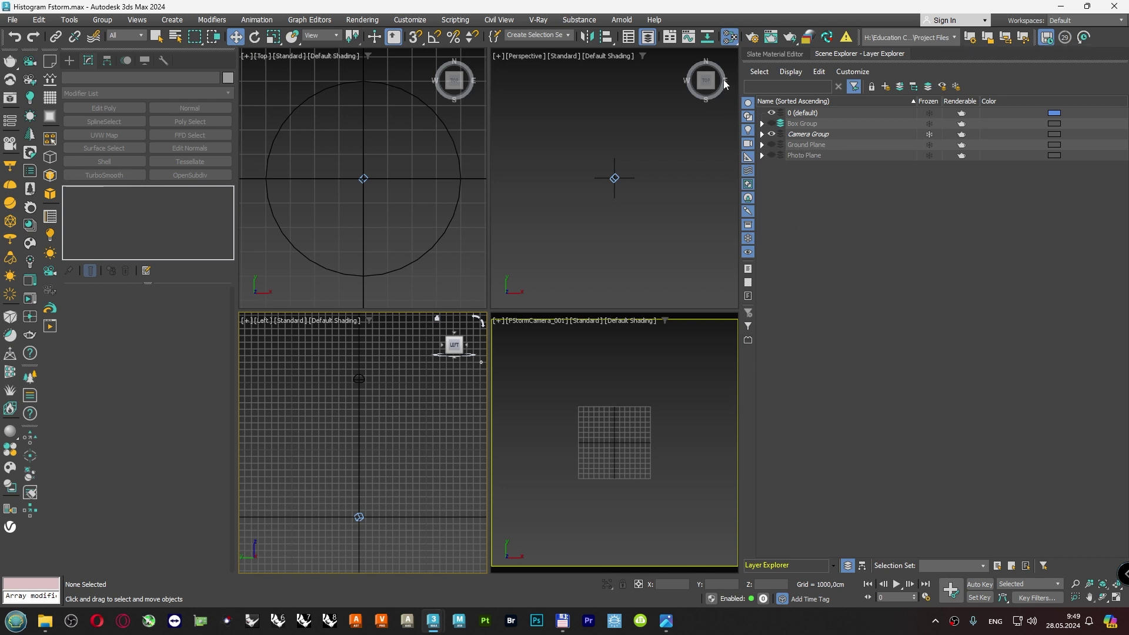
pyautogui.click(750, 39)
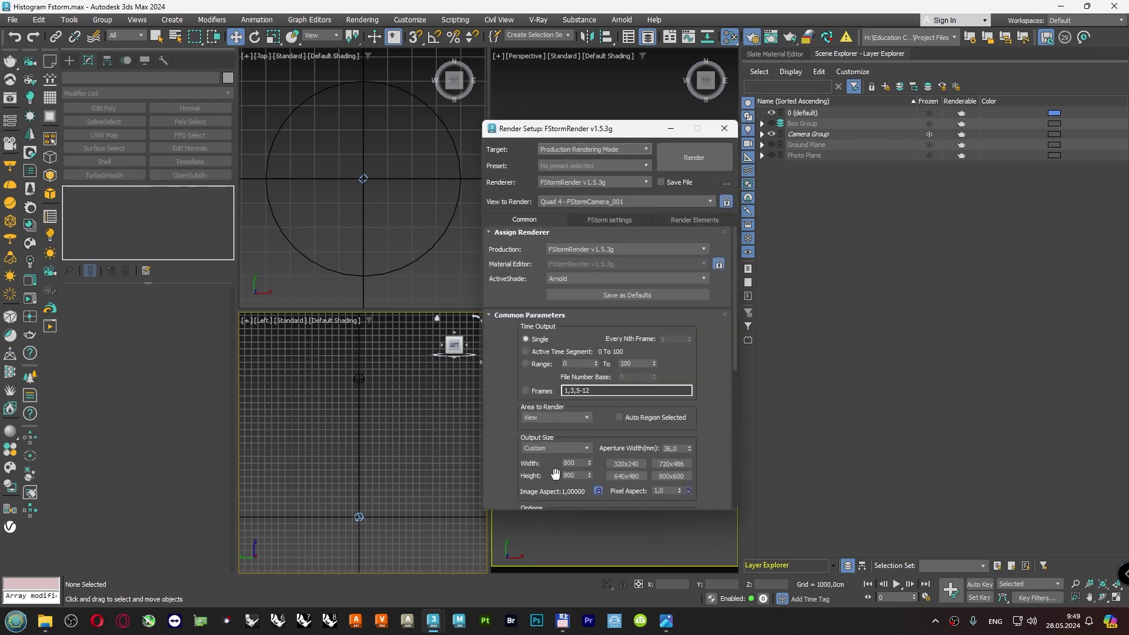
# Review FStorm's Kernel, Environment and render-elements settings, then minimize Render Setup.
pyautogui.click(587, 219)
pyautogui.click(520, 258)
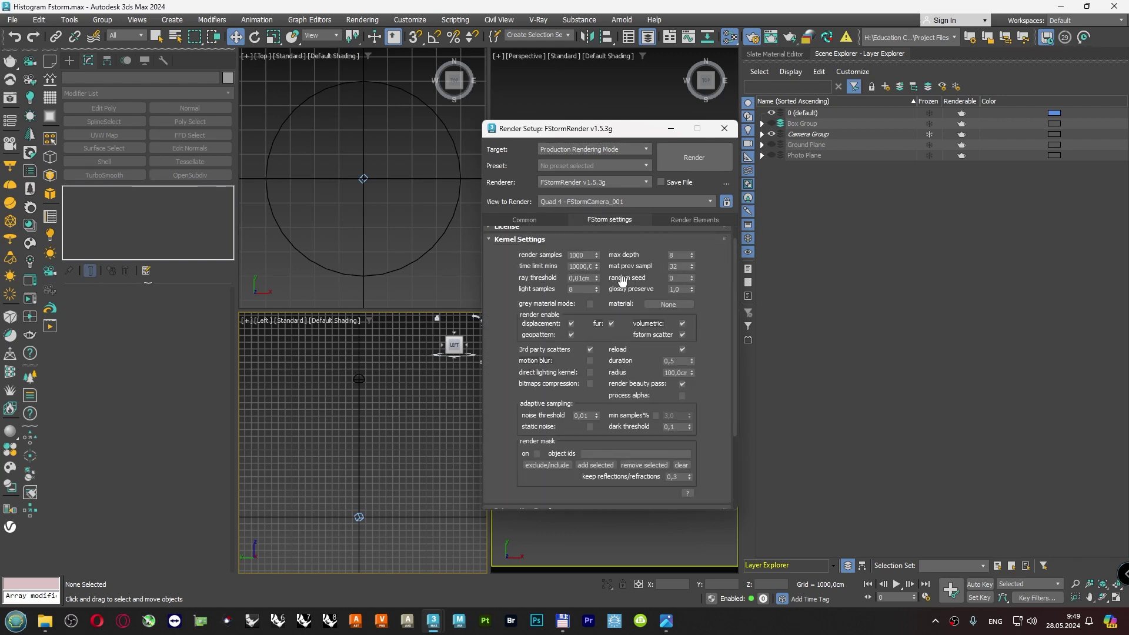
pyautogui.click(579, 278)
pyautogui.click(503, 240)
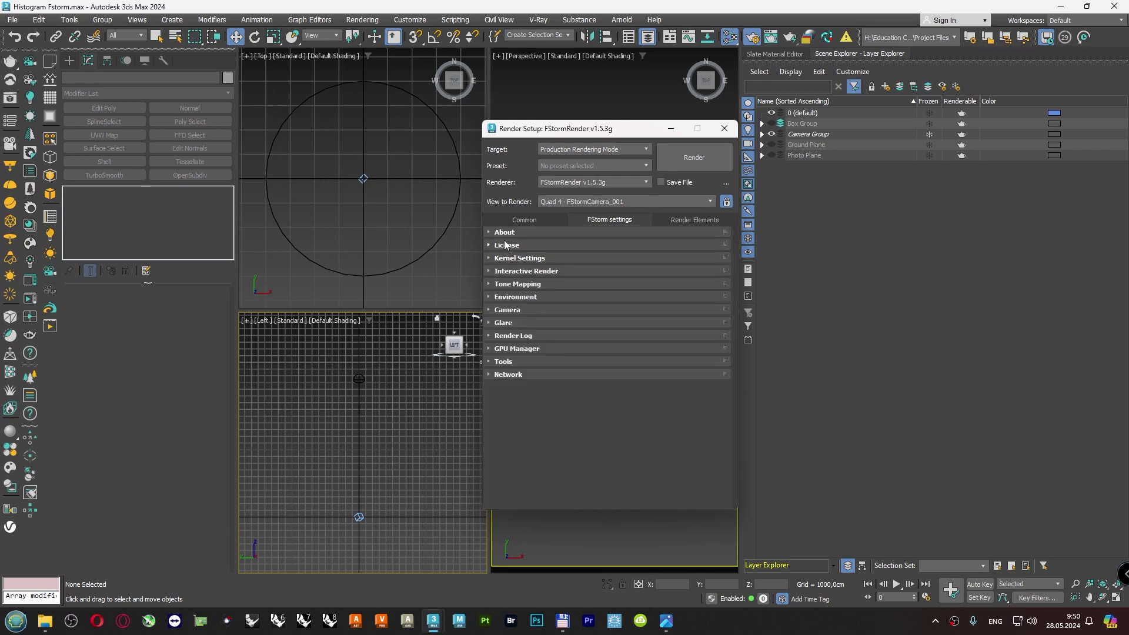
pyautogui.click(509, 296)
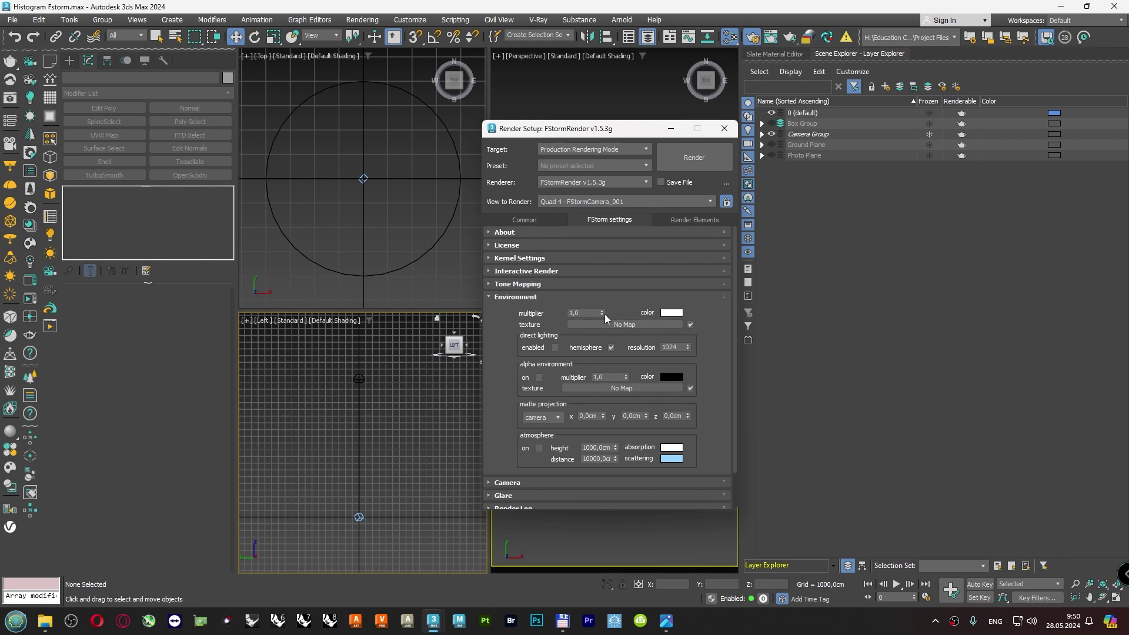
pyautogui.click(685, 220)
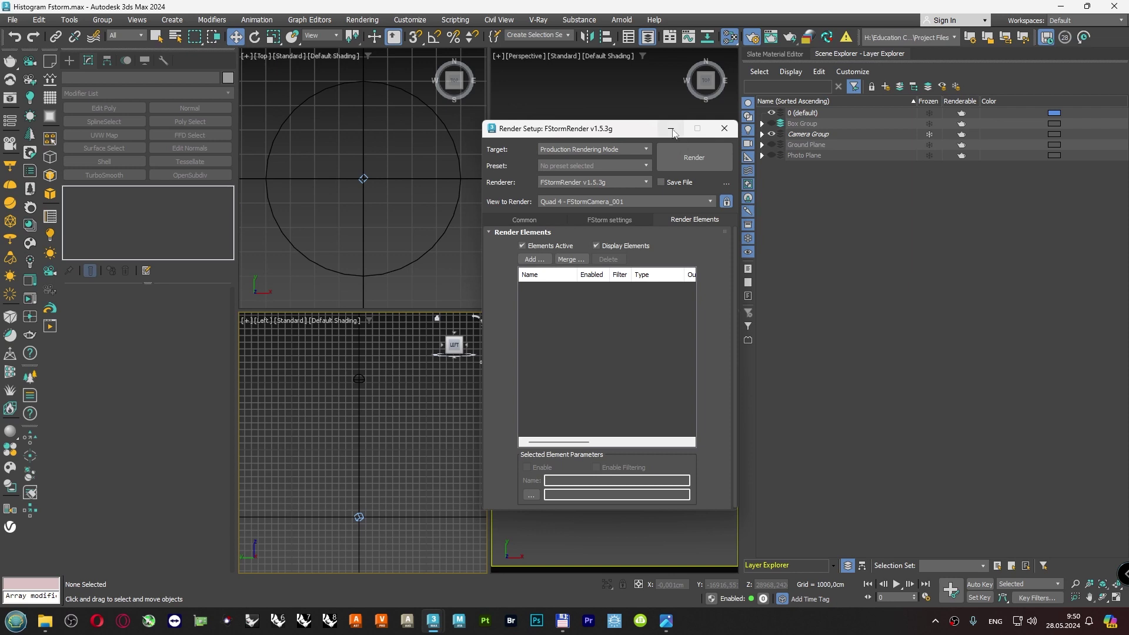
pyautogui.click(671, 130)
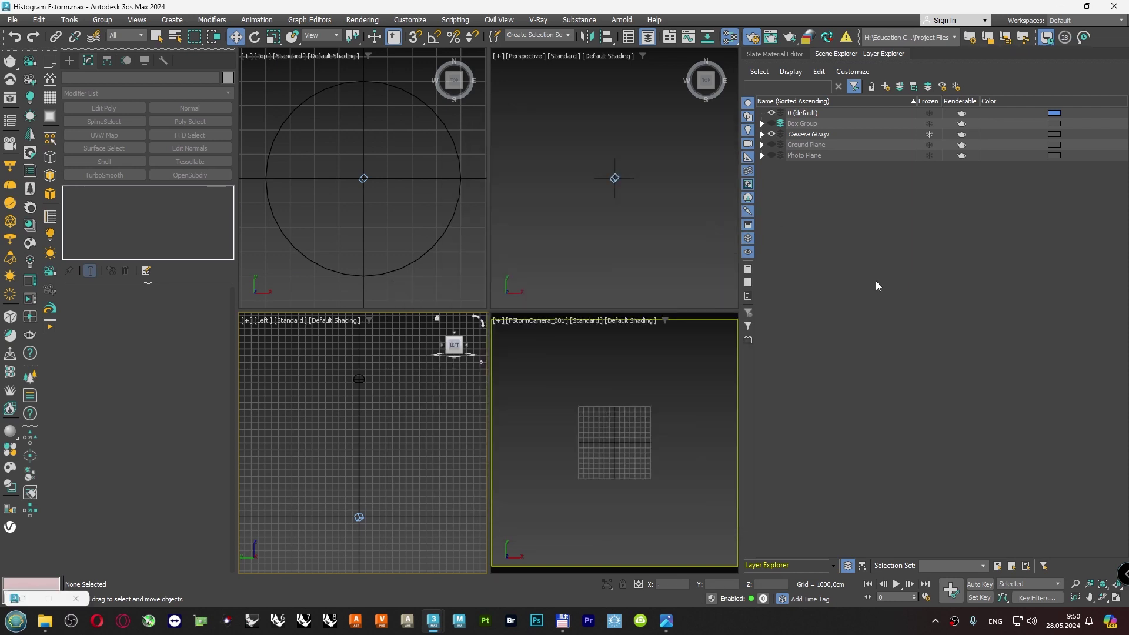
# Render the camera view with FStorm RT, move the render window, and reopen FStorm's settings.
pyautogui.click(630, 433)
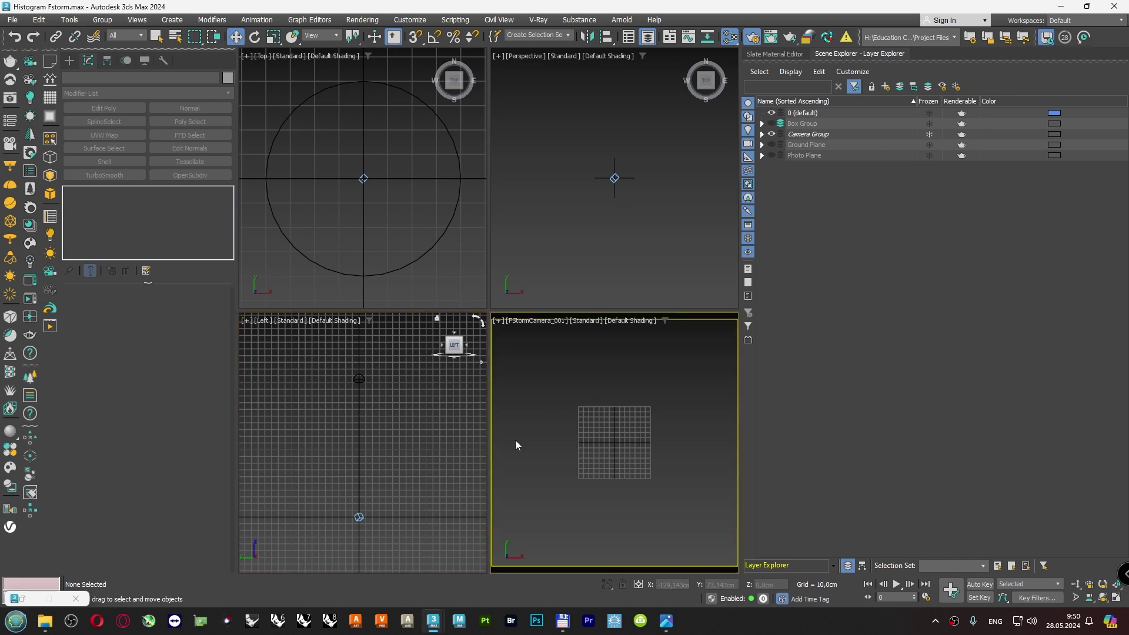
pyautogui.click(50, 327)
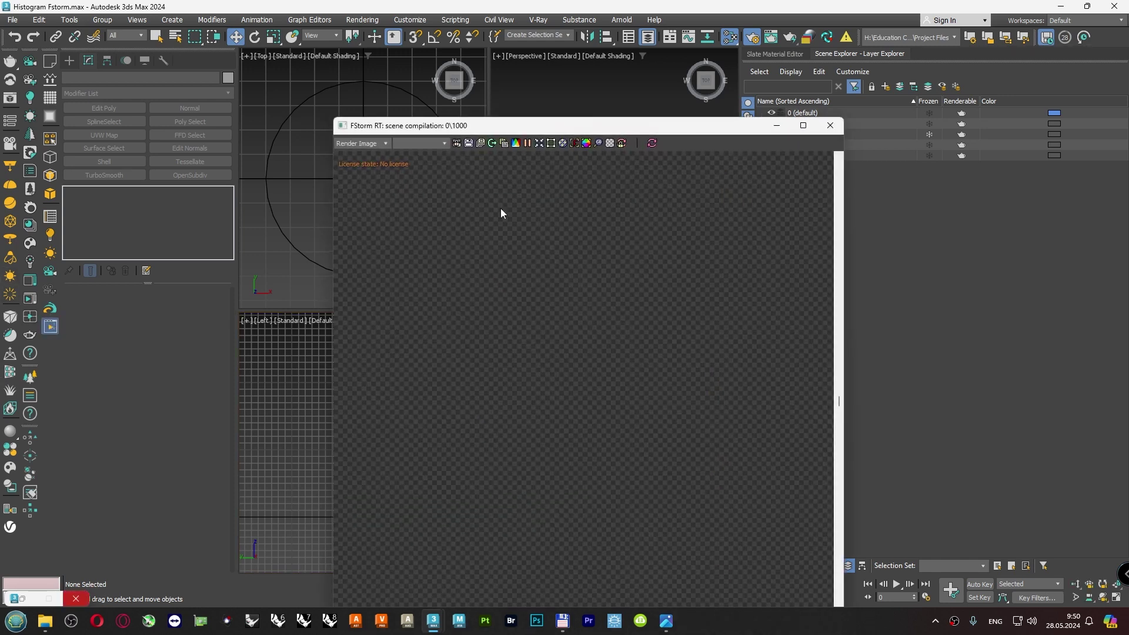
pyautogui.moveTo(588, 120)
pyautogui.mouseDown()
pyautogui.moveTo(406, 87)
pyautogui.moveTo(487, 60)
pyautogui.mouseUp()
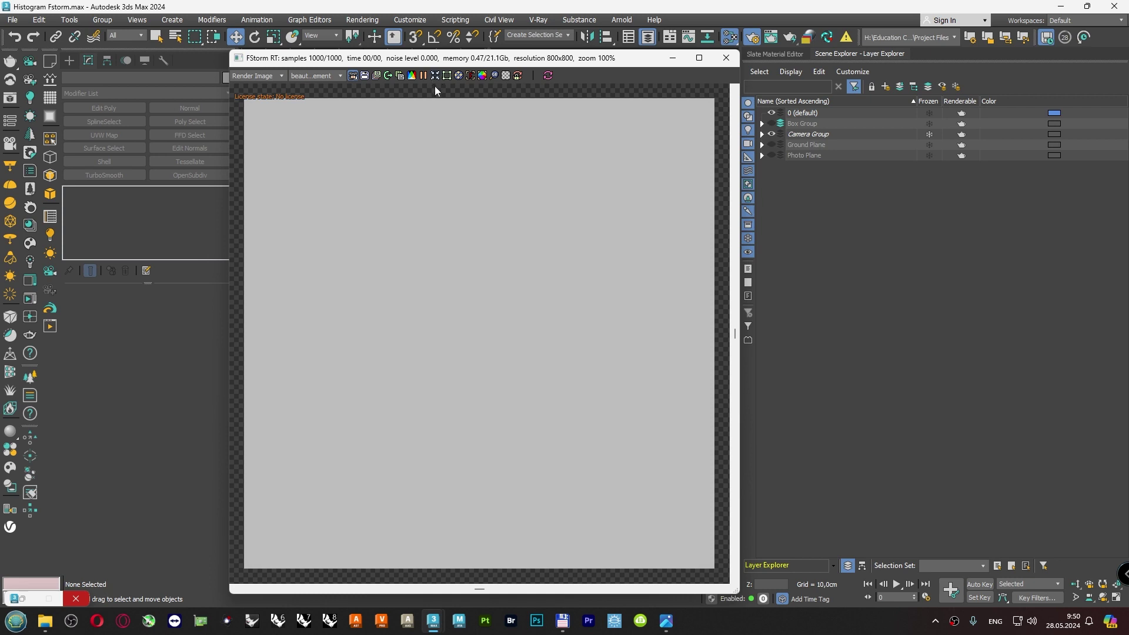
pyautogui.press('F10')
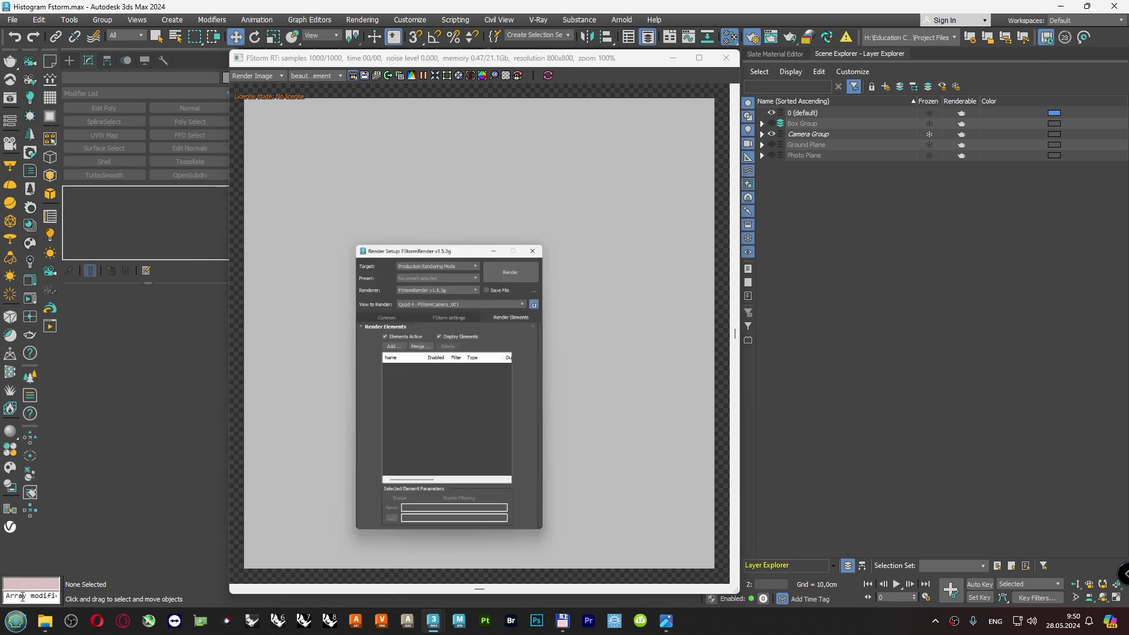
pyautogui.click(605, 219)
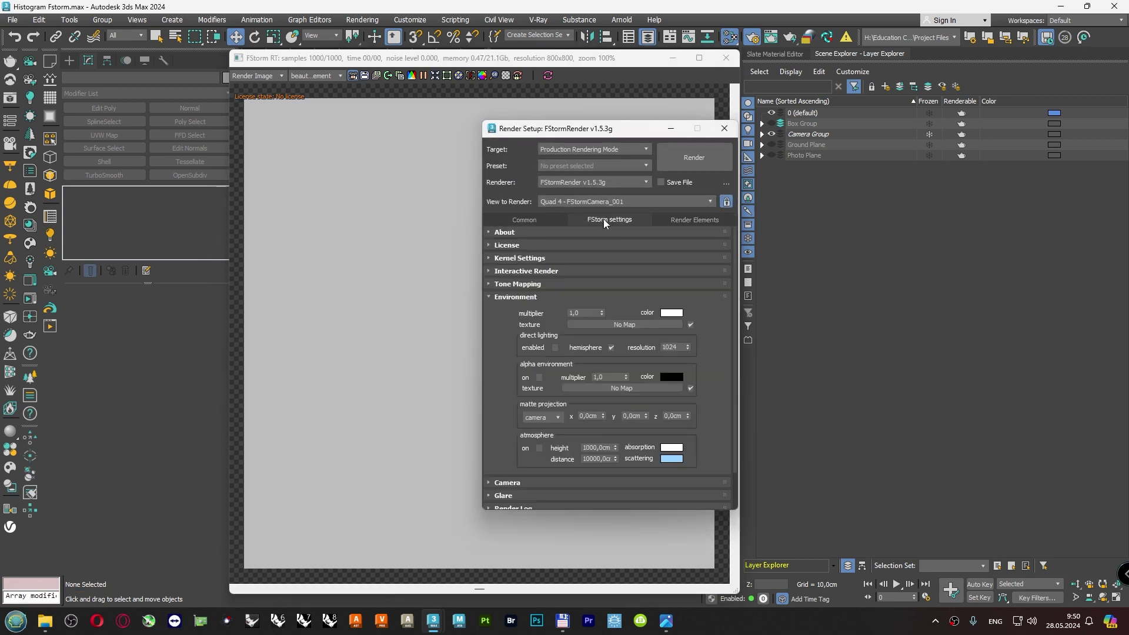
pyautogui.click(674, 317)
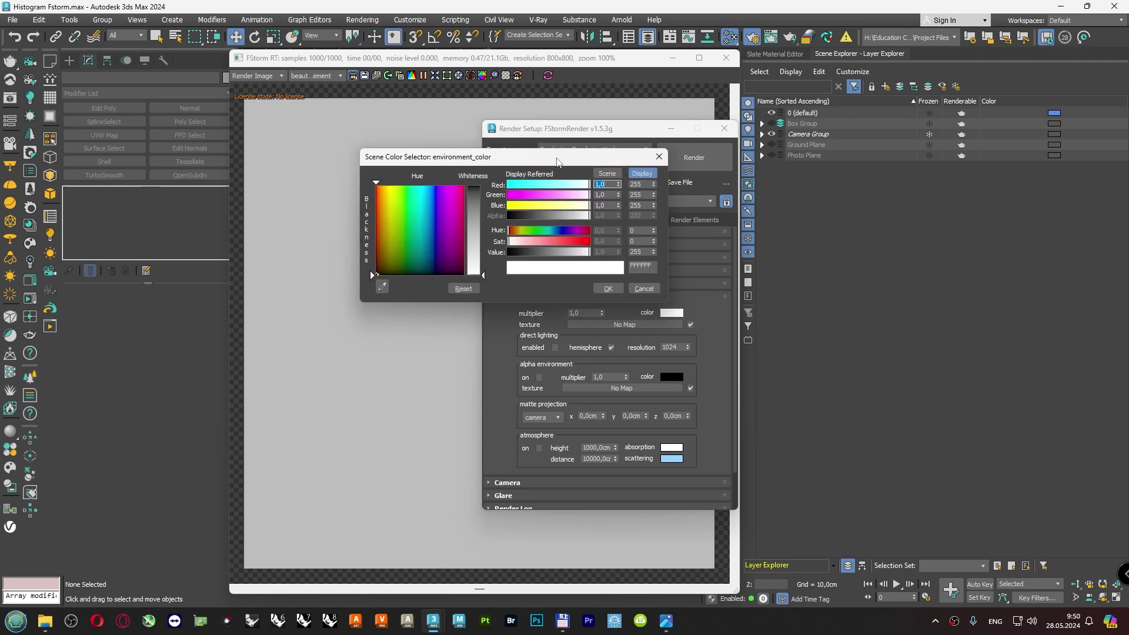
pyautogui.moveTo(550, 155); pyautogui.dragTo(811, 141)
pyautogui.press('Print')
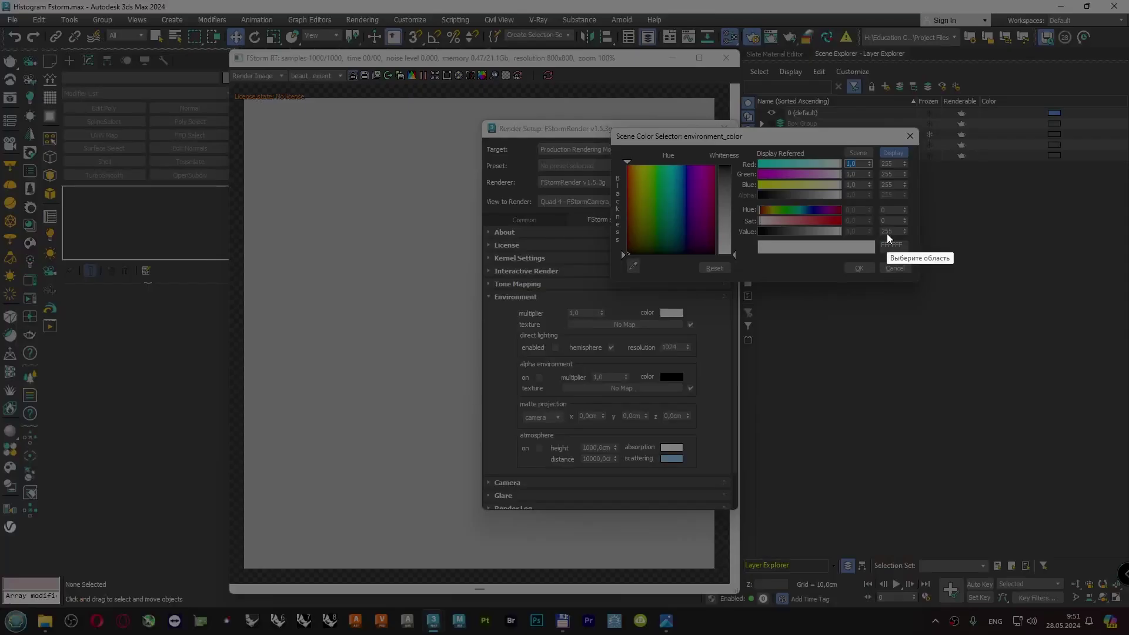
pyautogui.moveTo(233, 59); pyautogui.dragTo(915, 574)
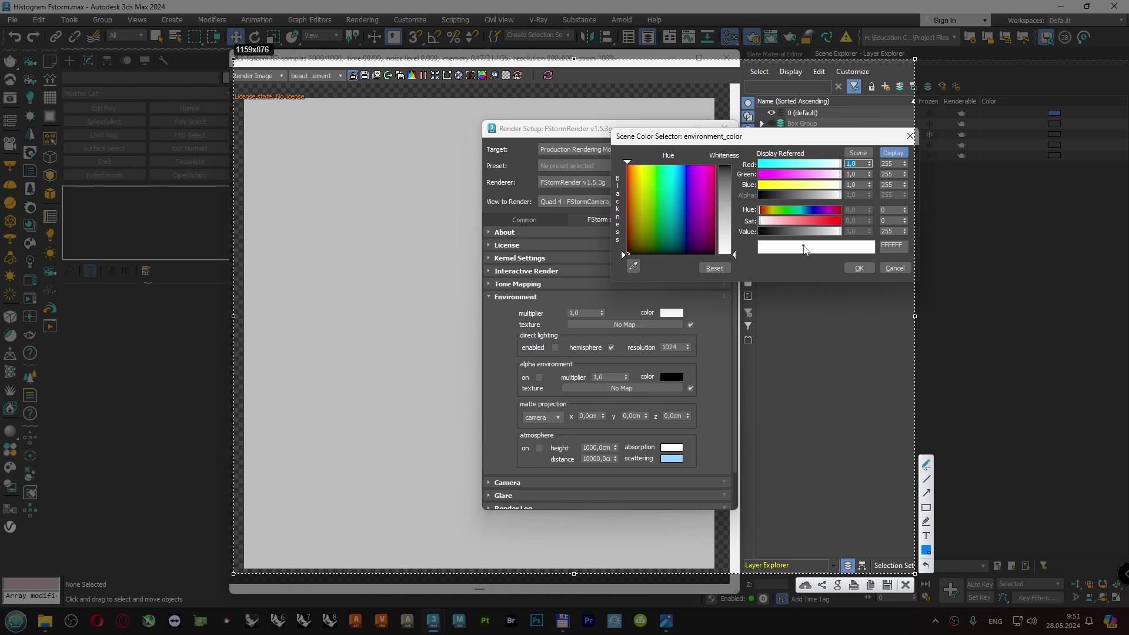
pyautogui.moveTo(806, 249)
pyautogui.mouseDown()
pyautogui.moveTo(358, 373)
pyautogui.moveTo(353, 334)
pyautogui.mouseUp()
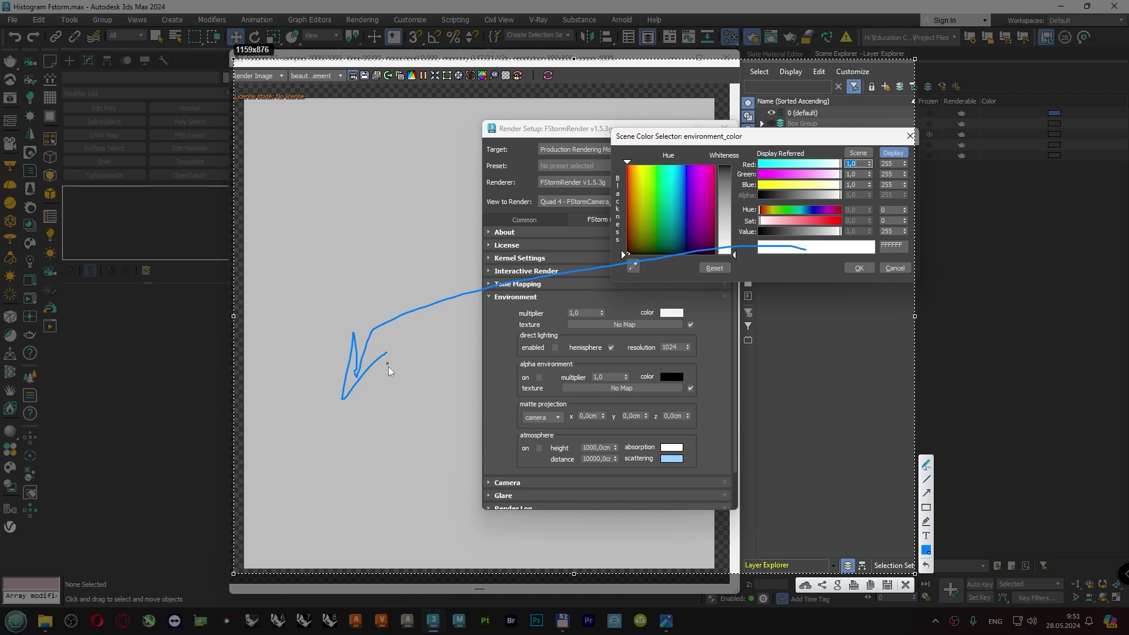
pyautogui.click(906, 587)
pyautogui.click(896, 268)
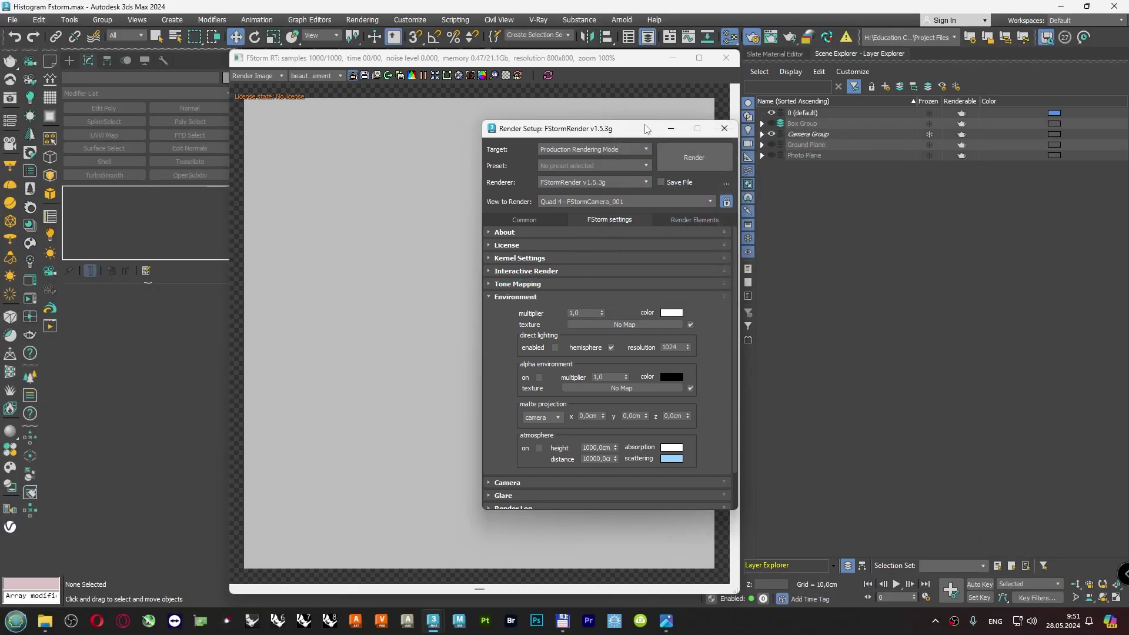
# Close Render Setup, toggle Ground Plane visibility on and off, and widen the FStorm render window.
pyautogui.moveTo(646, 127); pyautogui.dragTo(947, 184)
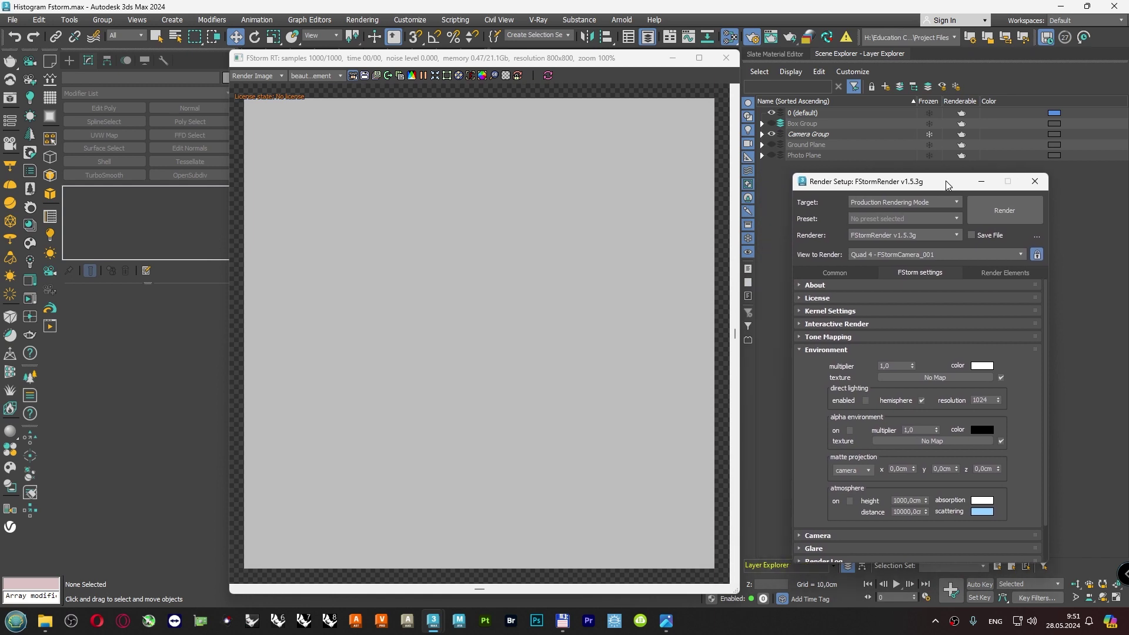
pyautogui.click(981, 181)
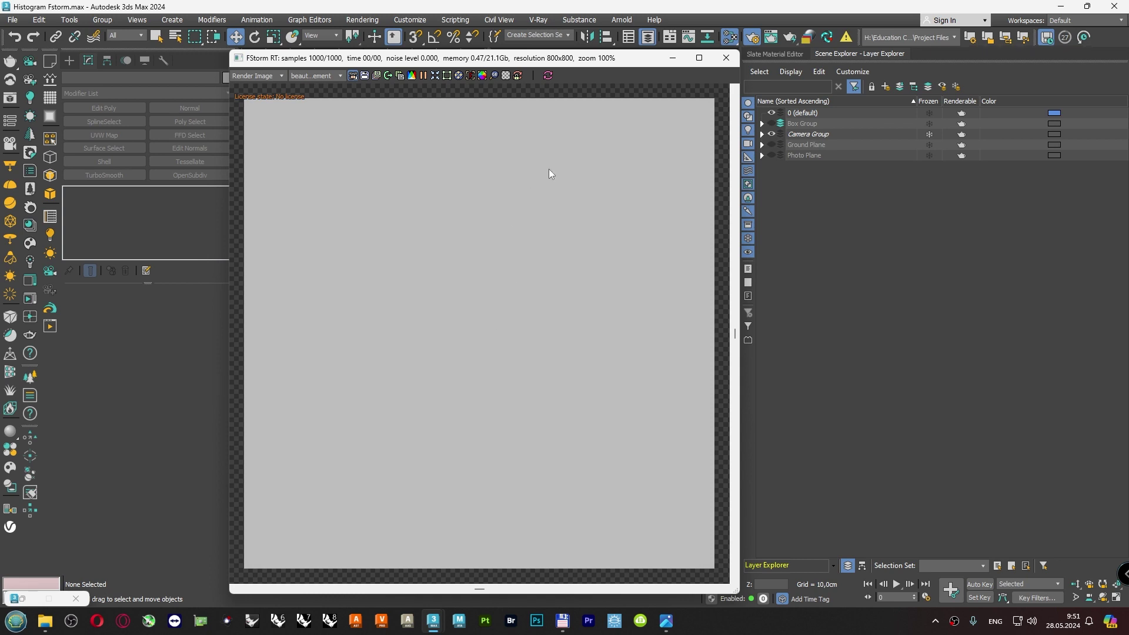
pyautogui.click(772, 146)
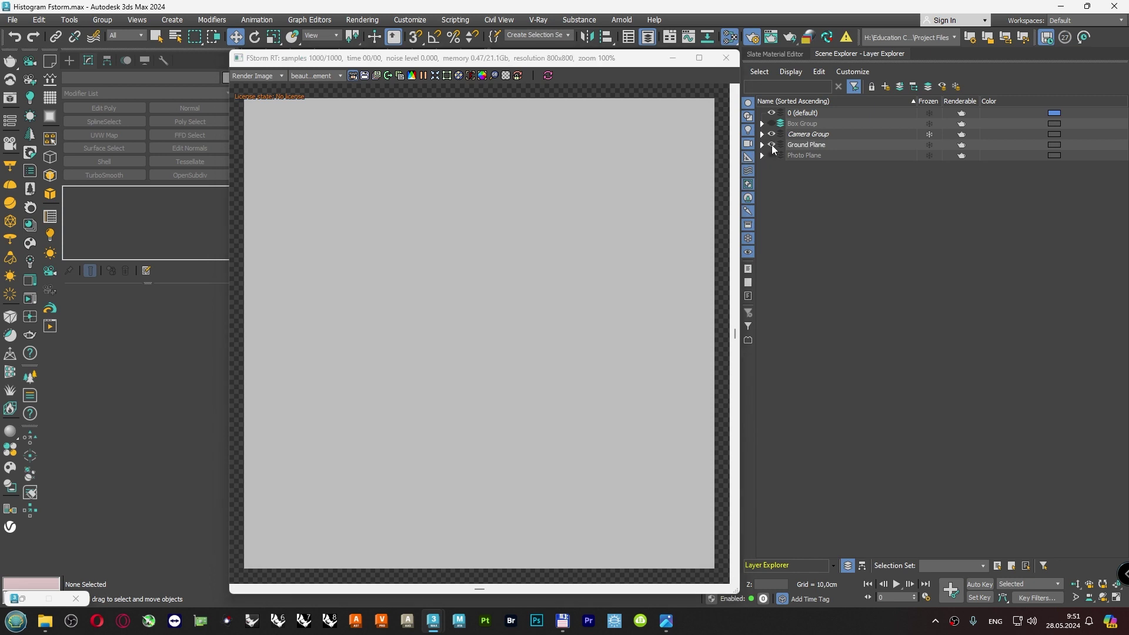
pyautogui.click(772, 145)
pyautogui.moveTo(227, 132); pyautogui.dragTo(104, 132)
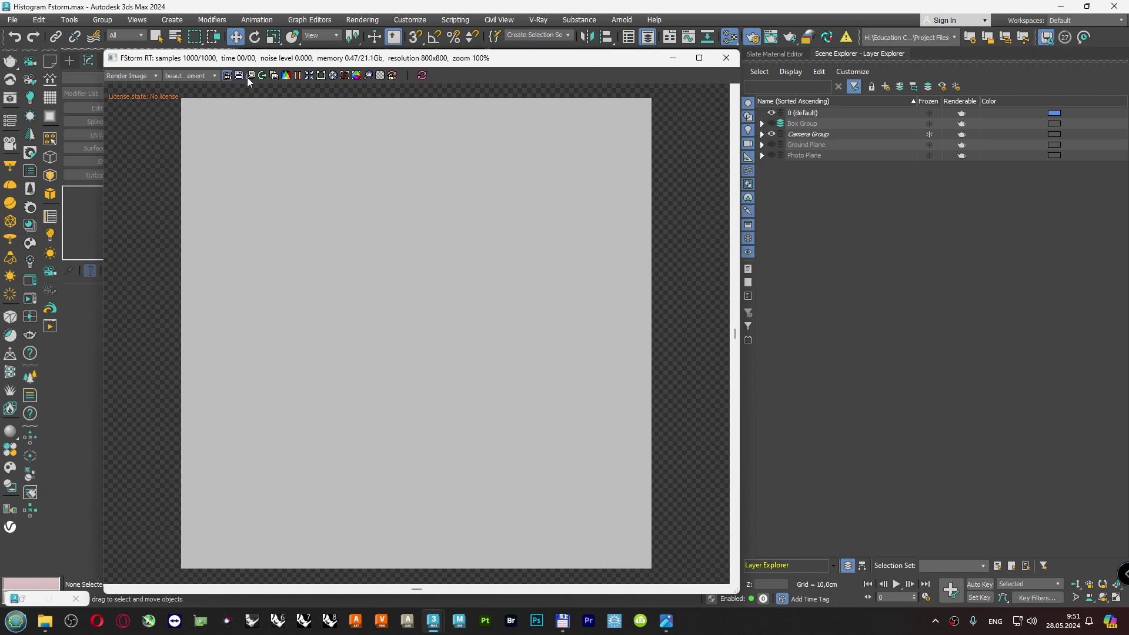
# Show FStorm's histogram panel and capture the render window area with Lightshot.
pyautogui.click(285, 76)
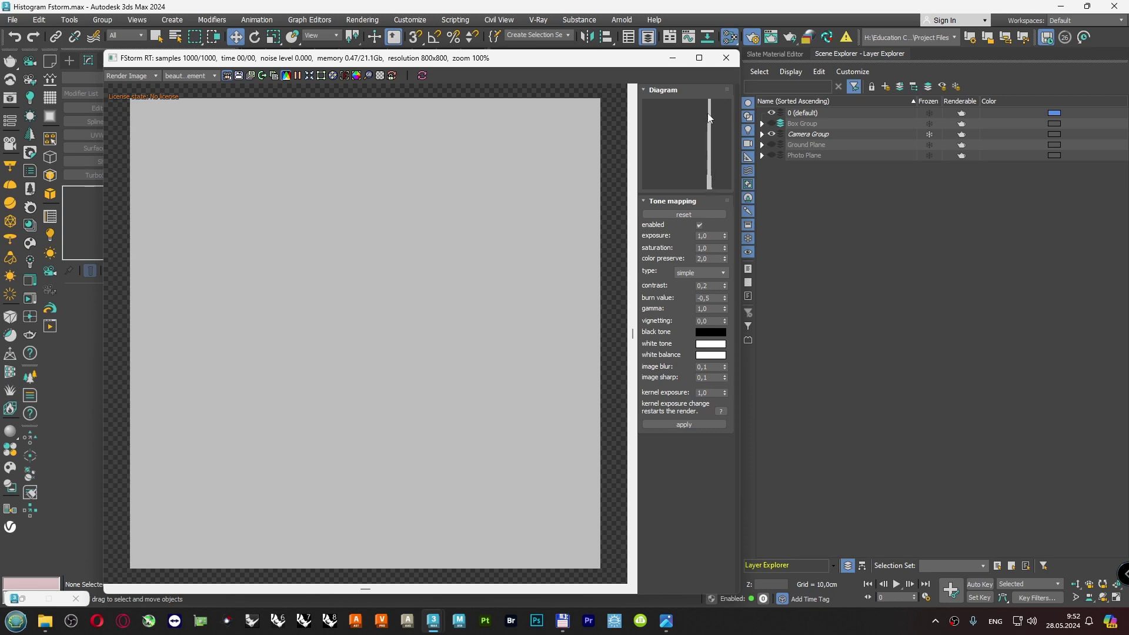
pyautogui.press('Print')
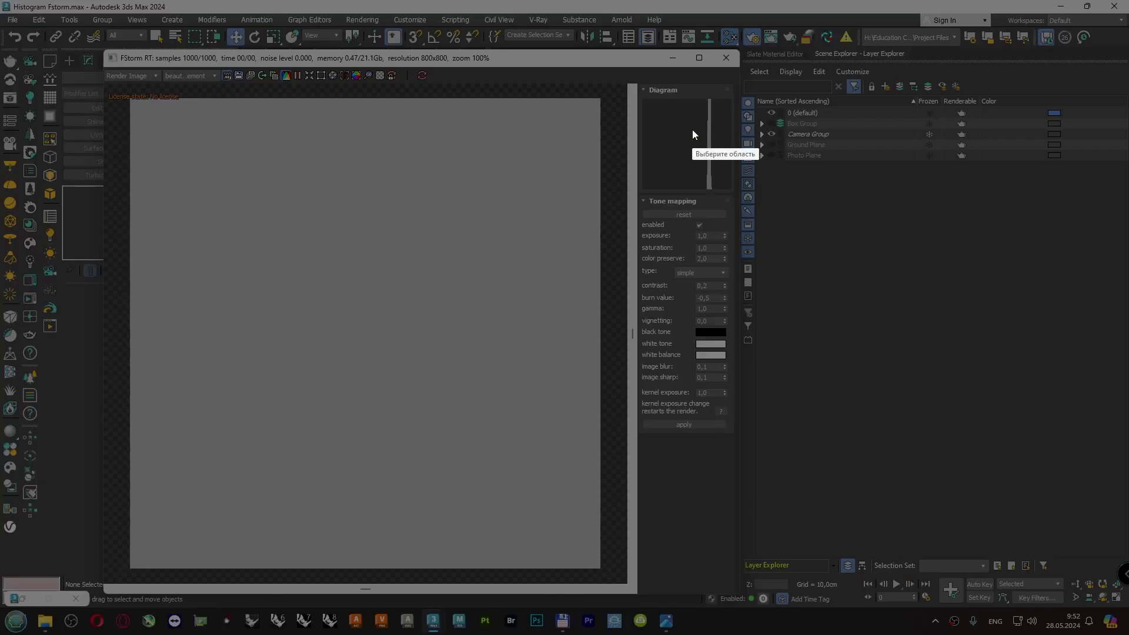
pyautogui.moveTo(111, 81); pyautogui.dragTo(737, 576)
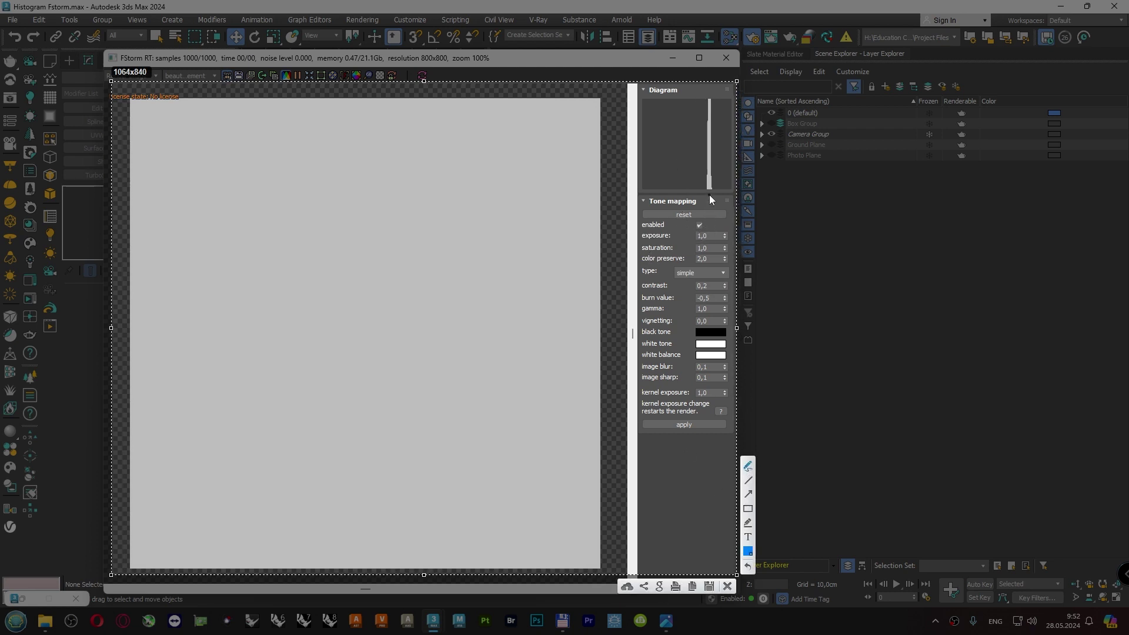
# Sketch blue arrows from the histogram bar to the outlined render, then discard the annotations.
pyautogui.moveTo(711, 192)
pyautogui.mouseDown()
pyautogui.moveTo(571, 227)
pyautogui.moveTo(486, 289)
pyautogui.moveTo(502, 297)
pyautogui.mouseUp()
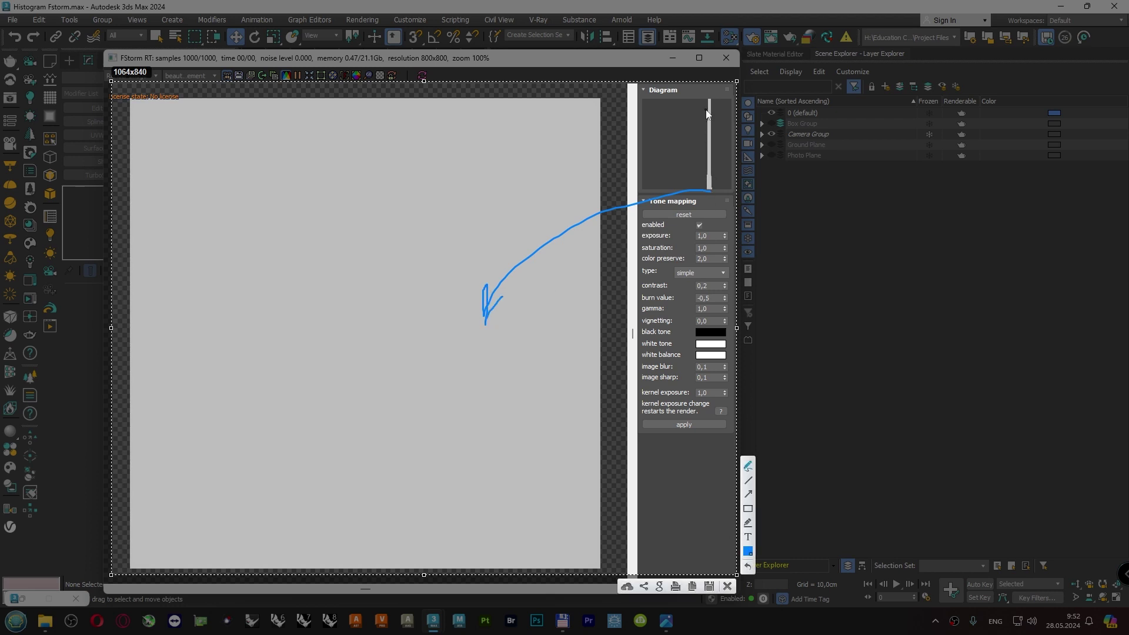
pyautogui.moveTo(709, 102); pyautogui.dragTo(686, 102)
pyautogui.moveTo(708, 187)
pyautogui.mouseDown()
pyautogui.moveTo(688, 187)
pyautogui.moveTo(699, 170)
pyautogui.mouseUp()
pyautogui.moveTo(697, 126)
pyautogui.mouseDown()
pyautogui.moveTo(697, 104)
pyautogui.moveTo(705, 122)
pyautogui.mouseUp()
pyautogui.moveTo(697, 170); pyautogui.dragTo(704, 170)
pyautogui.moveTo(137, 101); pyautogui.dragTo(500, 94)
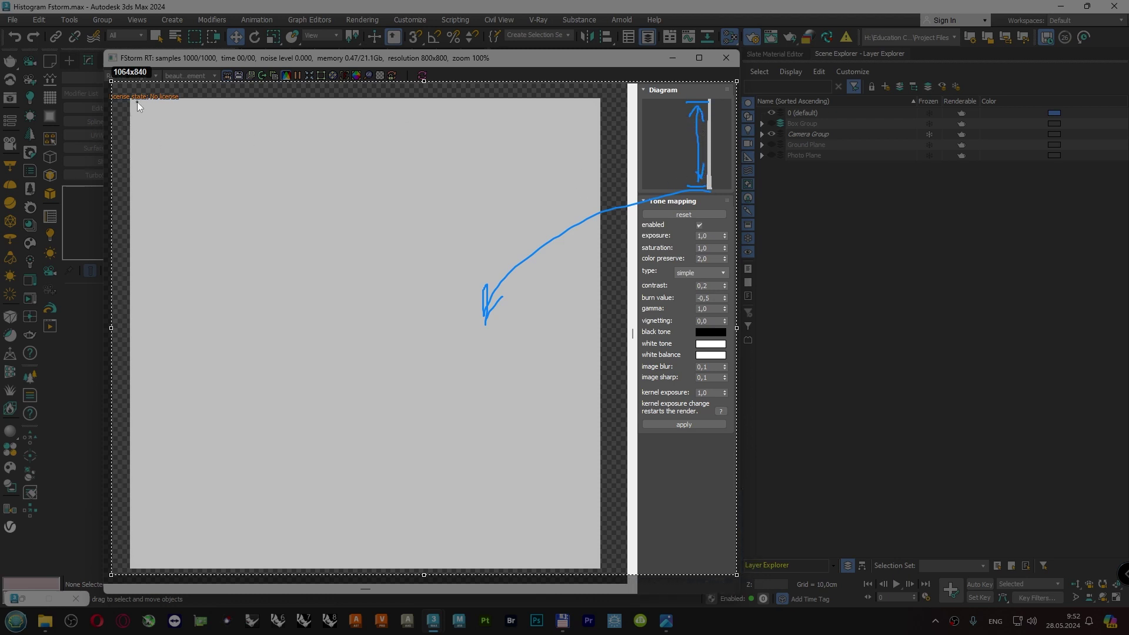
pyautogui.moveTo(591, 101); pyautogui.dragTo(593, 428)
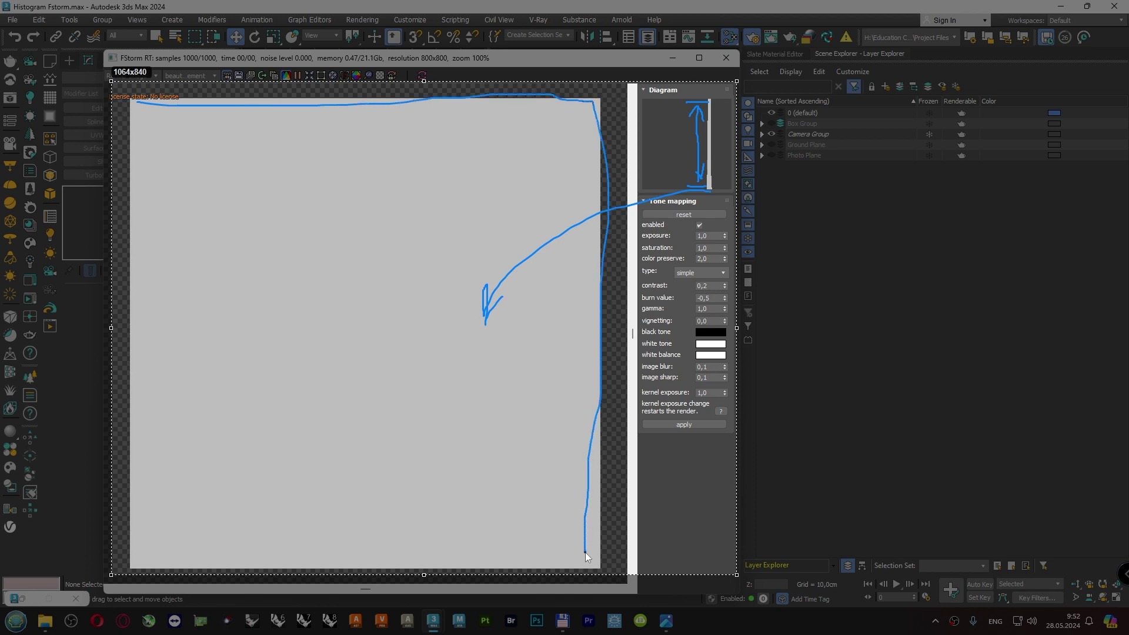
pyautogui.moveTo(584, 552)
pyautogui.mouseDown()
pyautogui.moveTo(429, 577)
pyautogui.moveTo(167, 580)
pyautogui.moveTo(166, 152)
pyautogui.mouseUp()
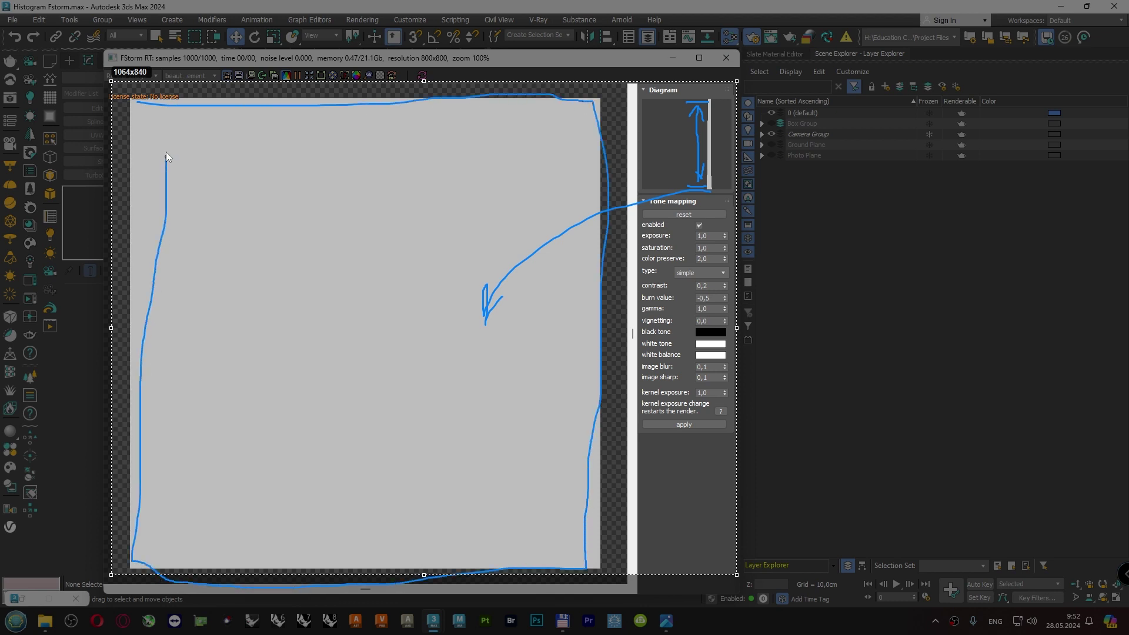
pyautogui.moveTo(142, 106); pyautogui.dragTo(143, 106)
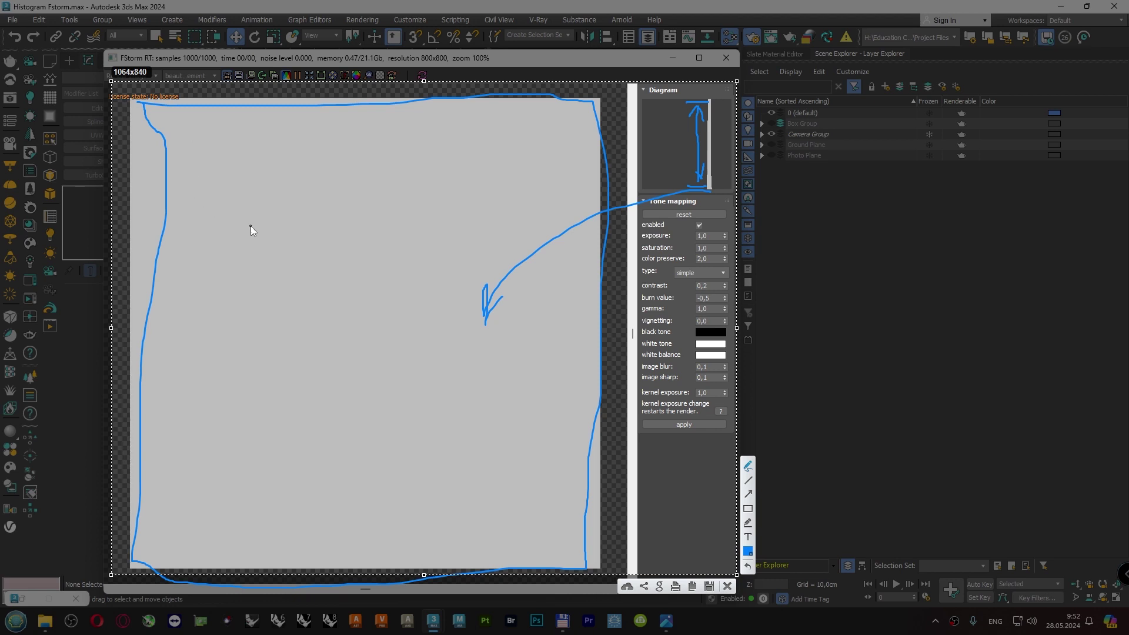
pyautogui.click(727, 587)
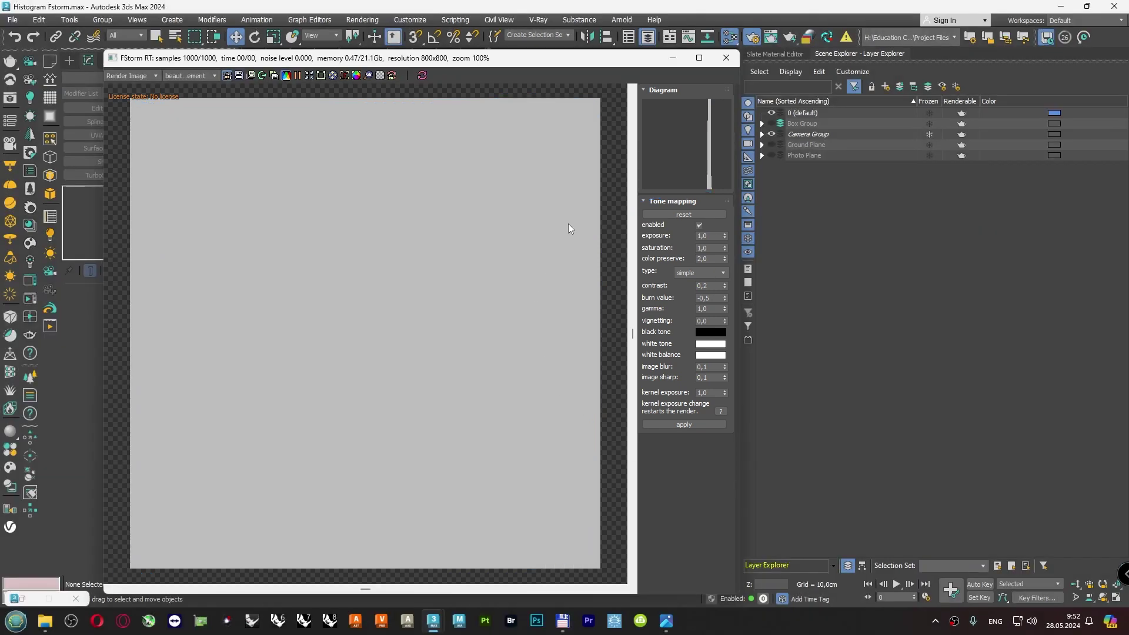
# Open Material #25 in Slate and view its 69,69,69 diffuse colour without changing it.
pyautogui.click(788, 54)
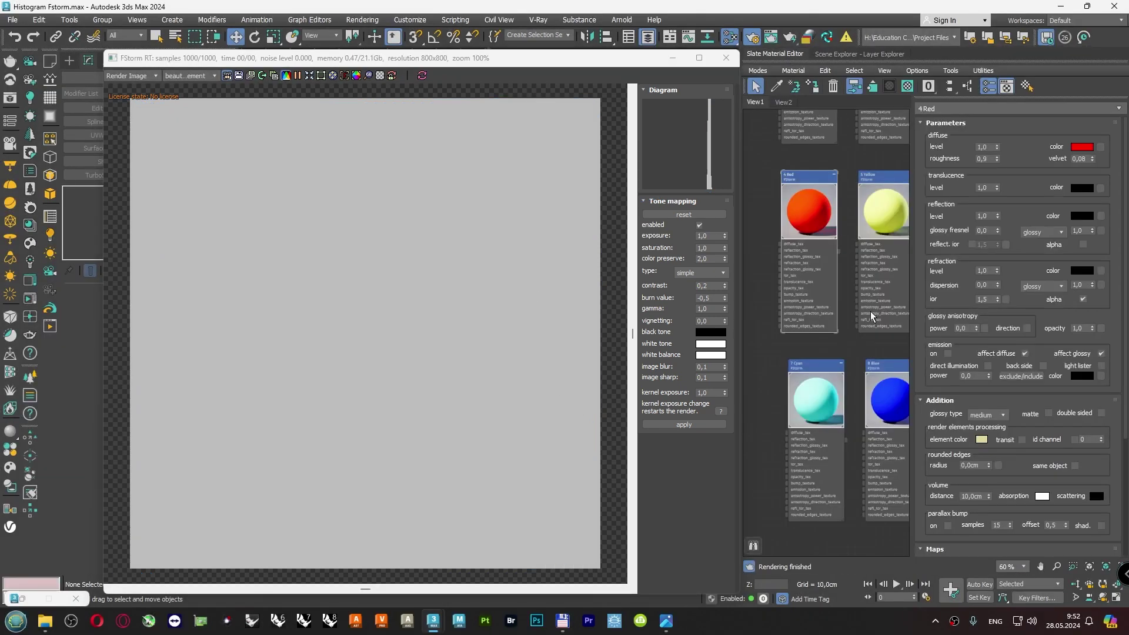
pyautogui.scroll(-4, 867, 297)
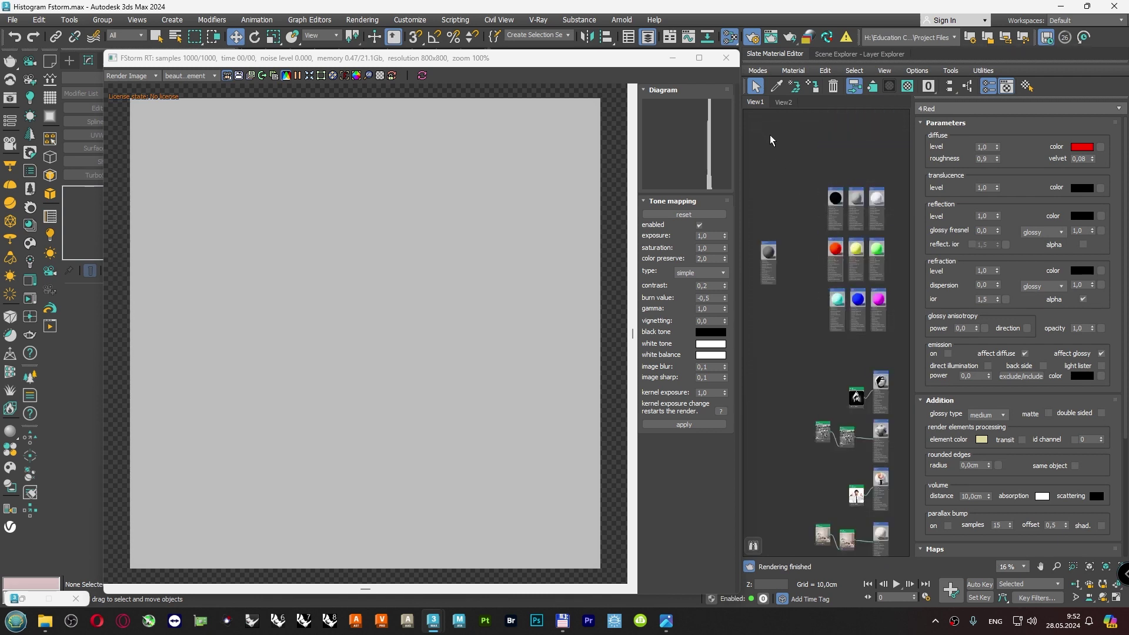
pyautogui.moveTo(809, 261)
pyautogui.mouseDown(button='middle')
pyautogui.moveTo(800, 212)
pyautogui.moveTo(803, 262)
pyautogui.moveTo(852, 188)
pyautogui.mouseUp(button='middle')
pyautogui.scroll(5, 774, 228)
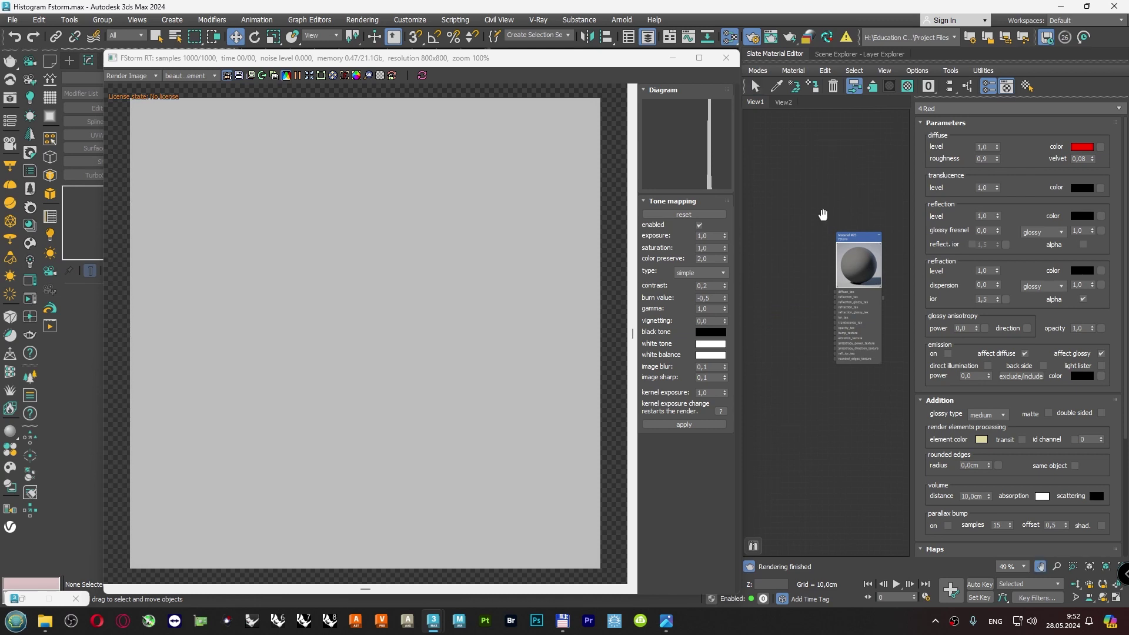
pyautogui.scroll(1, 818, 204)
pyautogui.scroll(1, 845, 250)
pyautogui.doubleClick(849, 233)
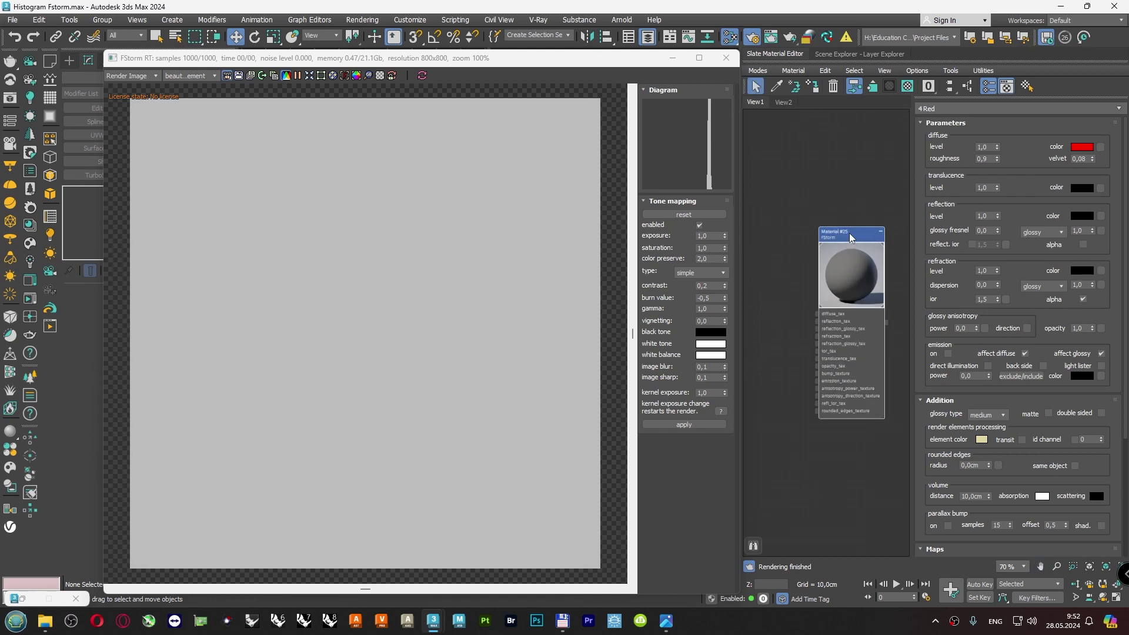
pyautogui.click(1081, 148)
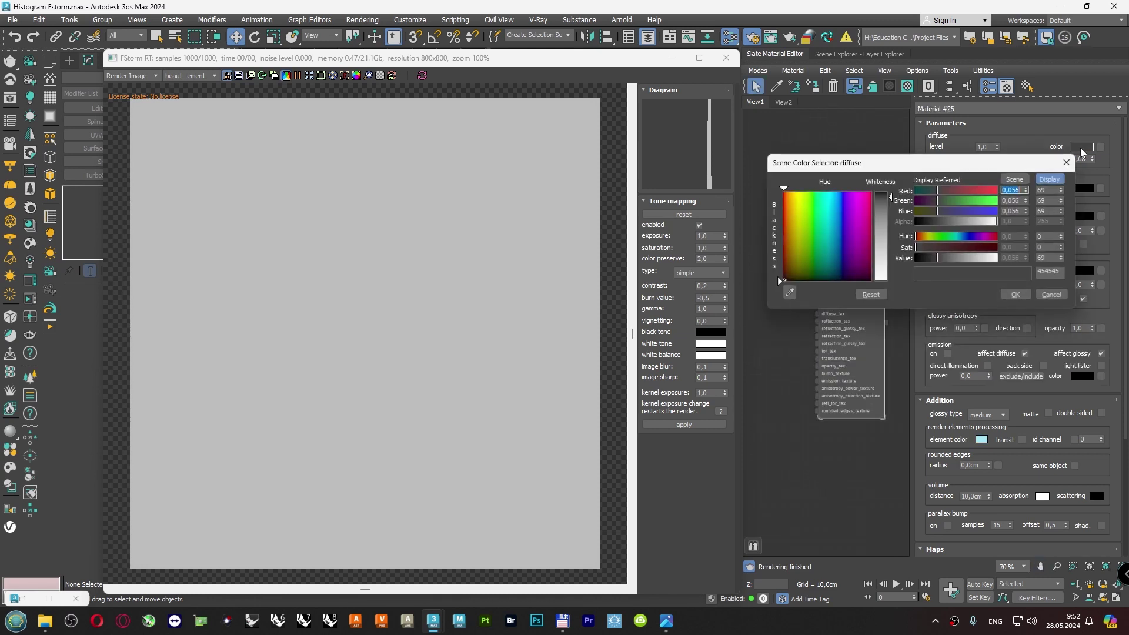
pyautogui.click(1052, 294)
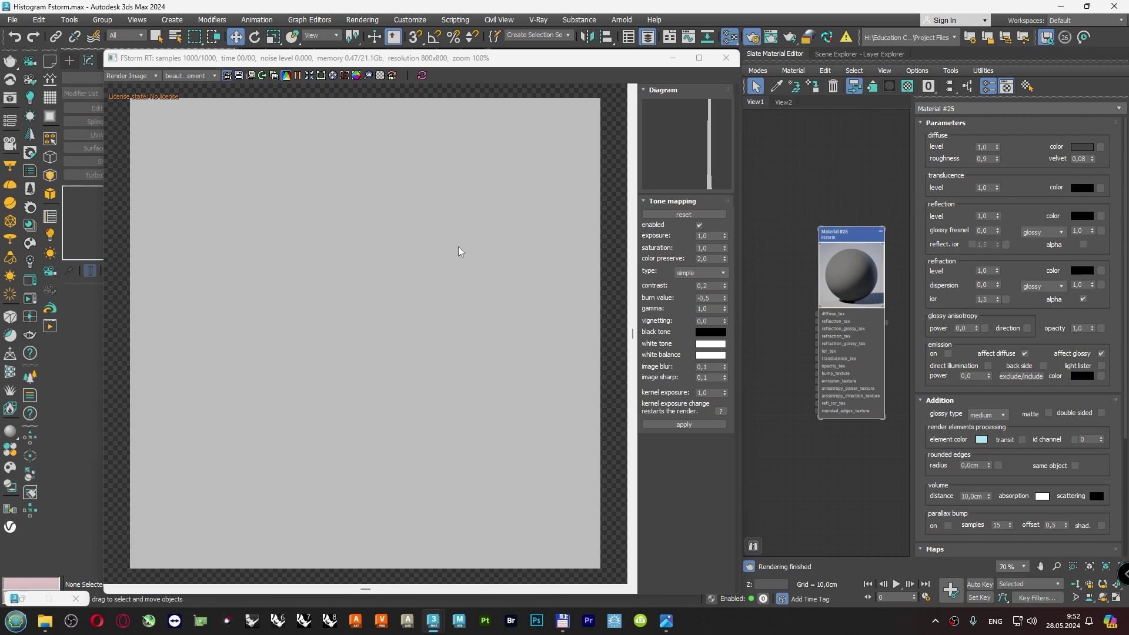
# Unhide and expand the Ground Plane layer, then refresh the FStorm render.
pyautogui.click(834, 55)
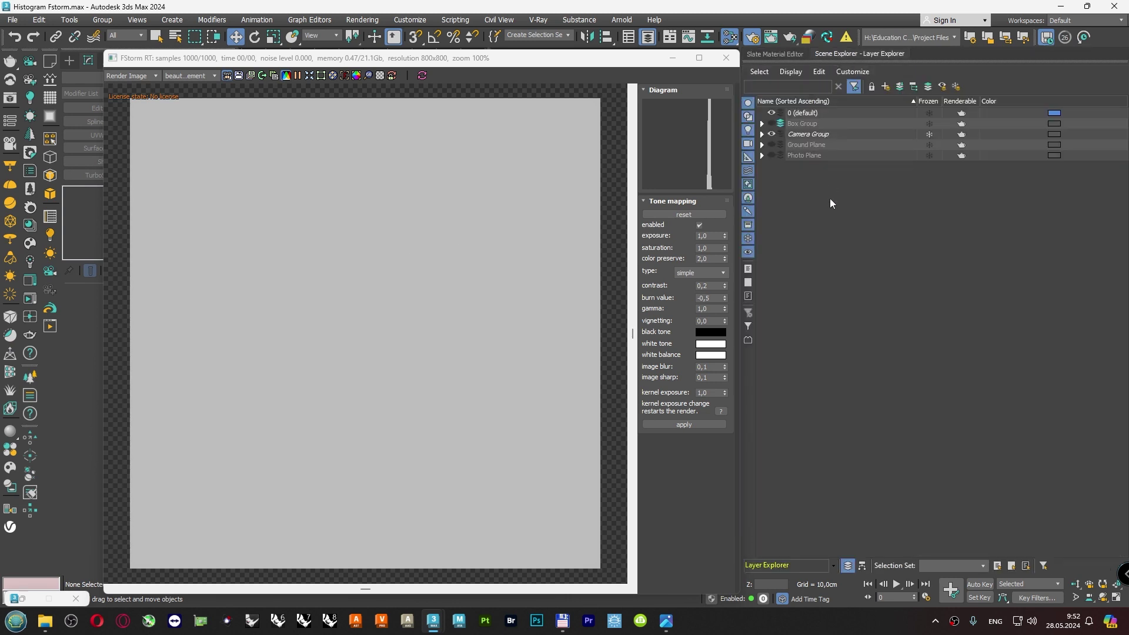
pyautogui.click(772, 144)
pyautogui.click(788, 144)
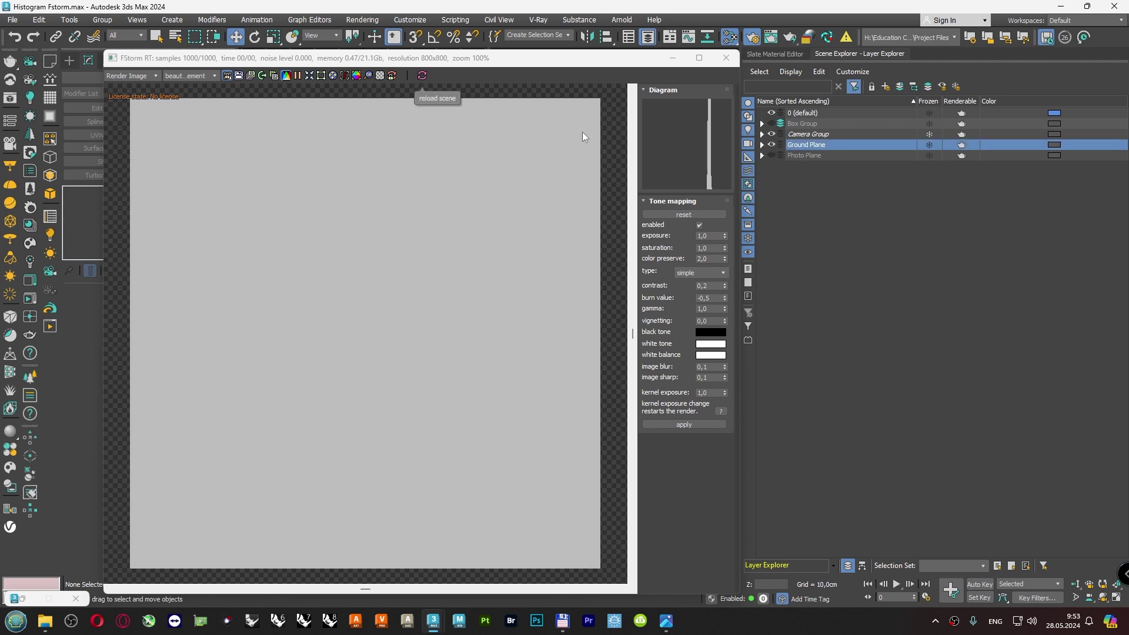
pyautogui.click(762, 145)
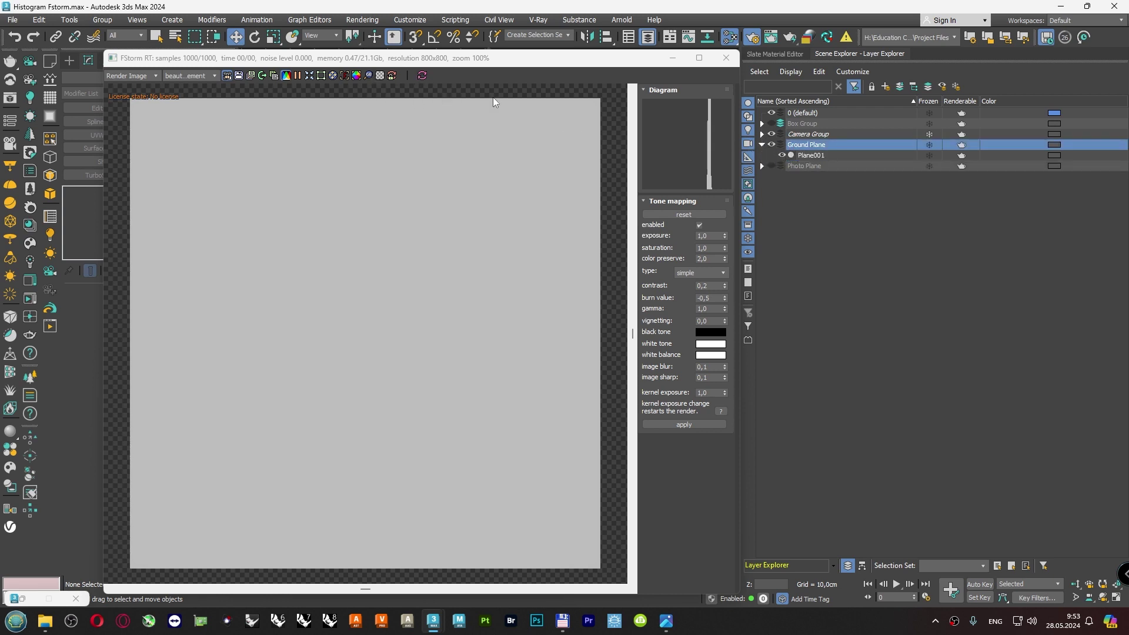
pyautogui.click(422, 77)
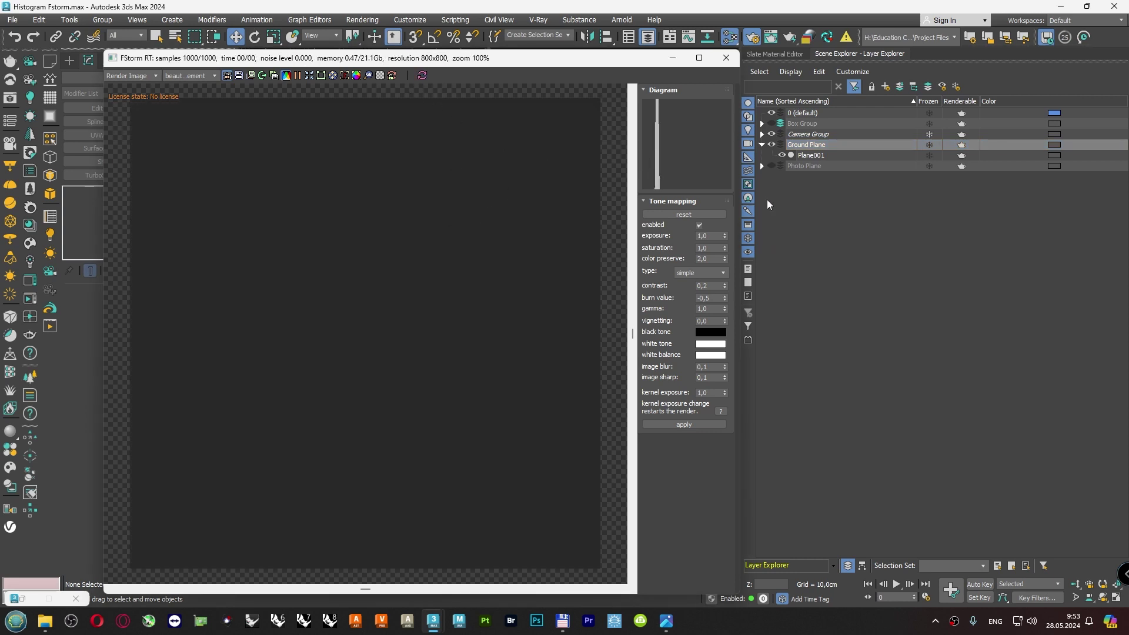
# Compare renders with Ground Plane hidden and shown, then collapse and freeze the layer.
pyautogui.click(771, 145)
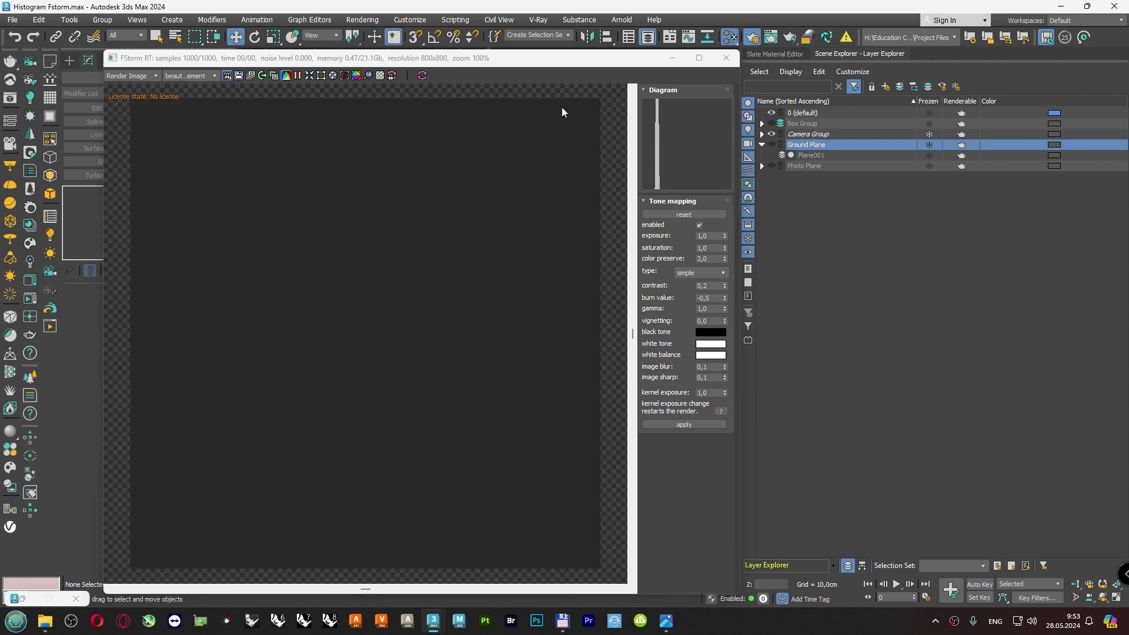
pyautogui.click(423, 76)
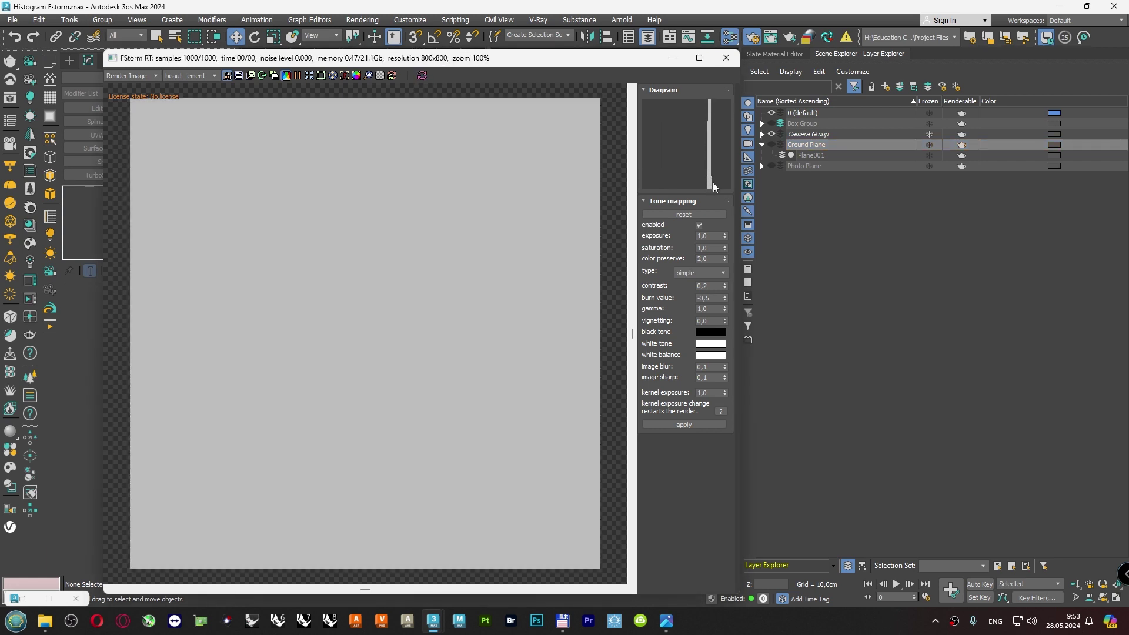
pyautogui.click(772, 144)
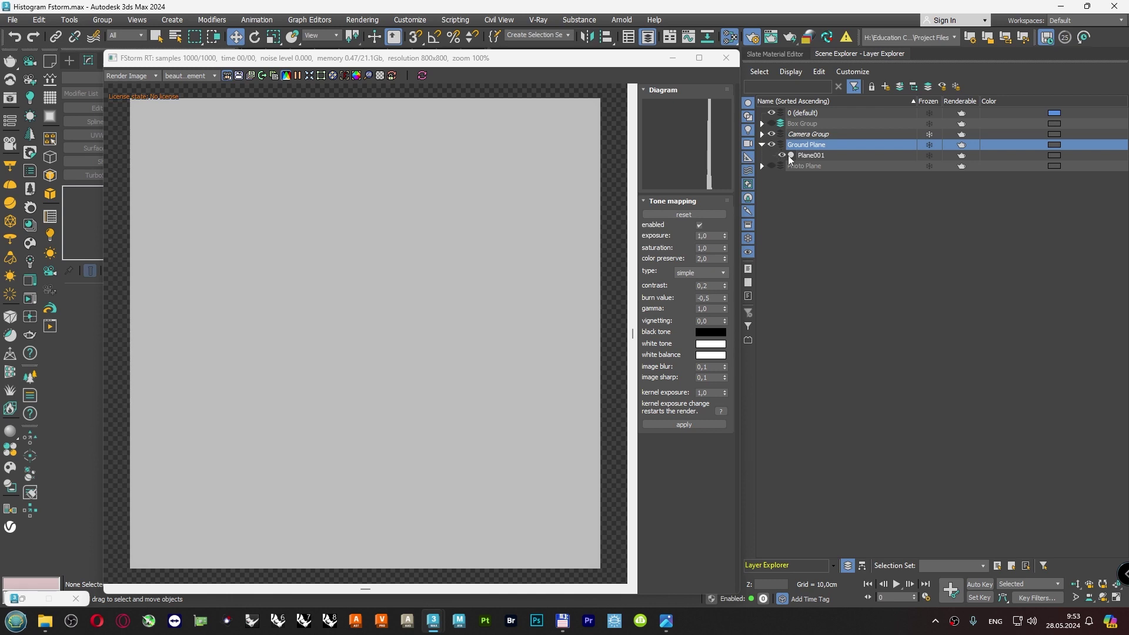
pyautogui.click(421, 77)
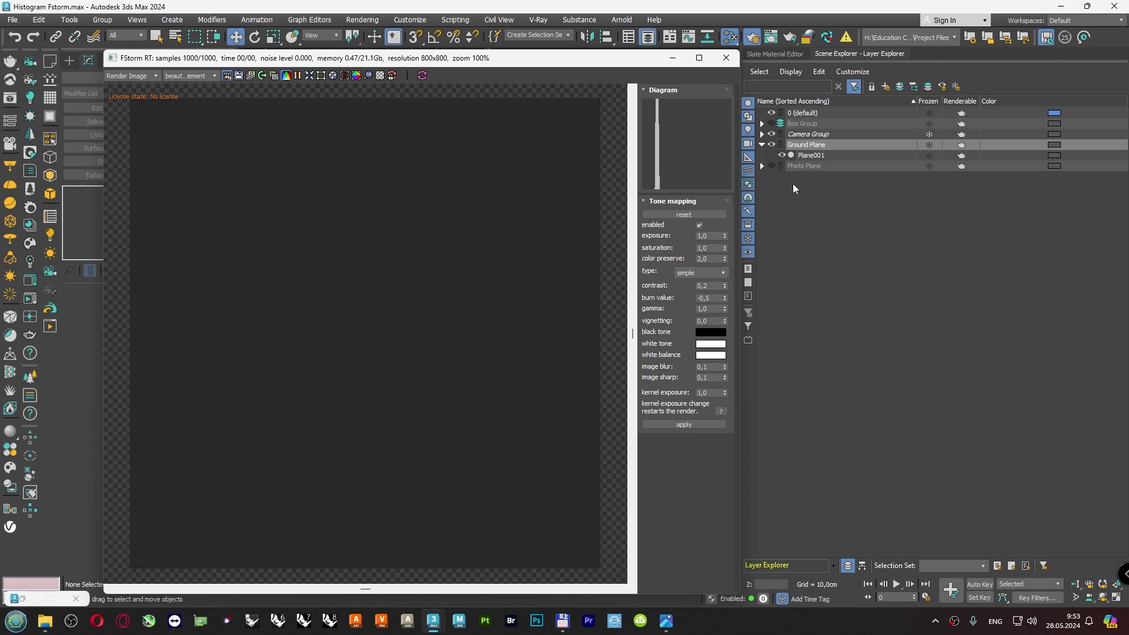
pyautogui.click(762, 145)
pyautogui.click(930, 144)
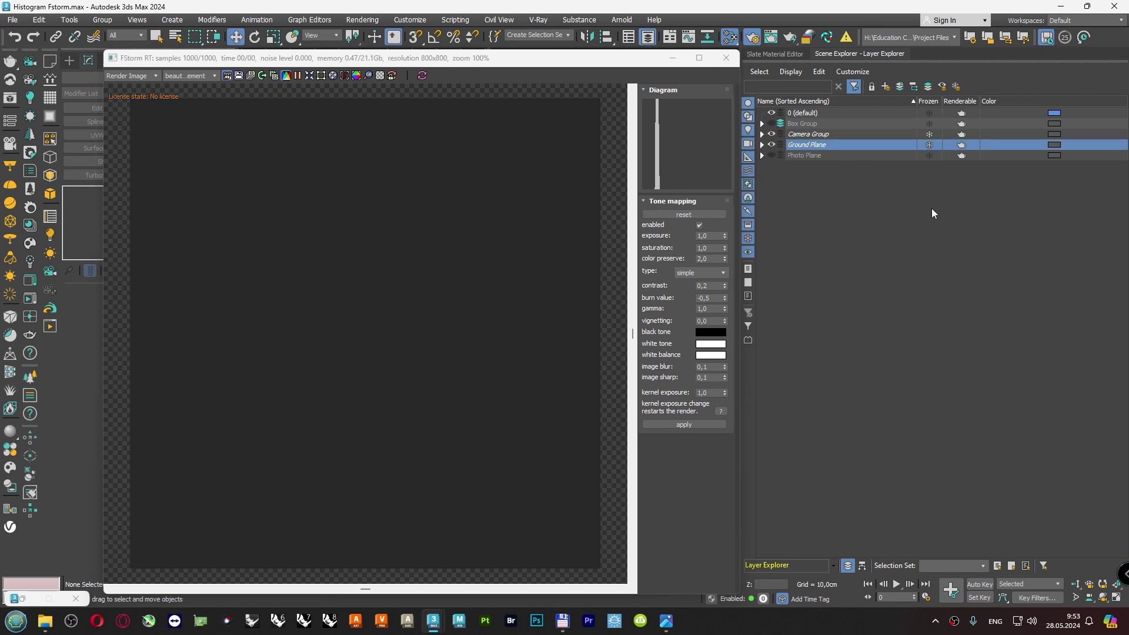
# Unhide Box Group, show the 1 Black box, and start a Lightshot capture.
pyautogui.click(769, 123)
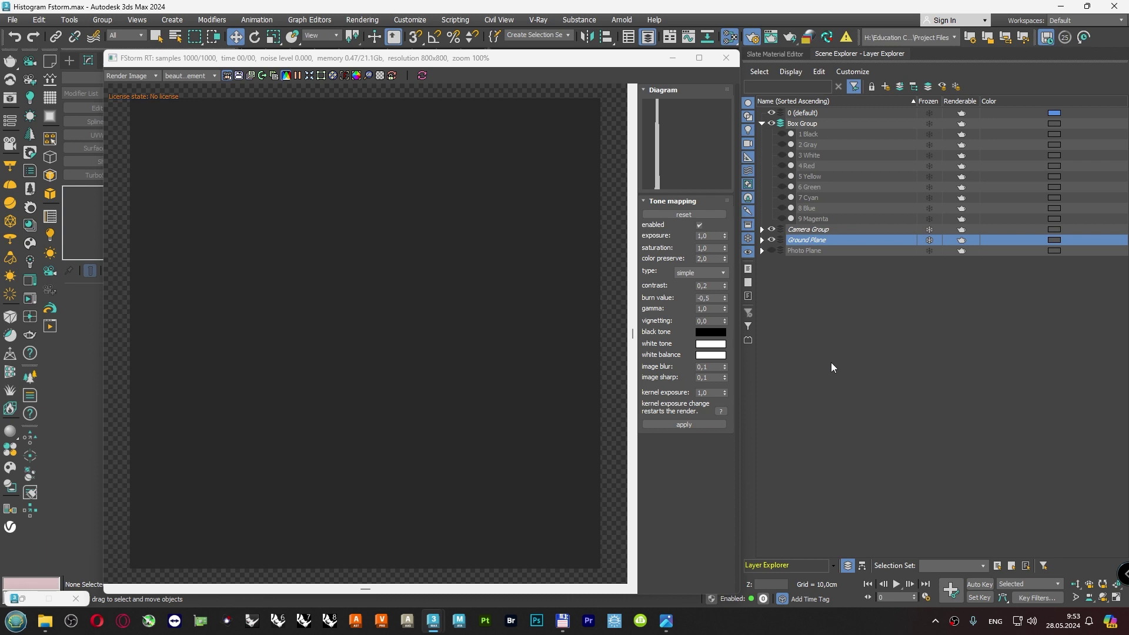
pyautogui.click(783, 134)
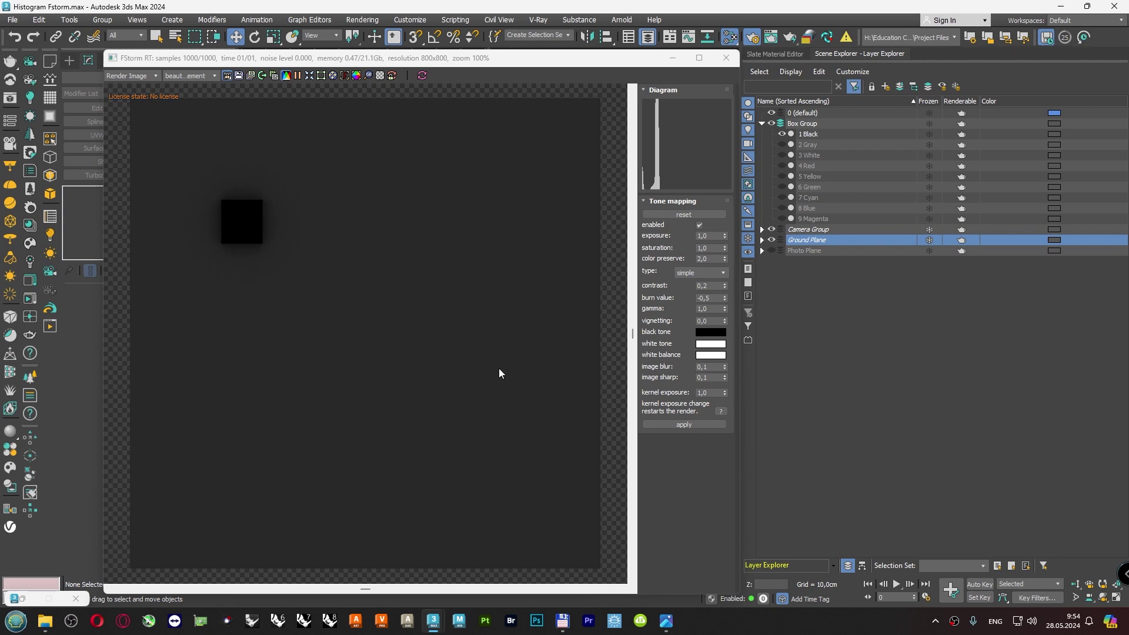
pyautogui.press('Print')
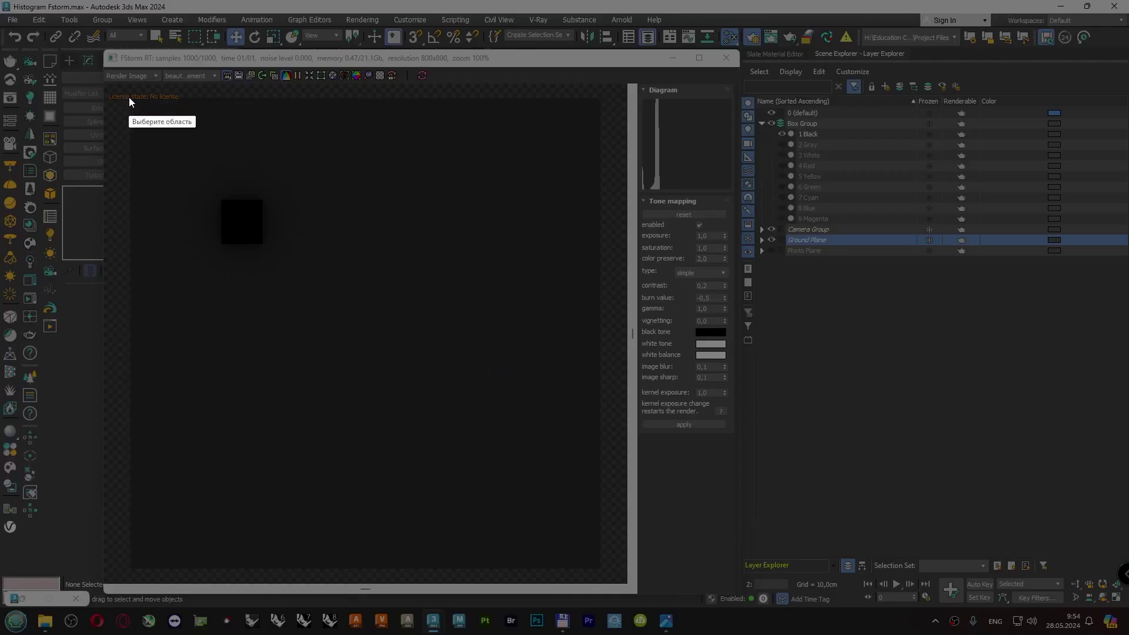
# Outline the dark ground render in blue with arrows to its histogram peak.
pyautogui.moveTo(109, 79); pyautogui.dragTo(737, 581)
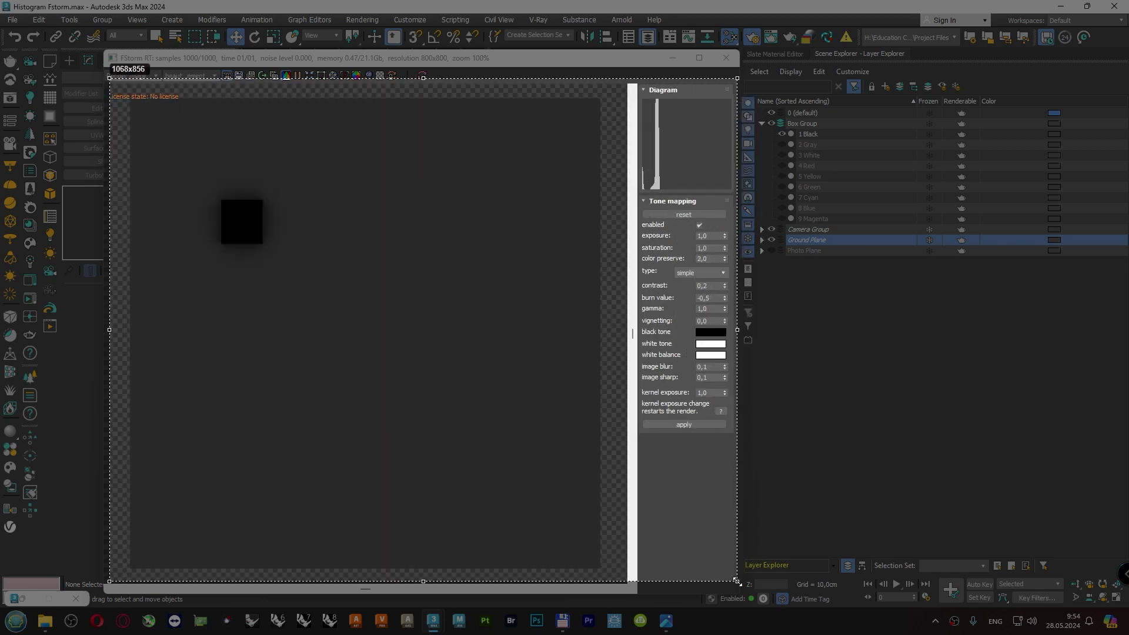
pyautogui.moveTo(737, 582); pyautogui.dragTo(736, 593)
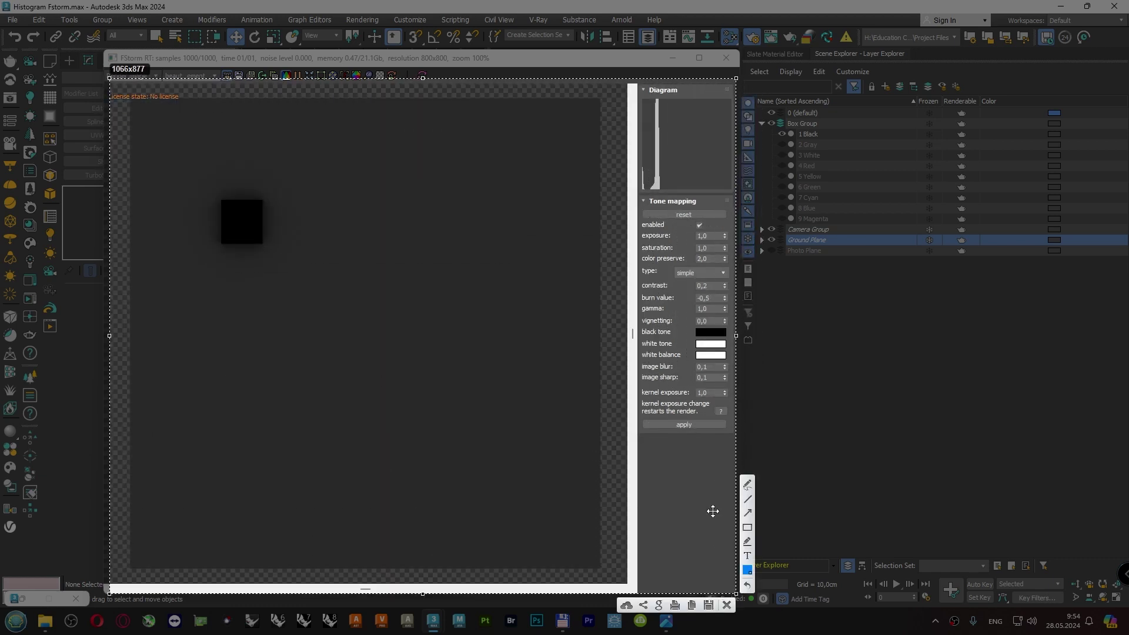
pyautogui.click(747, 485)
pyautogui.moveTo(674, 143); pyautogui.dragTo(659, 145)
pyautogui.moveTo(128, 100)
pyautogui.mouseDown()
pyautogui.moveTo(548, 98)
pyautogui.moveTo(611, 454)
pyautogui.mouseUp()
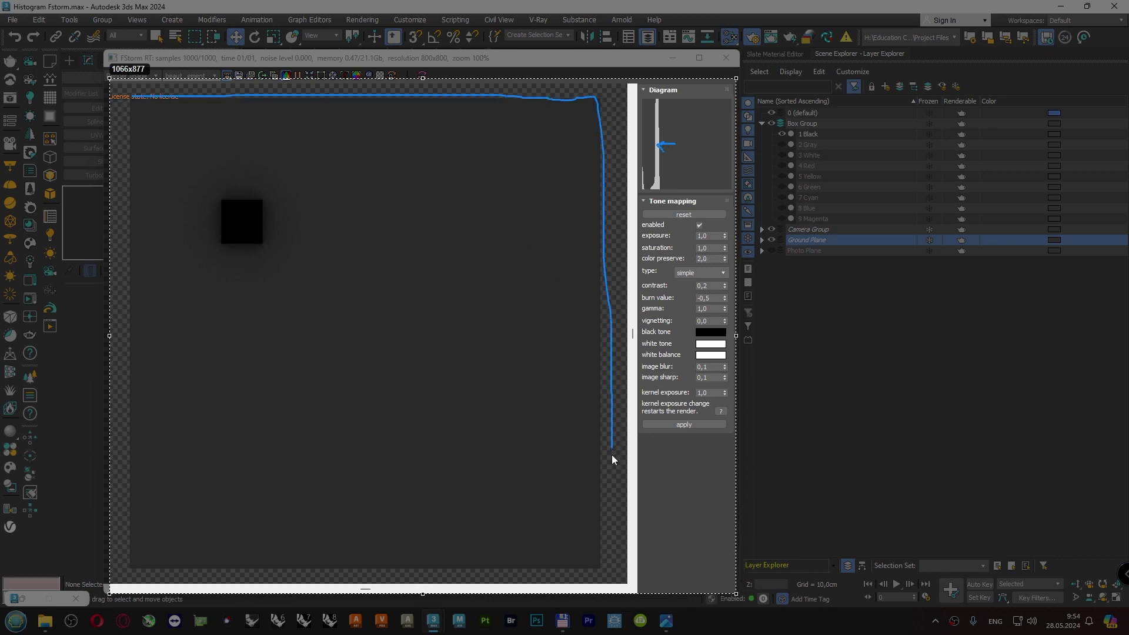
pyautogui.moveTo(602, 565); pyautogui.dragTo(160, 569)
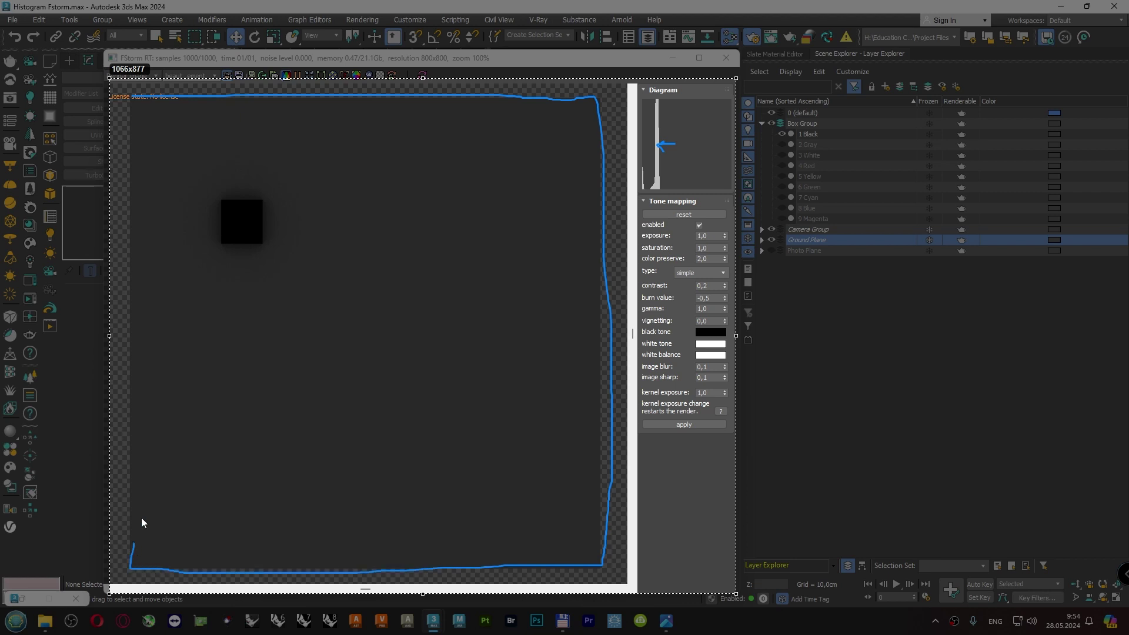
pyautogui.moveTo(141, 523); pyautogui.dragTo(130, 94)
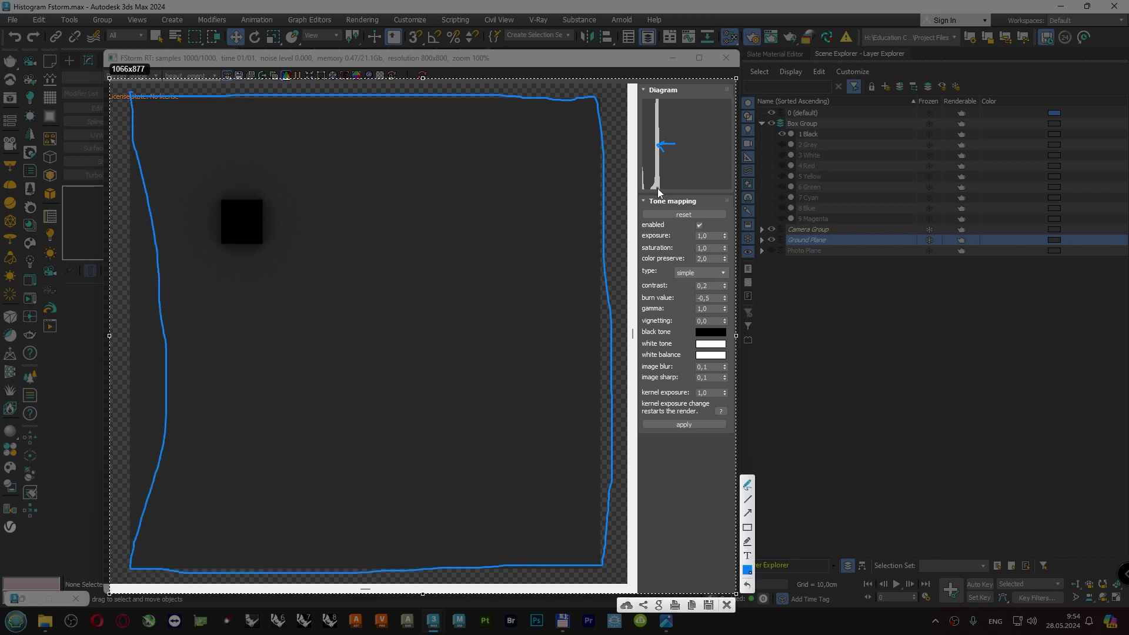
pyautogui.moveTo(659, 192)
pyautogui.mouseDown()
pyautogui.moveTo(568, 238)
pyautogui.moveTo(576, 262)
pyautogui.mouseUp()
# In red, mark the dark histogram bar and circle the black box.
pyautogui.click(748, 569)
pyautogui.click(612, 449)
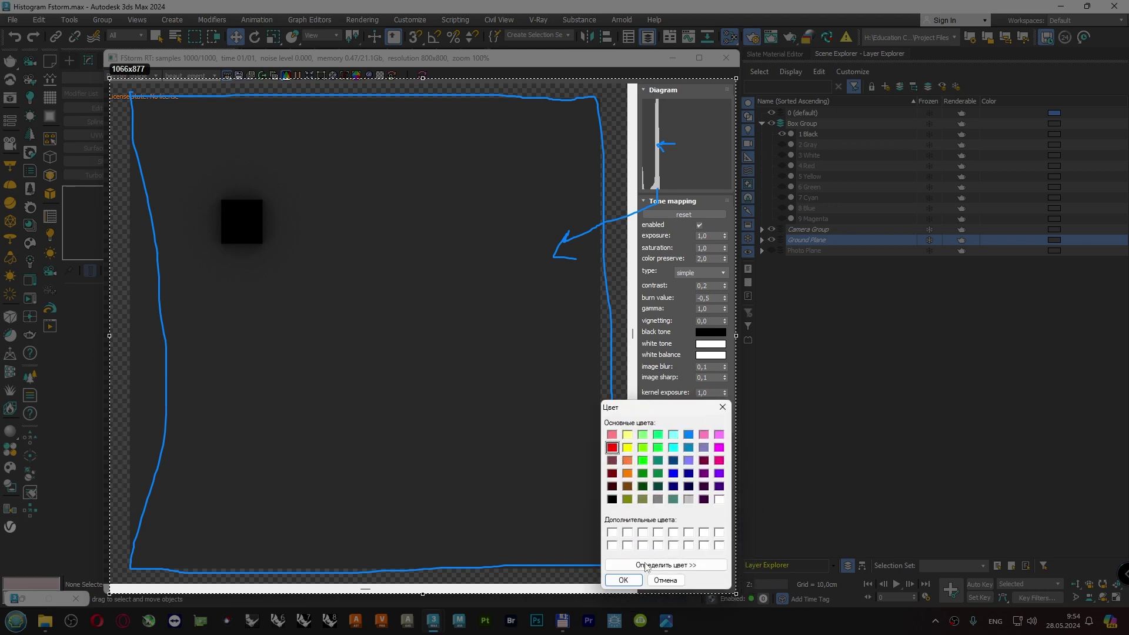
pyautogui.click(624, 581)
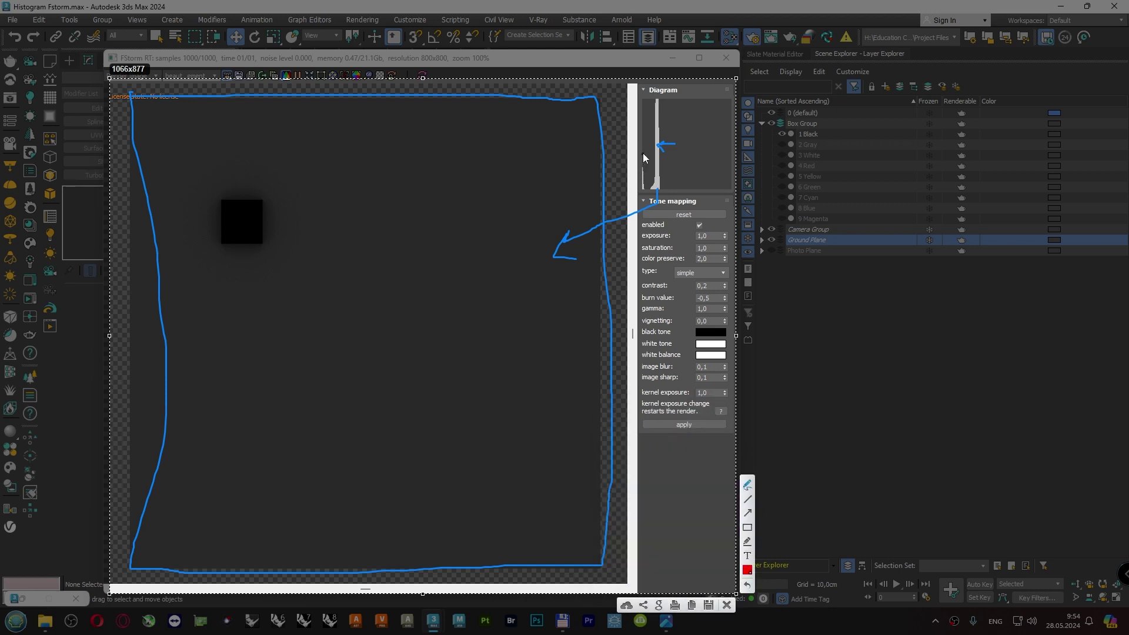
pyautogui.moveTo(643, 154); pyautogui.dragTo(645, 170)
pyautogui.moveTo(216, 198); pyautogui.dragTo(224, 198)
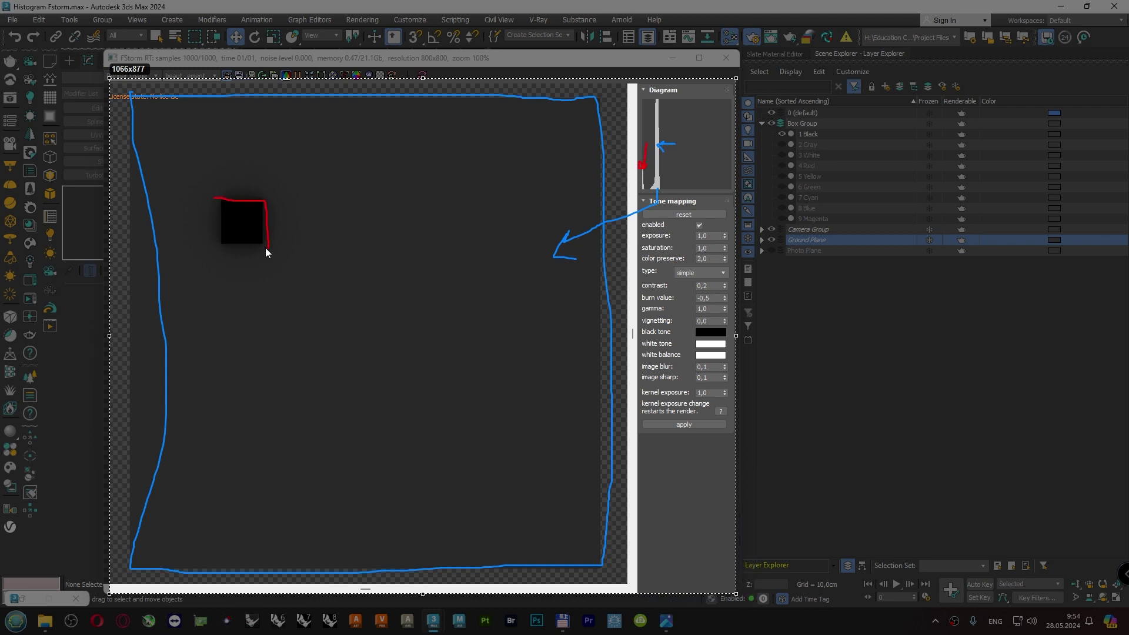
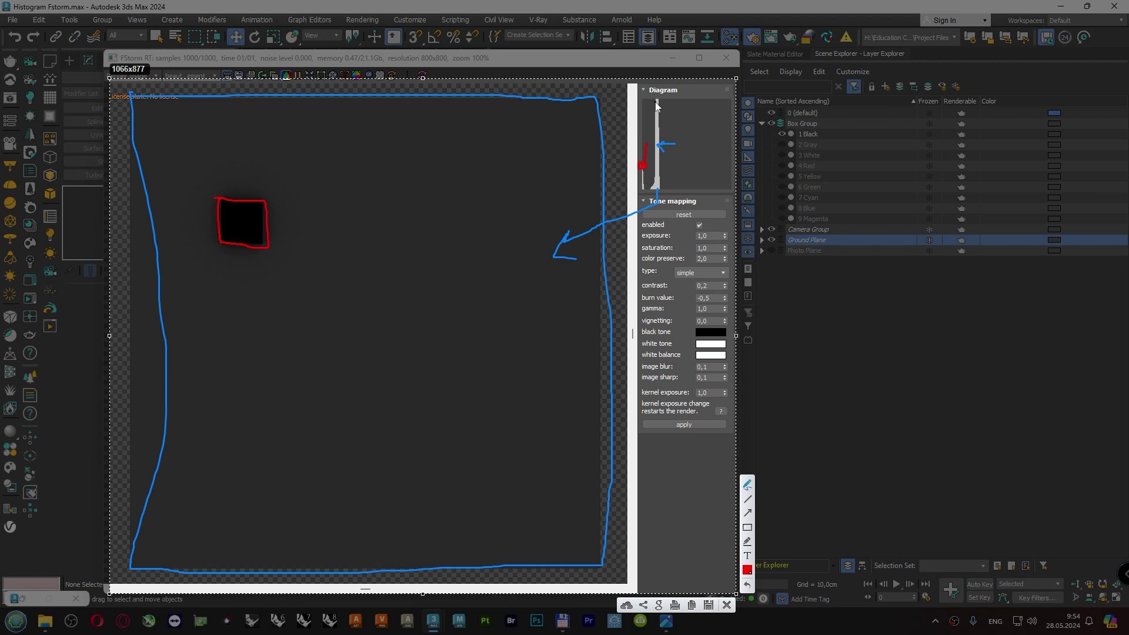
# Show the 2 Gray box, then capture the render with a red arrow and outline.
pyautogui.click(727, 606)
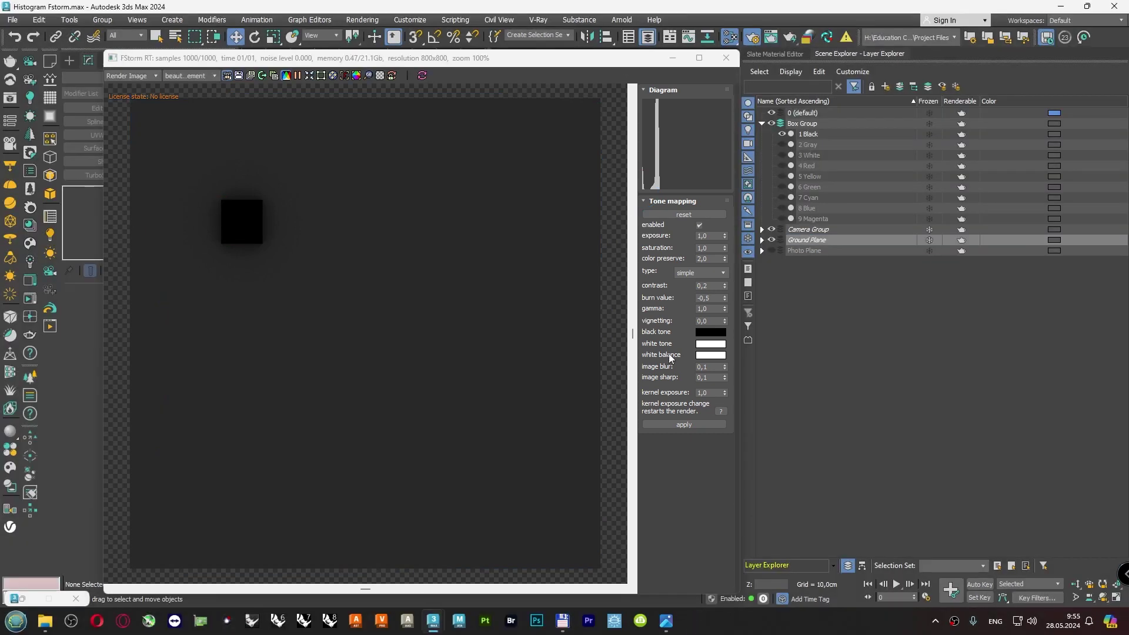
pyautogui.click(782, 145)
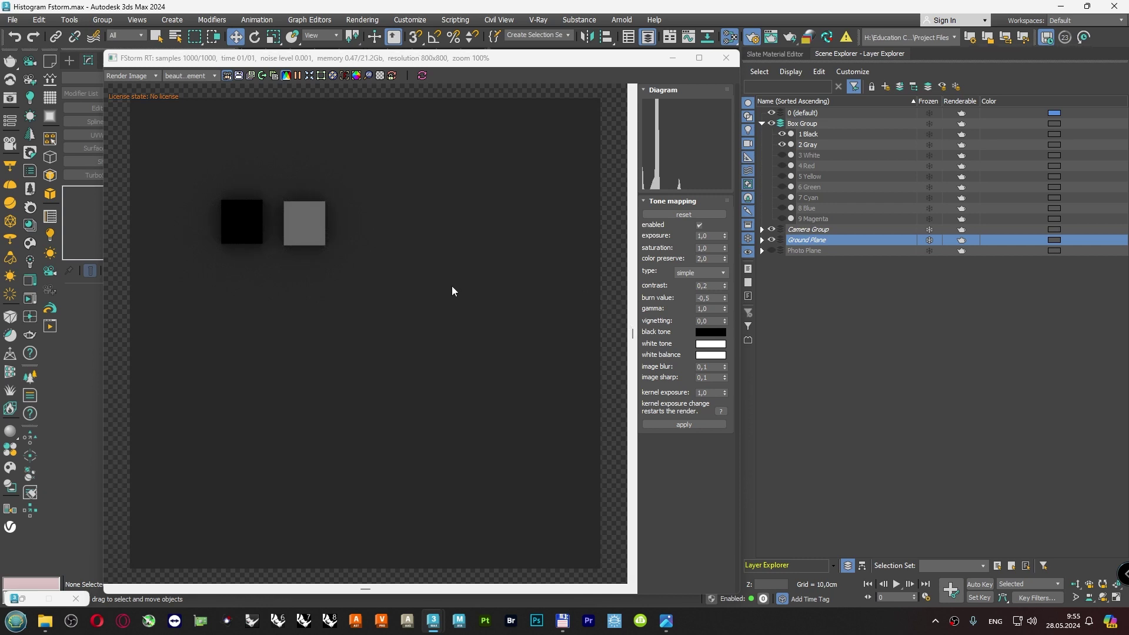
pyautogui.press('Print')
pyautogui.moveTo(125, 93); pyautogui.dragTo(735, 583)
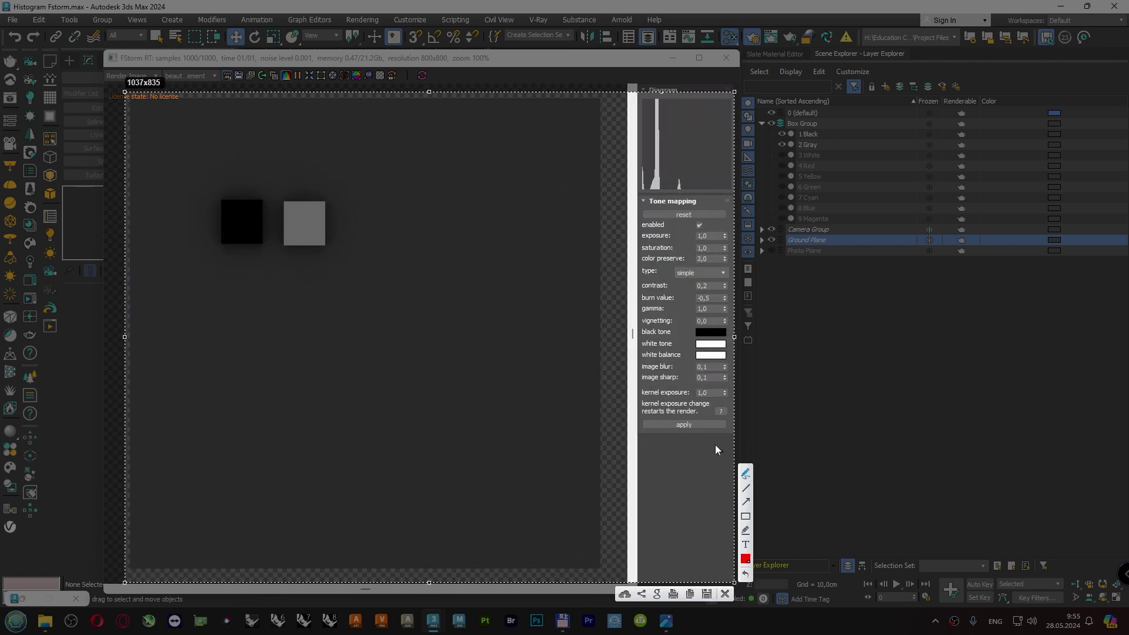
pyautogui.moveTo(657, 130)
pyautogui.mouseDown()
pyautogui.moveTo(549, 144)
pyautogui.moveTo(569, 154)
pyautogui.mouseUp()
pyautogui.moveTo(135, 100)
pyautogui.mouseDown()
pyautogui.moveTo(412, 98)
pyautogui.moveTo(601, 157)
pyautogui.moveTo(603, 522)
pyautogui.moveTo(327, 532)
pyautogui.moveTo(141, 567)
pyautogui.moveTo(132, 145)
pyautogui.mouseUp()
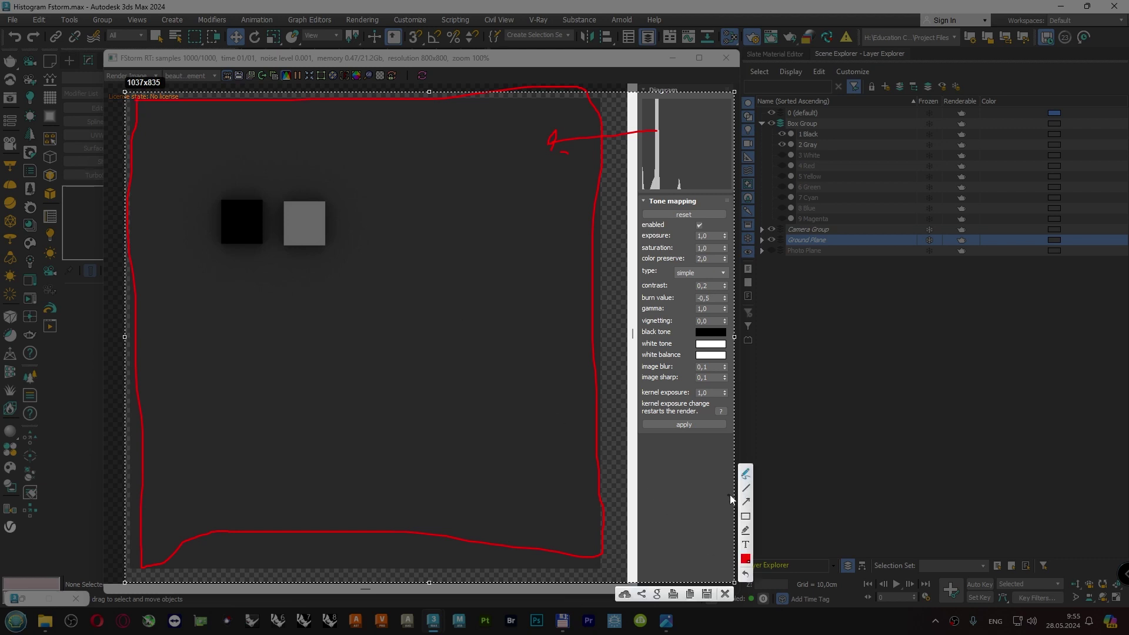
# Draw a blue arrow from the histogram to the black box.
pyautogui.click(743, 561)
pyautogui.click(686, 423)
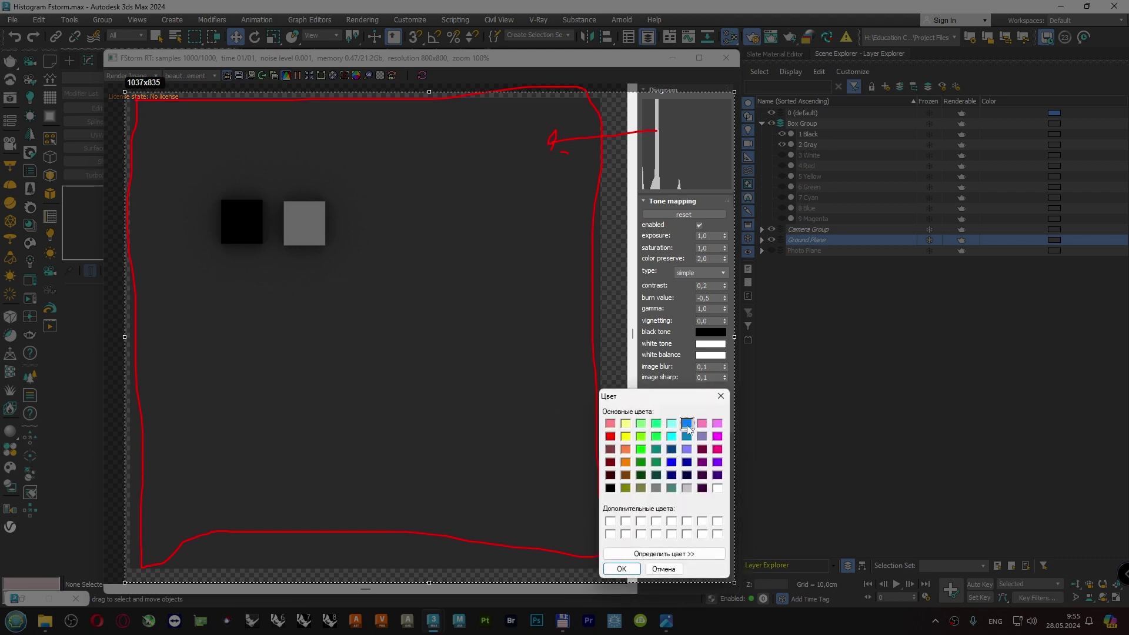
pyautogui.click(621, 569)
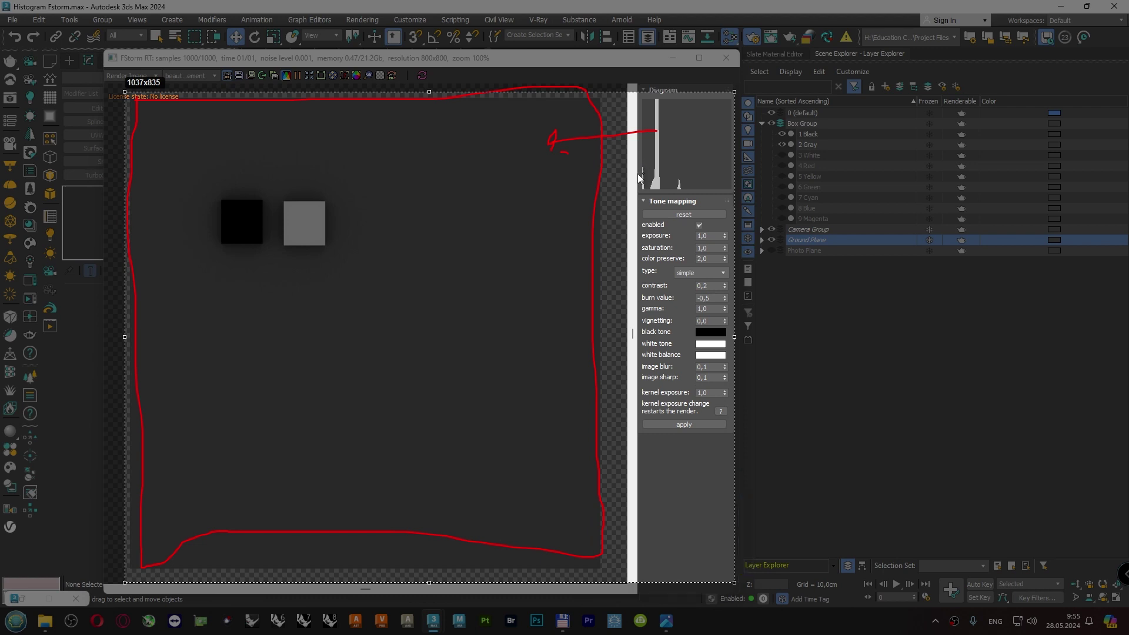
pyautogui.moveTo(643, 173)
pyautogui.mouseDown()
pyautogui.moveTo(253, 199)
pyautogui.moveTo(252, 214)
pyautogui.moveTo(224, 189)
pyautogui.mouseUp()
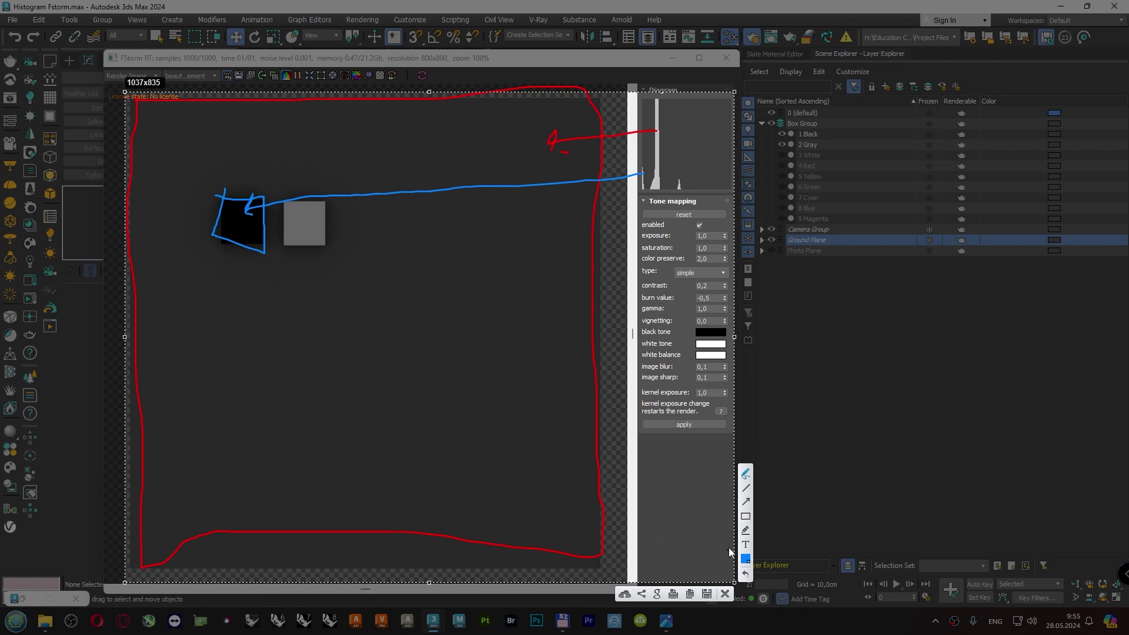
# Draw a green arrow and outline linking the histogram to the gray box, then discard the capture.
pyautogui.click(745, 559)
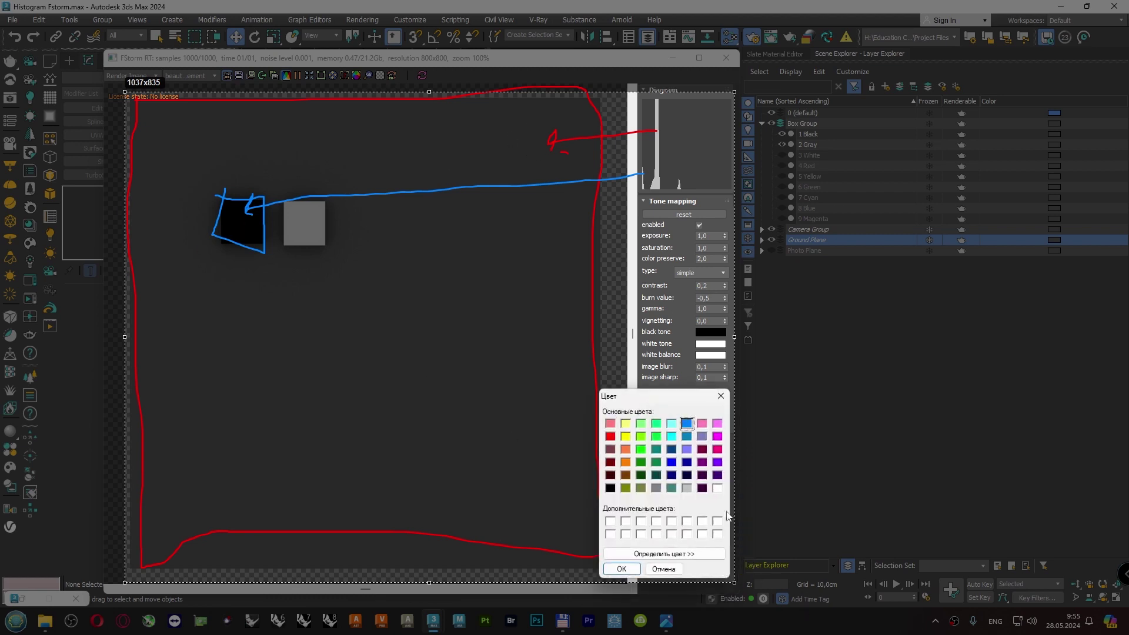
pyautogui.click(656, 423)
pyautogui.click(621, 568)
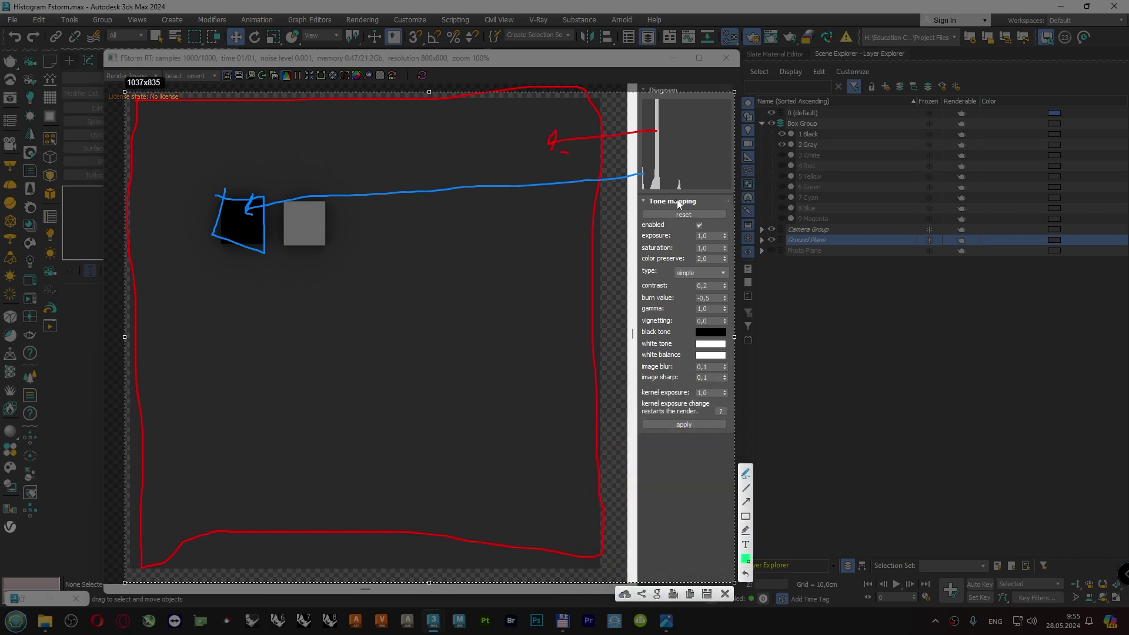
pyautogui.moveTo(679, 185)
pyautogui.mouseDown()
pyautogui.moveTo(511, 225)
pyautogui.moveTo(321, 236)
pyautogui.mouseUp()
pyautogui.moveTo(281, 200)
pyautogui.mouseDown()
pyautogui.moveTo(316, 200)
pyautogui.moveTo(292, 237)
pyautogui.mouseUp()
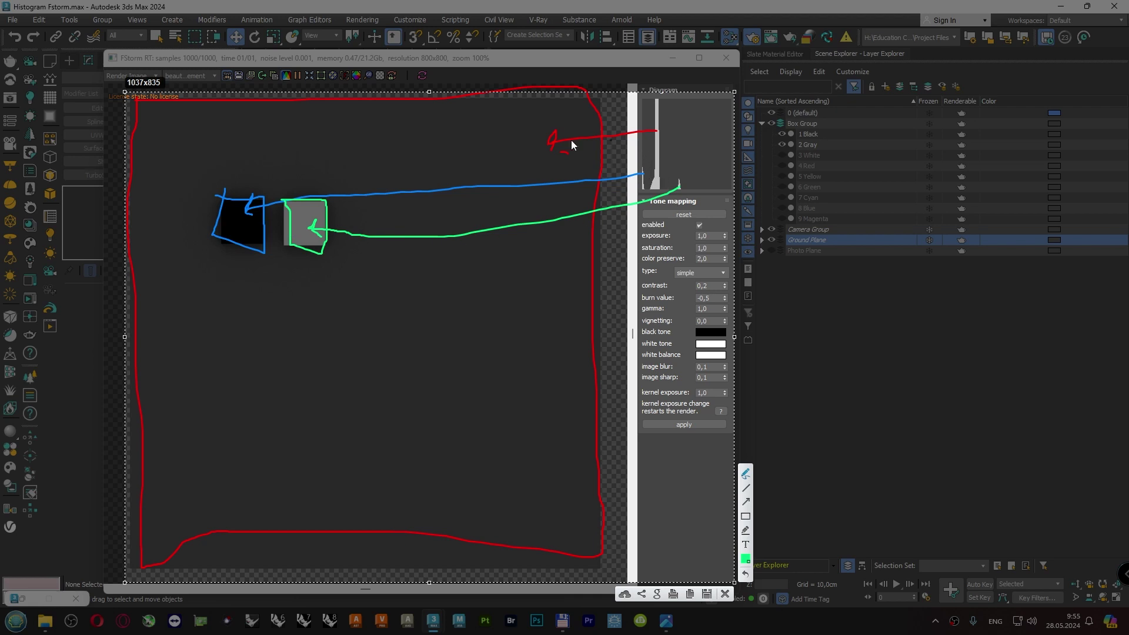
pyautogui.click(725, 594)
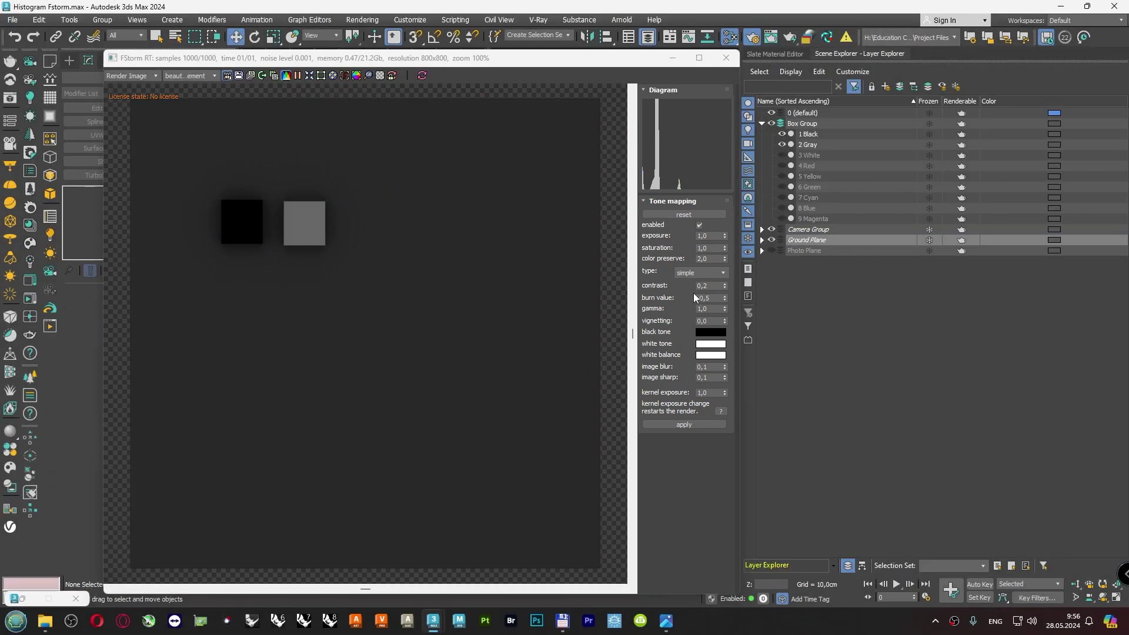
pyautogui.doubleClick(706, 285)
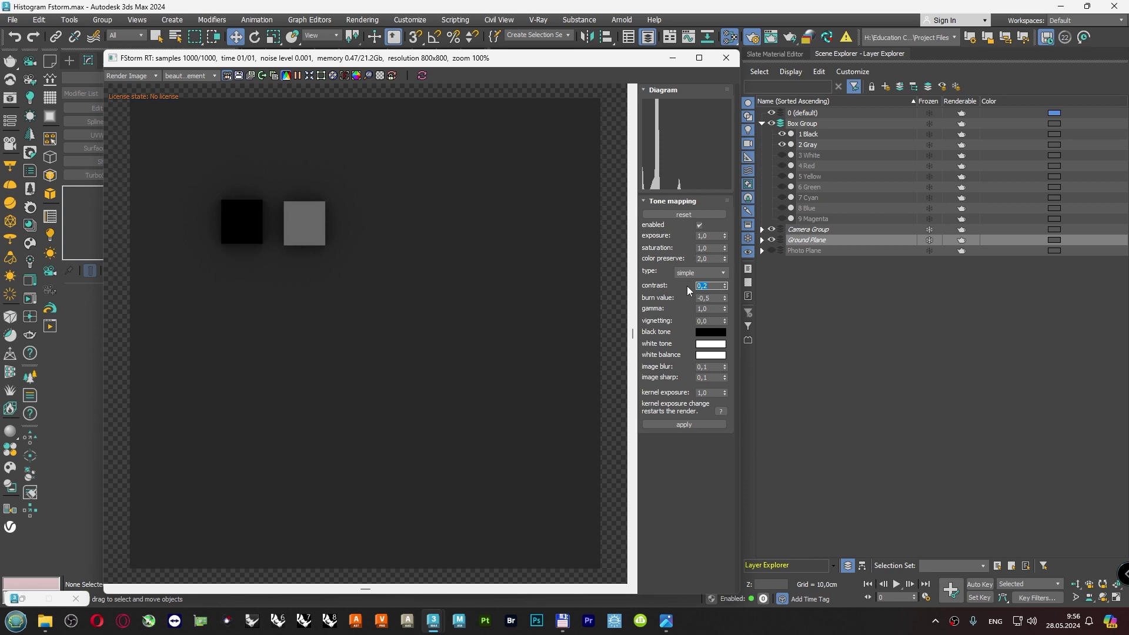
pyautogui.write('0')
pyautogui.press('Return')
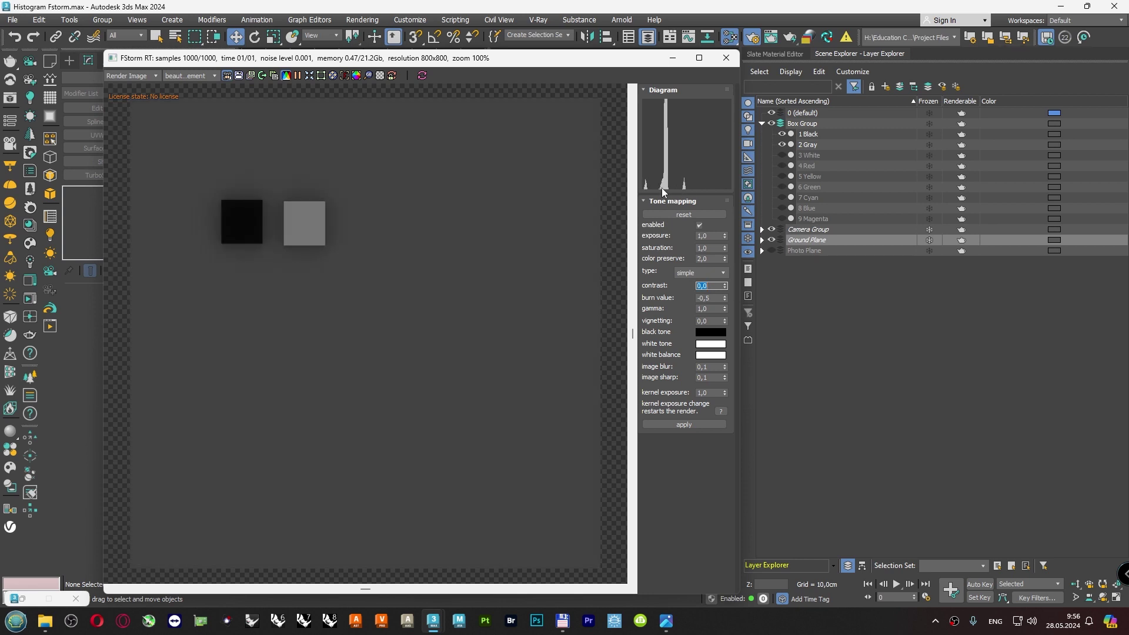
pyautogui.write('0')
pyautogui.write('0.')
pyautogui.write('0.')
pyautogui.hotkey('alt', 'shift')
pyautogui.write('0')
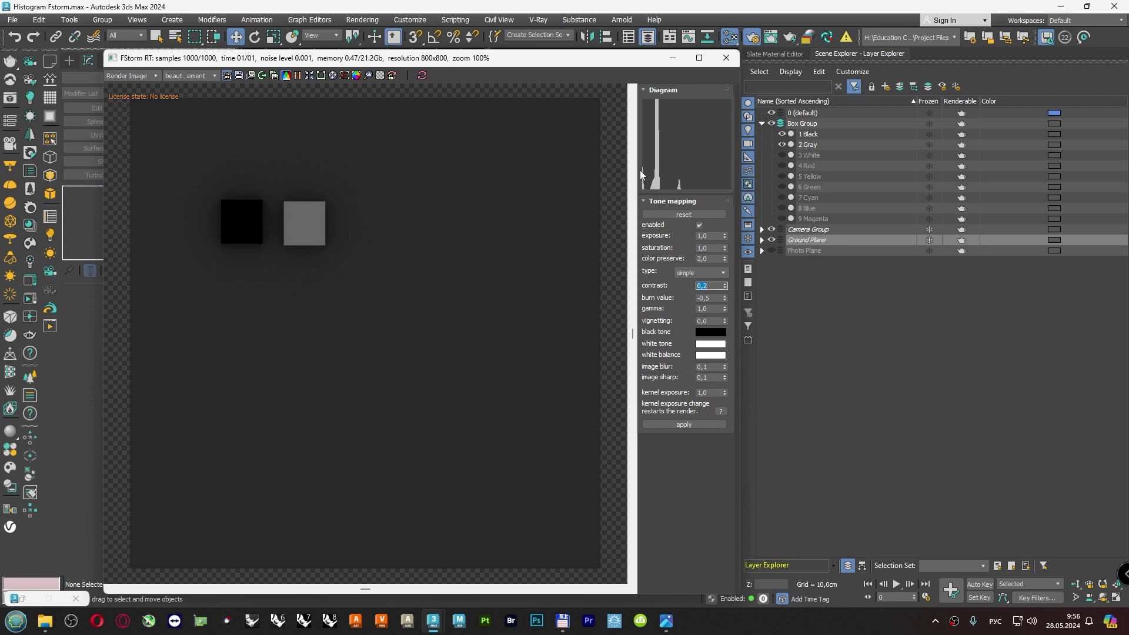
pyautogui.moveTo(665, 621)
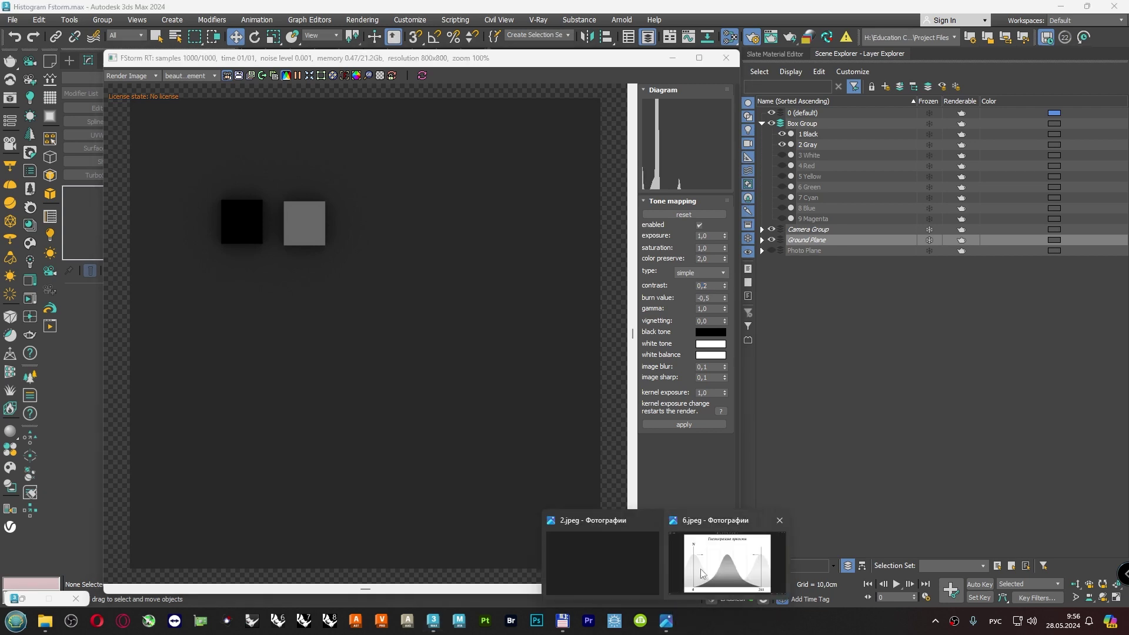
pyautogui.click(713, 560)
pyautogui.press('Left')
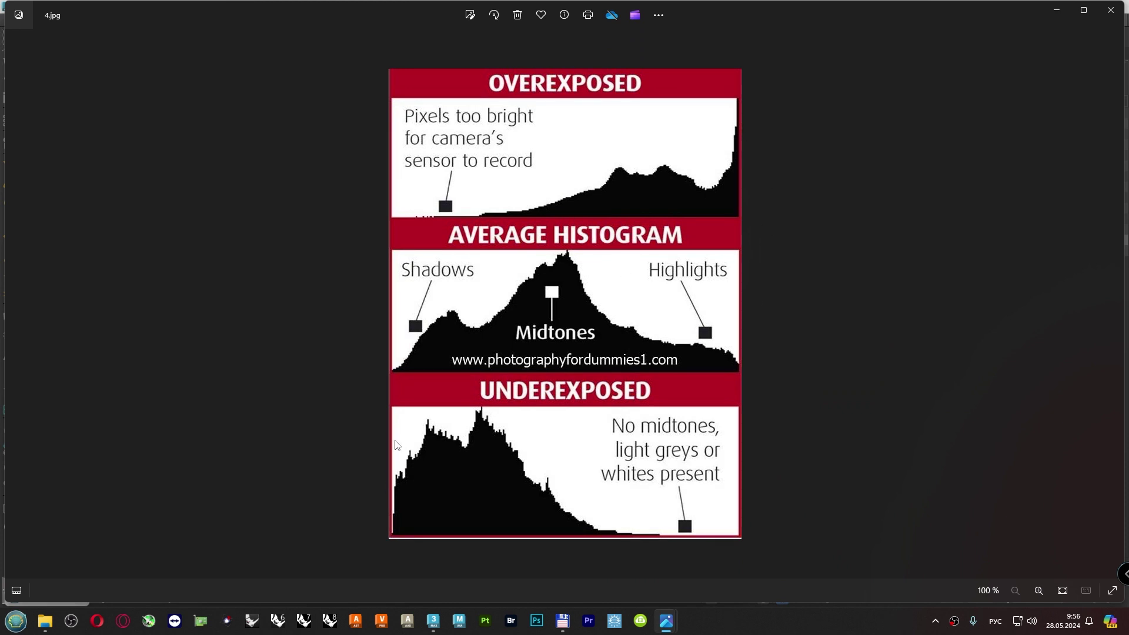
pyautogui.moveTo(433, 621)
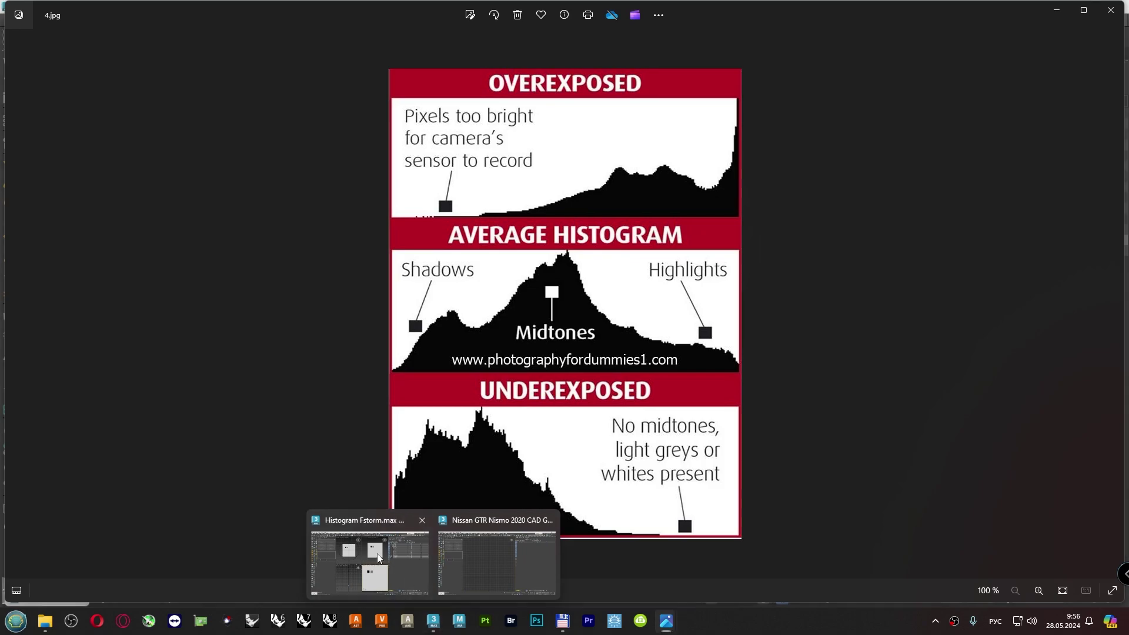
pyautogui.click(378, 555)
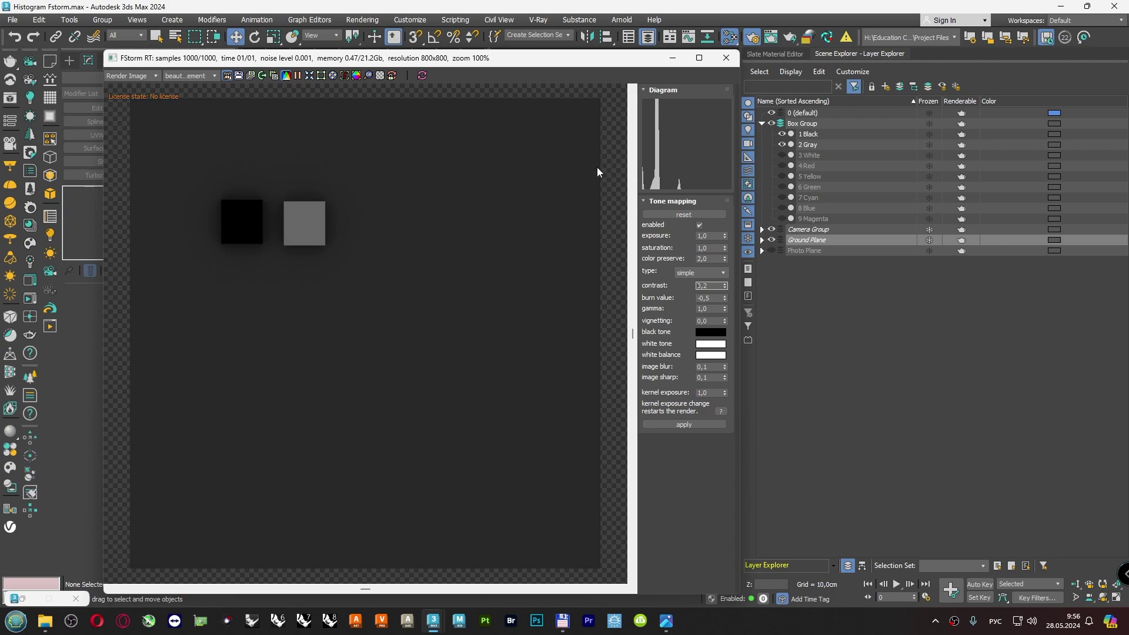
pyautogui.press('Print')
pyautogui.moveTo(600, 80)
pyautogui.mouseDown()
pyautogui.moveTo(726, 290)
pyautogui.moveTo(748, 294)
pyautogui.mouseUp()
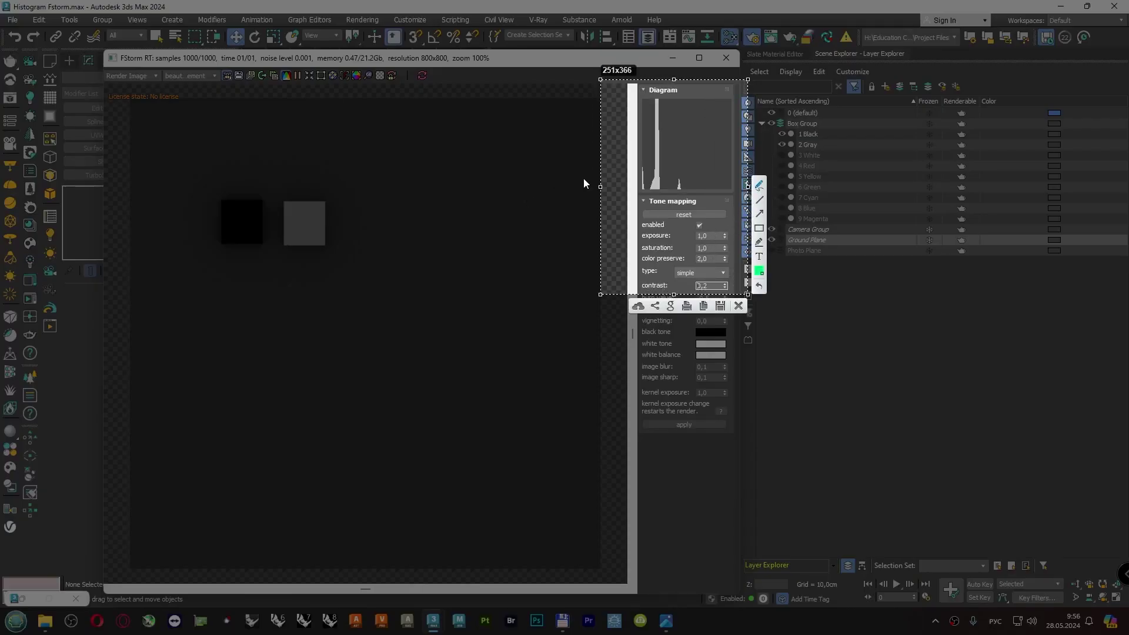
pyautogui.moveTo(641, 167)
pyautogui.mouseDown()
pyautogui.moveTo(615, 189)
pyautogui.moveTo(645, 193)
pyautogui.mouseUp()
pyautogui.moveTo(612, 193); pyautogui.dragTo(640, 203)
pyautogui.moveTo(640, 198); pyautogui.dragTo(642, 187)
pyautogui.click(739, 307)
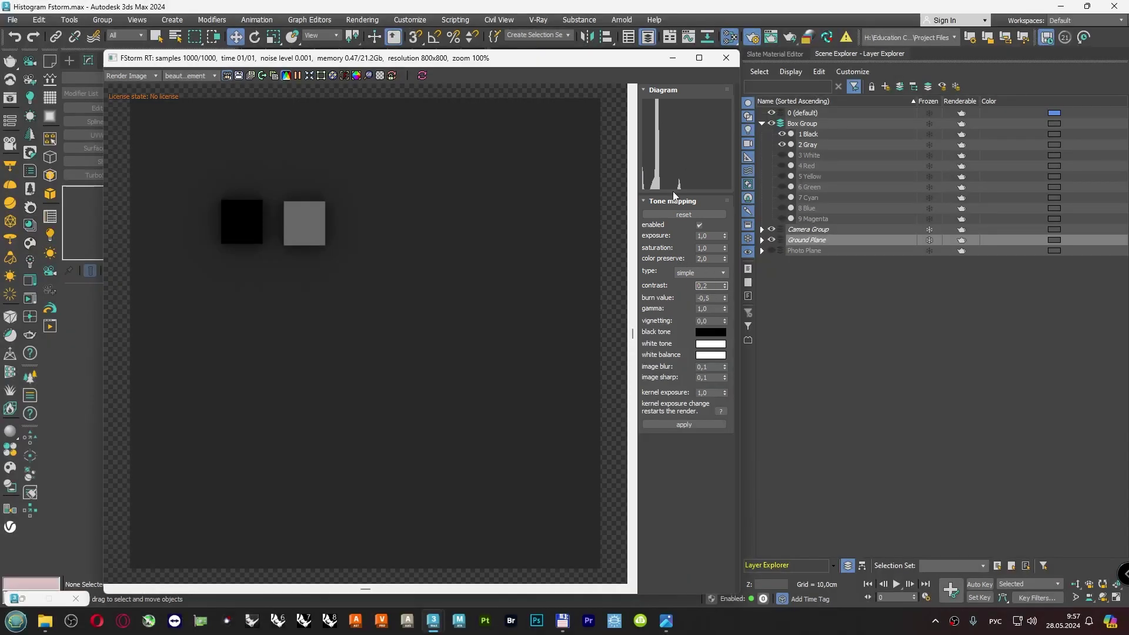
# Compare contrast at 0 and 1,0, leave contrast at 0, and raise burn value to 1,0.
pyautogui.rightClick(724, 287)
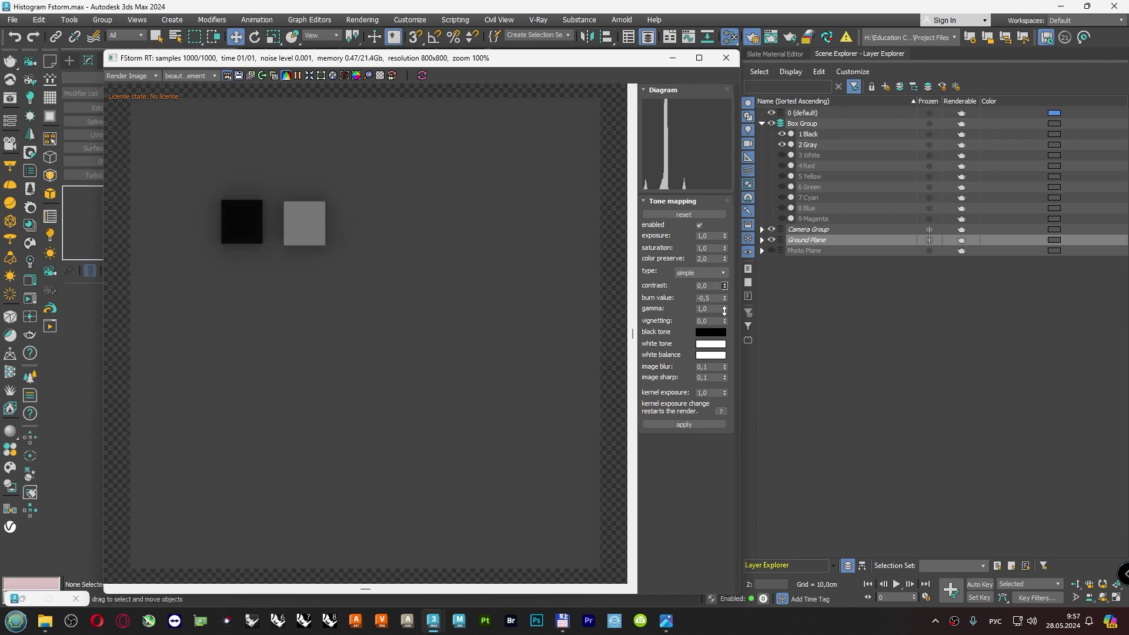
pyautogui.moveTo(725, 286); pyautogui.dragTo(721, 196)
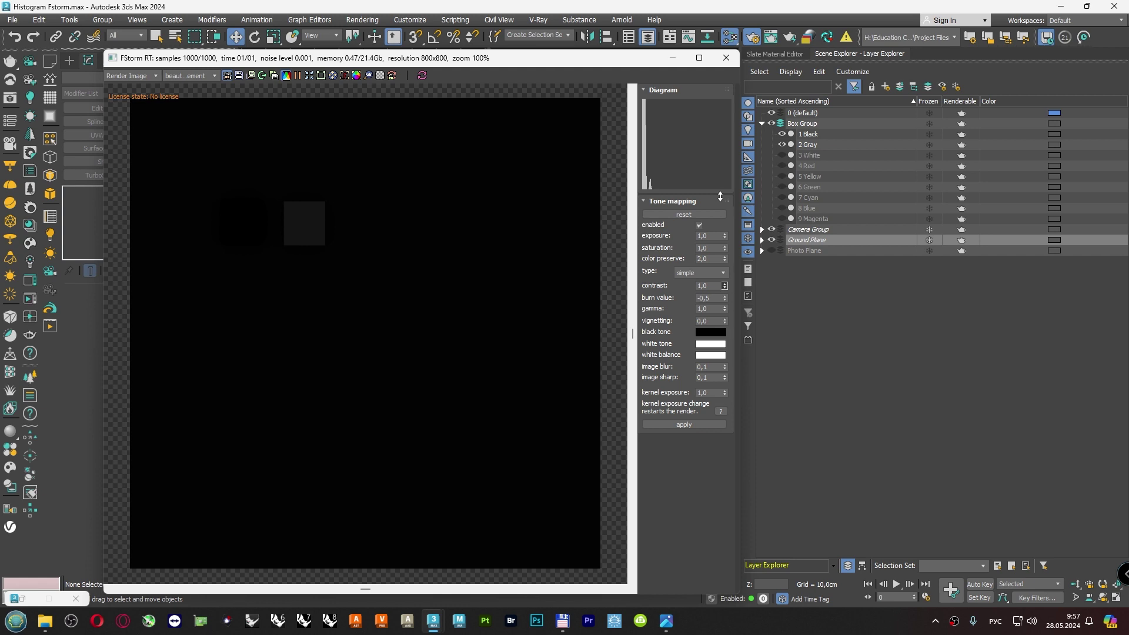
pyautogui.moveTo(720, 195); pyautogui.dragTo(721, 200)
pyautogui.rightClick(726, 285)
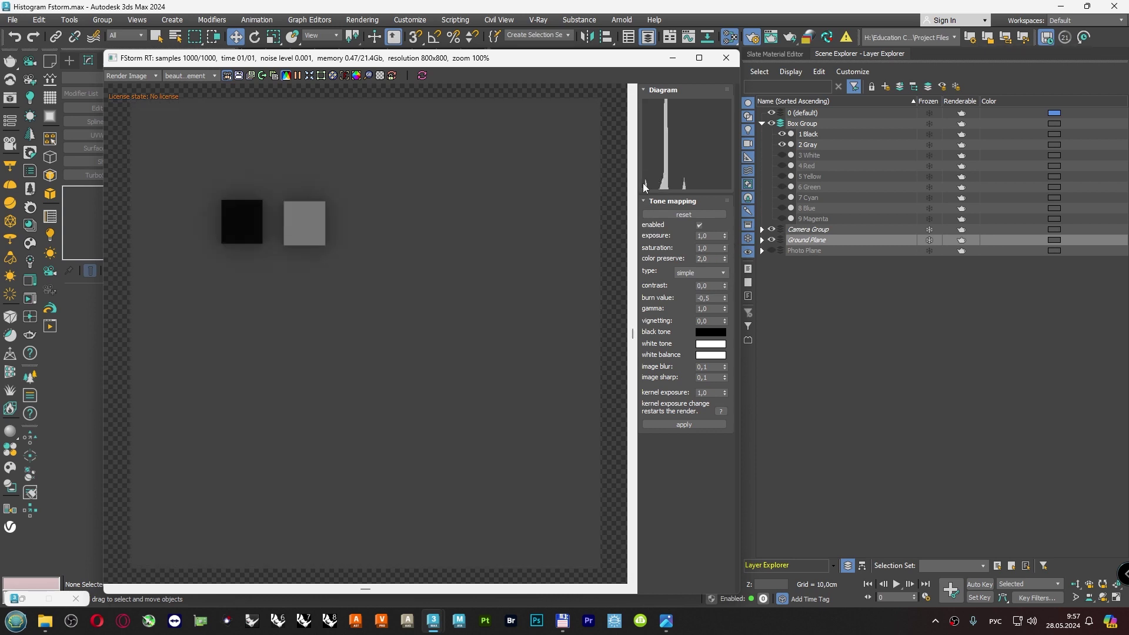
pyautogui.click(726, 284)
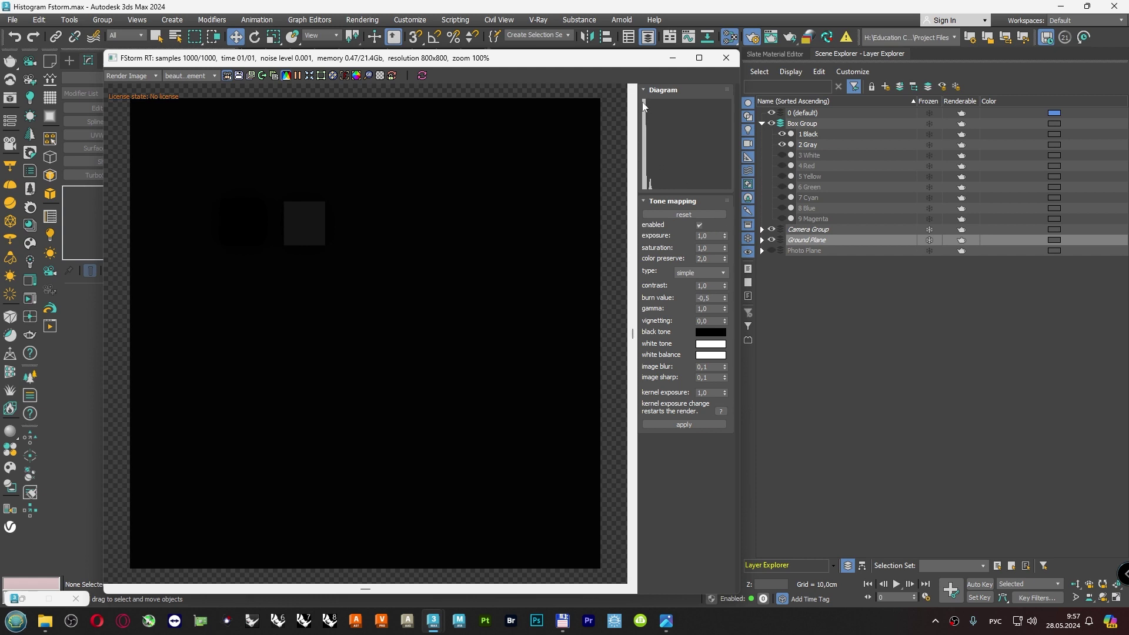
pyautogui.click(724, 287)
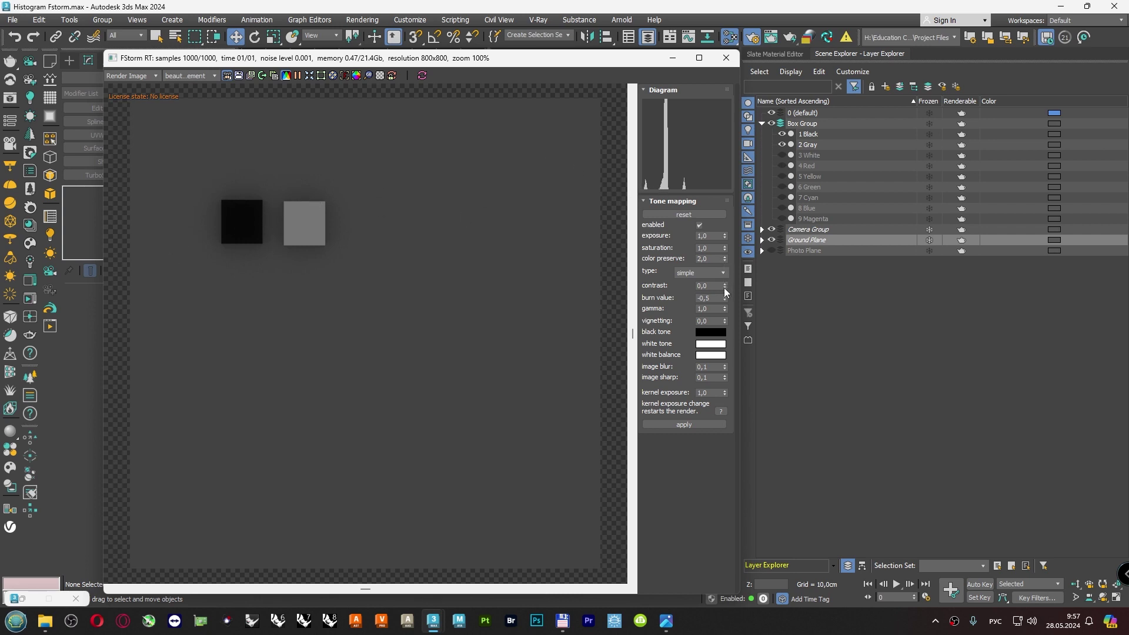
pyautogui.moveTo(724, 287); pyautogui.dragTo(722, 184)
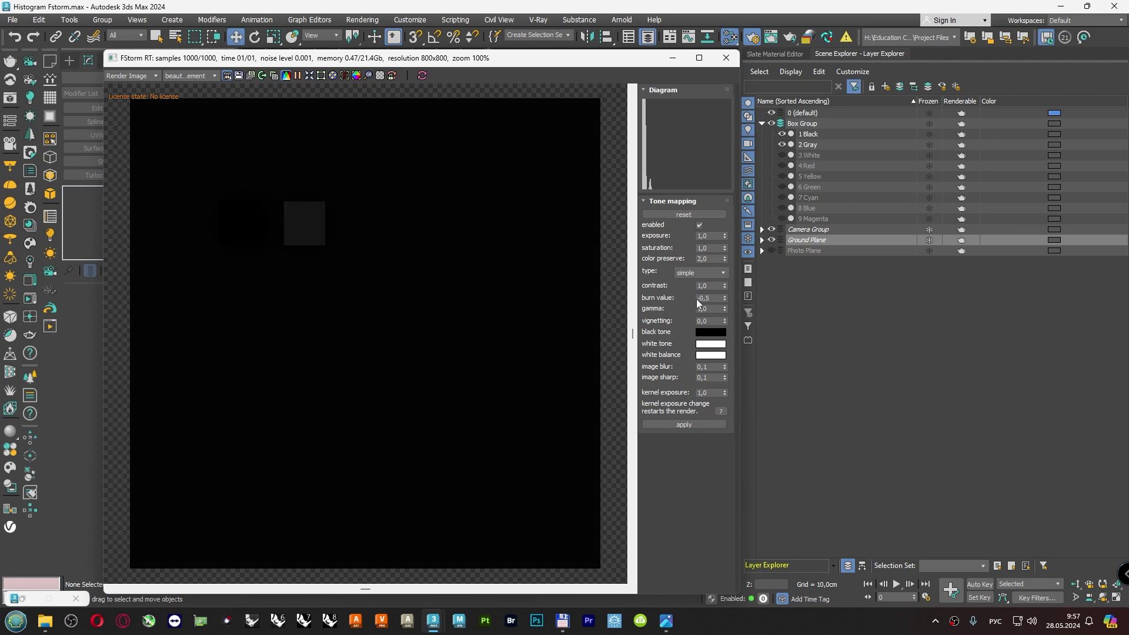
pyautogui.rightClick(725, 286)
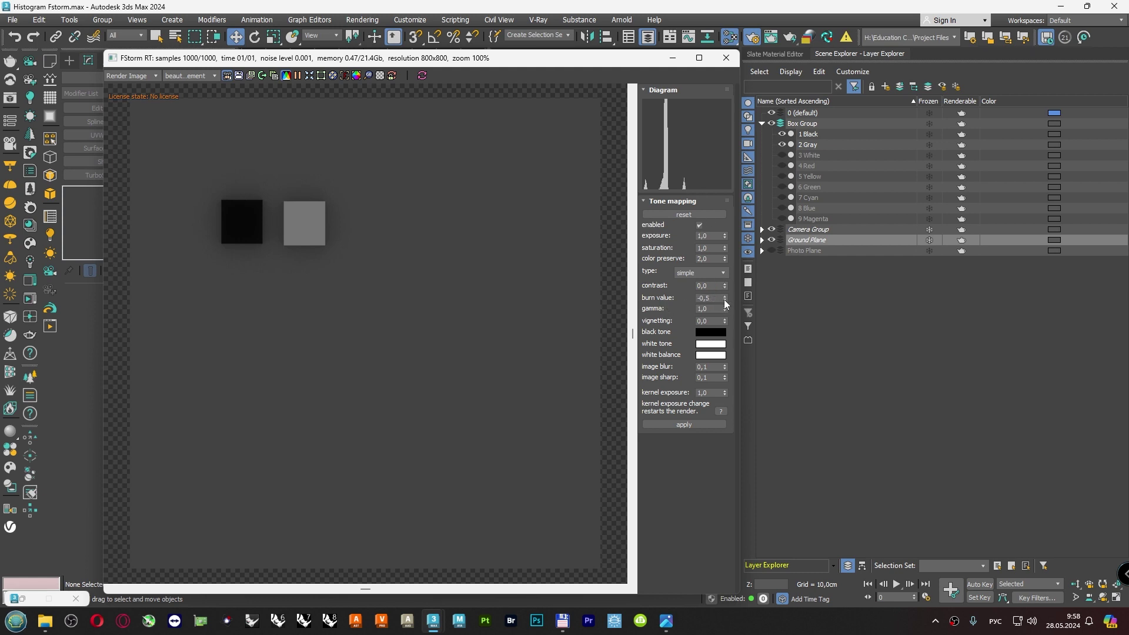
pyautogui.moveTo(725, 298); pyautogui.dragTo(731, 182)
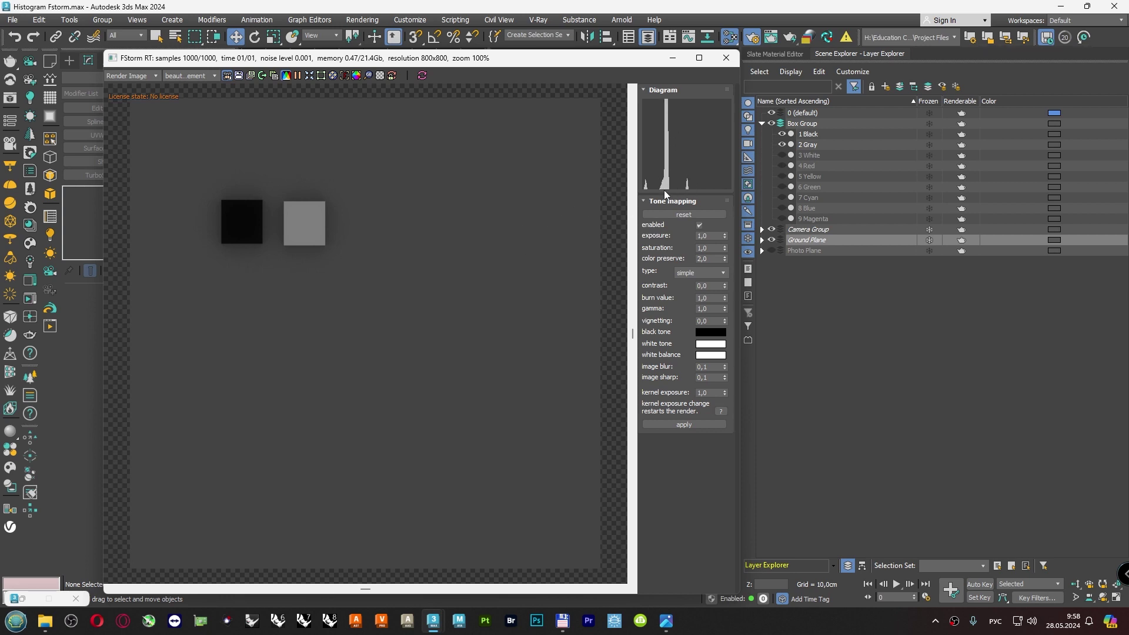
# Show the 3 White box and capture the render and histogram area.
pyautogui.click(782, 154)
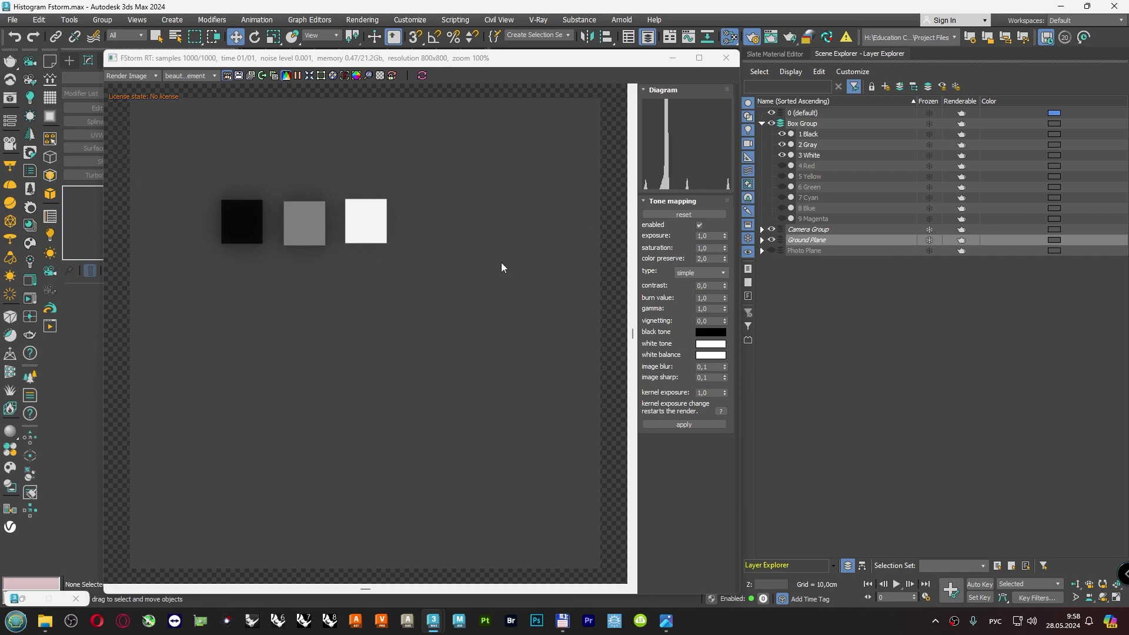
pyautogui.press('super+shift+s')
pyautogui.moveTo(160, 85)
pyautogui.mouseDown()
pyautogui.moveTo(410, 195)
pyautogui.moveTo(737, 402)
pyautogui.mouseUp()
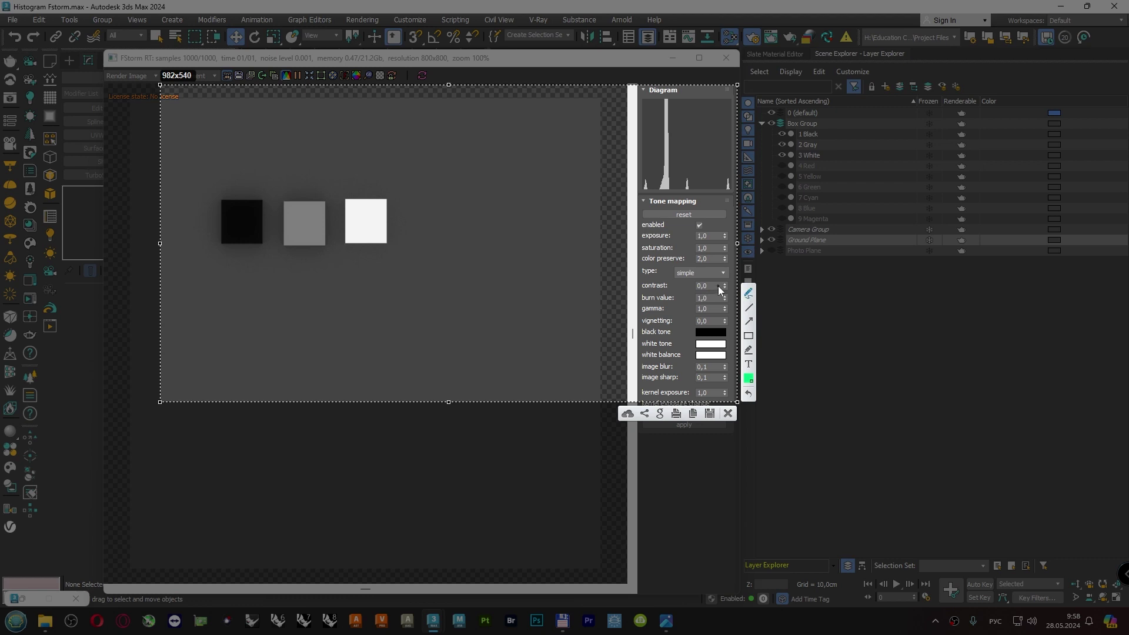
# Draw green arrows from the histogram peaks to the black, gray and white boxes, then clear them.
pyautogui.moveTo(646, 182)
pyautogui.mouseDown()
pyautogui.moveTo(249, 202)
pyautogui.moveTo(253, 183)
pyautogui.moveTo(270, 191)
pyautogui.mouseUp()
pyautogui.moveTo(667, 160)
pyautogui.mouseDown()
pyautogui.moveTo(609, 127)
pyautogui.moveTo(560, 132)
pyautogui.mouseUp()
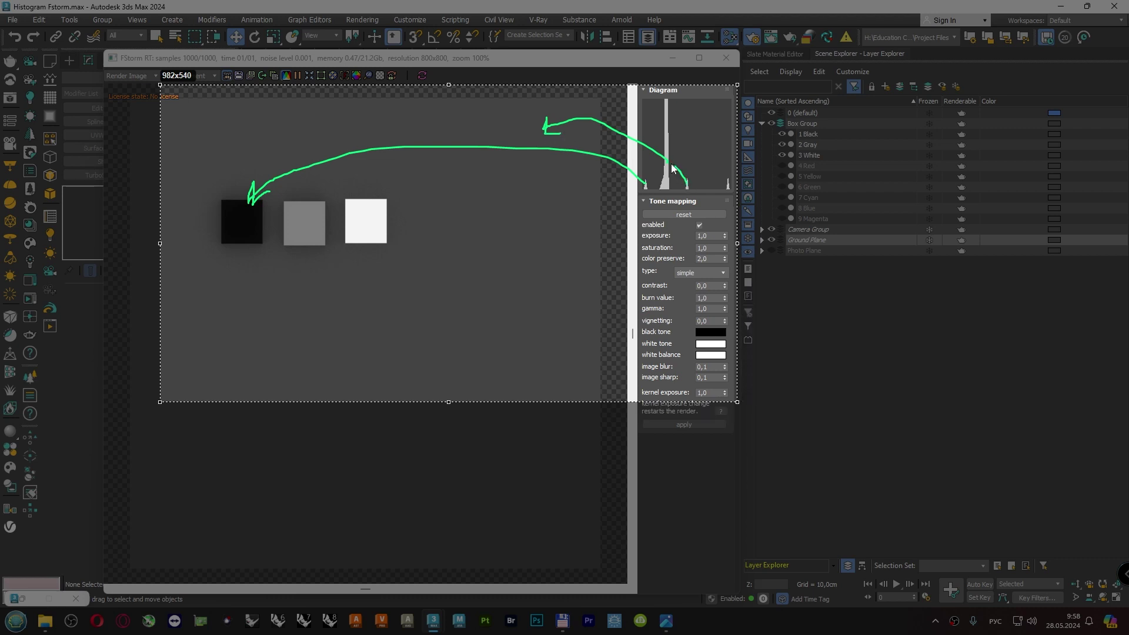
pyautogui.moveTo(687, 187)
pyautogui.mouseDown()
pyautogui.moveTo(328, 200)
pyautogui.moveTo(320, 217)
pyautogui.moveTo(325, 205)
pyautogui.mouseUp()
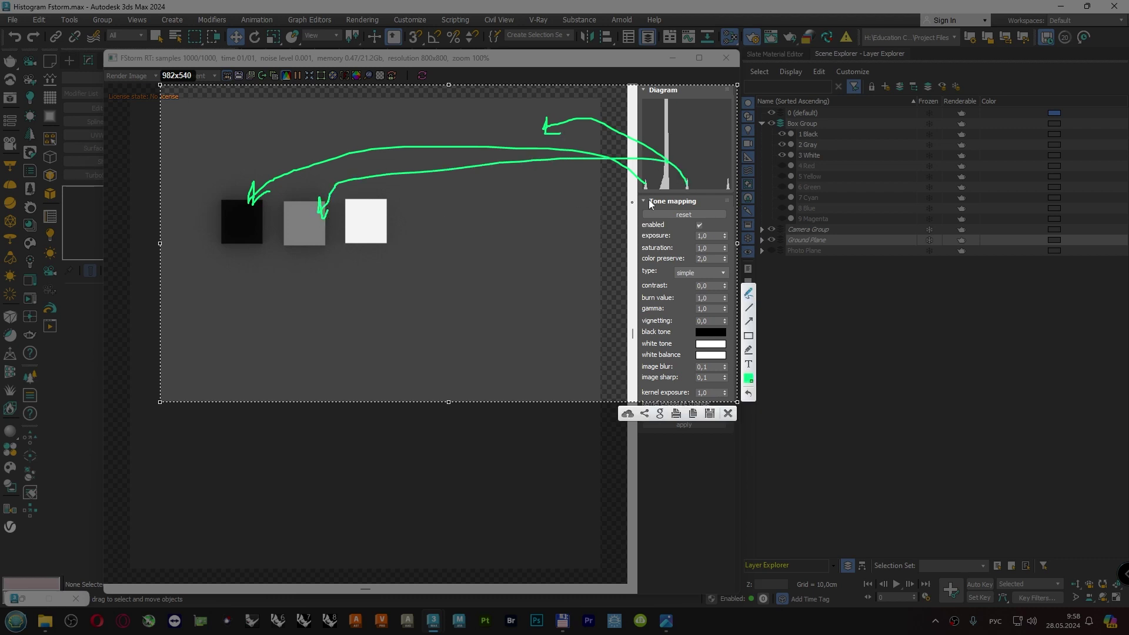
pyautogui.moveTo(727, 187)
pyautogui.mouseDown()
pyautogui.moveTo(383, 210)
pyautogui.moveTo(383, 225)
pyautogui.mouseUp()
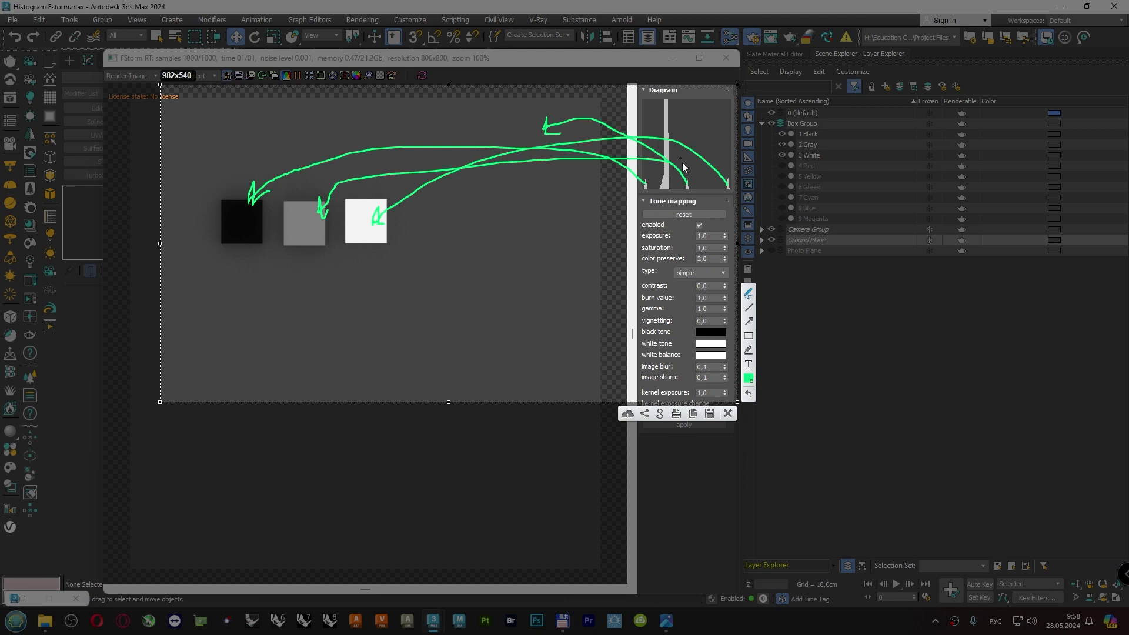
pyautogui.click(728, 412)
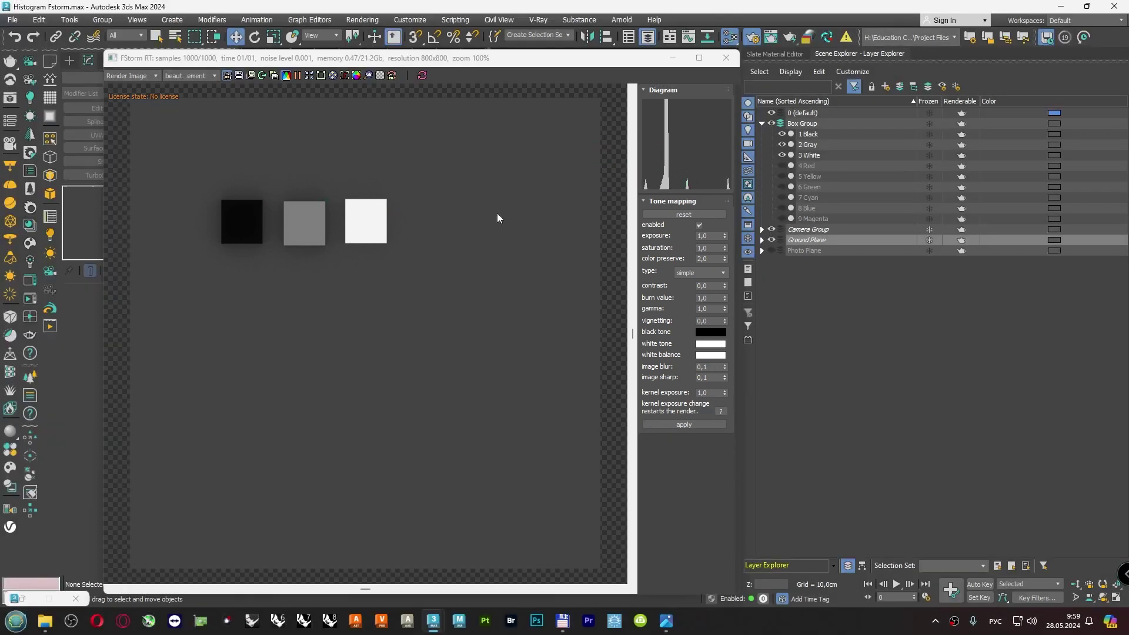
# Reset and restore burn value 1,0, probe the white square's pixels, and bring up the Slate Material Editor.
pyautogui.rightClick(725, 298)
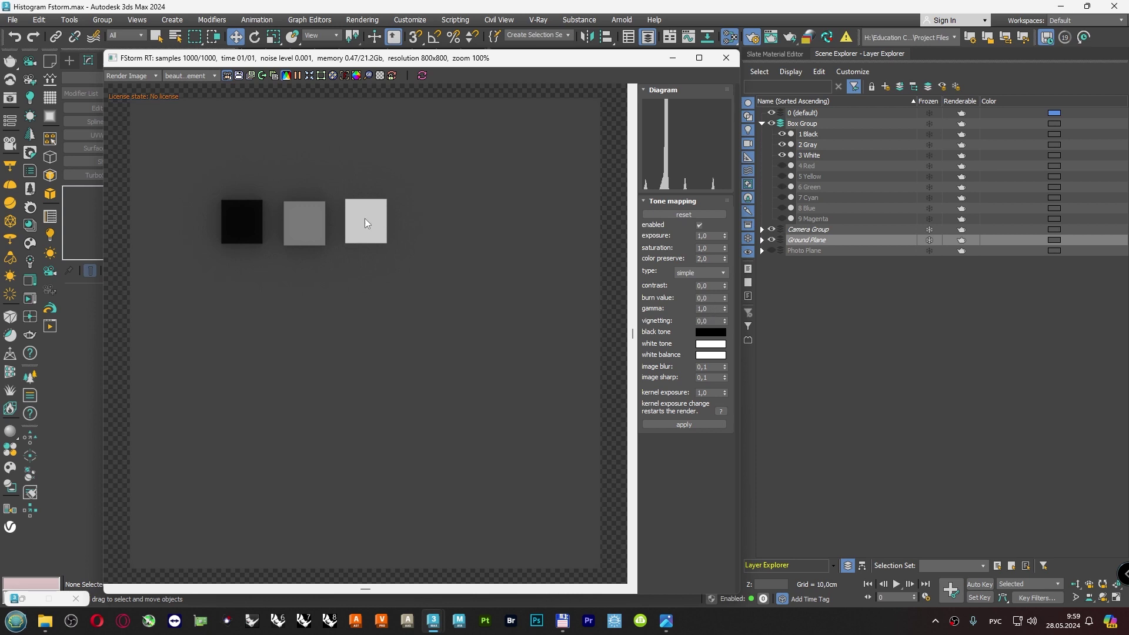
pyautogui.rightClick(725, 298)
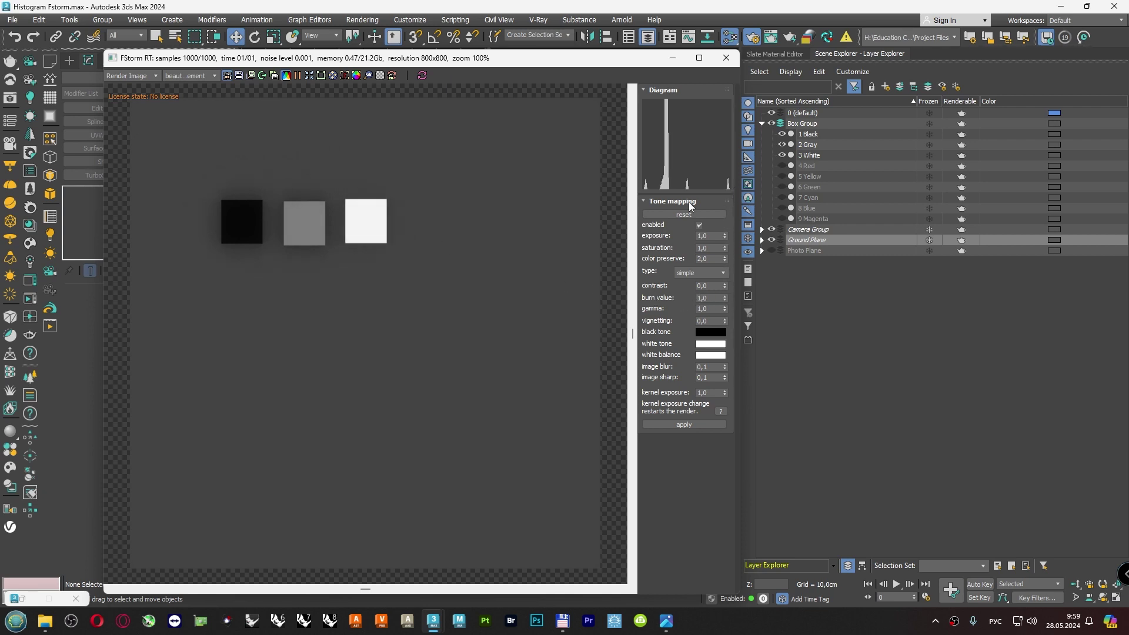
pyautogui.click(367, 223)
pyautogui.moveTo(366, 222); pyautogui.dragTo(364, 218)
pyautogui.click(786, 54)
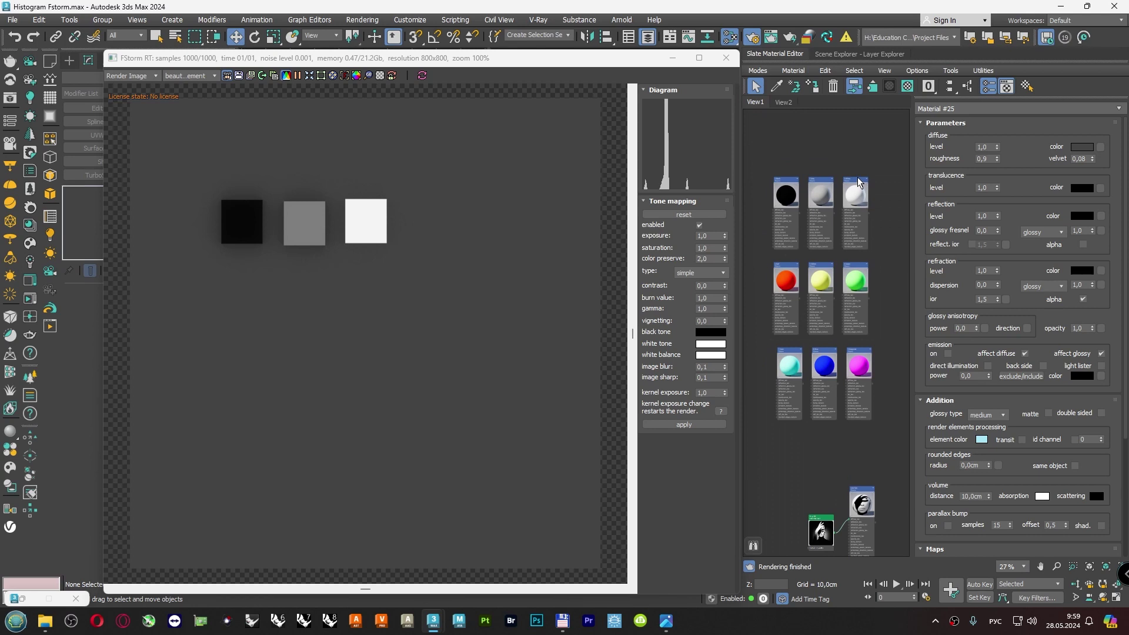
pyautogui.click(858, 178)
pyautogui.click(1082, 147)
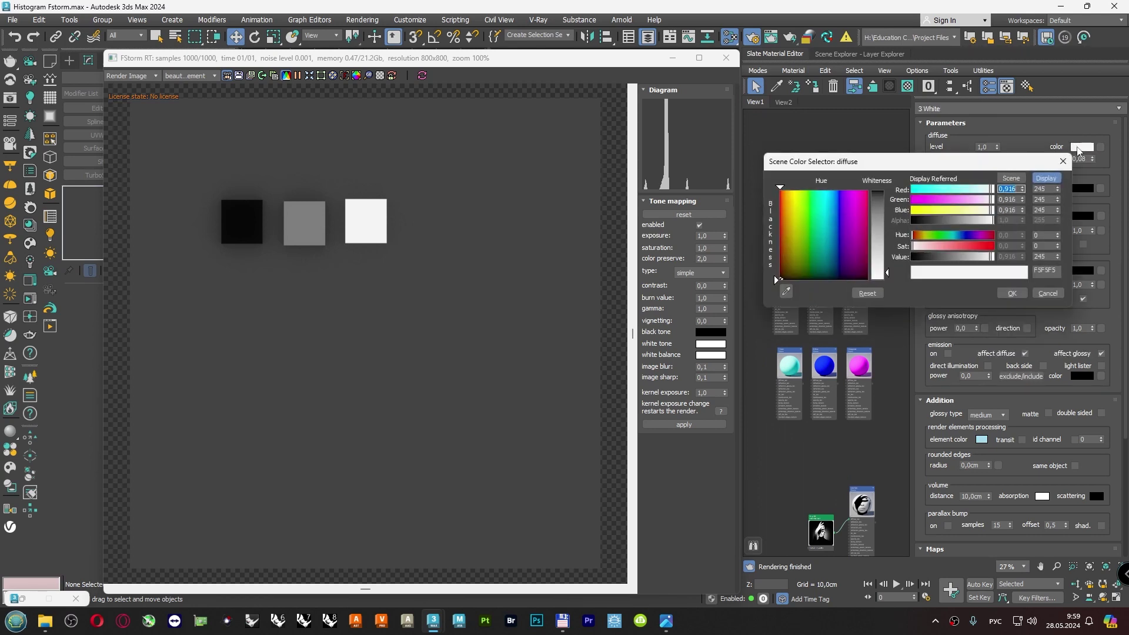
pyautogui.click(1012, 293)
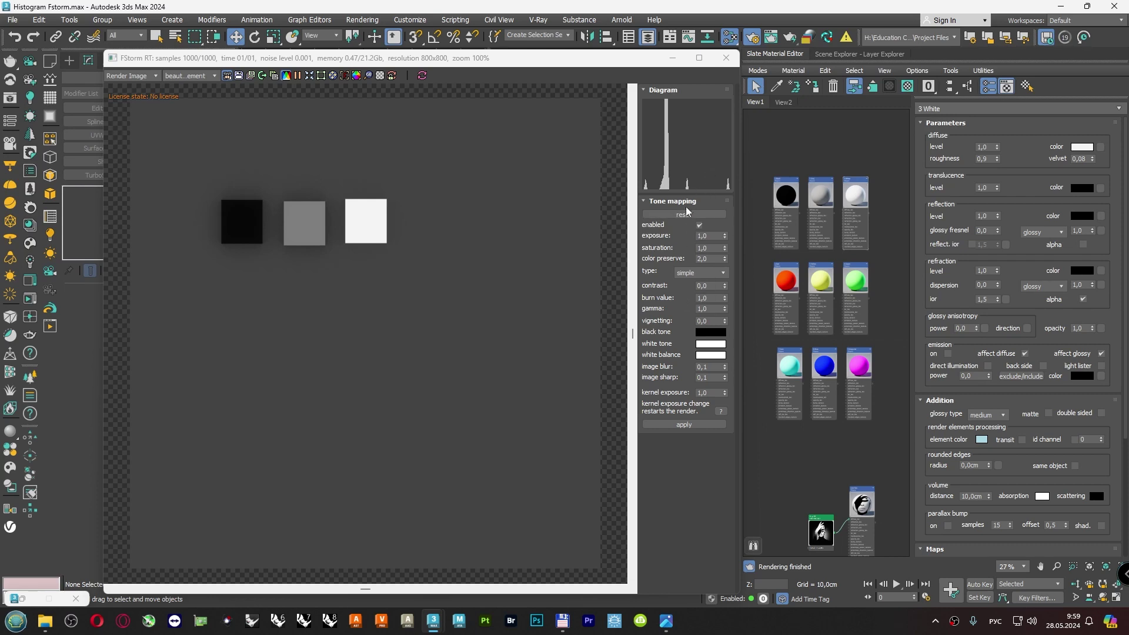
pyautogui.click(243, 225)
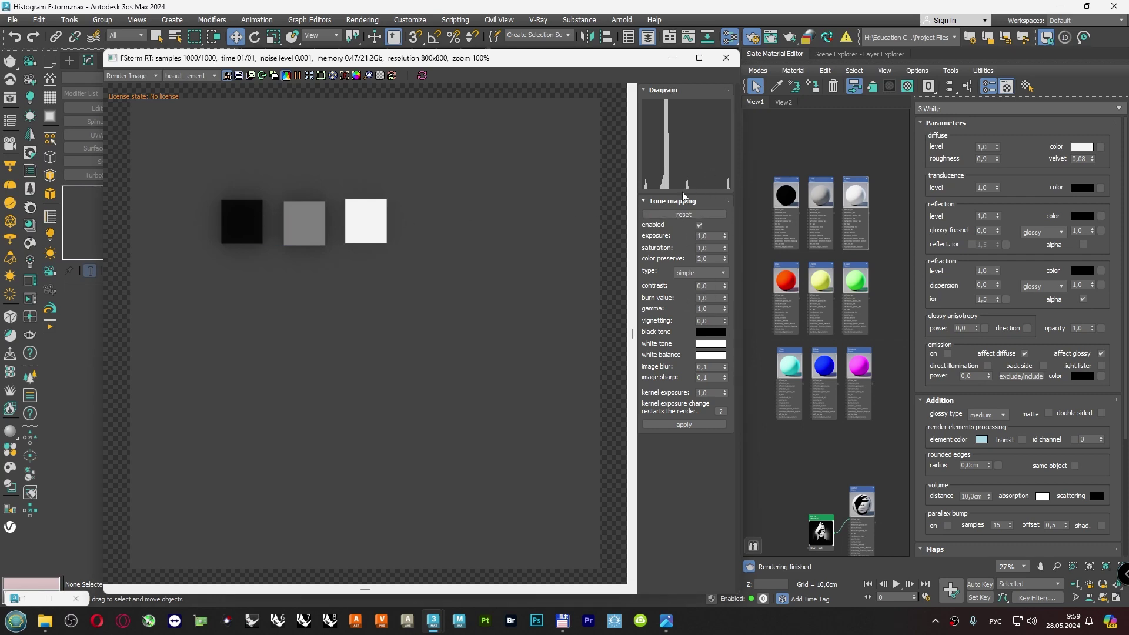
pyautogui.click(787, 184)
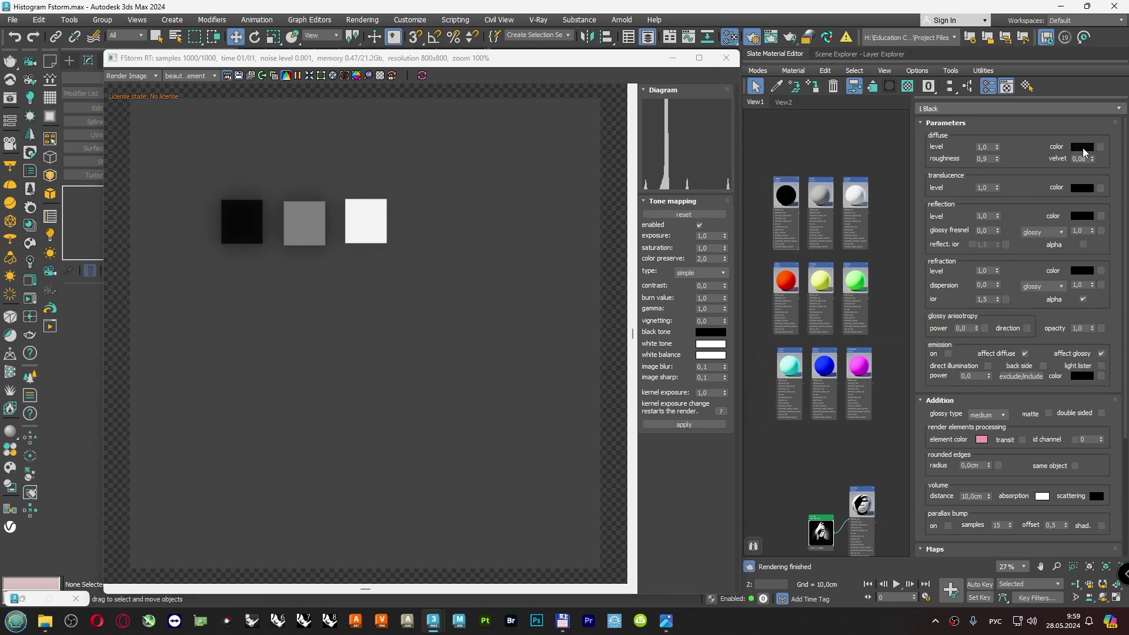
pyautogui.click(1081, 147)
pyautogui.click(1026, 293)
pyautogui.click(236, 232)
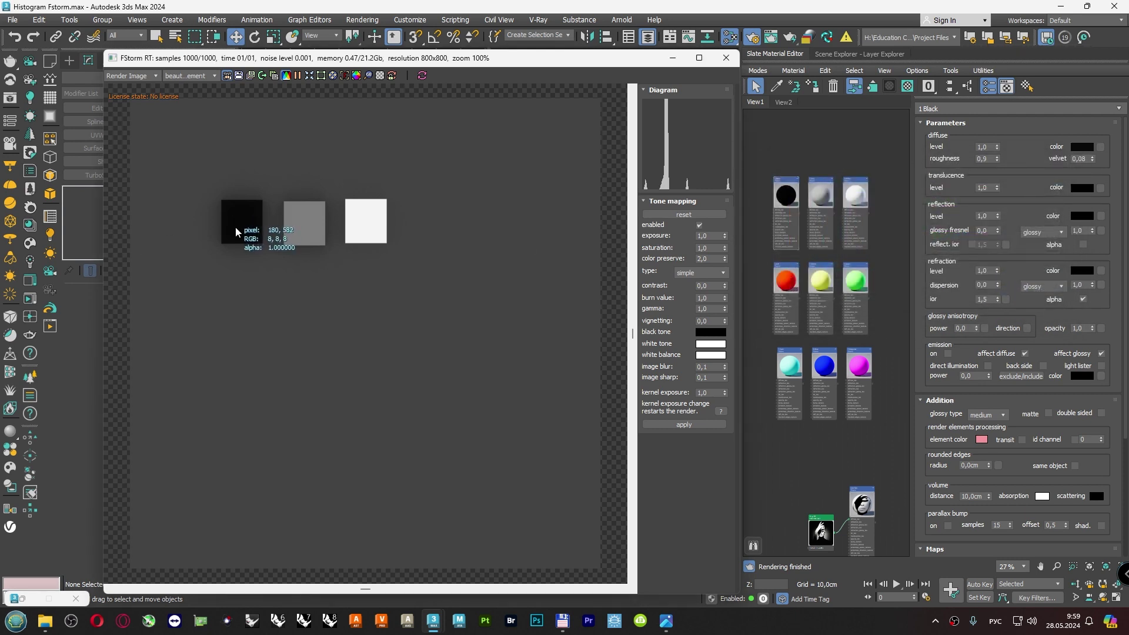
pyautogui.doubleClick(829, 184)
pyautogui.click(1081, 147)
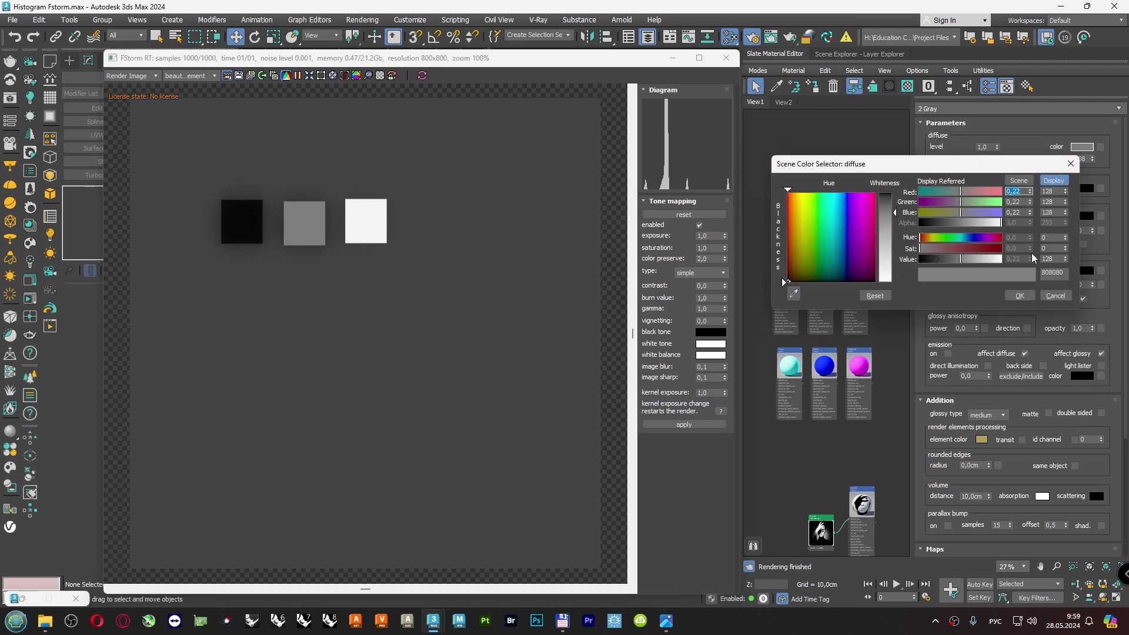
pyautogui.click(1027, 295)
pyautogui.click(302, 223)
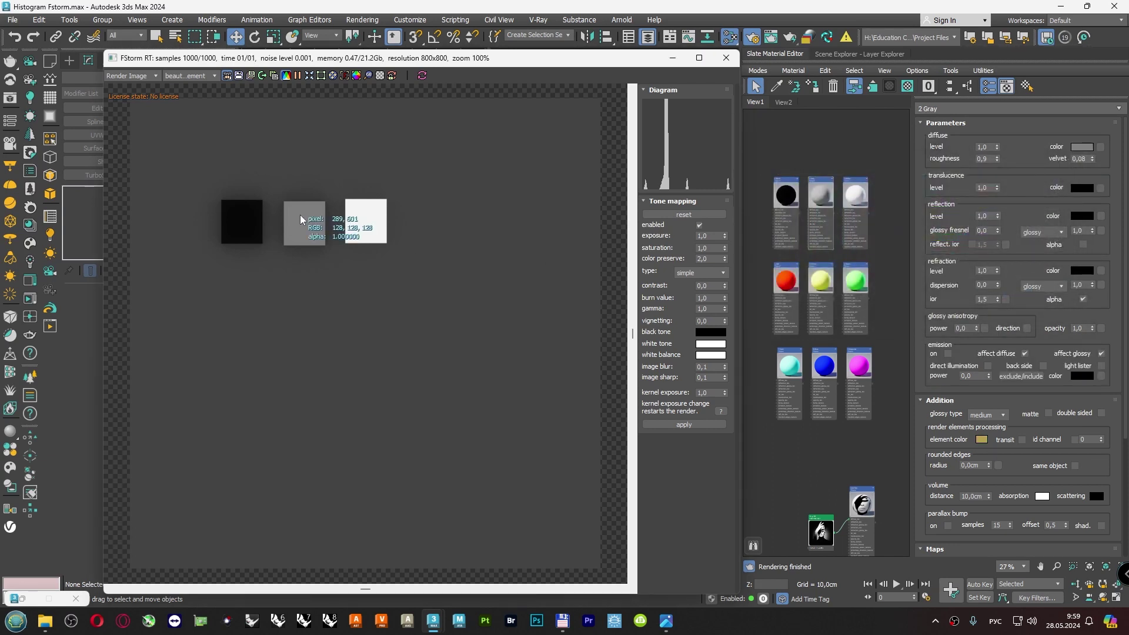
pyautogui.doubleClick(857, 191)
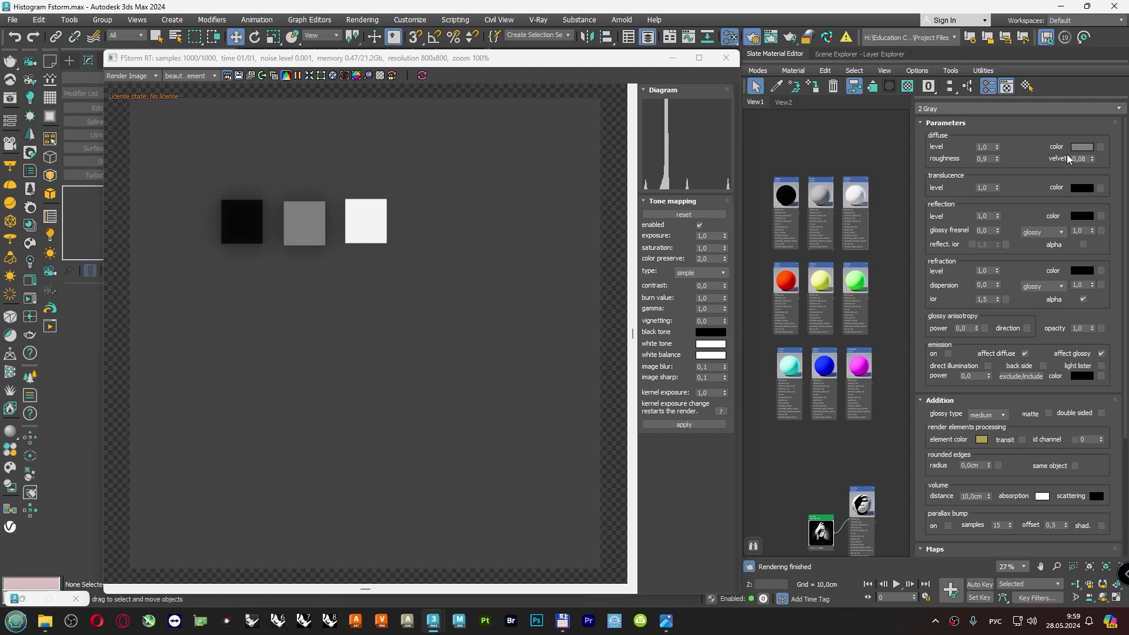
pyautogui.rightClick(1078, 151)
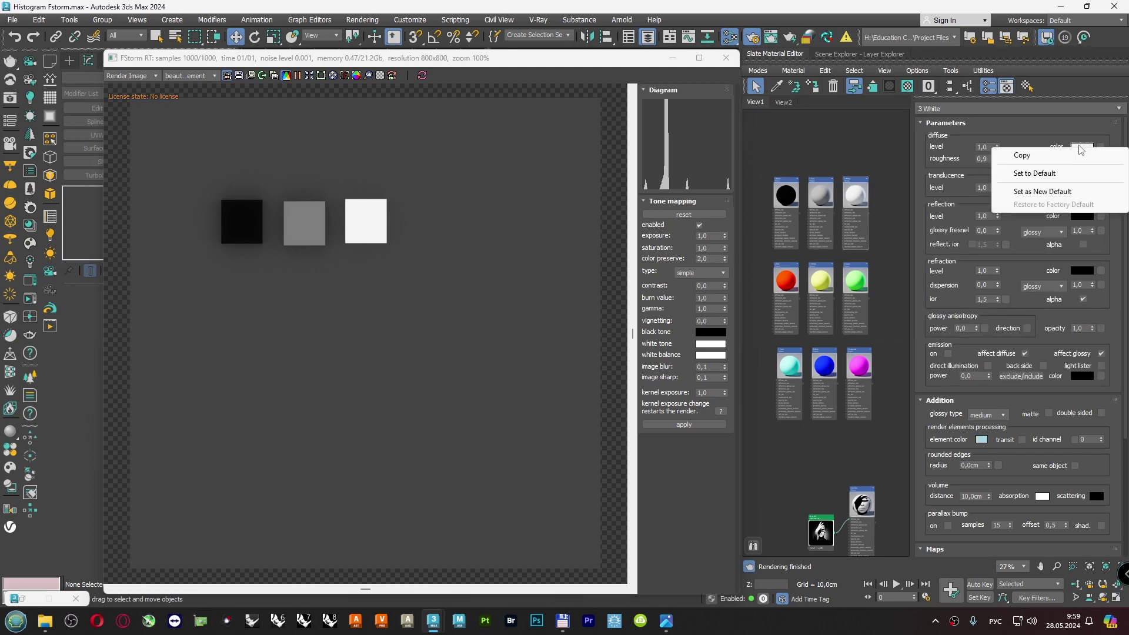
pyautogui.click(1081, 149)
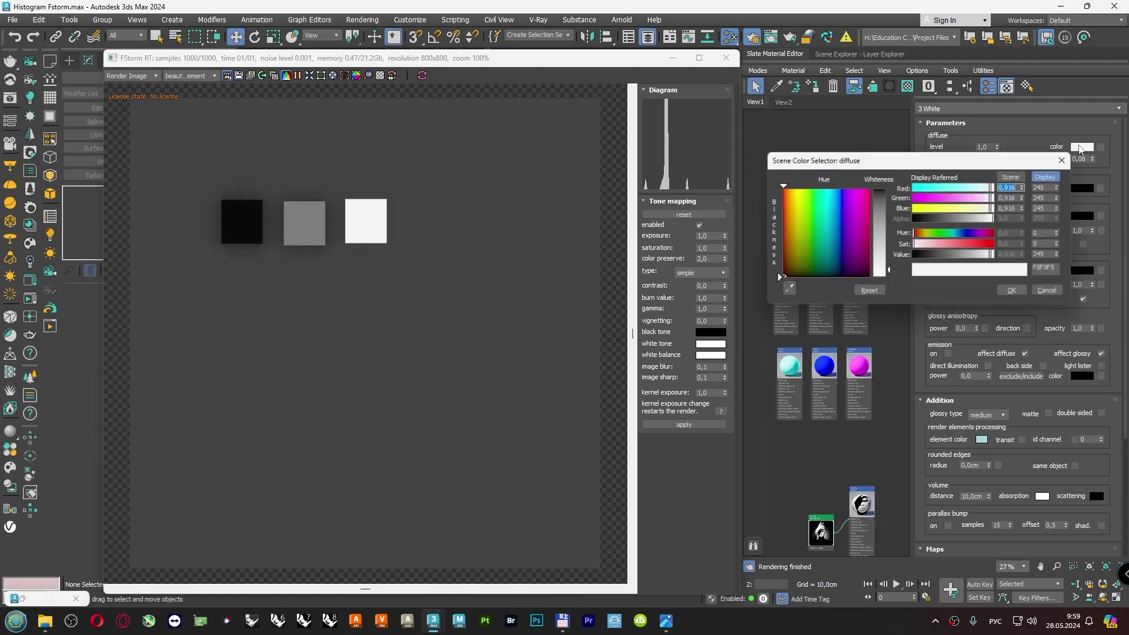
pyautogui.click(1013, 292)
pyautogui.moveTo(365, 221)
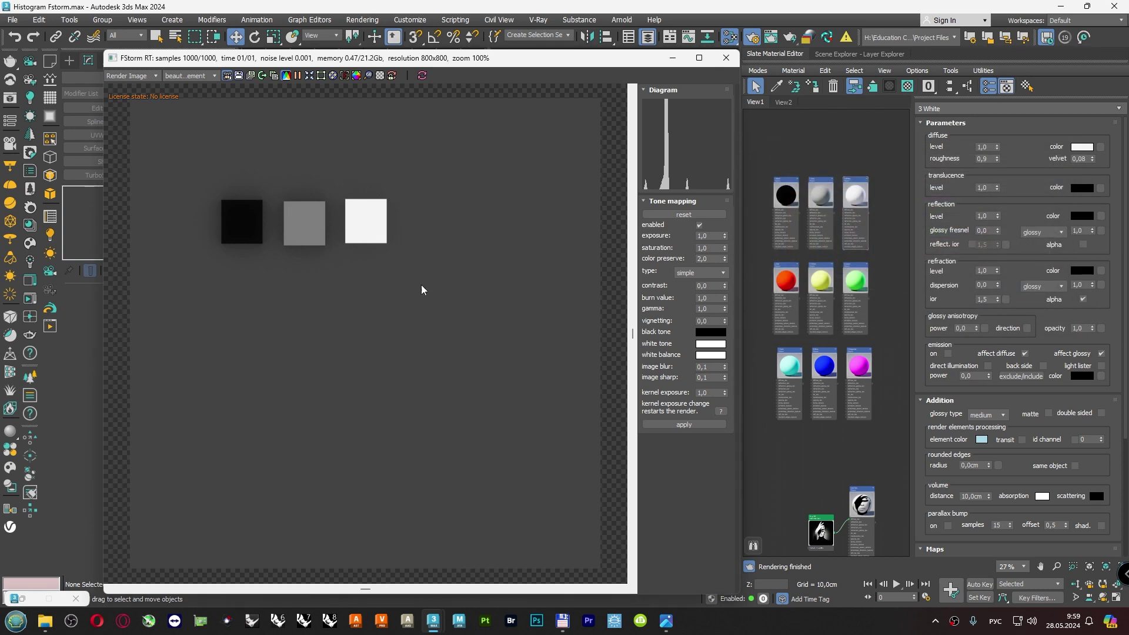
pyautogui.doubleClick(703, 286)
pyautogui.click(684, 275)
pyautogui.click(689, 298)
pyautogui.click(683, 273)
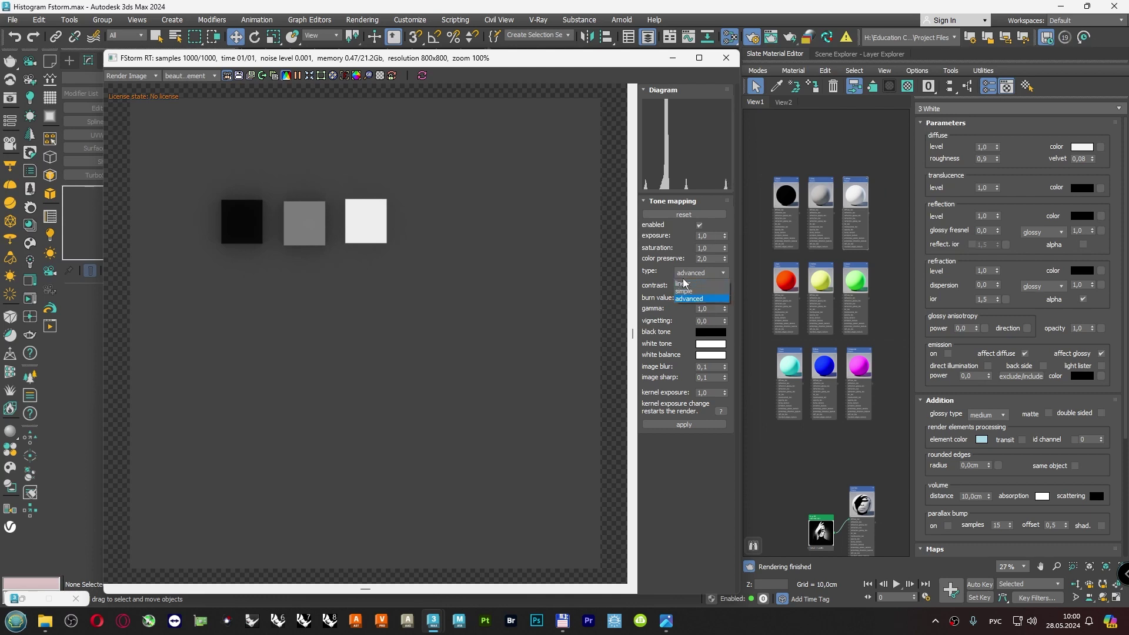
pyautogui.click(685, 292)
pyautogui.click(691, 274)
pyautogui.click(684, 298)
pyautogui.click(685, 274)
pyautogui.click(684, 286)
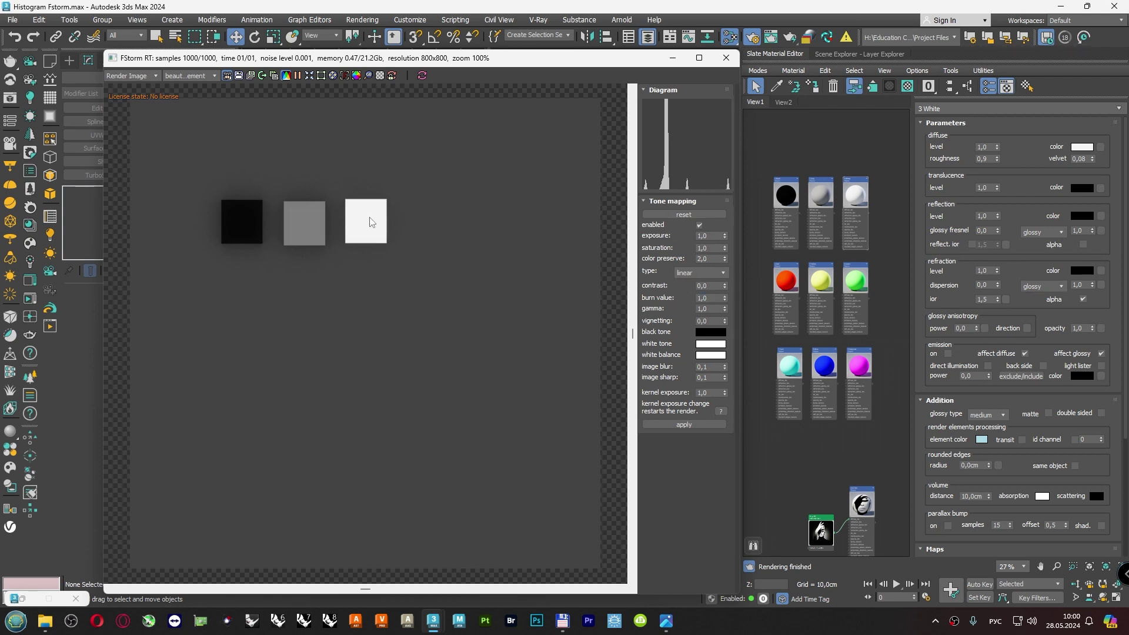
pyautogui.click(697, 274)
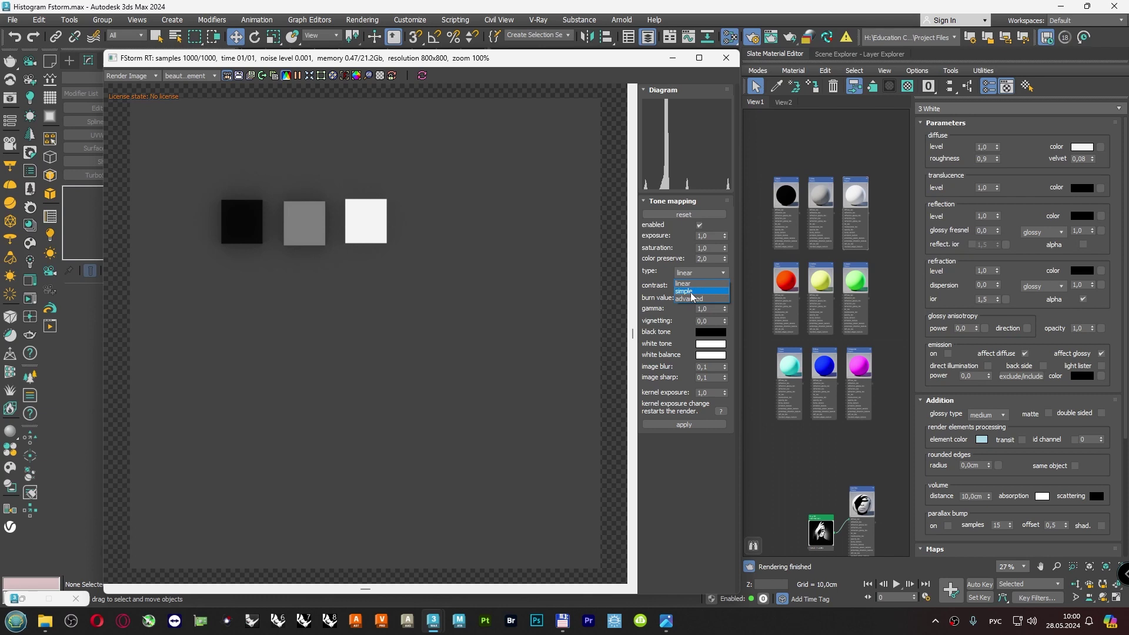
pyautogui.click(691, 292)
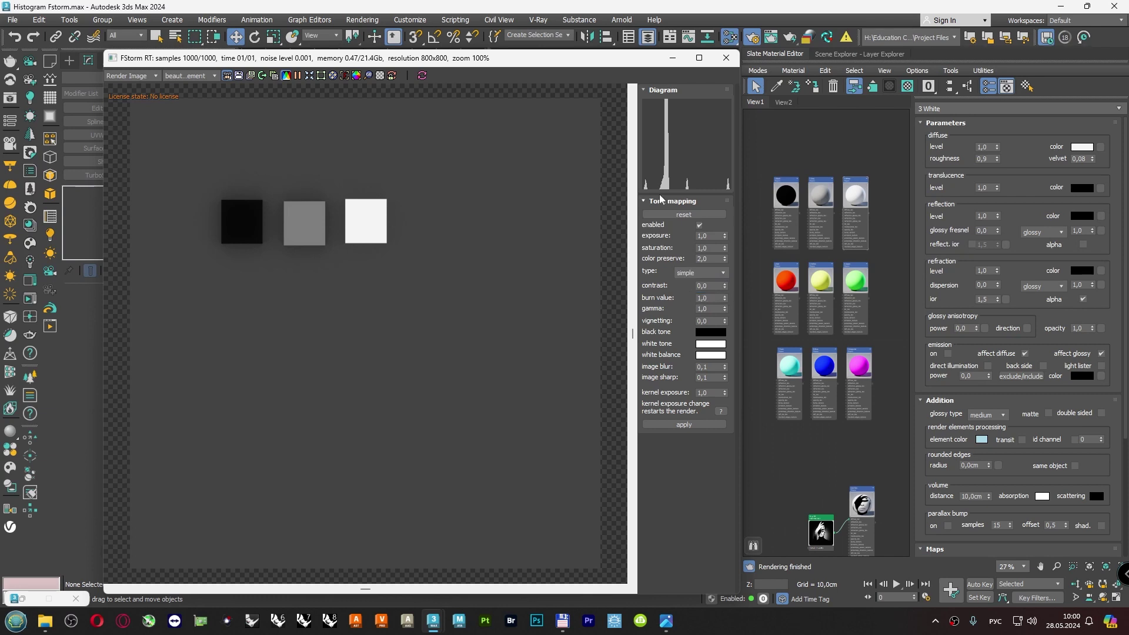
# Arrange the Black, Gray and White material nodes in one row near the top of the canvas.
pyautogui.moveTo(782, 187); pyautogui.dragTo(771, 137)
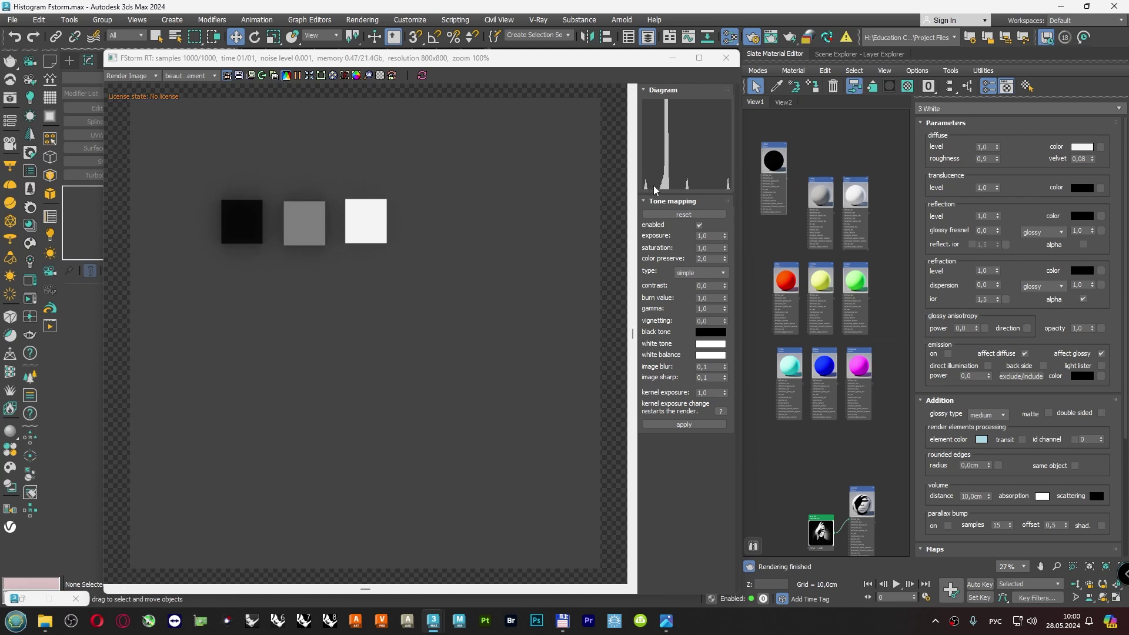
pyautogui.moveTo(831, 186); pyautogui.dragTo(816, 151)
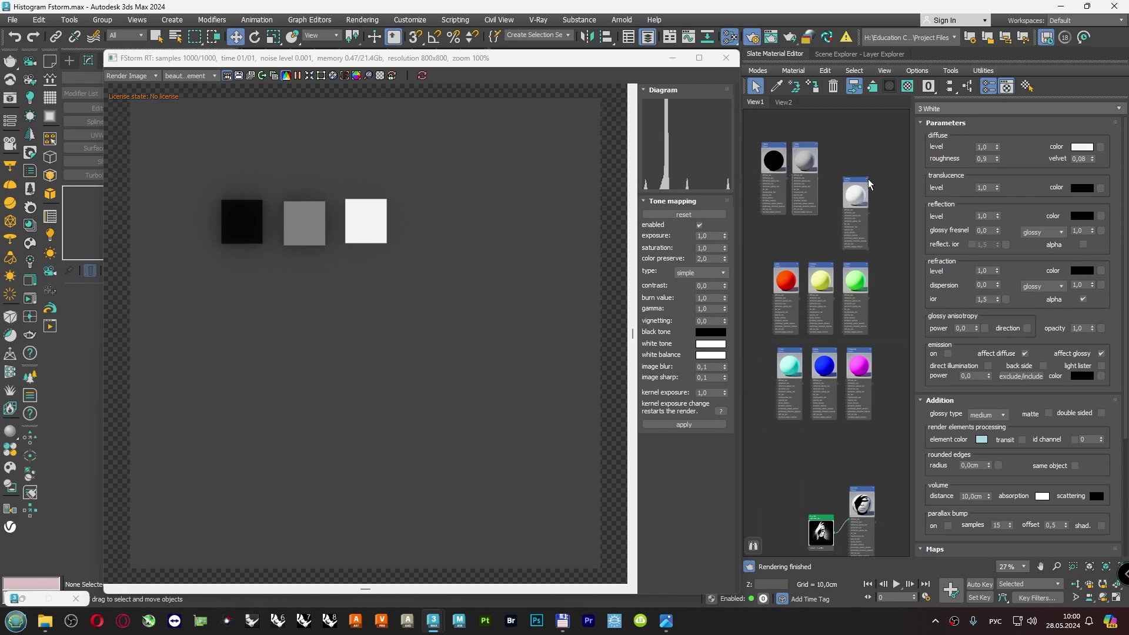
pyautogui.moveTo(869, 183); pyautogui.dragTo(847, 148)
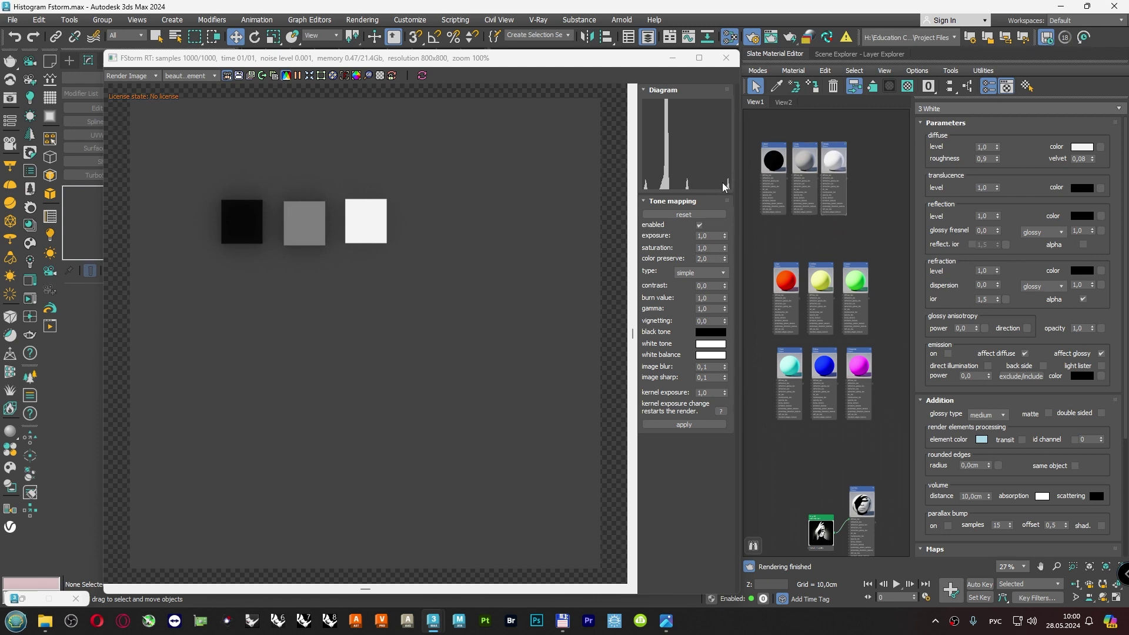
pyautogui.scroll(-2, 792, 234)
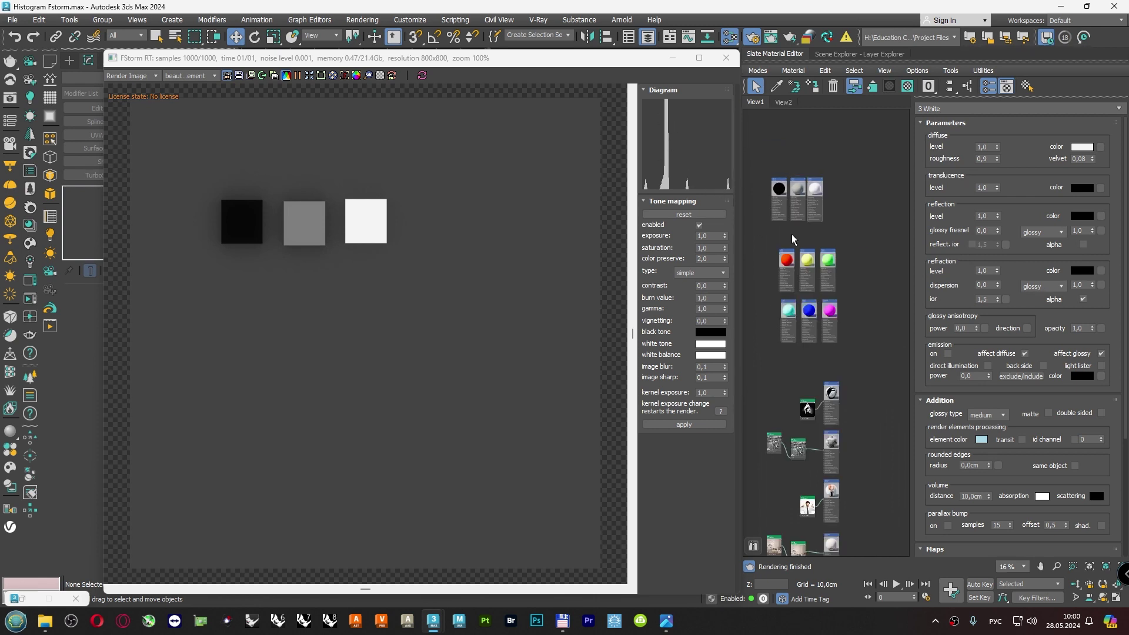
pyautogui.scroll(-2, 789, 259)
pyautogui.moveTo(793, 253); pyautogui.dragTo(802, 214)
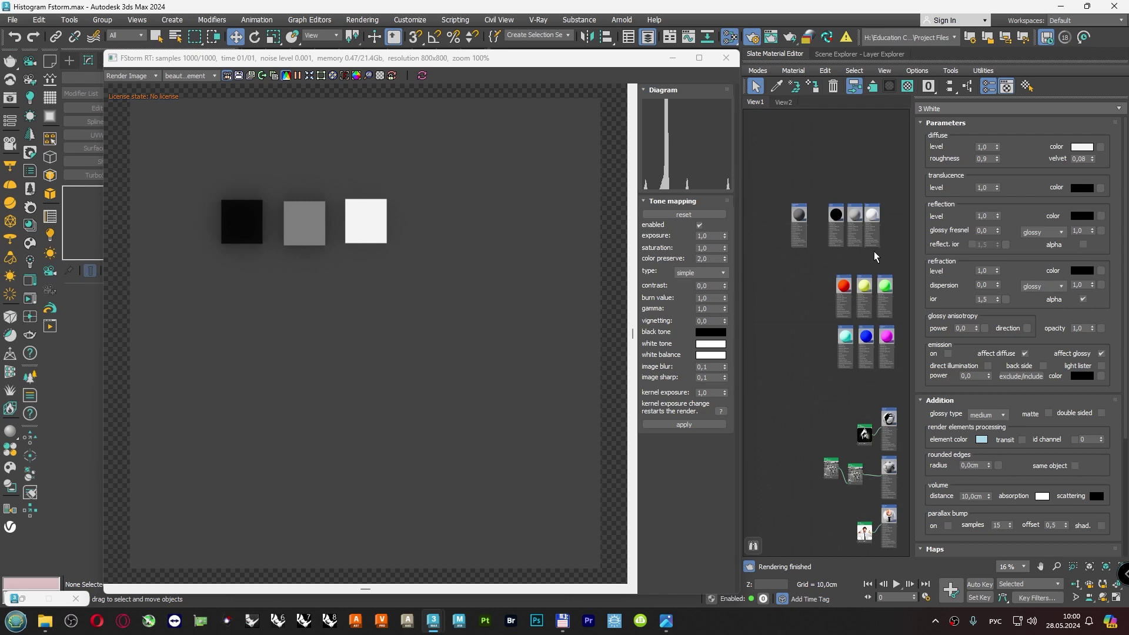
pyautogui.moveTo(874, 252); pyautogui.dragTo(760, 194)
pyautogui.moveTo(874, 216); pyautogui.dragTo(872, 139)
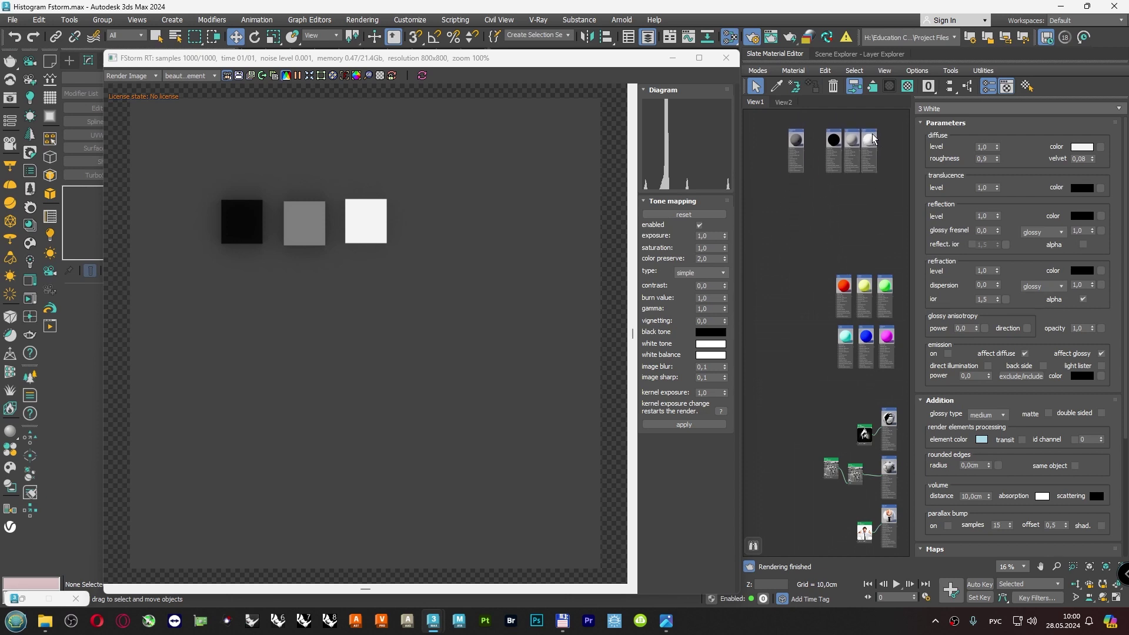
pyautogui.click(838, 111)
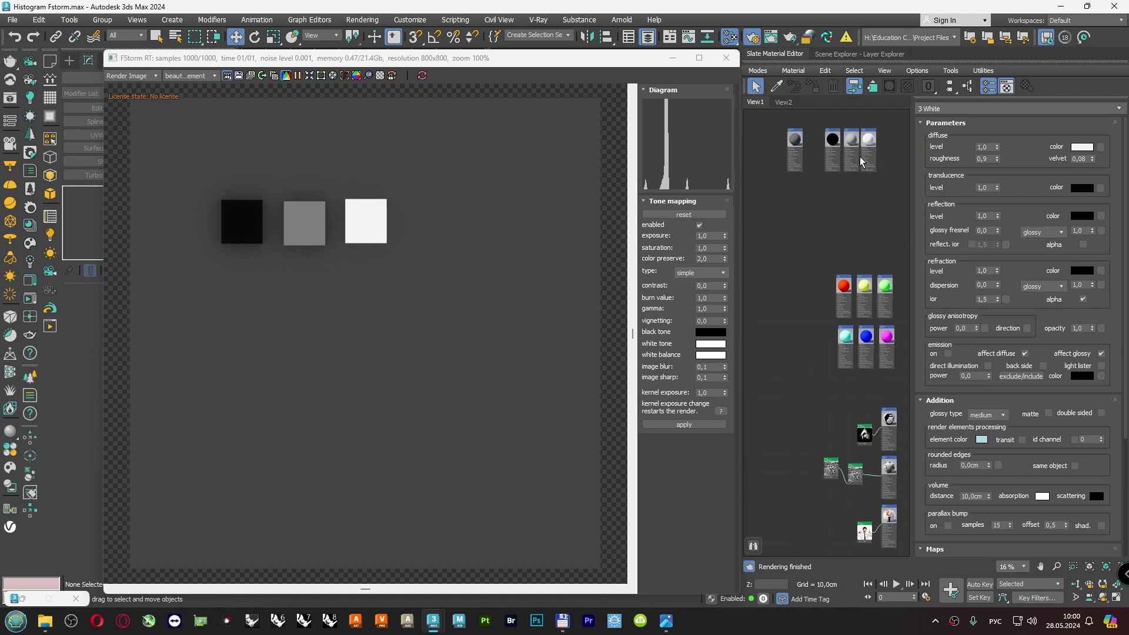
# Hide the 2 Gray and 3 White layers and open the 4 Red material's parameters.
pyautogui.click(826, 55)
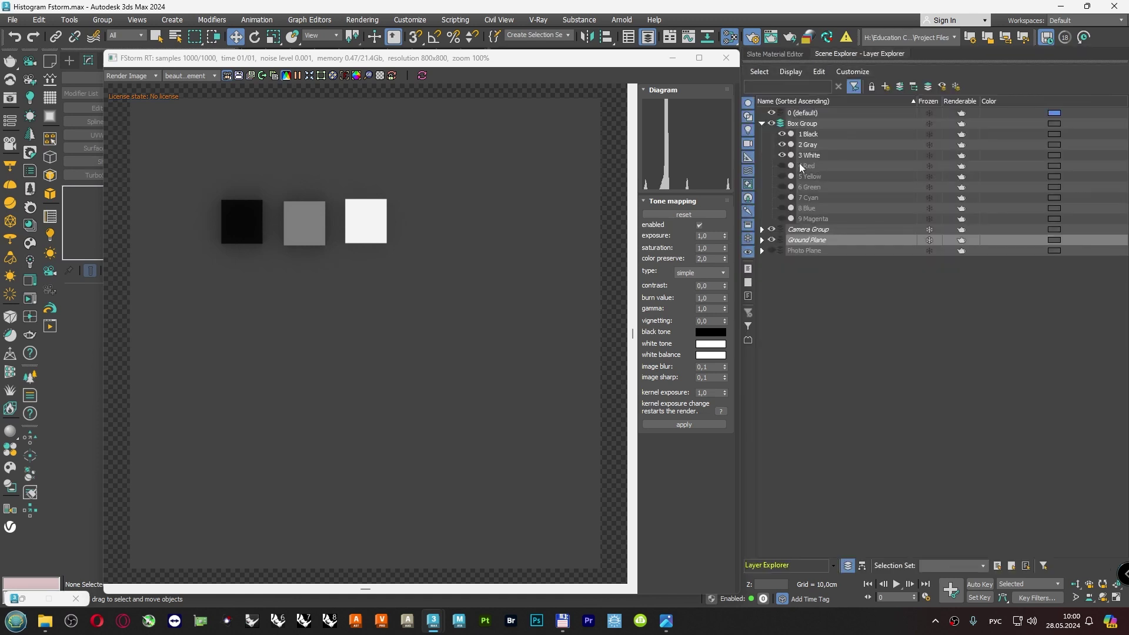
pyautogui.click(782, 145)
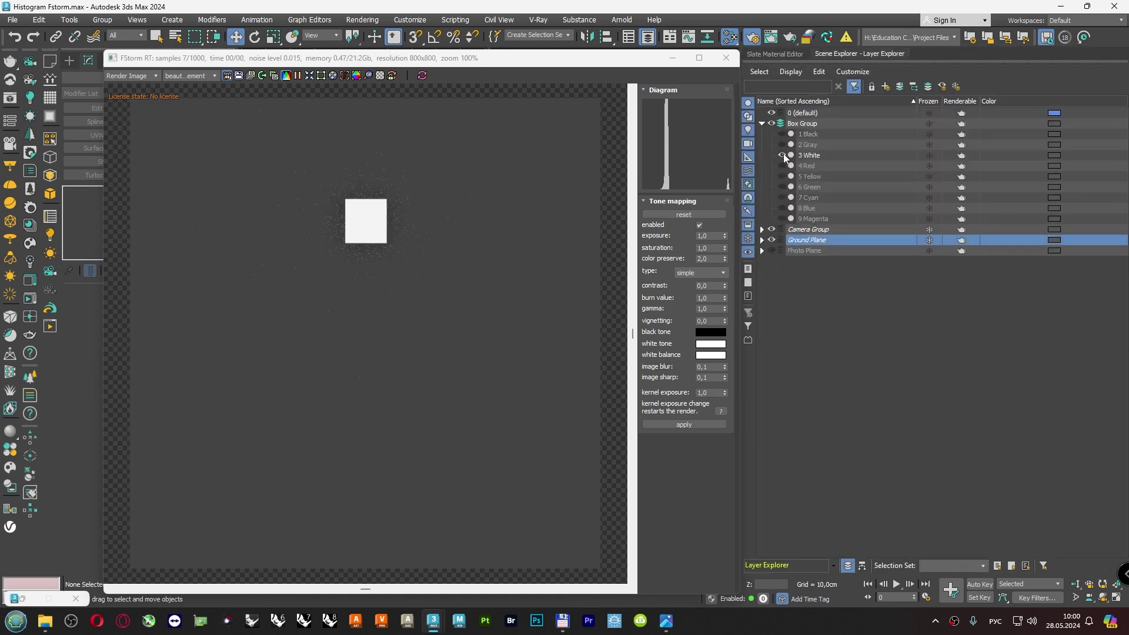
pyautogui.click(782, 155)
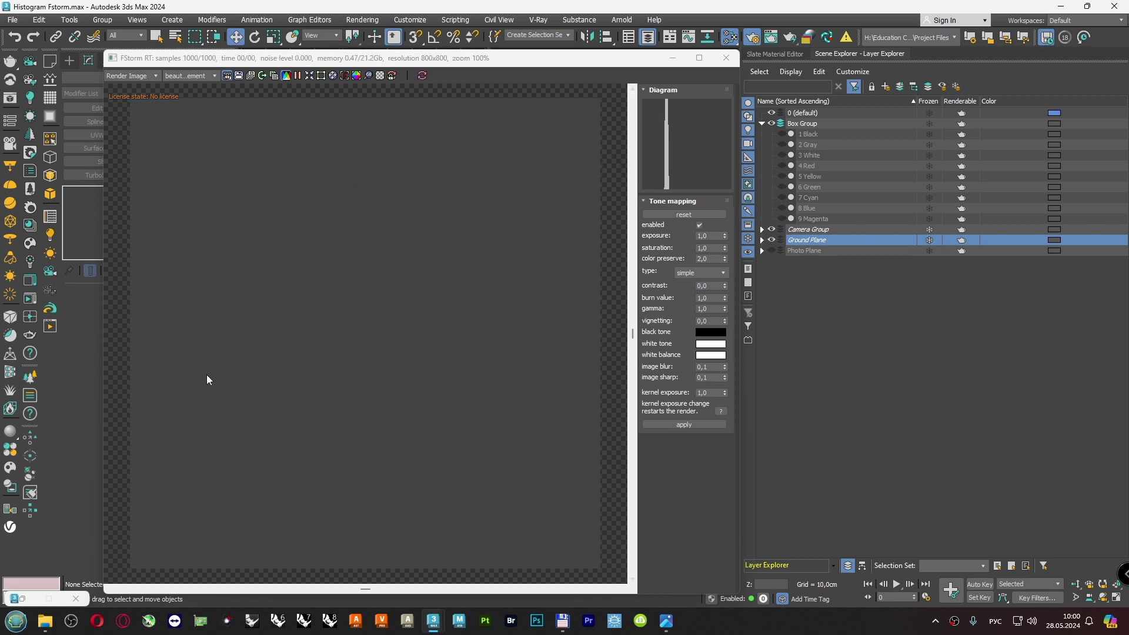
pyautogui.click(793, 56)
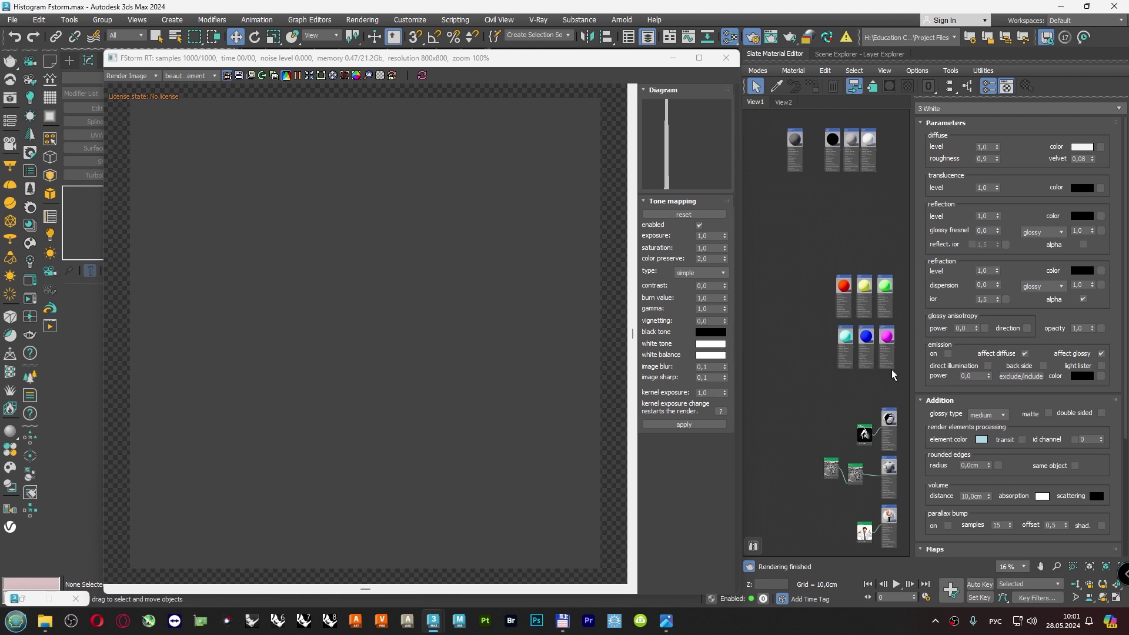
pyautogui.moveTo(891, 371)
pyautogui.mouseDown()
pyautogui.moveTo(822, 282)
pyautogui.moveTo(856, 245)
pyautogui.mouseUp()
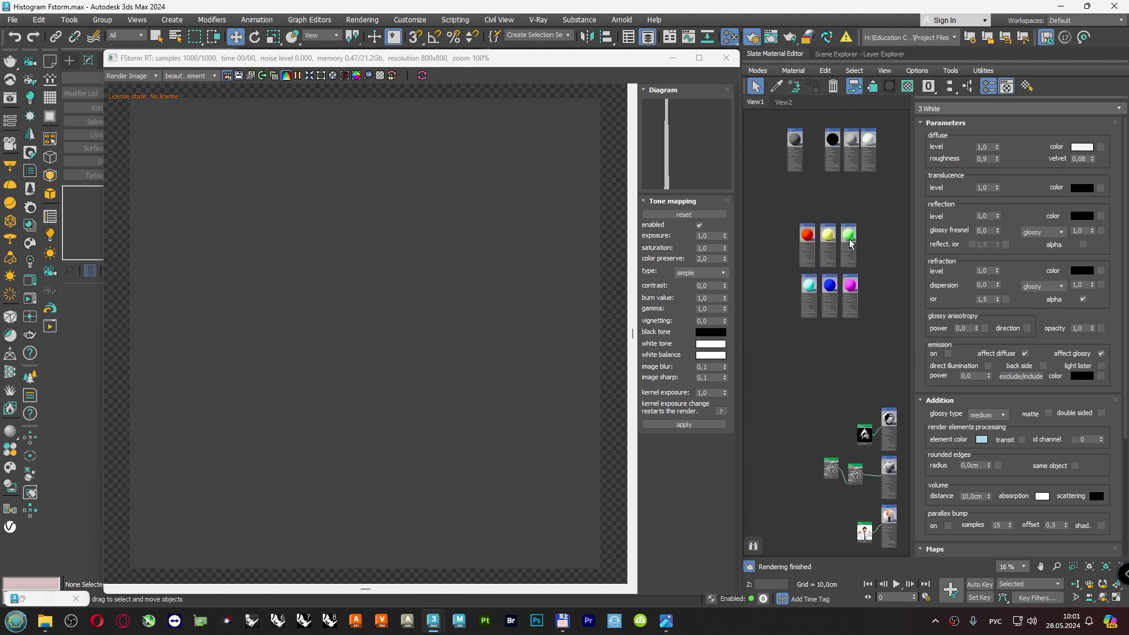
pyautogui.doubleClick(814, 235)
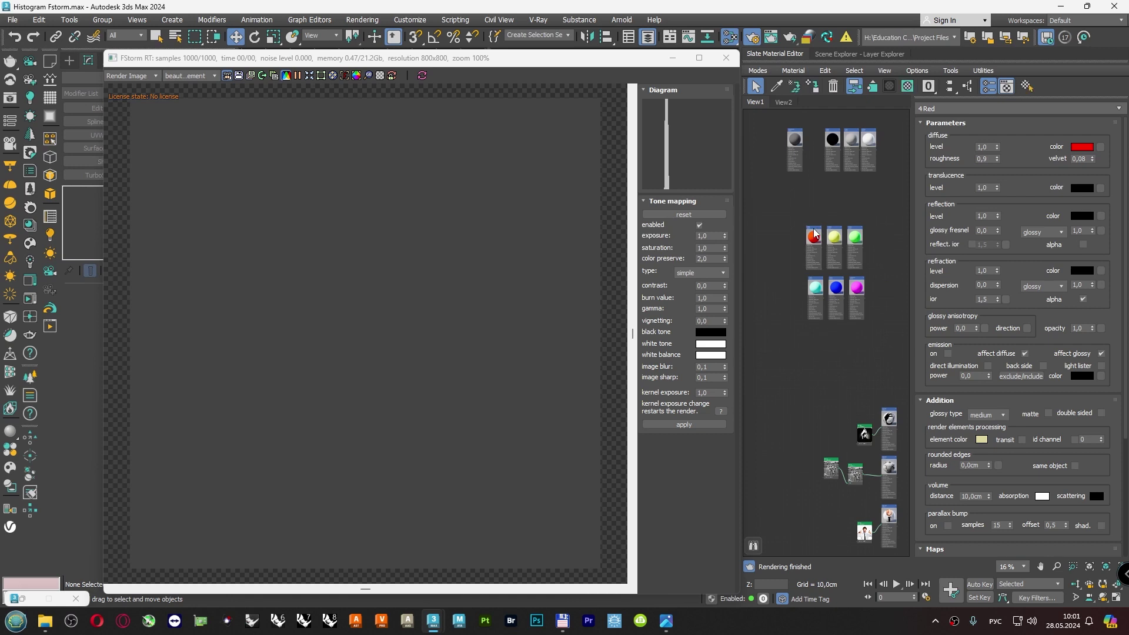
# Select the 4 Red layer and make the red box visible in the render.
pyautogui.click(827, 55)
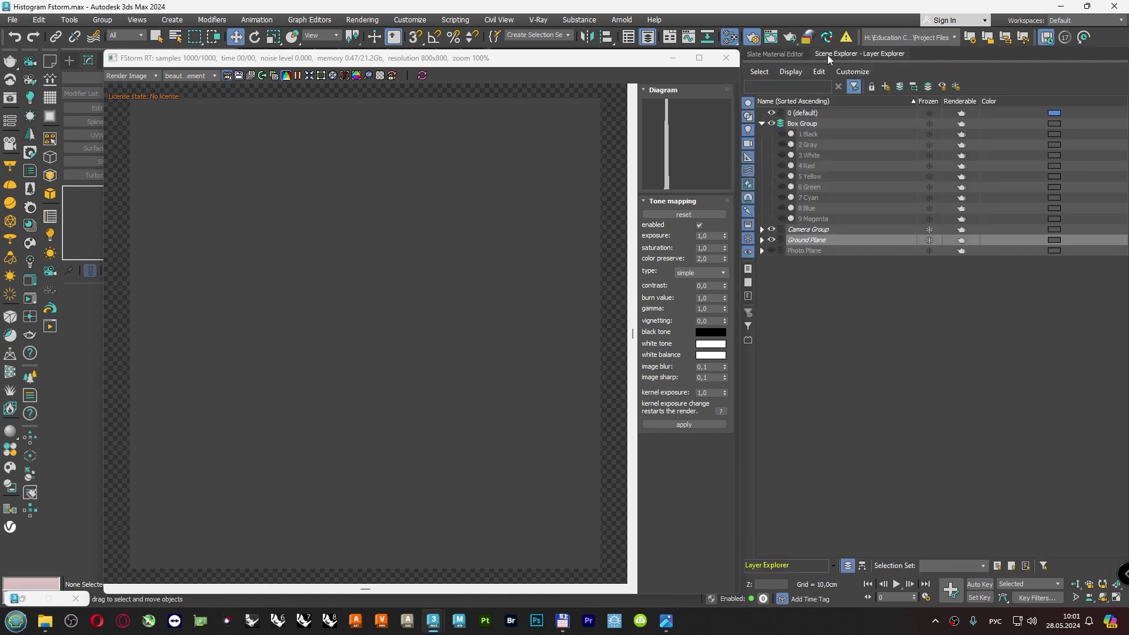
pyautogui.click(811, 166)
pyautogui.click(782, 166)
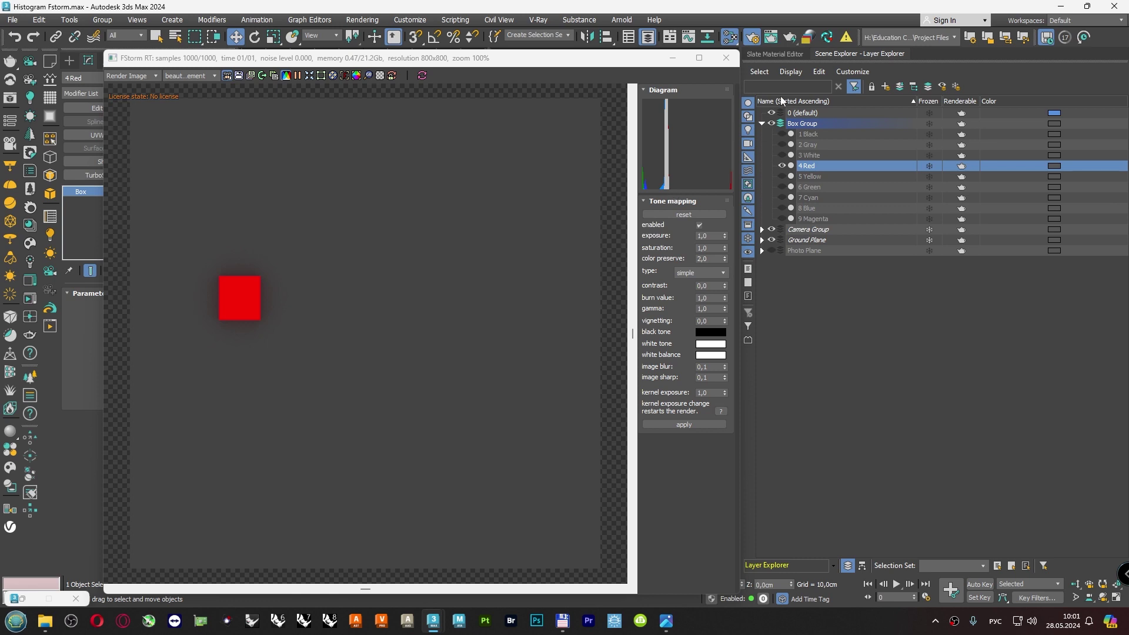
# Set the 4 Red material's diffuse colour Value to 211 (D30000).
pyautogui.click(788, 54)
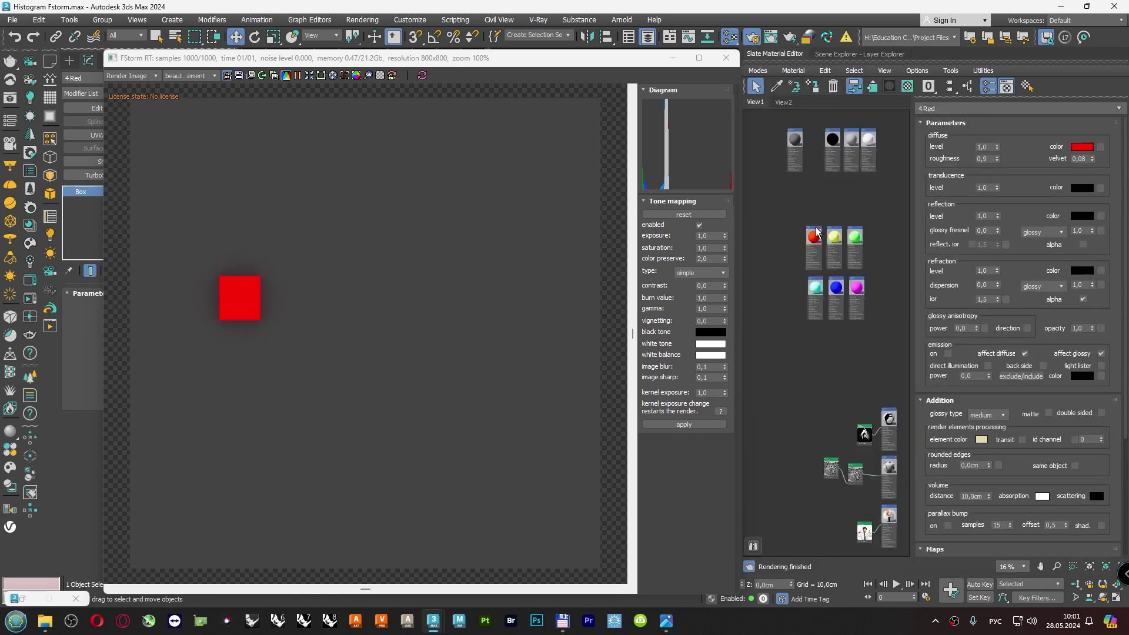
pyautogui.click(1080, 147)
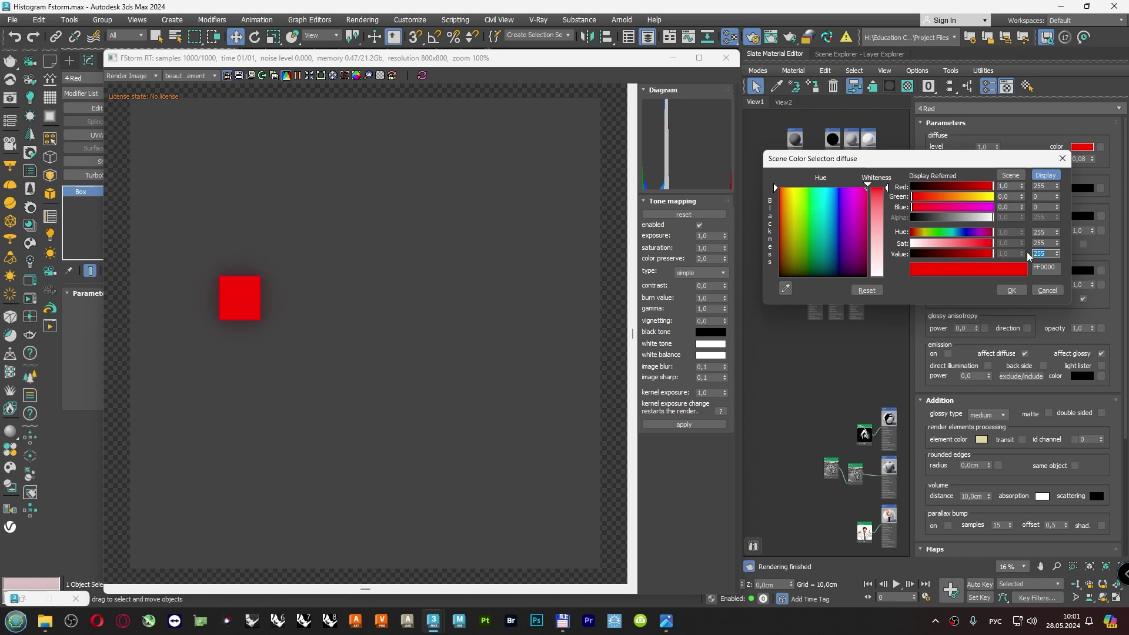
pyautogui.write('211')
pyautogui.press('Return')
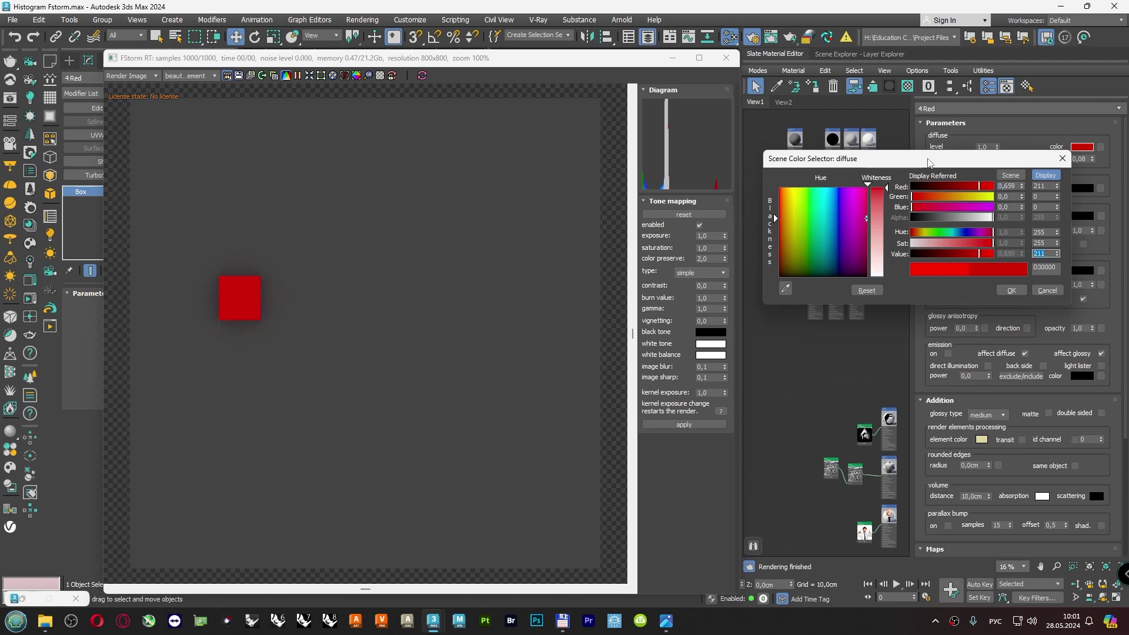
pyautogui.moveTo(927, 162)
pyautogui.mouseDown()
pyautogui.moveTo(915, 364)
pyautogui.moveTo(913, 348)
pyautogui.mouseUp()
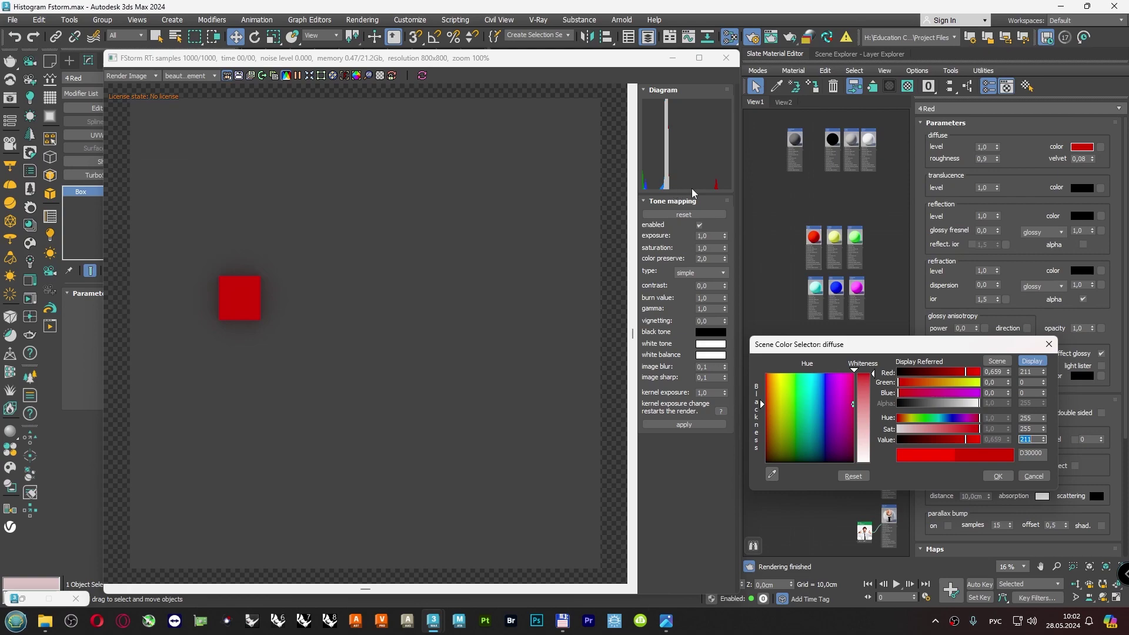
pyautogui.moveTo(665, 621)
pyautogui.click(700, 567)
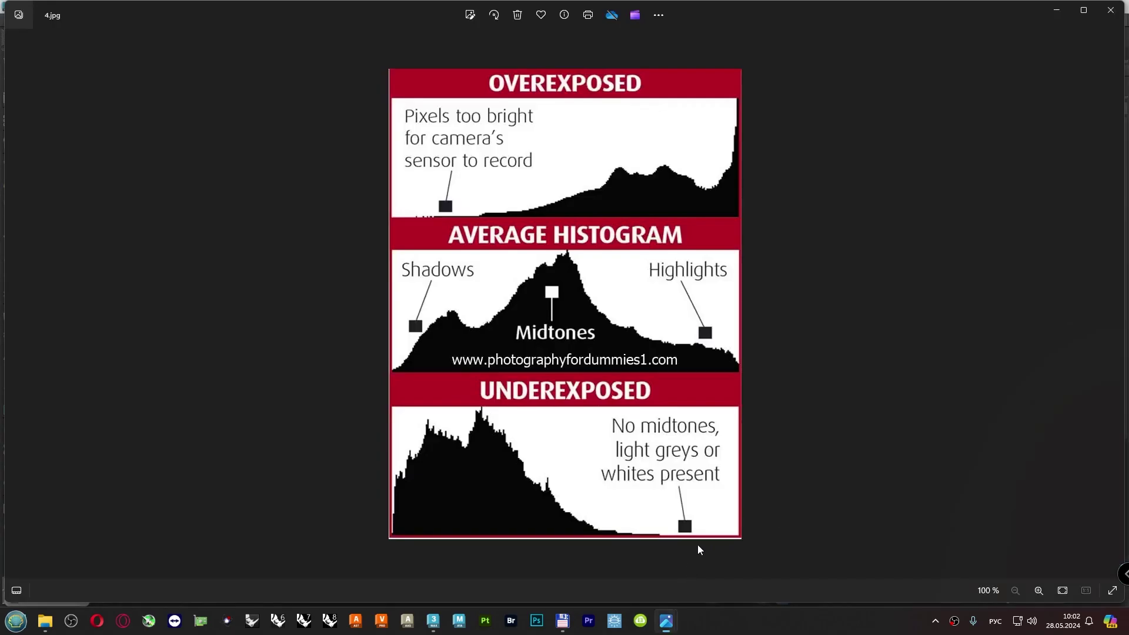
pyautogui.press('Left')
pyautogui.press('Left')
pyautogui.press('Right')
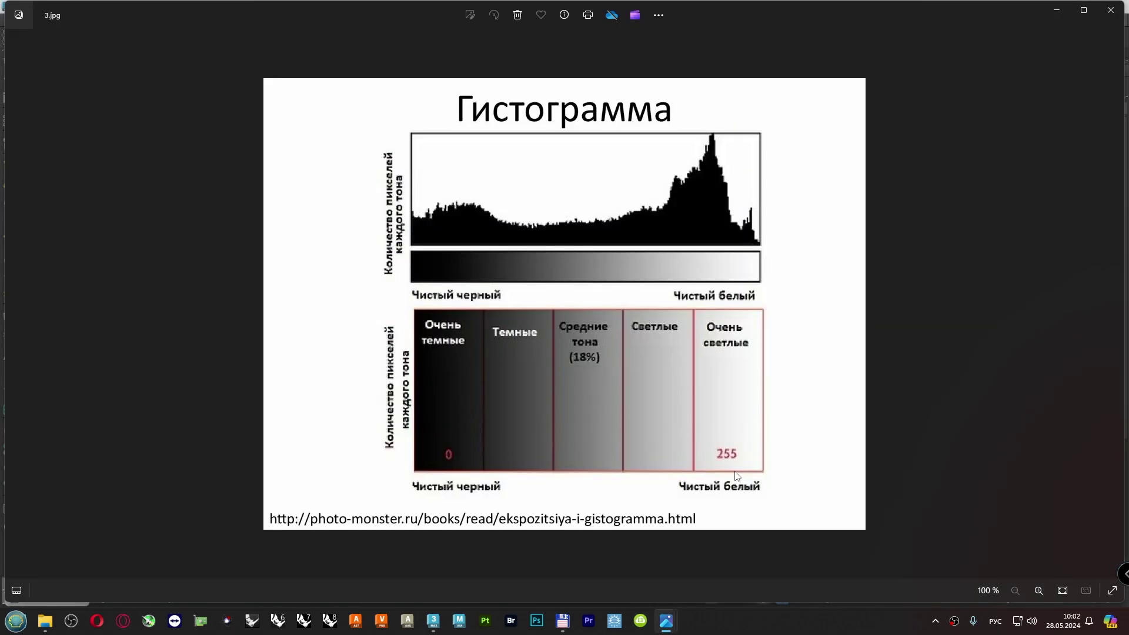
pyautogui.press('Right')
pyautogui.press('Right')
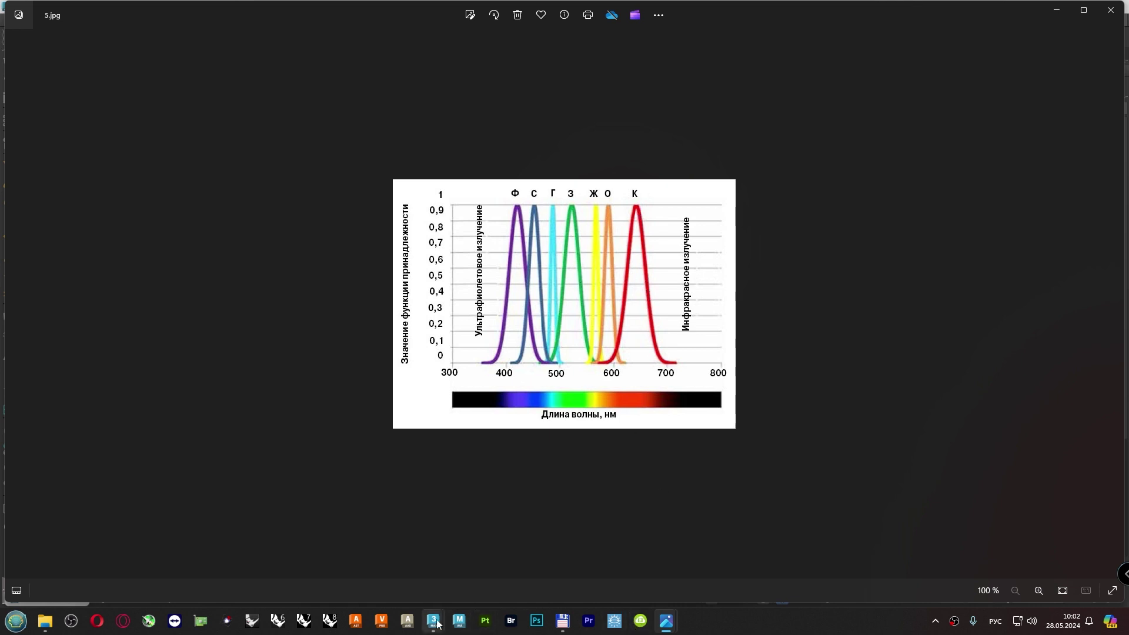
pyautogui.moveTo(433, 621)
pyautogui.click(394, 554)
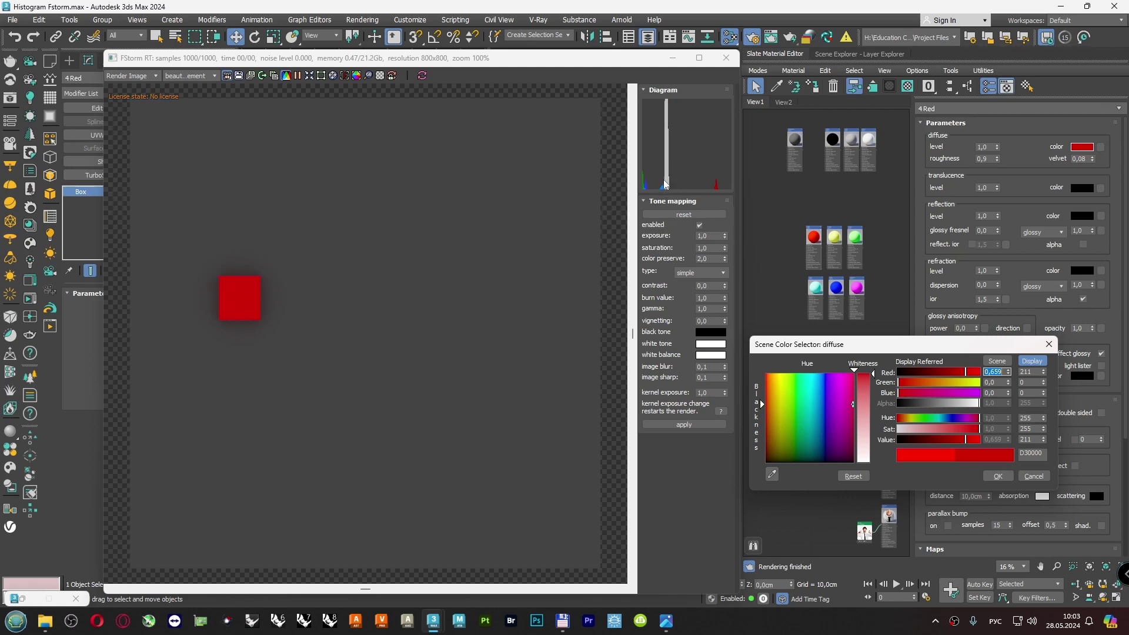
# Confirm the red colour, compare the red box hidden and shown, then swap to the 5 Yellow layer.
pyautogui.click(1001, 477)
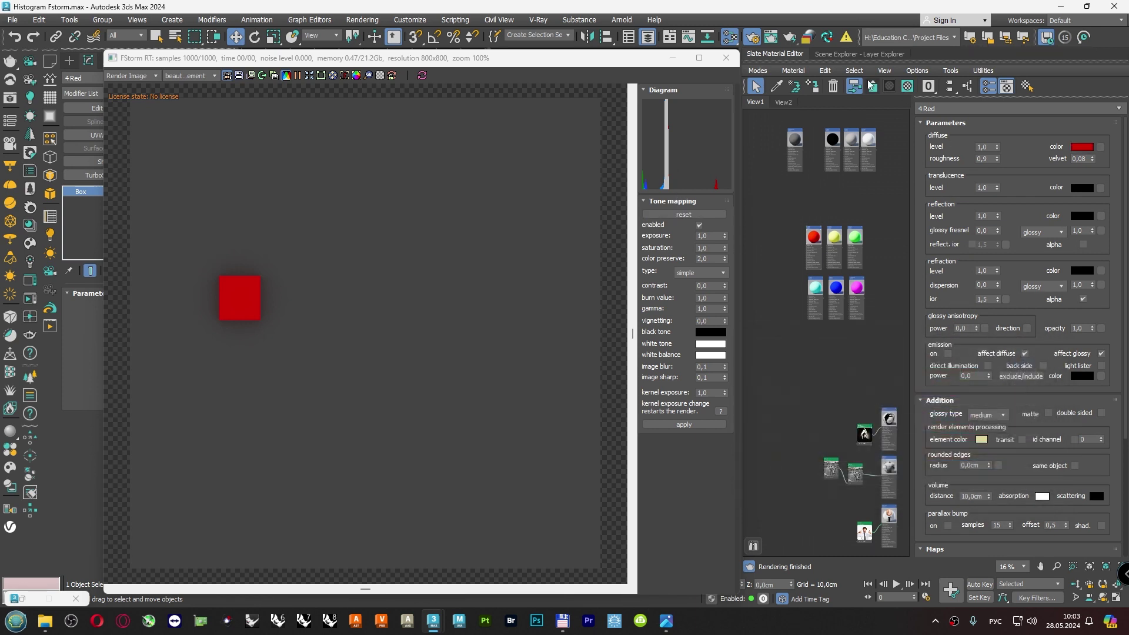
pyautogui.click(829, 55)
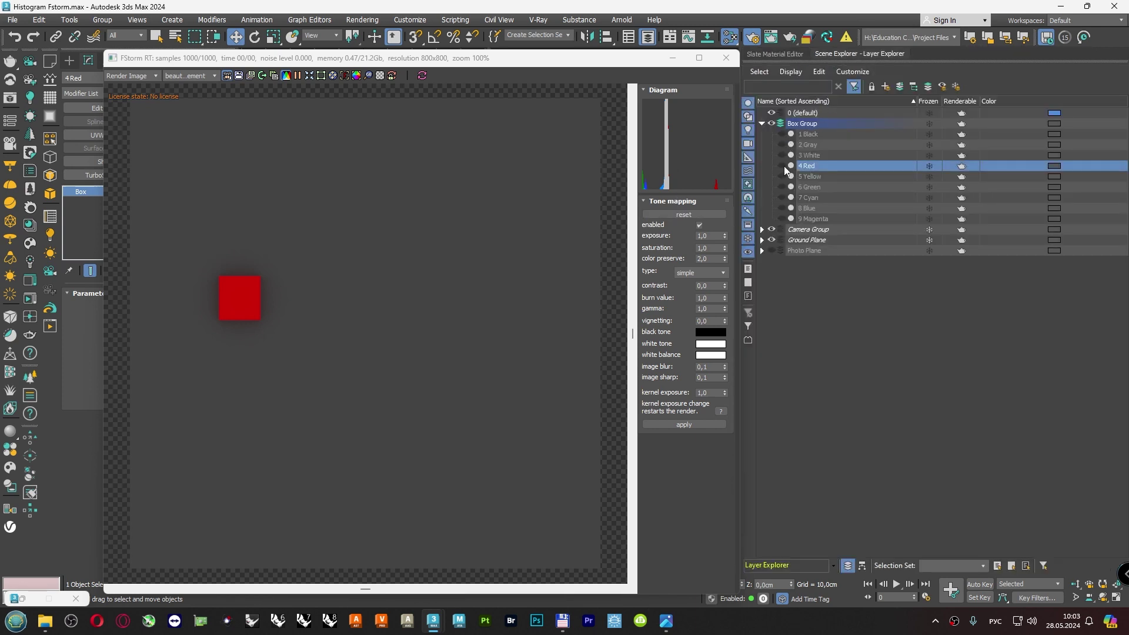
pyautogui.click(782, 166)
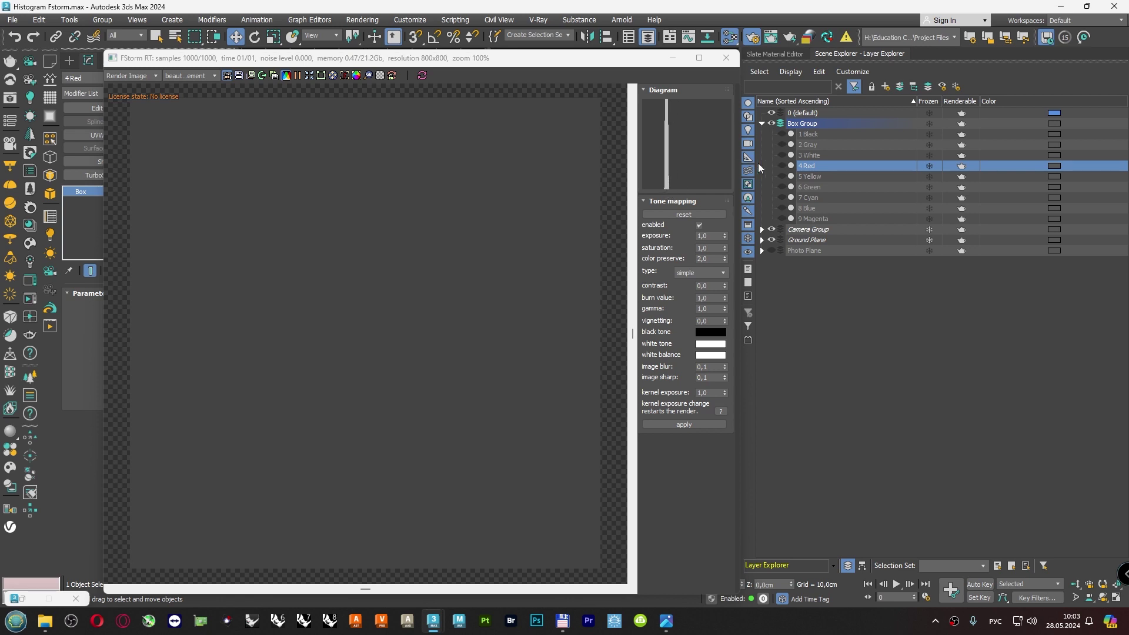
pyautogui.click(783, 166)
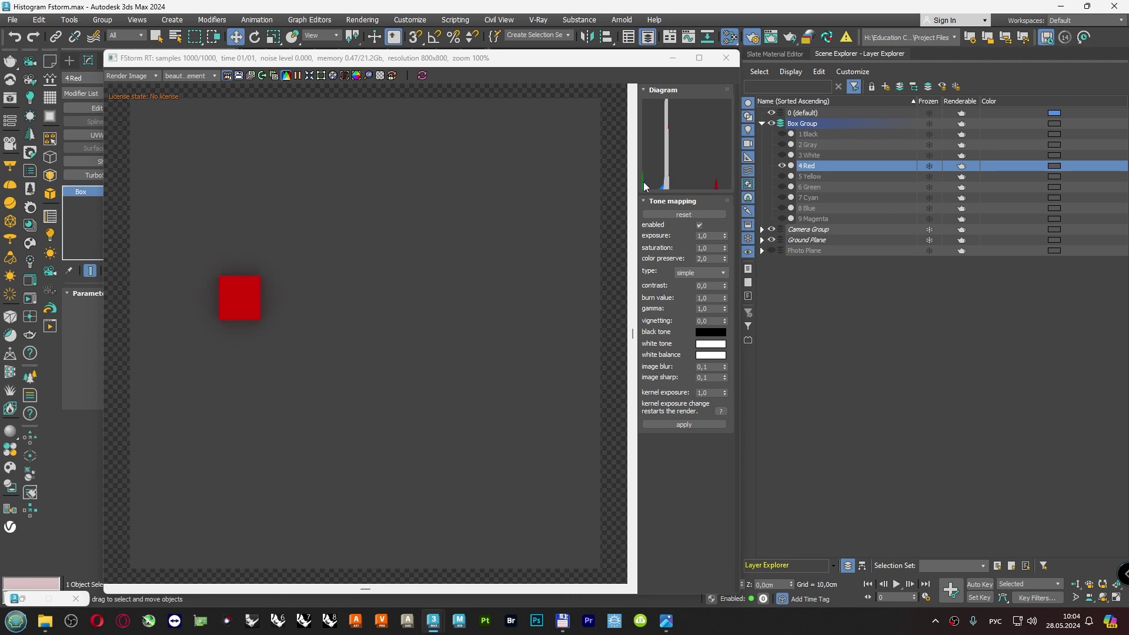
pyautogui.click(781, 165)
pyautogui.click(781, 176)
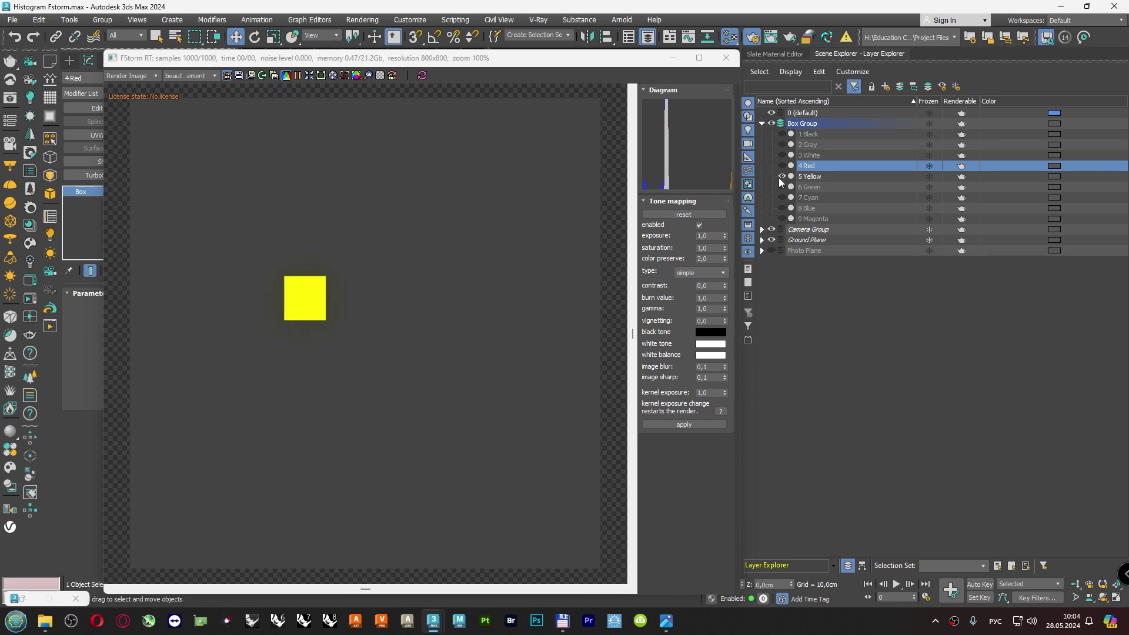
# Select 5 Yellow and capture the Diagram histogram with a green mark, then close the capture.
pyautogui.click(804, 177)
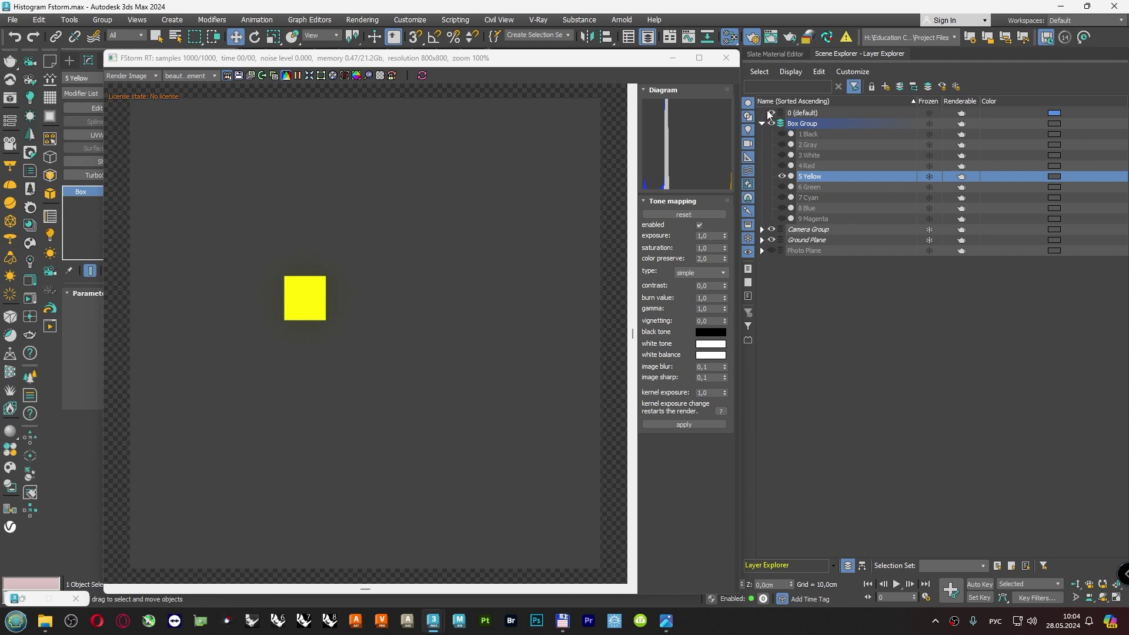
pyautogui.click(776, 54)
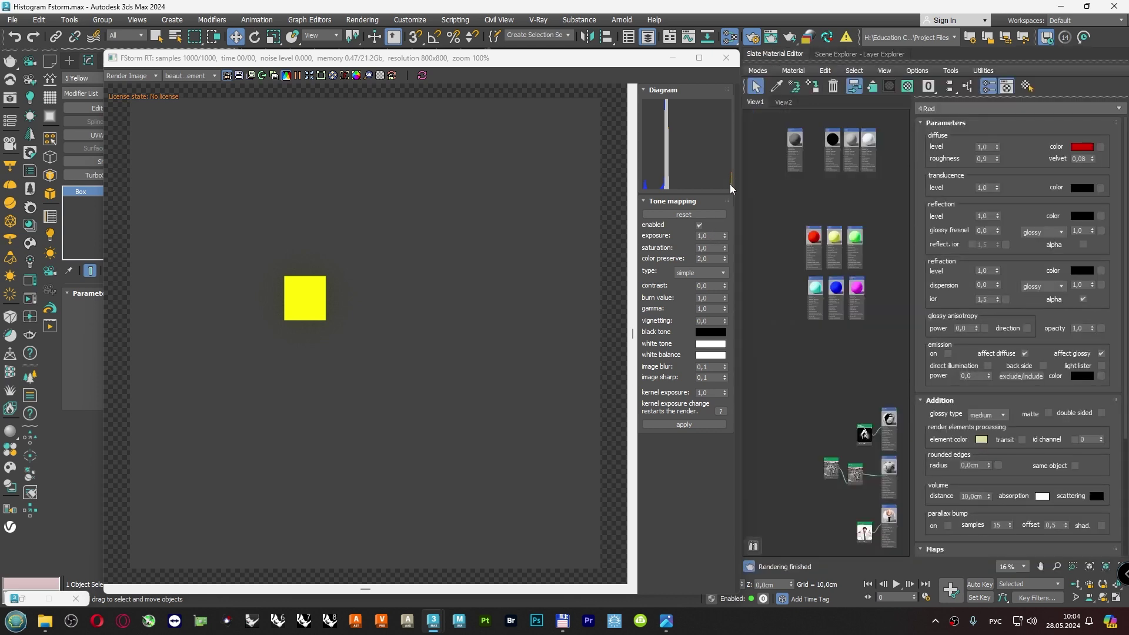
pyautogui.press('Print')
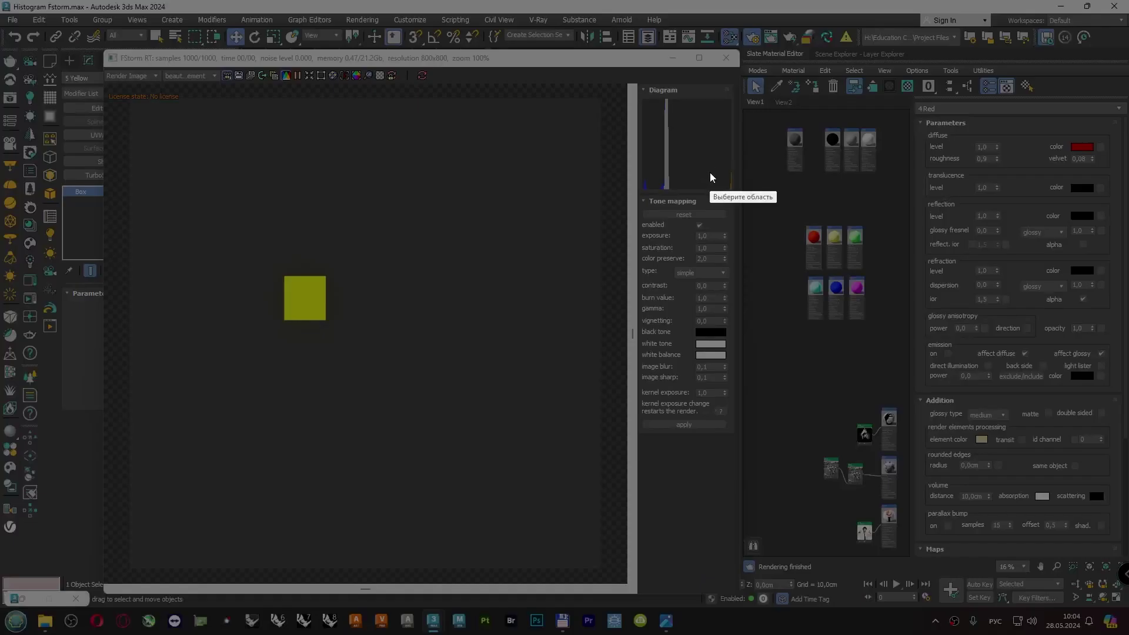
pyautogui.moveTo(624, 115)
pyautogui.mouseDown()
pyautogui.moveTo(699, 198)
pyautogui.moveTo(800, 275)
pyautogui.mouseUp()
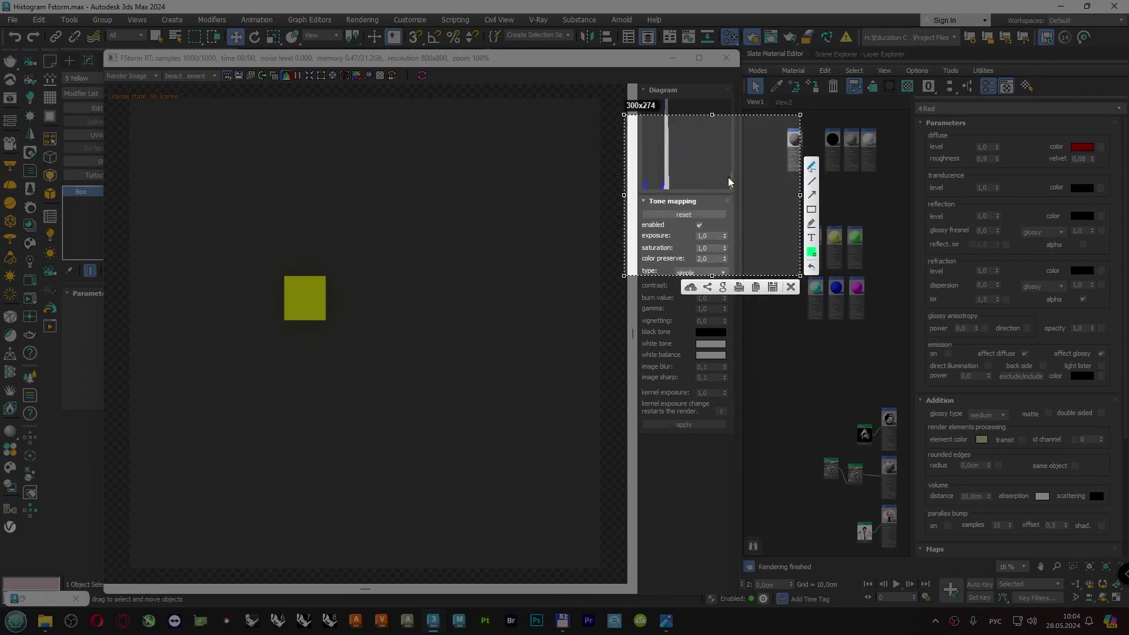
pyautogui.moveTo(730, 168)
pyautogui.mouseDown()
pyautogui.moveTo(727, 184)
pyautogui.moveTo(759, 137)
pyautogui.moveTo(764, 162)
pyautogui.moveTo(771, 145)
pyautogui.moveTo(777, 158)
pyautogui.mouseUp()
pyautogui.click(790, 287)
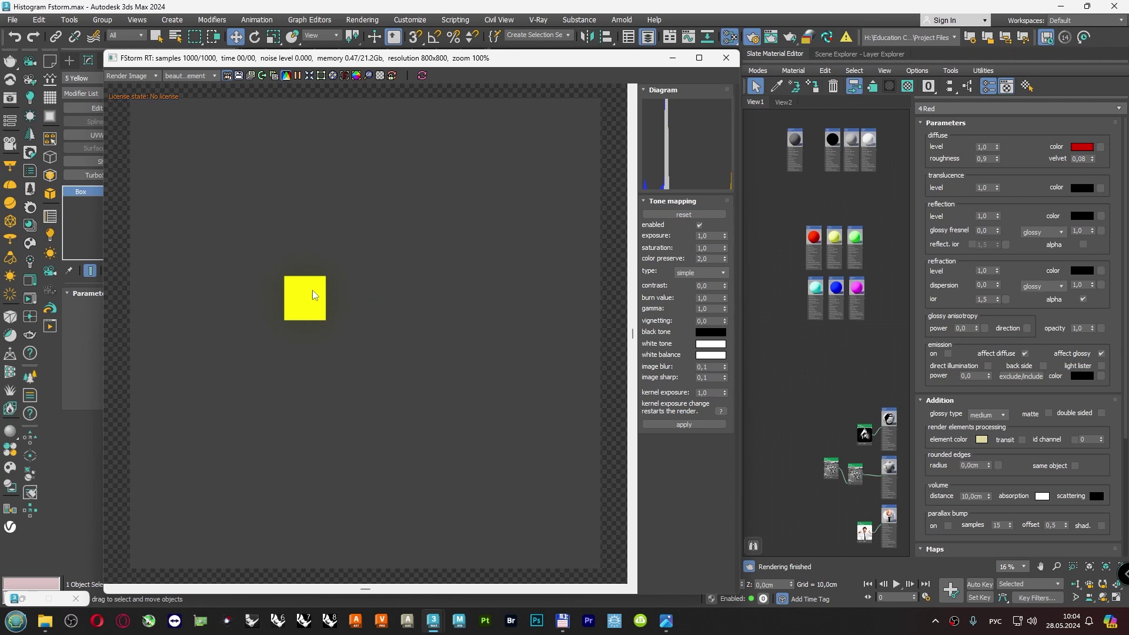
# Open the 5 Yellow diffuse colour and try a lower Value before restoring 255.
pyautogui.click(834, 237)
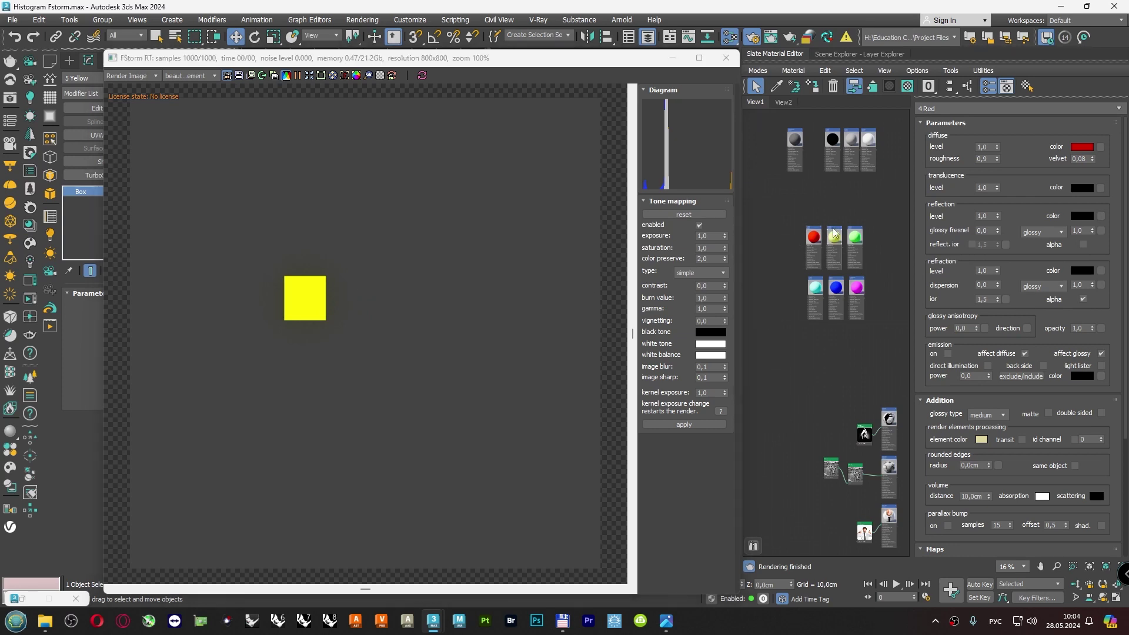
pyautogui.click(1080, 147)
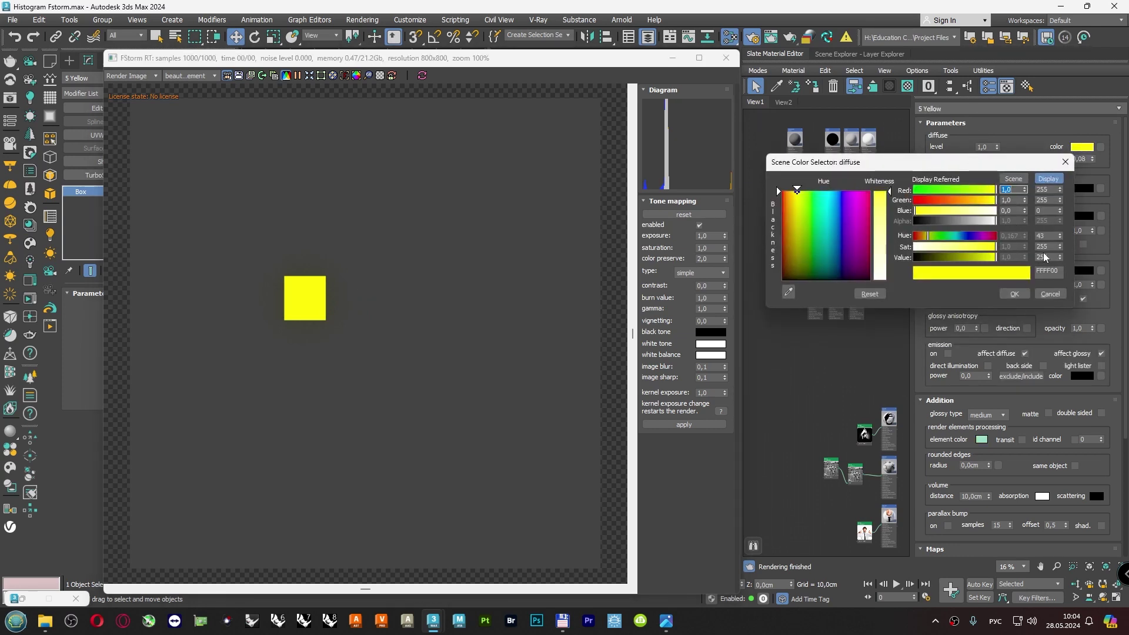
pyautogui.doubleClick(1041, 257)
pyautogui.write('211')
pyautogui.press('Return')
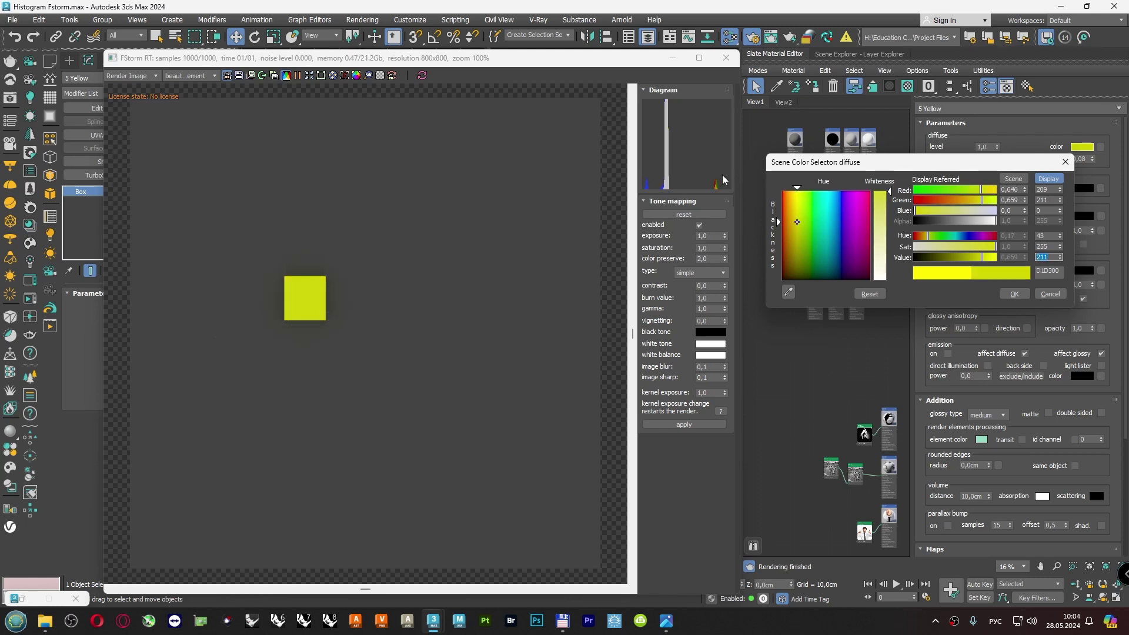
pyautogui.write('2')
pyautogui.write('55')
pyautogui.press('Return')
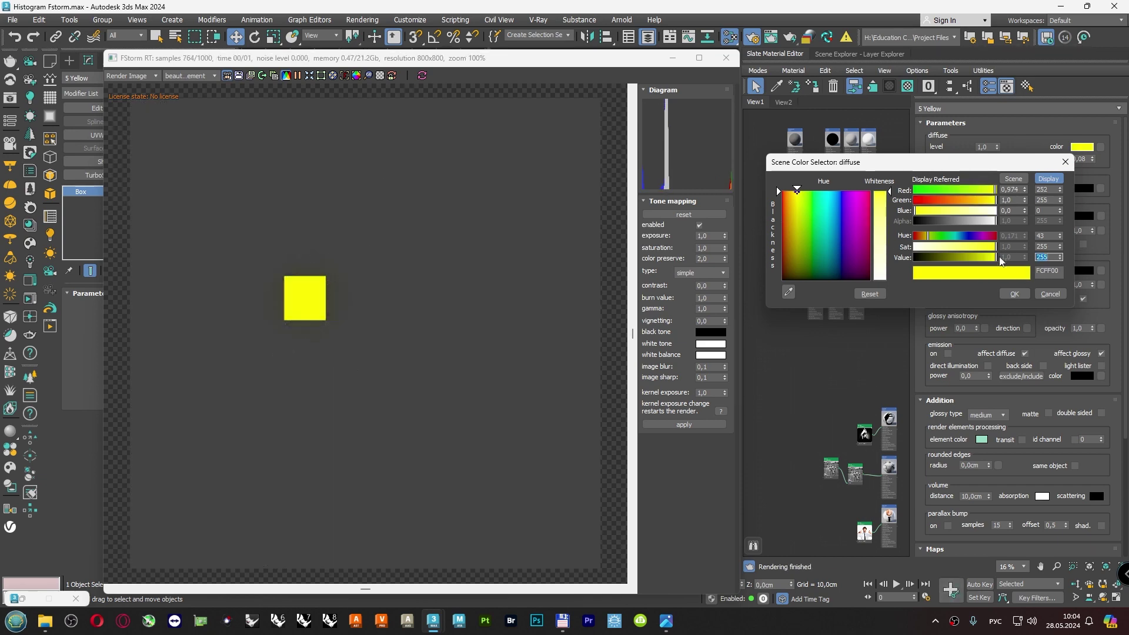
# Test the saturation slider, then set the yellow Value to 230 and confirm the colour.
pyautogui.moveTo(994, 248); pyautogui.dragTo(953, 249)
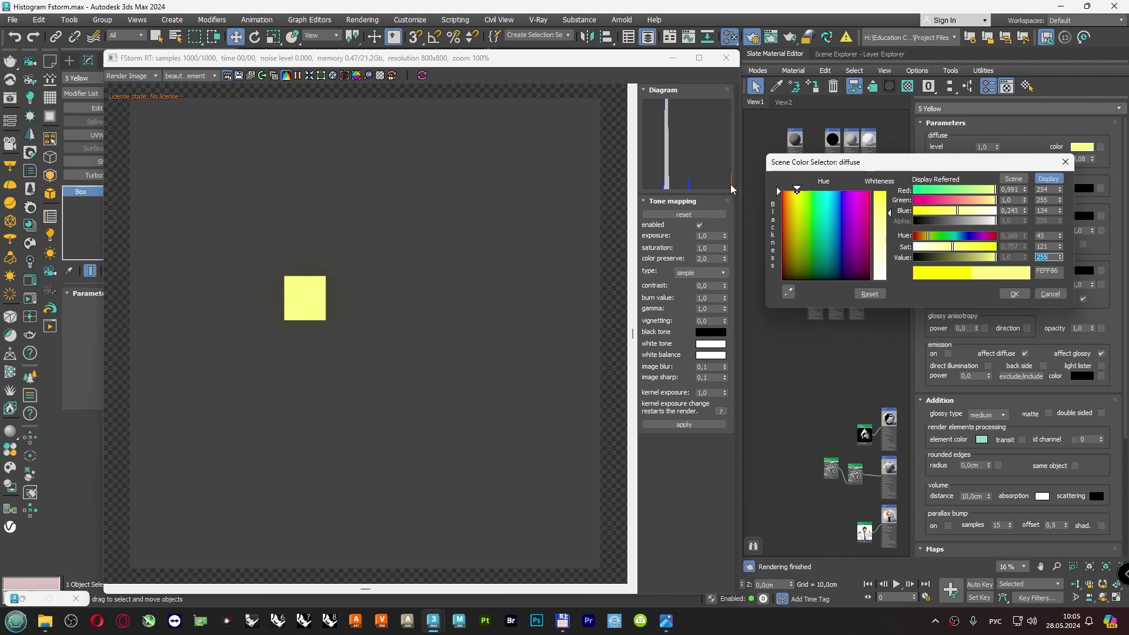
pyautogui.moveTo(952, 249); pyautogui.dragTo(927, 247)
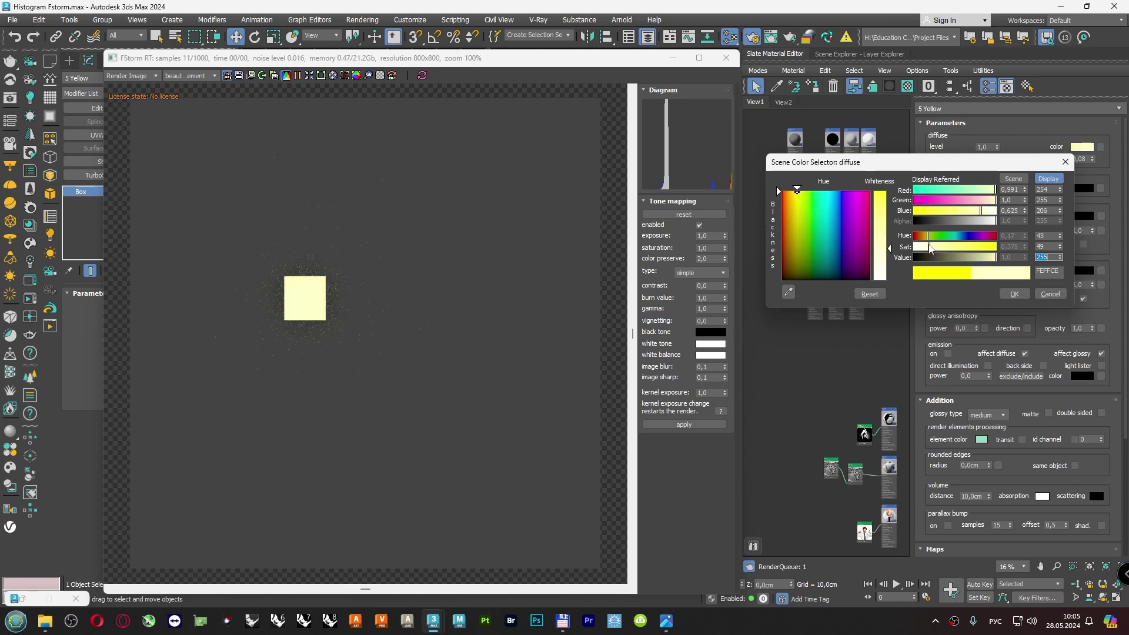
pyautogui.moveTo(926, 247); pyautogui.dragTo(1000, 254)
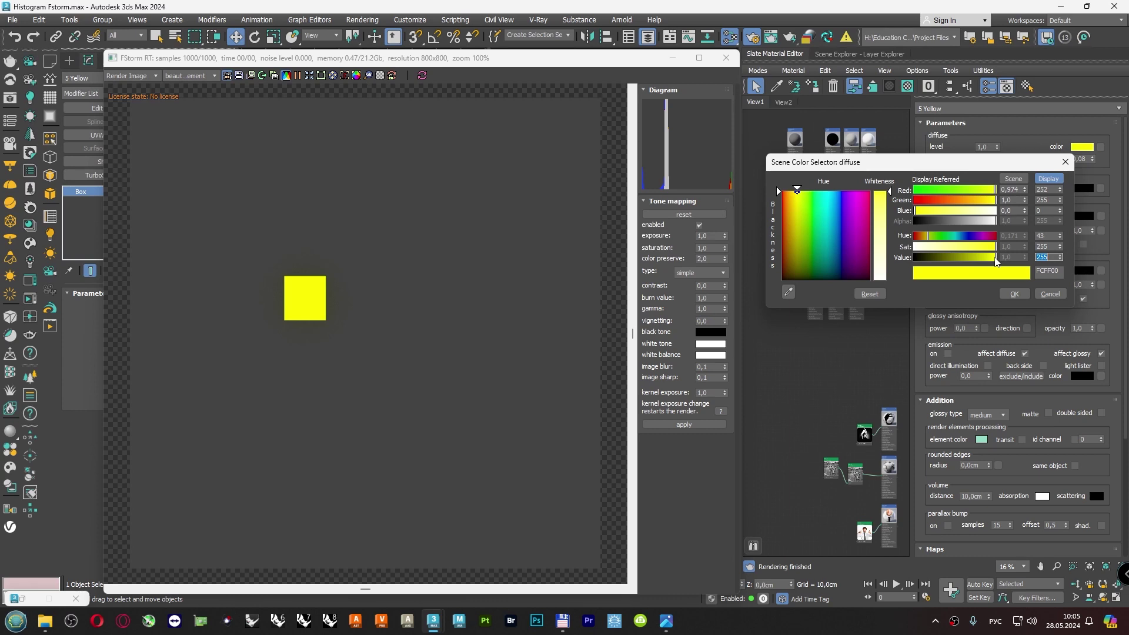
pyautogui.moveTo(995, 258); pyautogui.dragTo(981, 258)
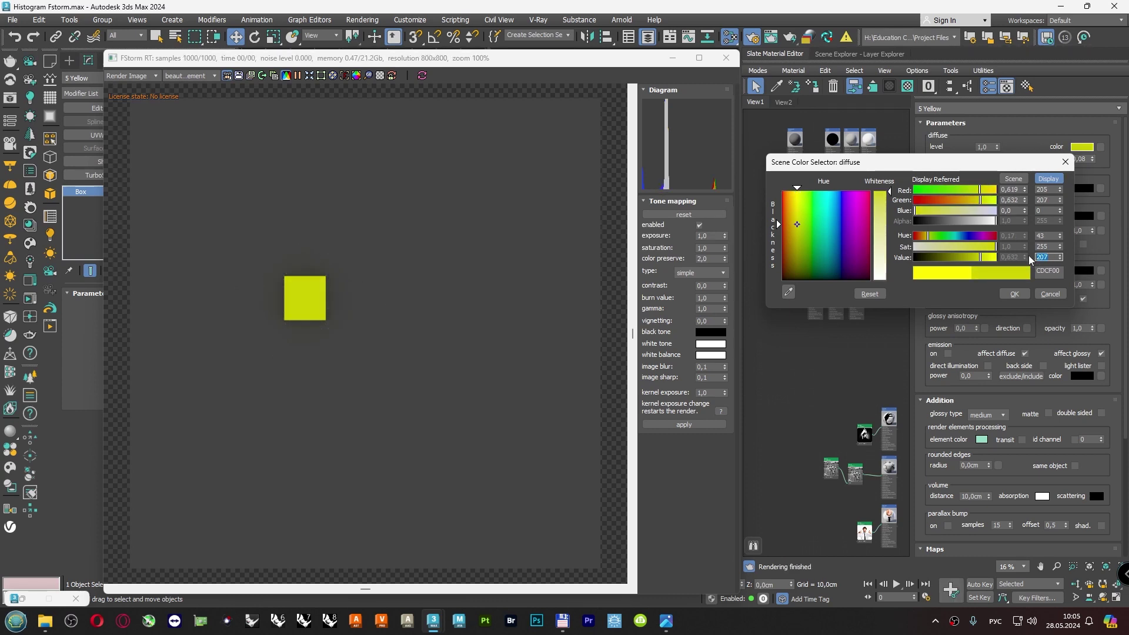
pyautogui.write('230')
pyautogui.press('Return')
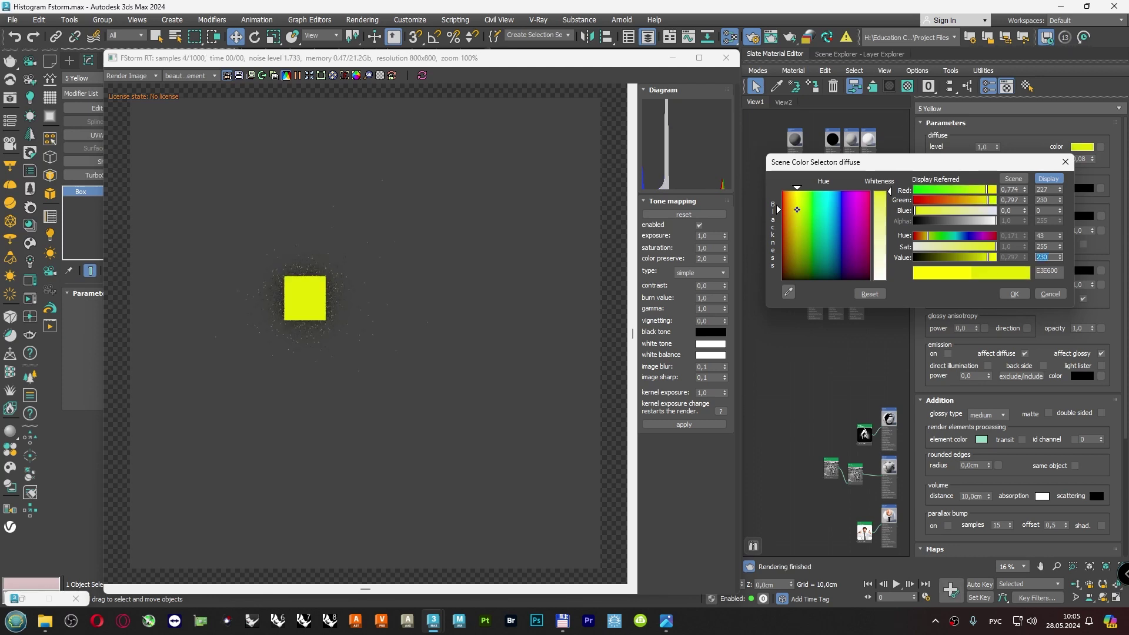
pyautogui.click(1015, 294)
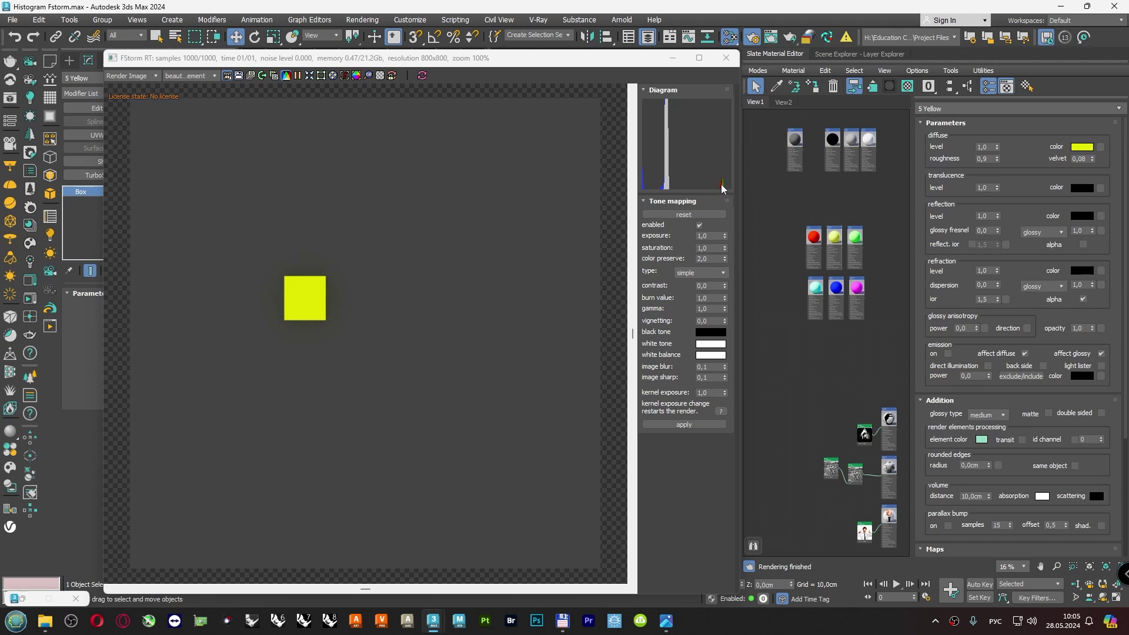
pyautogui.click(707, 589)
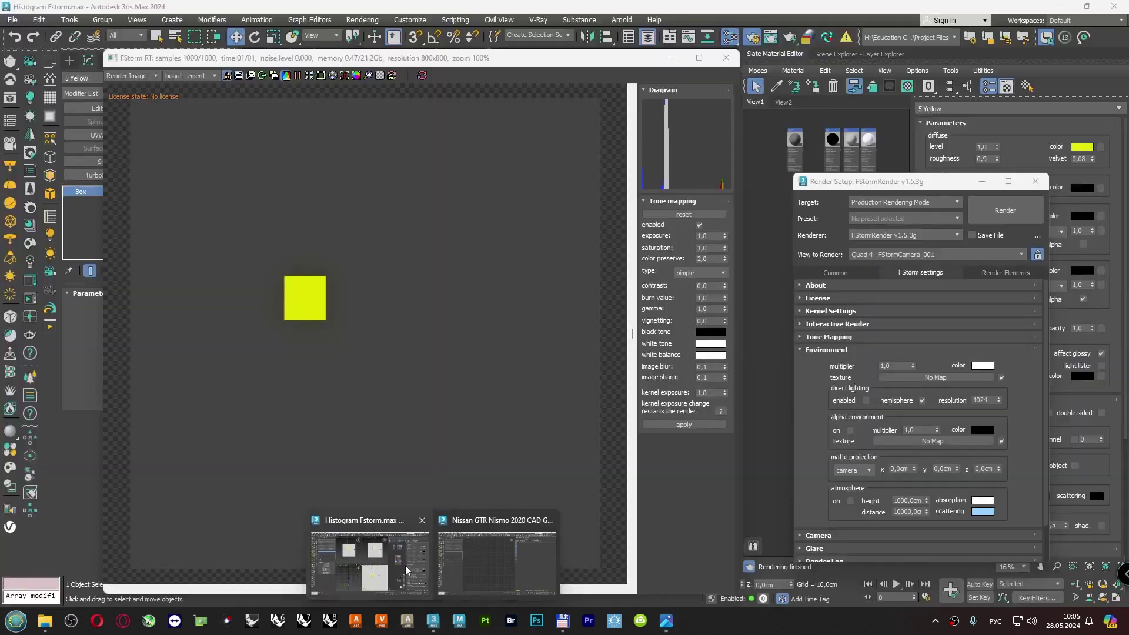
pyautogui.click(405, 566)
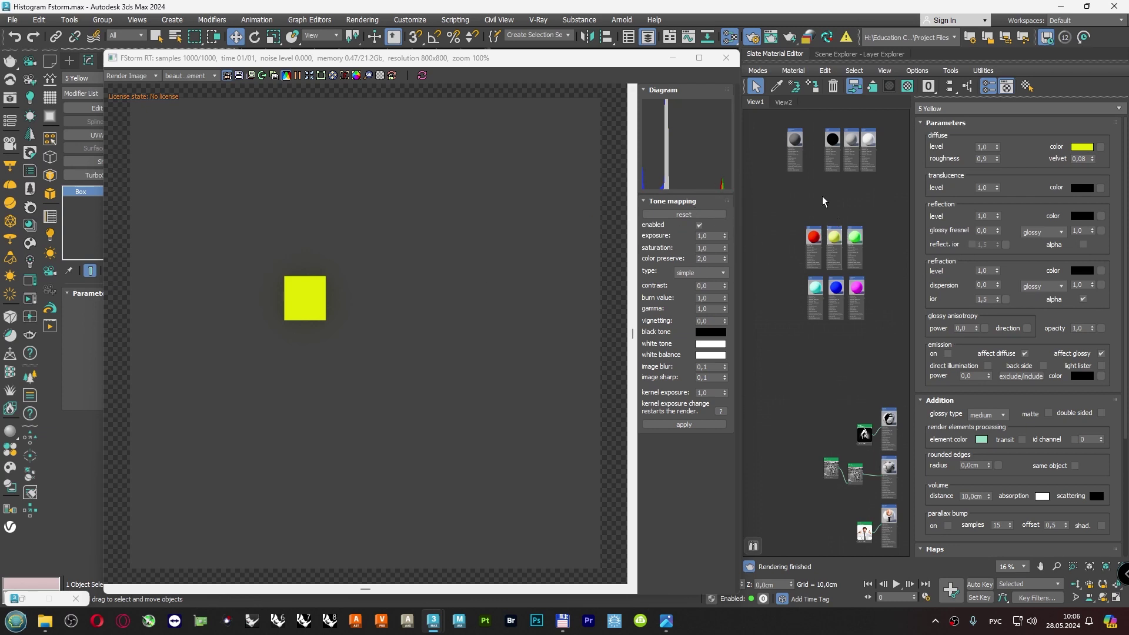
# Hide the 5 Yellow layer and show the 6 Green layer.
pyautogui.click(827, 56)
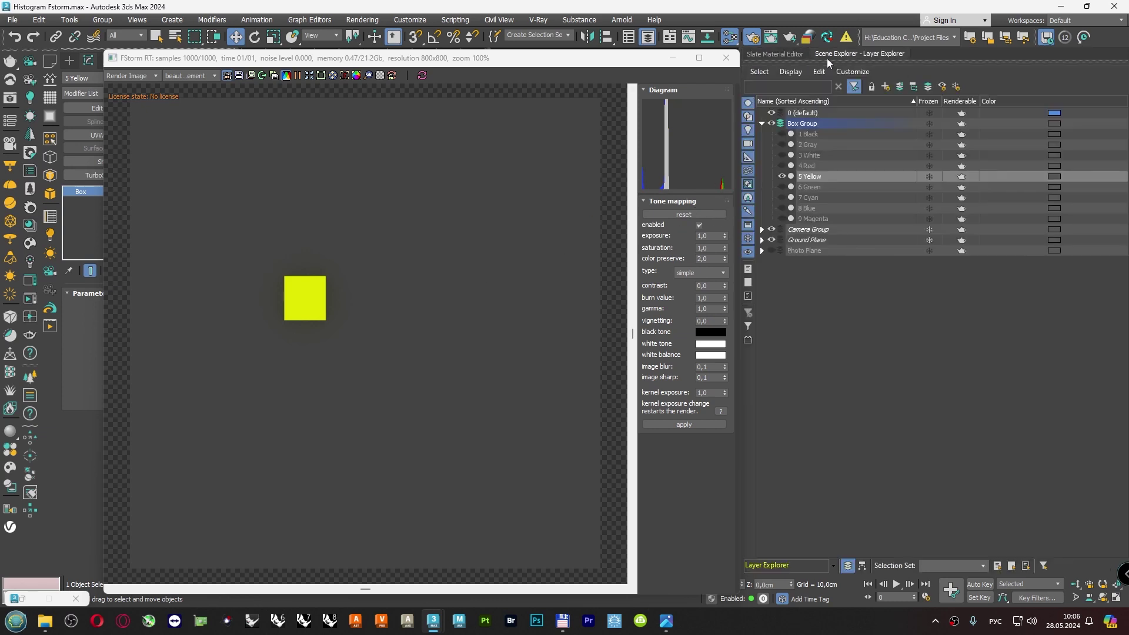
pyautogui.click(783, 179)
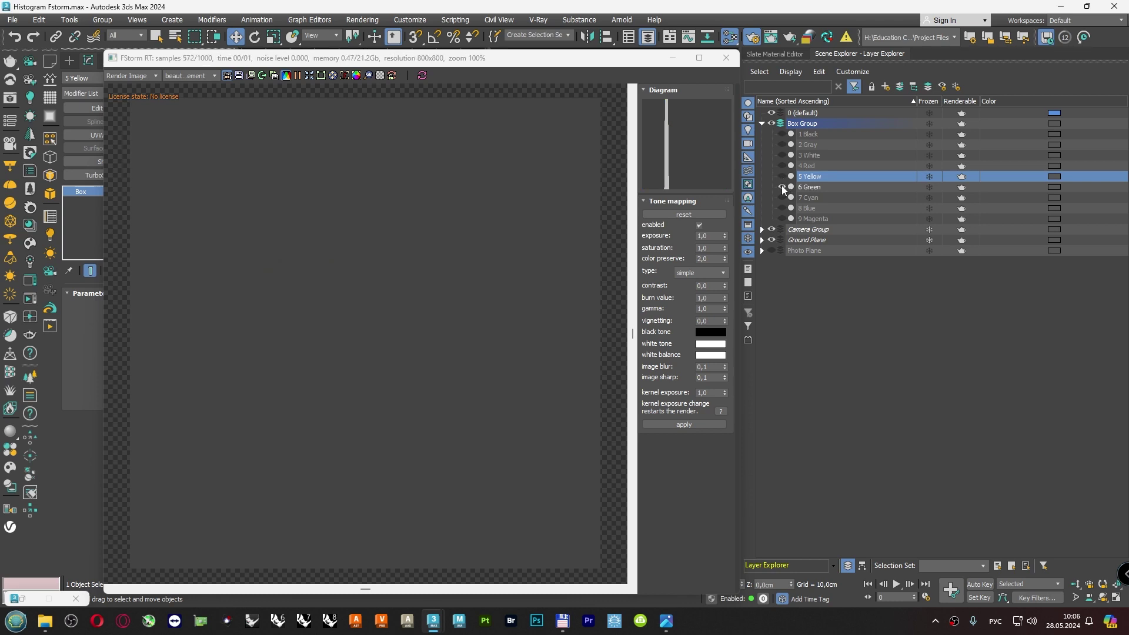
pyautogui.click(781, 186)
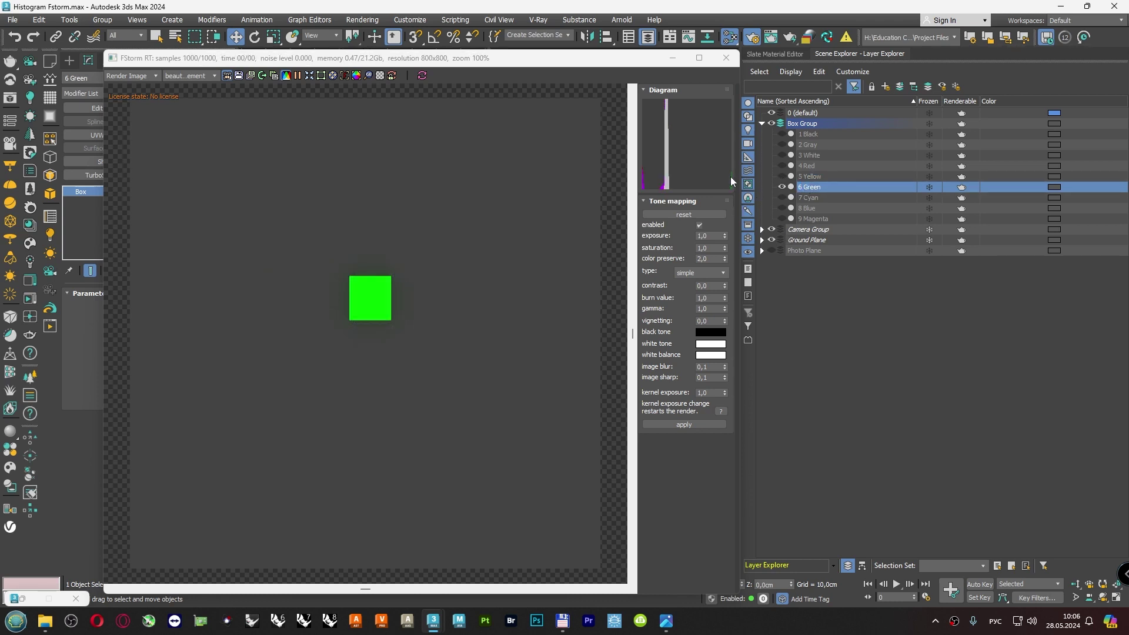
# Darken the 6 Green material's diffuse colour to Value 211 (00D300).
pyautogui.click(787, 55)
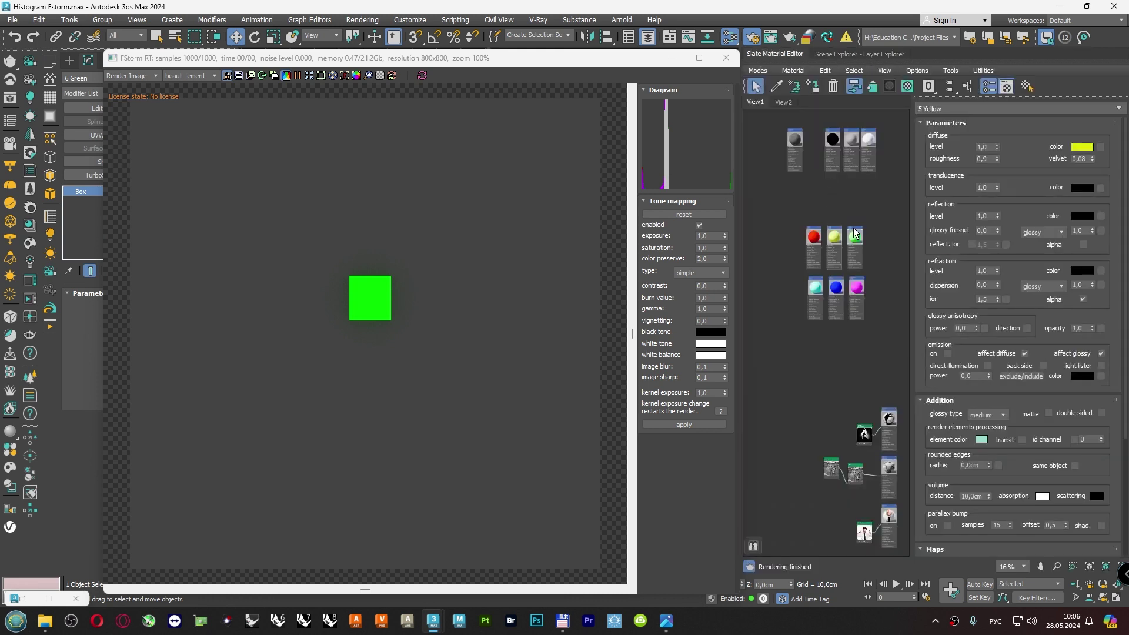
pyautogui.click(1082, 147)
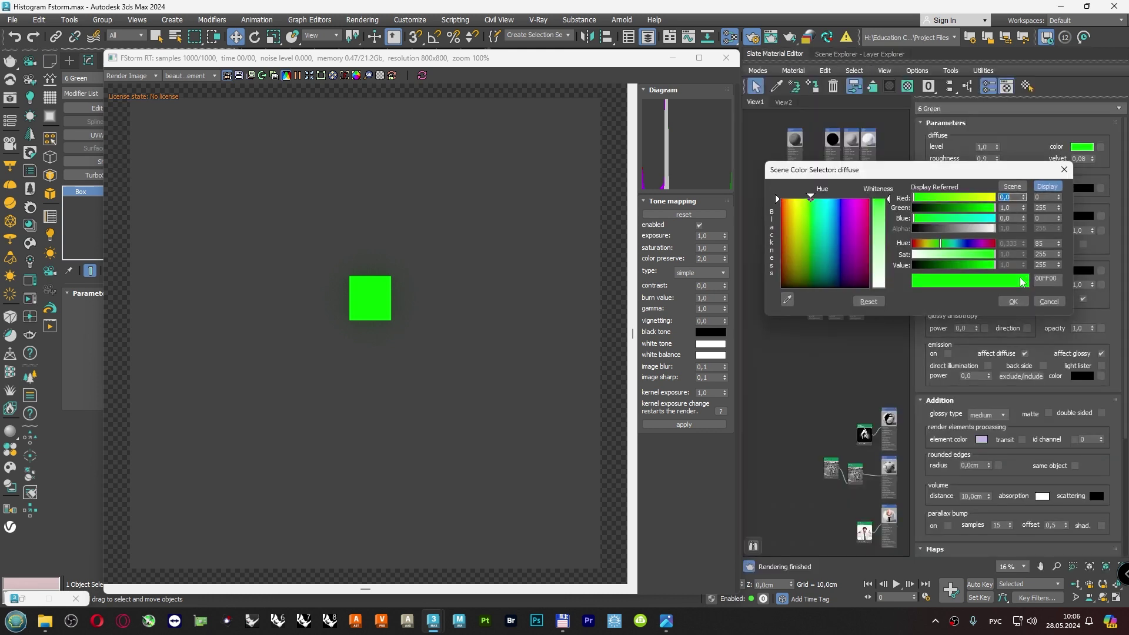
pyautogui.write('211')
pyautogui.press('Return')
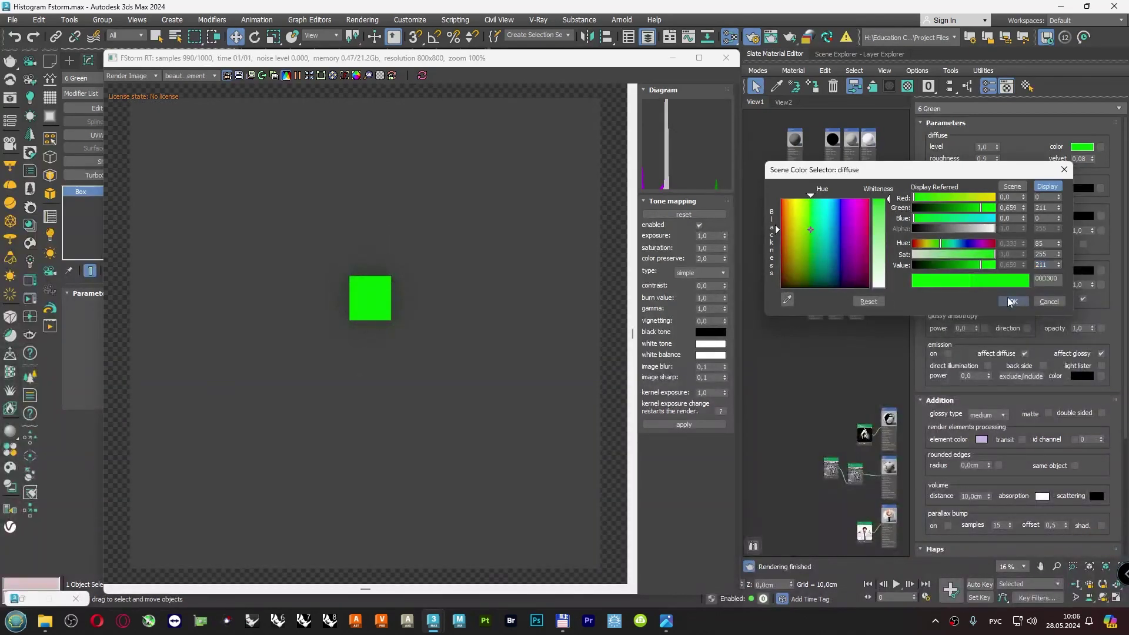
pyautogui.click(1010, 301)
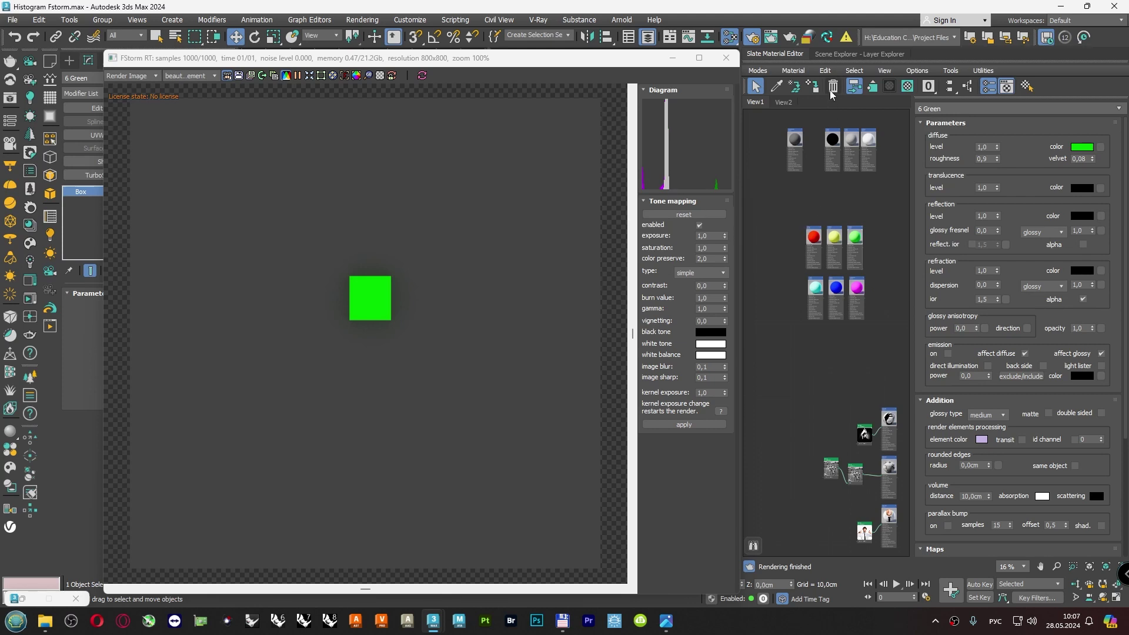
pyautogui.click(830, 54)
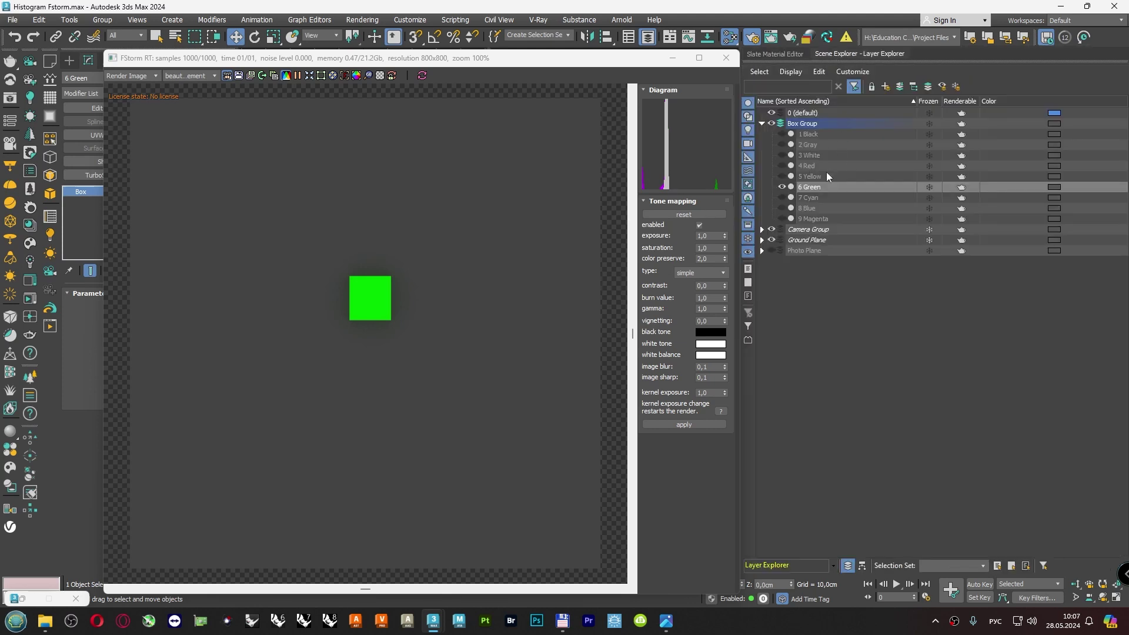
# Show and select the 7 Cyan layer and load its material in Slate.
pyautogui.click(781, 197)
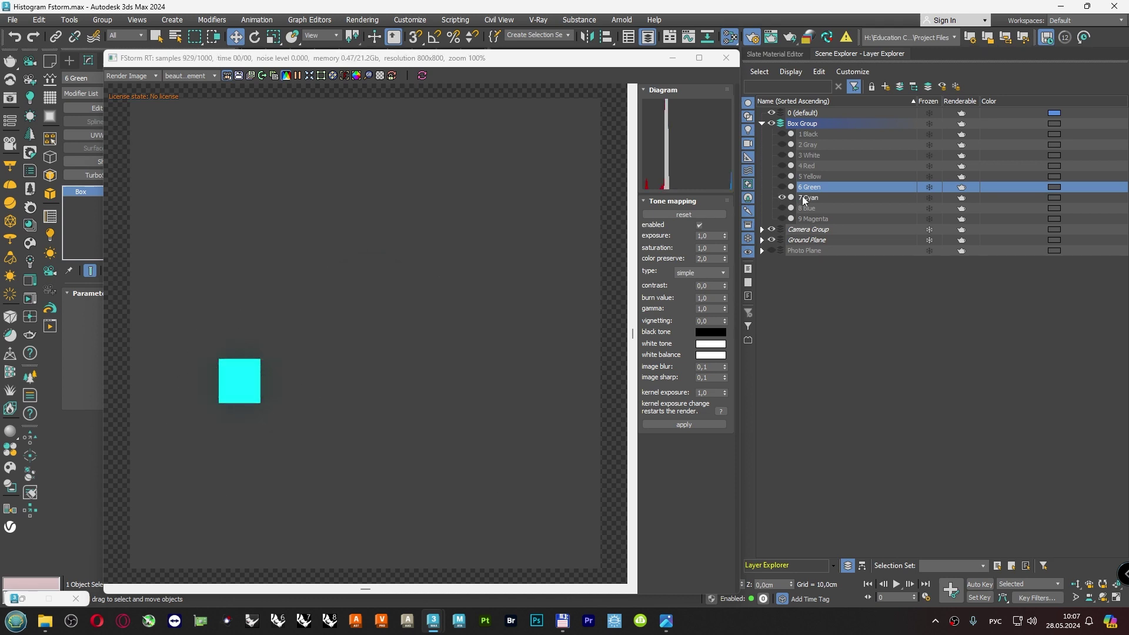
pyautogui.click(804, 200)
pyautogui.click(781, 55)
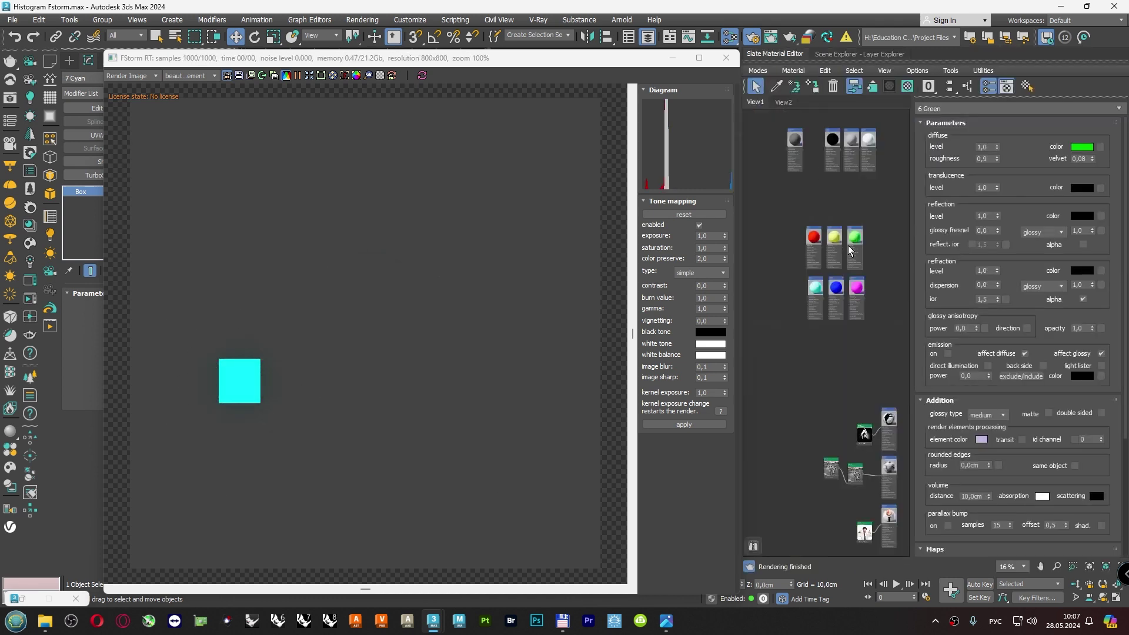
pyautogui.doubleClick(815, 287)
# Dim the 7 Cyan diffuse colour to Value 230, correcting an initial 211.
pyautogui.click(1081, 146)
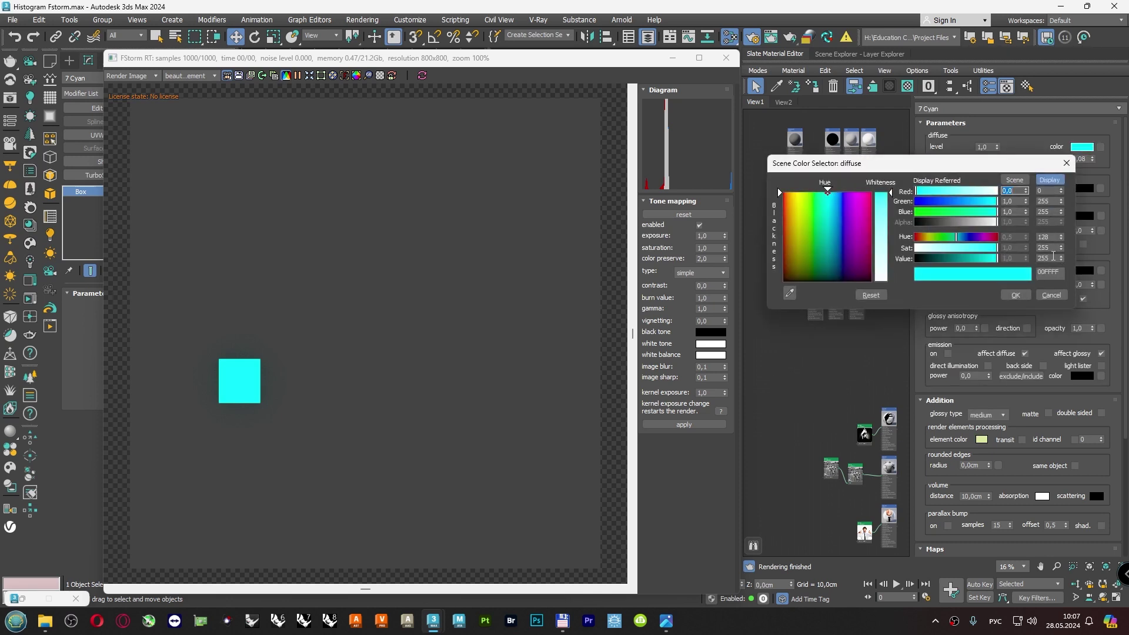
pyautogui.click(1050, 258)
pyautogui.write('211')
pyautogui.press('Return')
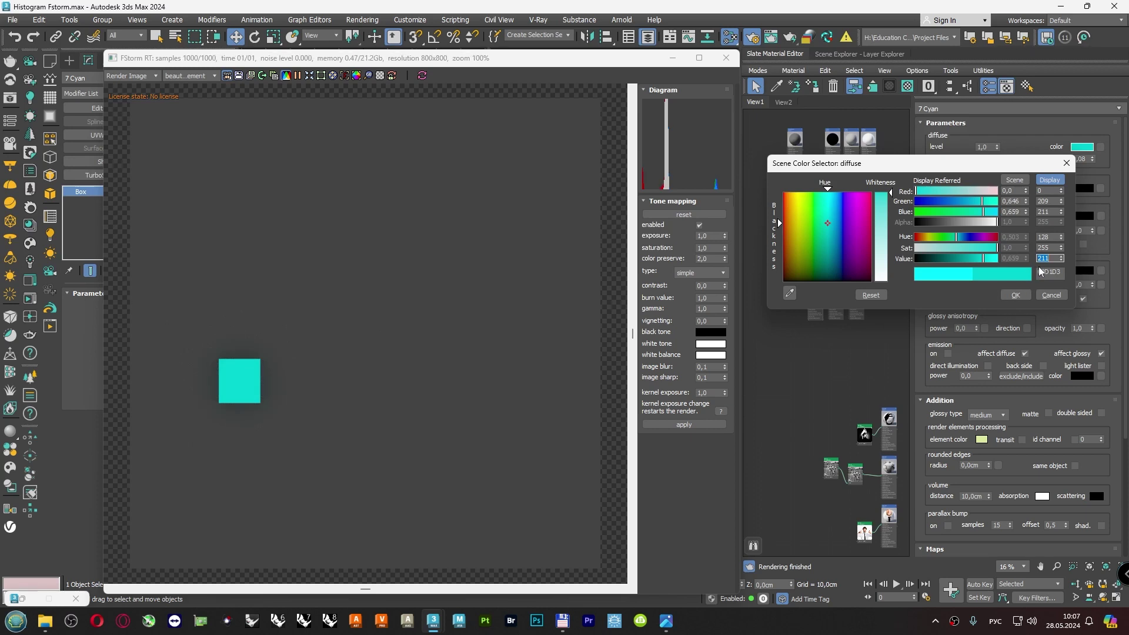
pyautogui.write('3')
pyautogui.write('30')
pyautogui.press('Return')
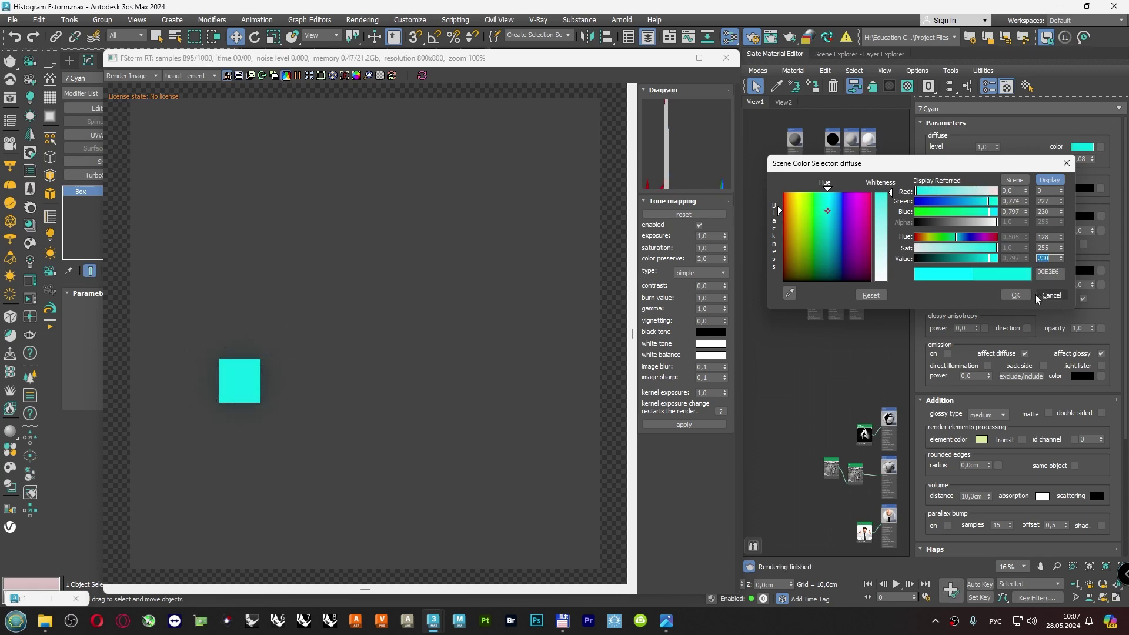
pyautogui.click(1038, 297)
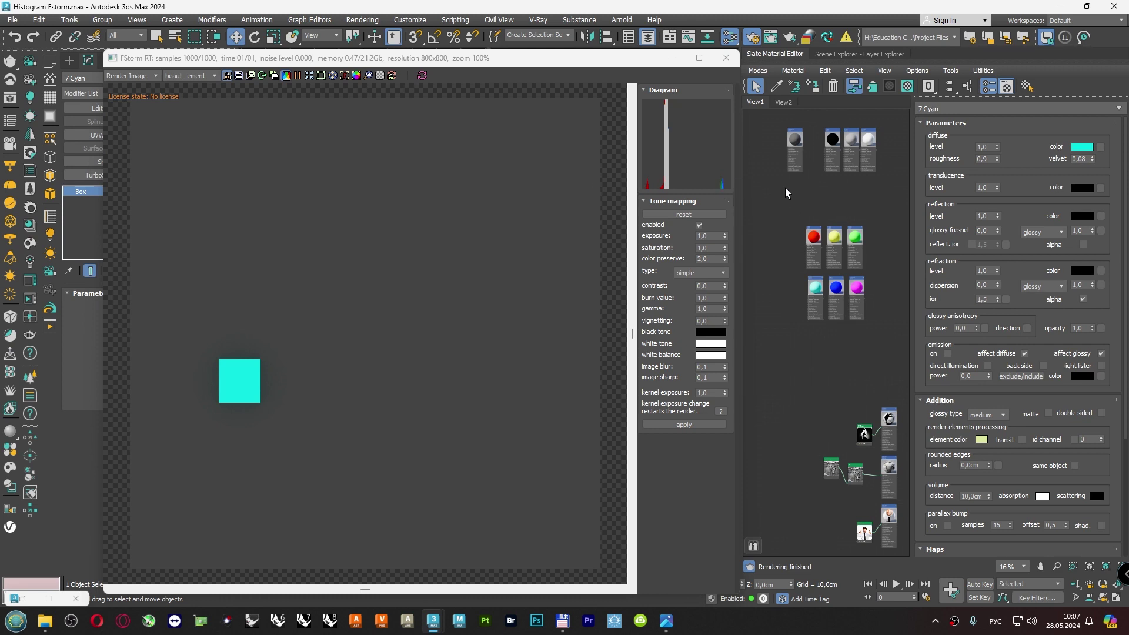
pyautogui.click(856, 54)
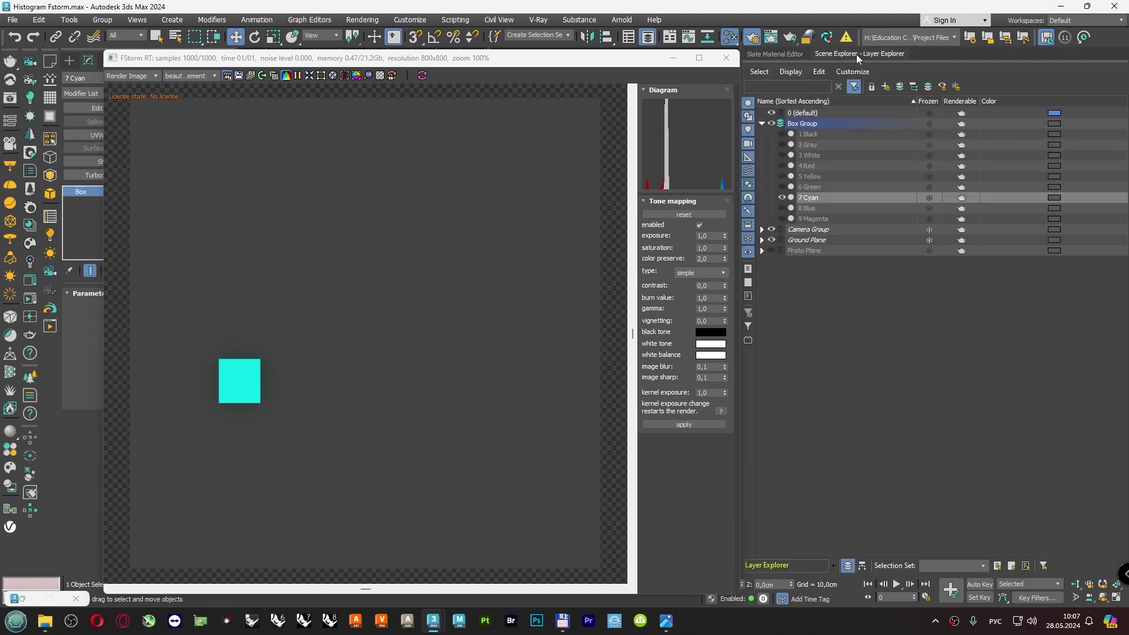
# Swap the cyan box for 8 Blue and dim its diffuse to Value 230 (0000E6).
pyautogui.click(791, 208)
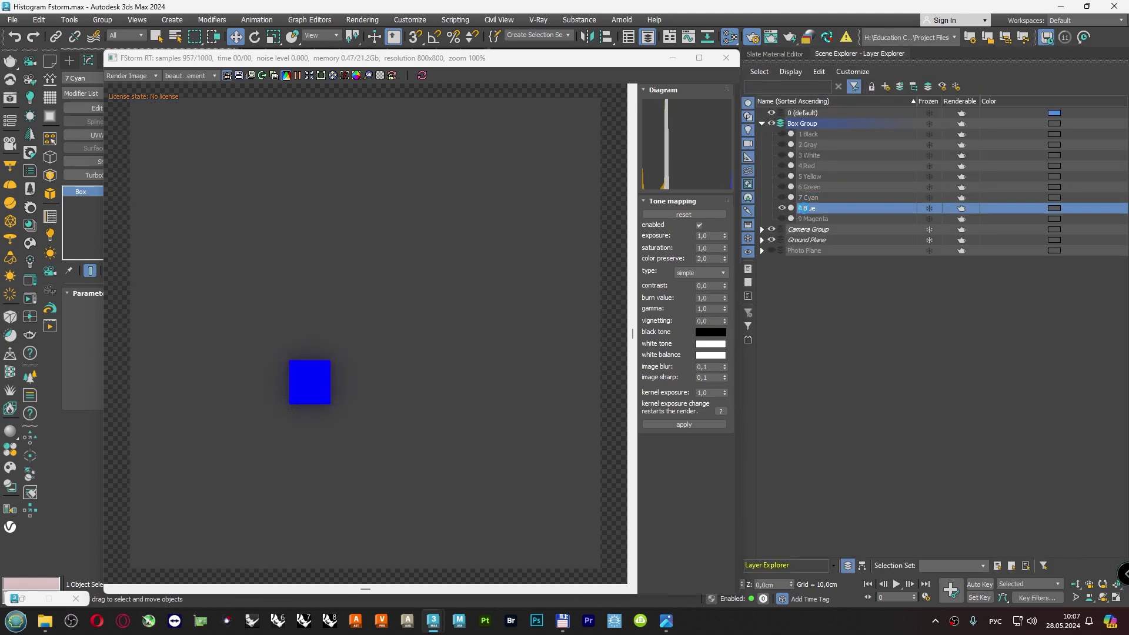
pyautogui.click(792, 54)
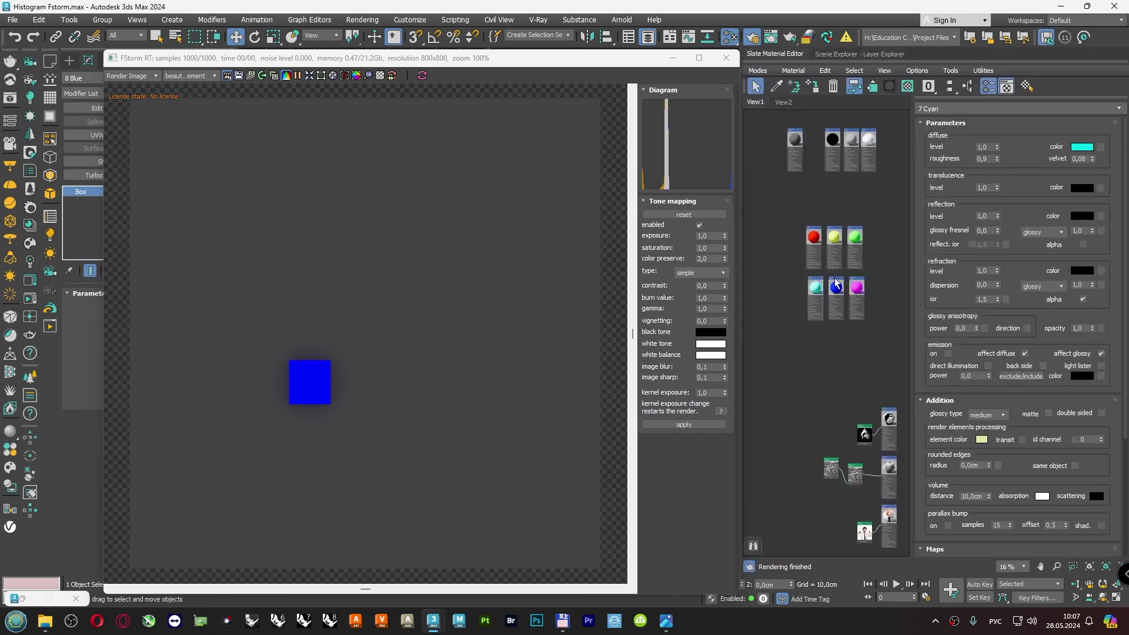
pyautogui.click(1078, 149)
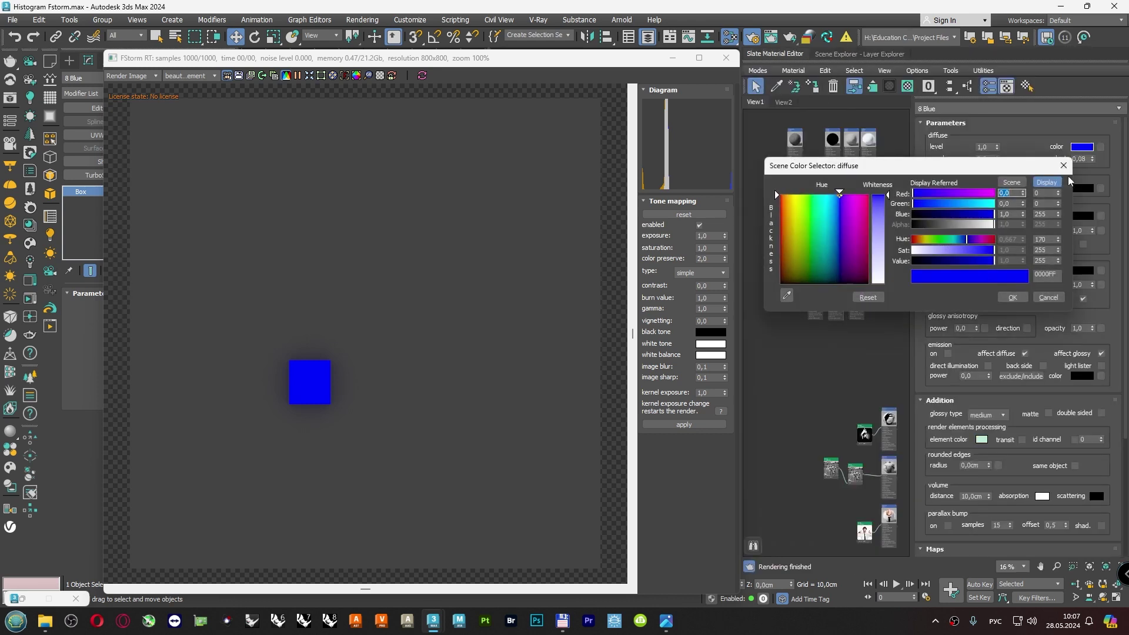
pyautogui.write('230')
pyautogui.press('Return')
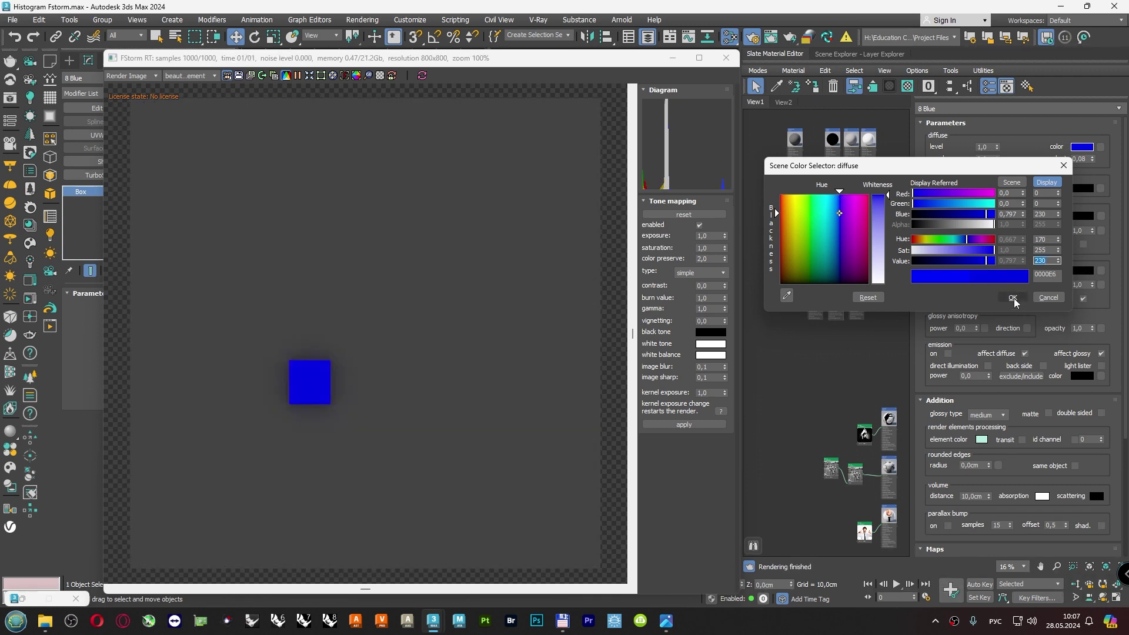
pyautogui.click(1016, 298)
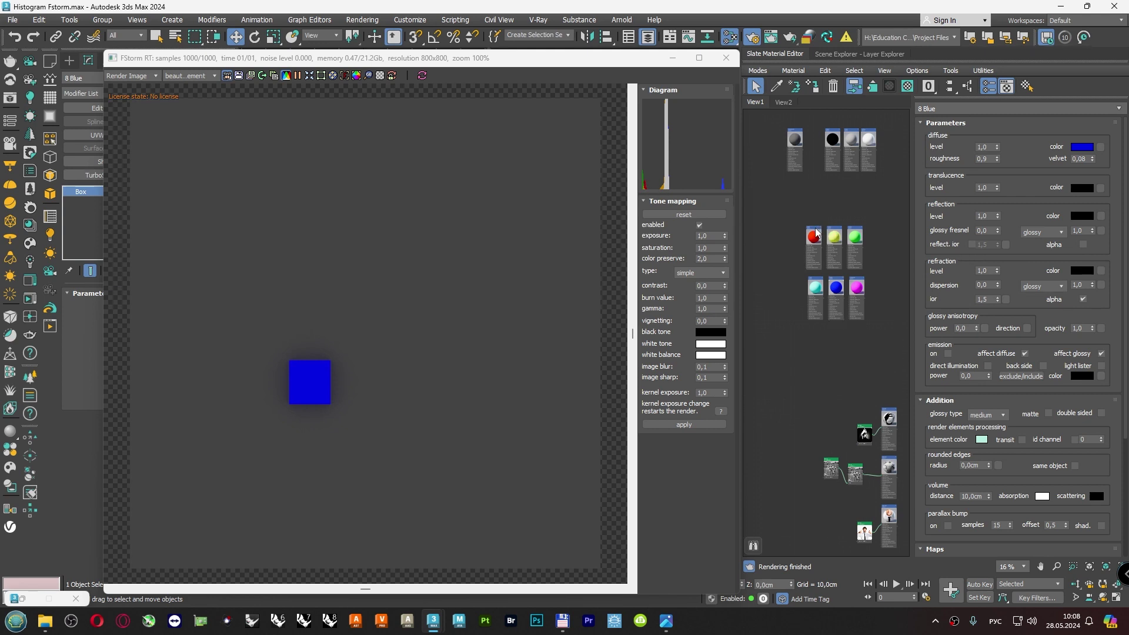
# Inspect the 6 Green, 8 Blue and 9 Magenta material parameters.
pyautogui.click(857, 235)
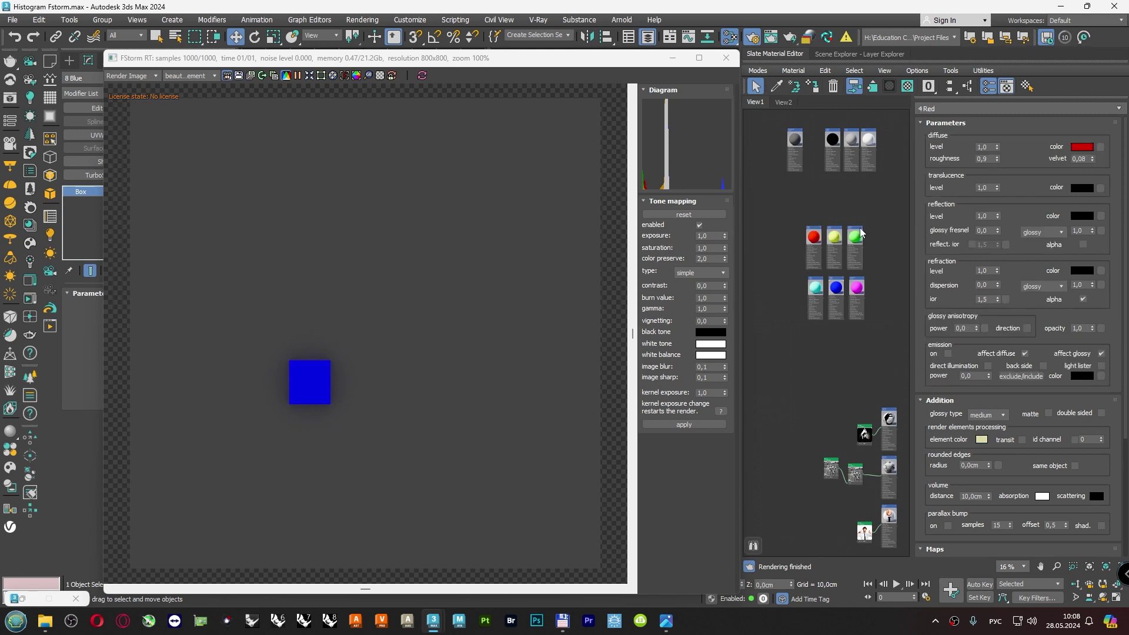
pyautogui.click(837, 287)
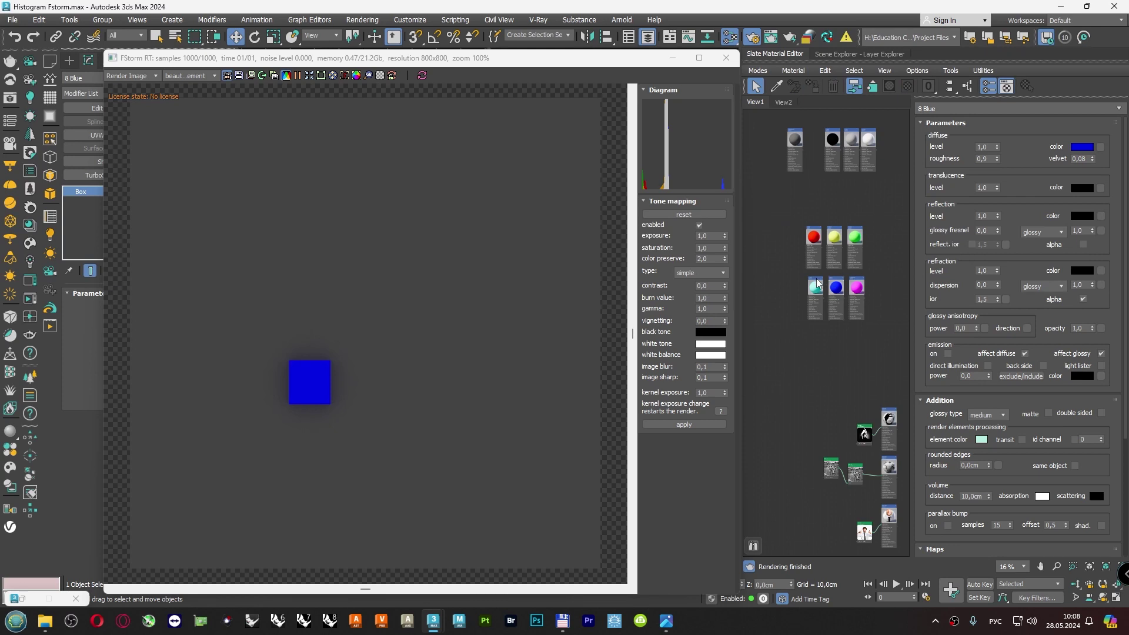
pyautogui.click(859, 284)
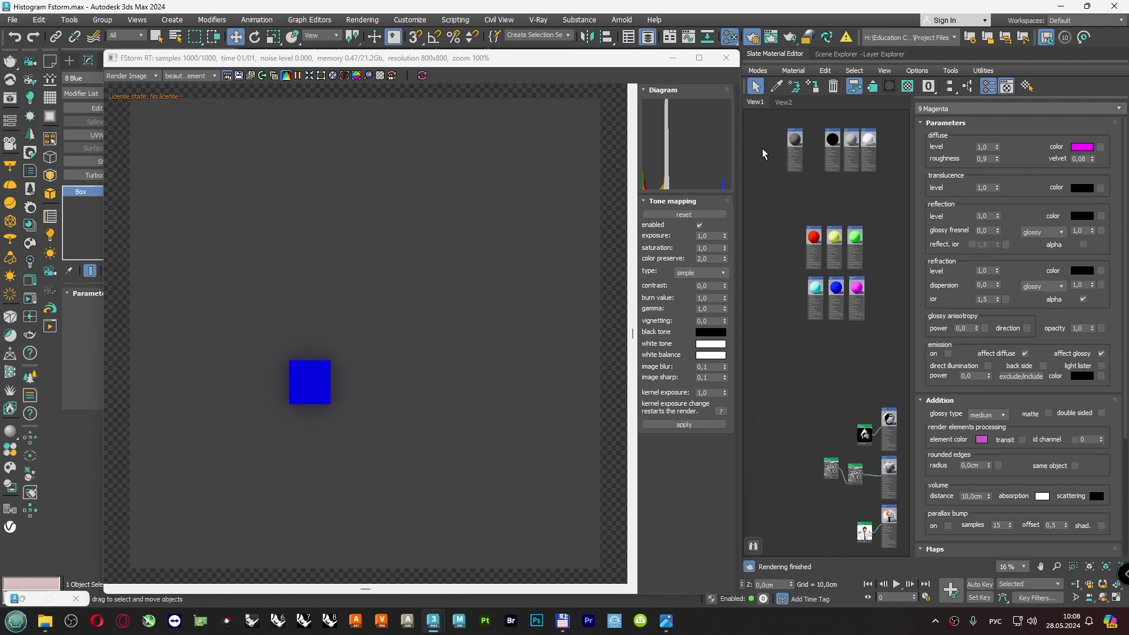
# Hide the 8 Blue layer and show the 9 Magenta layer.
pyautogui.click(838, 56)
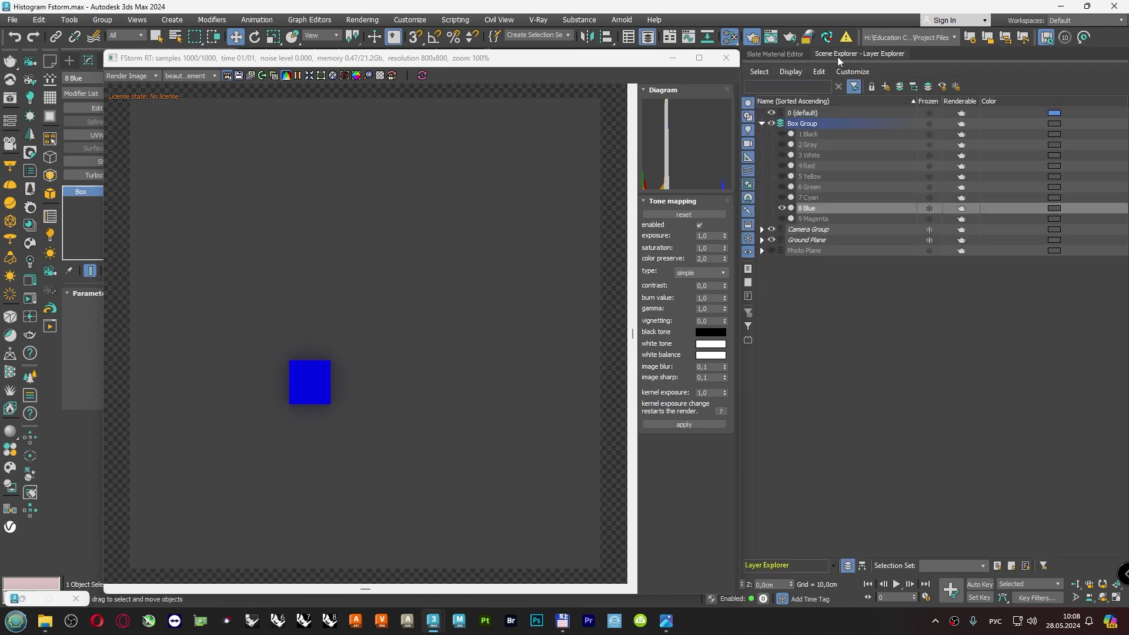
pyautogui.click(784, 218)
pyautogui.click(781, 218)
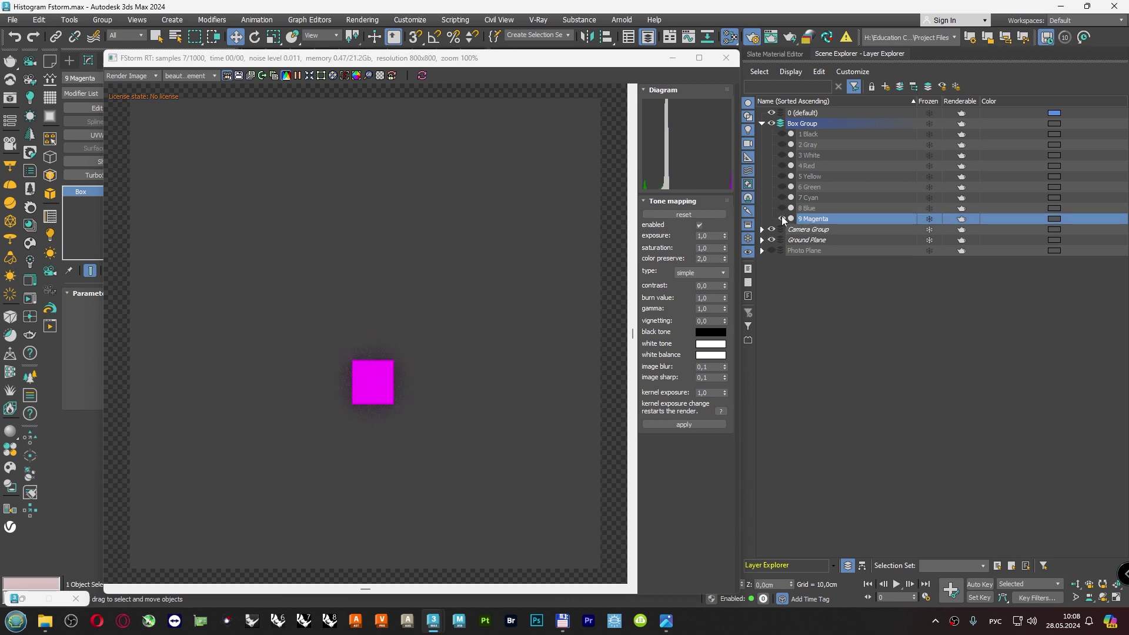
# Set the 9 Magenta diffuse Value to 230 (E600E3) and load 6 Green's parameters.
pyautogui.click(776, 54)
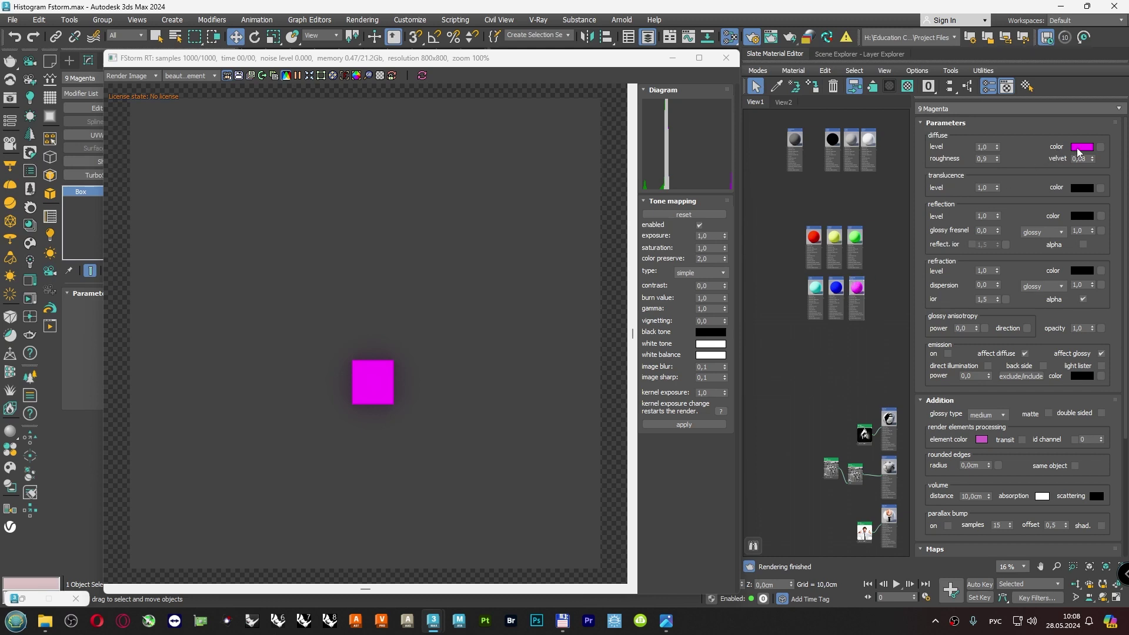
pyautogui.click(1082, 147)
pyautogui.doubleClick(1036, 257)
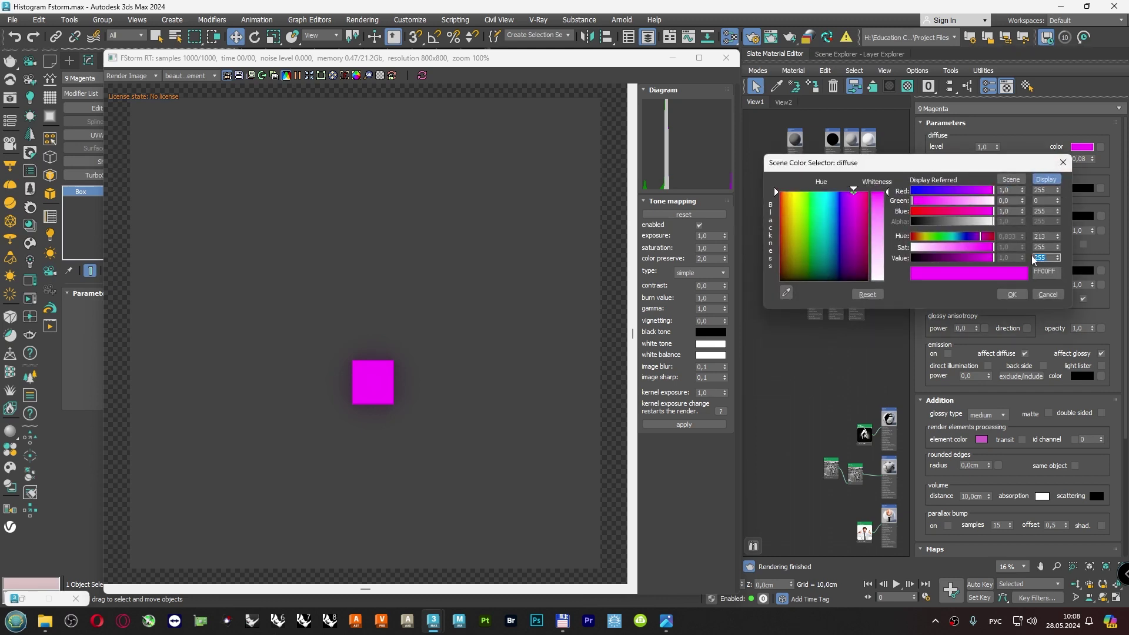
pyautogui.write('230')
pyautogui.press('Return')
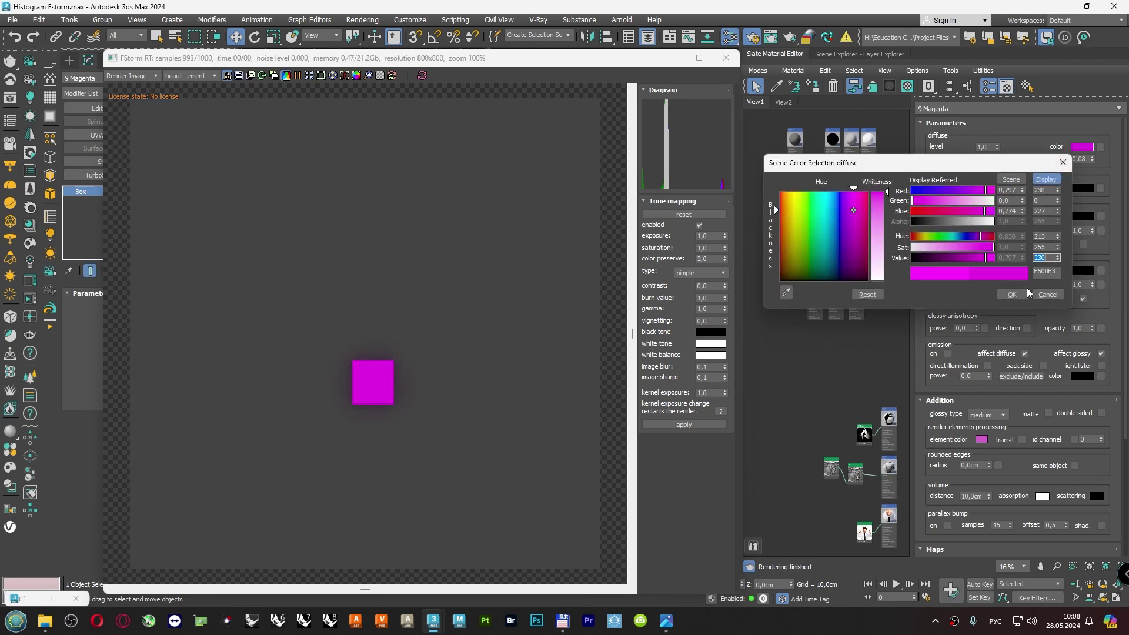
pyautogui.click(1027, 293)
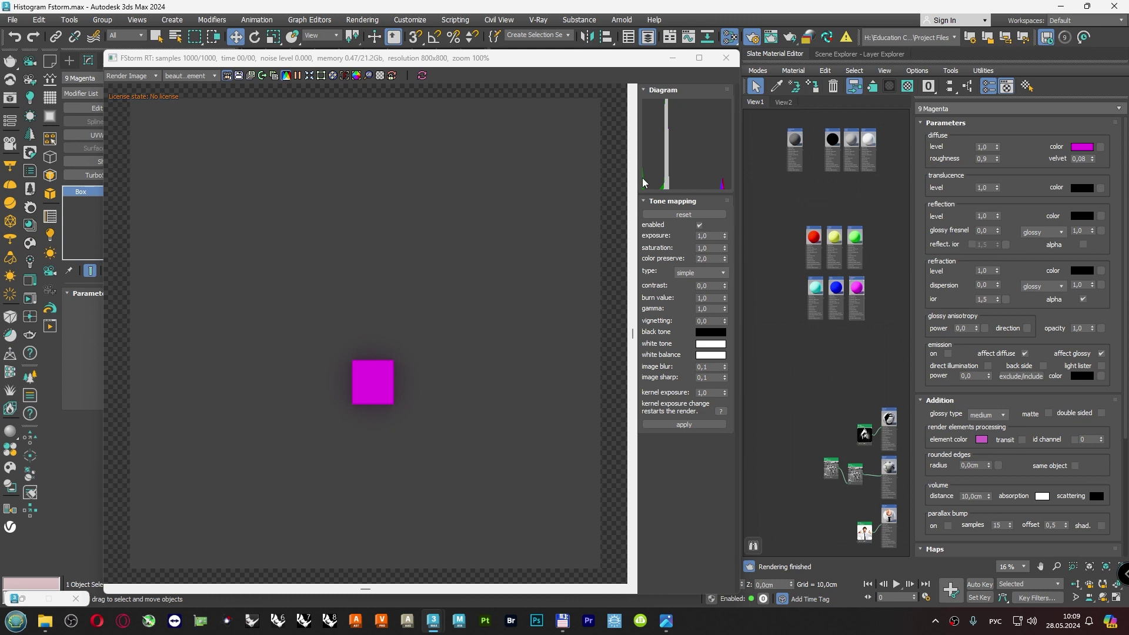
pyautogui.doubleClick(855, 235)
# Turn on all box layers, black through blue, then capture the render and histogram area.
pyautogui.click(834, 54)
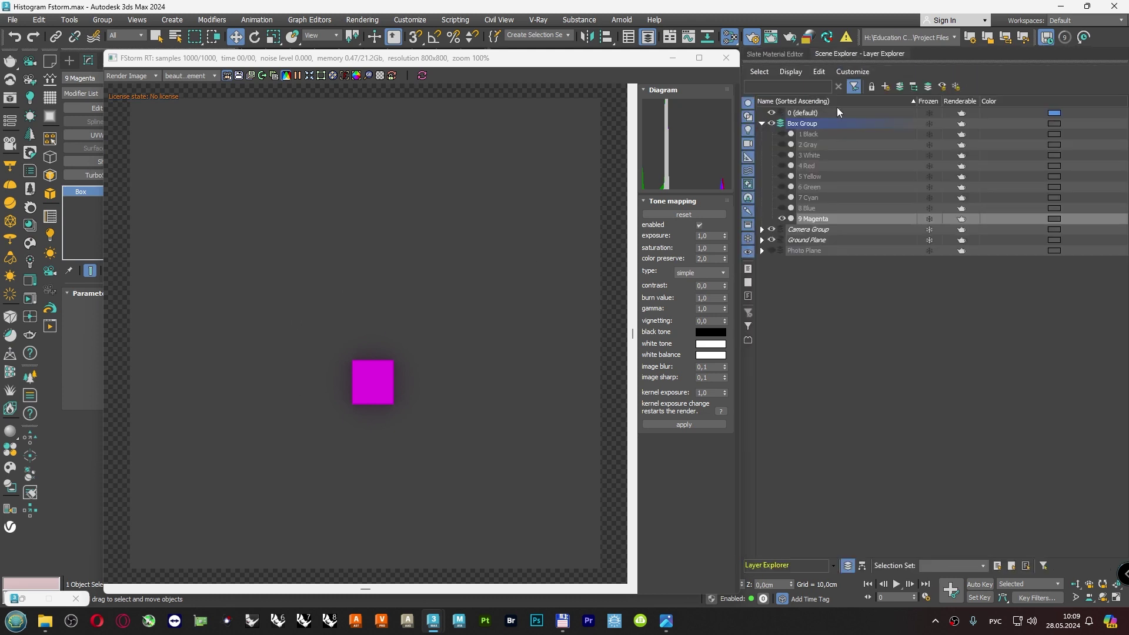
pyautogui.click(782, 134)
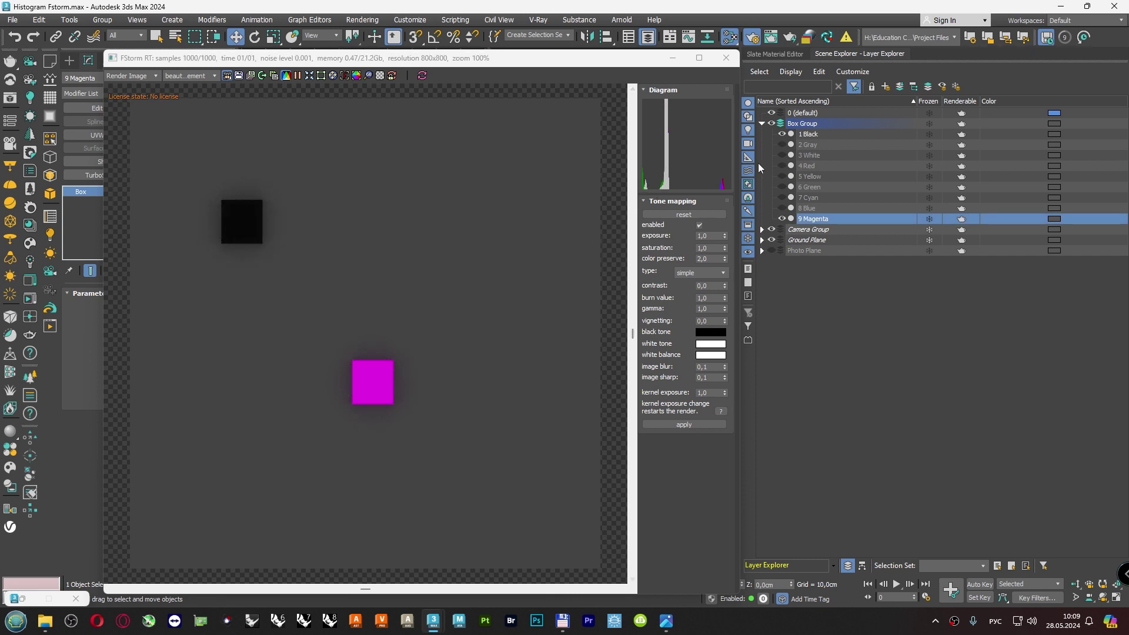
pyautogui.click(781, 145)
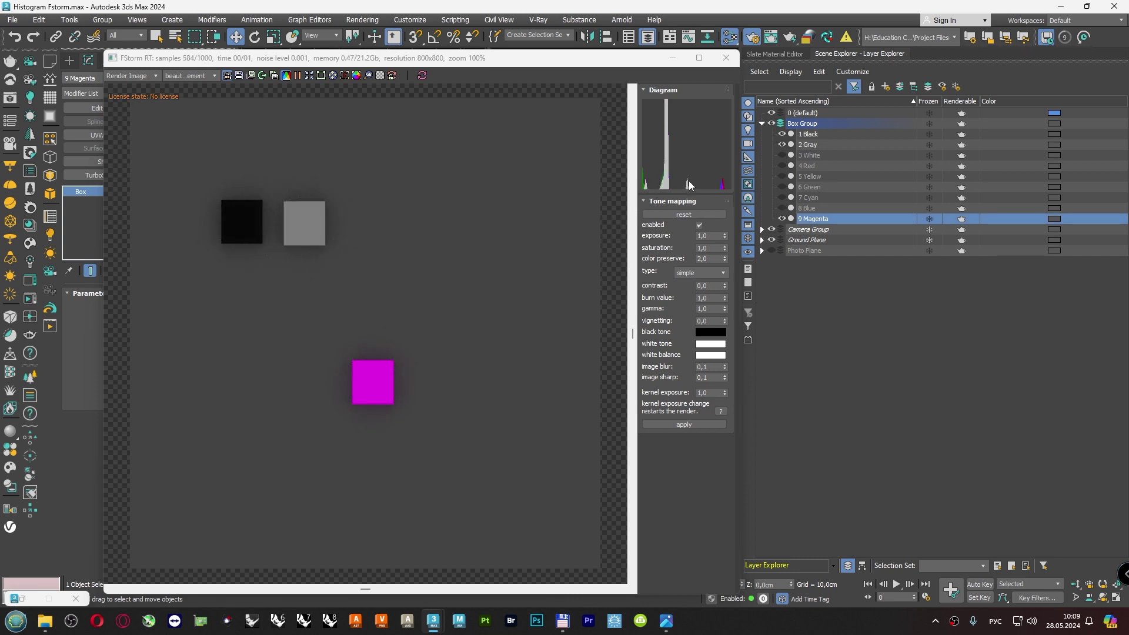
pyautogui.click(781, 155)
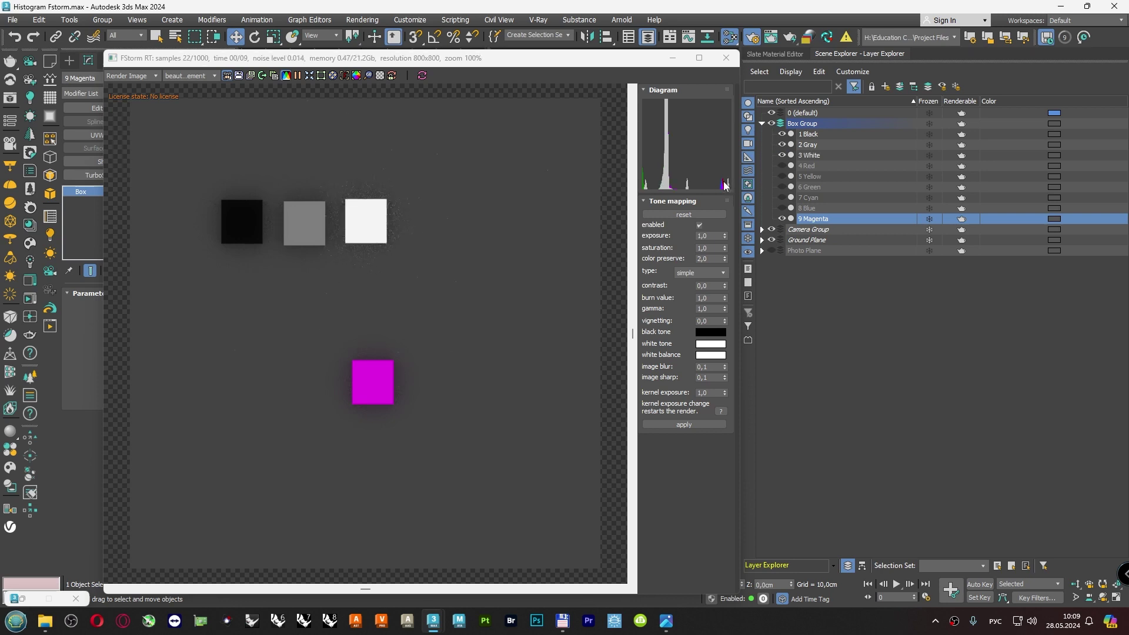
pyautogui.click(782, 166)
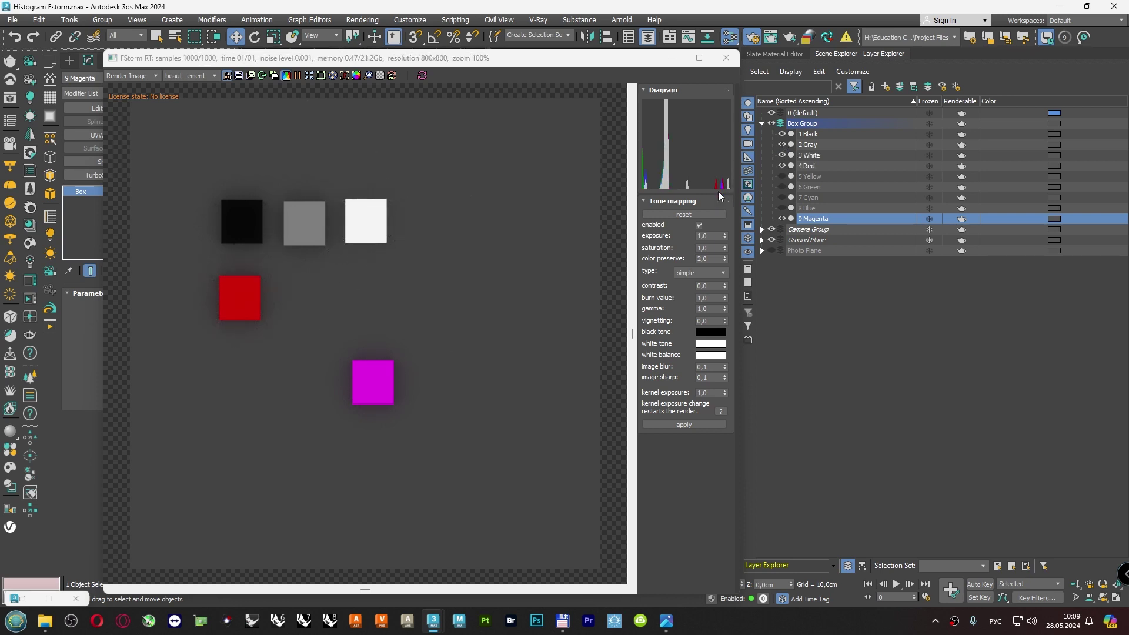
pyautogui.click(781, 176)
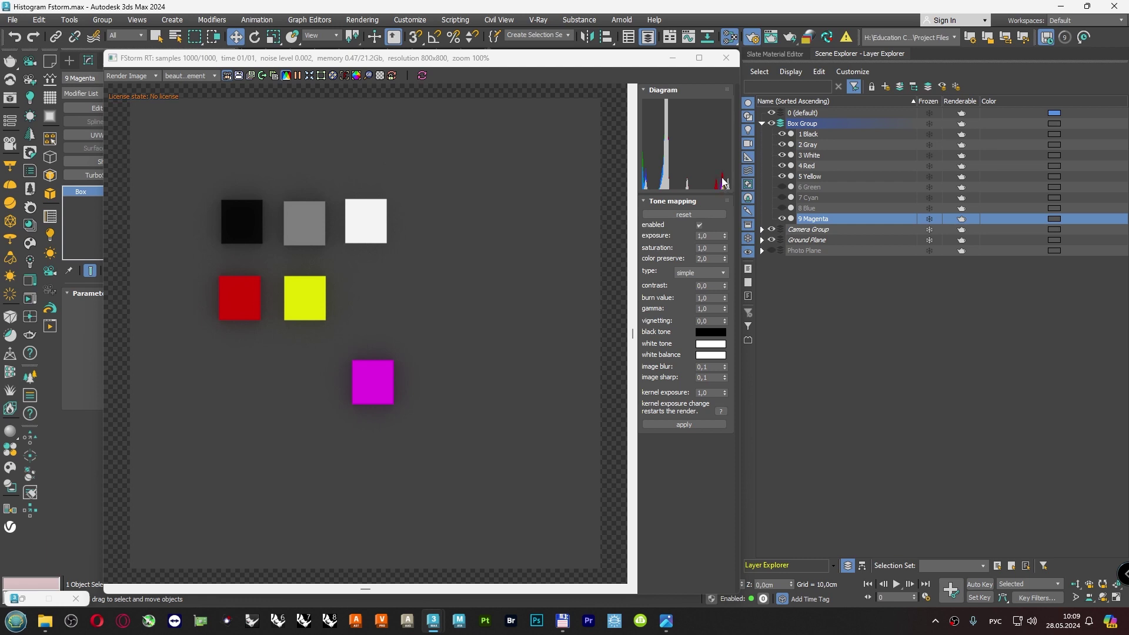
pyautogui.click(780, 187)
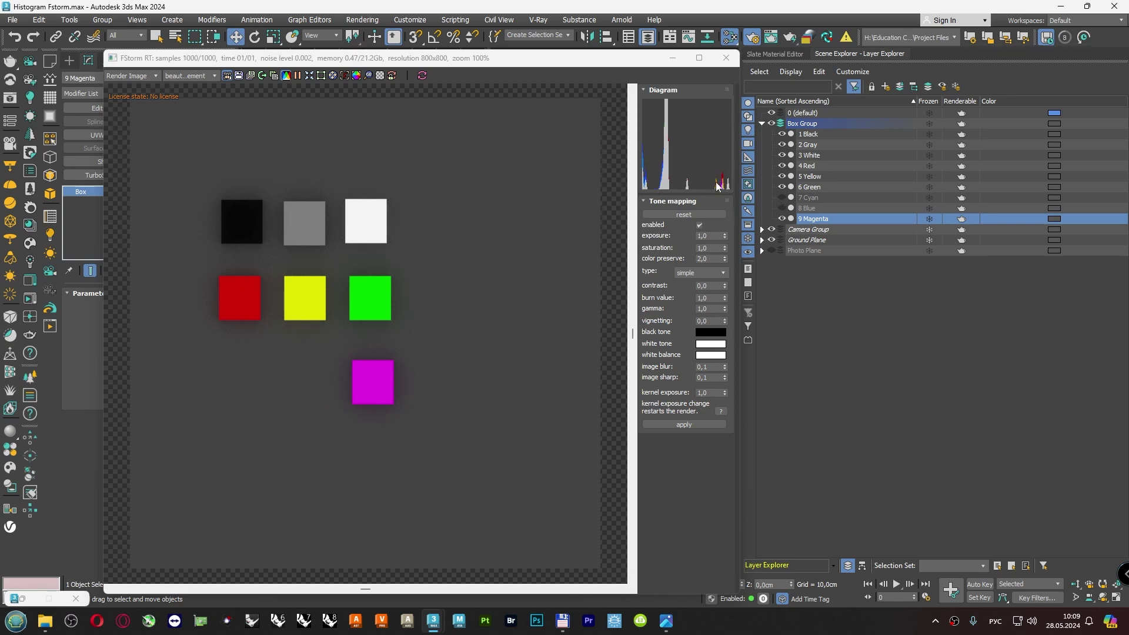
pyautogui.click(780, 197)
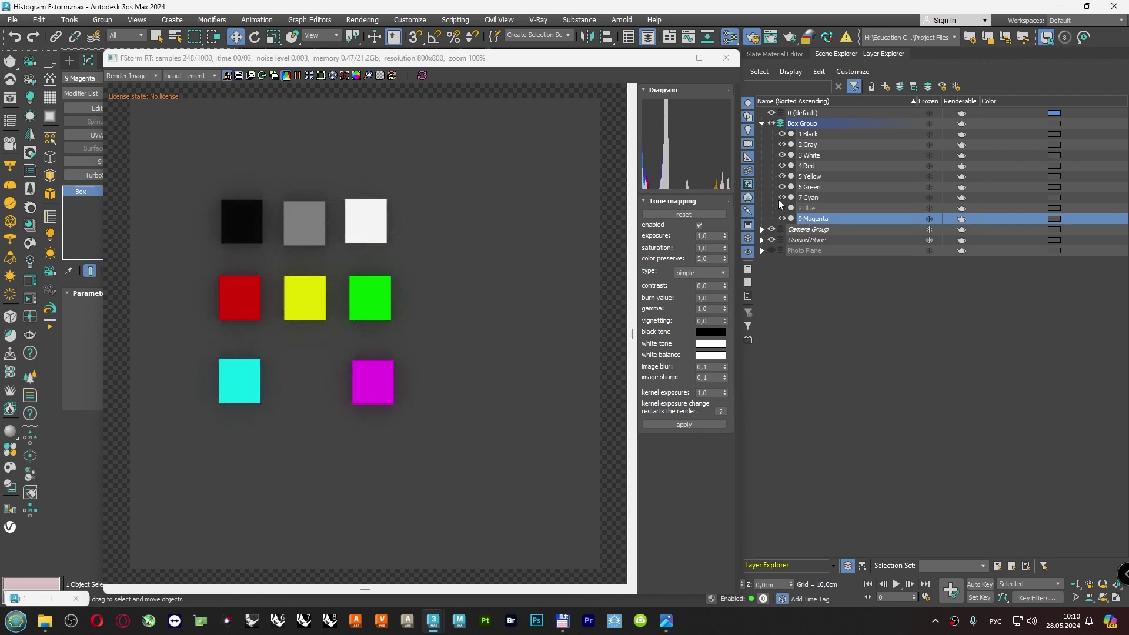
pyautogui.click(781, 207)
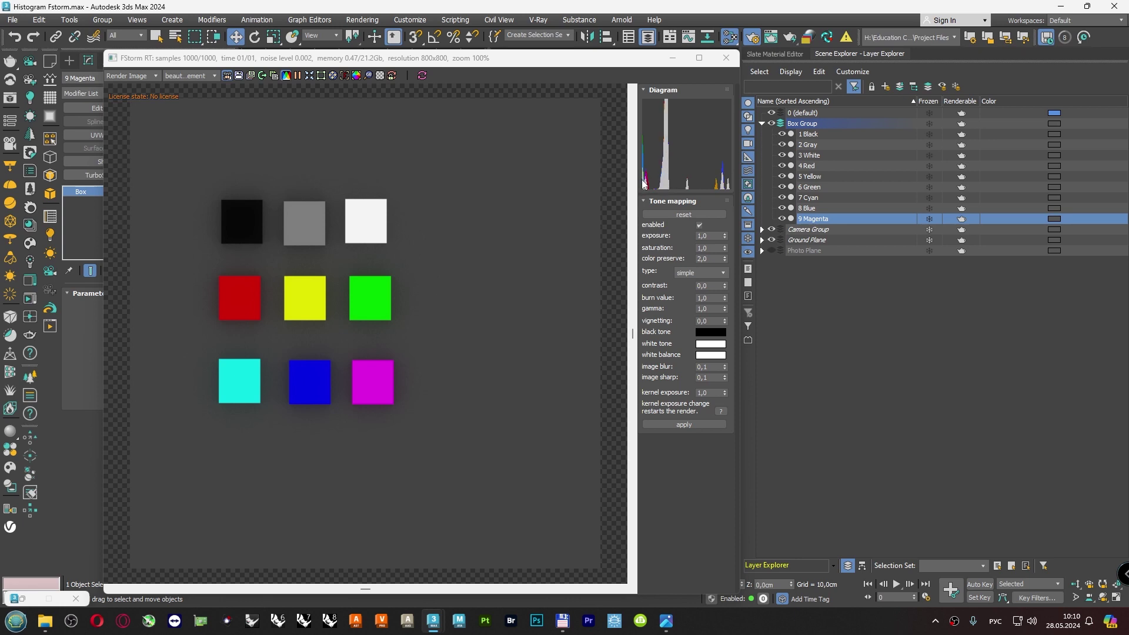
pyautogui.press('Print')
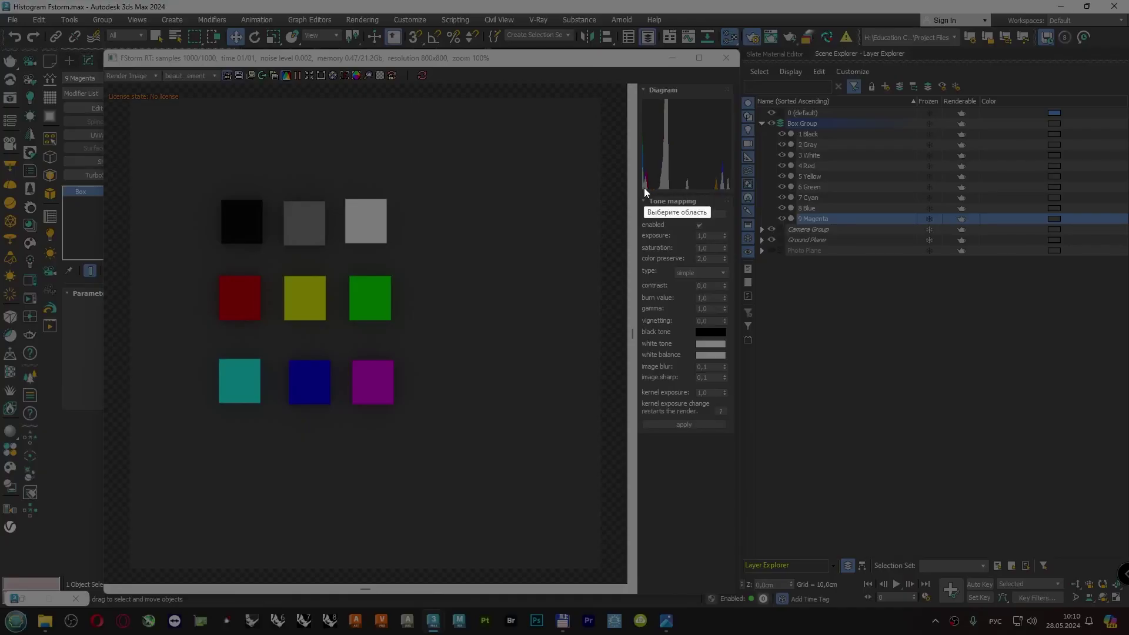
pyautogui.moveTo(427, 86)
pyautogui.mouseDown()
pyautogui.moveTo(747, 396)
pyautogui.moveTo(750, 431)
pyautogui.mouseUp()
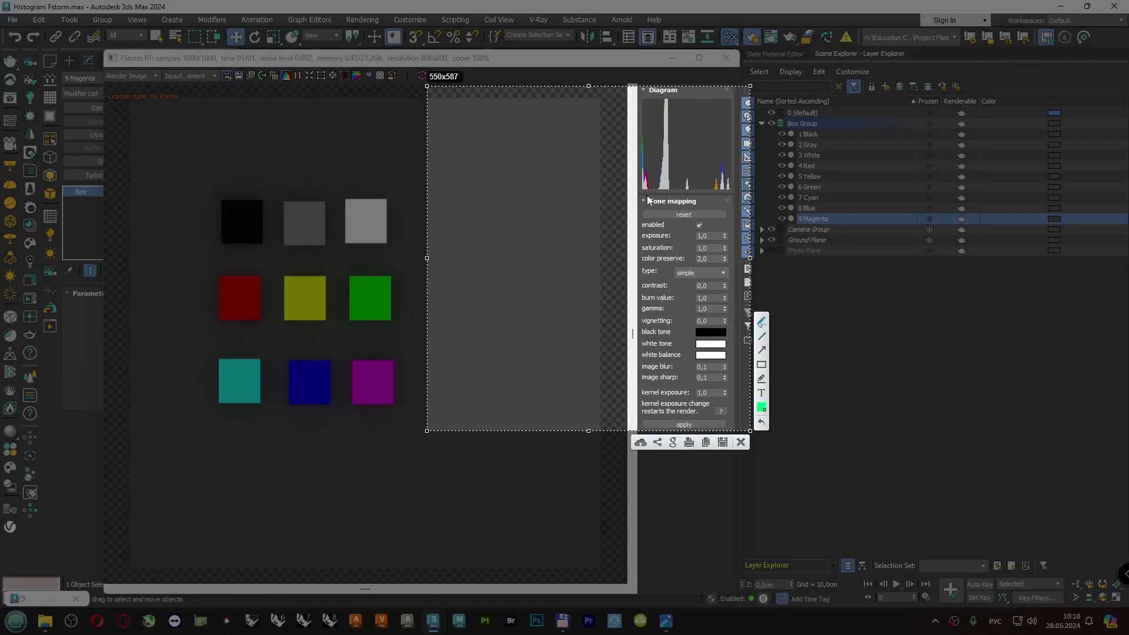
# Draw an arrow from the histogram's lower left and handwrite 'GRM Bright'.
pyautogui.moveTo(643, 189)
pyautogui.mouseDown()
pyautogui.moveTo(567, 203)
pyautogui.moveTo(575, 207)
pyautogui.mouseUp()
pyautogui.moveTo(499, 206); pyautogui.dragTo(497, 219)
pyautogui.moveTo(487, 212); pyautogui.dragTo(504, 219)
pyautogui.moveTo(505, 220)
pyautogui.mouseDown()
pyautogui.moveTo(513, 227)
pyautogui.moveTo(523, 213)
pyautogui.moveTo(523, 228)
pyautogui.mouseUp()
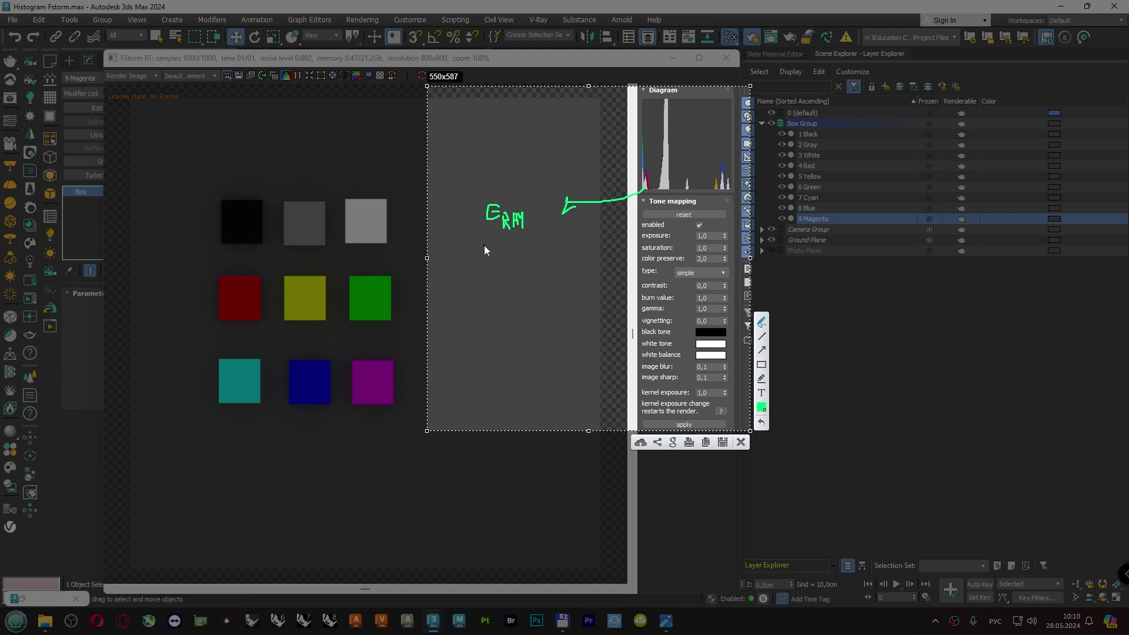
pyautogui.moveTo(488, 237)
pyautogui.mouseDown()
pyautogui.moveTo(491, 255)
pyautogui.moveTo(543, 242)
pyautogui.mouseUp()
pyautogui.click(529, 229)
# Arrow the histogram's tall spike, label it 'Color satur', and close the annotations.
pyautogui.moveTo(641, 143)
pyautogui.mouseDown()
pyautogui.moveTo(637, 156)
pyautogui.moveTo(449, 122)
pyautogui.moveTo(457, 144)
pyautogui.moveTo(491, 144)
pyautogui.moveTo(449, 164)
pyautogui.moveTo(467, 168)
pyautogui.moveTo(491, 150)
pyautogui.moveTo(495, 162)
pyautogui.mouseUp()
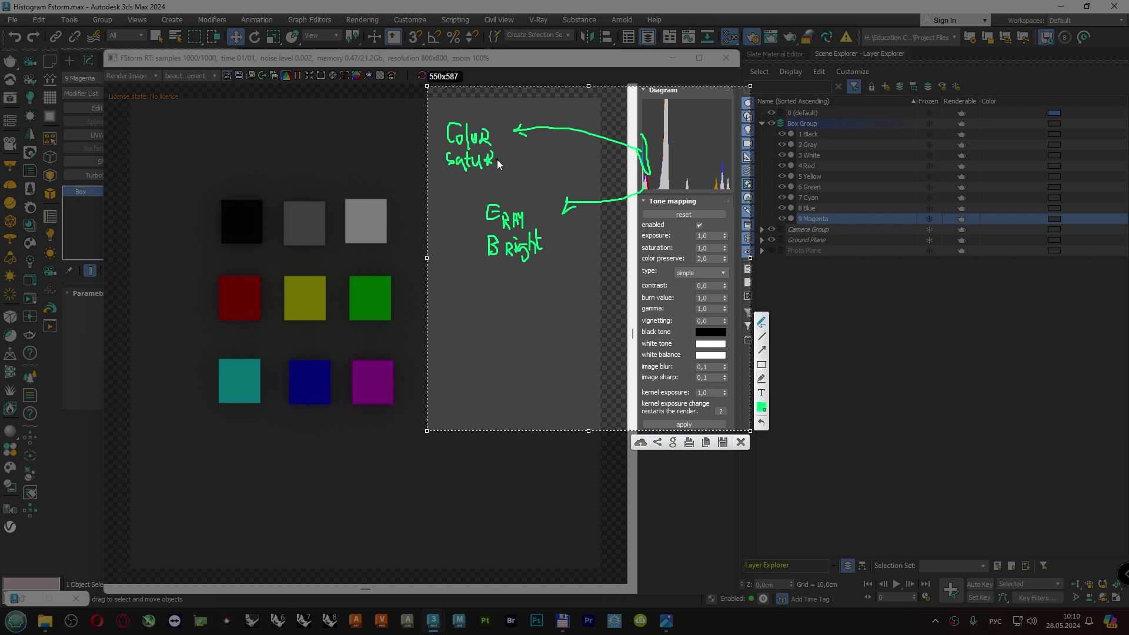
pyautogui.click(498, 160)
pyautogui.click(741, 443)
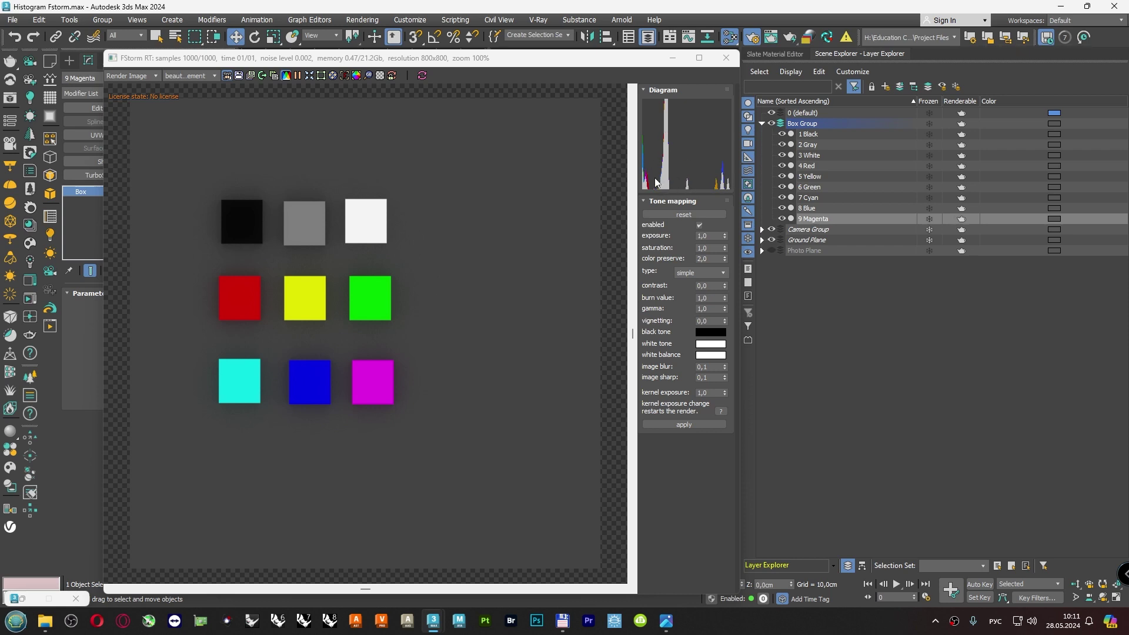
# Collapse and hide Box Group, re-render, and hide the Ground Plane.
pyautogui.click(762, 124)
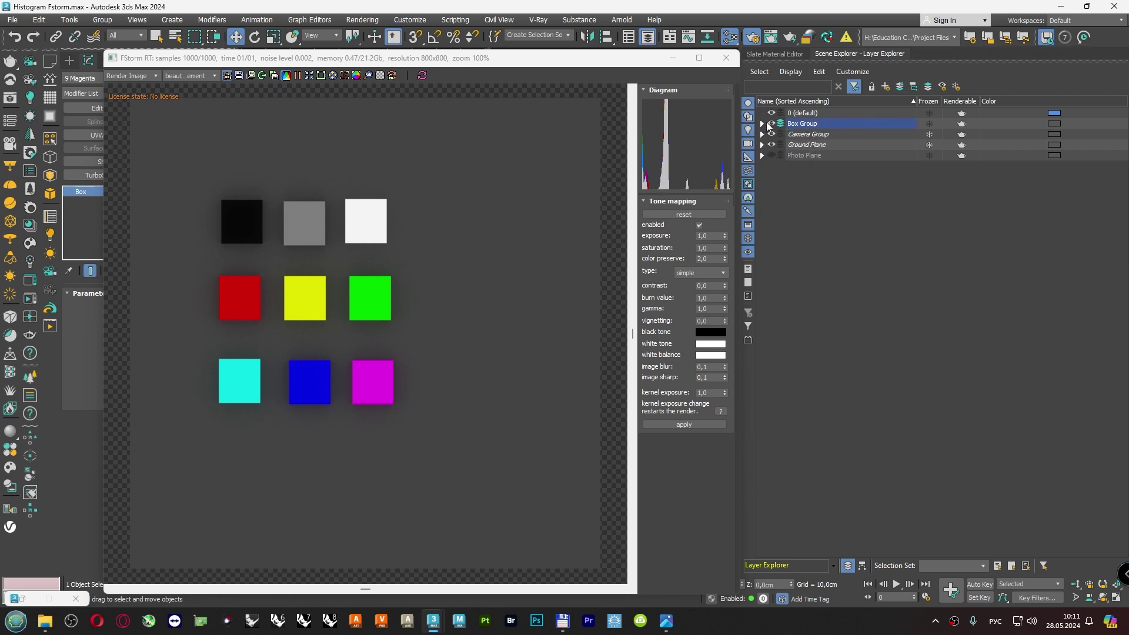
pyautogui.click(772, 124)
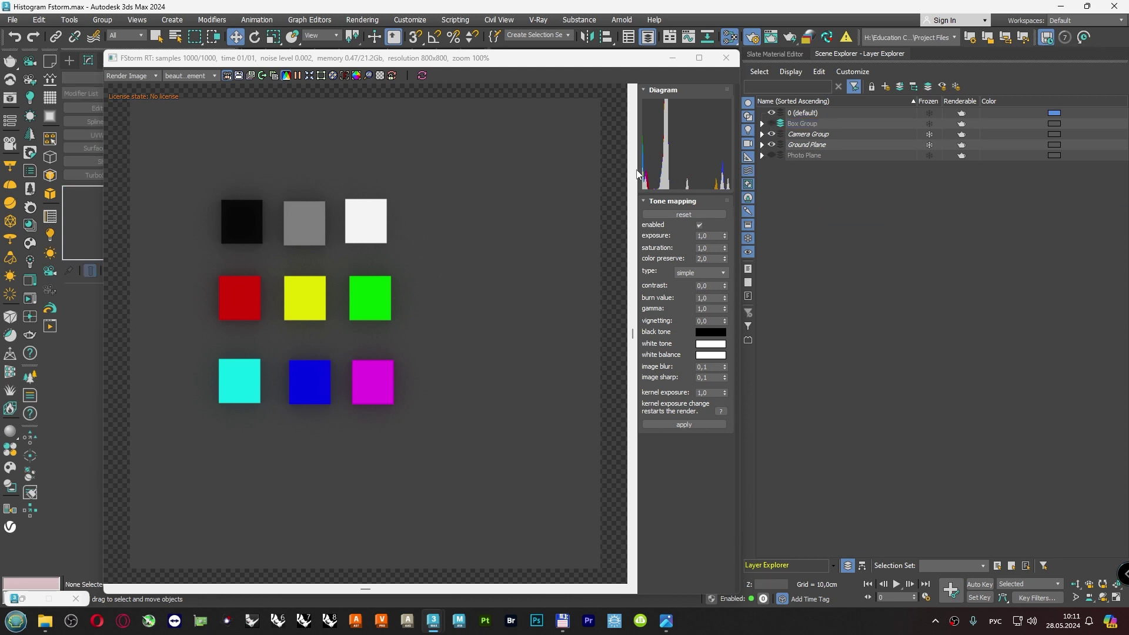
pyautogui.click(423, 76)
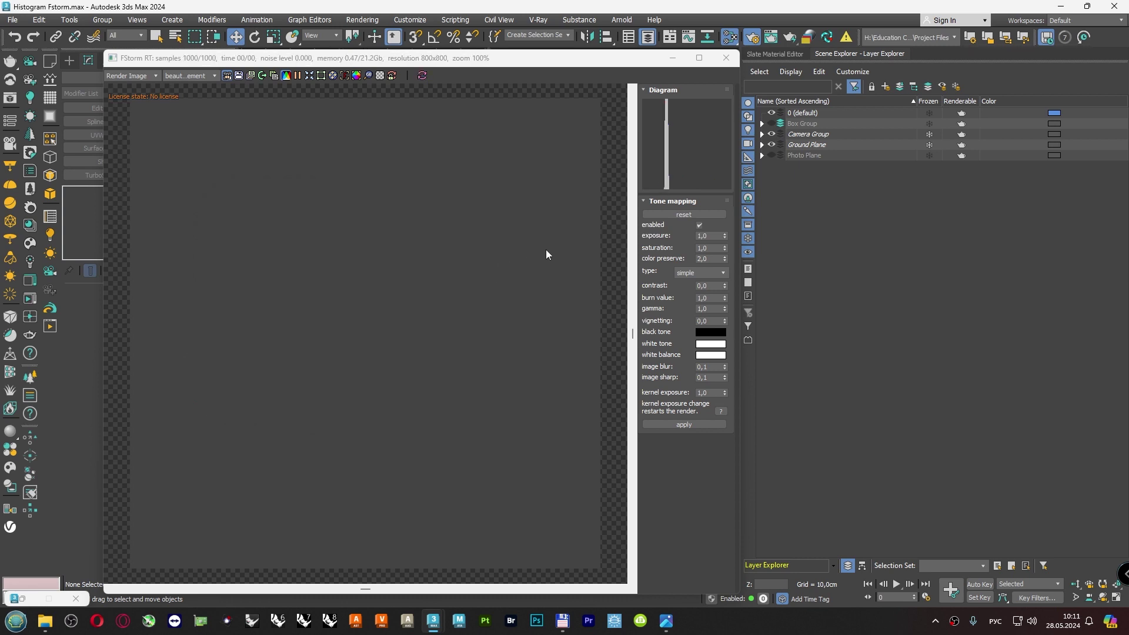
pyautogui.click(771, 144)
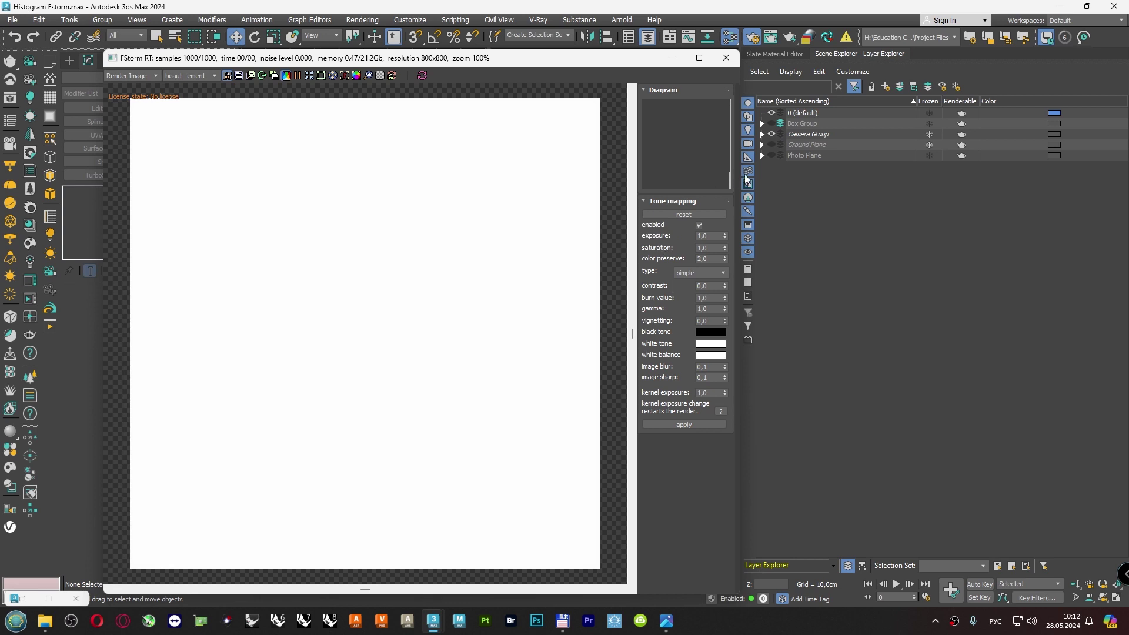
# Expand the Photo Plane layer and make it visible.
pyautogui.click(762, 155)
pyautogui.click(803, 156)
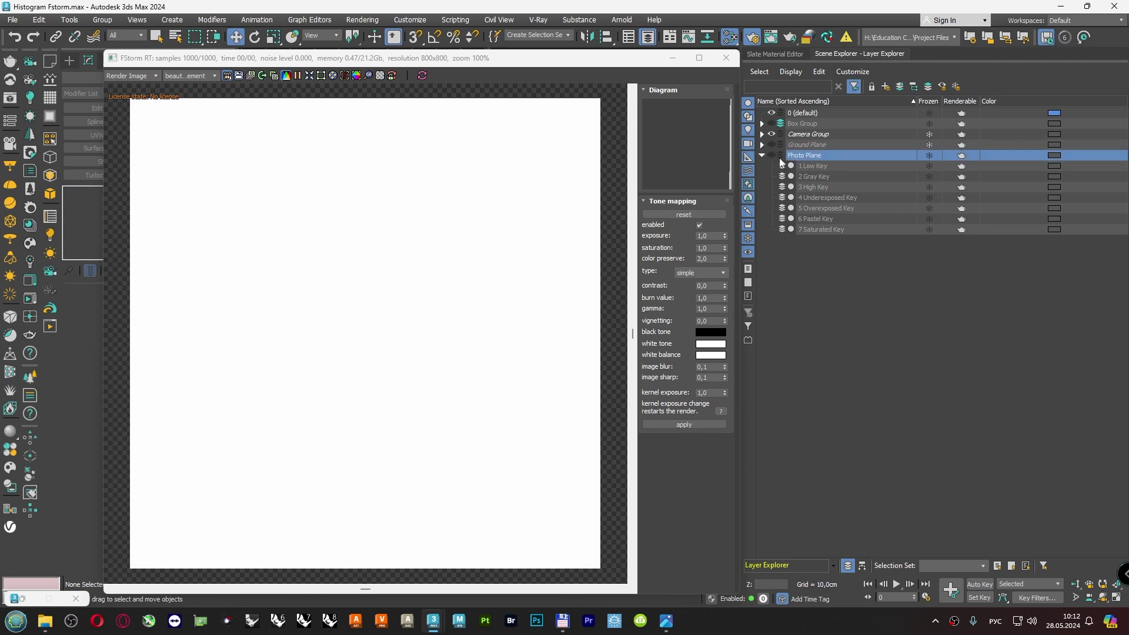
pyautogui.click(771, 155)
pyautogui.moveTo(665, 621)
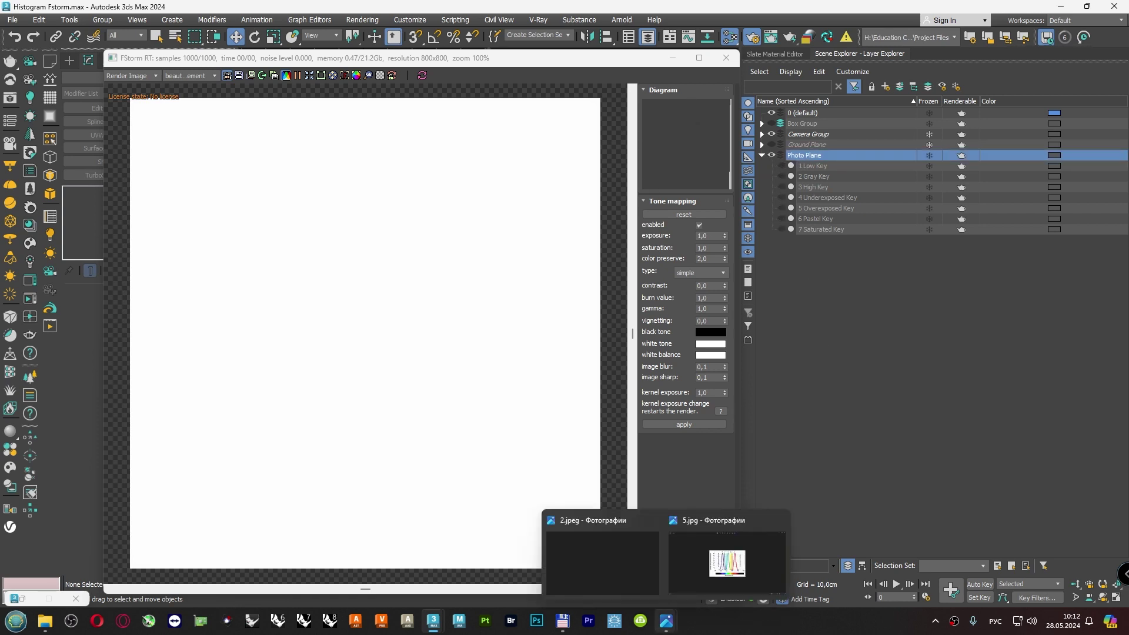
# Bring up Windows Photos and step to the exposure histogram chart 4.jpg.
pyautogui.click(714, 570)
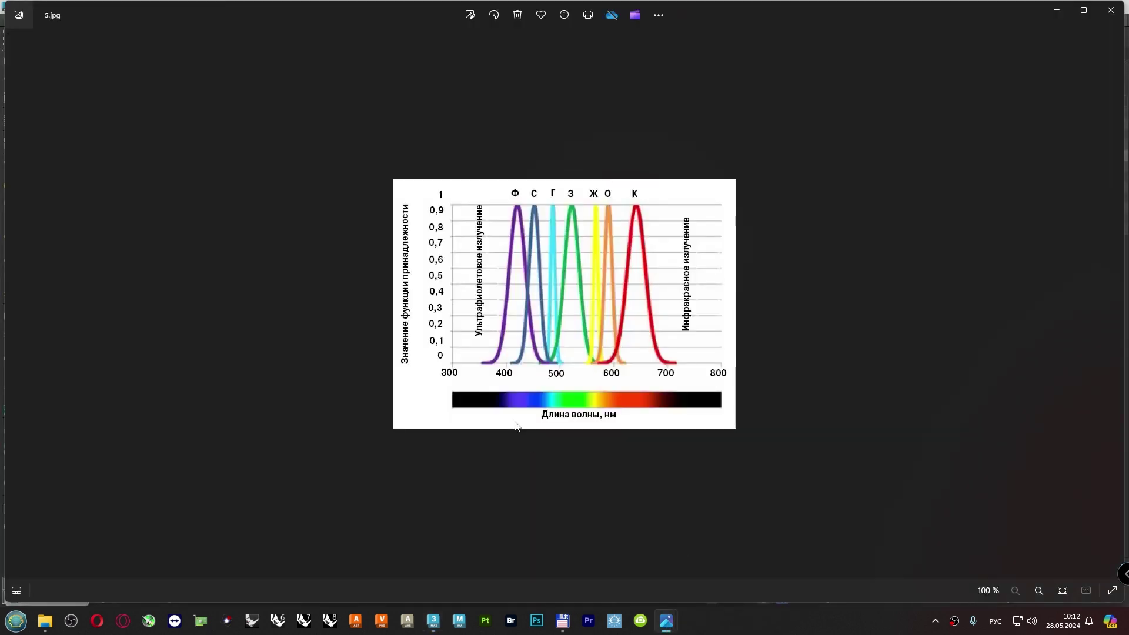
pyautogui.press('Left')
pyautogui.press('Left')
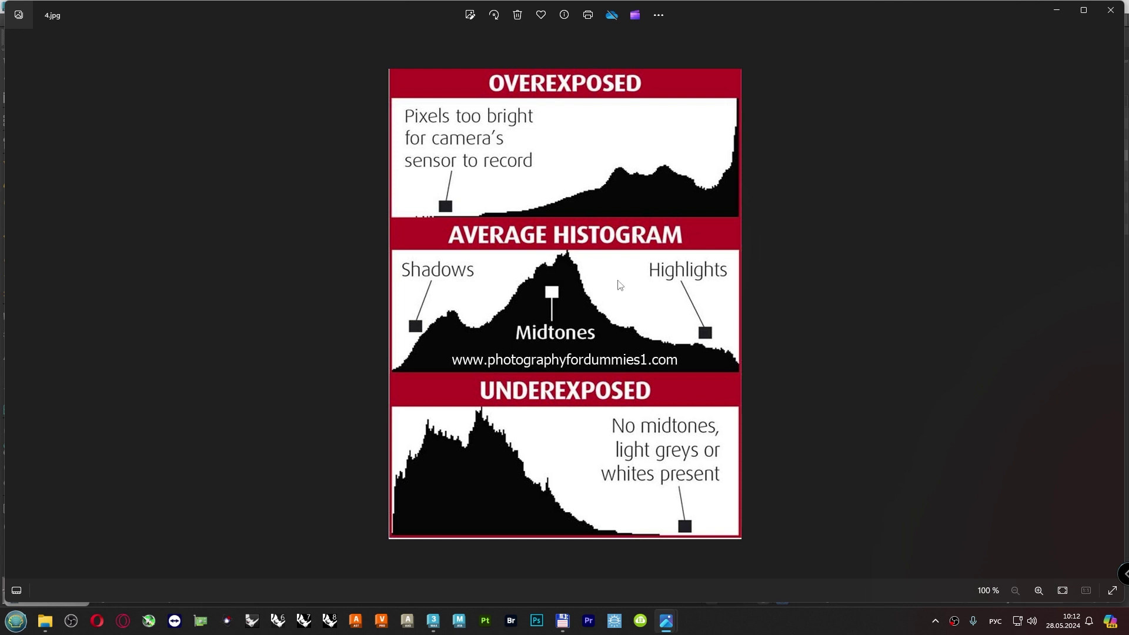
# Back in 3ds Max, toggle the 1 Low Key layer on so the portrait renders.
pyautogui.moveTo(433, 621)
pyautogui.click(376, 553)
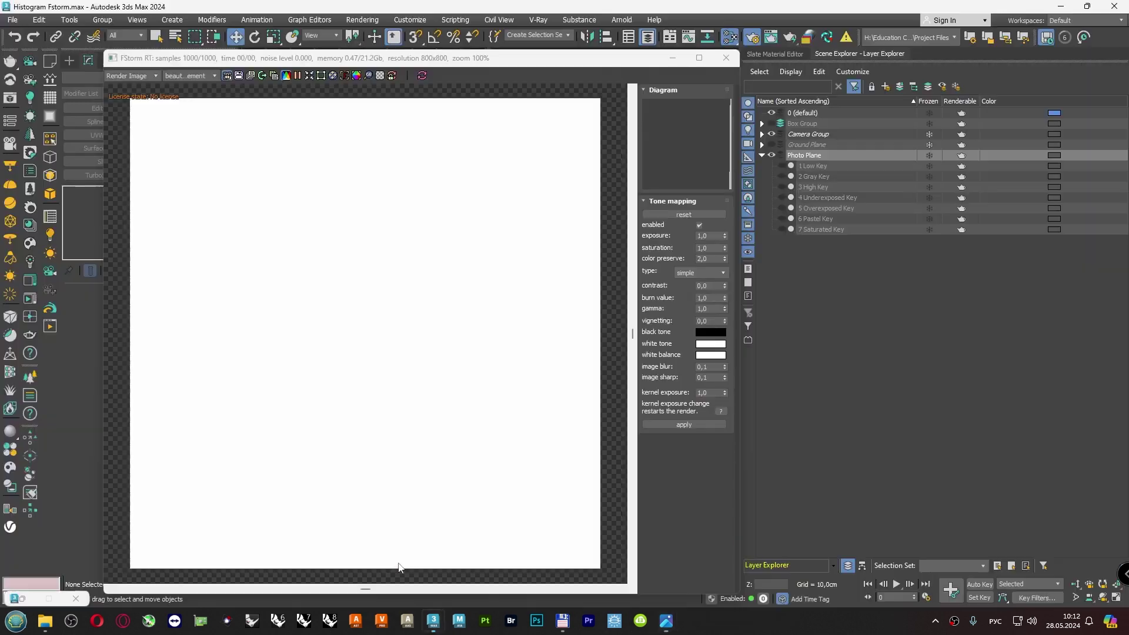
pyautogui.click(782, 165)
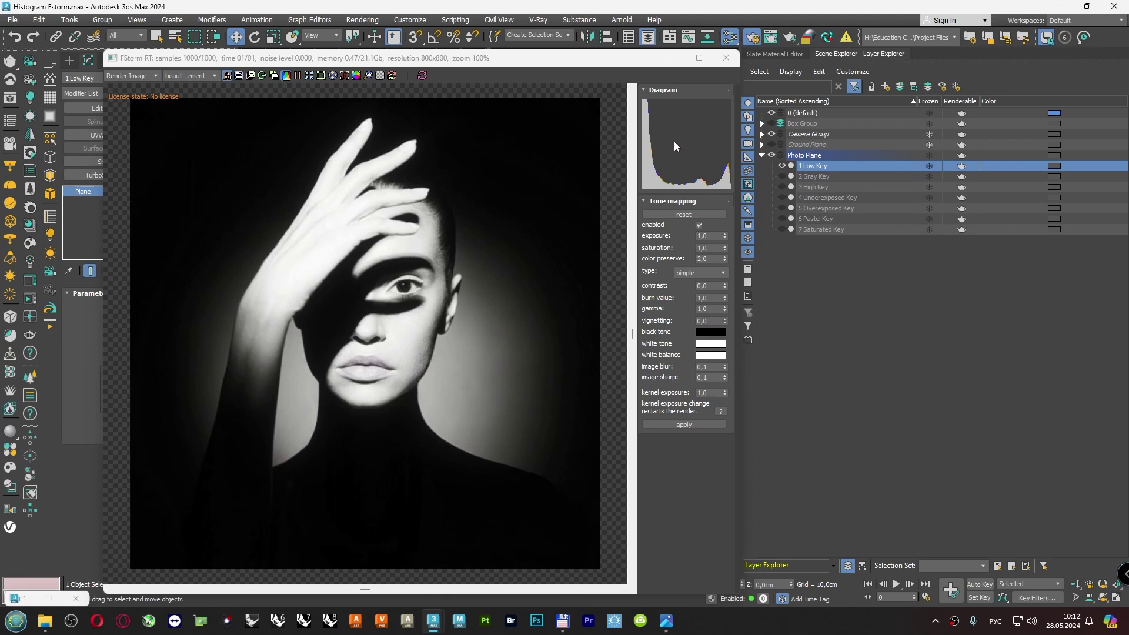
pyautogui.click(782, 165)
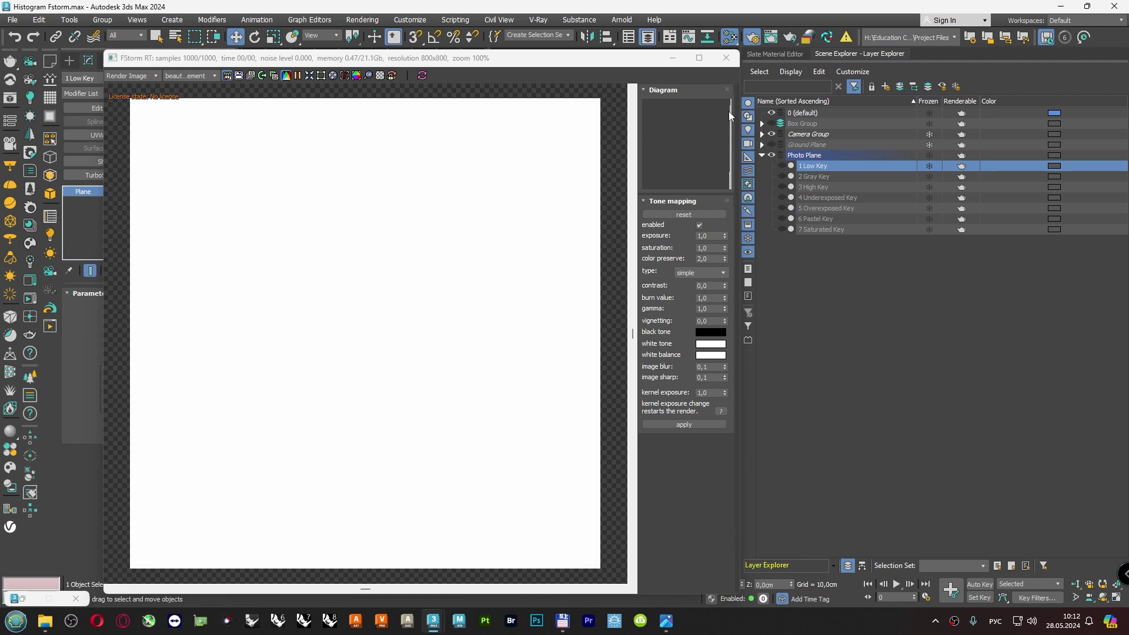
pyautogui.click(782, 165)
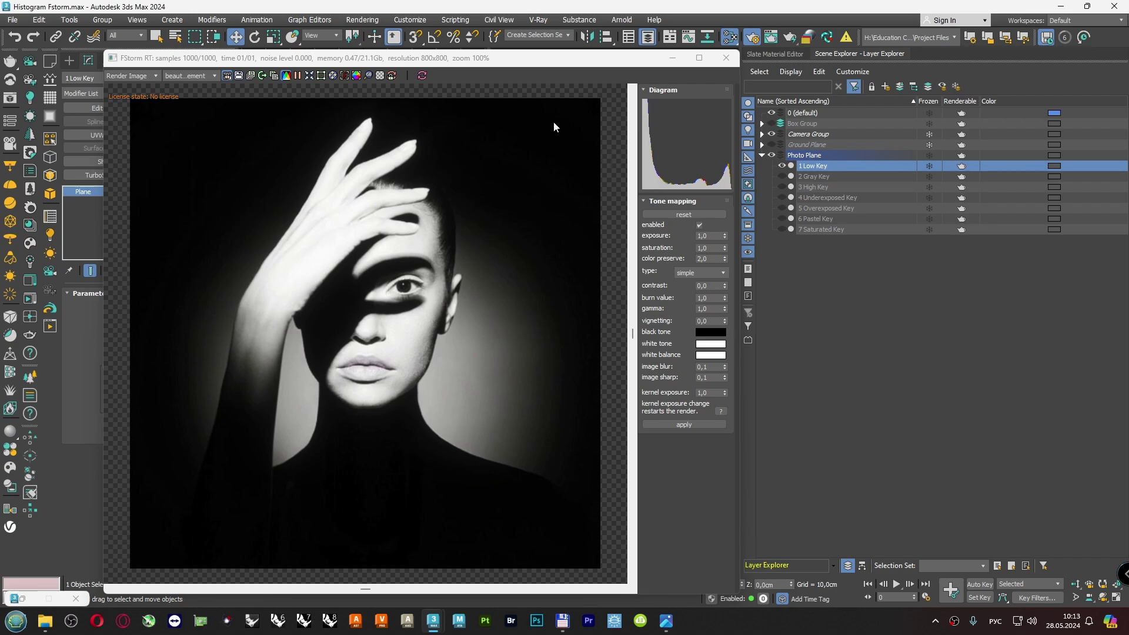
# Capture the portrait render, then arrow from the histogram and outline the lit face and hand.
pyautogui.press('Print')
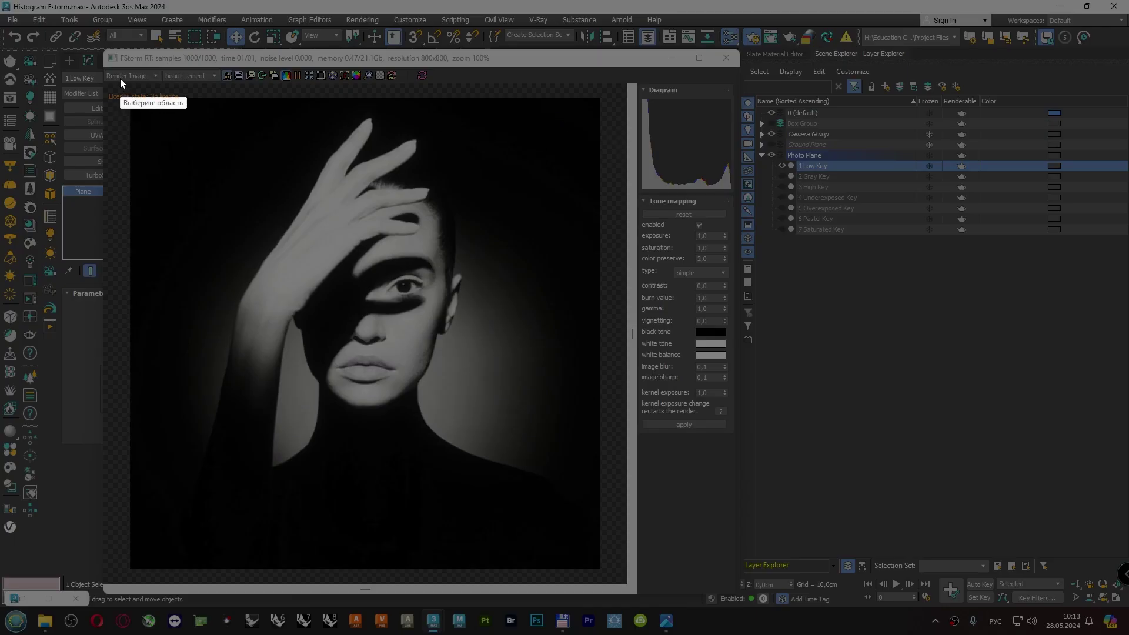
pyautogui.moveTo(120, 79); pyautogui.dragTo(732, 581)
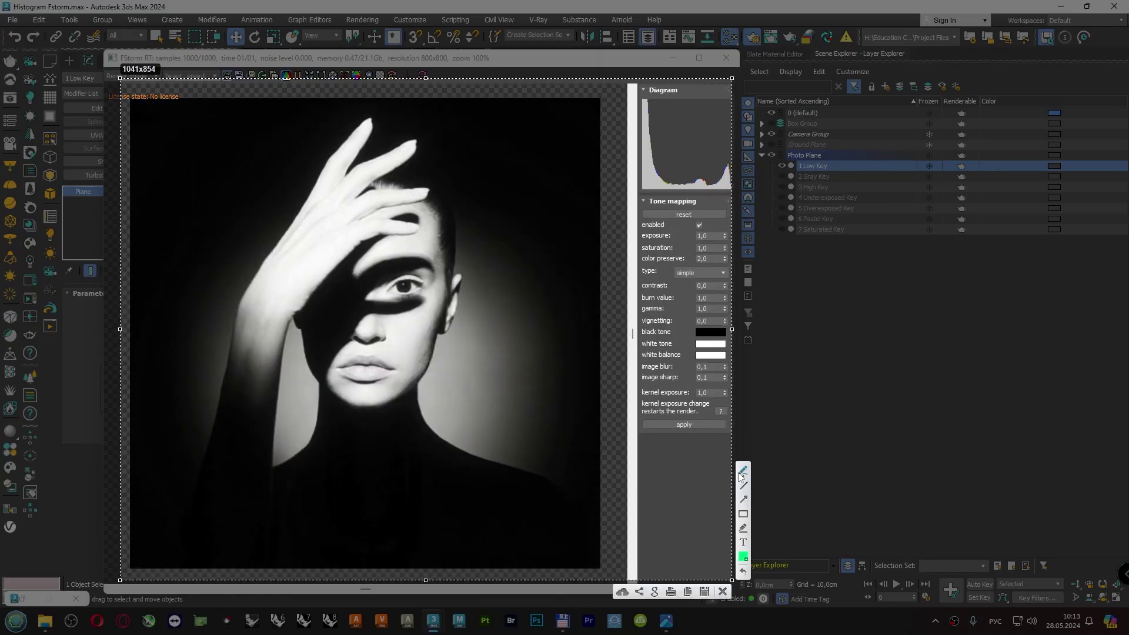
pyautogui.moveTo(645, 123)
pyautogui.mouseDown()
pyautogui.moveTo(565, 111)
pyautogui.moveTo(553, 137)
pyautogui.mouseUp()
pyautogui.moveTo(141, 99)
pyautogui.mouseDown()
pyautogui.moveTo(101, 187)
pyautogui.moveTo(137, 467)
pyautogui.moveTo(202, 482)
pyautogui.moveTo(285, 463)
pyautogui.moveTo(318, 388)
pyautogui.moveTo(336, 287)
pyautogui.moveTo(349, 318)
pyautogui.mouseUp()
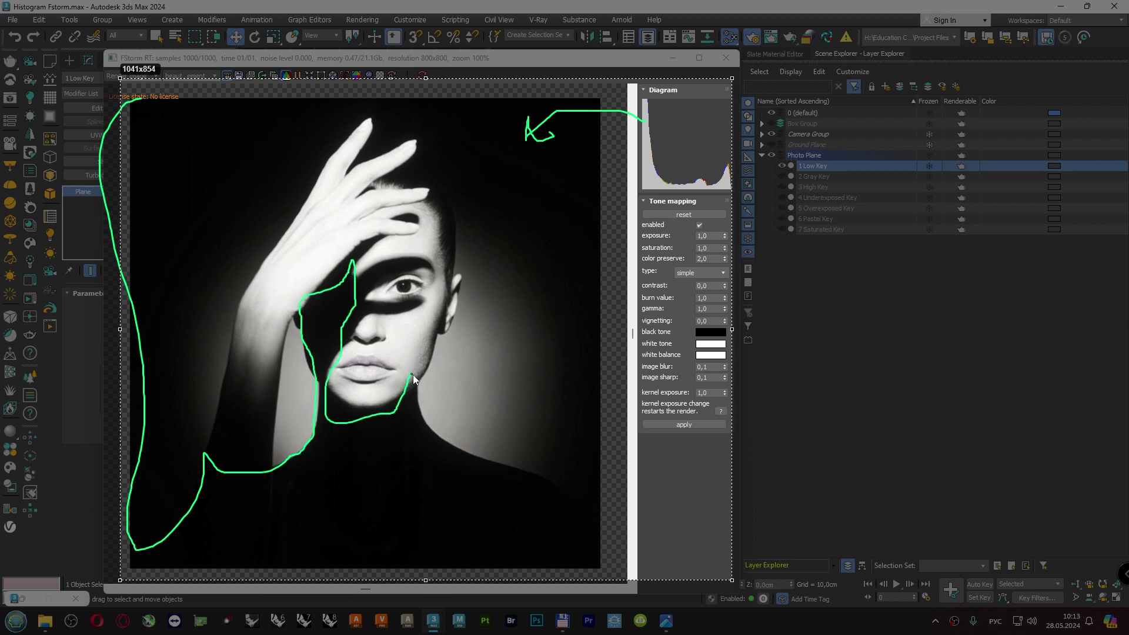
pyautogui.moveTo(499, 476)
pyautogui.mouseDown()
pyautogui.moveTo(532, 348)
pyautogui.moveTo(460, 236)
pyautogui.mouseUp()
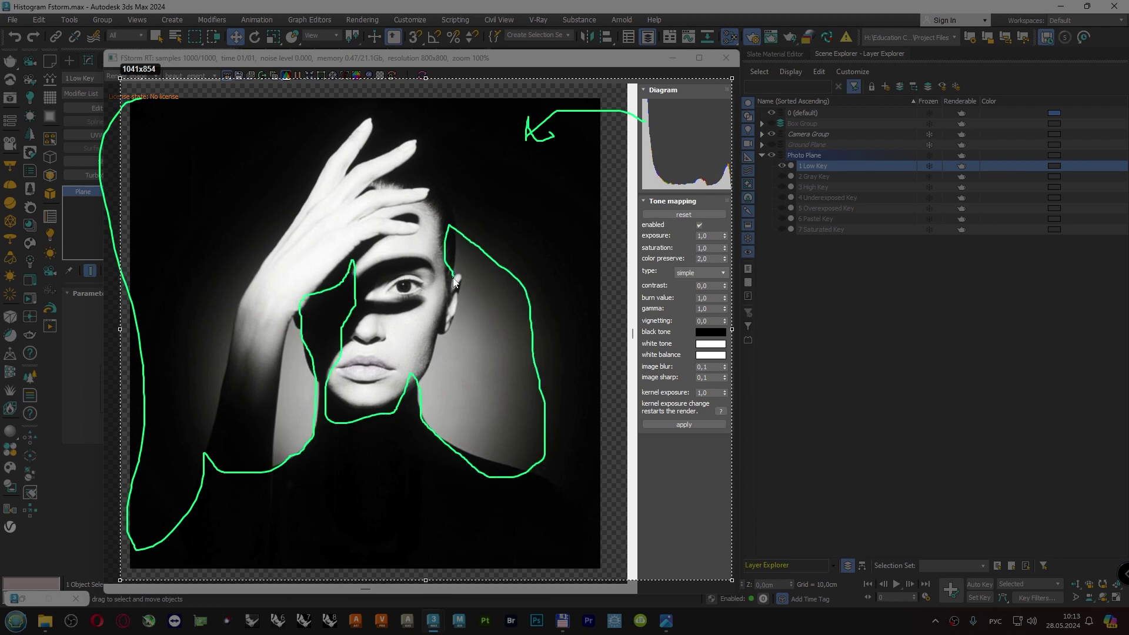
pyautogui.moveTo(454, 281)
pyautogui.mouseDown()
pyautogui.moveTo(435, 206)
pyautogui.moveTo(408, 184)
pyautogui.moveTo(439, 149)
pyautogui.moveTo(370, 156)
pyautogui.moveTo(370, 112)
pyautogui.moveTo(318, 152)
pyautogui.mouseUp()
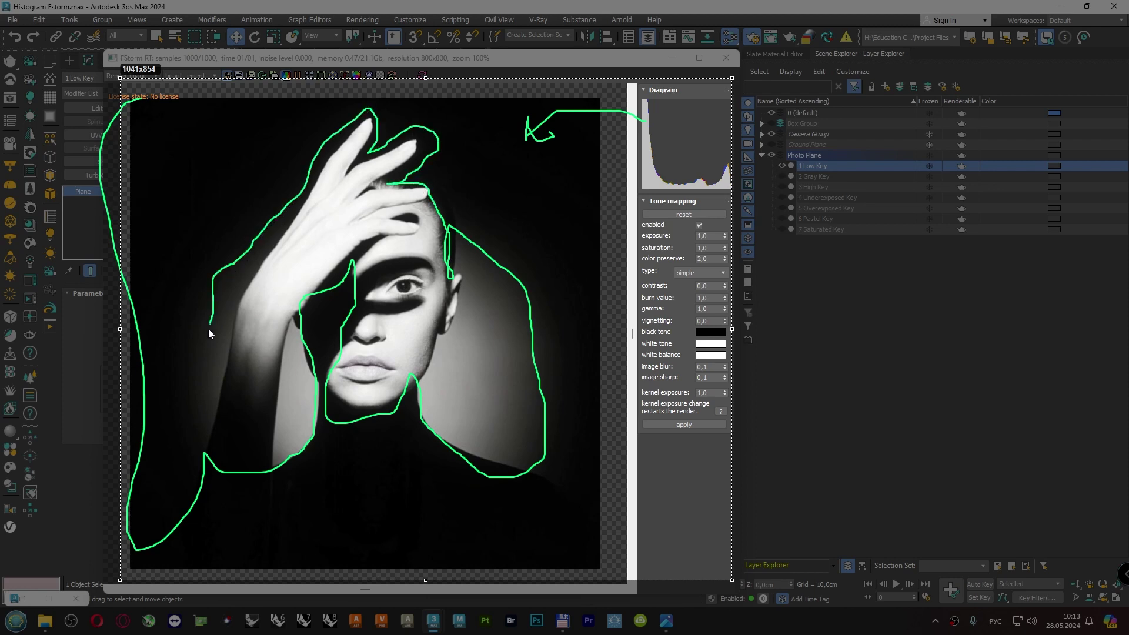
pyautogui.moveTo(198, 437); pyautogui.dragTo(204, 460)
# Hatch the dark areas below the face, in the background and along the left edge.
pyautogui.moveTo(416, 472); pyautogui.dragTo(290, 549)
pyautogui.moveTo(282, 500); pyautogui.dragTo(213, 537)
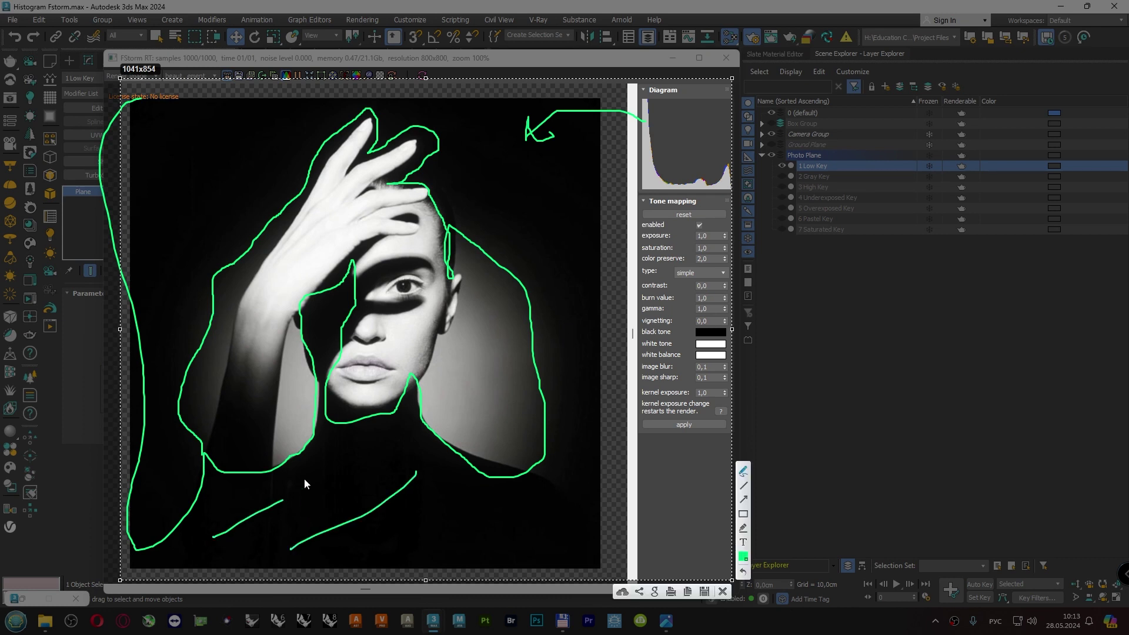
pyautogui.moveTo(360, 447); pyautogui.dragTo(310, 484)
pyautogui.moveTo(421, 488); pyautogui.dragTo(412, 523)
pyautogui.moveTo(575, 342); pyautogui.dragTo(576, 374)
pyautogui.moveTo(565, 295); pyautogui.dragTo(565, 327)
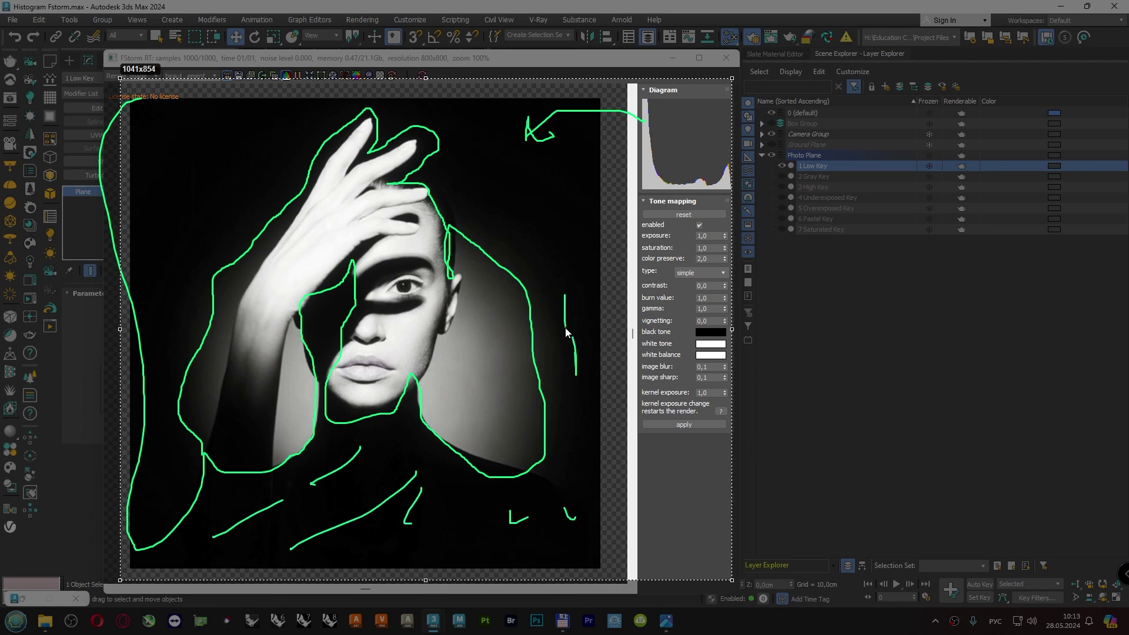
pyautogui.moveTo(532, 185); pyautogui.dragTo(534, 218)
pyautogui.moveTo(573, 188); pyautogui.dragTo(576, 194)
pyautogui.moveTo(527, 135); pyautogui.dragTo(488, 172)
pyautogui.moveTo(457, 135); pyautogui.dragTo(475, 169)
pyautogui.moveTo(250, 122); pyautogui.dragTo(209, 171)
pyautogui.moveTo(194, 100); pyautogui.dragTo(159, 133)
pyautogui.moveTo(250, 147); pyautogui.dragTo(145, 259)
pyautogui.moveTo(180, 166); pyautogui.dragTo(168, 209)
pyautogui.moveTo(173, 304); pyautogui.dragTo(169, 368)
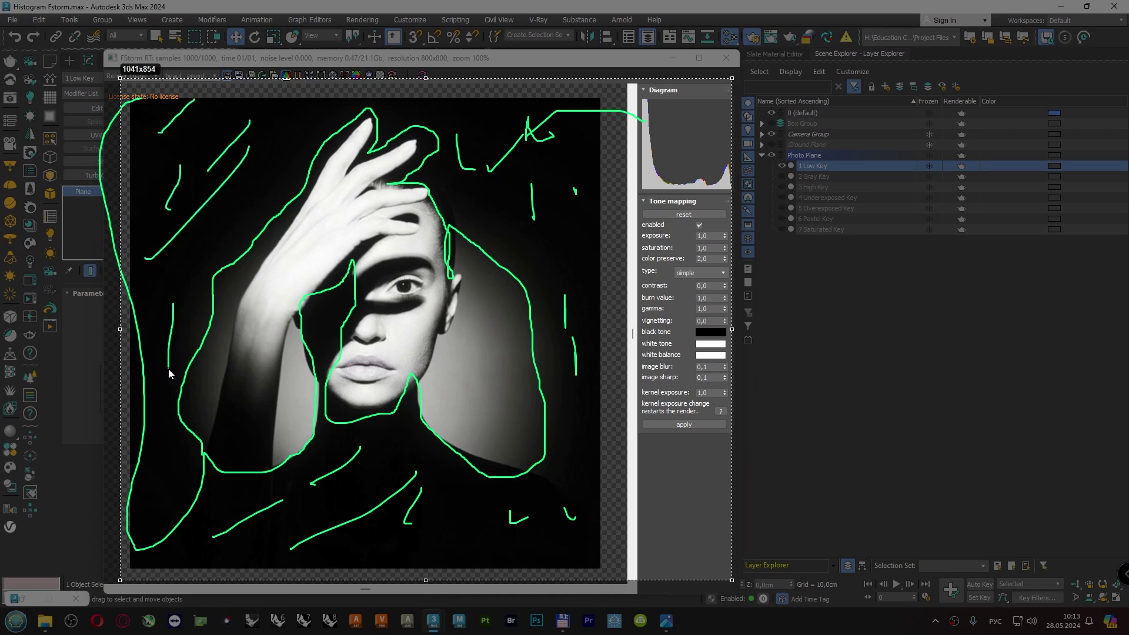
pyautogui.moveTo(162, 467); pyautogui.dragTo(157, 507)
pyautogui.moveTo(188, 544); pyautogui.dragTo(214, 509)
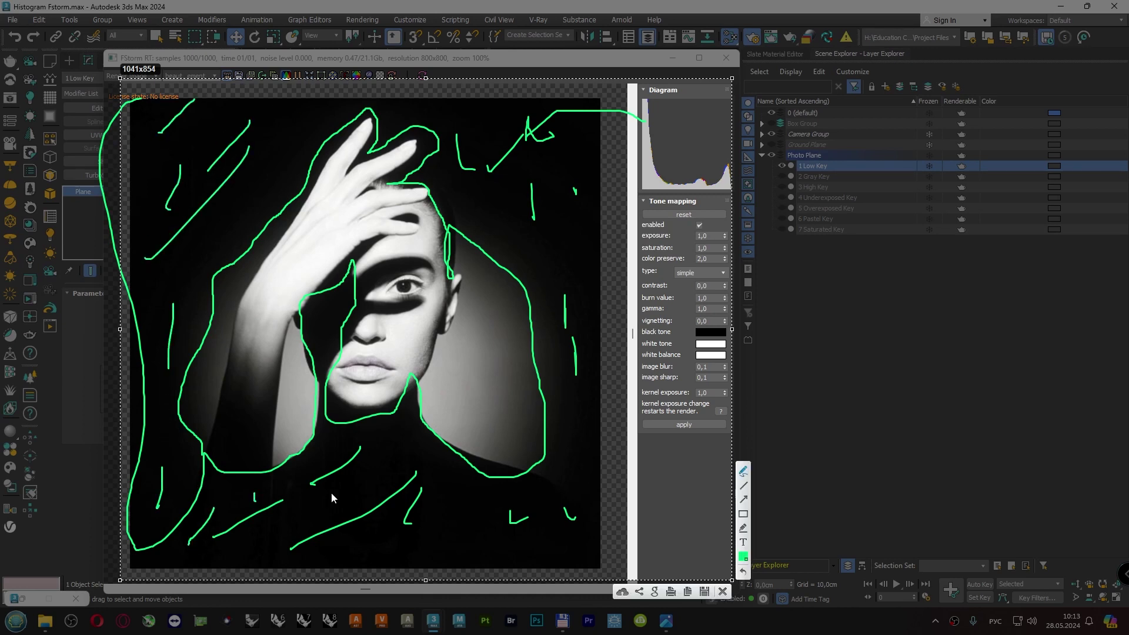
pyautogui.moveTo(402, 448); pyautogui.dragTo(386, 478)
pyautogui.moveTo(465, 505); pyautogui.dragTo(482, 529)
pyautogui.moveTo(592, 395); pyautogui.dragTo(595, 452)
# Circle and underline the histogram's shadow peak.
pyautogui.moveTo(646, 101); pyautogui.dragTo(656, 109)
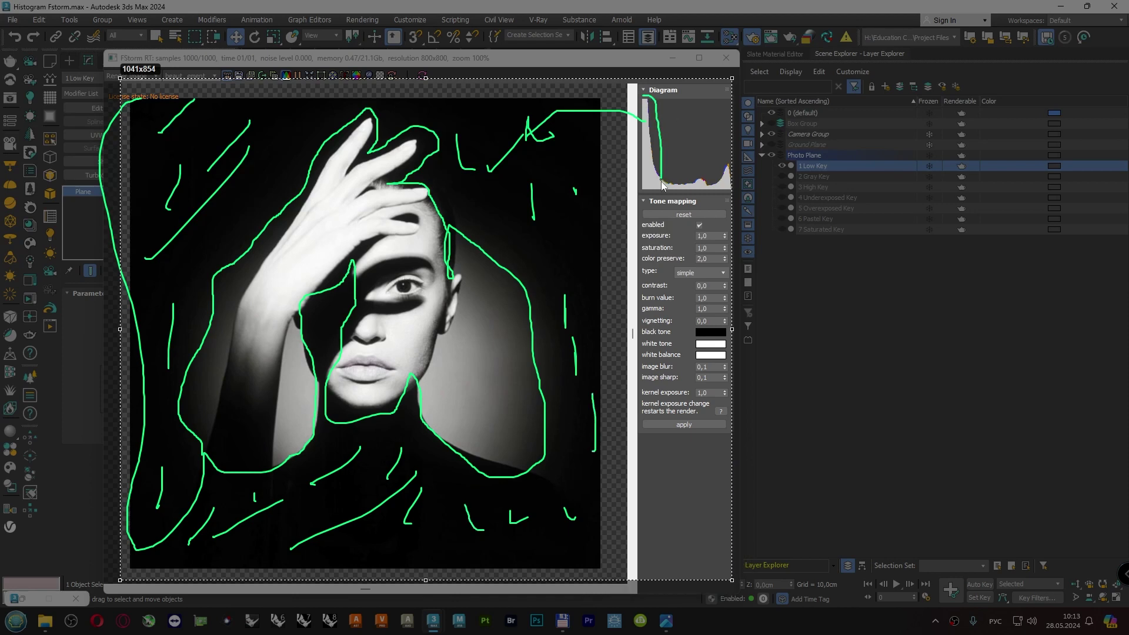
pyautogui.moveTo(662, 186); pyautogui.dragTo(654, 106)
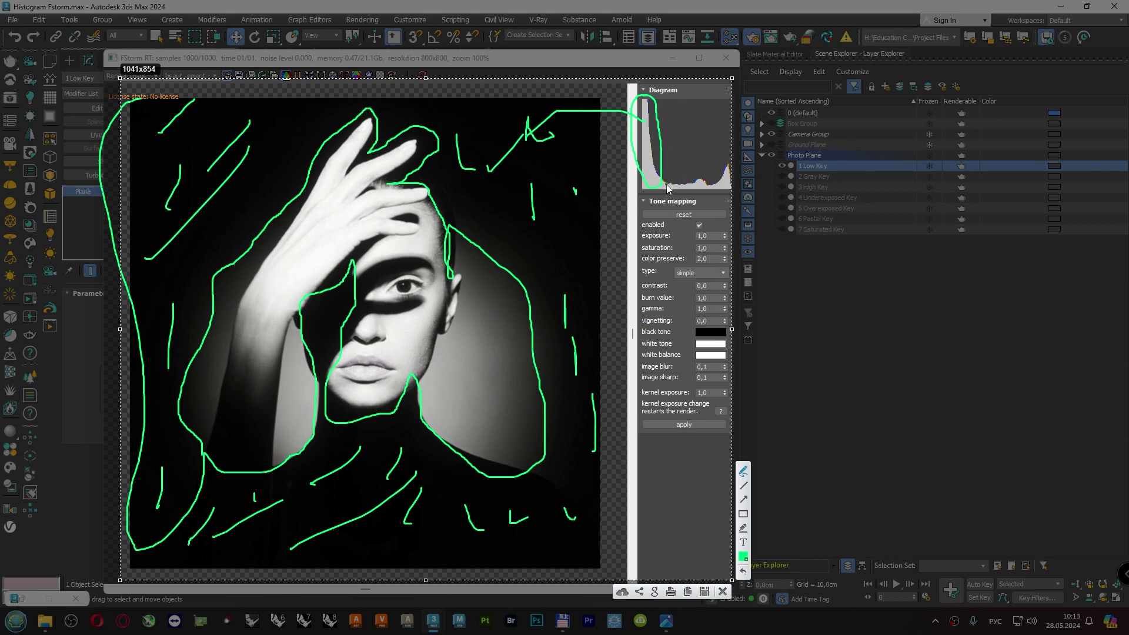
pyautogui.moveTo(670, 166)
pyautogui.mouseDown()
pyautogui.moveTo(676, 189)
pyautogui.moveTo(674, 169)
pyautogui.mouseUp()
# Outline the portrait's mid-tones in cyan: background beside the face, face side, forearm, above the eye.
pyautogui.click(743, 555)
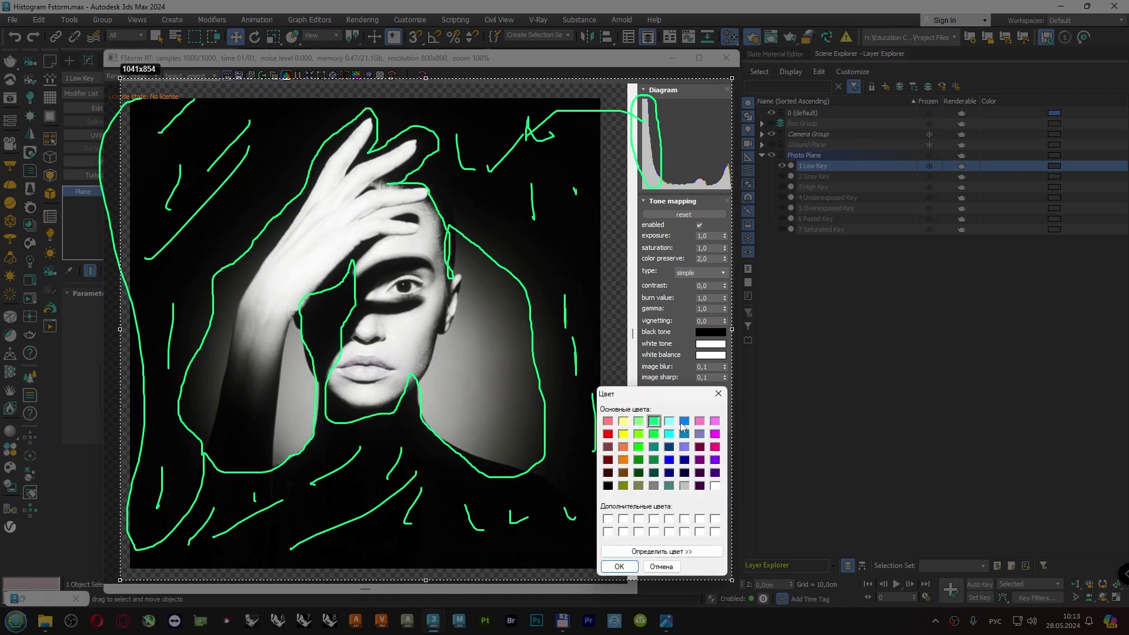
pyautogui.click(670, 434)
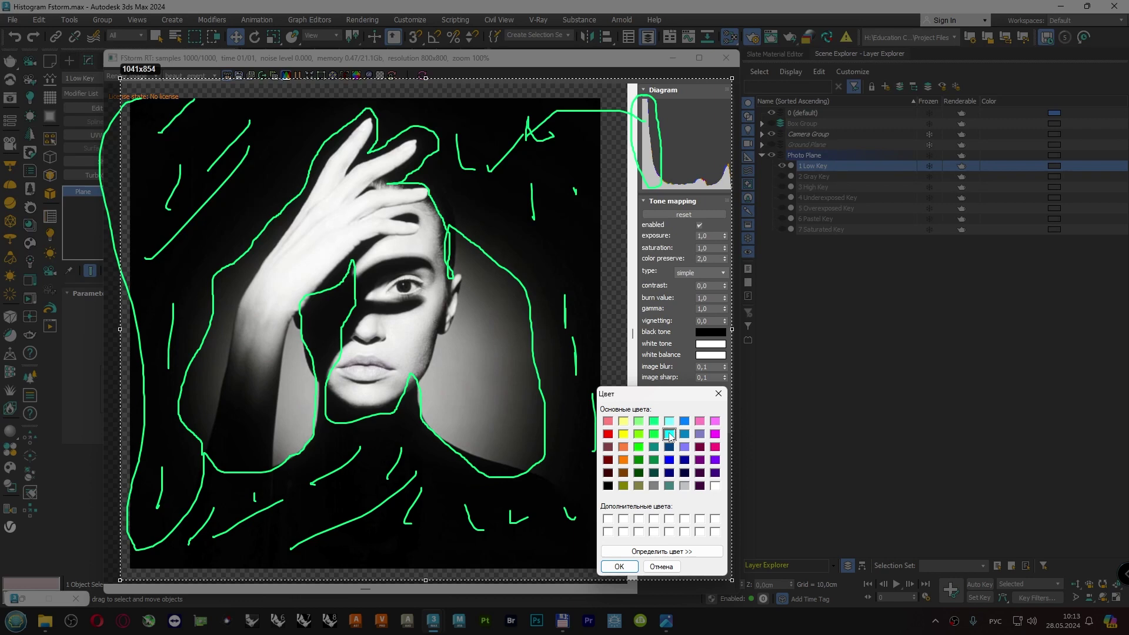
pyautogui.click(619, 566)
pyautogui.moveTo(670, 171)
pyautogui.mouseDown()
pyautogui.moveTo(684, 186)
pyautogui.moveTo(671, 176)
pyautogui.mouseUp()
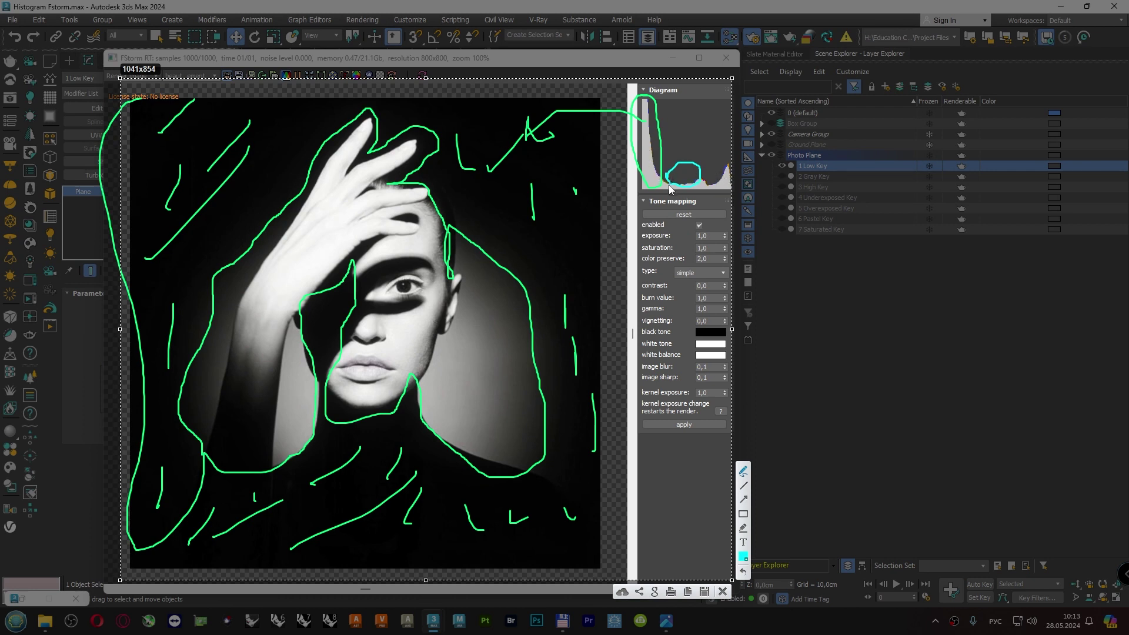
pyautogui.moveTo(461, 257); pyautogui.dragTo(468, 271)
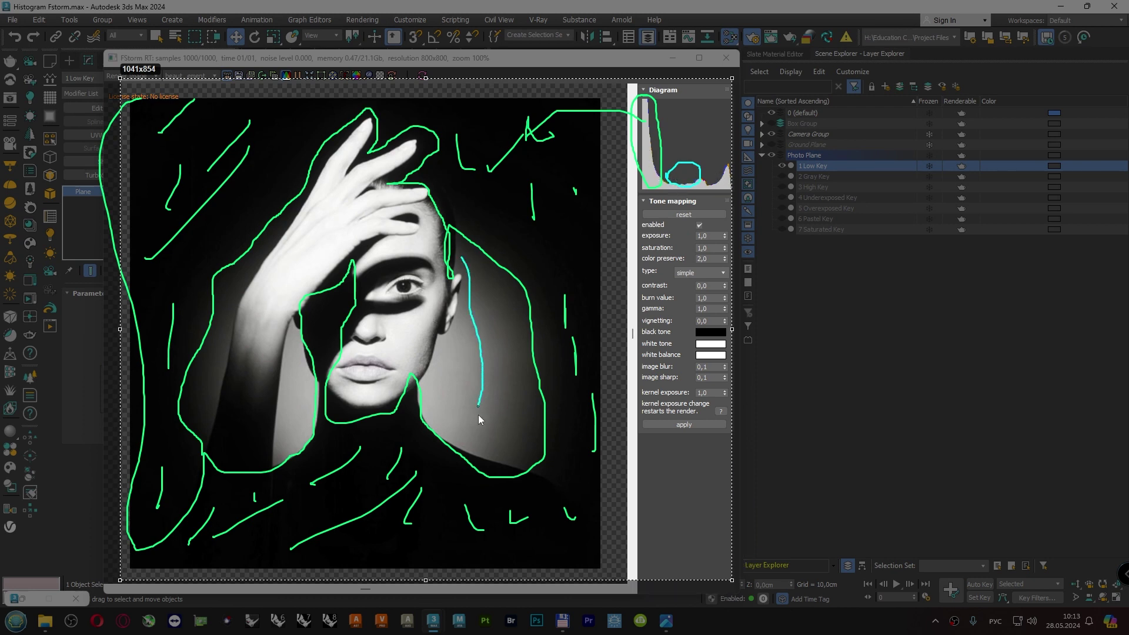
pyautogui.moveTo(527, 443)
pyautogui.mouseDown()
pyautogui.moveTo(501, 276)
pyautogui.moveTo(497, 323)
pyautogui.mouseUp()
pyautogui.moveTo(504, 353); pyautogui.dragTo(510, 361)
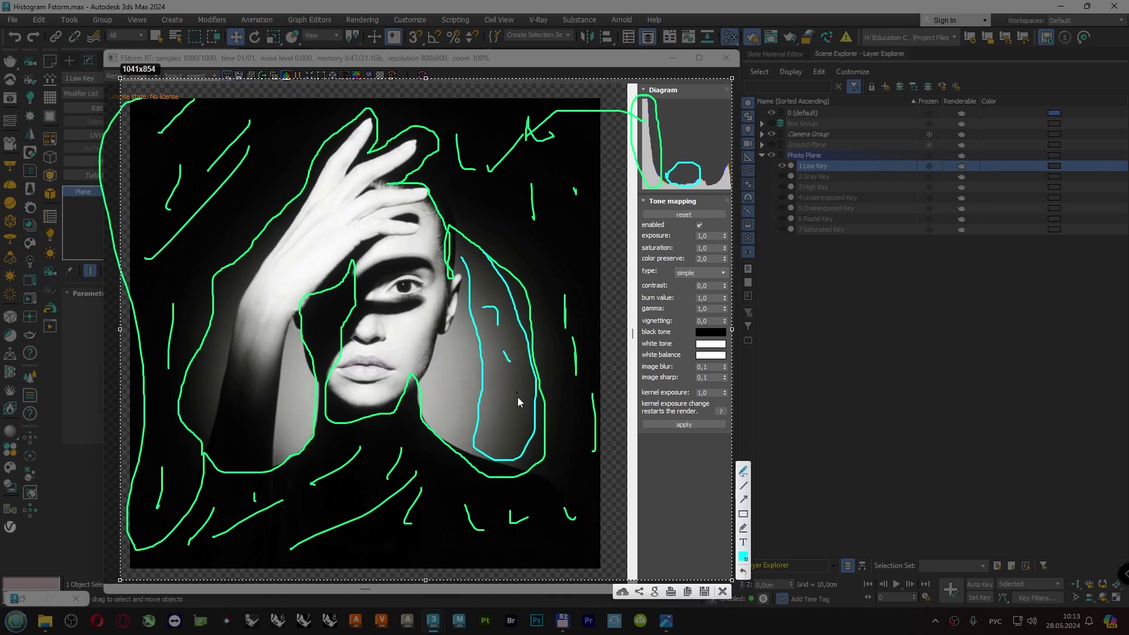
pyautogui.moveTo(507, 418); pyautogui.dragTo(521, 434)
pyautogui.moveTo(433, 217); pyautogui.dragTo(429, 304)
pyautogui.moveTo(243, 315)
pyautogui.mouseDown()
pyautogui.moveTo(228, 406)
pyautogui.moveTo(226, 314)
pyautogui.moveTo(261, 321)
pyautogui.moveTo(265, 353)
pyautogui.mouseUp()
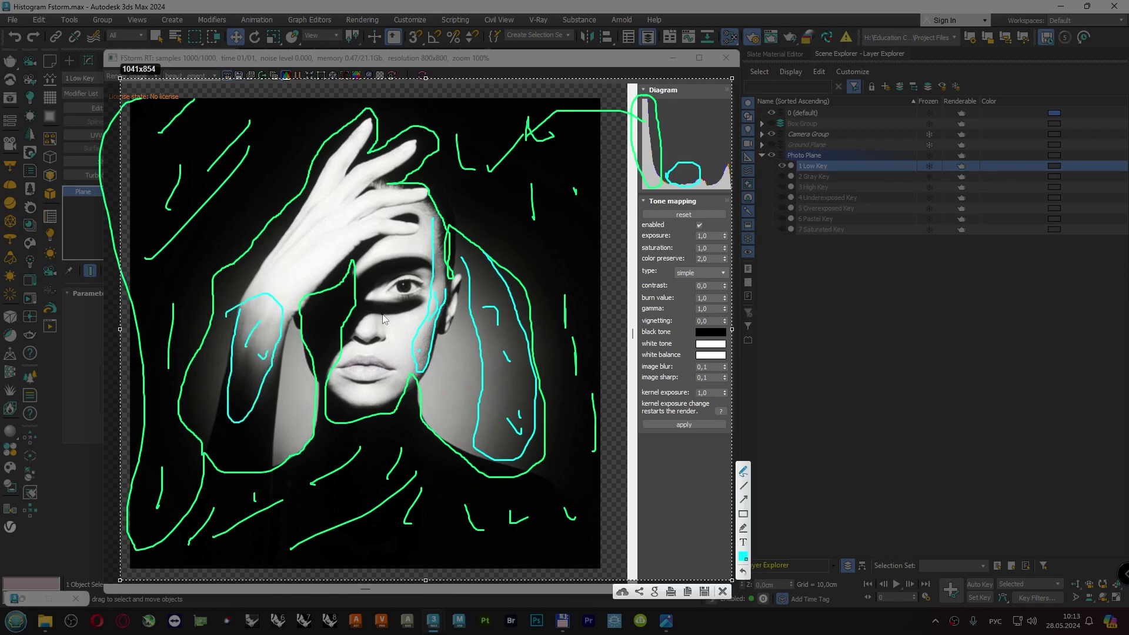
pyautogui.moveTo(406, 273); pyautogui.dragTo(419, 272)
# Switch to red and circle the histogram's highlight peak, the lit hand, forehead, nose and mouth.
pyautogui.click(744, 557)
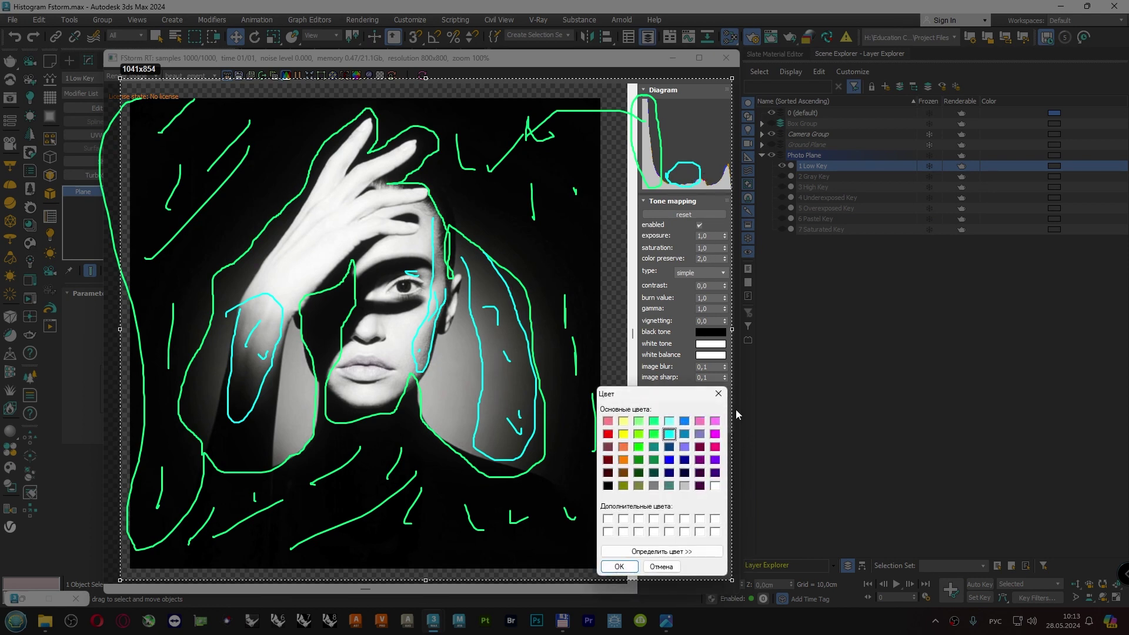
pyautogui.click(608, 434)
pyautogui.click(619, 566)
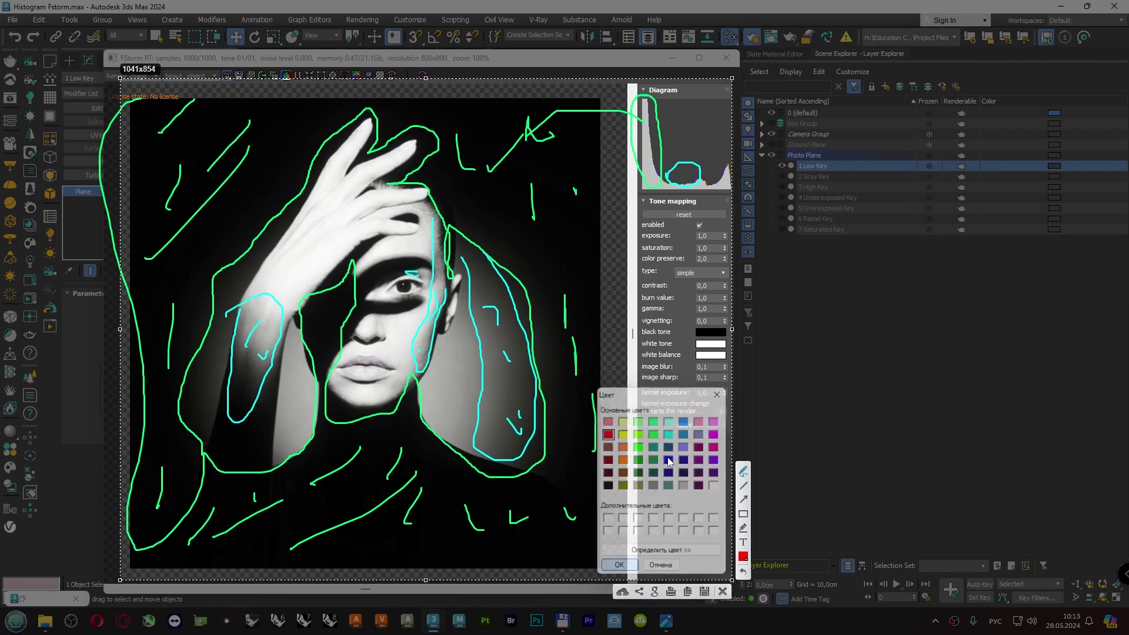
pyautogui.moveTo(729, 158)
pyautogui.mouseDown()
pyautogui.moveTo(704, 176)
pyautogui.moveTo(732, 169)
pyautogui.mouseUp()
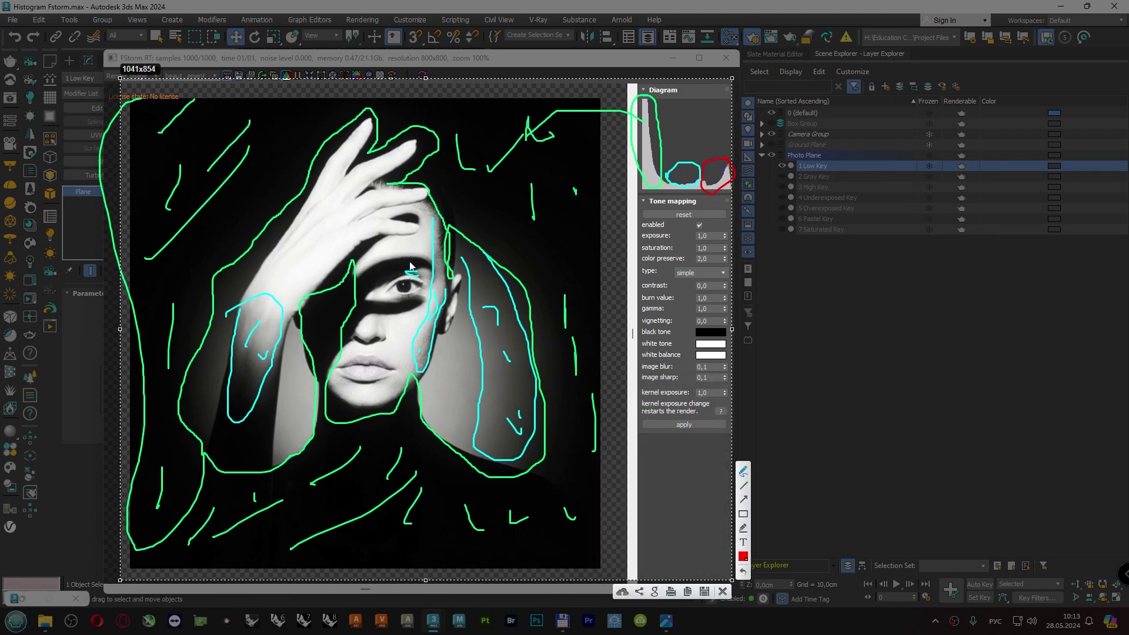
pyautogui.moveTo(264, 273)
pyautogui.mouseDown()
pyautogui.moveTo(362, 238)
pyautogui.moveTo(382, 150)
pyautogui.moveTo(280, 279)
pyautogui.mouseUp()
pyautogui.moveTo(415, 216); pyautogui.dragTo(401, 237)
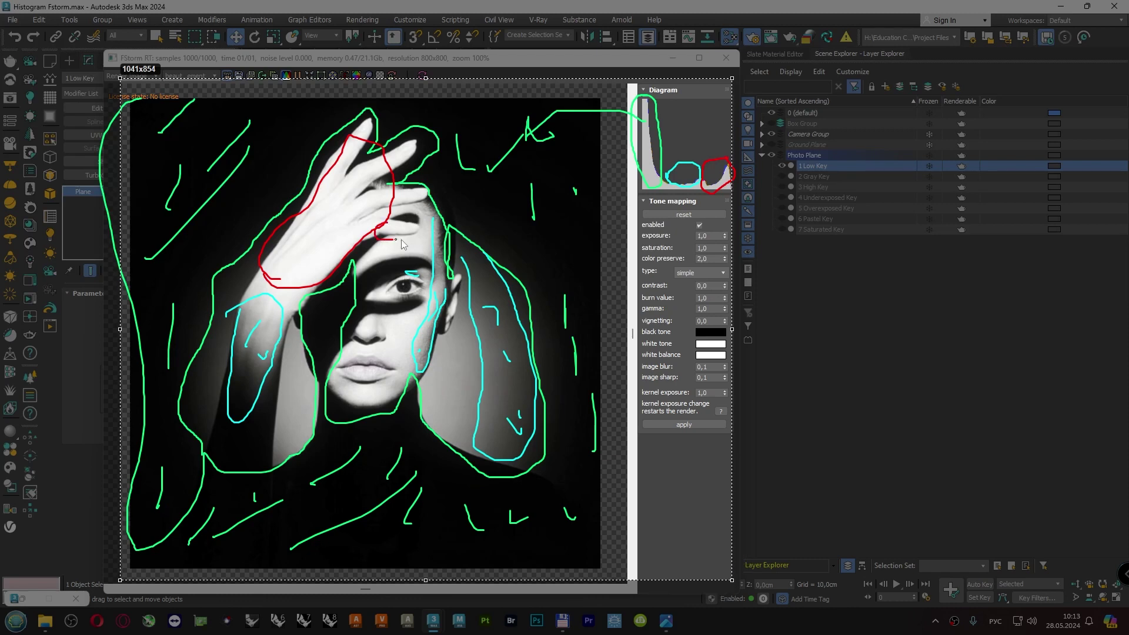
pyautogui.moveTo(387, 321)
pyautogui.mouseDown()
pyautogui.moveTo(366, 358)
pyautogui.moveTo(399, 320)
pyautogui.mouseUp()
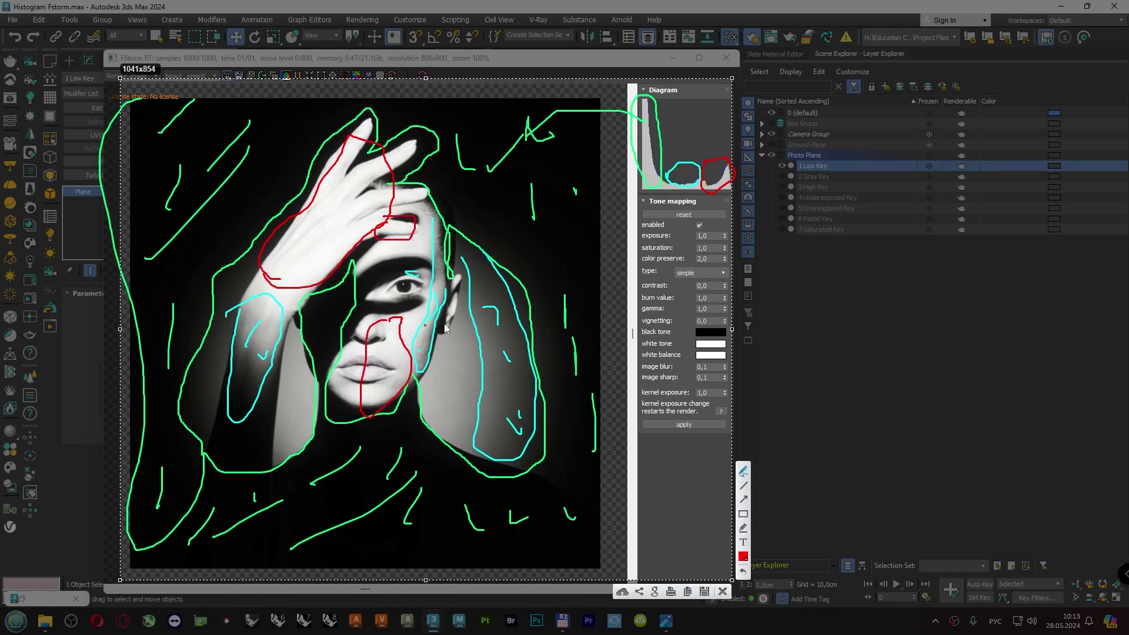
pyautogui.moveTo(455, 272)
pyautogui.mouseDown()
pyautogui.moveTo(454, 318)
pyautogui.moveTo(381, 291)
pyautogui.moveTo(412, 288)
pyautogui.mouseUp()
# Clear the annotations and capture a region screenshot of the histogram and tone-mapping panel.
pyautogui.click(722, 591)
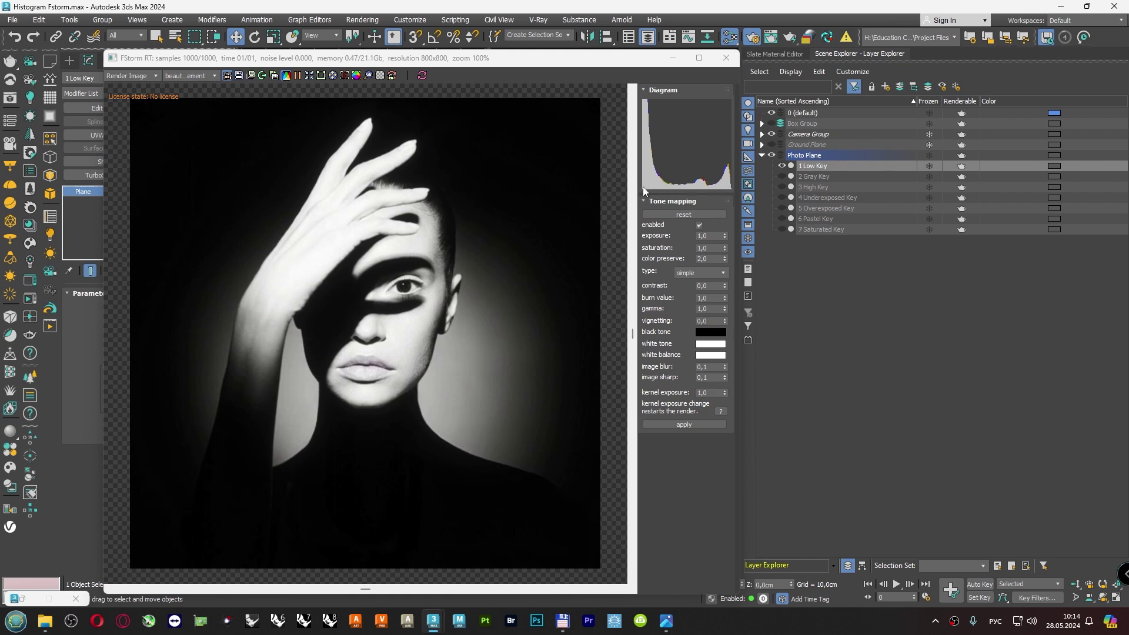
pyautogui.press('Print')
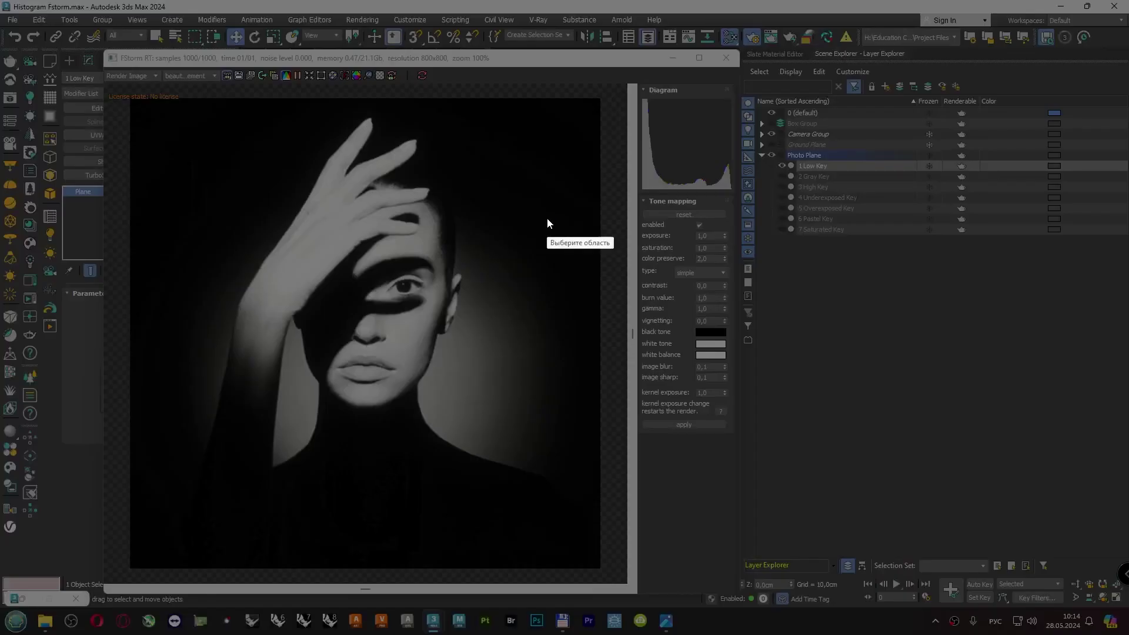
pyautogui.moveTo(600, 81); pyautogui.dragTo(810, 273)
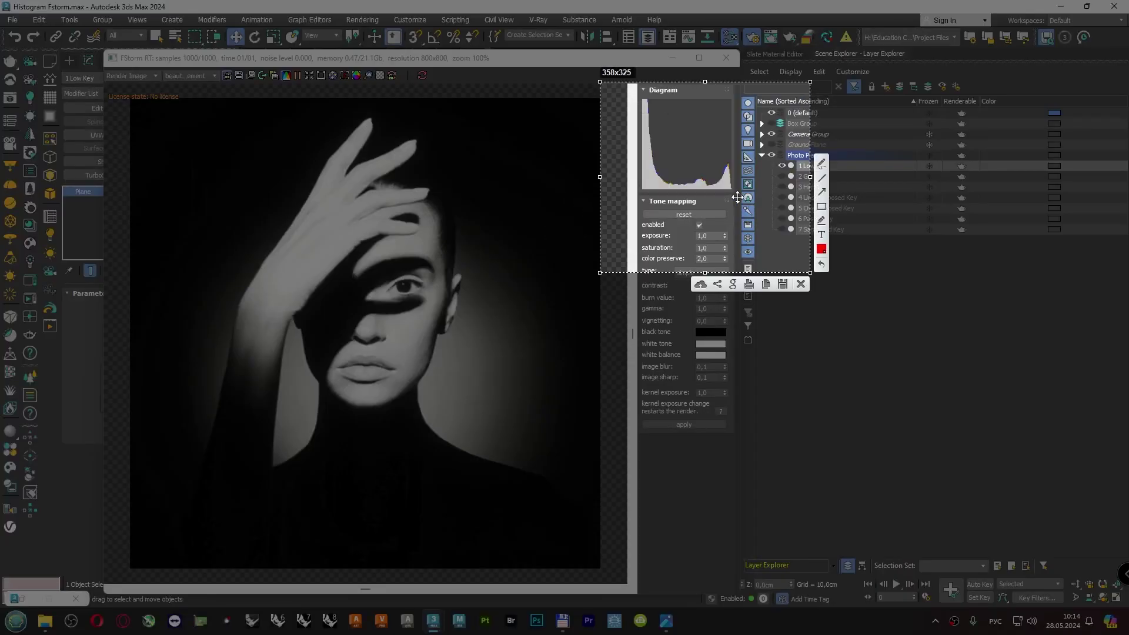
pyautogui.click(822, 164)
# Mark the capture with red arrows to the histogram and a box around the tone-mapping settings, then close it.
pyautogui.moveTo(733, 192); pyautogui.dragTo(732, 194)
pyautogui.moveTo(647, 104)
pyautogui.mouseDown()
pyautogui.moveTo(601, 111)
pyautogui.moveTo(574, 147)
pyautogui.mouseUp()
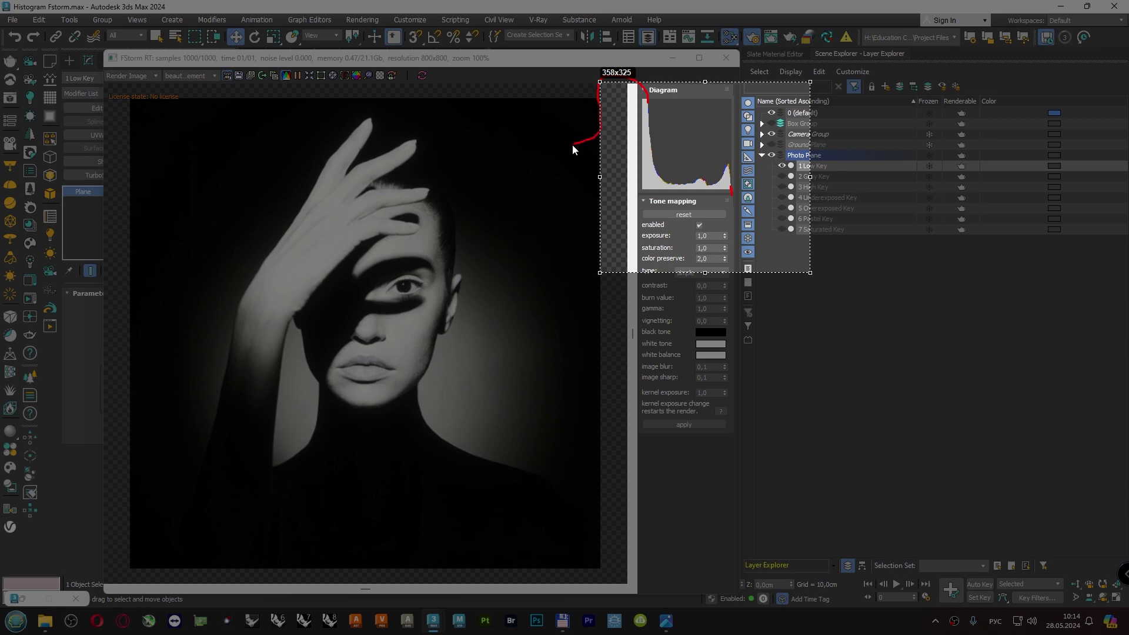
pyautogui.moveTo(638, 190); pyautogui.dragTo(642, 193)
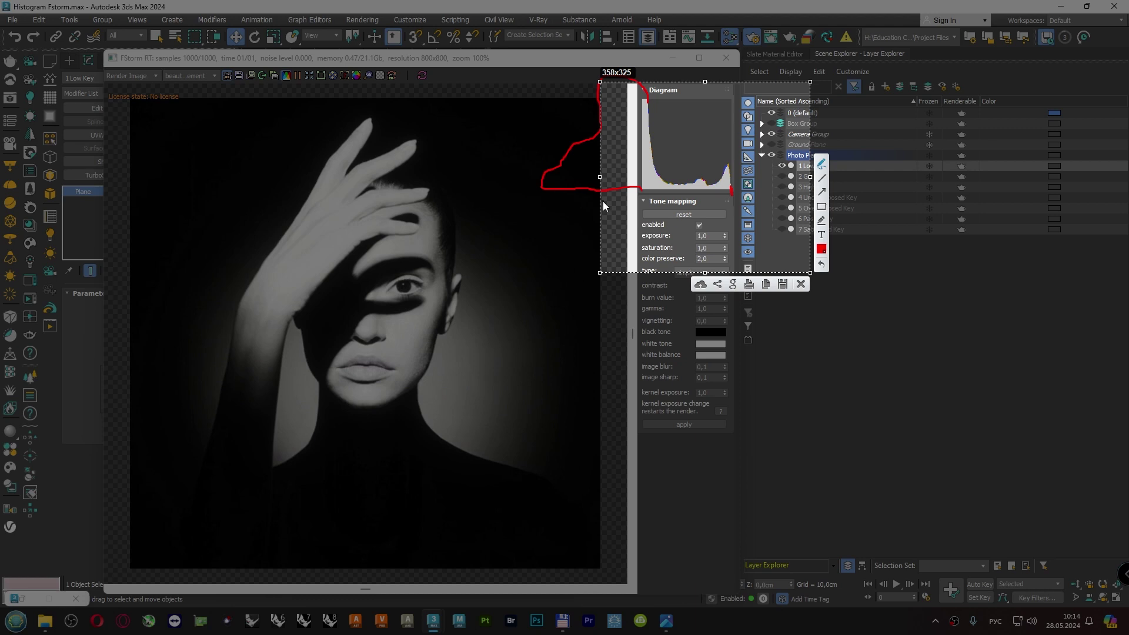
pyautogui.moveTo(639, 190); pyautogui.dragTo(639, 280)
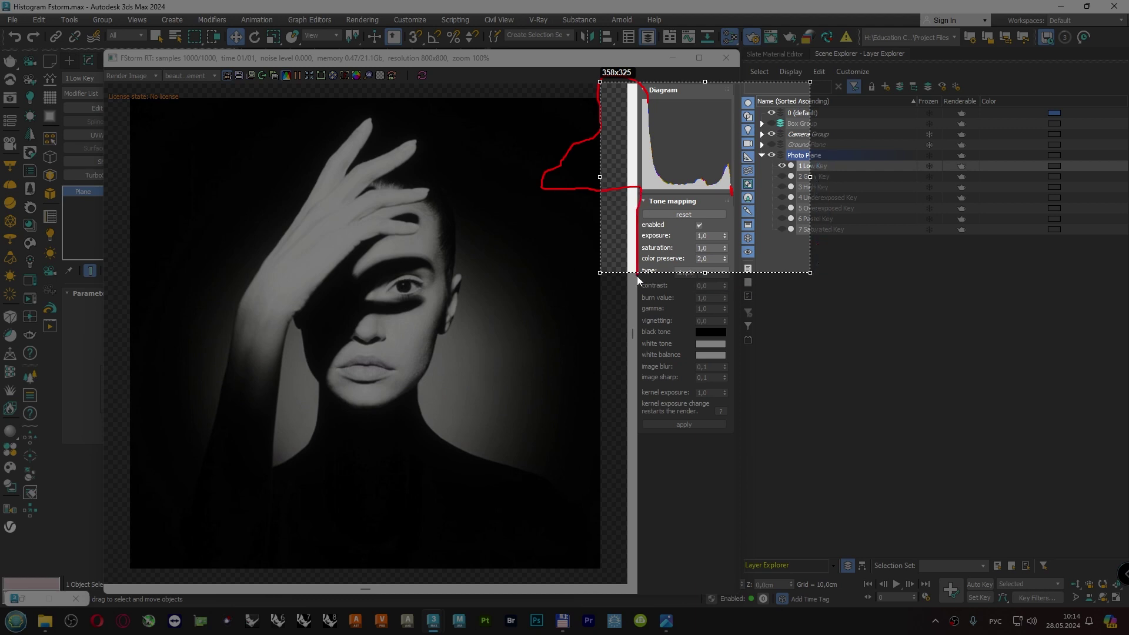
pyautogui.moveTo(731, 190); pyautogui.dragTo(730, 265)
pyautogui.moveTo(642, 263); pyautogui.dragTo(729, 262)
pyautogui.moveTo(653, 255); pyautogui.dragTo(676, 266)
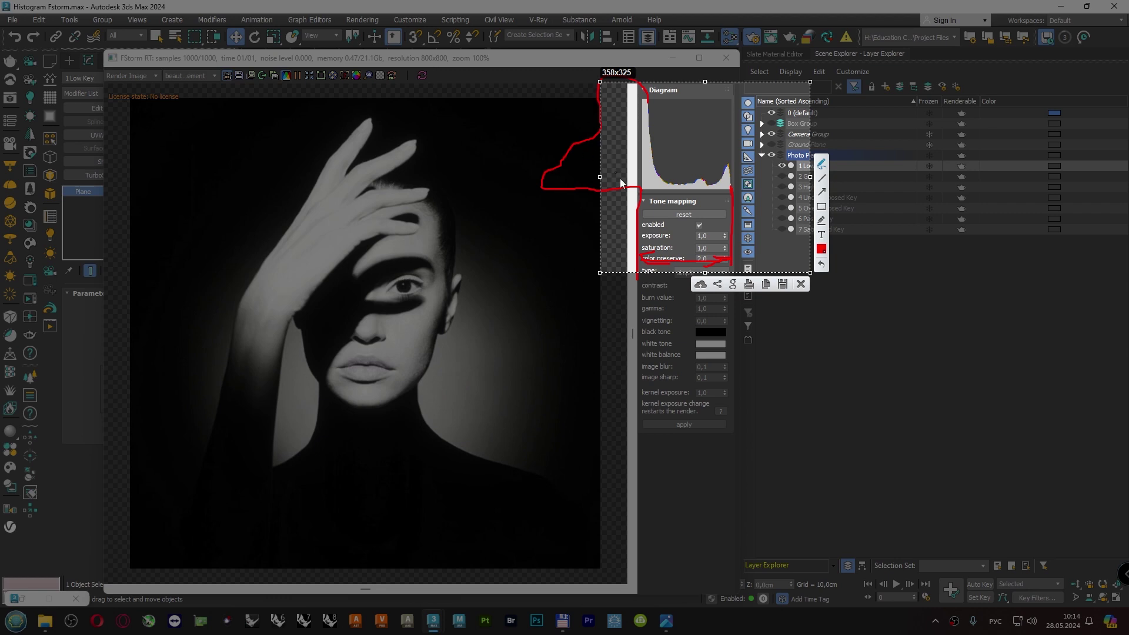
pyautogui.moveTo(541, 196); pyautogui.dragTo(624, 197)
pyautogui.press('Escape')
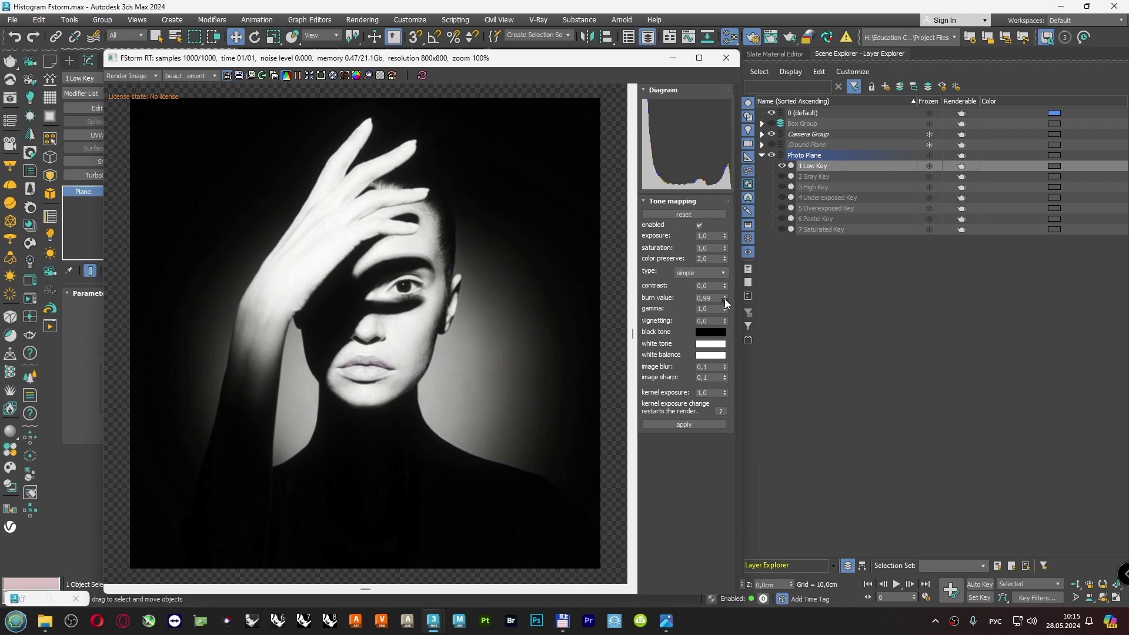
# Drag the burn value down, reset it to 1,0, and sample a hand pixel's brightness.
pyautogui.moveTo(725, 300); pyautogui.dragTo(724, 410)
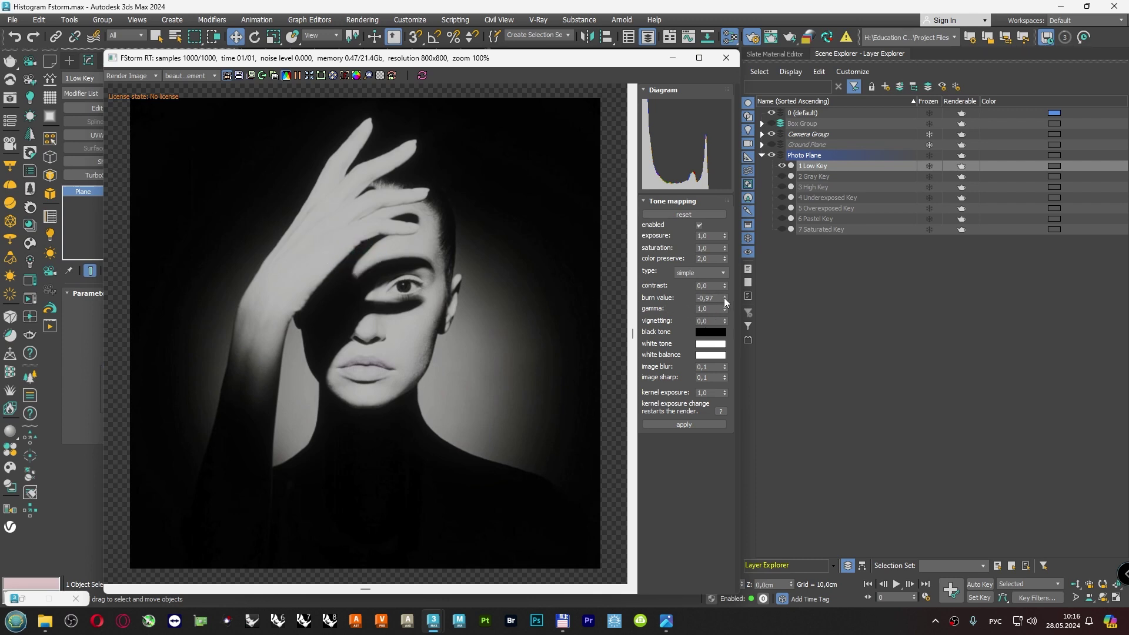
pyautogui.doubleClick(706, 298)
pyautogui.write('1')
pyautogui.press('Return')
pyautogui.click(328, 235)
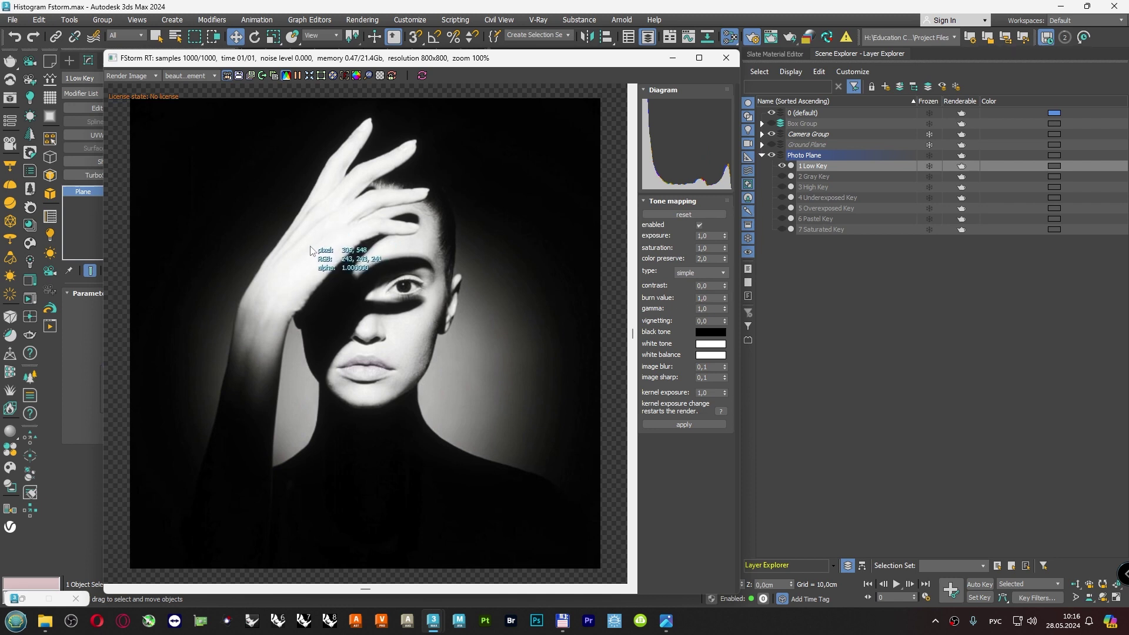
pyautogui.moveTo(328, 234); pyautogui.dragTo(321, 244)
# Lower the burn value again and set it to -1,0.
pyautogui.moveTo(725, 297); pyautogui.dragTo(727, 380)
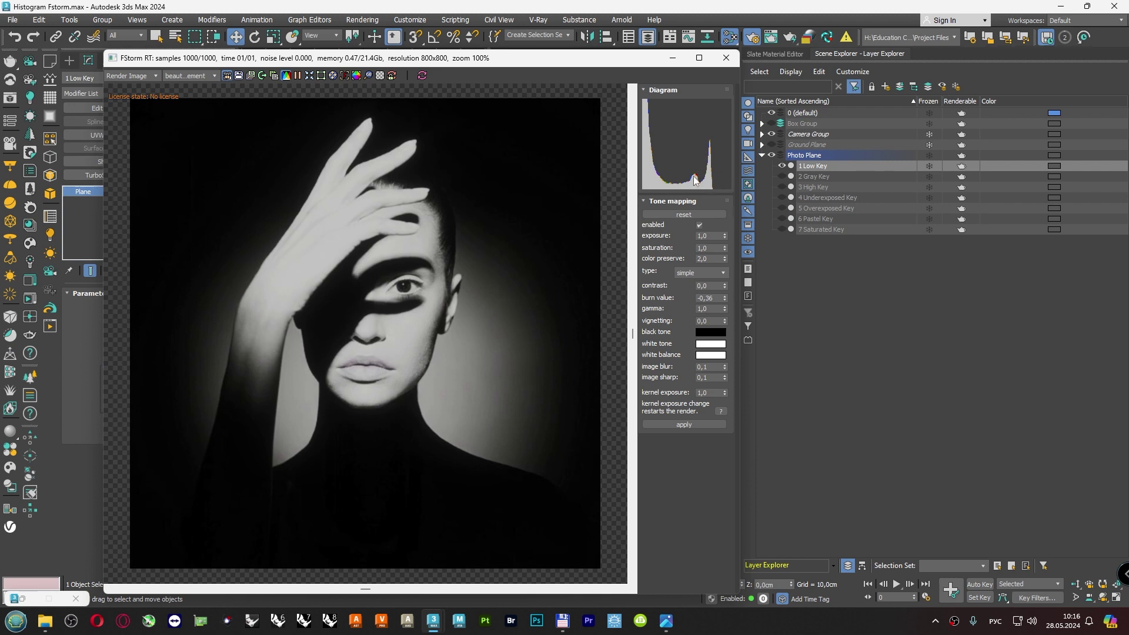
pyautogui.doubleClick(706, 299)
pyautogui.write('-1')
pyautogui.press('Return')
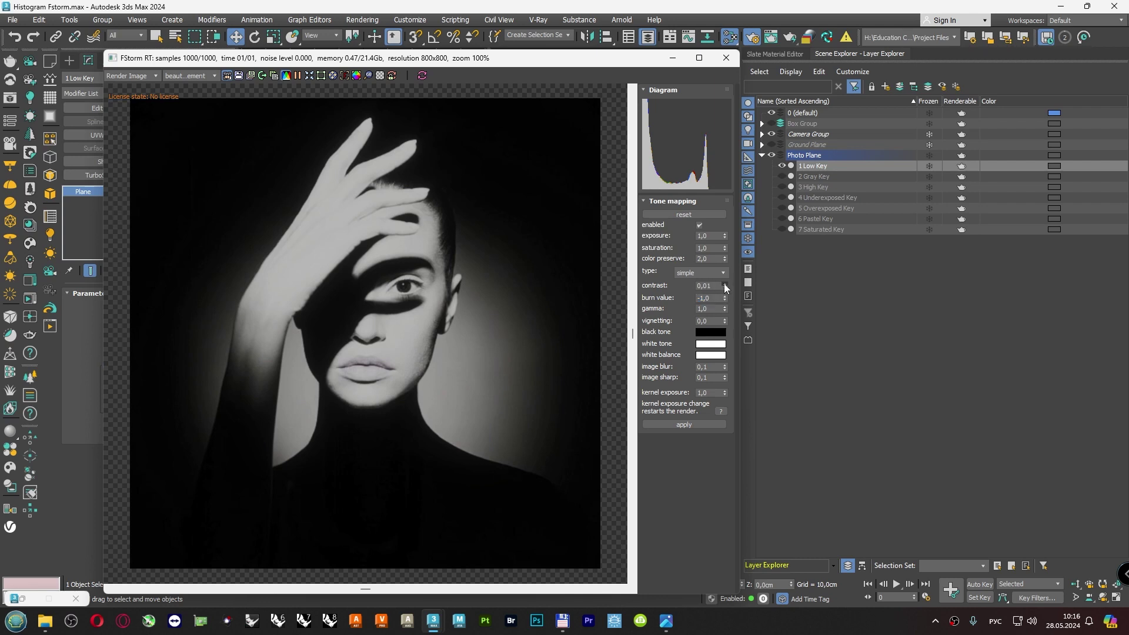
# Test the contrast spinner, leaving contrast at 0,0, and open the black tone colour.
pyautogui.moveTo(725, 284)
pyautogui.mouseDown()
pyautogui.moveTo(725, 275)
pyautogui.moveTo(723, 286)
pyautogui.mouseUp()
pyautogui.doubleClick(701, 285)
pyautogui.moveTo(725, 287)
pyautogui.mouseDown()
pyautogui.moveTo(728, 268)
pyautogui.moveTo(727, 303)
pyautogui.mouseUp()
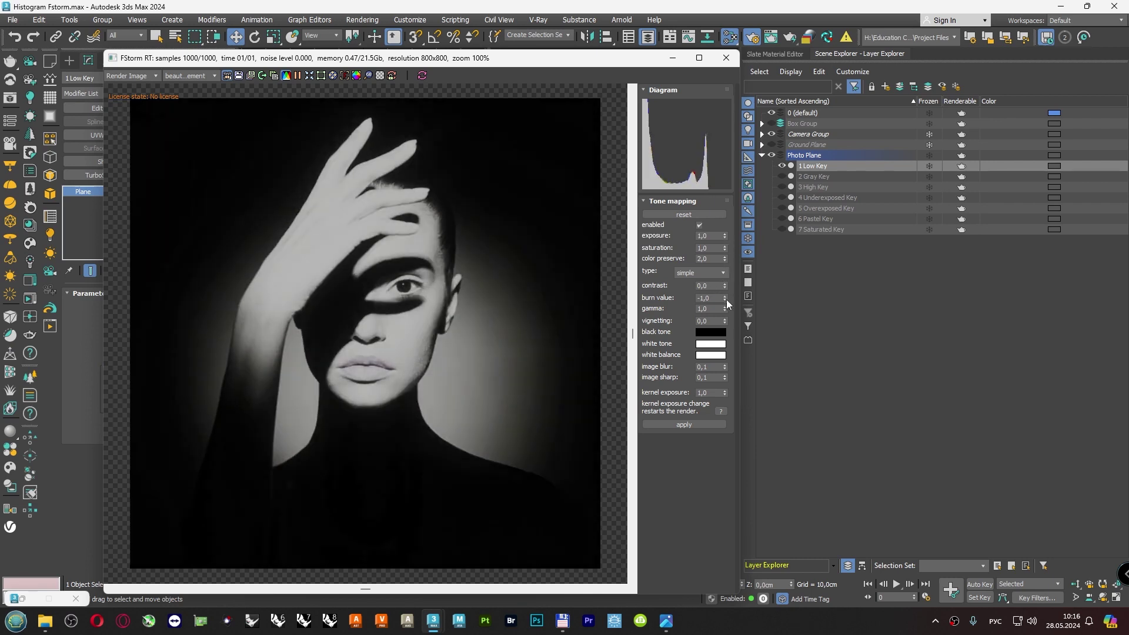
pyautogui.click(711, 333)
# Lighten the black tone to Value 77 and capture a screenshot of the histogram.
pyautogui.moveTo(623, 181); pyautogui.dragTo(845, 272)
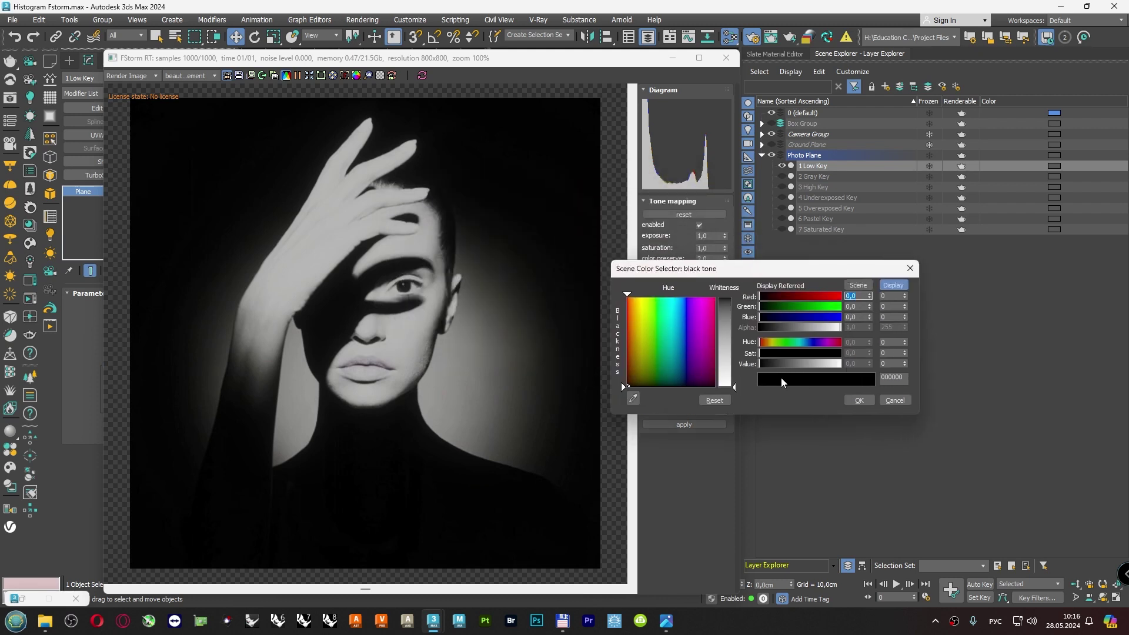
pyautogui.moveTo(762, 363); pyautogui.dragTo(784, 367)
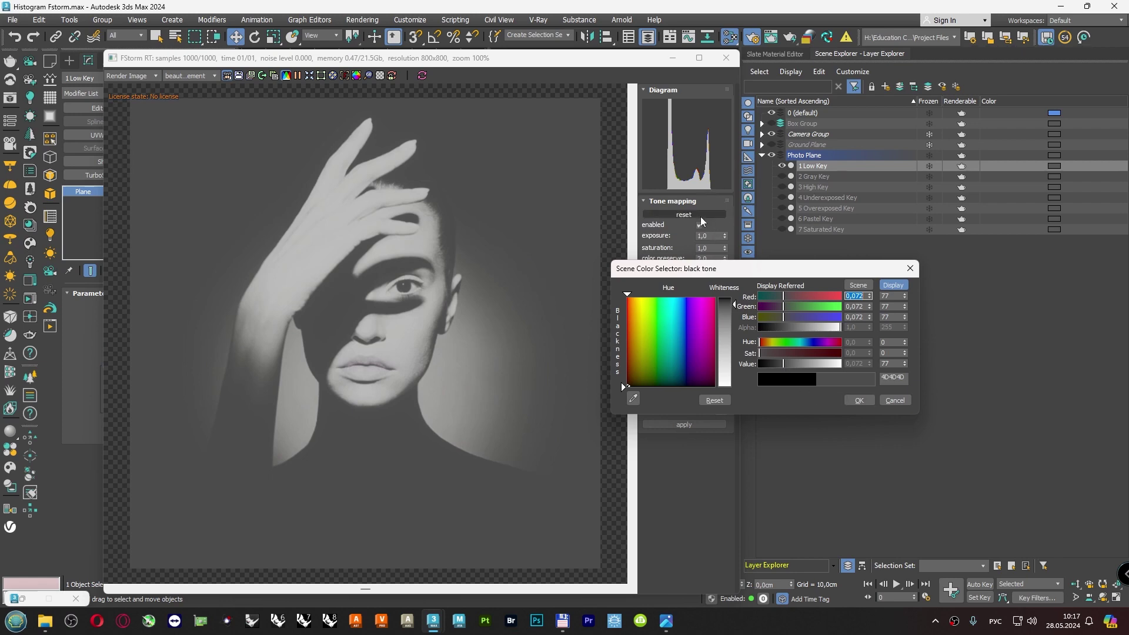
pyautogui.press('Print')
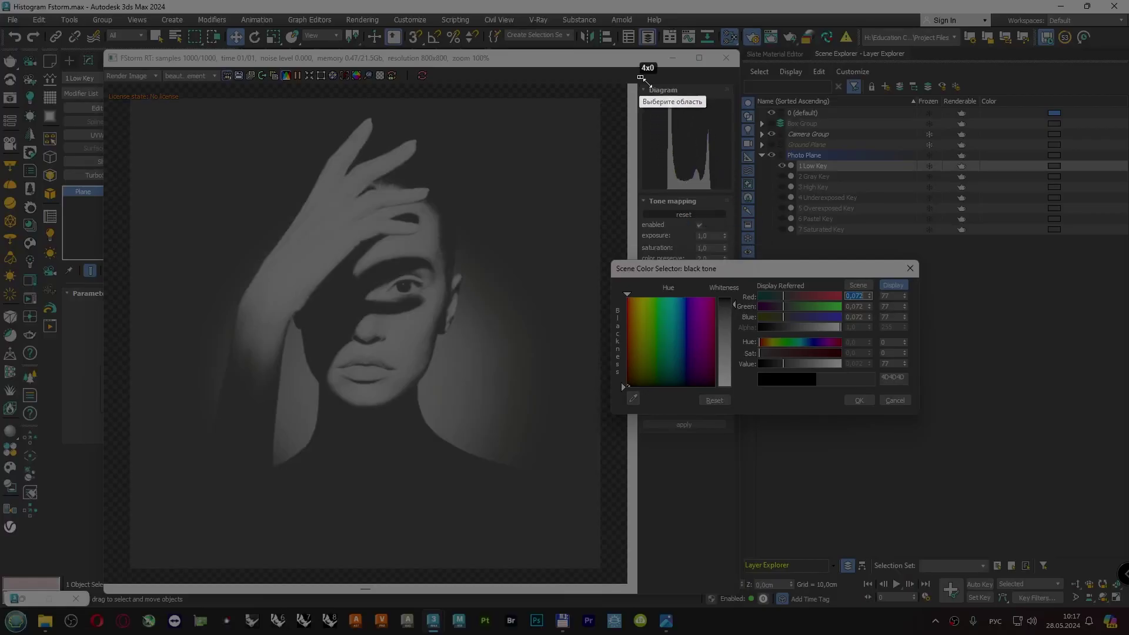
pyautogui.moveTo(639, 77); pyautogui.dragTo(756, 216)
# Underline the histogram in red, cancel the black tone change, and restore burn value 1,0.
pyautogui.click(767, 106)
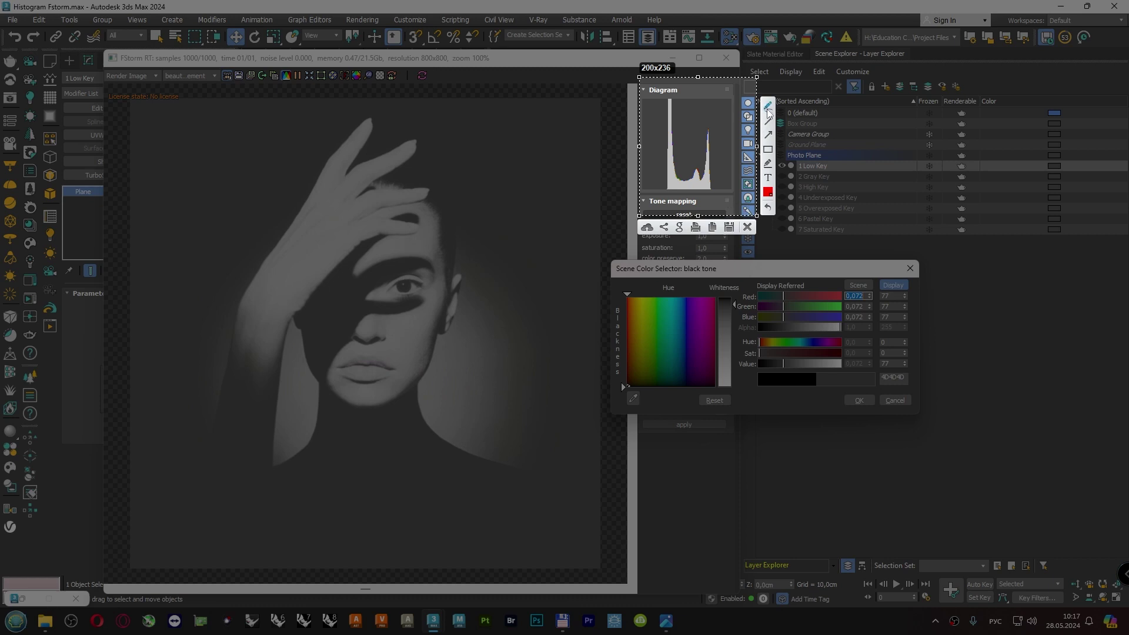
pyautogui.moveTo(712, 188); pyautogui.dragTo(732, 188)
pyautogui.moveTo(663, 189); pyautogui.dragTo(641, 193)
pyautogui.click(893, 400)
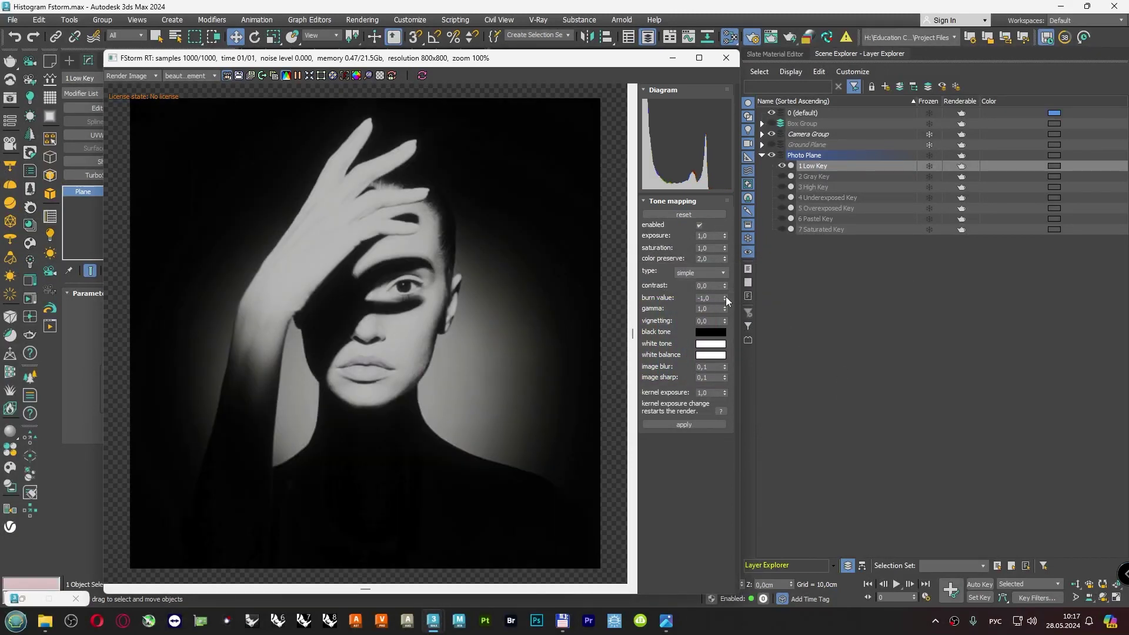
pyautogui.moveTo(726, 296); pyautogui.dragTo(726, 277)
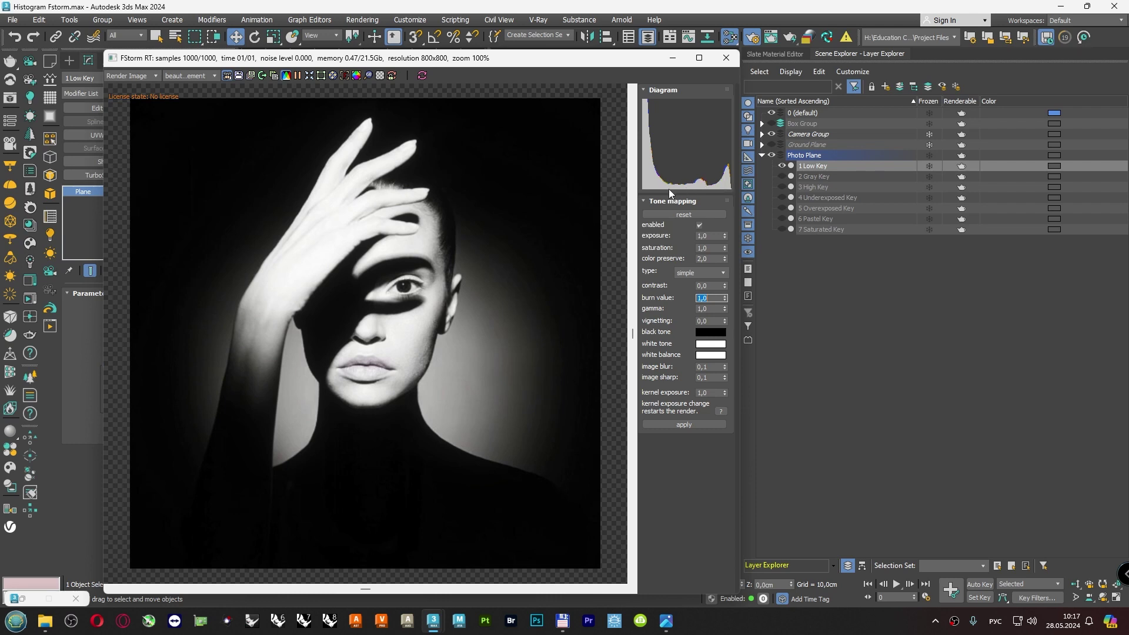
# Make the 2 Gray Key layer visible, glance at 4.jpg in Photos, and return to 3ds Max.
pyautogui.click(780, 164)
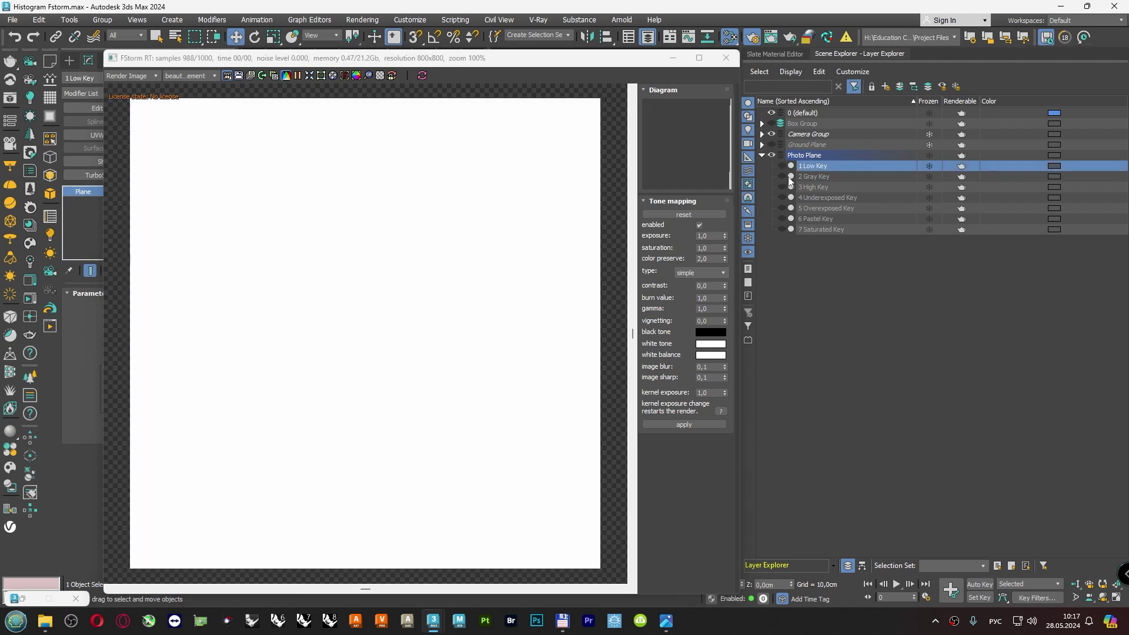
pyautogui.click(781, 177)
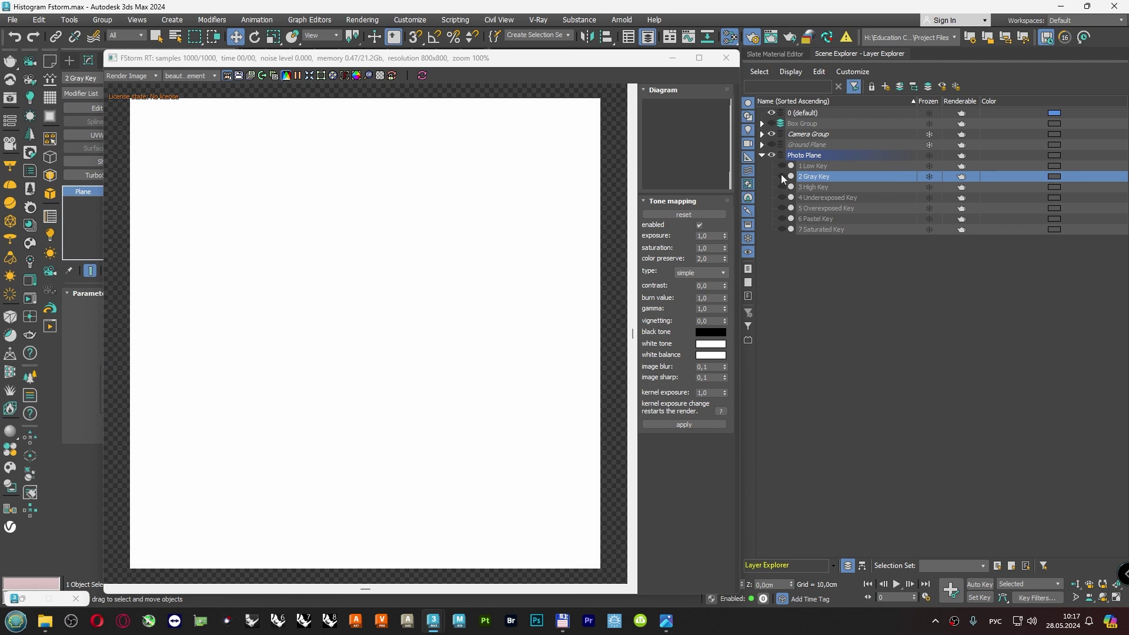
pyautogui.click(781, 174)
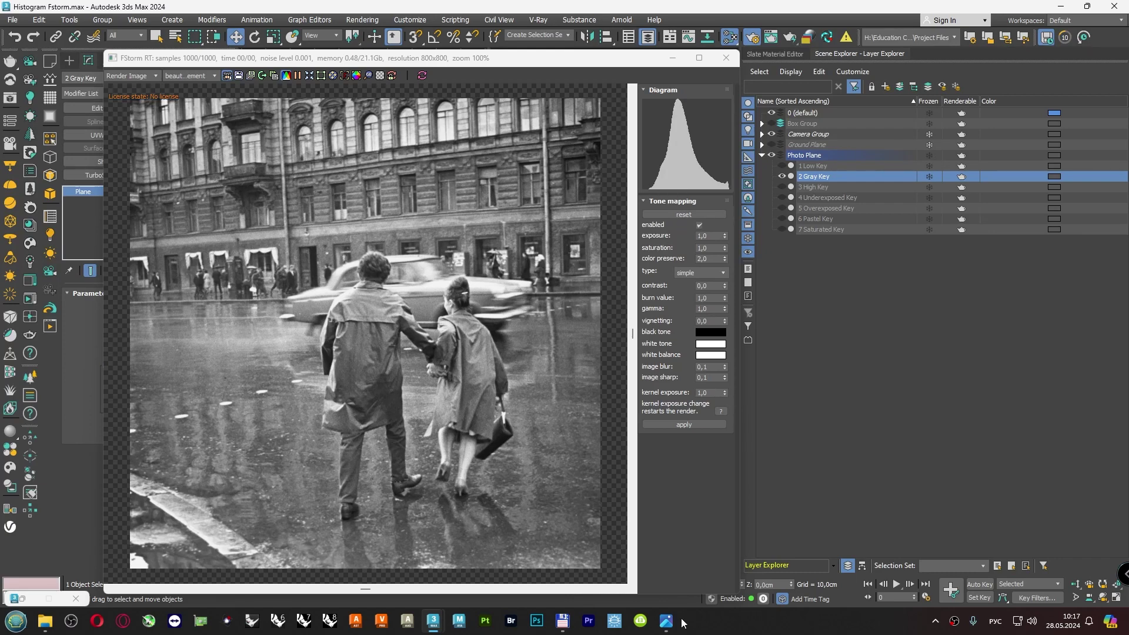
pyautogui.click(695, 544)
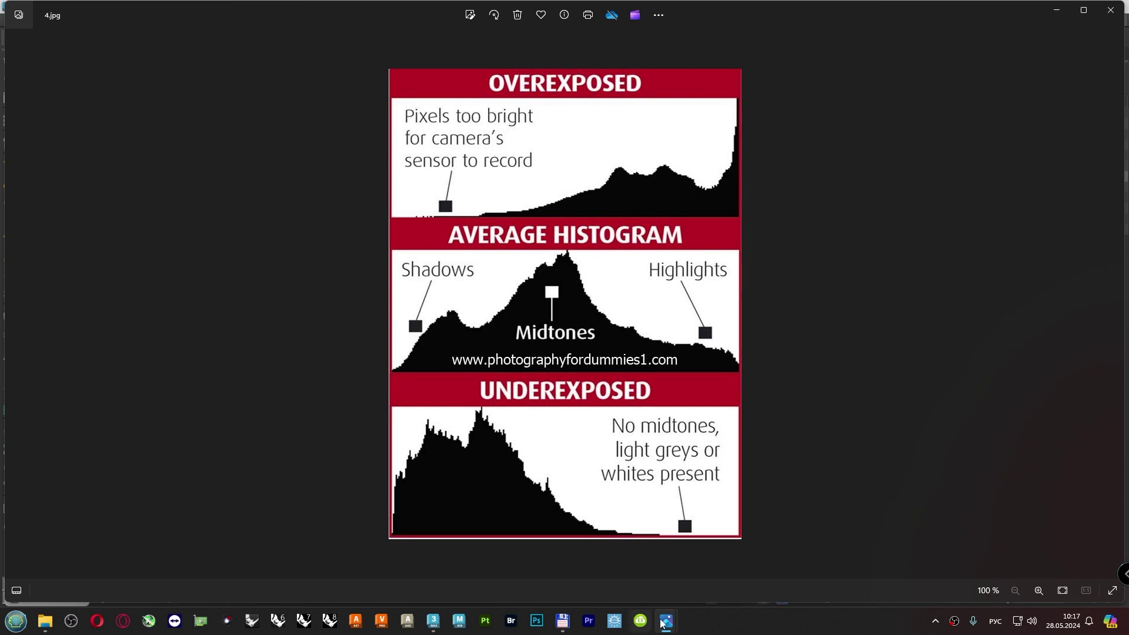
pyautogui.moveTo(433, 621)
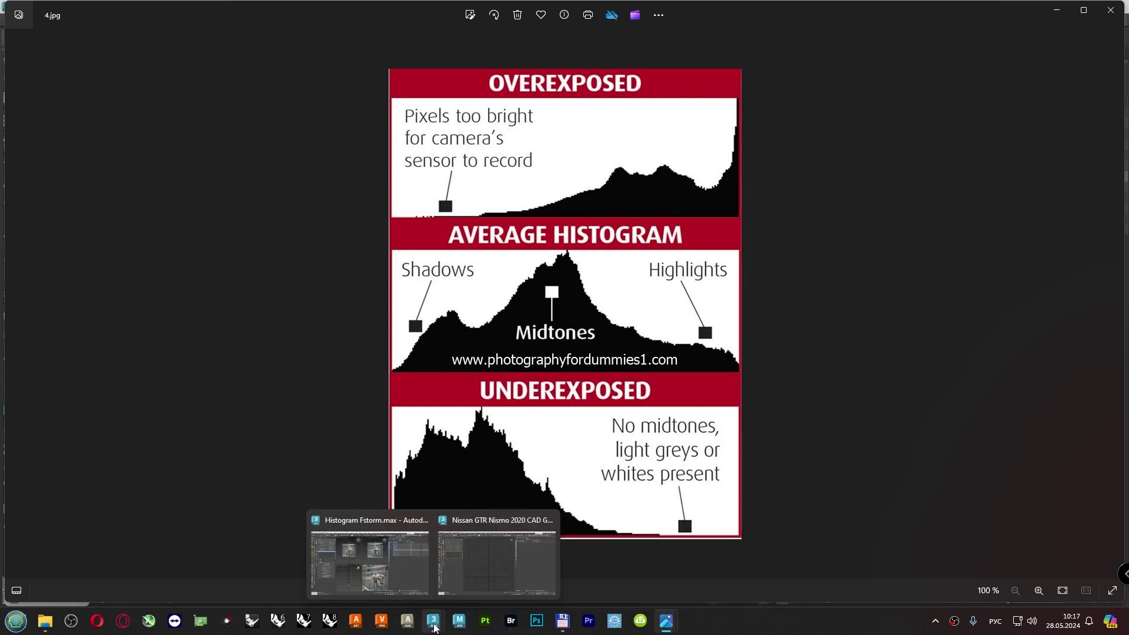
pyautogui.click(402, 565)
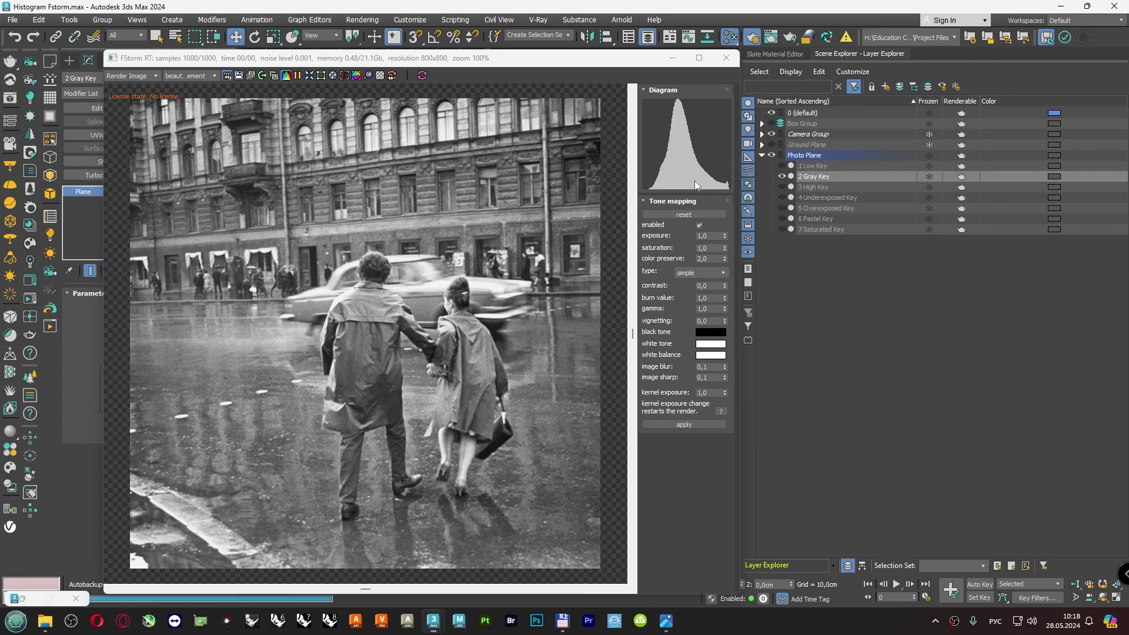
pyautogui.scroll(2, 182, 289)
pyautogui.scroll(3, 218, 256)
pyautogui.scroll(3, 235, 256)
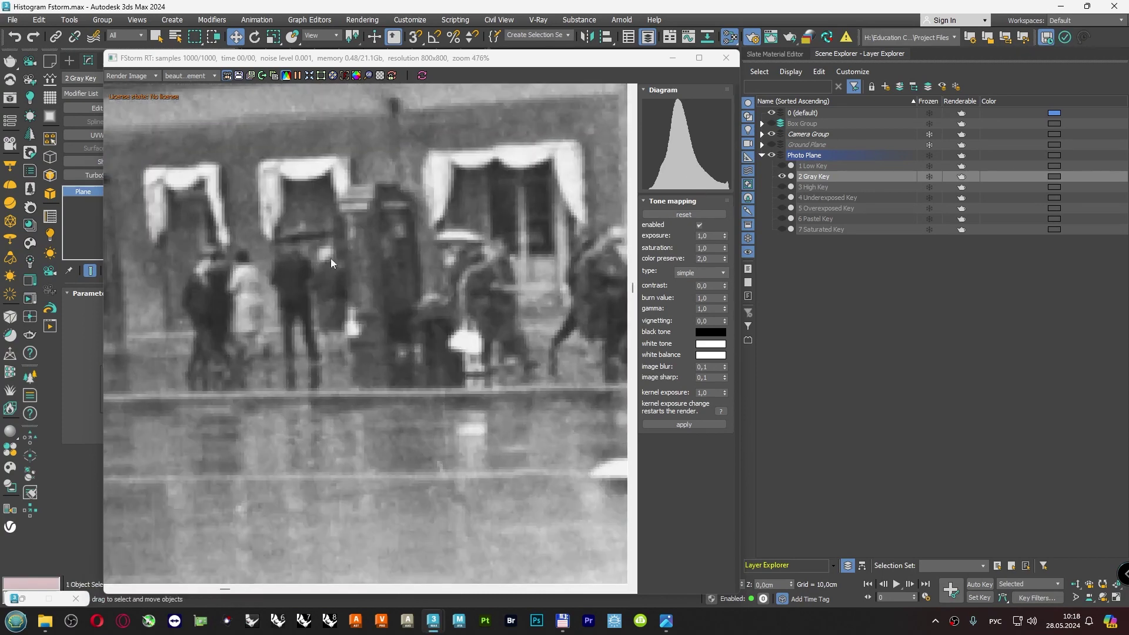
pyautogui.scroll(-2, 305, 295)
pyautogui.scroll(-2, 326, 232)
pyautogui.scroll(-2, 224, 220)
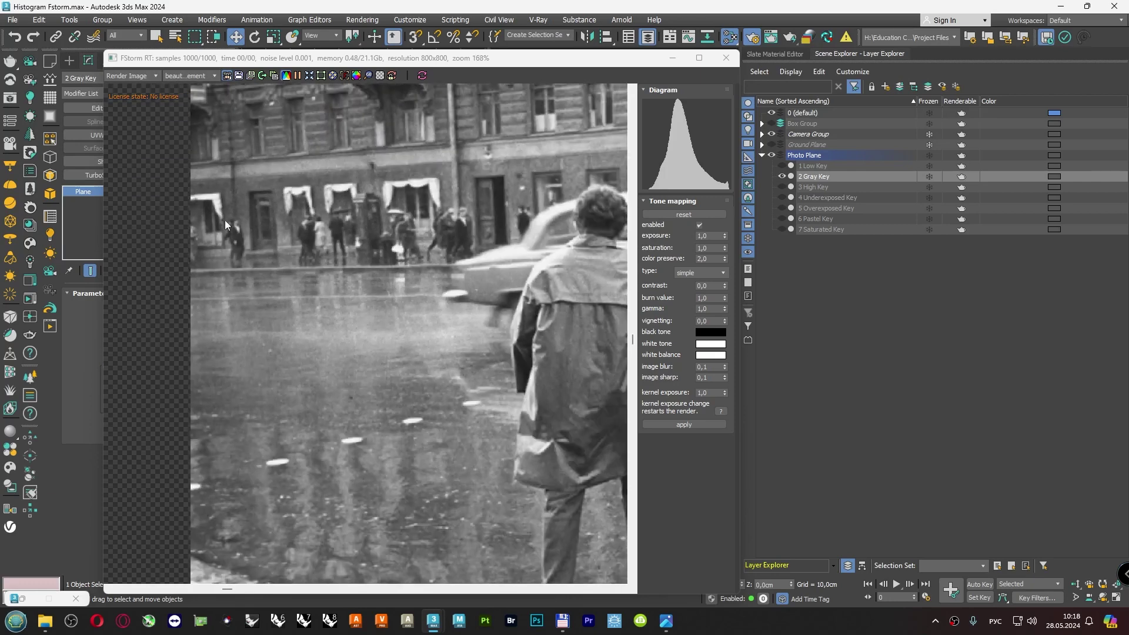
pyautogui.scroll(-2, 367, 229)
pyautogui.scroll(-1, 390, 319)
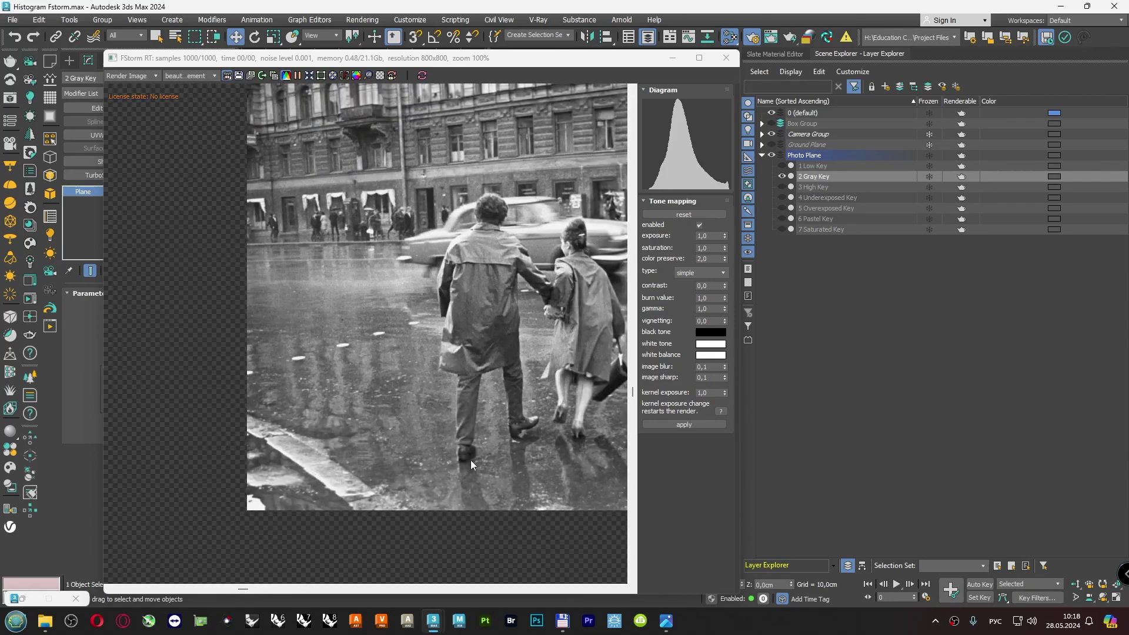
pyautogui.scroll(1, 394, 389)
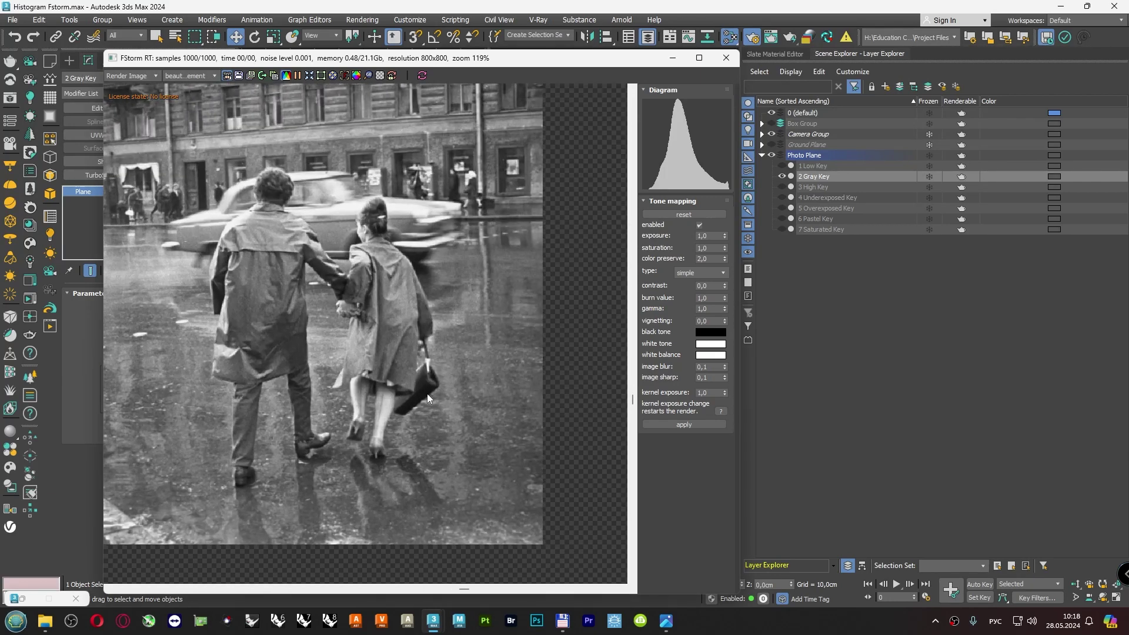
pyautogui.scroll(9, 412, 403)
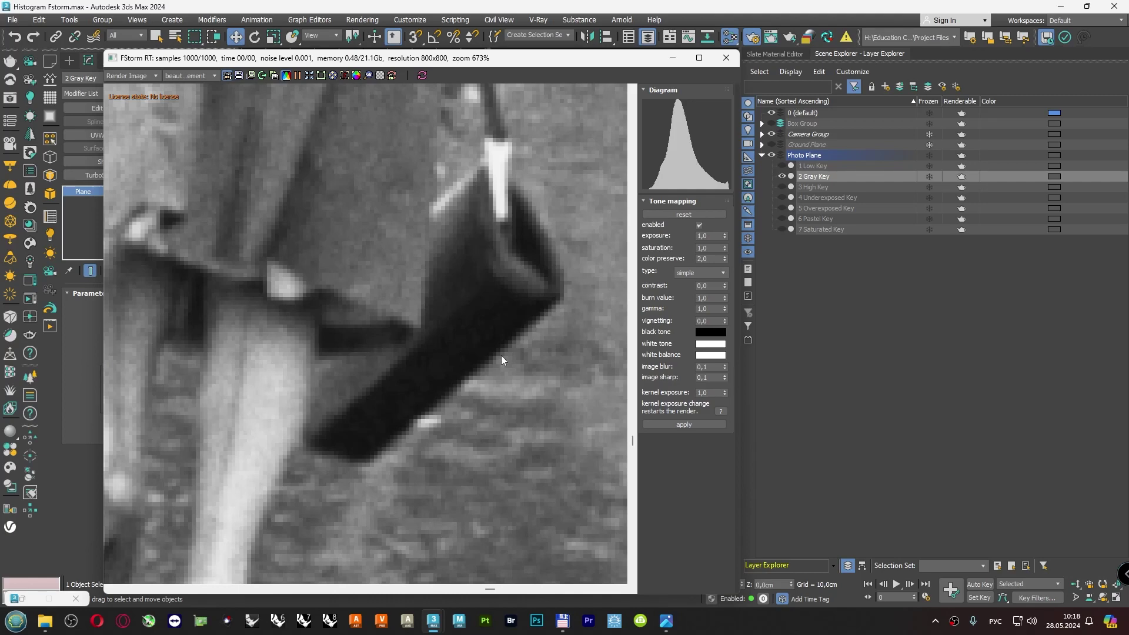
pyautogui.scroll(-5, 503, 366)
pyautogui.scroll(-4, 503, 367)
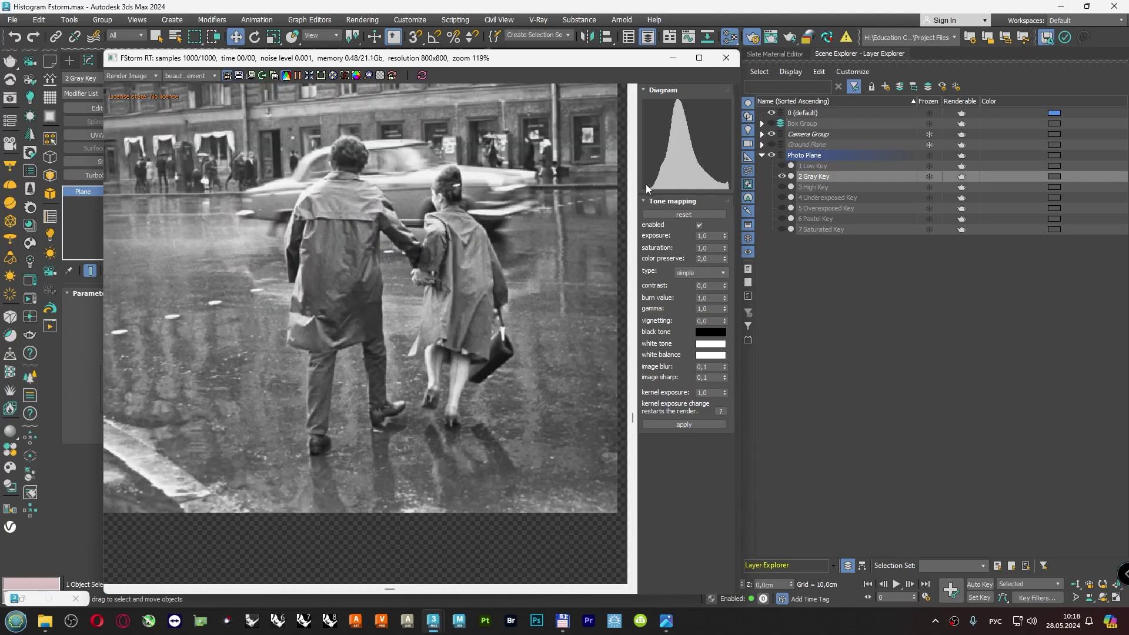
pyautogui.scroll(-1, 457, 310)
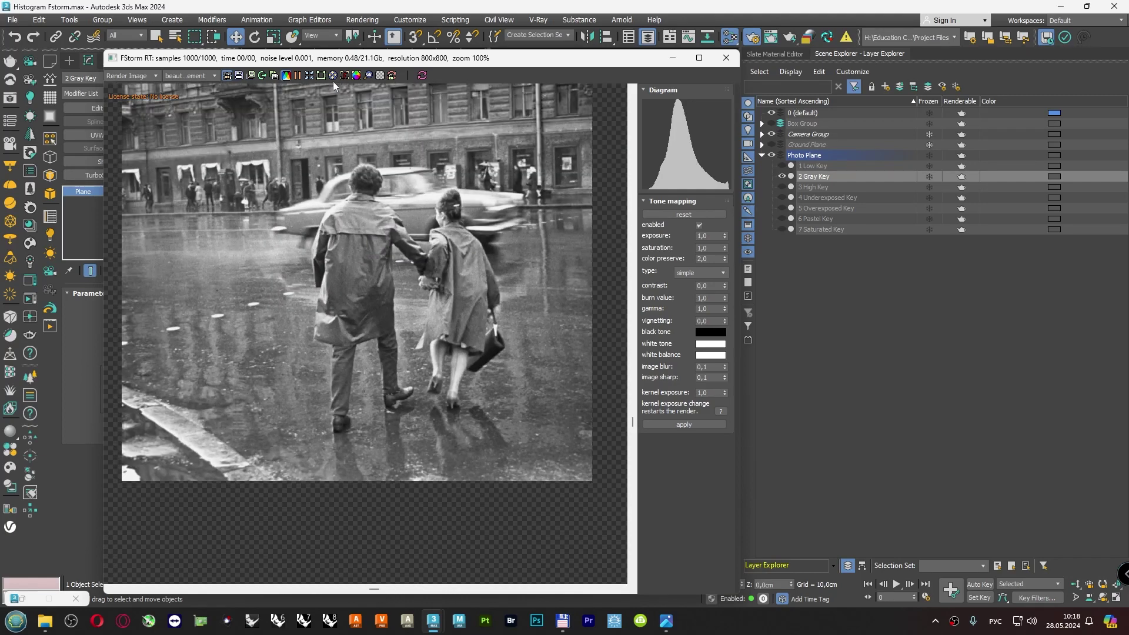
pyautogui.moveTo(389, 173); pyautogui.dragTo(397, 203, button='middle')
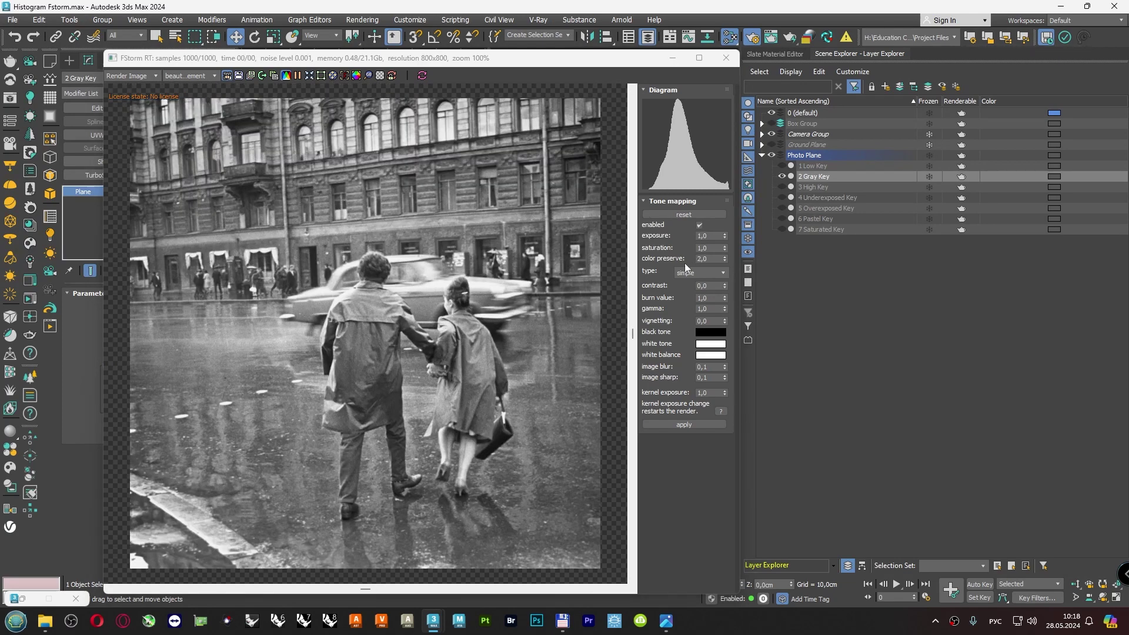
pyautogui.moveTo(706, 286); pyautogui.dragTo(691, 292)
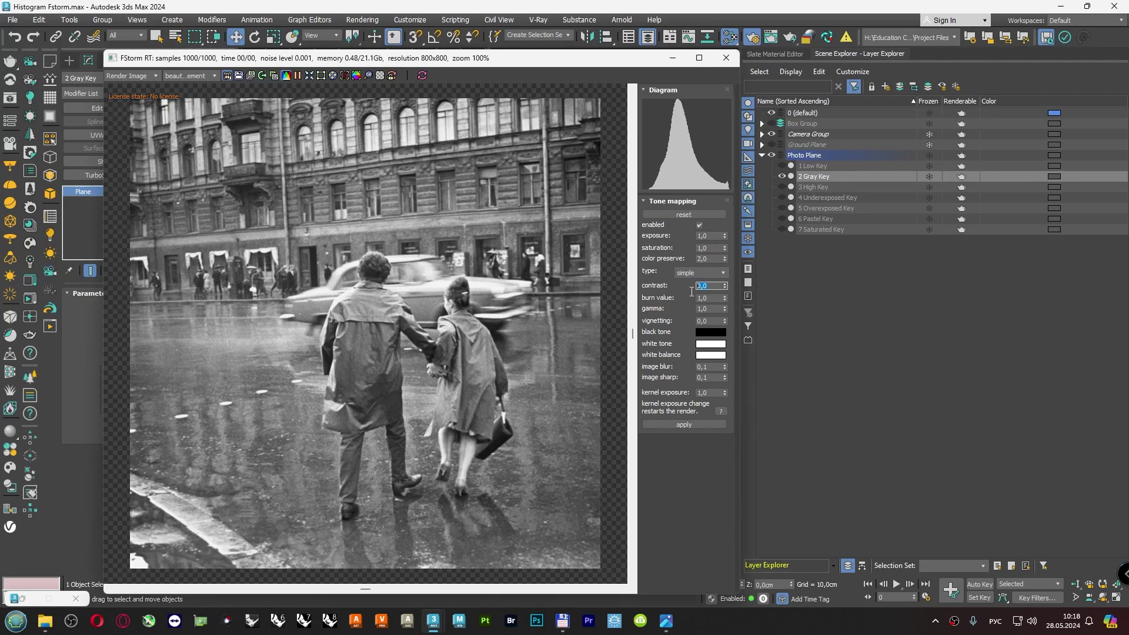
pyautogui.press('Tab')
pyautogui.press('super+shift+s')
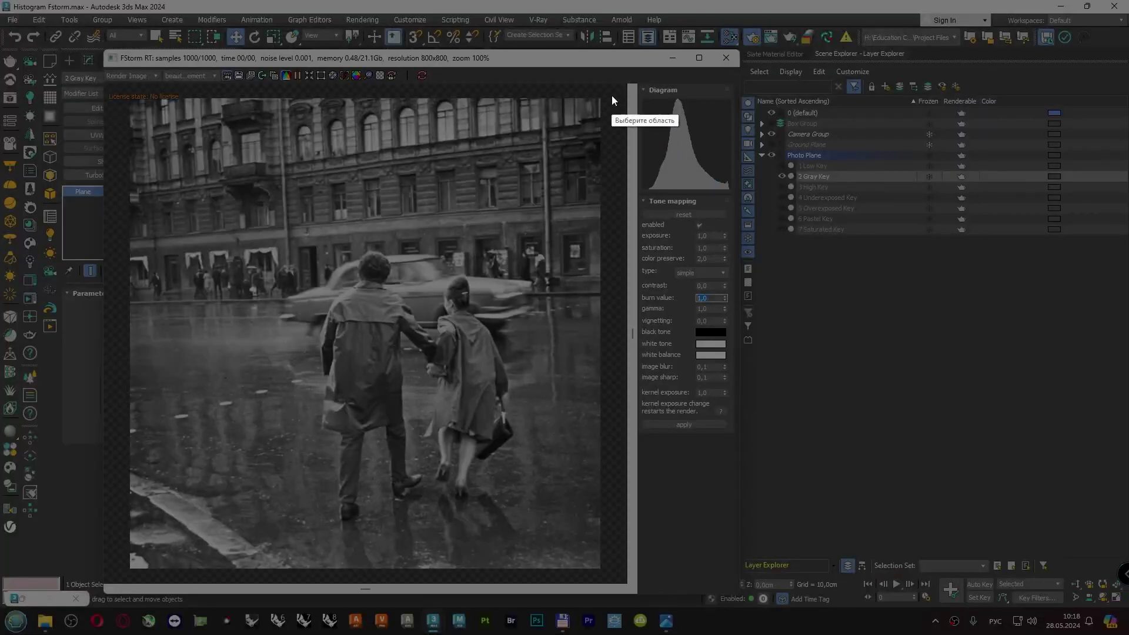
pyautogui.moveTo(615, 91); pyautogui.dragTo(778, 229)
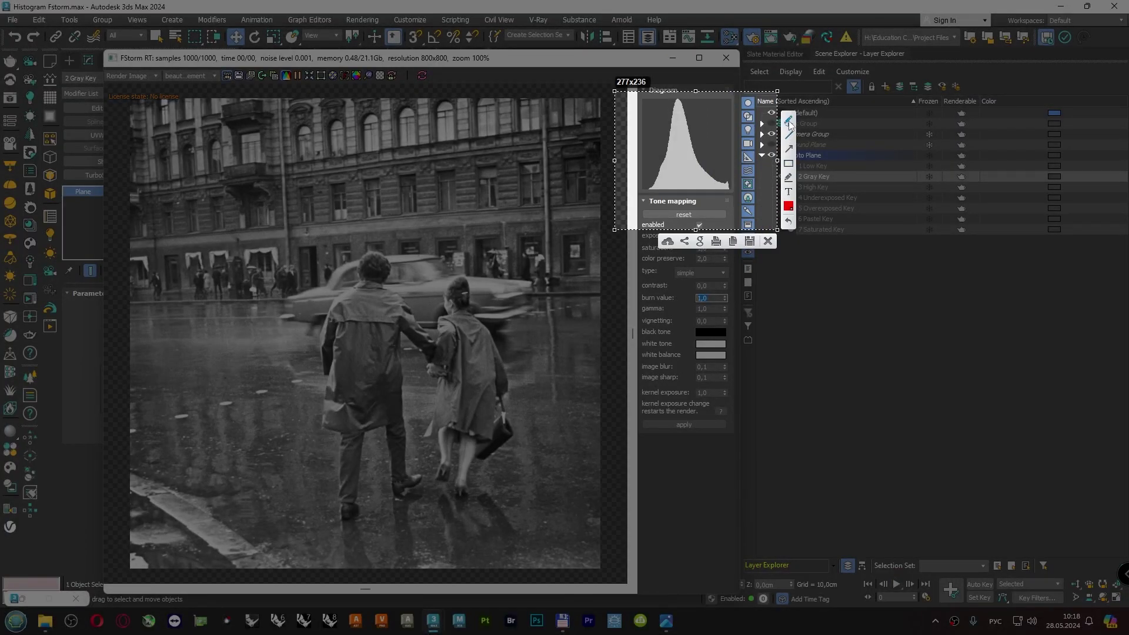
pyautogui.moveTo(668, 142)
pyautogui.mouseDown()
pyautogui.moveTo(688, 138)
pyautogui.moveTo(673, 142)
pyautogui.mouseUp()
pyautogui.moveTo(697, 136)
pyautogui.mouseDown()
pyautogui.moveTo(734, 139)
pyautogui.moveTo(645, 138)
pyautogui.mouseUp()
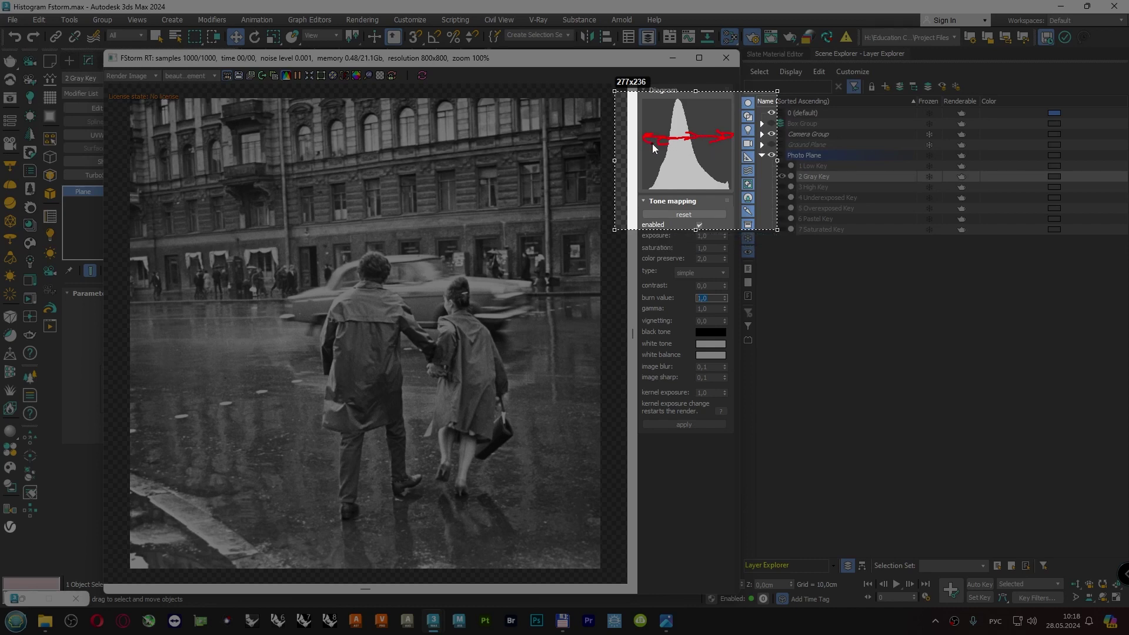
pyautogui.click(767, 242)
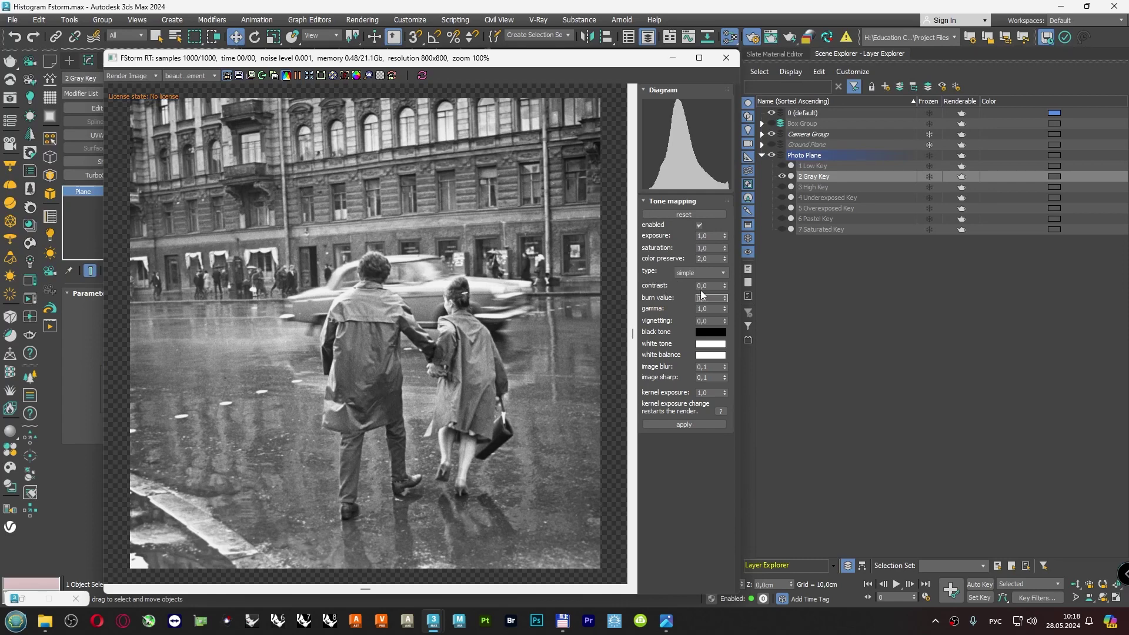
# Set the contrast to 0,1, then begin retyping it as 0,3.
pyautogui.click(713, 285)
pyautogui.write('0,1')
pyautogui.press('Return')
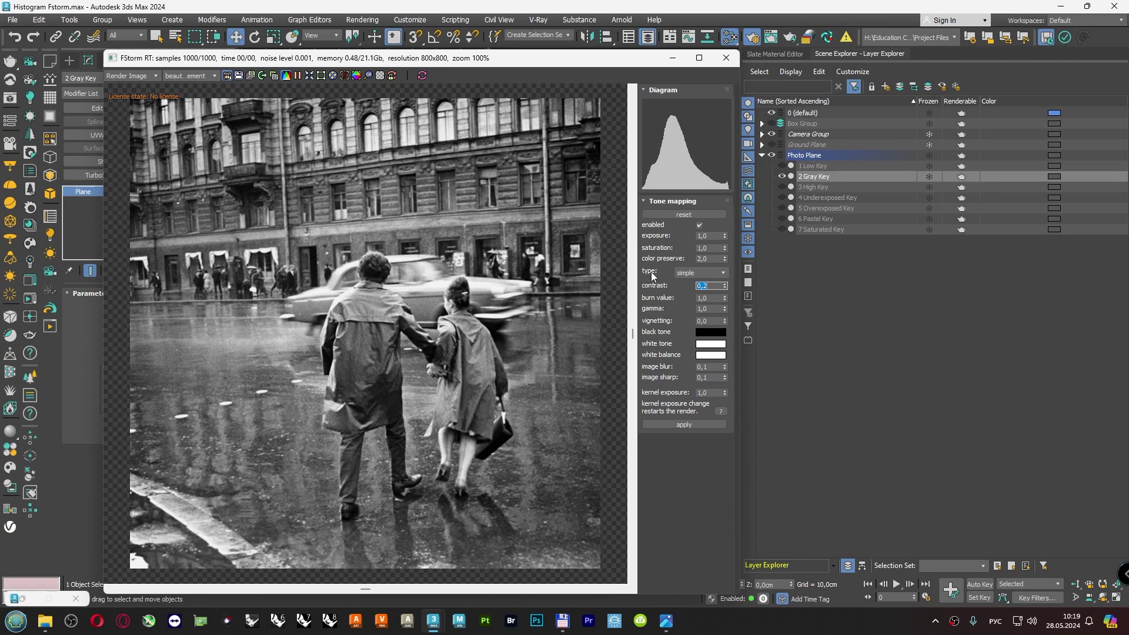
pyautogui.write('0,')
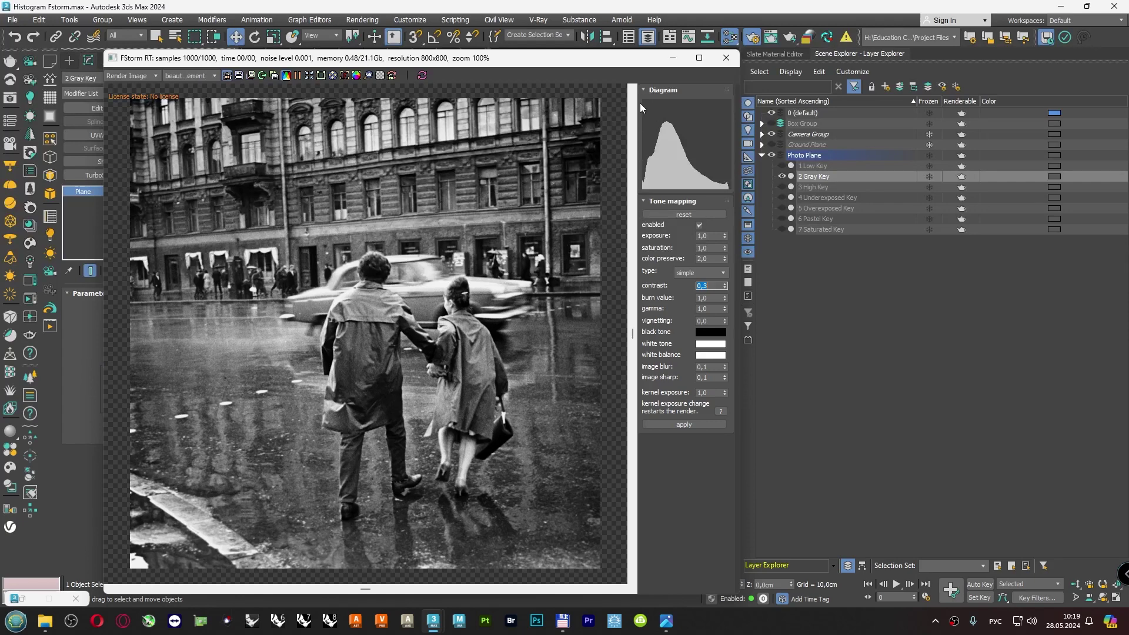
# Screenshot the histogram and mark its left edge in red.
pyautogui.press('super+shift+s')
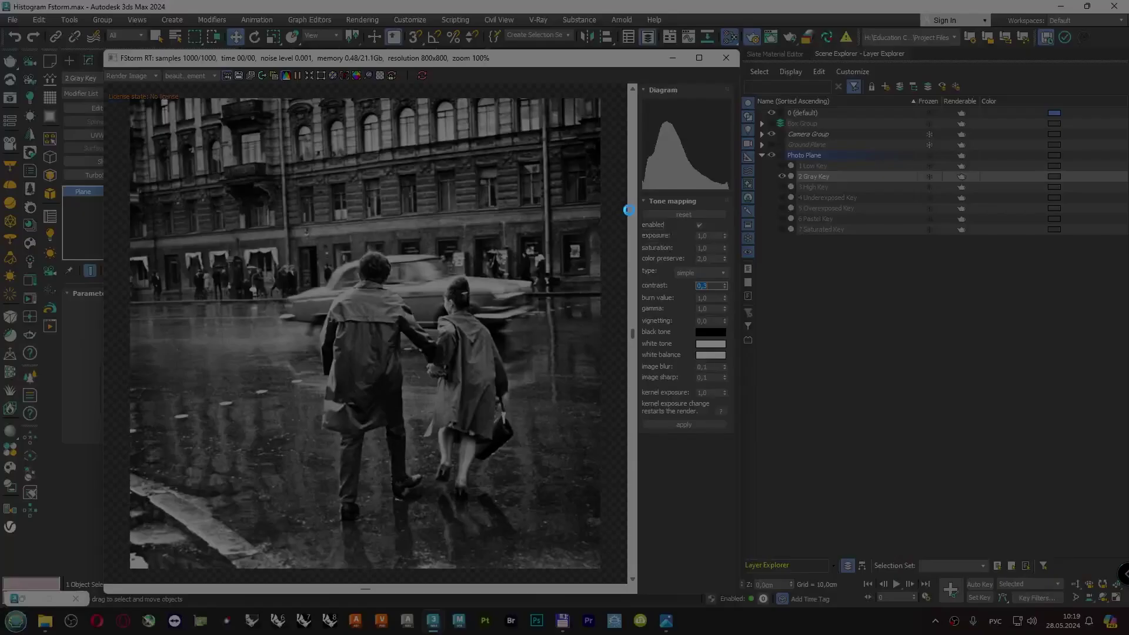
pyautogui.moveTo(622, 95); pyautogui.dragTo(743, 220)
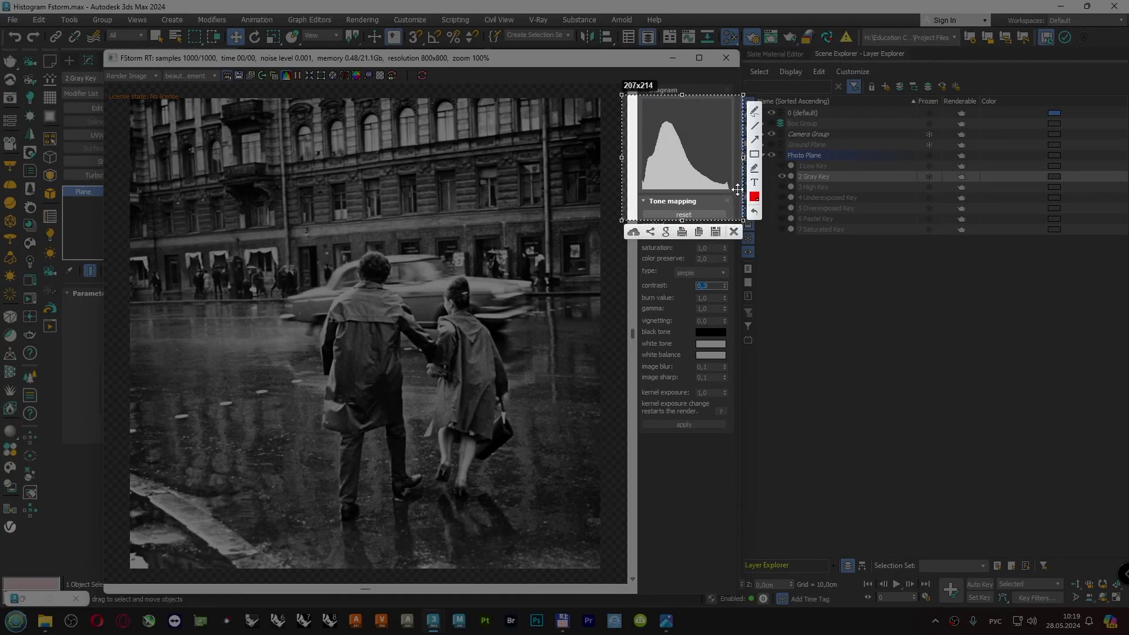
pyautogui.click(753, 127)
pyautogui.moveTo(641, 181); pyautogui.dragTo(641, 188)
pyautogui.click(734, 232)
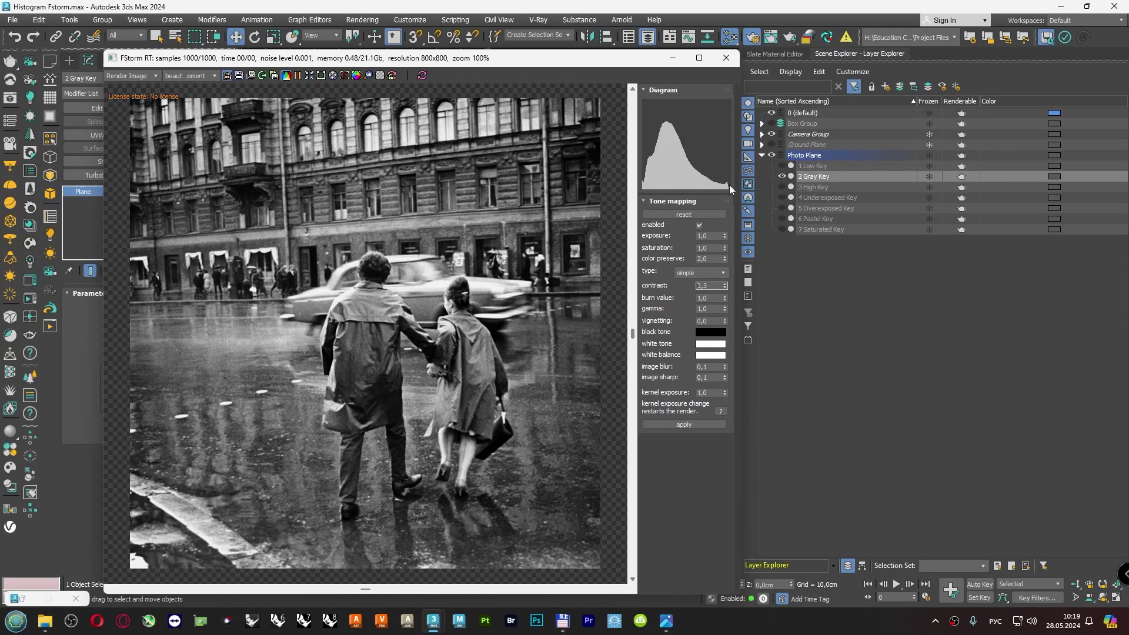
# Commit contrast 0,3, leave the white tone colour unchanged, and raise exposure to 1,59.
pyautogui.click(711, 299)
pyautogui.click(704, 345)
pyautogui.click(640, 321)
pyautogui.moveTo(724, 235); pyautogui.dragTo(732, 198)
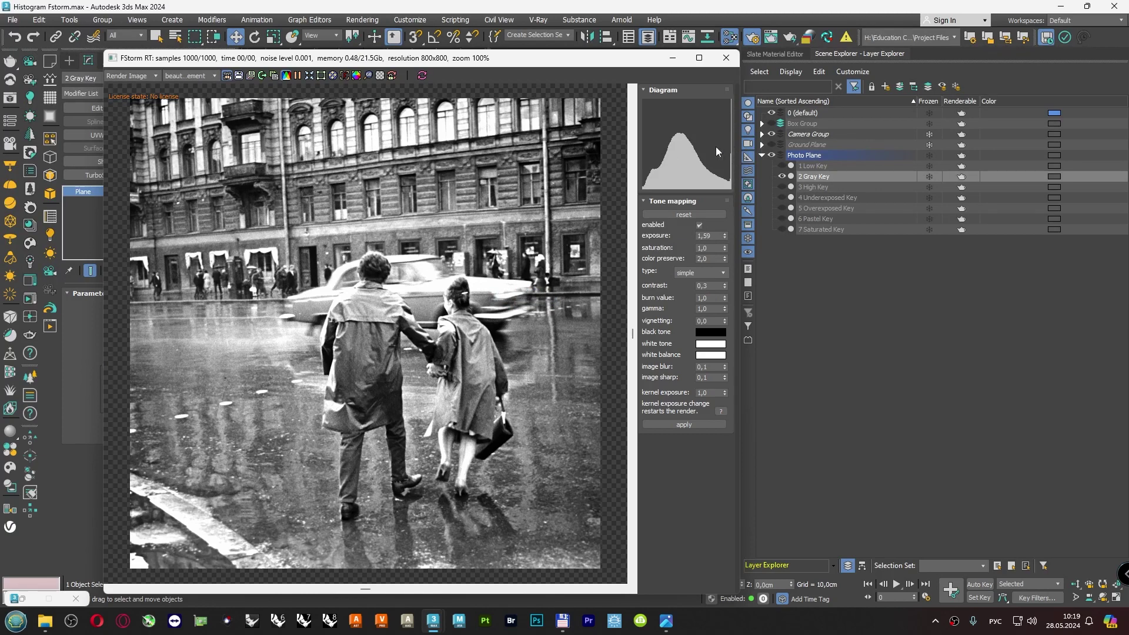
pyautogui.press('Print')
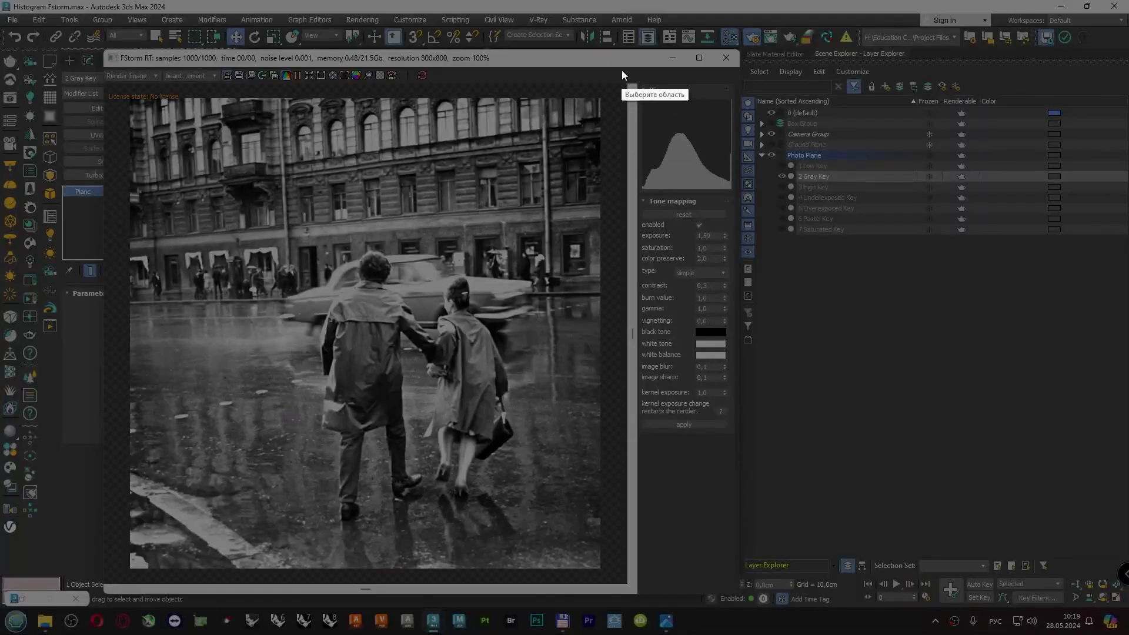
pyautogui.moveTo(624, 70); pyautogui.dragTo(820, 228)
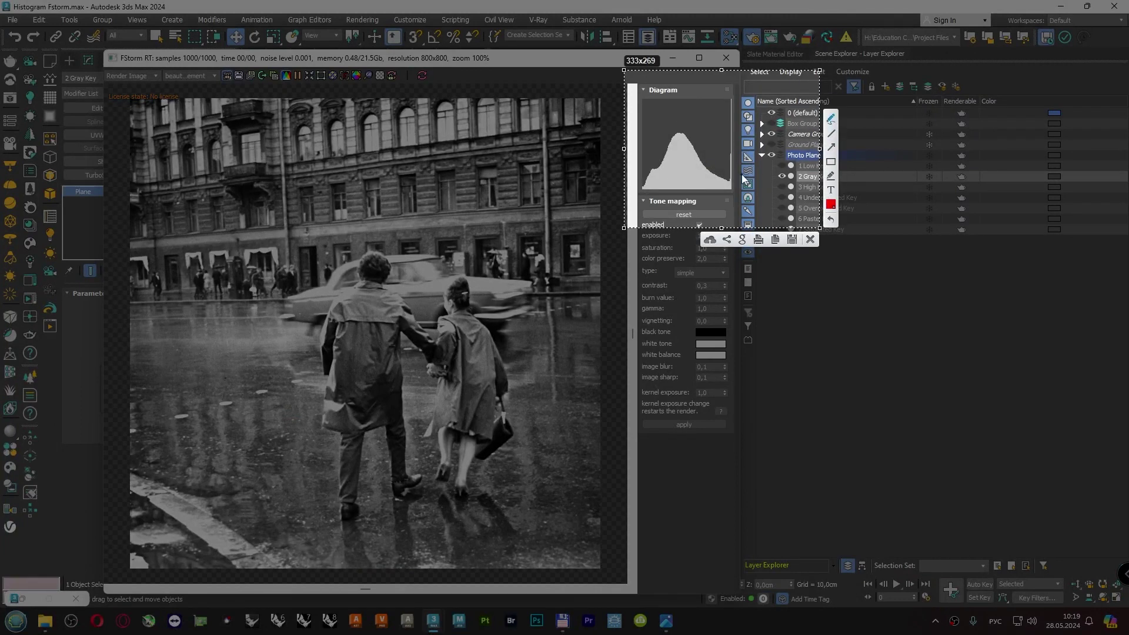
pyautogui.moveTo(732, 171)
pyautogui.mouseDown()
pyautogui.moveTo(731, 156)
pyautogui.moveTo(761, 159)
pyautogui.mouseUp()
pyautogui.moveTo(732, 187); pyautogui.dragTo(730, 99)
pyautogui.click(810, 238)
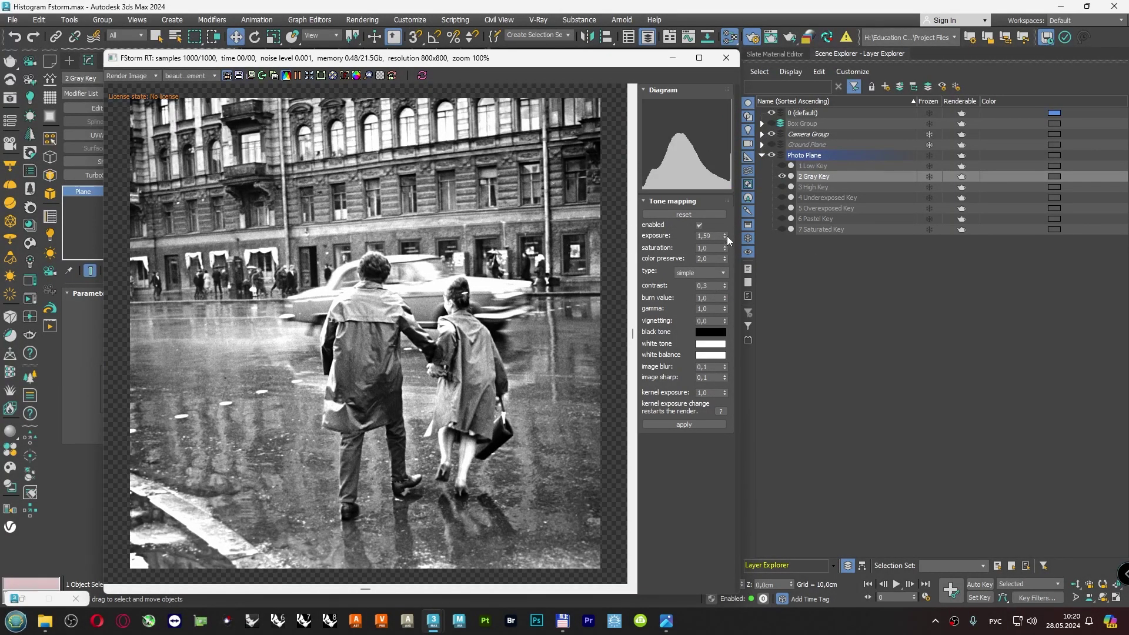
# Reset exposure to 1,0 then raise it to 1,75, and push contrast up to 0,74.
pyautogui.moveTo(726, 237); pyautogui.dragTo(722, 255)
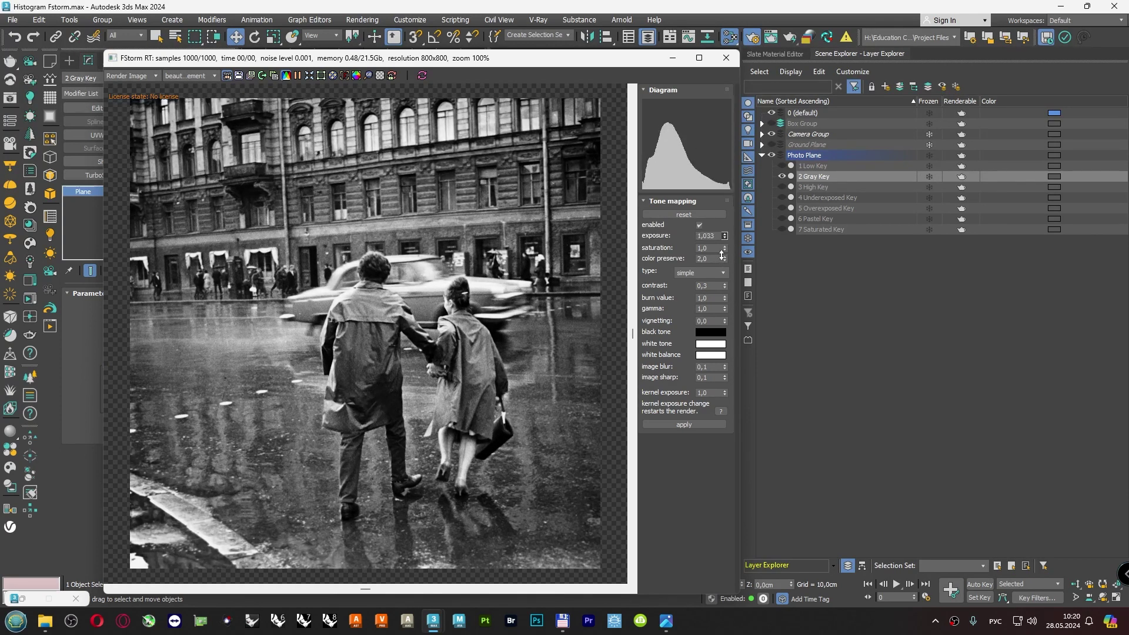
pyautogui.moveTo(722, 255); pyautogui.dragTo(722, 234)
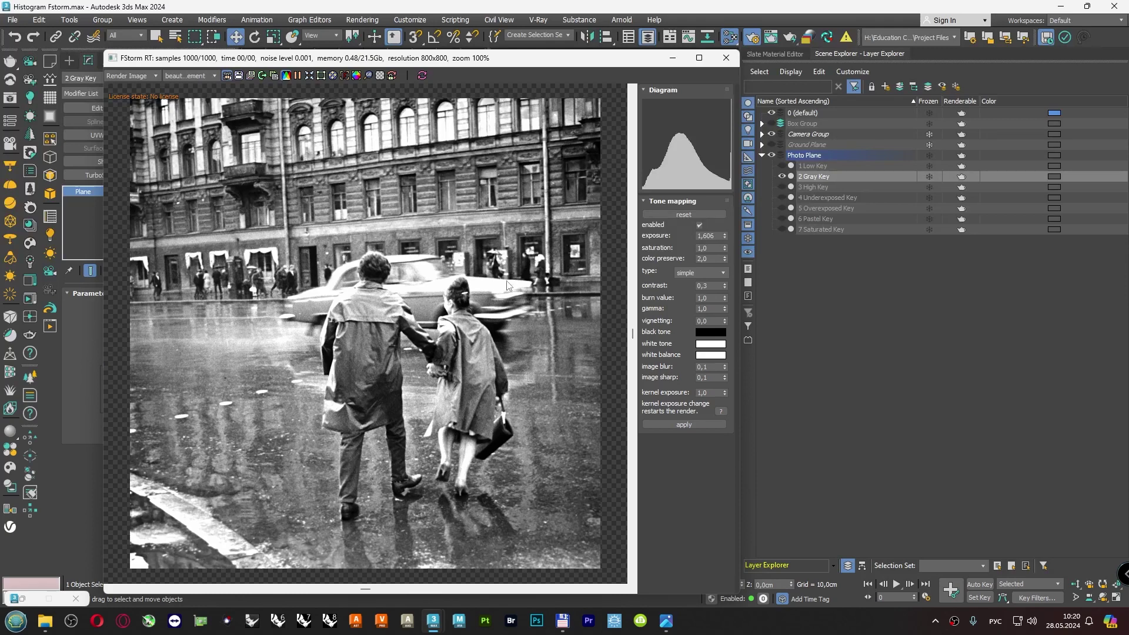
pyautogui.doubleClick(716, 235)
pyautogui.write('1')
pyautogui.press('Return')
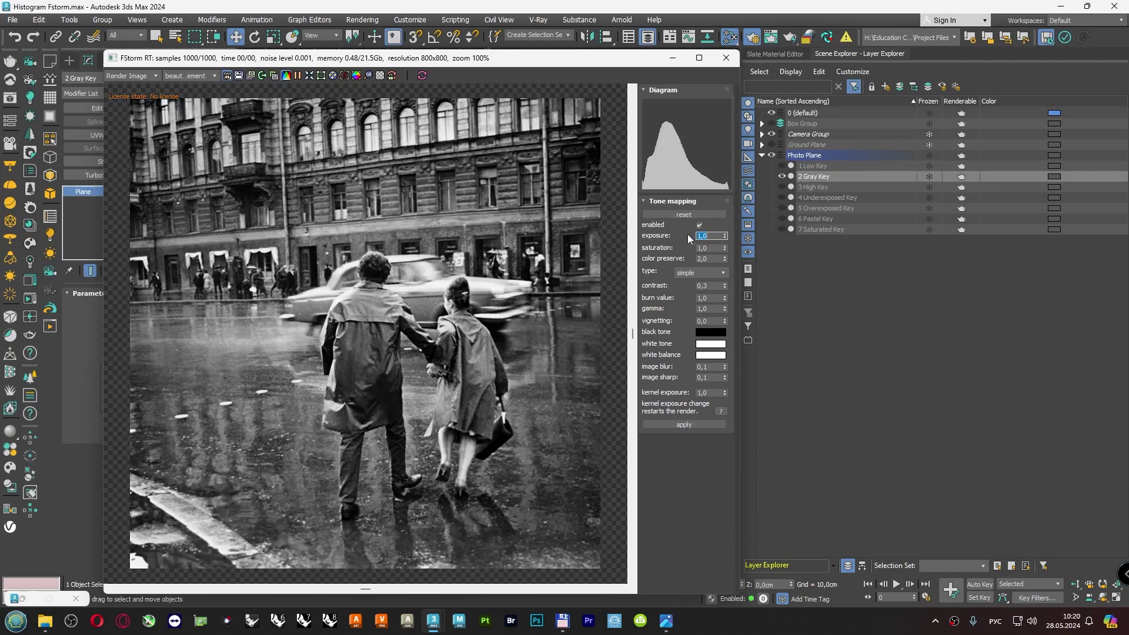
pyautogui.moveTo(725, 235); pyautogui.dragTo(726, 194)
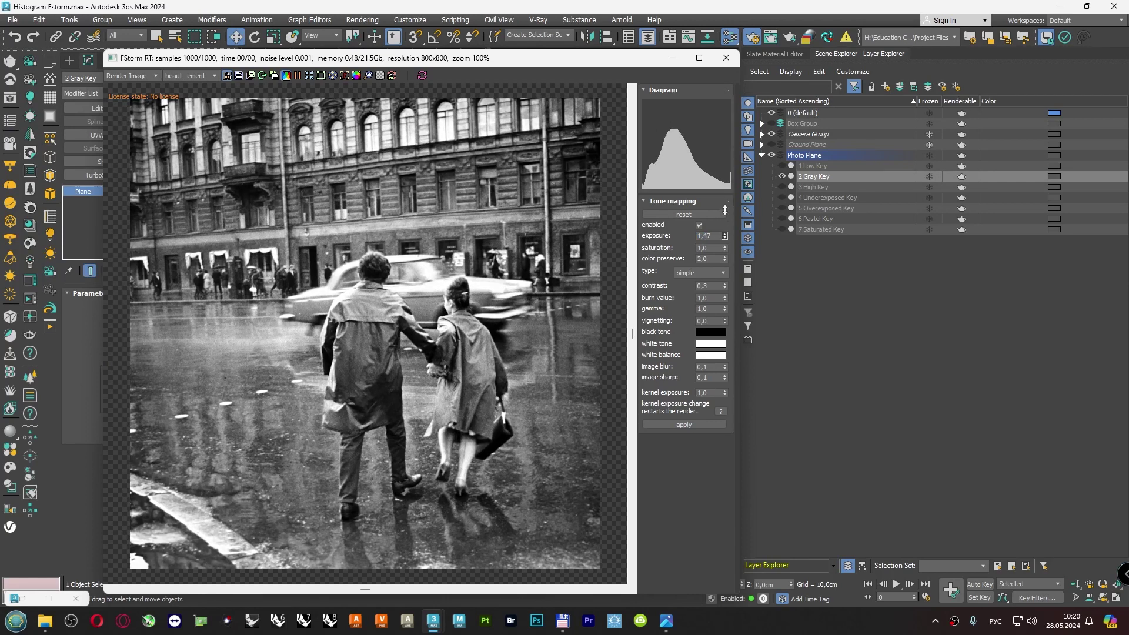
pyautogui.moveTo(725, 285); pyautogui.dragTo(729, 250)
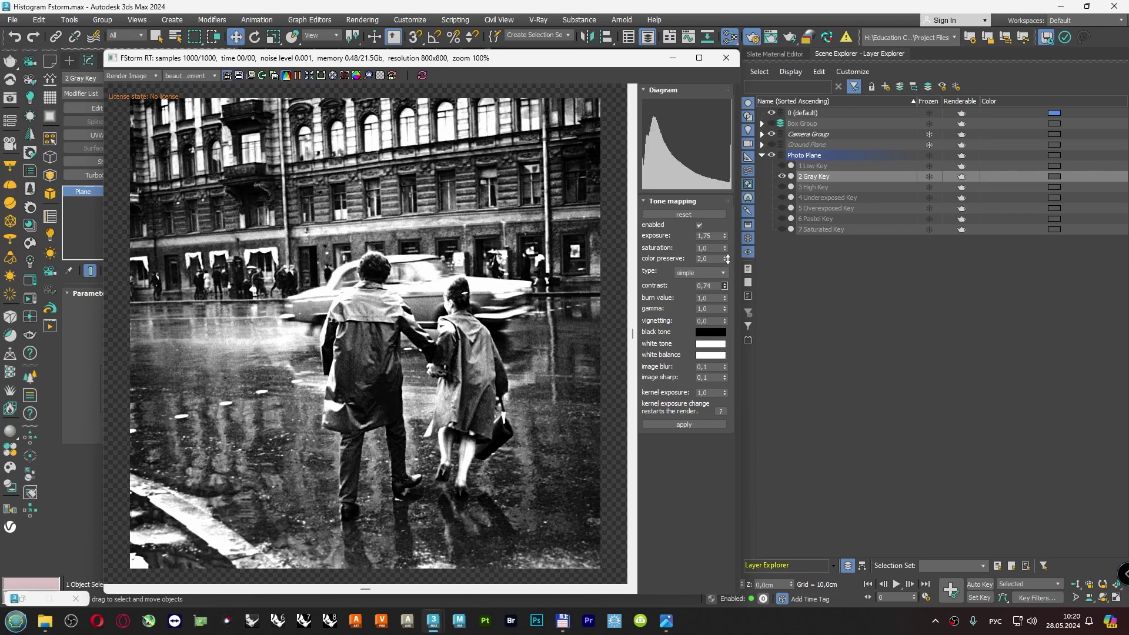
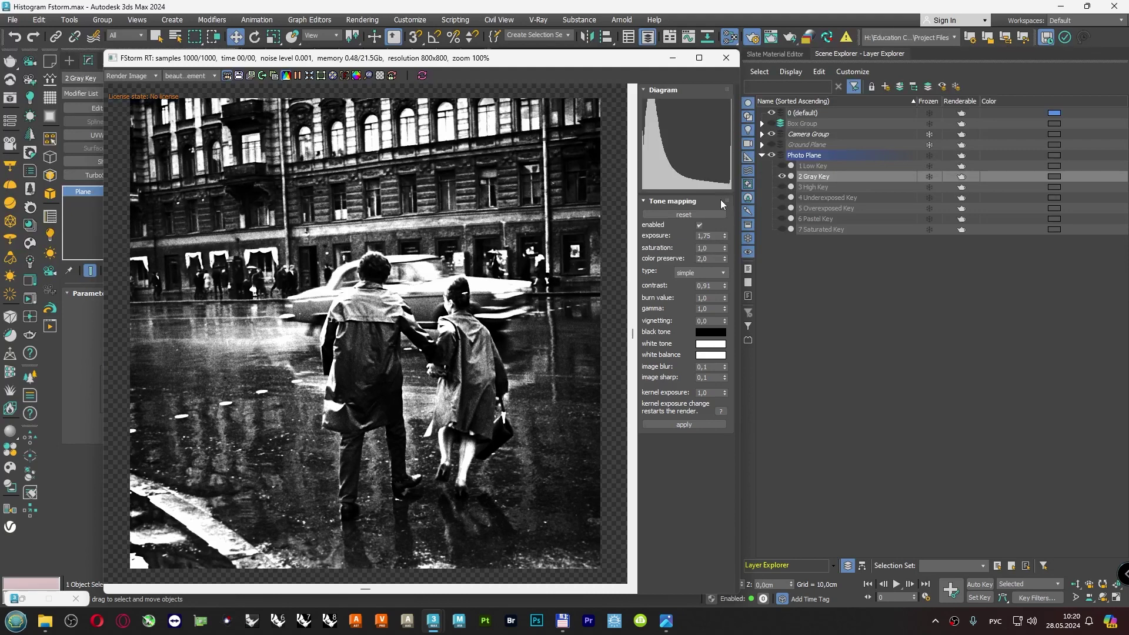
# Reset exposure to 1,0 and contrast to 0,0, then swap the 2 Gray Key layer for 3 High Key.
pyautogui.rightClick(725, 234)
pyautogui.rightClick(725, 285)
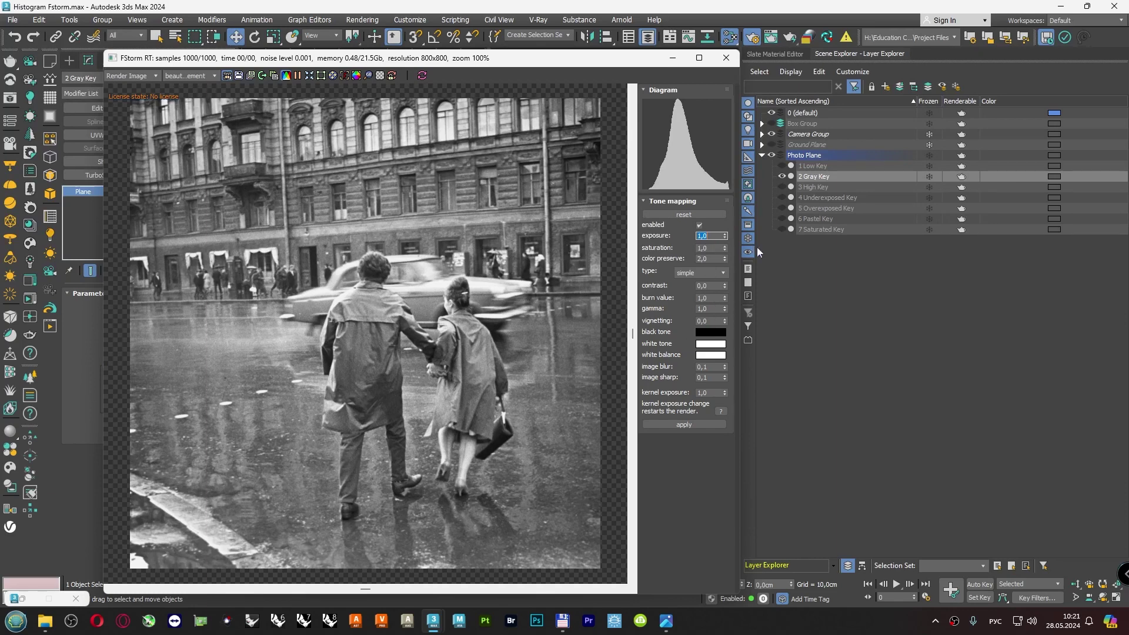
pyautogui.click(782, 178)
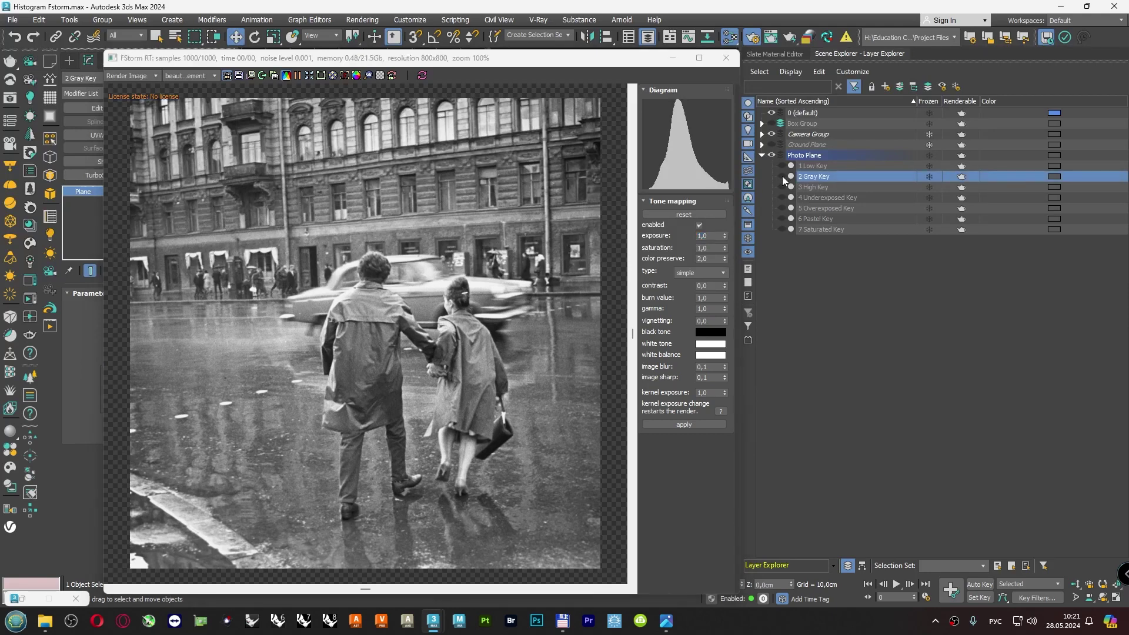
pyautogui.click(782, 186)
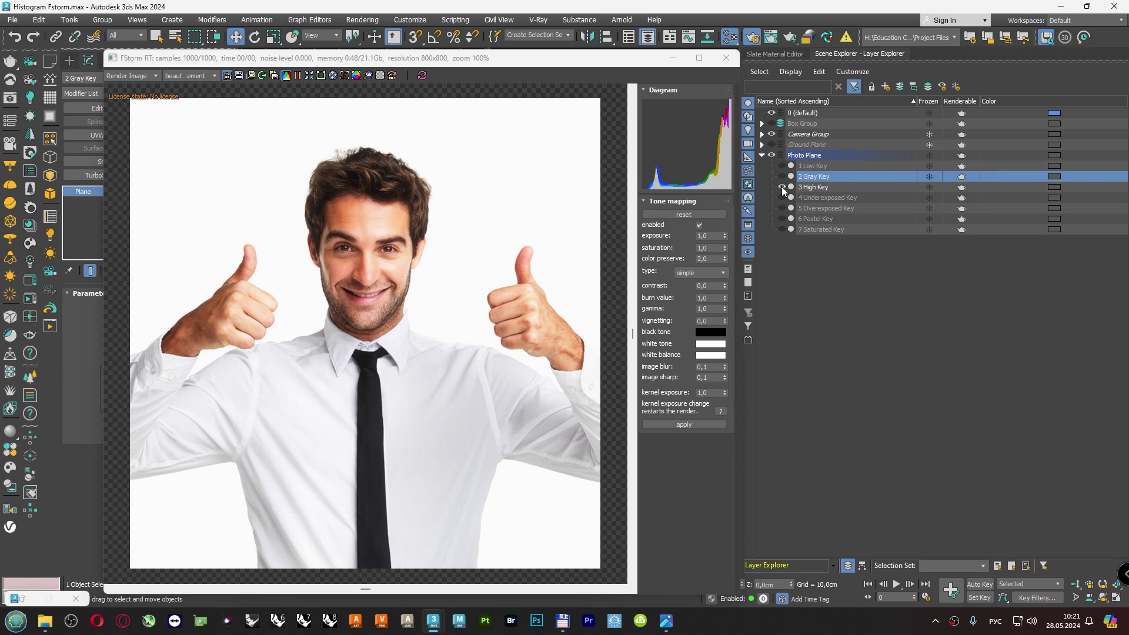
pyautogui.press('Print')
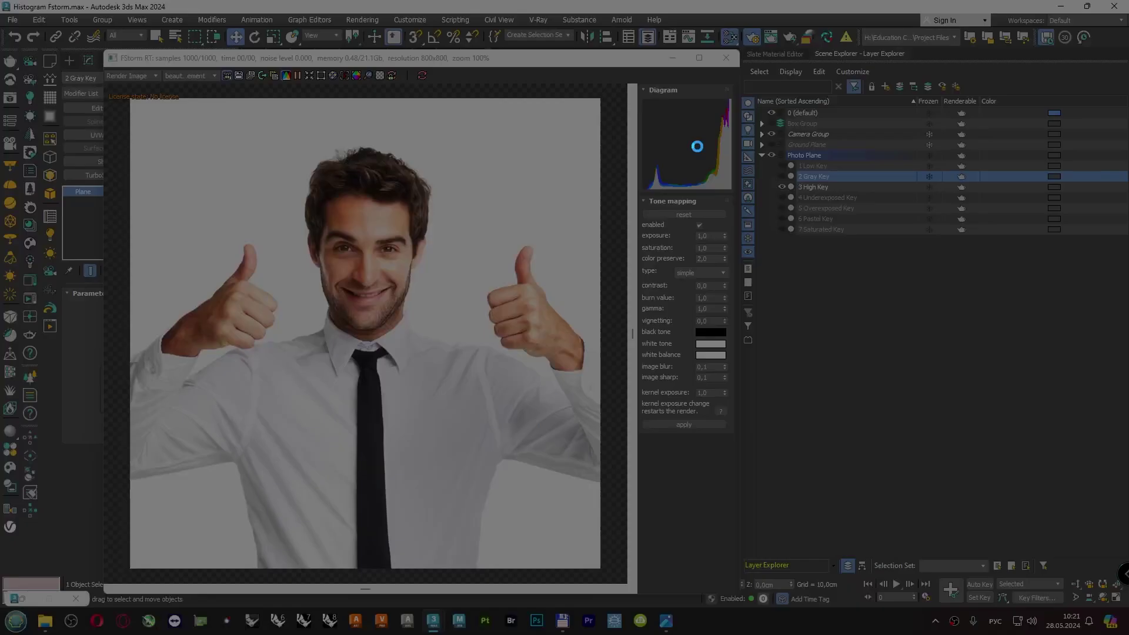
pyautogui.moveTo(609, 64)
pyautogui.mouseDown()
pyautogui.moveTo(869, 323)
pyautogui.moveTo(856, 318)
pyautogui.mouseUp()
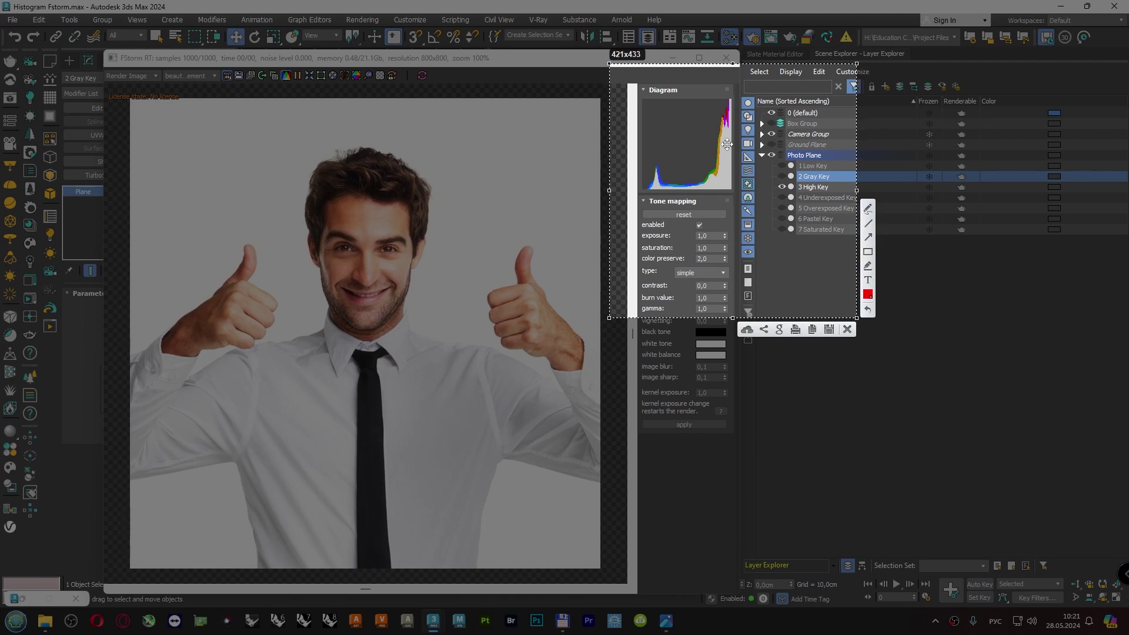
pyautogui.click(868, 209)
pyautogui.moveTo(744, 94); pyautogui.dragTo(718, 186)
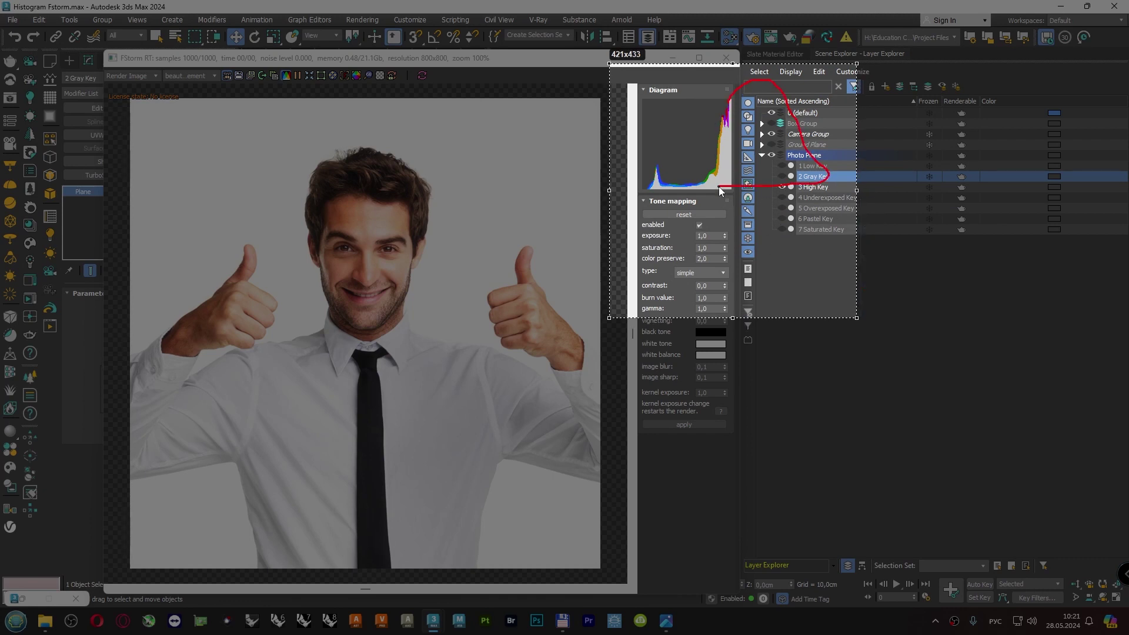
pyautogui.moveTo(804, 158); pyautogui.dragTo(736, 155)
pyautogui.moveTo(732, 98); pyautogui.dragTo(734, 224)
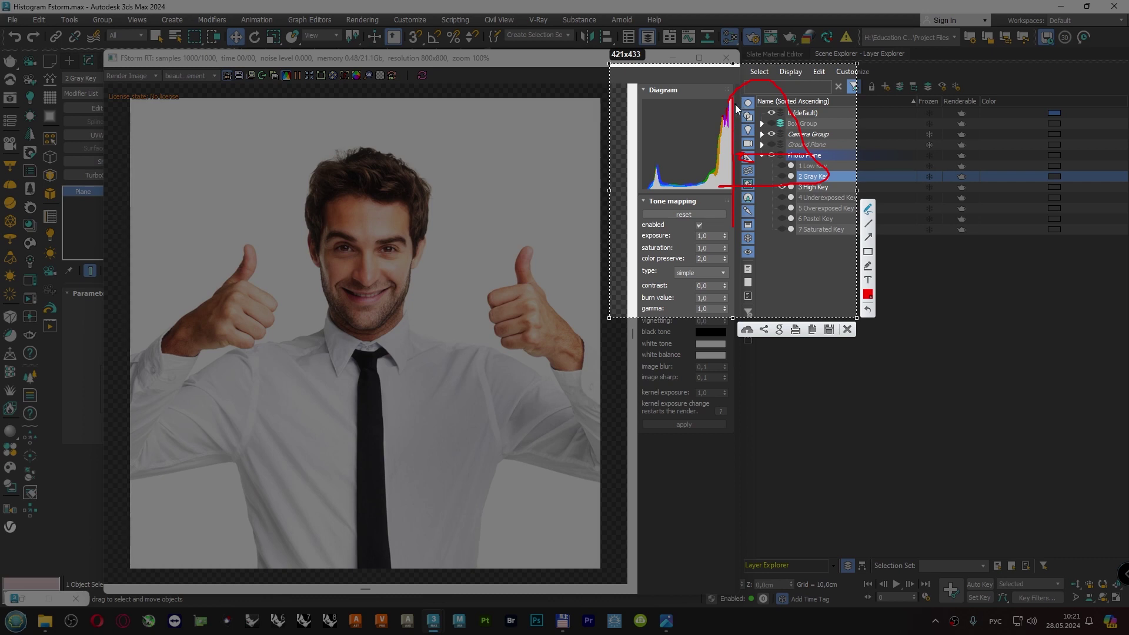
pyautogui.moveTo(736, 77); pyautogui.dragTo(736, 61)
pyautogui.moveTo(733, 140); pyautogui.dragTo(733, 139)
pyautogui.click(847, 328)
pyautogui.press('Print')
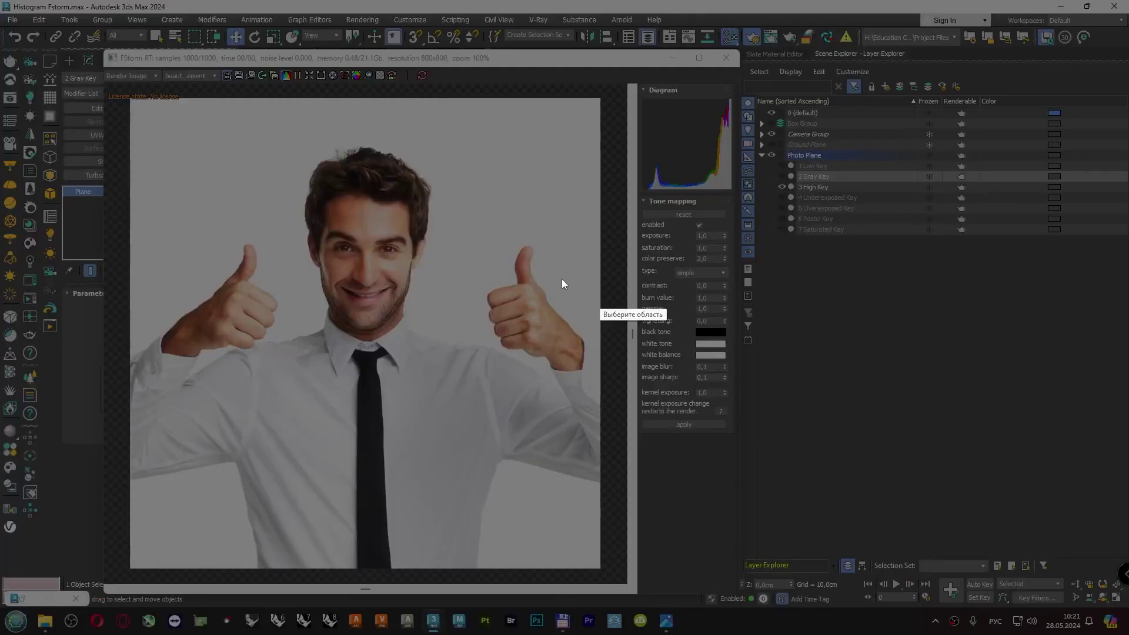
# Capture the render window and mark the histogram peak, image border and white corners in red.
pyautogui.moveTo(104, 62); pyautogui.dragTo(778, 570)
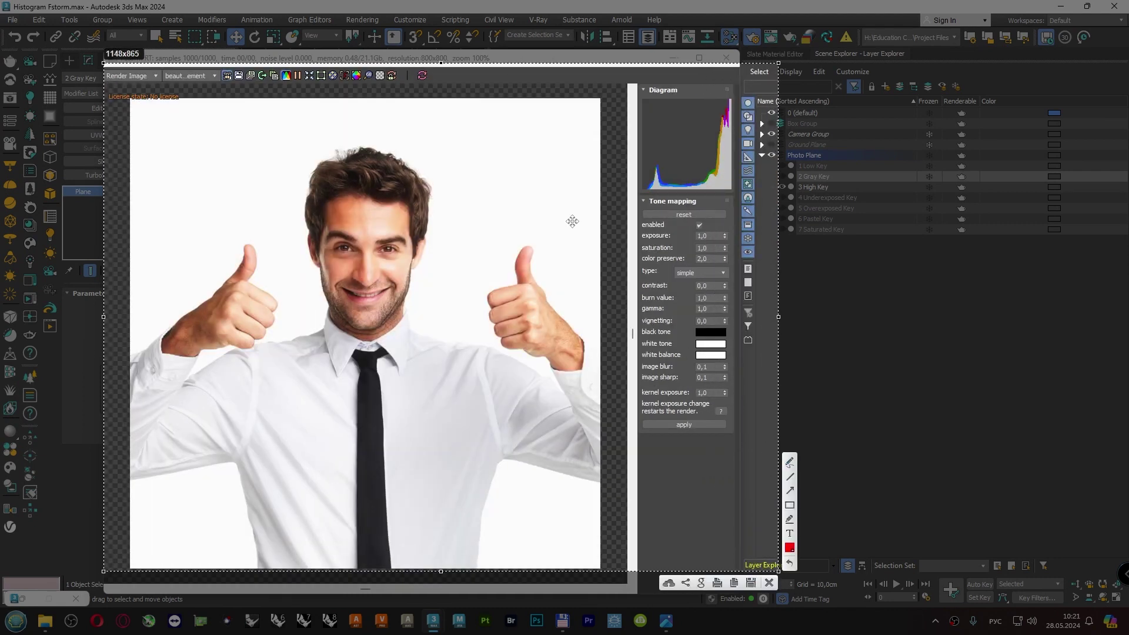
pyautogui.click(789, 462)
pyautogui.moveTo(732, 101); pyautogui.dragTo(707, 151)
pyautogui.moveTo(600, 336)
pyautogui.mouseDown()
pyautogui.moveTo(542, 92)
pyautogui.moveTo(135, 438)
pyautogui.moveTo(580, 575)
pyautogui.mouseUp()
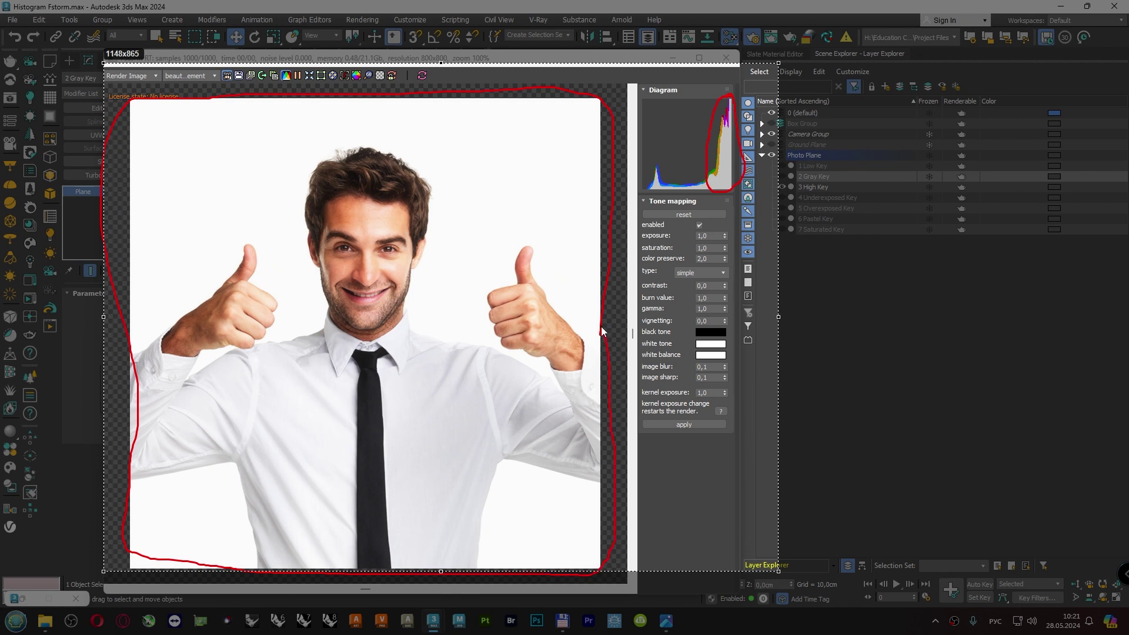
pyautogui.moveTo(598, 337)
pyautogui.mouseDown()
pyautogui.moveTo(481, 281)
pyautogui.moveTo(415, 281)
pyautogui.moveTo(300, 330)
pyautogui.moveTo(239, 236)
pyautogui.moveTo(187, 314)
pyautogui.moveTo(131, 350)
pyautogui.mouseUp()
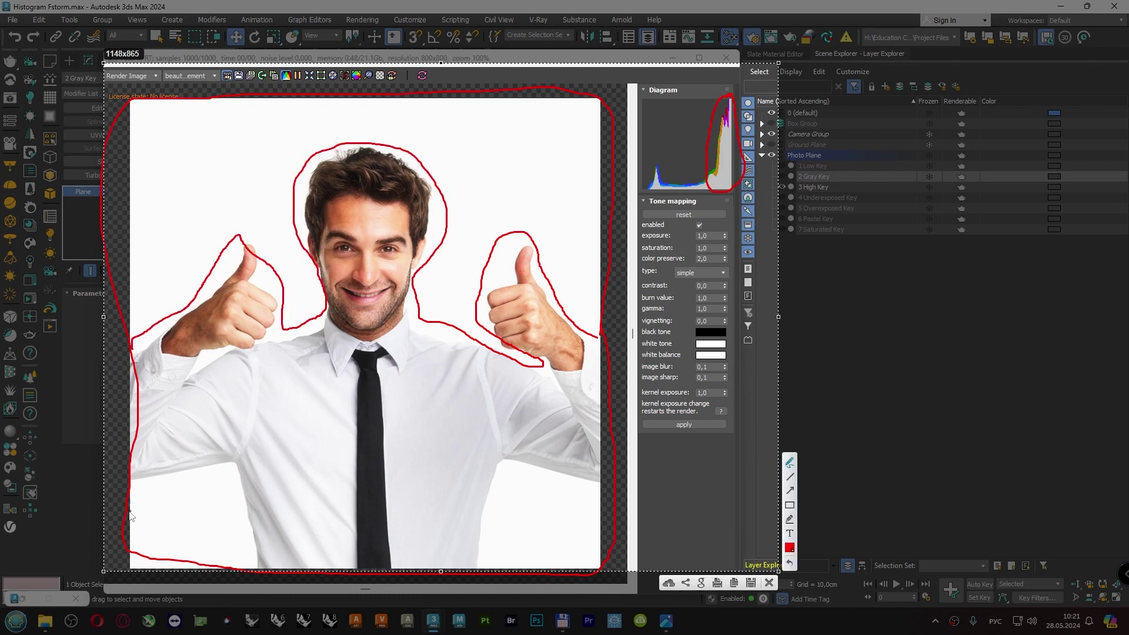
pyautogui.moveTo(152, 480)
pyautogui.mouseDown()
pyautogui.moveTo(187, 474)
pyautogui.moveTo(244, 535)
pyautogui.moveTo(153, 553)
pyautogui.mouseUp()
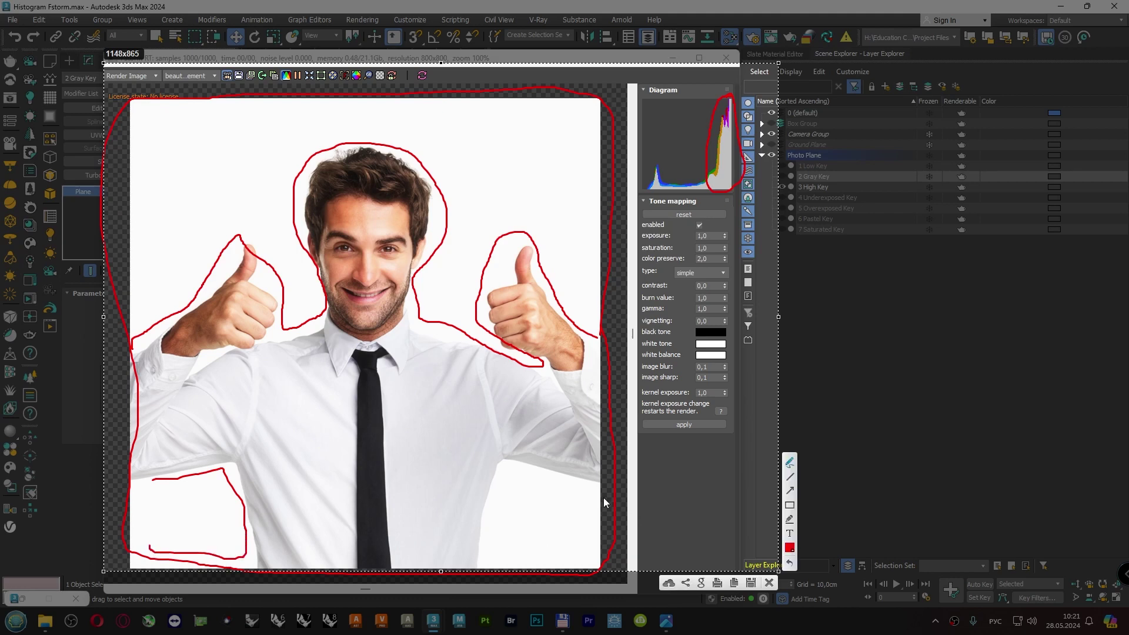
pyautogui.moveTo(511, 463)
pyautogui.mouseDown()
pyautogui.moveTo(591, 528)
pyautogui.moveTo(528, 557)
pyautogui.moveTo(500, 511)
pyautogui.moveTo(513, 466)
pyautogui.mouseUp()
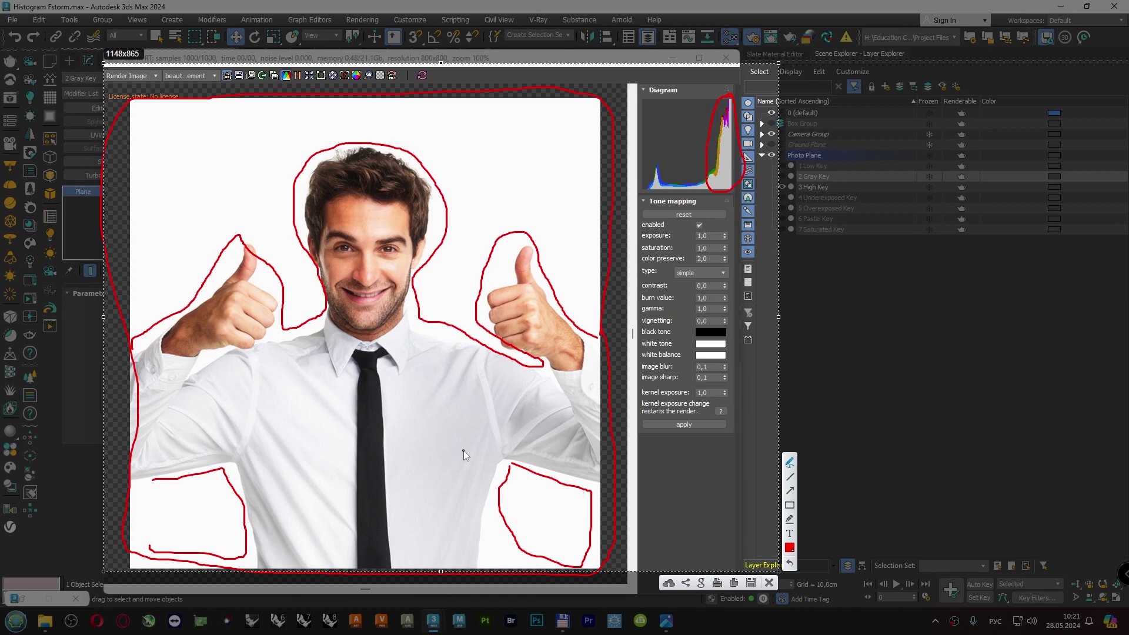
# Hatch the white background above and left of the head in red.
pyautogui.moveTo(568, 125); pyautogui.dragTo(485, 203)
pyautogui.moveTo(498, 123); pyautogui.dragTo(421, 179)
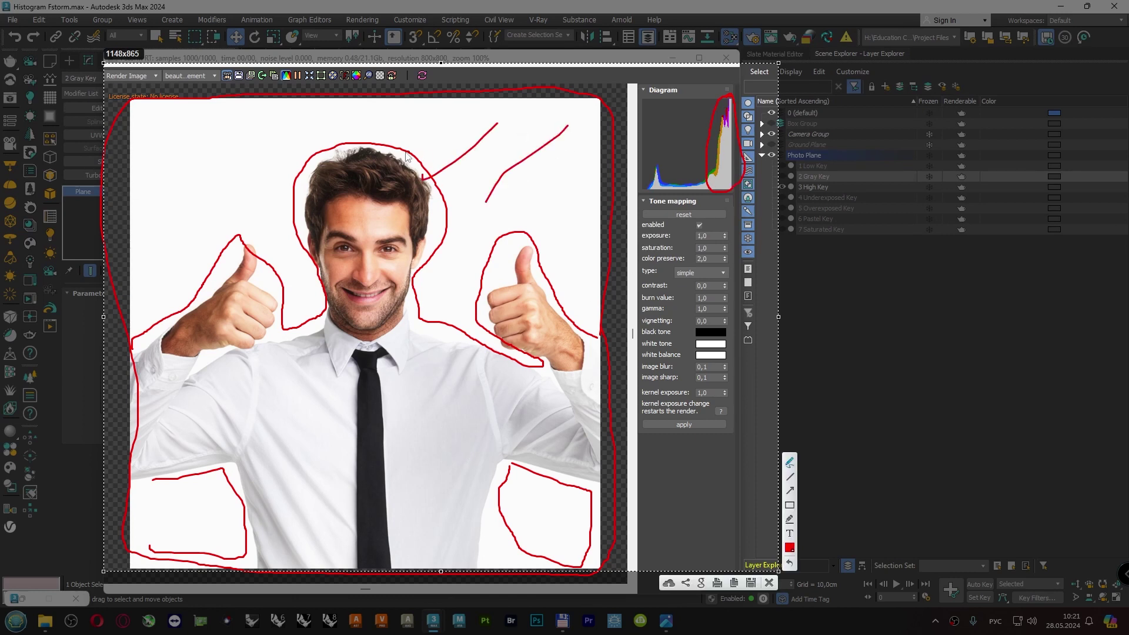
pyautogui.moveTo(326, 123); pyautogui.dragTo(294, 139)
pyautogui.moveTo(219, 143); pyautogui.dragTo(106, 215)
pyautogui.moveTo(259, 202); pyautogui.dragTo(228, 233)
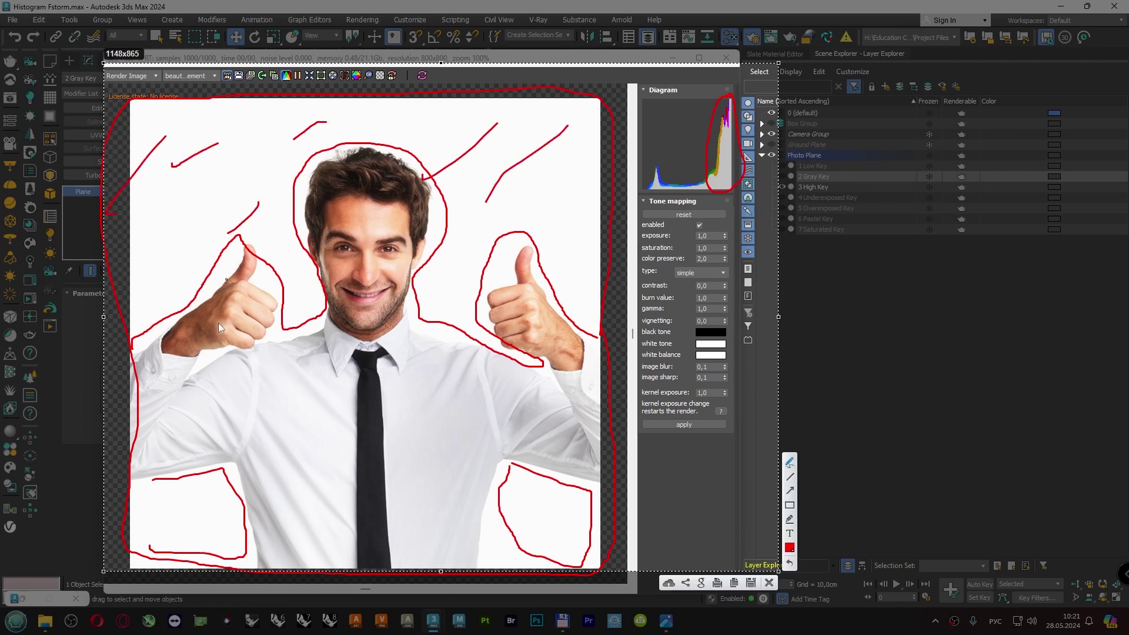
# Cover the sleeves, chest and lower shirt with red strokes.
pyautogui.moveTo(160, 362)
pyautogui.mouseDown()
pyautogui.moveTo(253, 369)
pyautogui.moveTo(204, 374)
pyautogui.mouseUp()
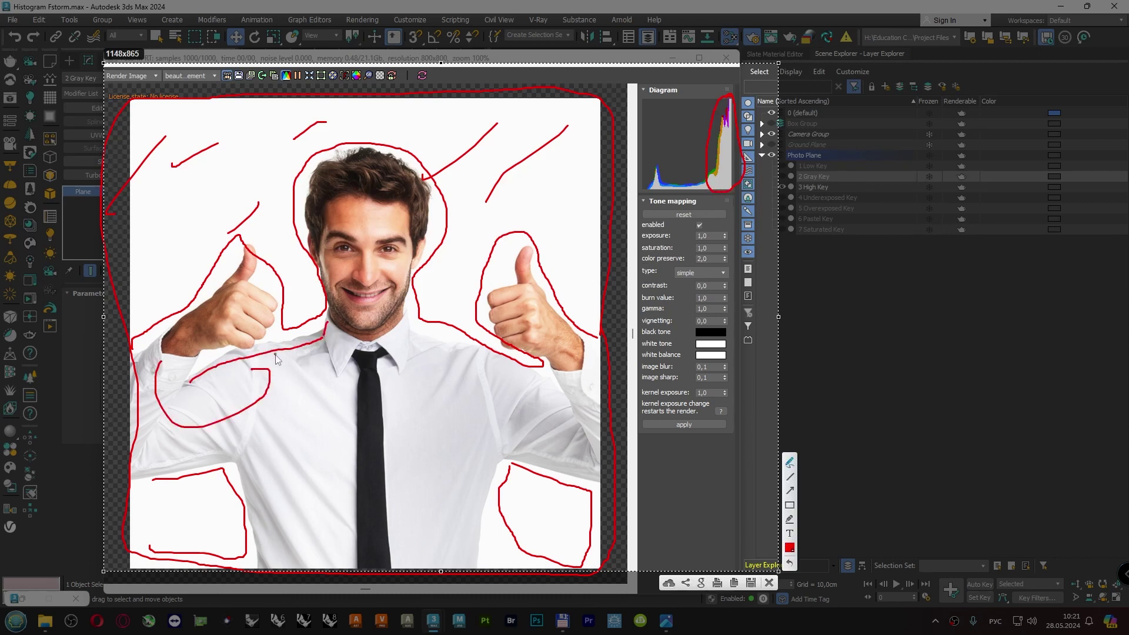
pyautogui.moveTo(253, 369); pyautogui.dragTo(311, 385)
pyautogui.moveTo(211, 411)
pyautogui.mouseDown()
pyautogui.moveTo(172, 424)
pyautogui.moveTo(150, 461)
pyautogui.mouseUp()
pyautogui.moveTo(283, 414); pyautogui.dragTo(251, 486)
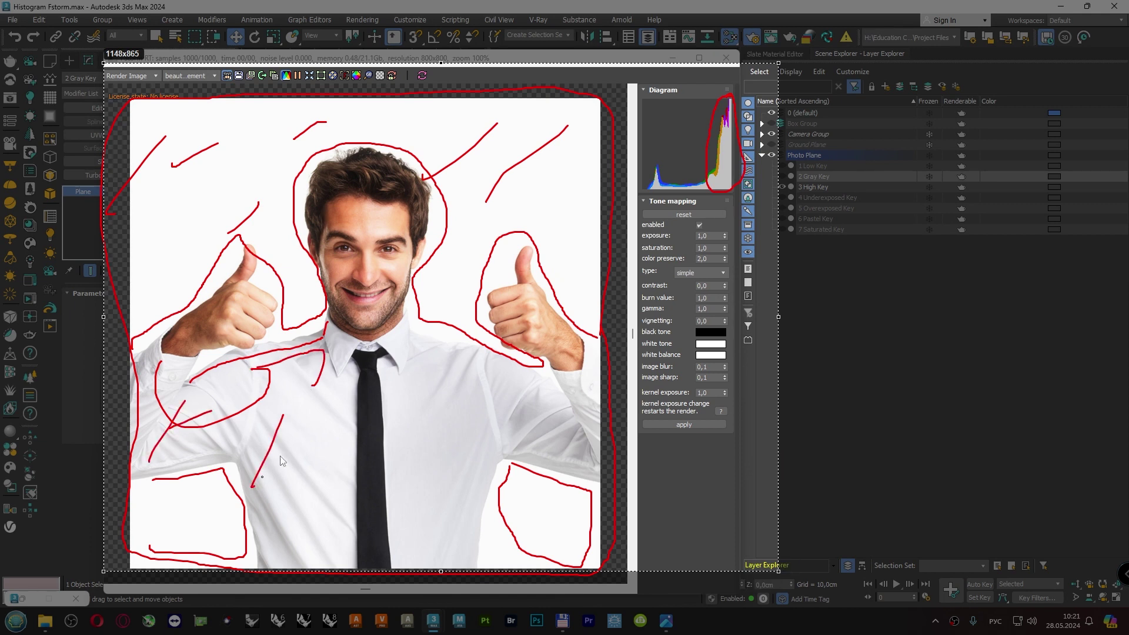
pyautogui.moveTo(330, 411); pyautogui.dragTo(334, 451)
pyautogui.moveTo(405, 392); pyautogui.dragTo(415, 428)
pyautogui.moveTo(450, 356)
pyautogui.mouseDown()
pyautogui.moveTo(517, 403)
pyautogui.moveTo(584, 422)
pyautogui.mouseUp()
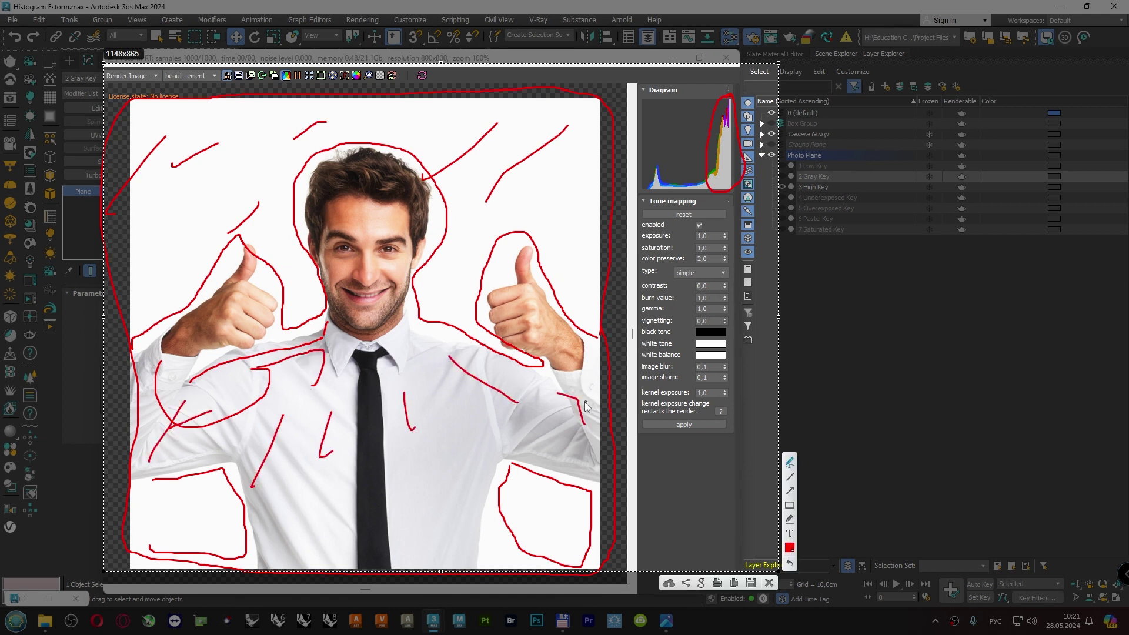
pyautogui.moveTo(509, 434); pyautogui.dragTo(505, 448)
pyautogui.moveTo(577, 156); pyautogui.dragTo(577, 211)
pyautogui.moveTo(458, 431)
pyautogui.mouseDown()
pyautogui.moveTo(428, 496)
pyautogui.moveTo(439, 528)
pyautogui.mouseUp()
pyautogui.moveTo(455, 495); pyautogui.dragTo(443, 542)
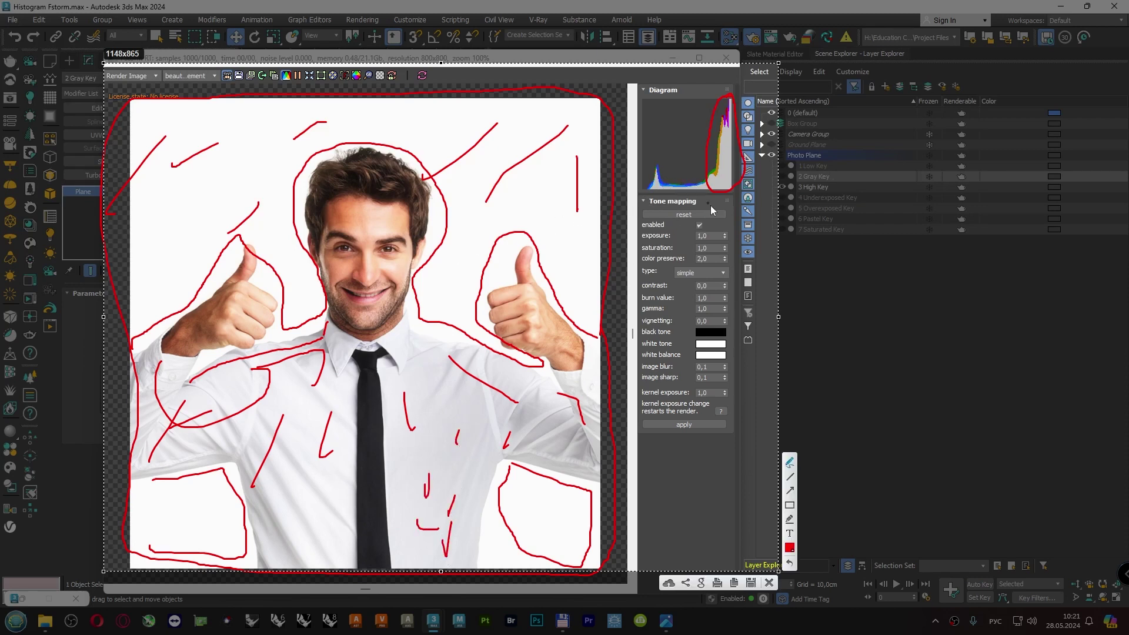
# Switch the pen to blue, circle the histogram's shadow bump and begin outlining the face.
pyautogui.click(790, 547)
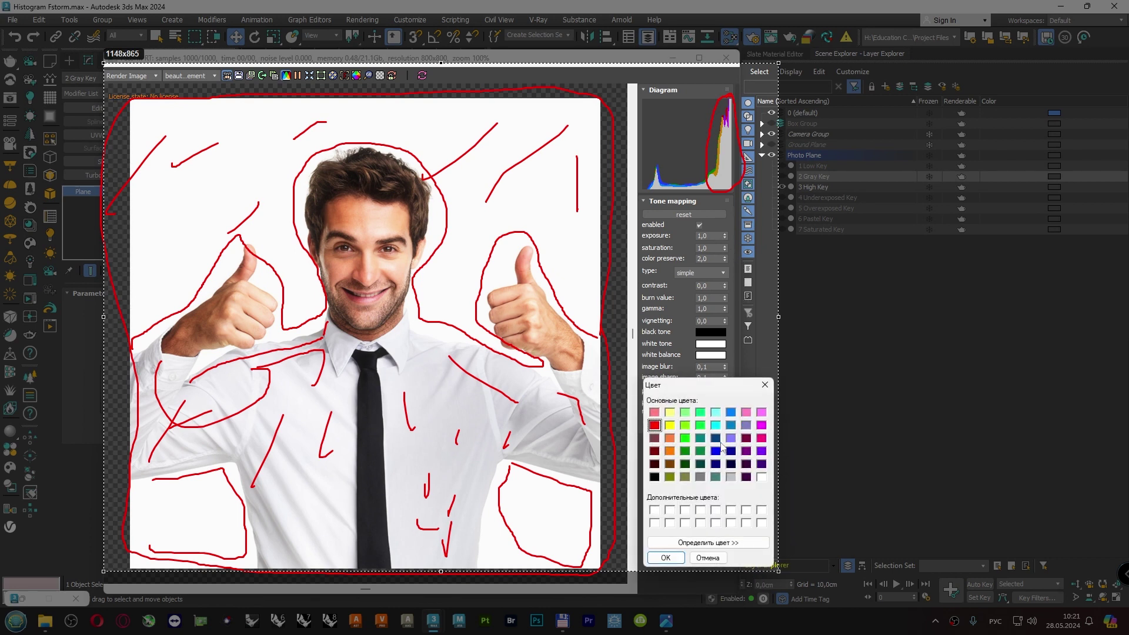
pyautogui.click(730, 412)
pyautogui.click(666, 557)
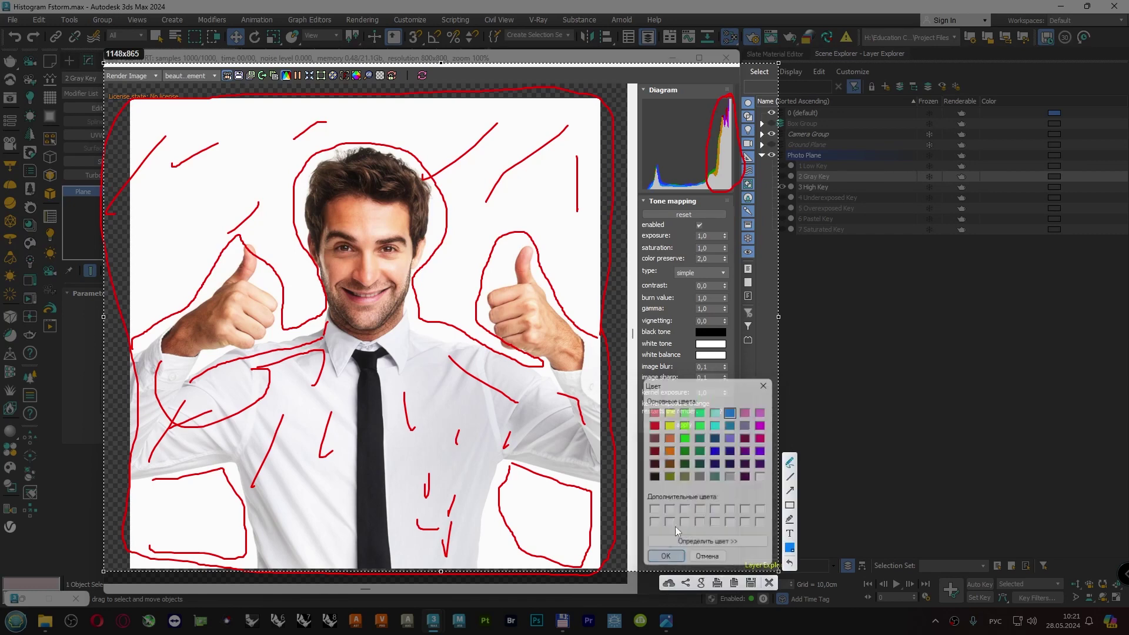
pyautogui.moveTo(694, 179); pyautogui.dragTo(703, 180)
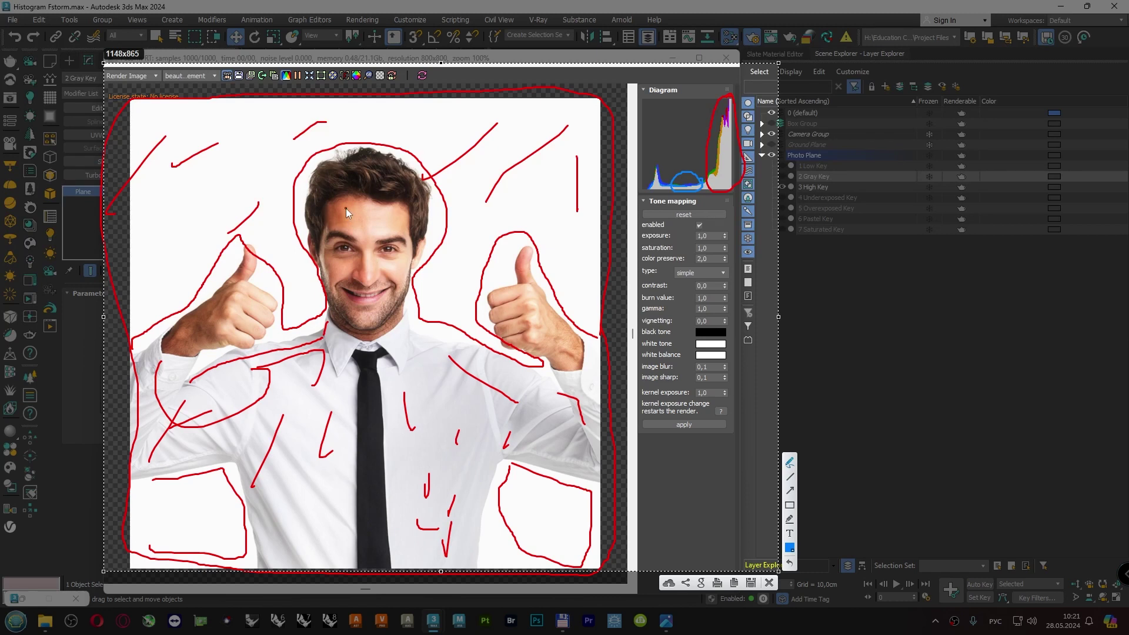
pyautogui.moveTo(346, 208); pyautogui.dragTo(337, 215)
pyautogui.moveTo(364, 308); pyautogui.dragTo(357, 213)
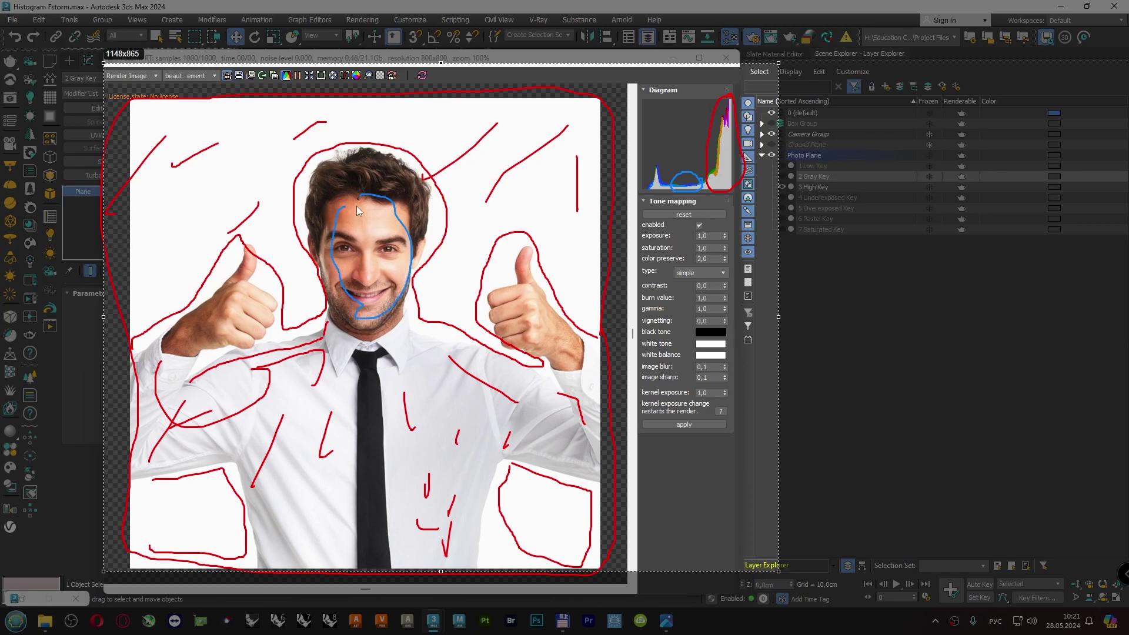
pyautogui.moveTo(513, 276)
pyautogui.mouseDown()
pyautogui.moveTo(573, 319)
pyautogui.moveTo(521, 249)
pyautogui.mouseUp()
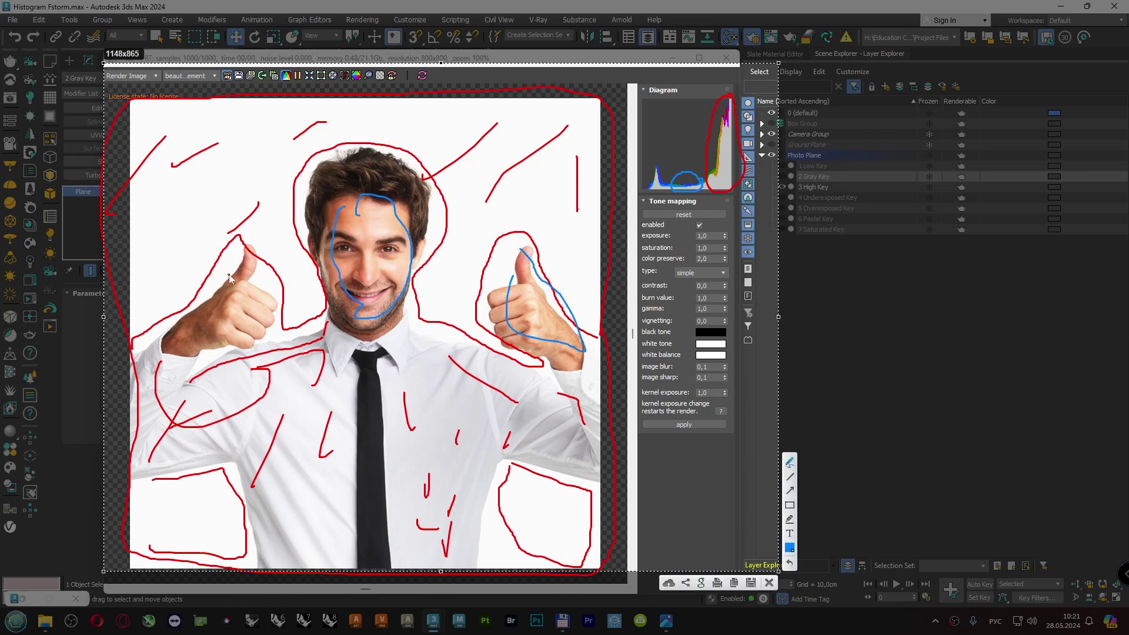
# Mark the left hand, shadowed shirt folds, right forearm and collar in blue.
pyautogui.moveTo(238, 268)
pyautogui.mouseDown()
pyautogui.moveTo(177, 330)
pyautogui.moveTo(254, 339)
pyautogui.moveTo(270, 303)
pyautogui.moveTo(242, 264)
pyautogui.mouseUp()
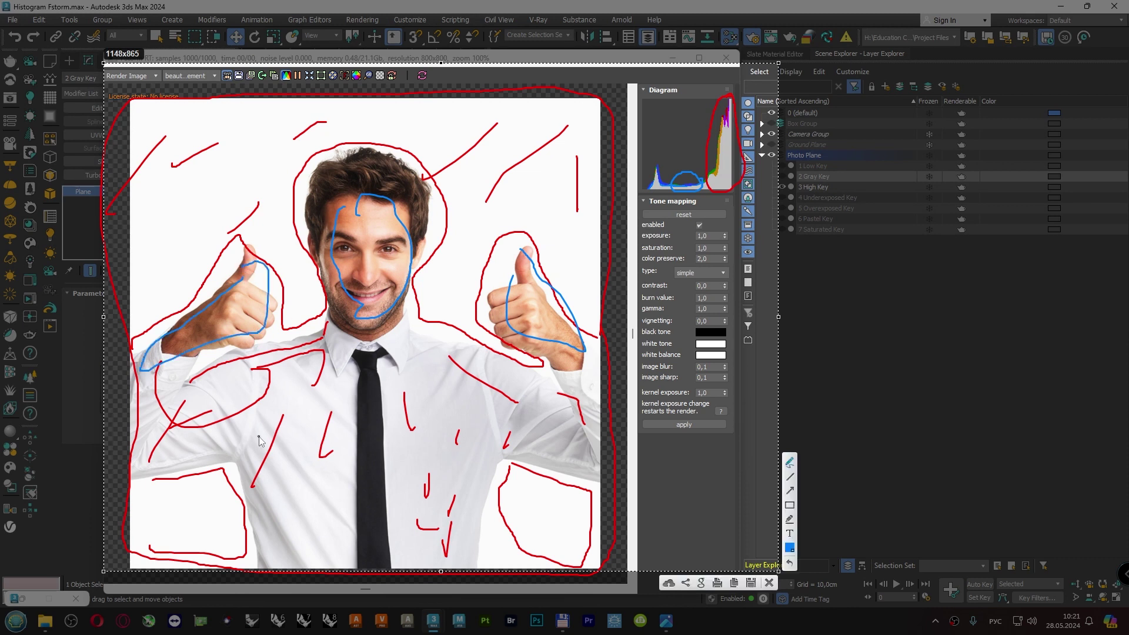
pyautogui.moveTo(252, 460); pyautogui.dragTo(255, 486)
pyautogui.moveTo(284, 560); pyautogui.dragTo(257, 477)
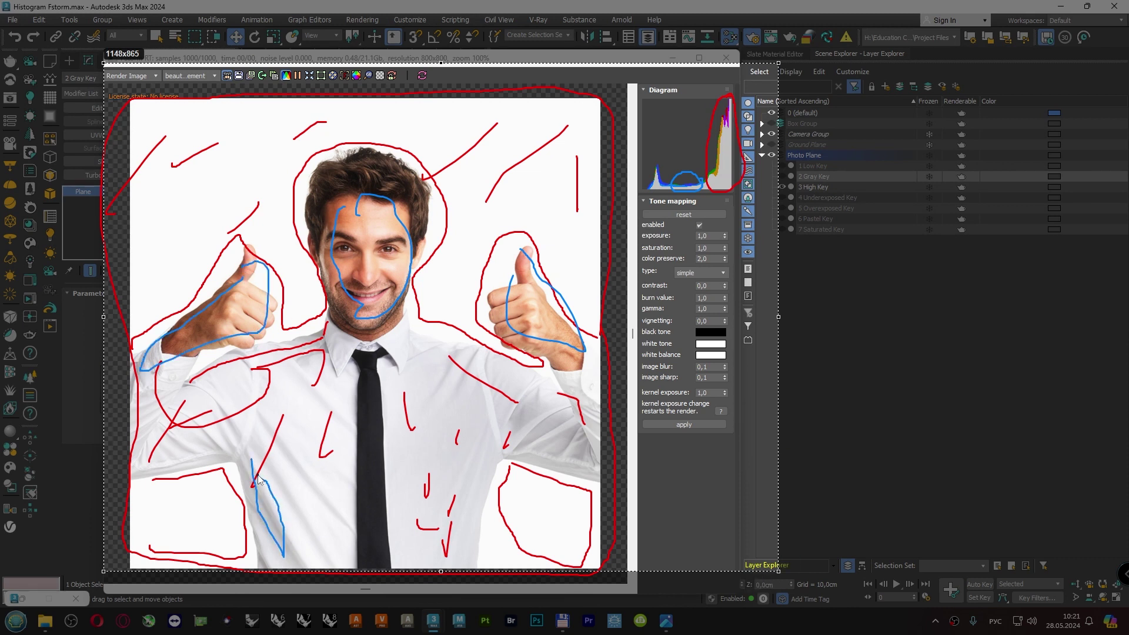
pyautogui.moveTo(273, 429)
pyautogui.mouseDown()
pyautogui.moveTo(307, 465)
pyautogui.moveTo(284, 425)
pyautogui.mouseUp()
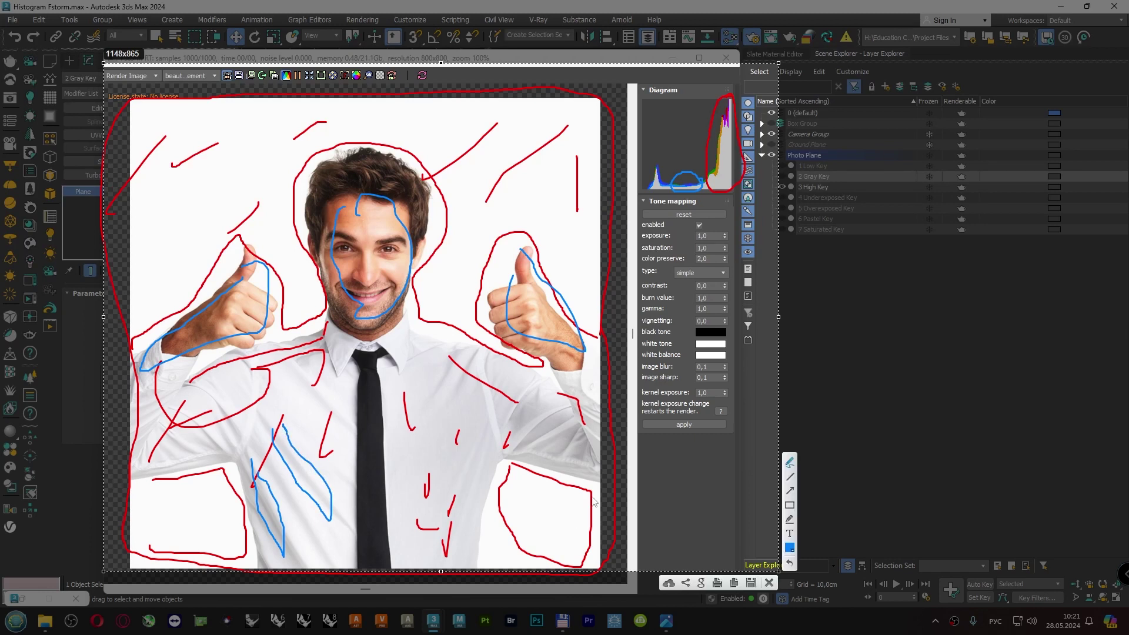
pyautogui.moveTo(529, 407); pyautogui.dragTo(507, 415)
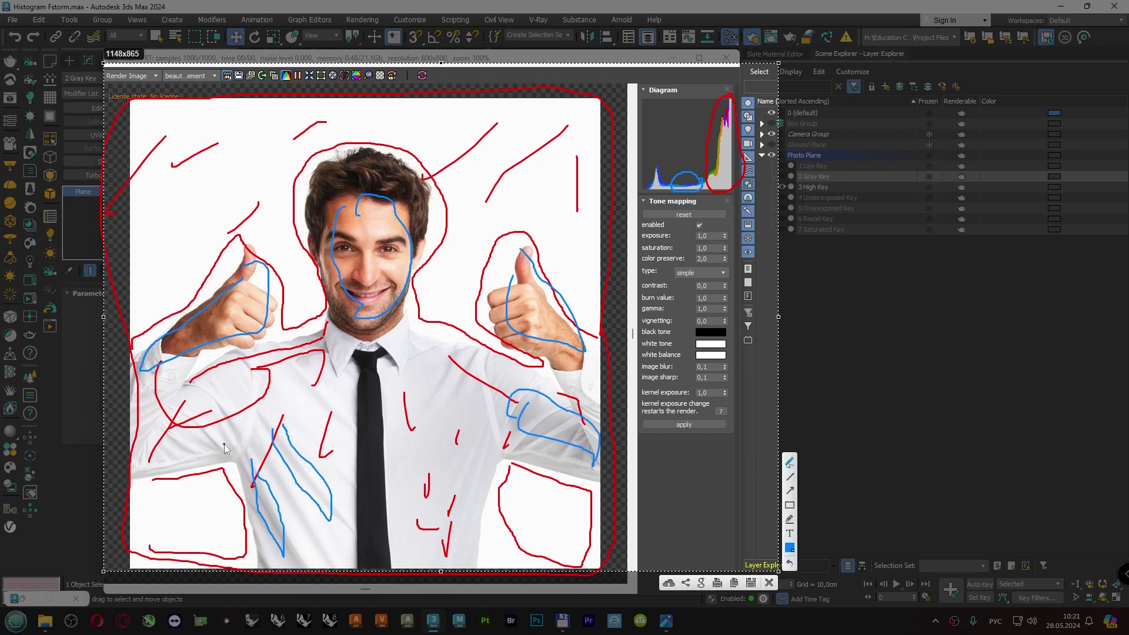
pyautogui.moveTo(212, 460); pyautogui.dragTo(239, 448)
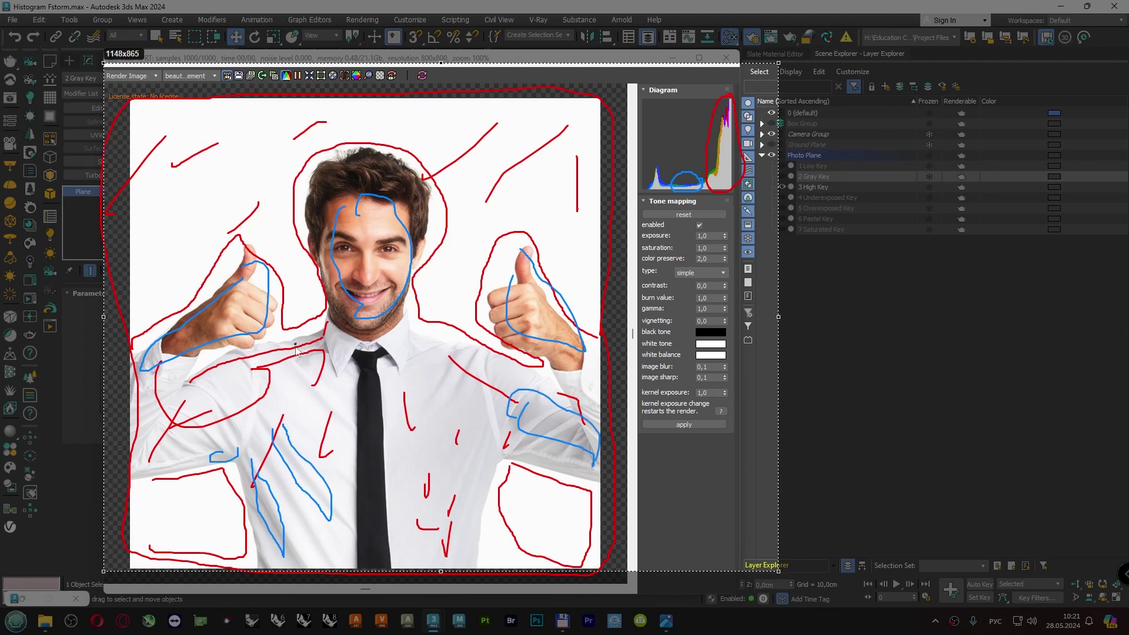
pyautogui.moveTo(295, 345); pyautogui.dragTo(411, 293)
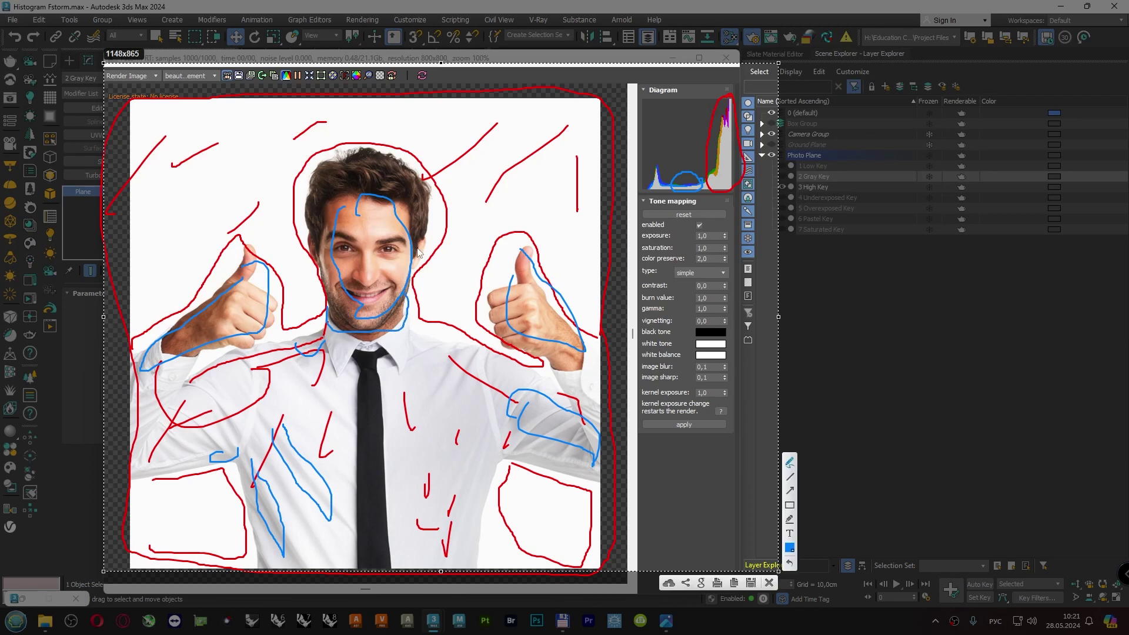
# Trace both sides of the face, the forehead and the right thumb and palm in blue.
pyautogui.moveTo(417, 252); pyautogui.dragTo(422, 237)
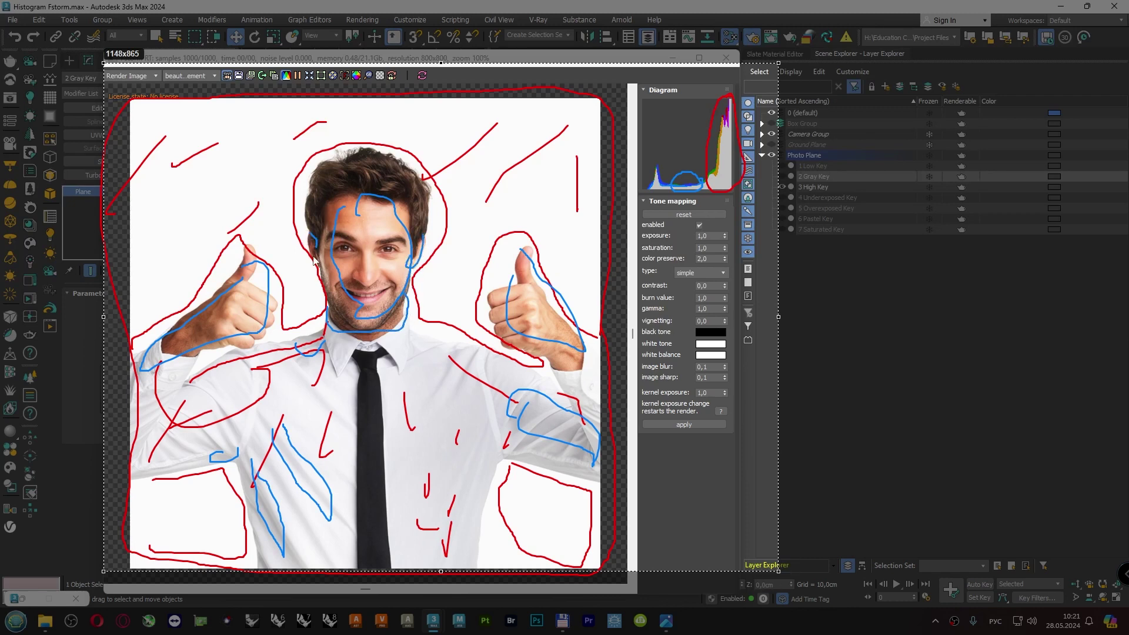
pyautogui.moveTo(332, 207); pyautogui.dragTo(352, 316)
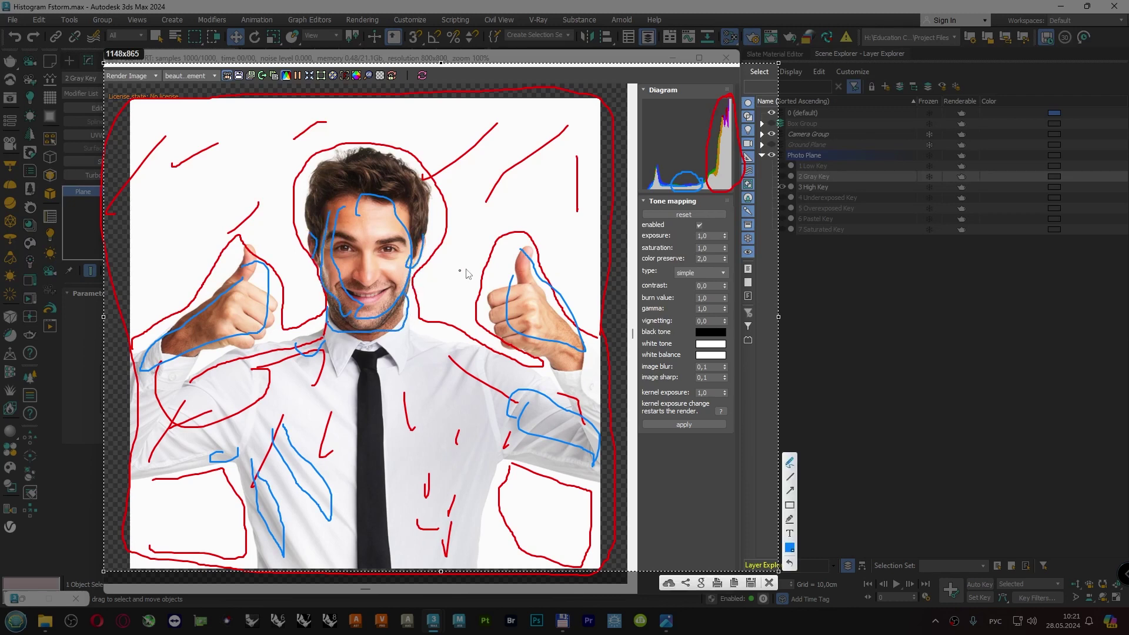
pyautogui.moveTo(351, 216); pyautogui.dragTo(374, 210)
pyautogui.moveTo(534, 306); pyautogui.dragTo(576, 346)
# Switch the pen to green, circle the histogram's dark end, outline the tie and mark the hair.
pyautogui.click(790, 547)
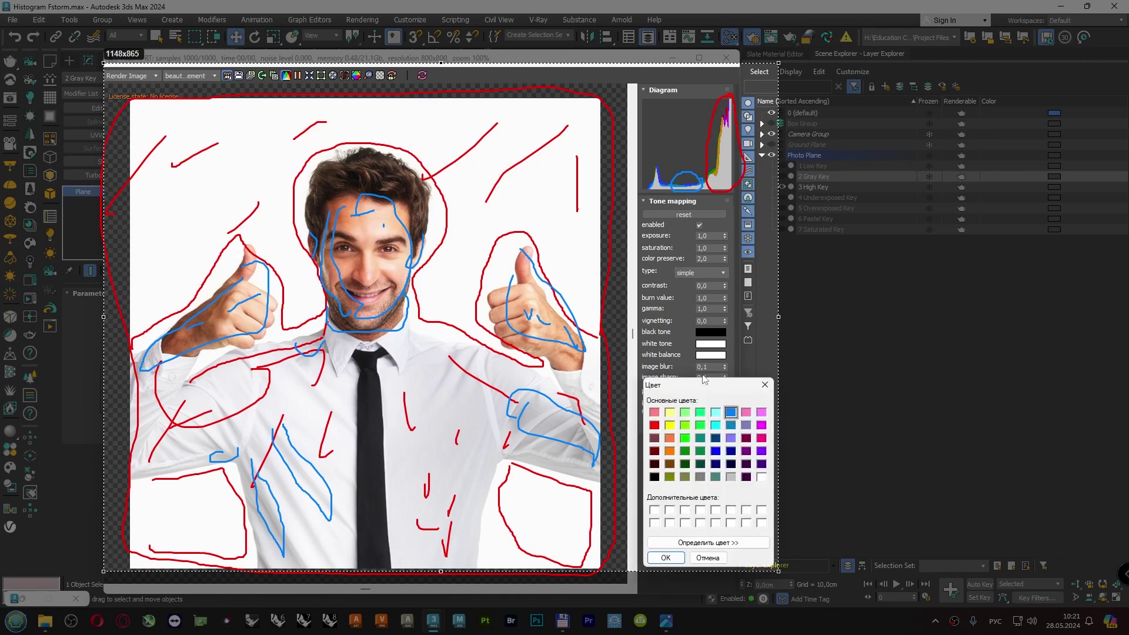
pyautogui.click(666, 558)
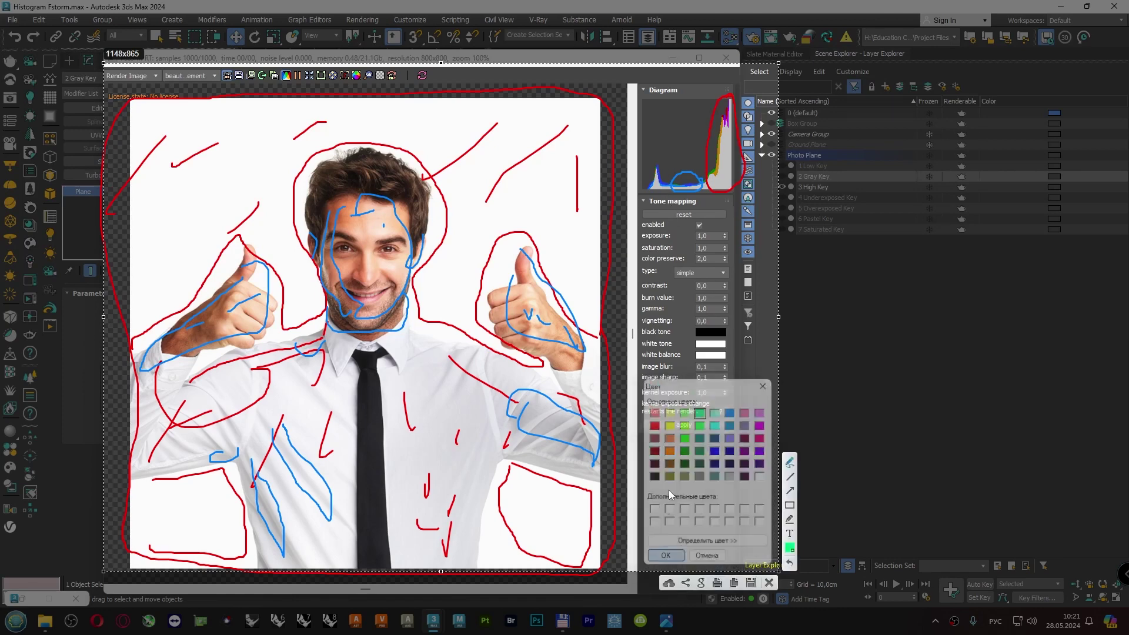
pyautogui.moveTo(651, 166)
pyautogui.mouseDown()
pyautogui.moveTo(647, 192)
pyautogui.moveTo(663, 189)
pyautogui.mouseUp()
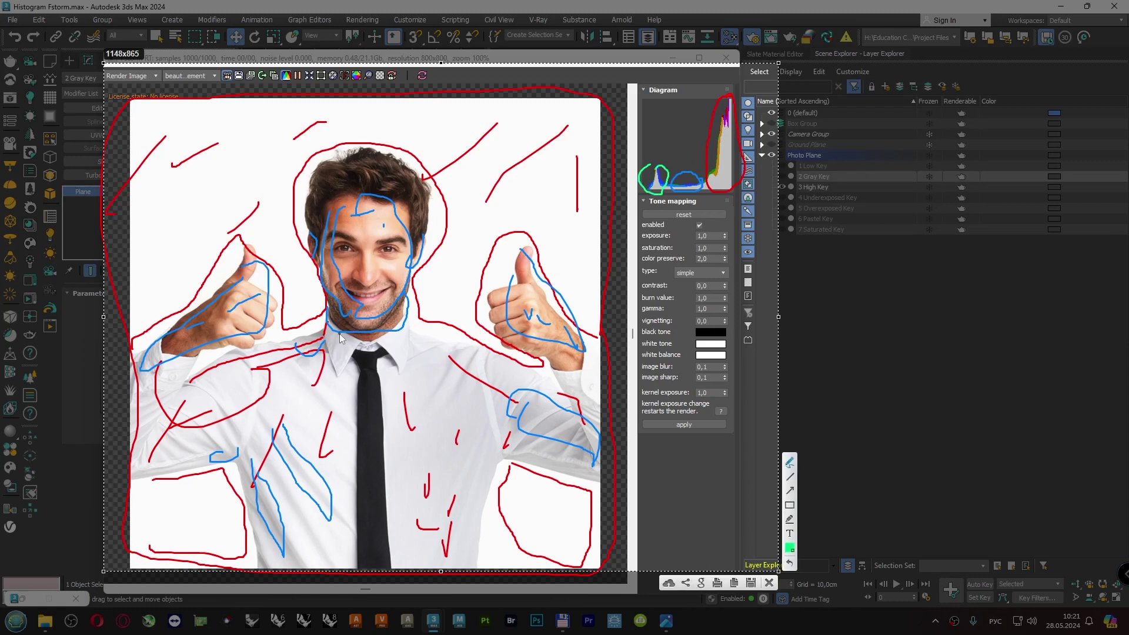
pyautogui.moveTo(362, 358)
pyautogui.mouseDown()
pyautogui.moveTo(382, 366)
pyautogui.moveTo(360, 351)
pyautogui.mouseUp()
pyautogui.moveTo(351, 172)
pyautogui.mouseDown()
pyautogui.moveTo(354, 190)
pyautogui.moveTo(399, 190)
pyautogui.mouseUp()
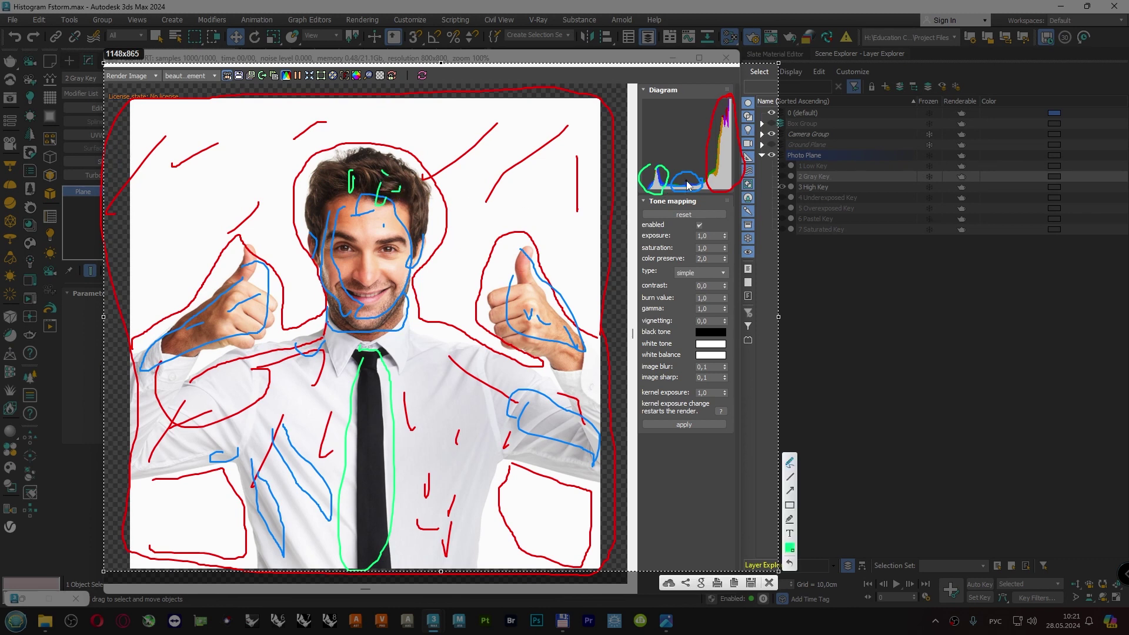
pyautogui.moveTo(404, 187); pyautogui.dragTo(402, 197)
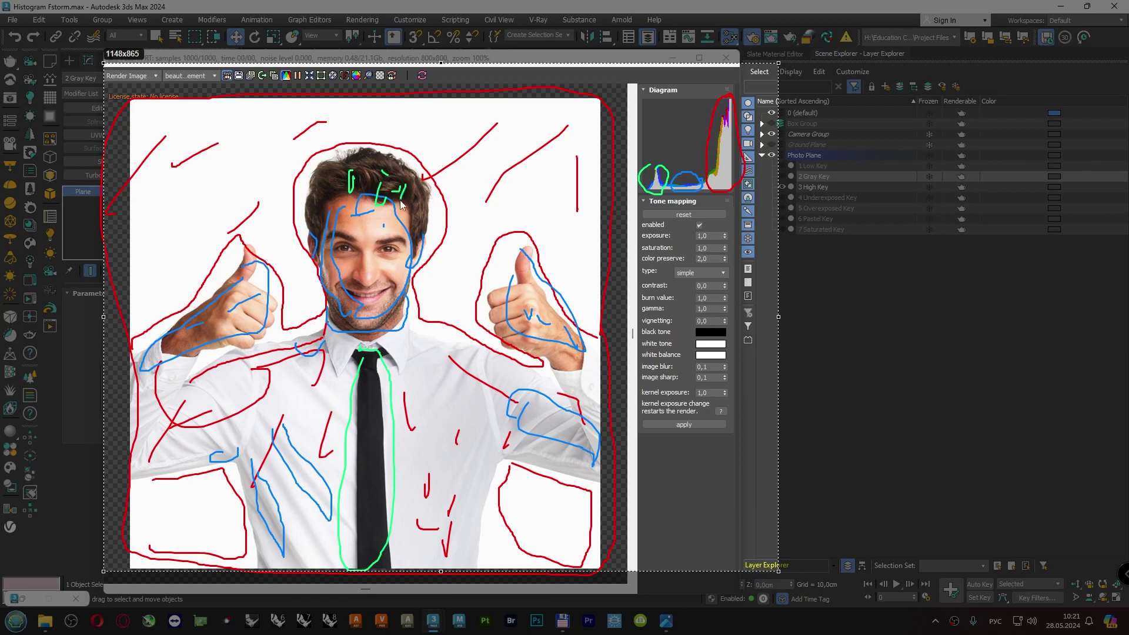
pyautogui.moveTo(329, 189)
pyautogui.mouseDown()
pyautogui.moveTo(319, 228)
pyautogui.moveTo(406, 242)
pyautogui.mouseUp()
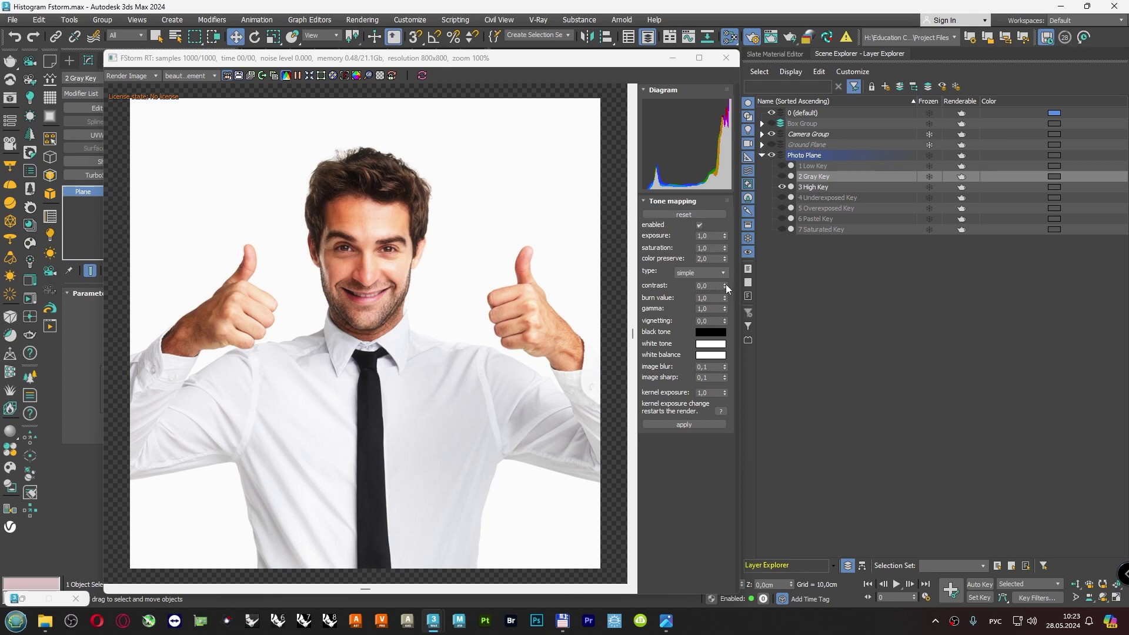
# Try contrast 0,21 and burn values 0,63 and 0,88, then reset contrast and set burn to 0,0.
pyautogui.moveTo(725, 285); pyautogui.dragTo(726, 271)
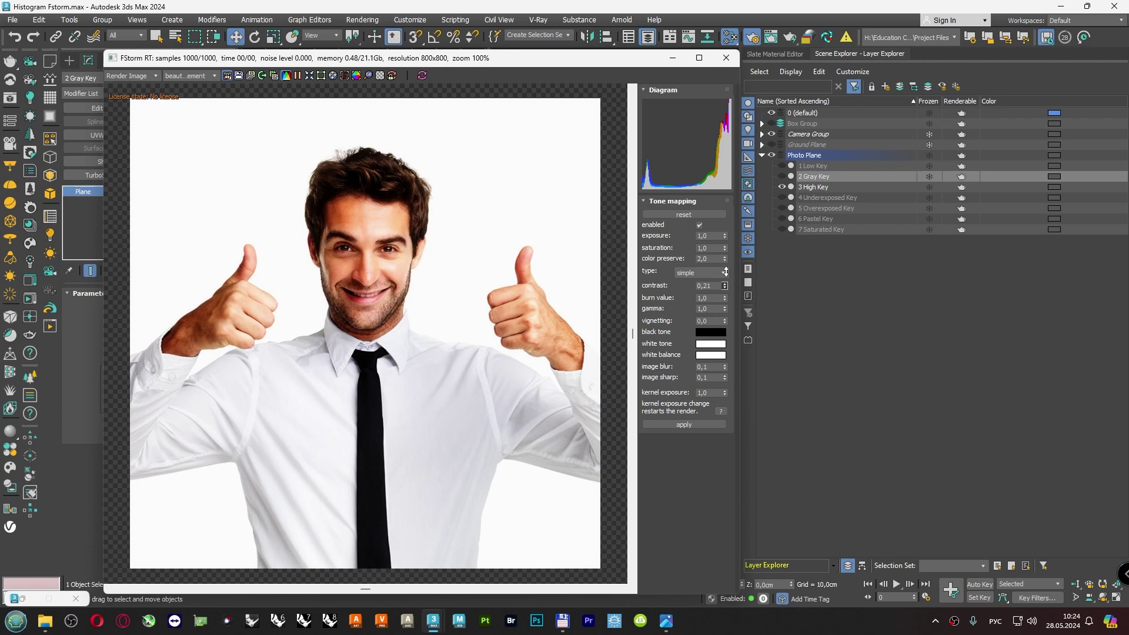
pyautogui.rightClick(723, 285)
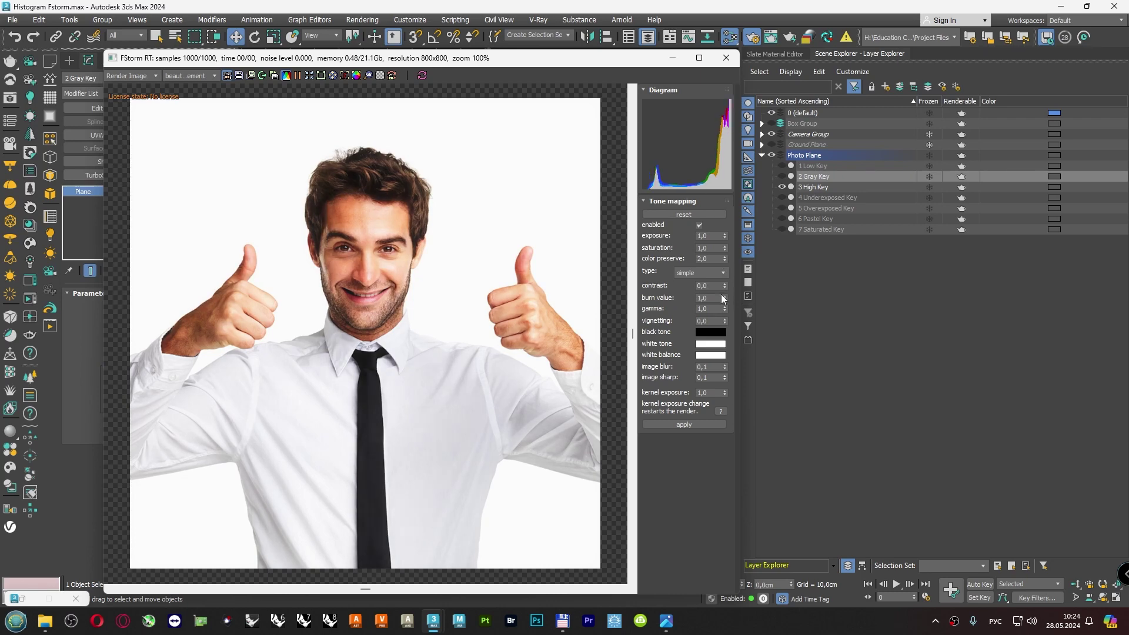
pyautogui.moveTo(724, 298); pyautogui.dragTo(726, 320)
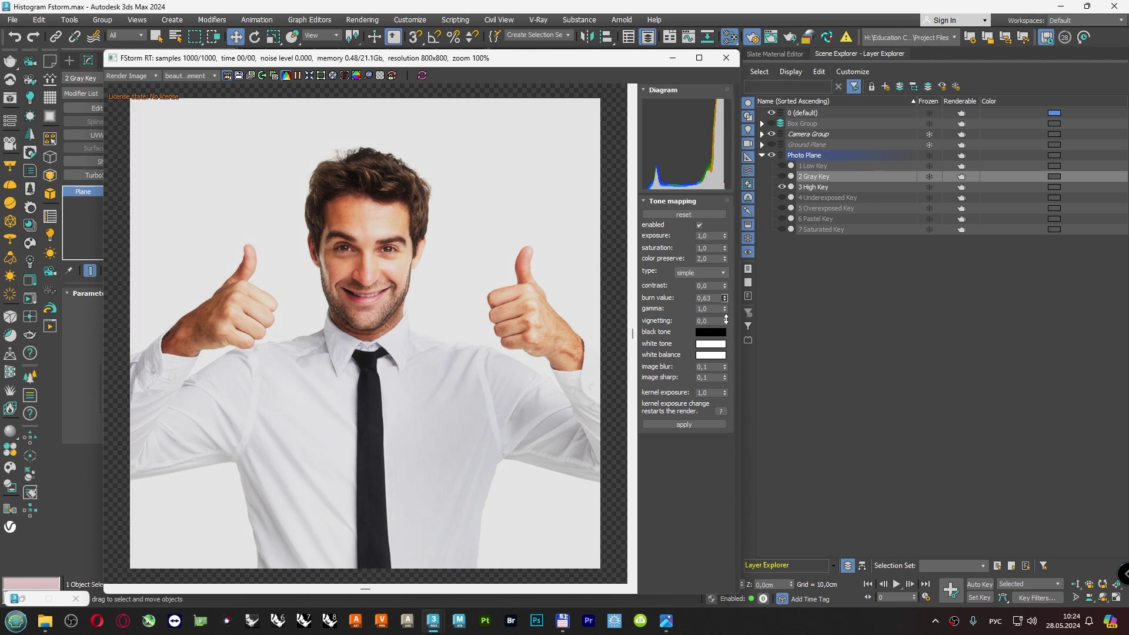
pyautogui.rightClick(725, 297)
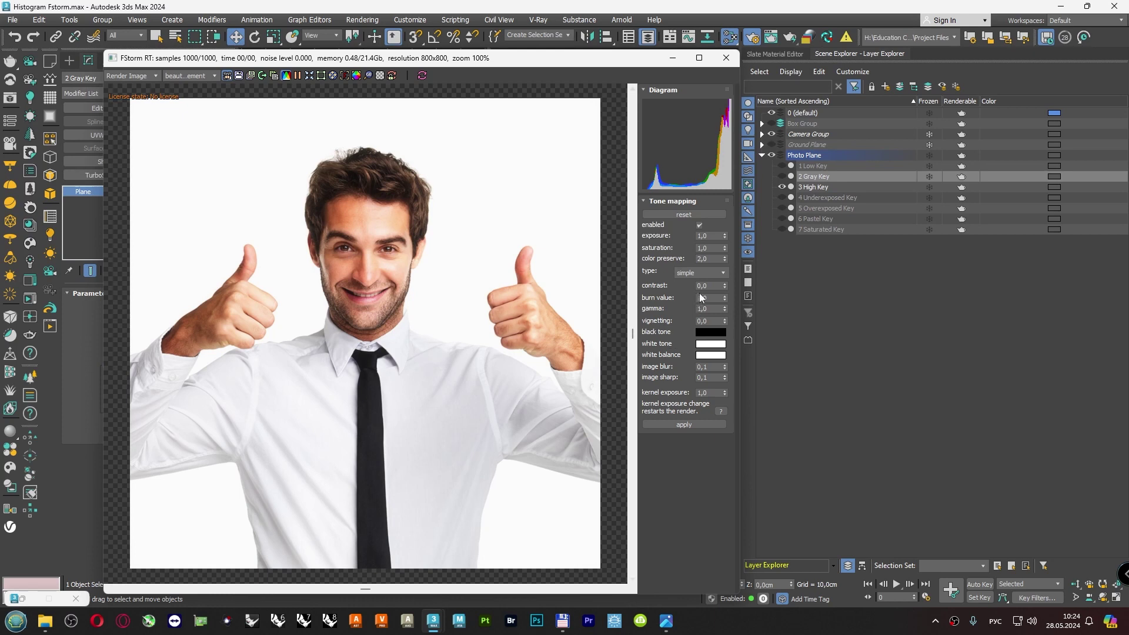
pyautogui.moveTo(725, 298); pyautogui.dragTo(725, 303)
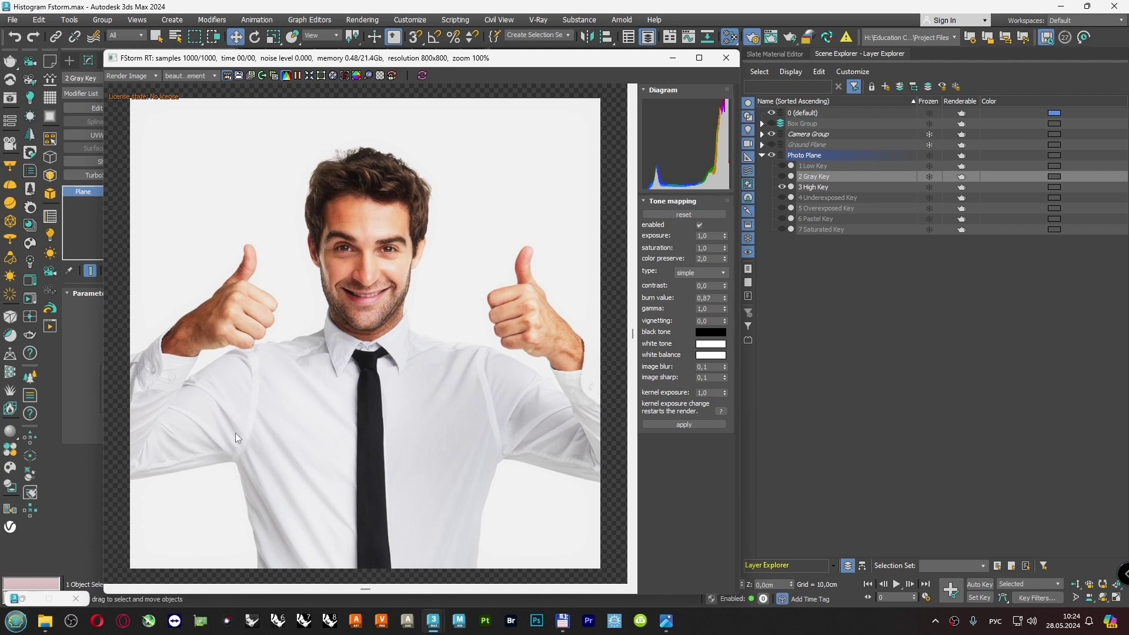
pyautogui.rightClick(726, 299)
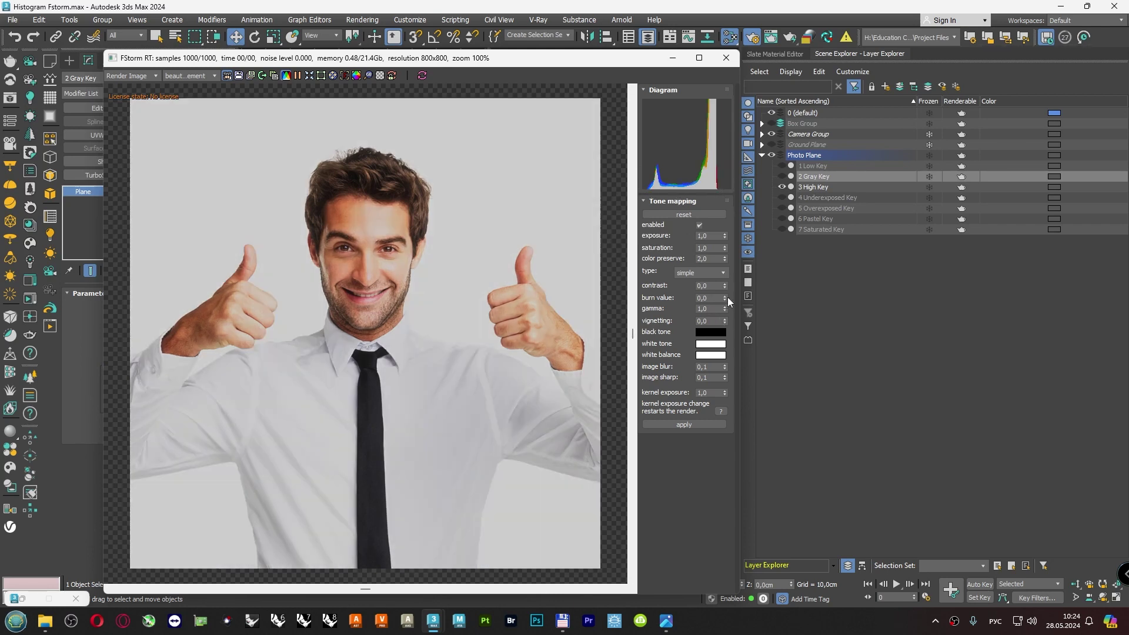
# Raise the FStorm Burn value from 0,0 back up to 1,0.
pyautogui.moveTo(724, 299); pyautogui.dragTo(735, 194)
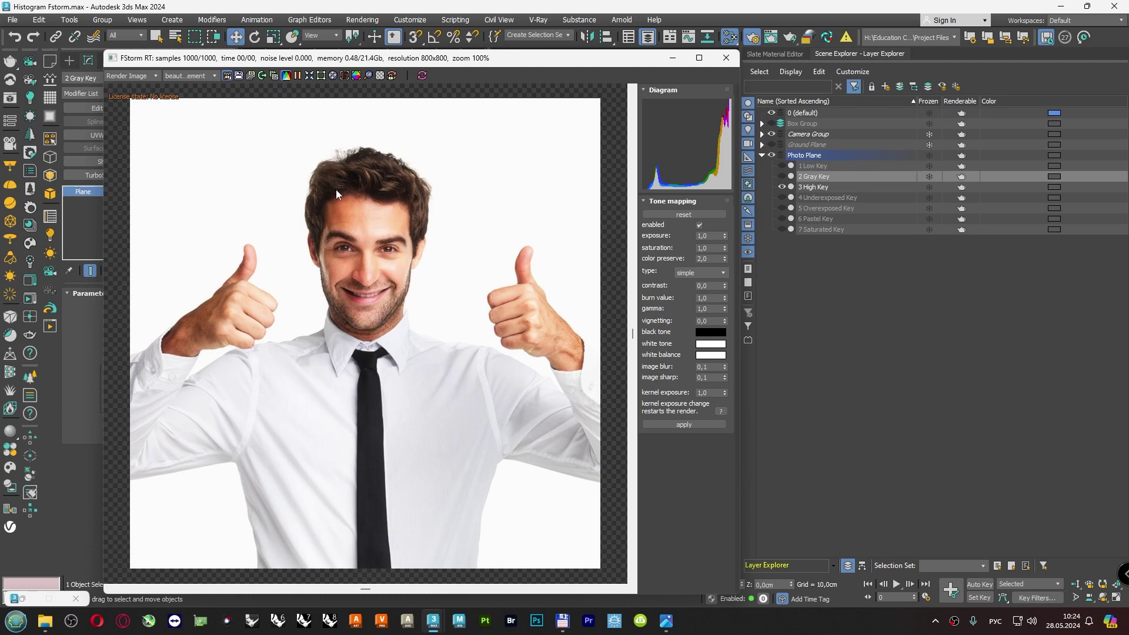
# Render the 4 Underexposed Key layer in place of 3 High Key, then switch to the Slate Material Editor.
pyautogui.click(779, 187)
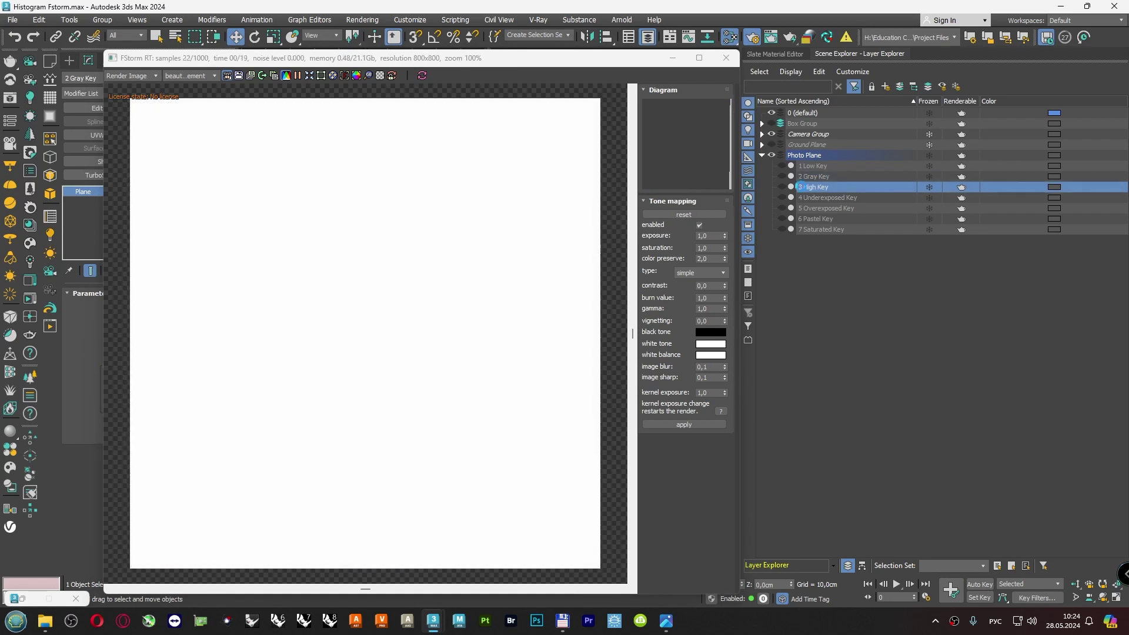
pyautogui.click(806, 197)
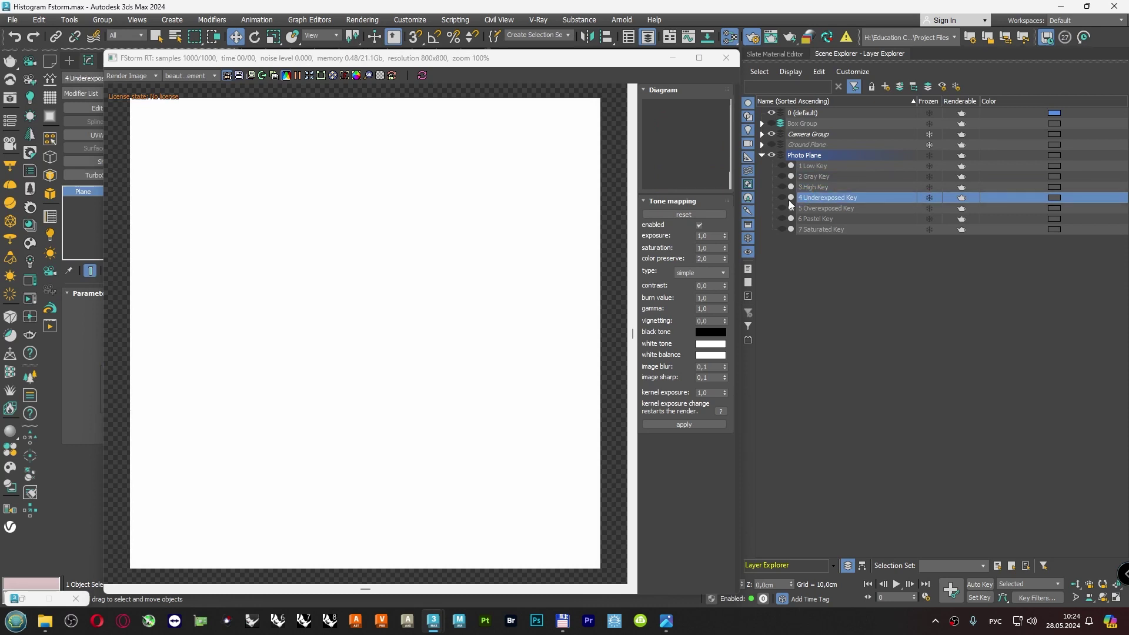
pyautogui.click(781, 197)
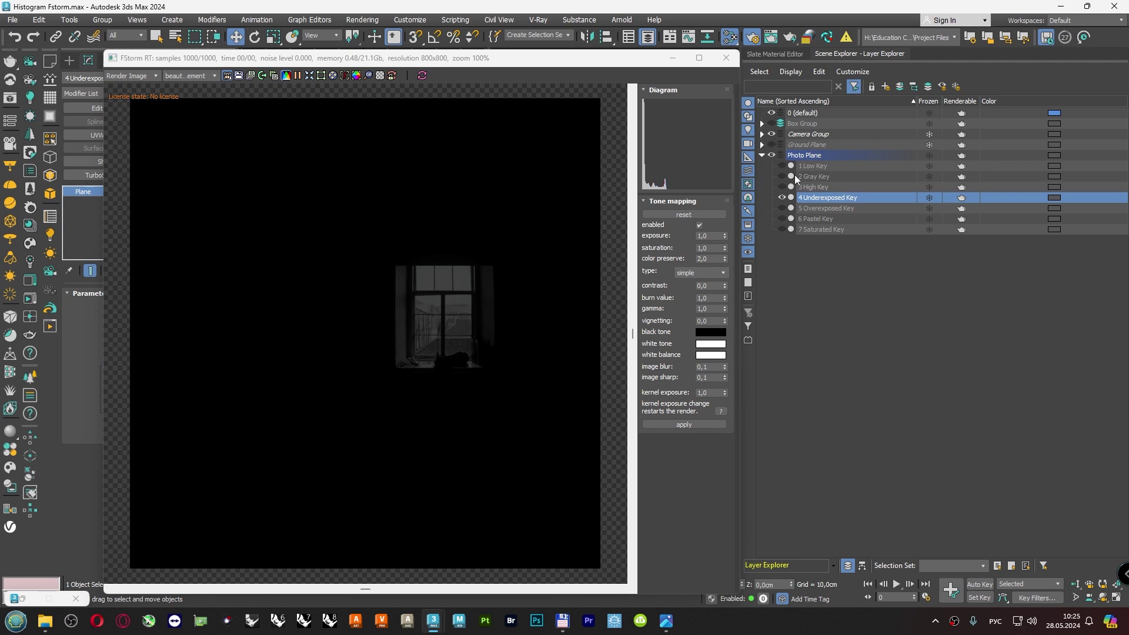
pyautogui.click(792, 52)
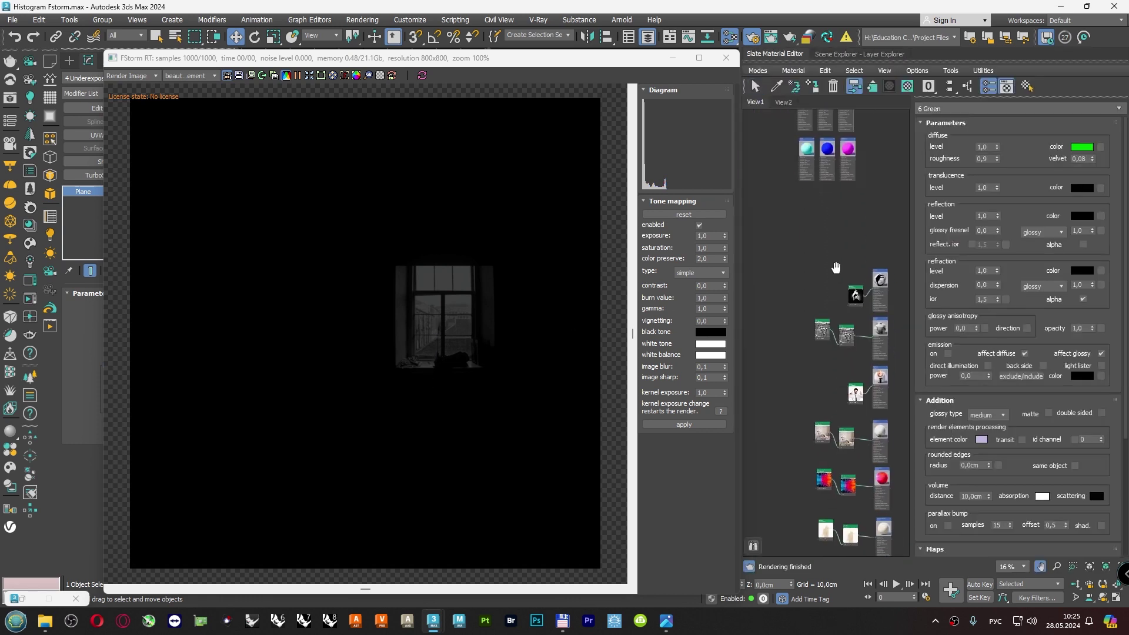
# Bring the underexposed photo nodes into view and open the Map #13 bitmap's settings.
pyautogui.scroll(3, 881, 284)
pyautogui.scroll(3, 870, 340)
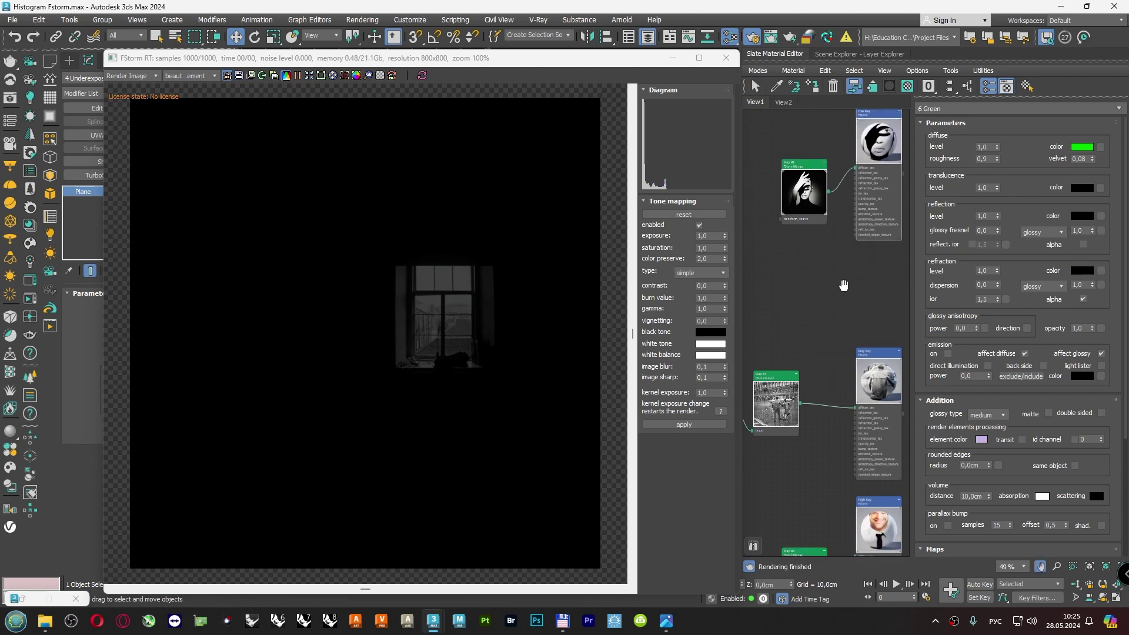
pyautogui.scroll(-2, 858, 364)
pyautogui.scroll(-3, 871, 400)
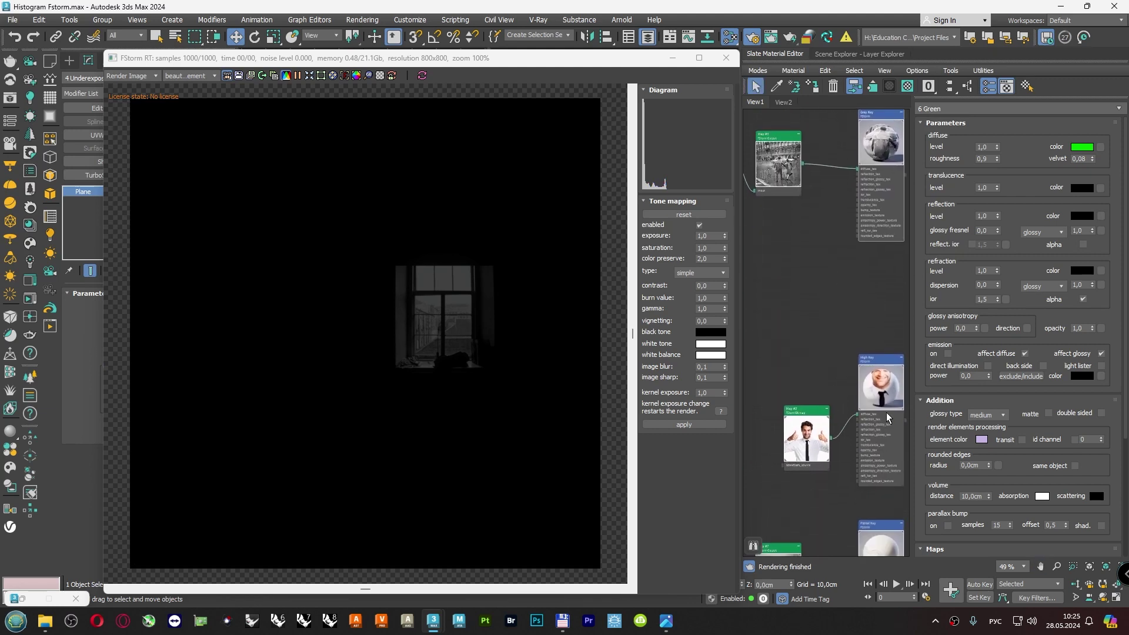
pyautogui.moveTo(884, 314); pyautogui.dragTo(884, 257, button='middle')
pyautogui.scroll(-2, 867, 209)
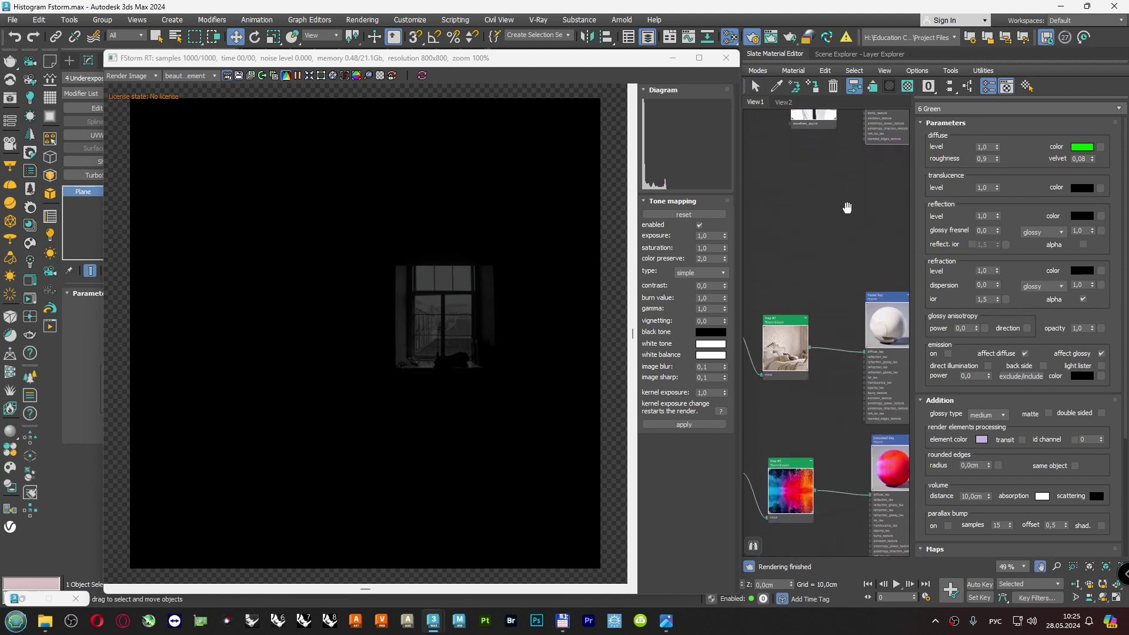
pyautogui.scroll(-2, 847, 252)
pyautogui.scroll(-1, 841, 240)
pyautogui.scroll(-1, 841, 240)
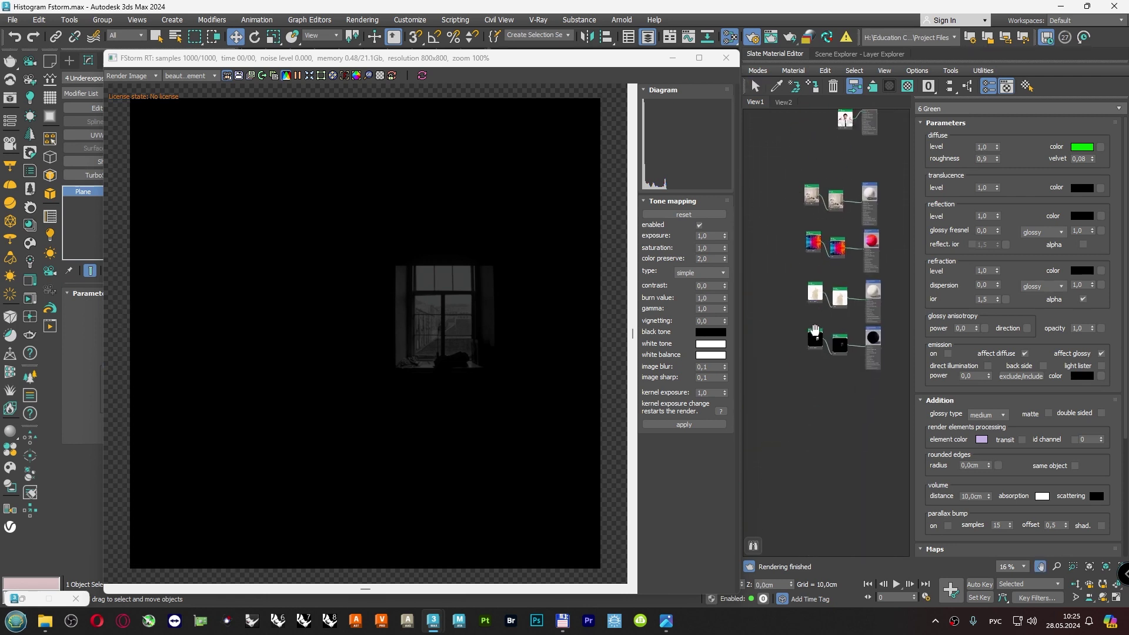
pyautogui.moveTo(872, 336); pyautogui.dragTo(872, 452, button='middle')
pyautogui.scroll(3, 872, 453)
pyautogui.moveTo(844, 408); pyautogui.dragTo(844, 308, button='middle')
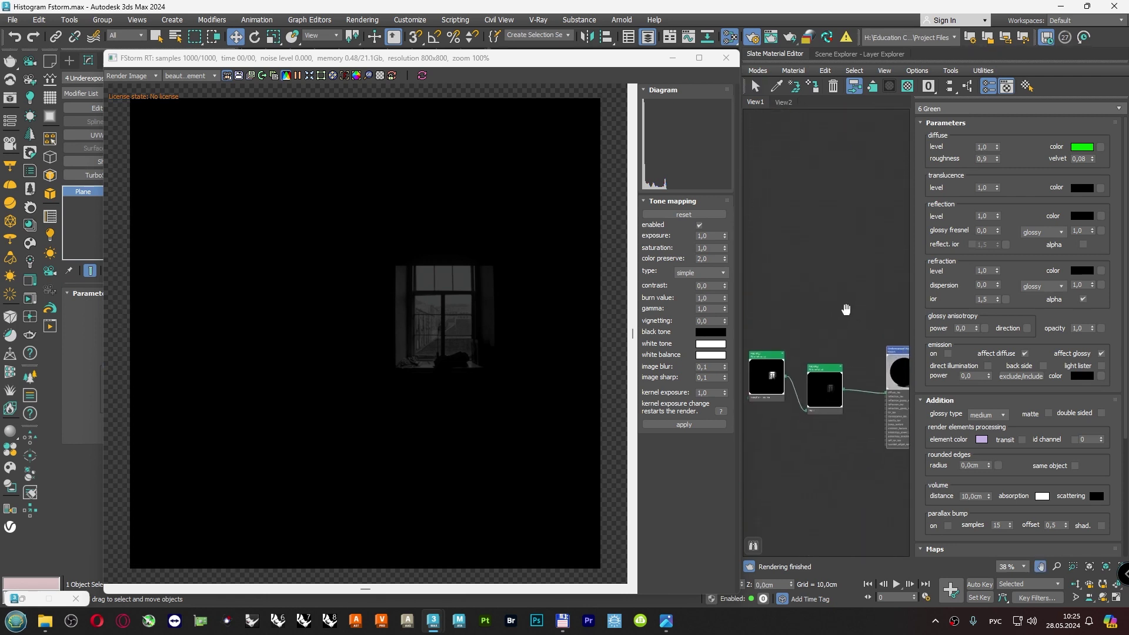
pyautogui.doubleClick(765, 359)
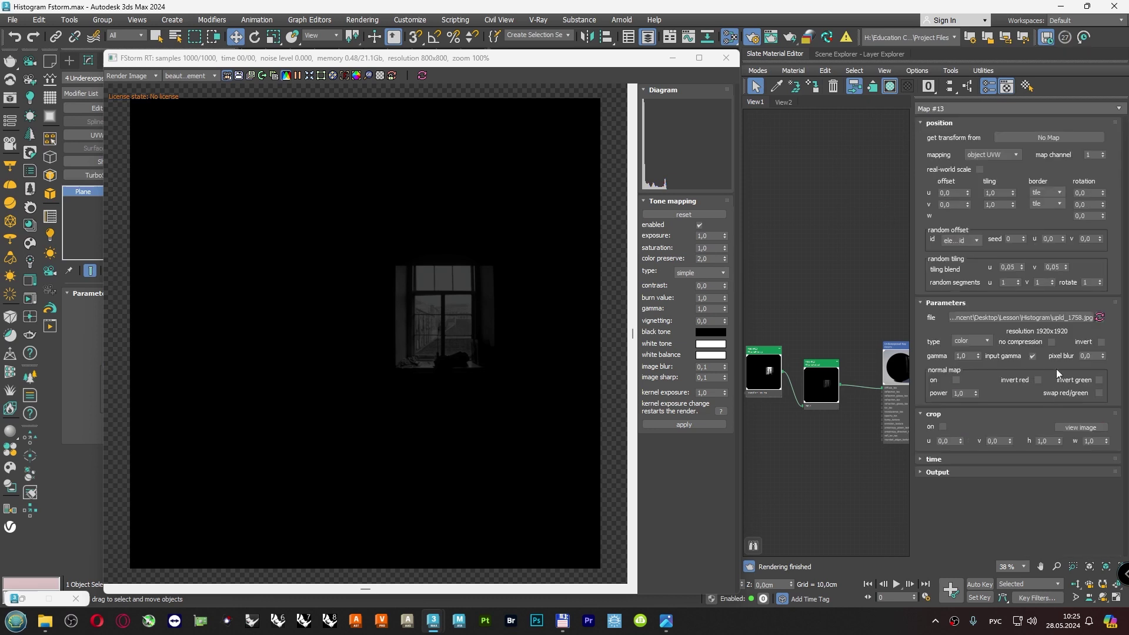
# Preview the full bitmap image, close it, and open Map #12's settings.
pyautogui.click(1081, 428)
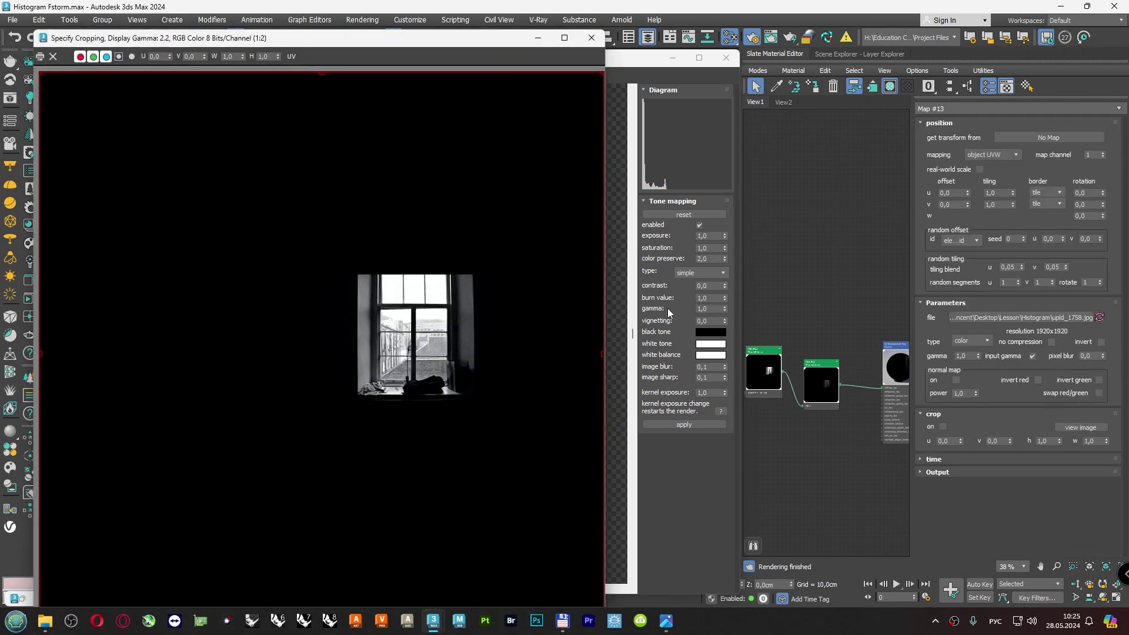
pyautogui.click(591, 38)
pyautogui.doubleClick(822, 369)
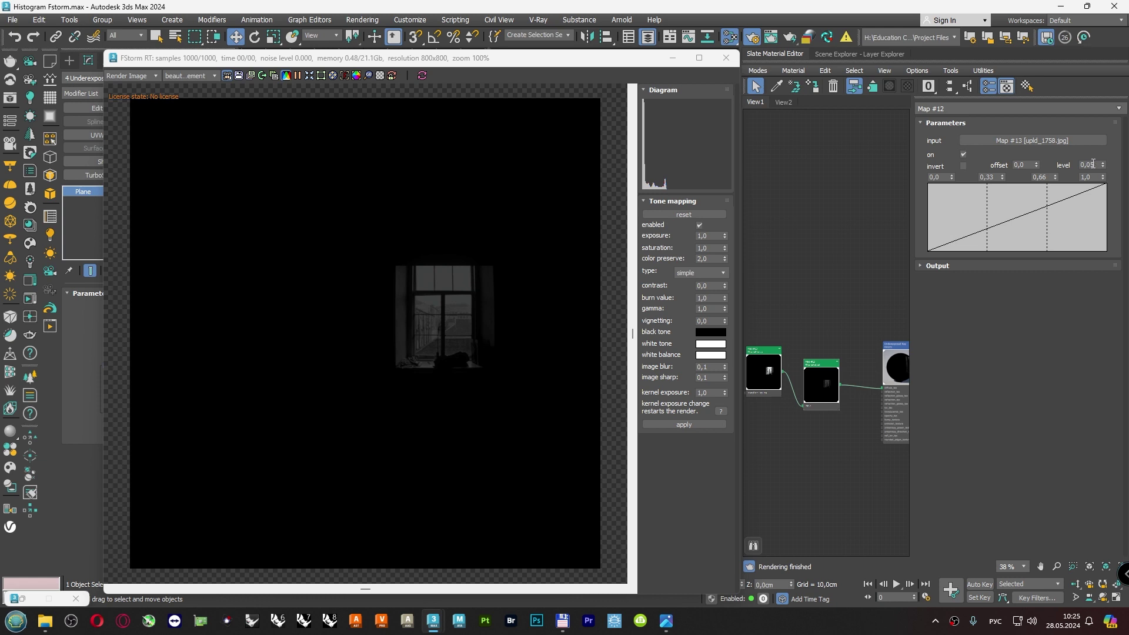
# Change Map #12's level from 0,05 to 1,0, then start a Lightshot capture.
pyautogui.doubleClick(1092, 164)
pyautogui.write('1')
pyautogui.press('Return')
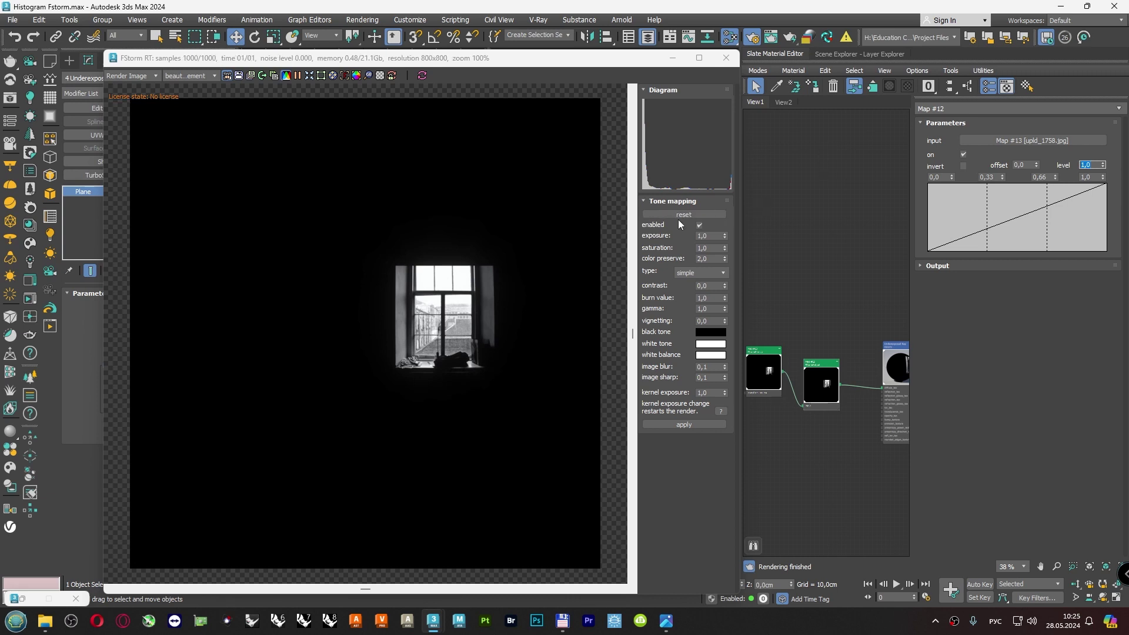
pyautogui.press('Print')
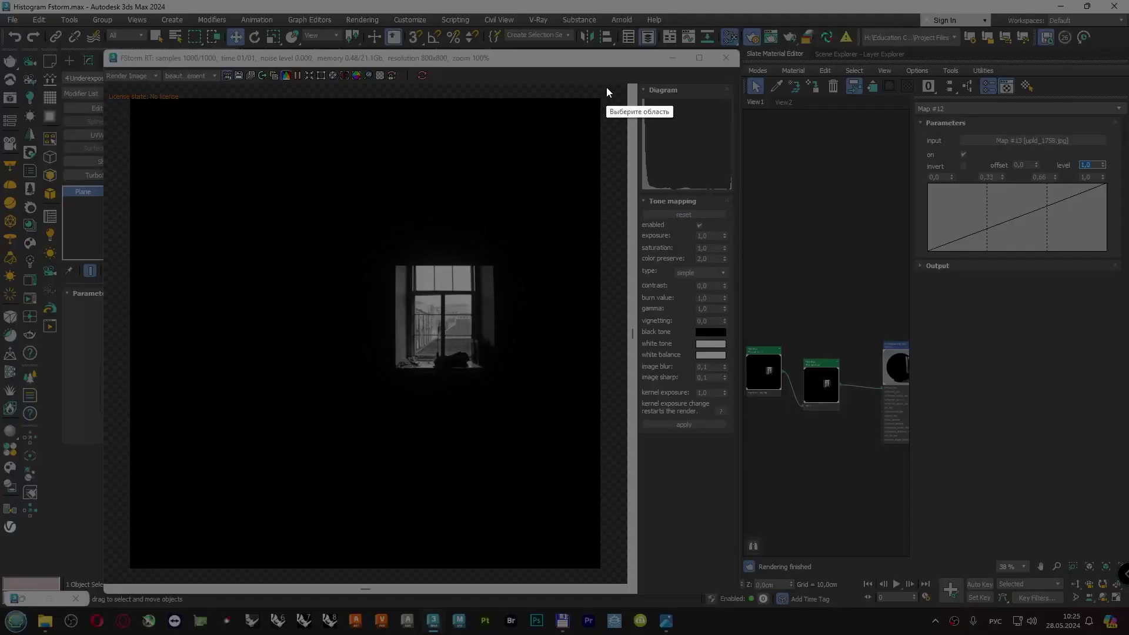
# Capture the histogram area, mark its dark and bright peaks and baseline in green, then close it.
pyautogui.moveTo(610, 82); pyautogui.dragTo(831, 275)
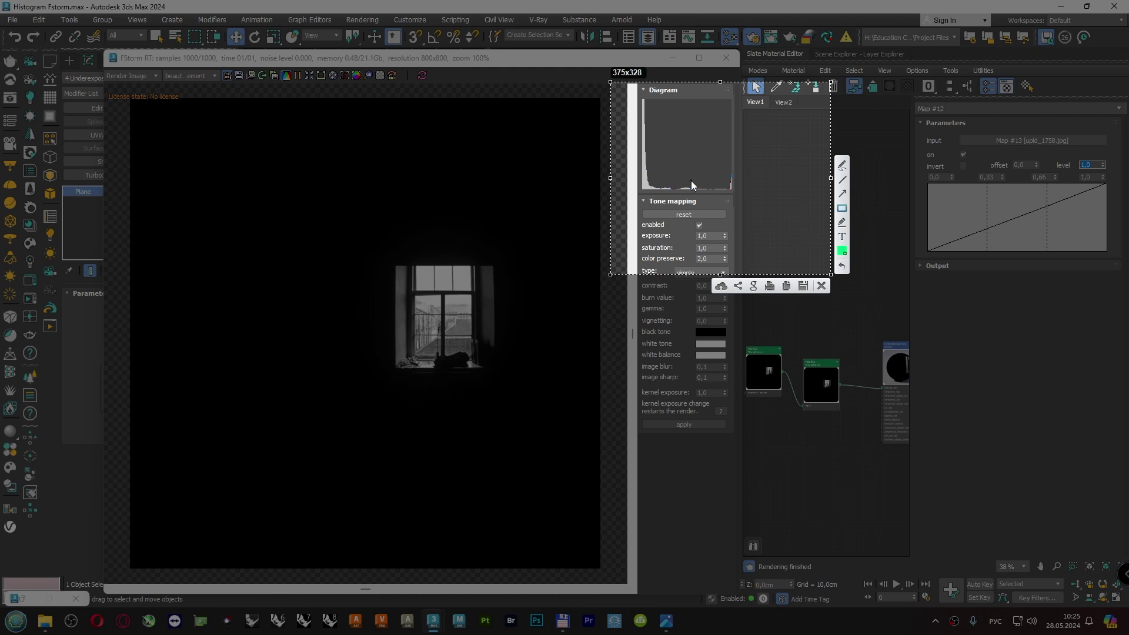
pyautogui.click(842, 165)
pyautogui.moveTo(731, 189)
pyautogui.mouseDown()
pyautogui.moveTo(739, 173)
pyautogui.moveTo(731, 188)
pyautogui.mouseUp()
pyautogui.moveTo(651, 187); pyautogui.dragTo(649, 190)
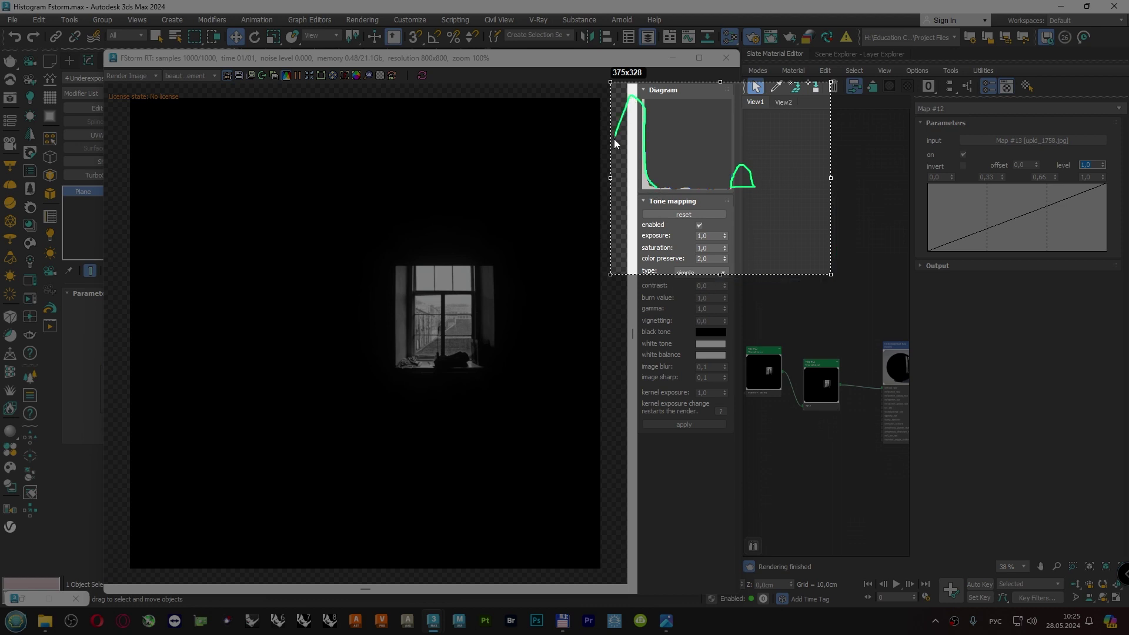
pyautogui.moveTo(760, 169); pyautogui.dragTo(746, 174)
pyautogui.moveTo(590, 156); pyautogui.dragTo(639, 167)
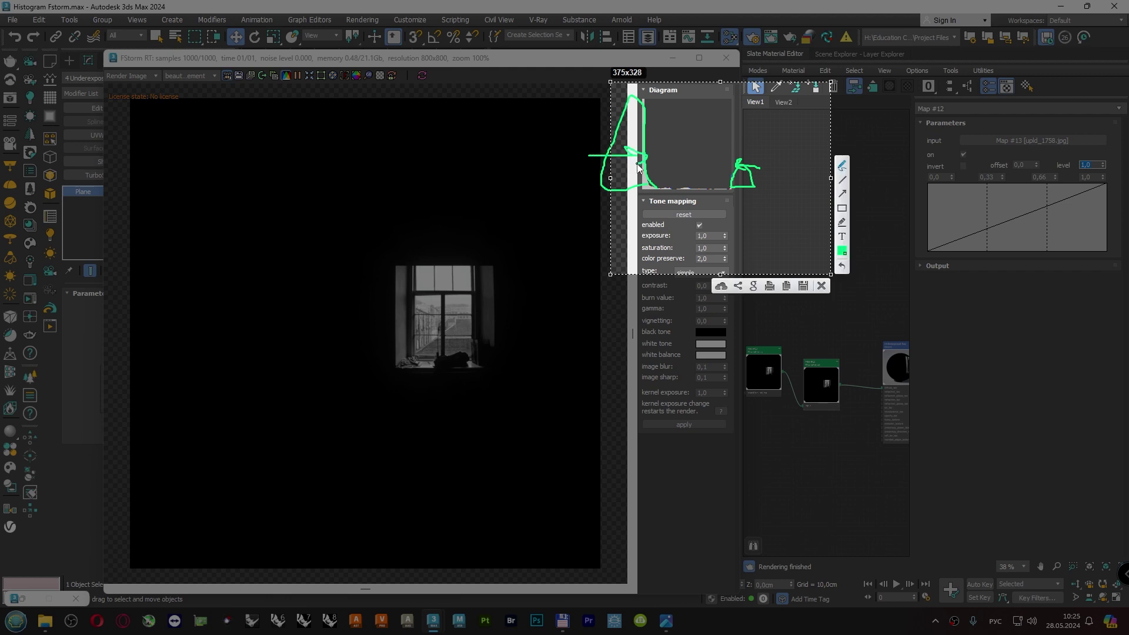
pyautogui.click(821, 286)
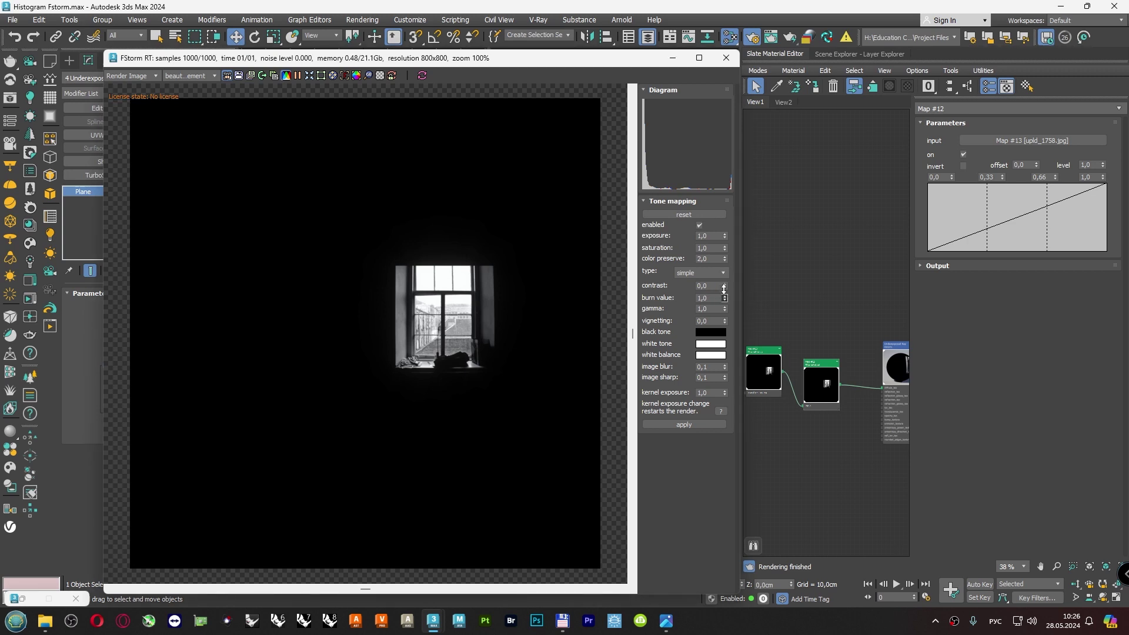
# Lower the burn value to 0,89 and set the black tone value to 10.
pyautogui.moveTo(724, 298); pyautogui.dragTo(723, 301)
pyautogui.click(719, 332)
pyautogui.moveTo(601, 175); pyautogui.dragTo(898, 285)
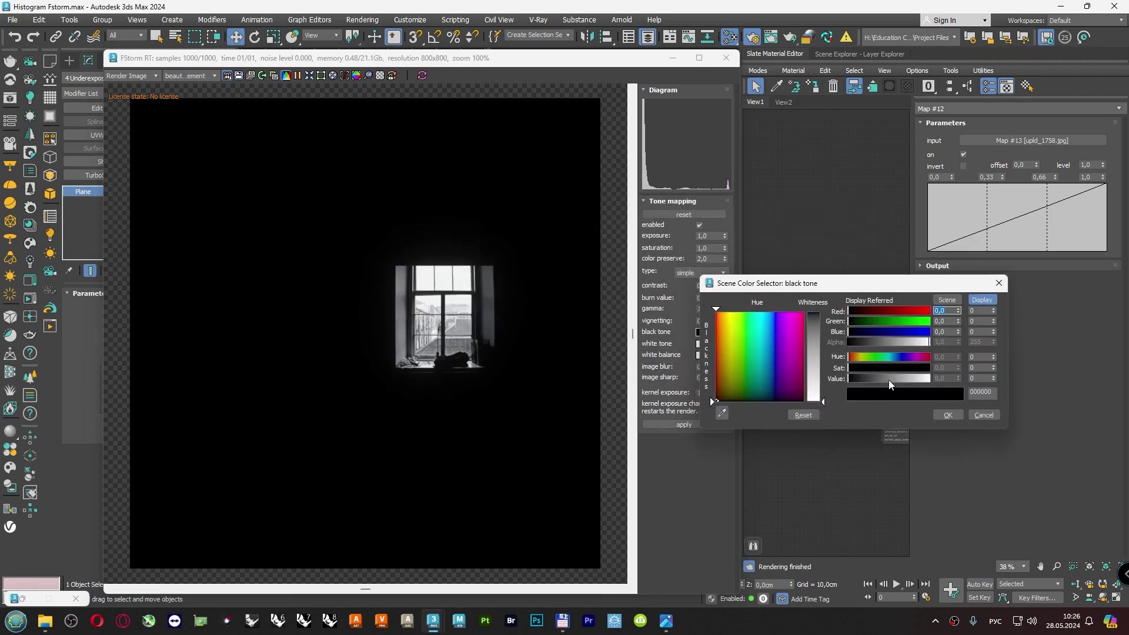
pyautogui.moveTo(850, 379); pyautogui.dragTo(853, 380)
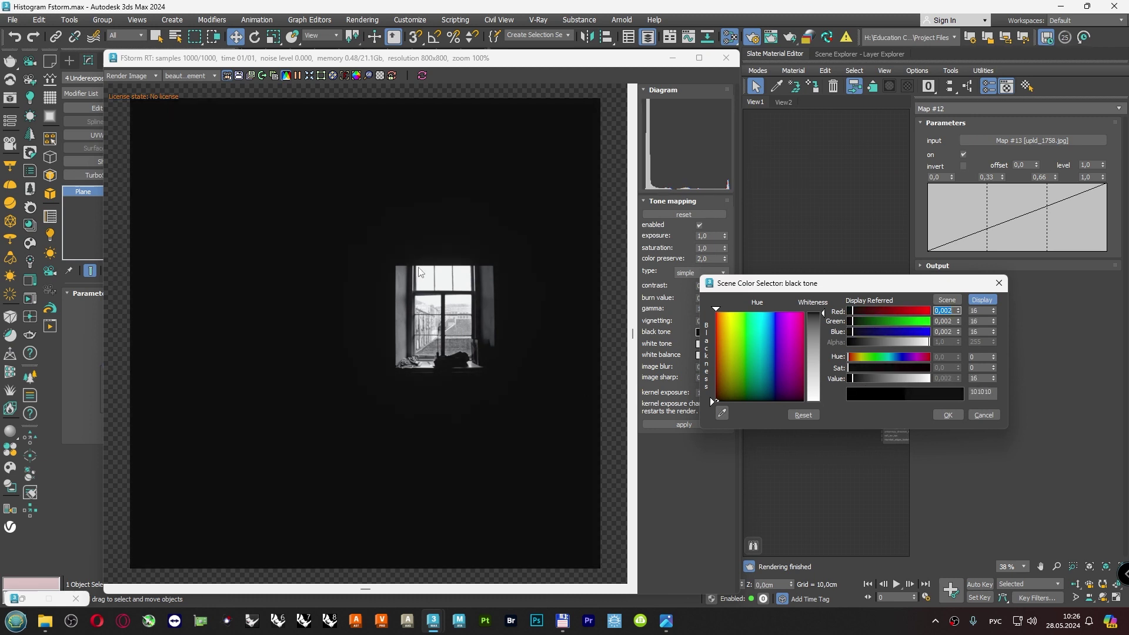
pyautogui.doubleClick(981, 378)
pyautogui.write('10')
pyautogui.press('Return')
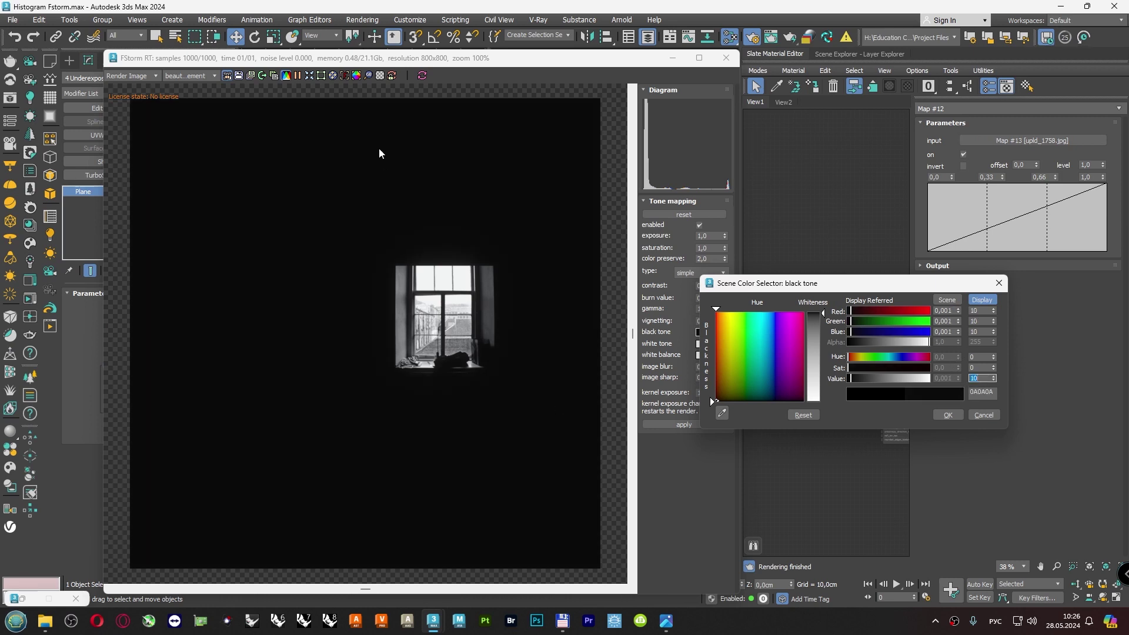
# Sample dark and bright render pixels while trying black tone values 5 and 8.
pyautogui.click(379, 152)
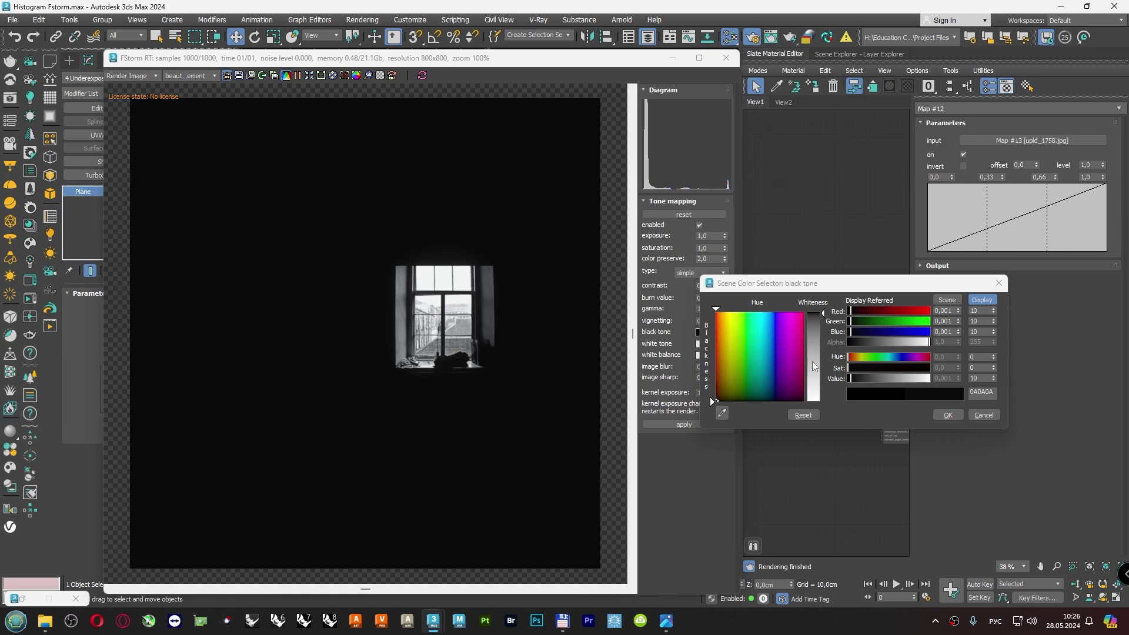
pyautogui.click(461, 284)
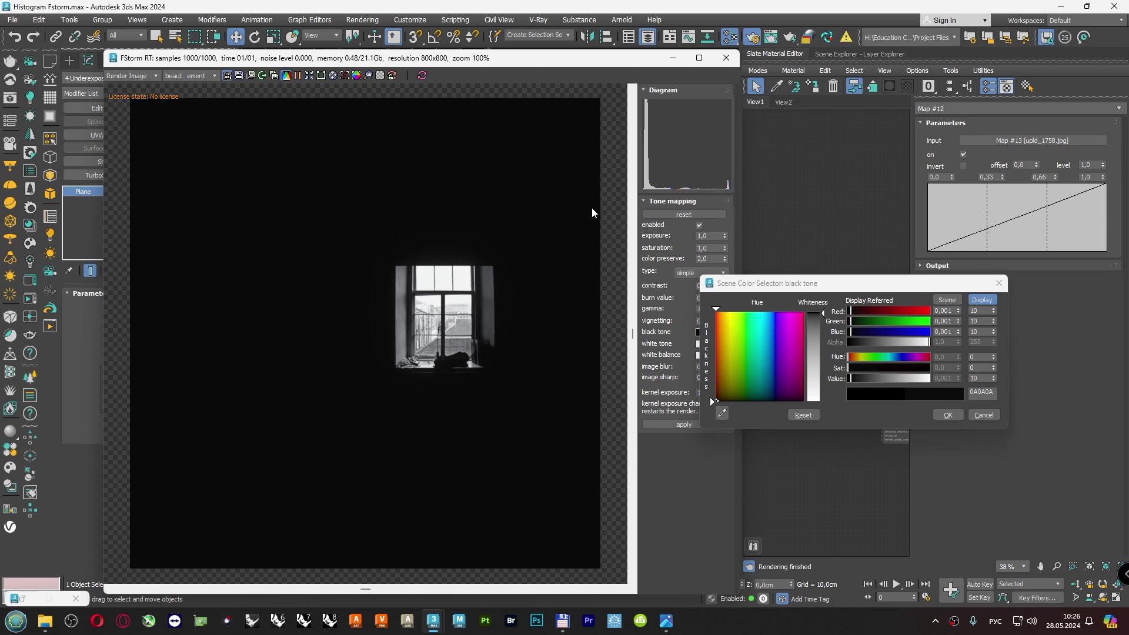
pyautogui.click(500, 177)
pyautogui.doubleClick(978, 378)
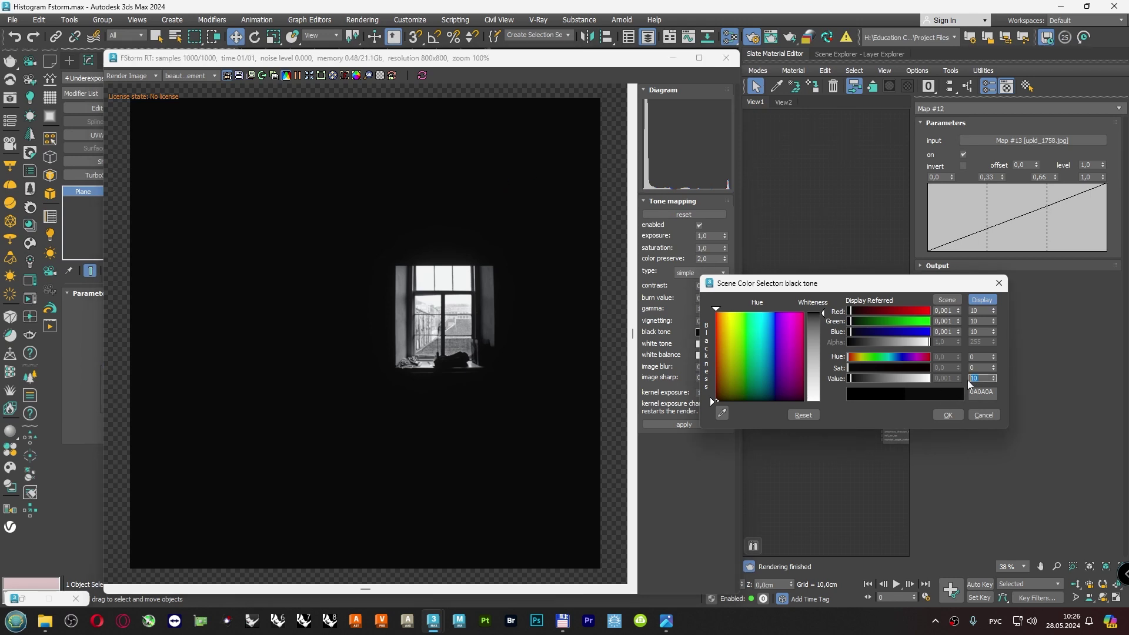
pyautogui.write('5')
pyautogui.press('Return')
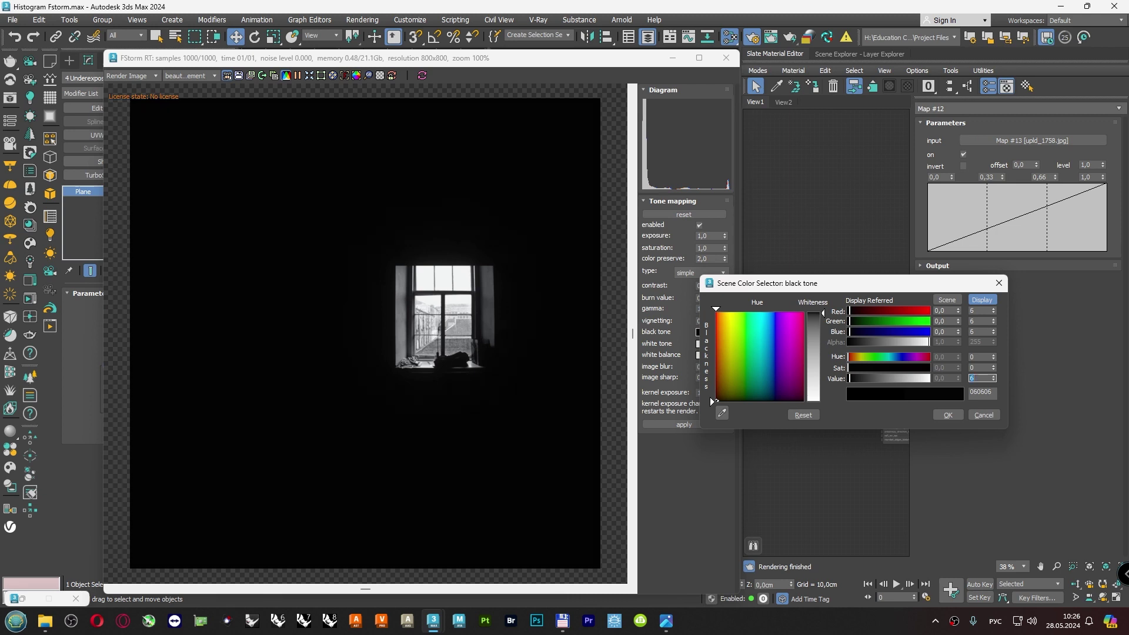
pyautogui.write('8')
pyautogui.press('Return')
pyautogui.rightClick(484, 180)
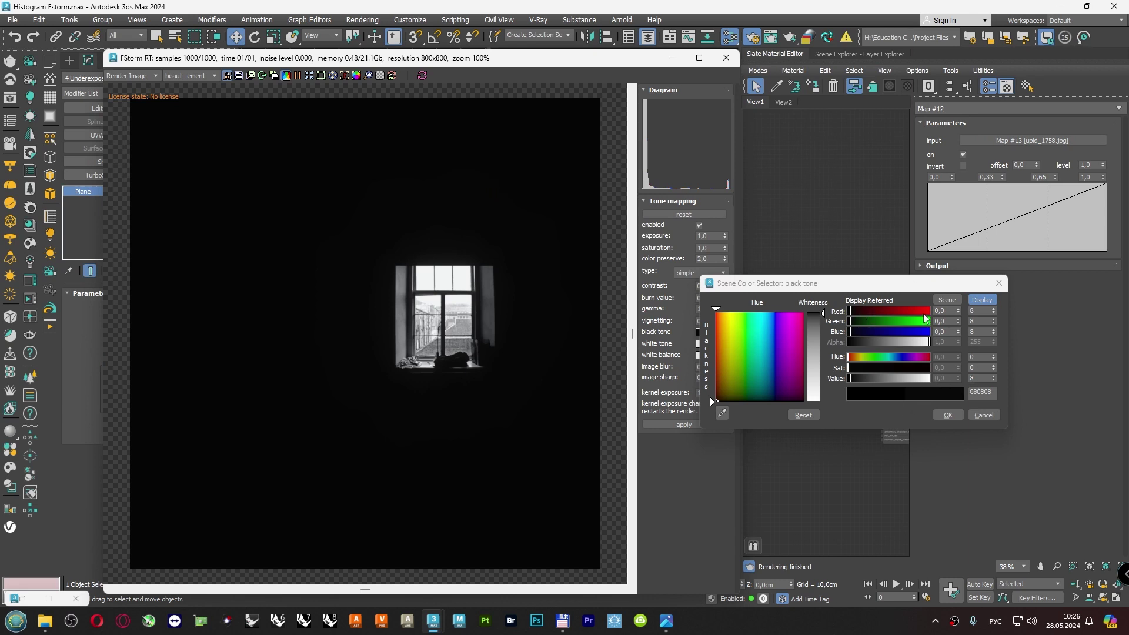
pyautogui.click(982, 412)
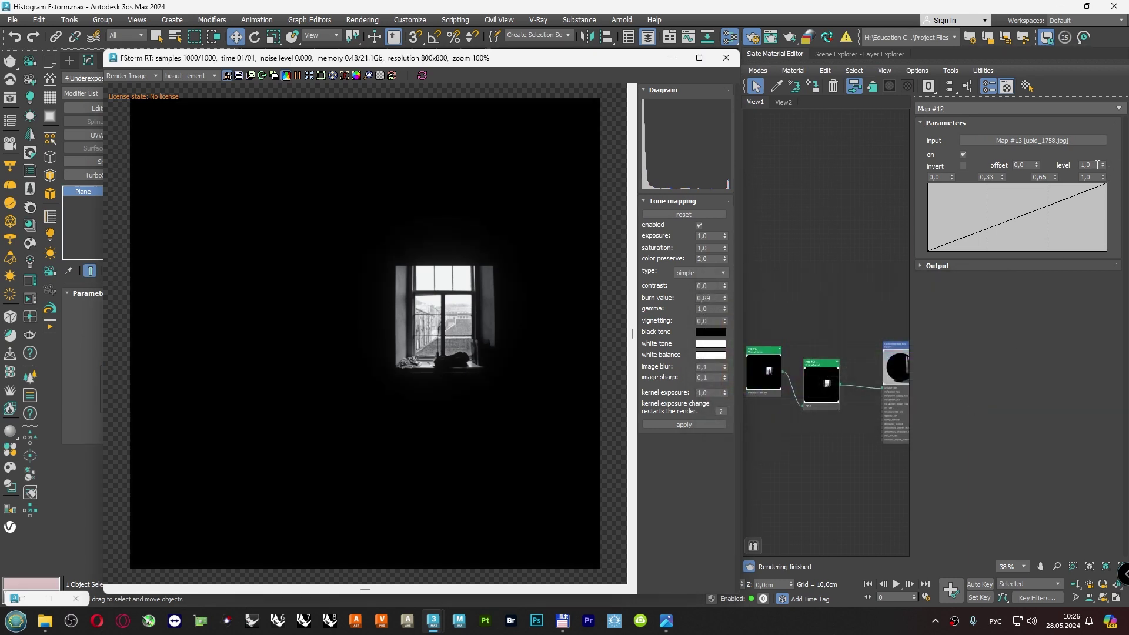
# Set Map #12's level to 0,05 to darken the photo.
pyautogui.moveTo(1097, 164); pyautogui.dragTo(1072, 171)
pyautogui.write('0,05')
pyautogui.press('Return')
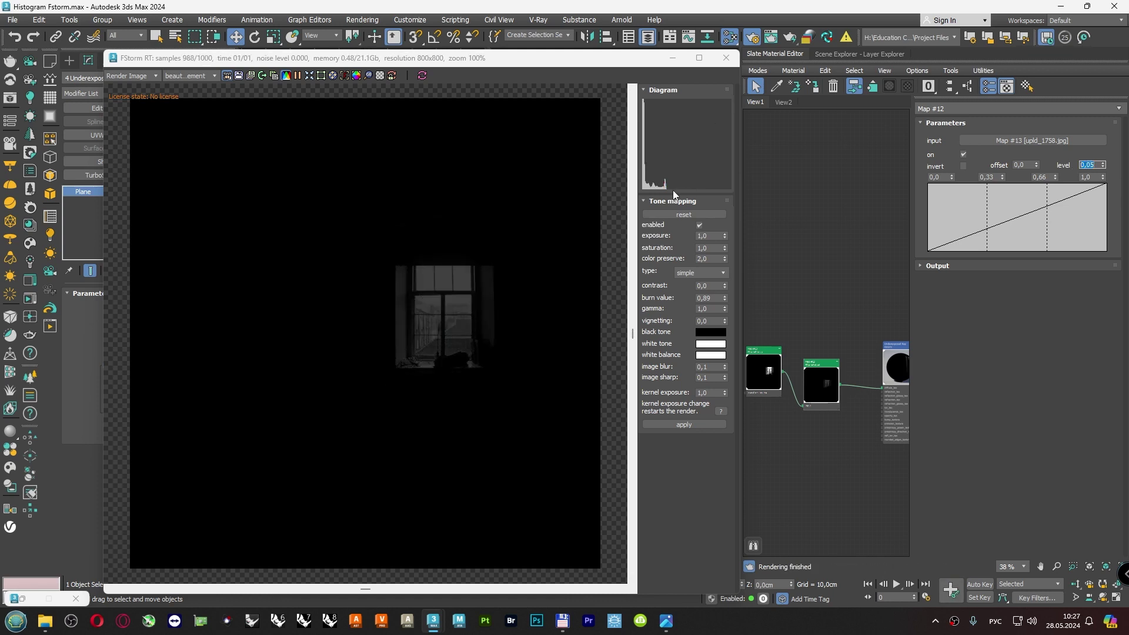
pyautogui.press('Print')
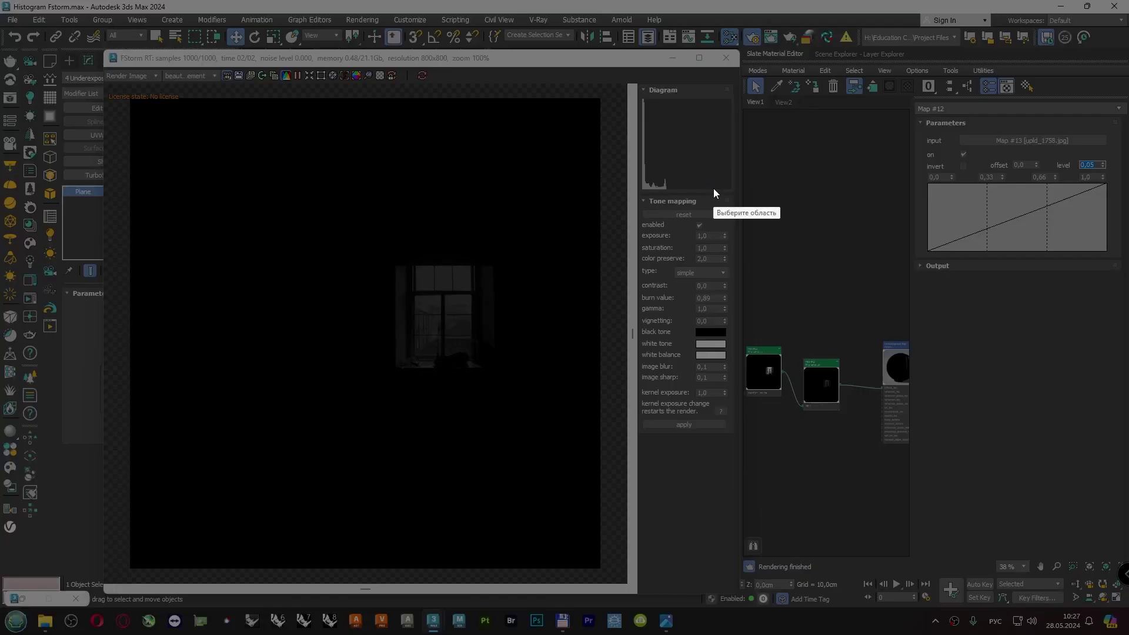
pyautogui.moveTo(634, 82); pyautogui.dragTo(750, 230)
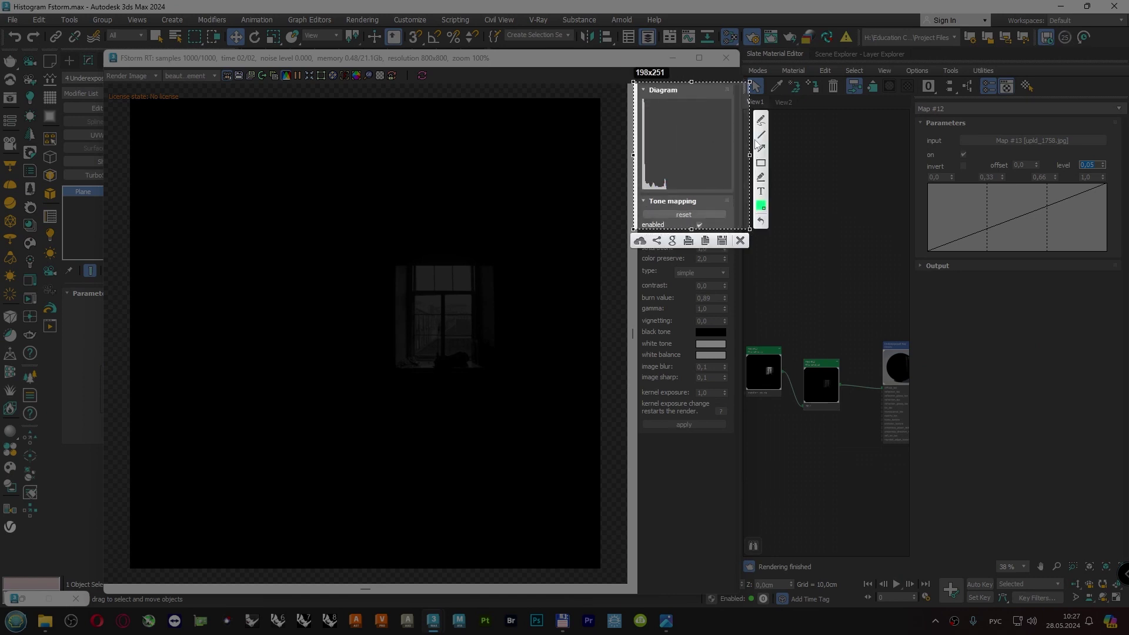
pyautogui.moveTo(670, 190)
pyautogui.mouseDown()
pyautogui.moveTo(729, 200)
pyautogui.moveTo(668, 208)
pyautogui.mouseUp()
pyautogui.moveTo(682, 157); pyautogui.dragTo(715, 185)
pyautogui.moveTo(644, 106); pyautogui.dragTo(616, 97)
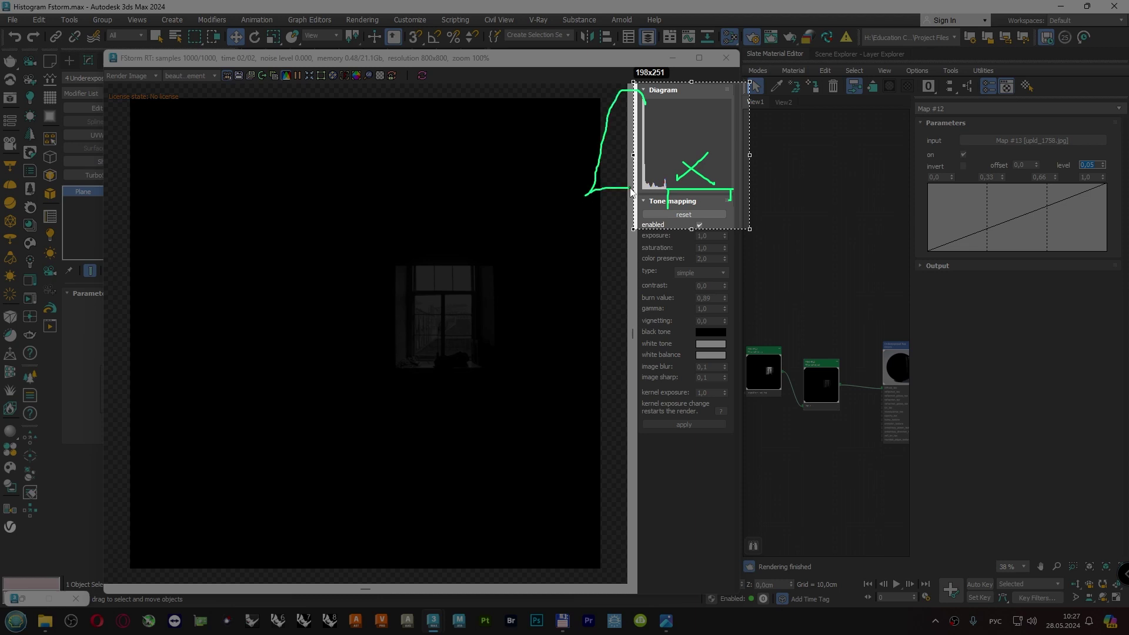
pyautogui.moveTo(631, 189); pyautogui.dragTo(640, 188)
pyautogui.moveTo(588, 153)
pyautogui.mouseDown()
pyautogui.moveTo(641, 154)
pyautogui.moveTo(632, 161)
pyautogui.mouseUp()
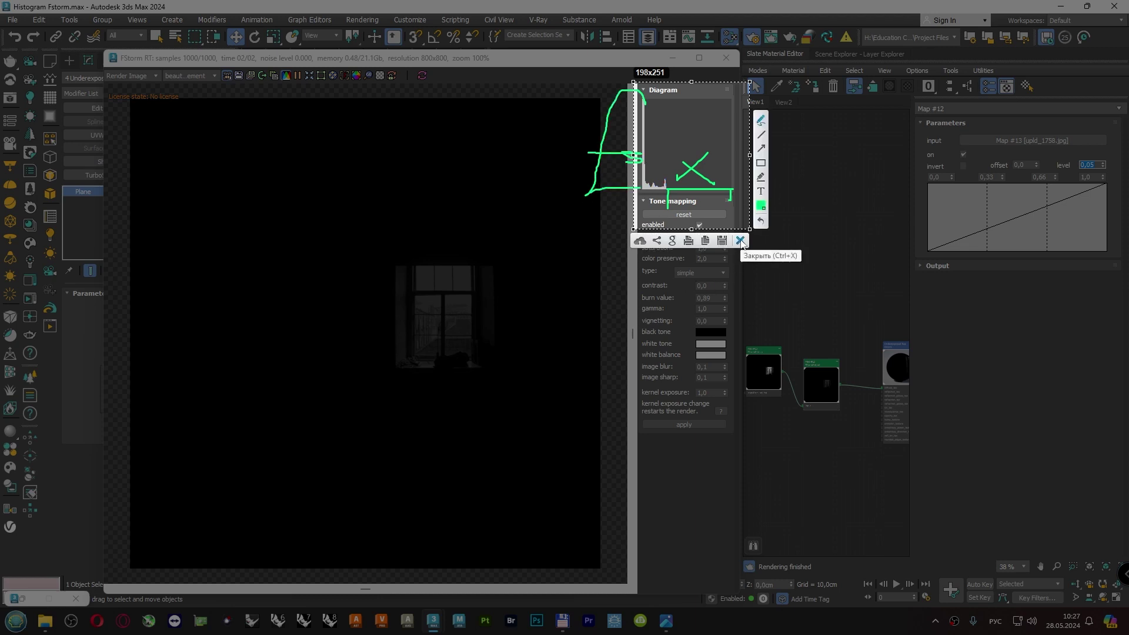
pyautogui.click(740, 241)
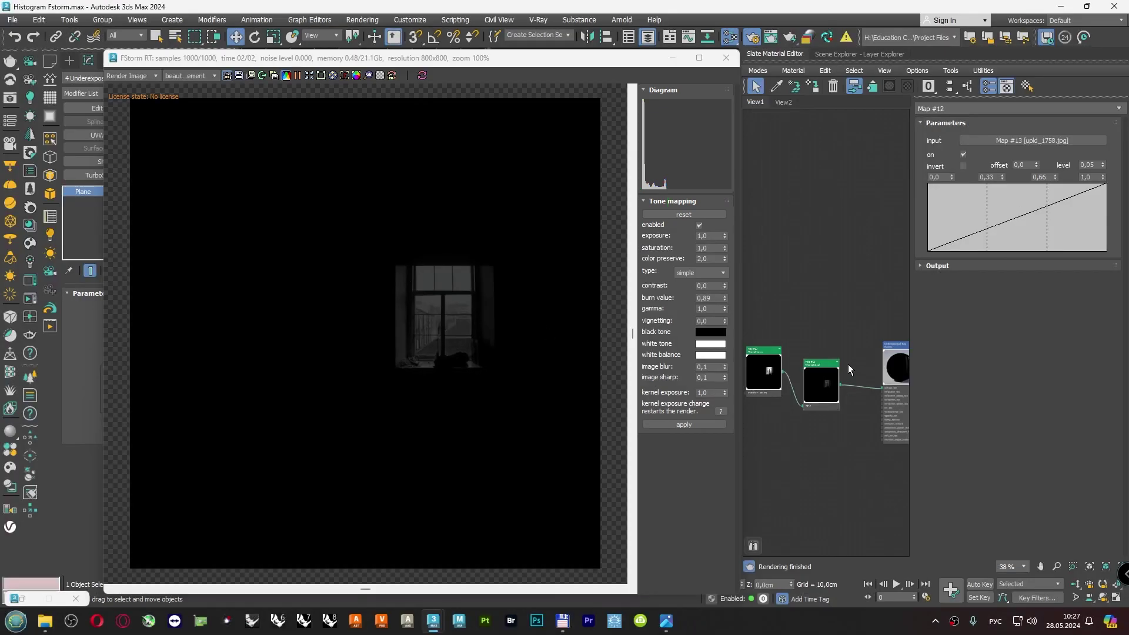
# Set Map #12's level to 1, reset burn to 1,0, and confirm the black tone colour.
pyautogui.moveTo(1099, 165); pyautogui.dragTo(1061, 166)
pyautogui.write('1')
pyautogui.press('Return')
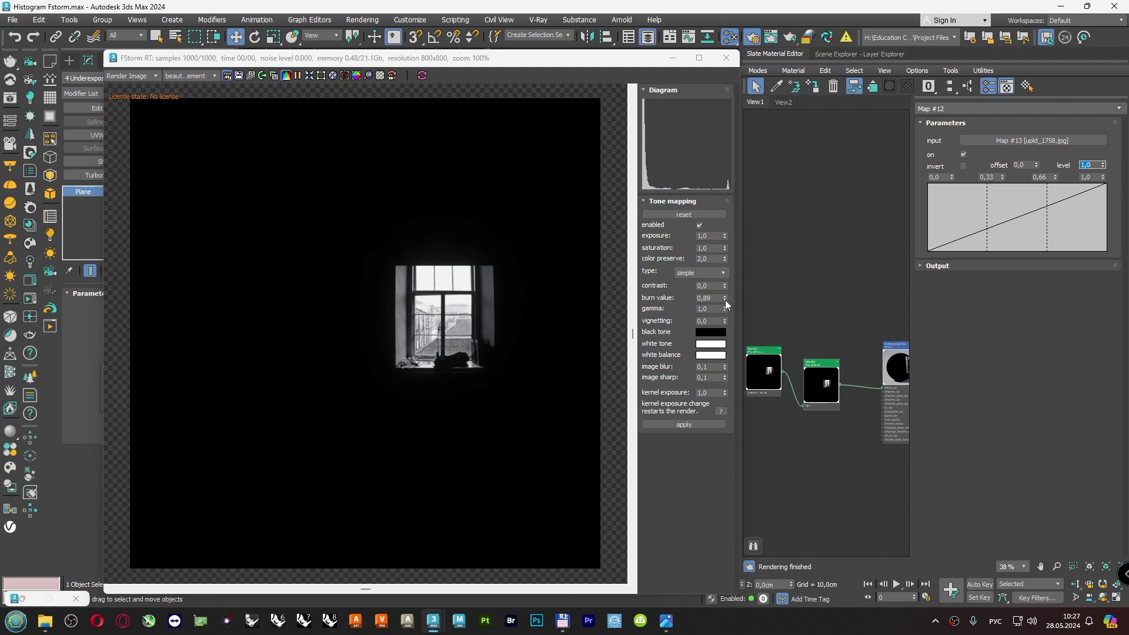
pyautogui.rightClick(724, 299)
pyautogui.click(710, 331)
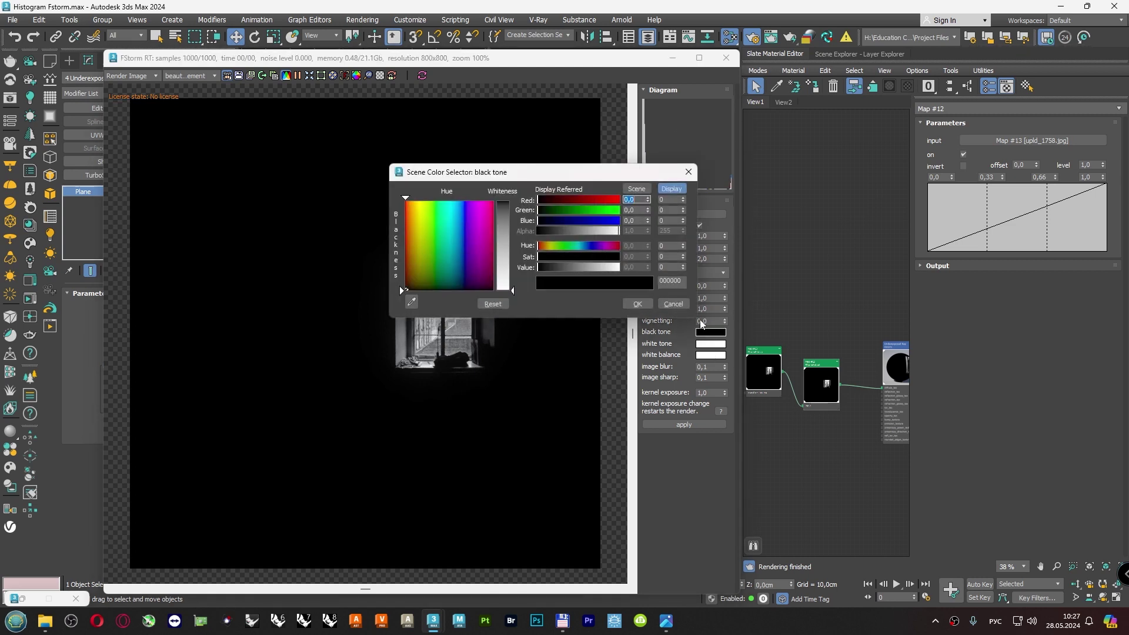
pyautogui.click(639, 304)
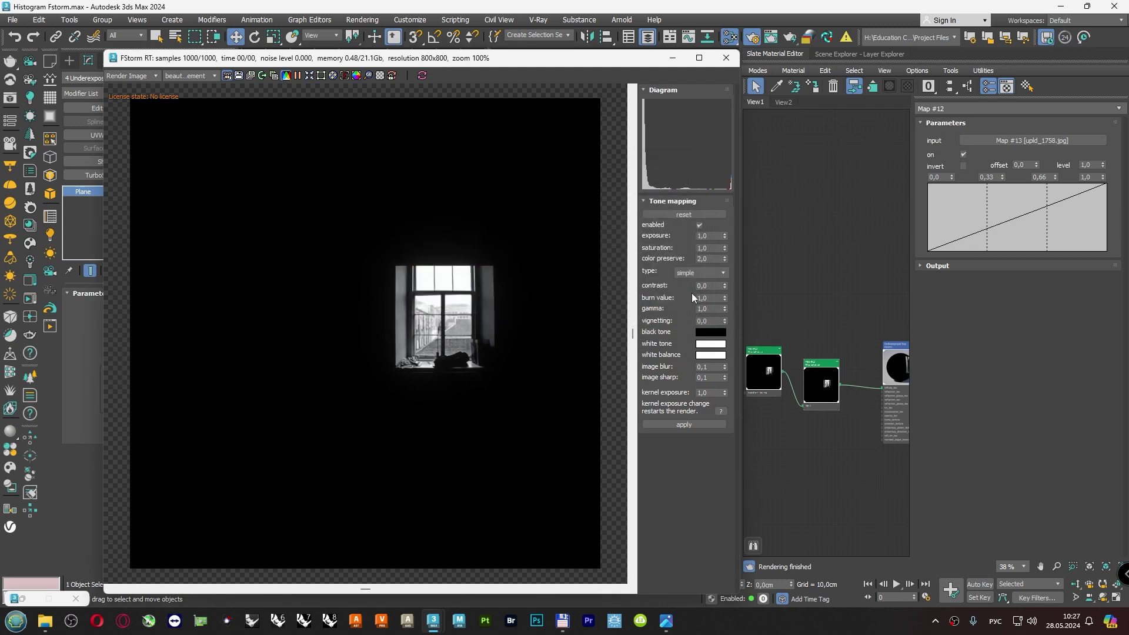
# Swap 4 Underexposed Key for 5 Overexposed Key and capture the histogram area with Lightshot.
pyautogui.click(835, 54)
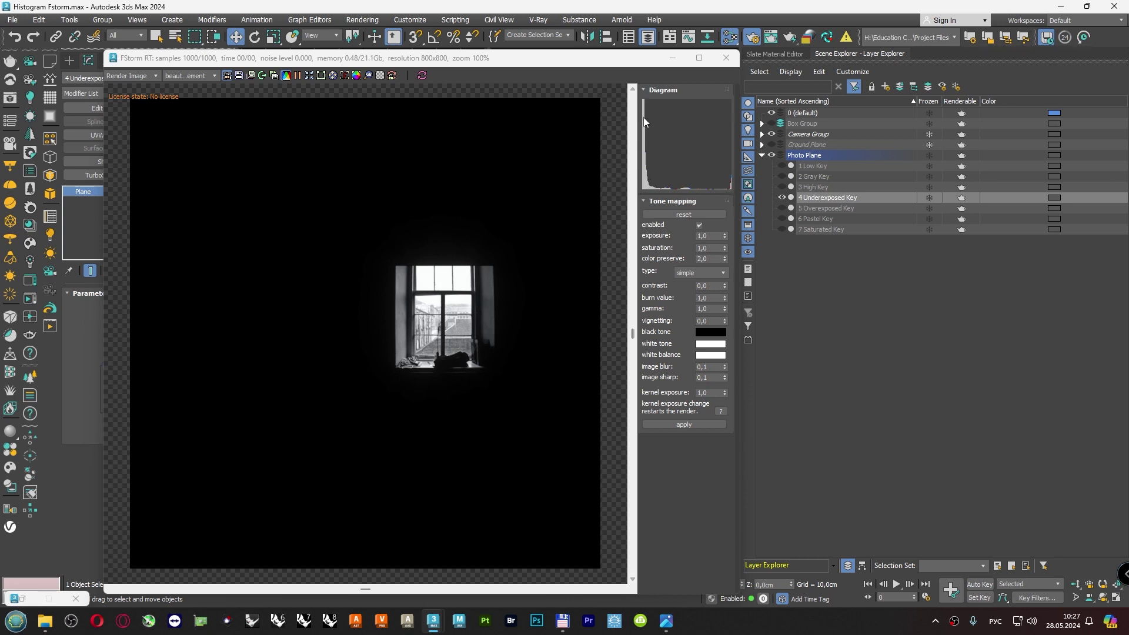
pyautogui.click(782, 197)
pyautogui.click(782, 208)
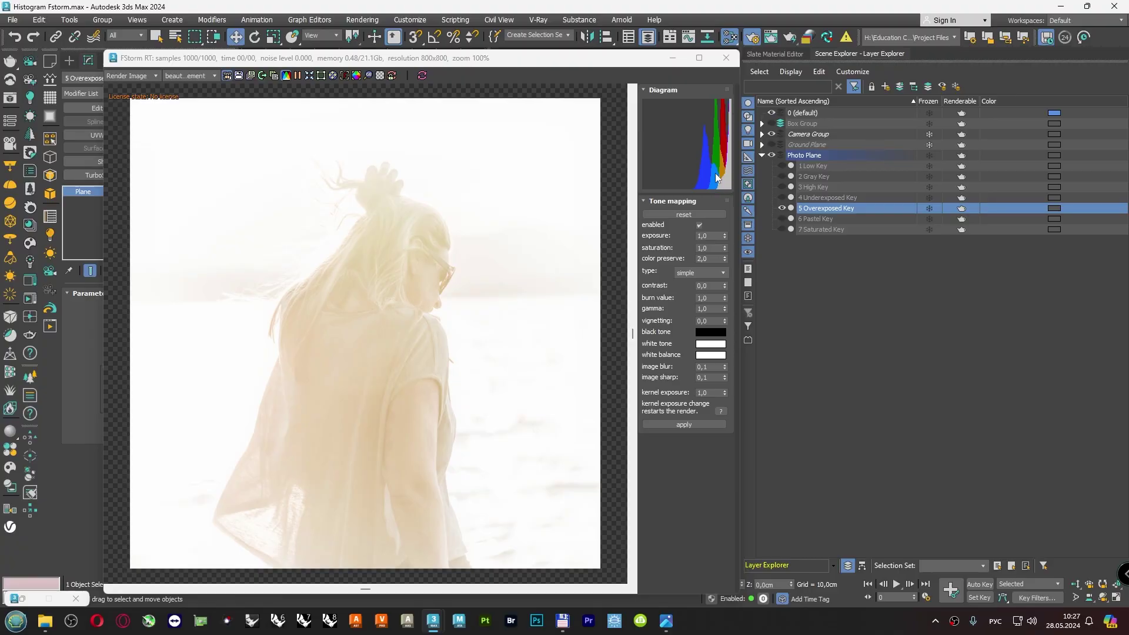
pyautogui.press('Print')
pyautogui.moveTo(625, 78); pyautogui.dragTo(769, 235)
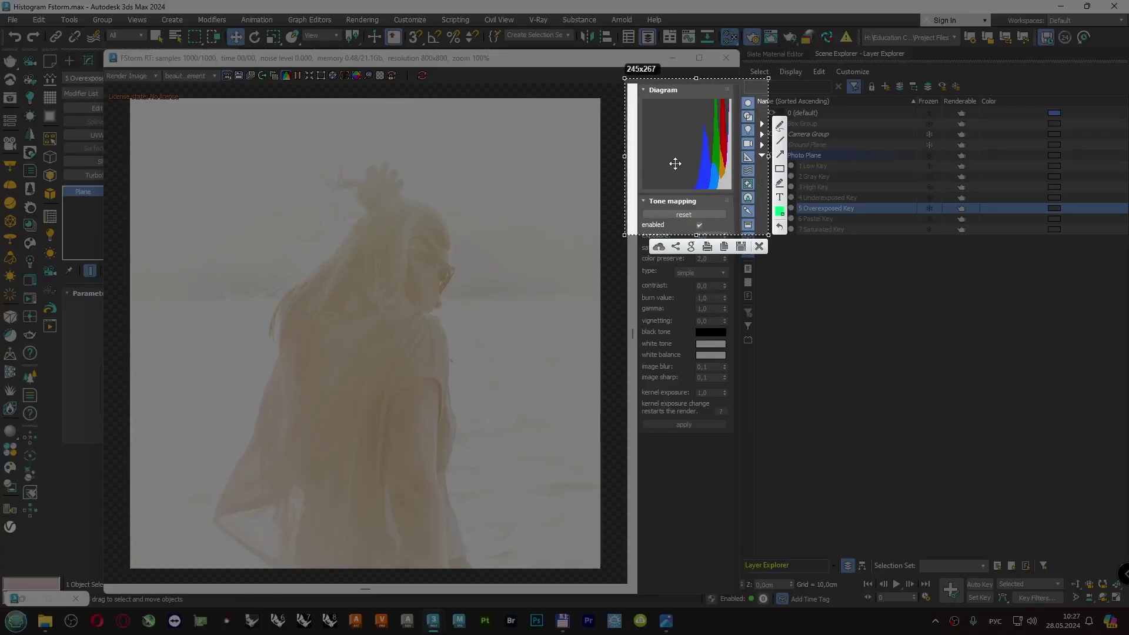
# Mark the histogram's empty dark end and clipped bright peaks in green, then close the capture.
pyautogui.moveTo(691, 189)
pyautogui.mouseDown()
pyautogui.moveTo(636, 208)
pyautogui.moveTo(693, 187)
pyautogui.moveTo(680, 143)
pyautogui.moveTo(689, 185)
pyautogui.mouseUp()
pyautogui.click(658, 145)
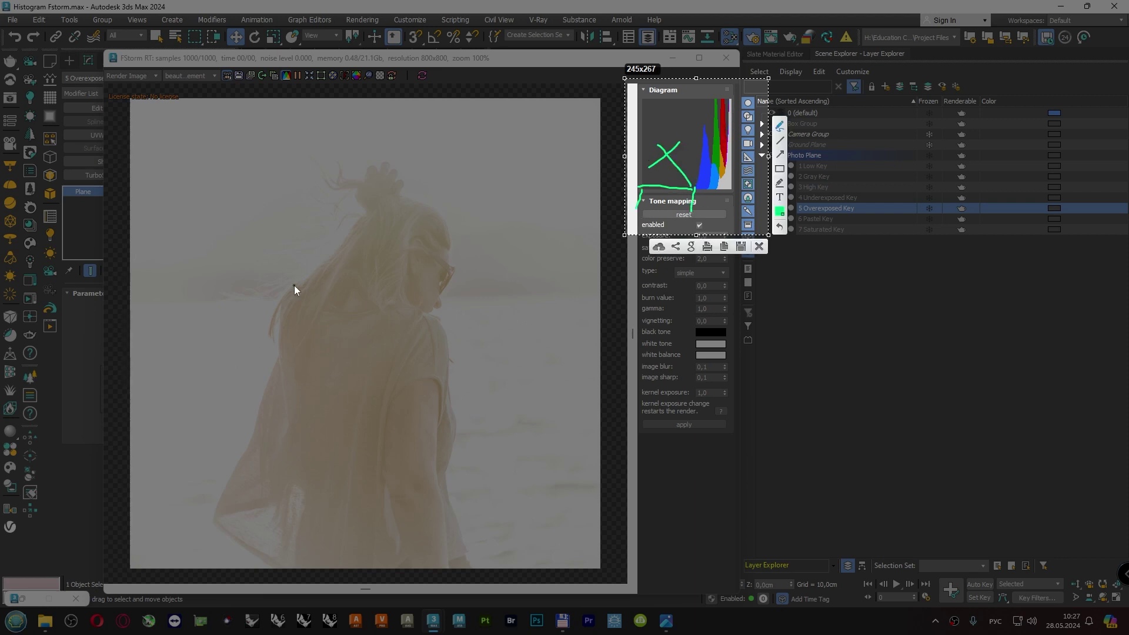
pyautogui.moveTo(730, 99)
pyautogui.mouseDown()
pyautogui.moveTo(786, 184)
pyautogui.moveTo(733, 183)
pyautogui.moveTo(767, 147)
pyautogui.mouseUp()
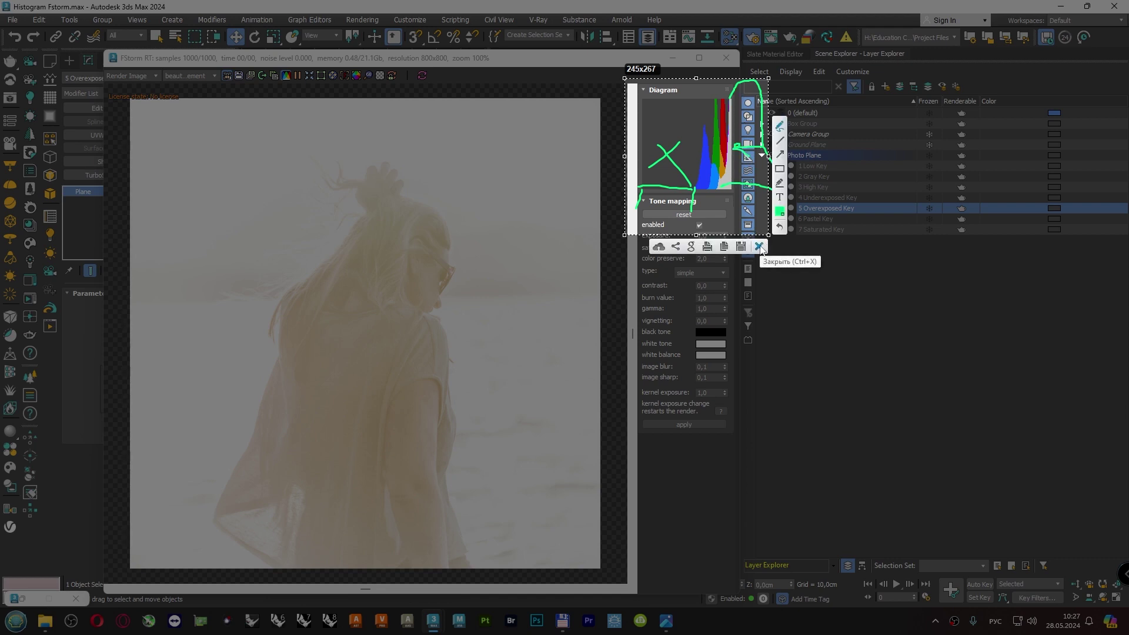
pyautogui.moveTo(767, 150); pyautogui.dragTo(732, 186)
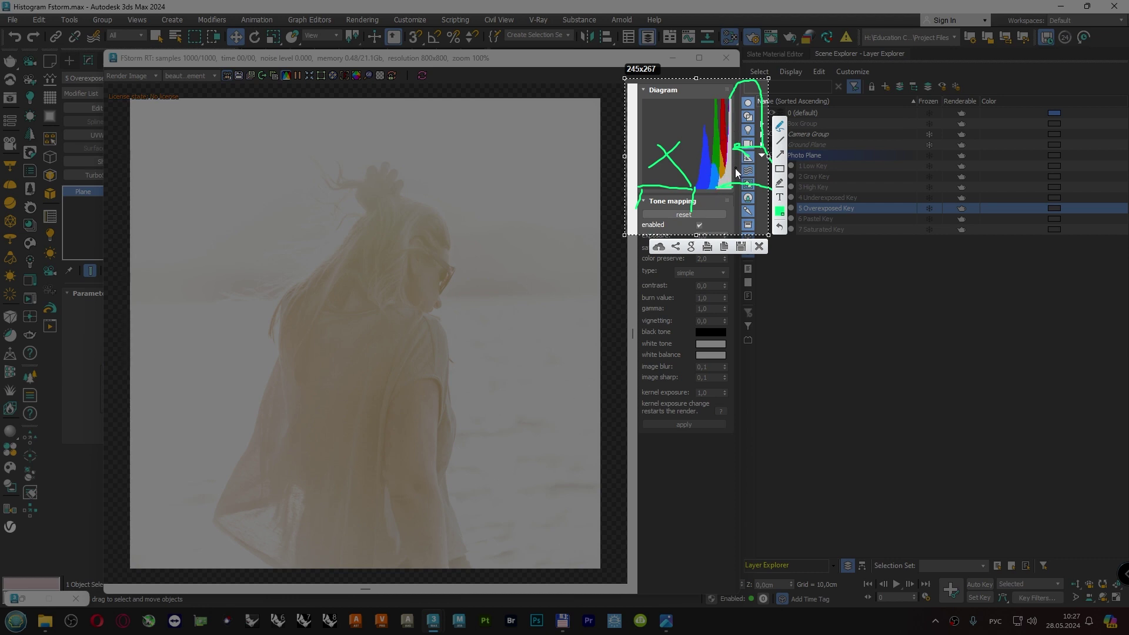
pyautogui.click(759, 247)
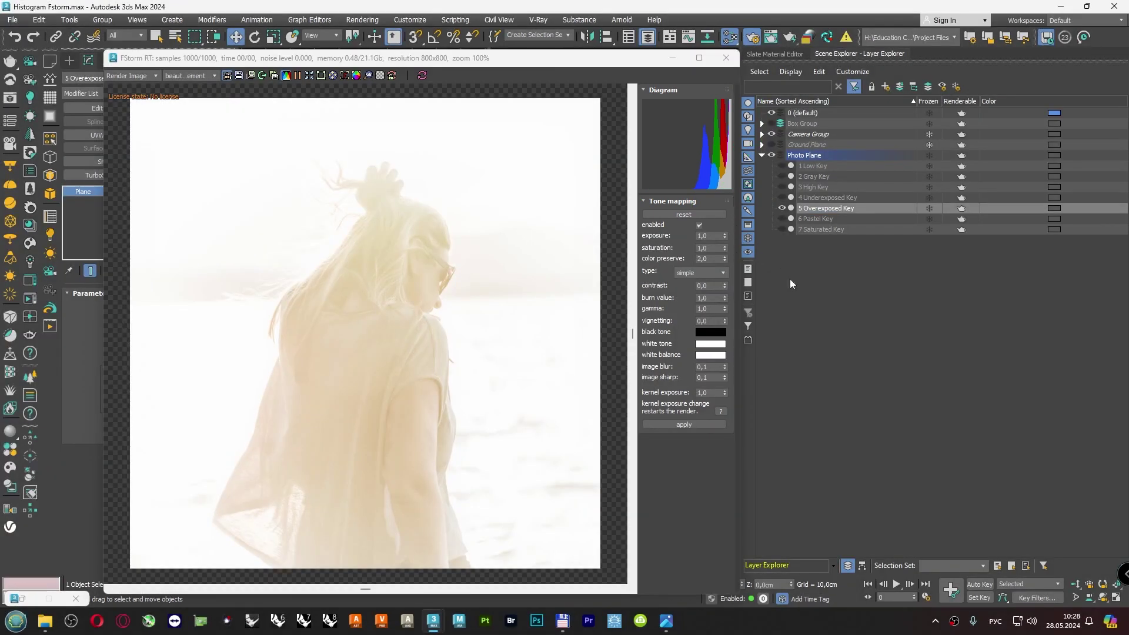
# Swap to the 6 Pastel Key layer, raise contrast to about 0,1, then select 7 Saturated Key.
pyautogui.click(782, 209)
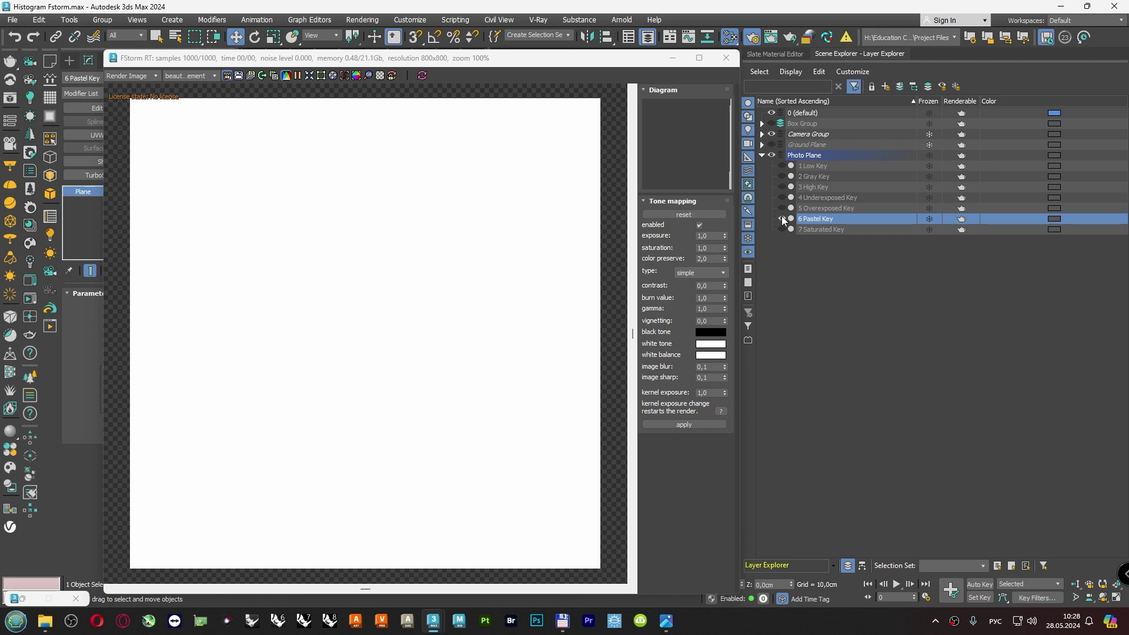
pyautogui.click(782, 217)
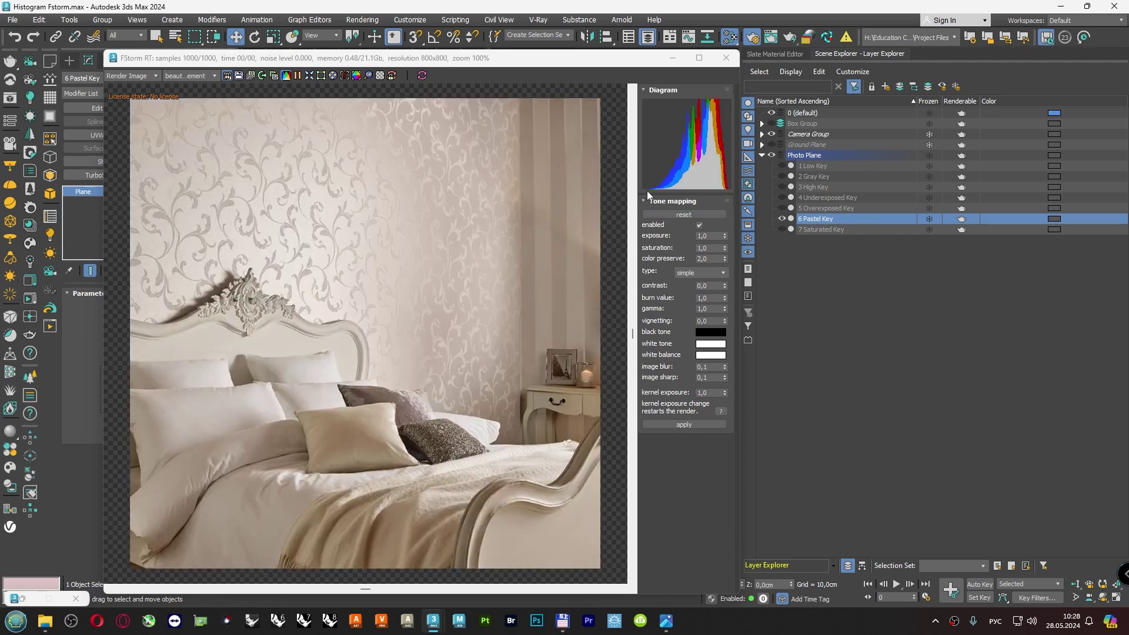
pyautogui.click(724, 284)
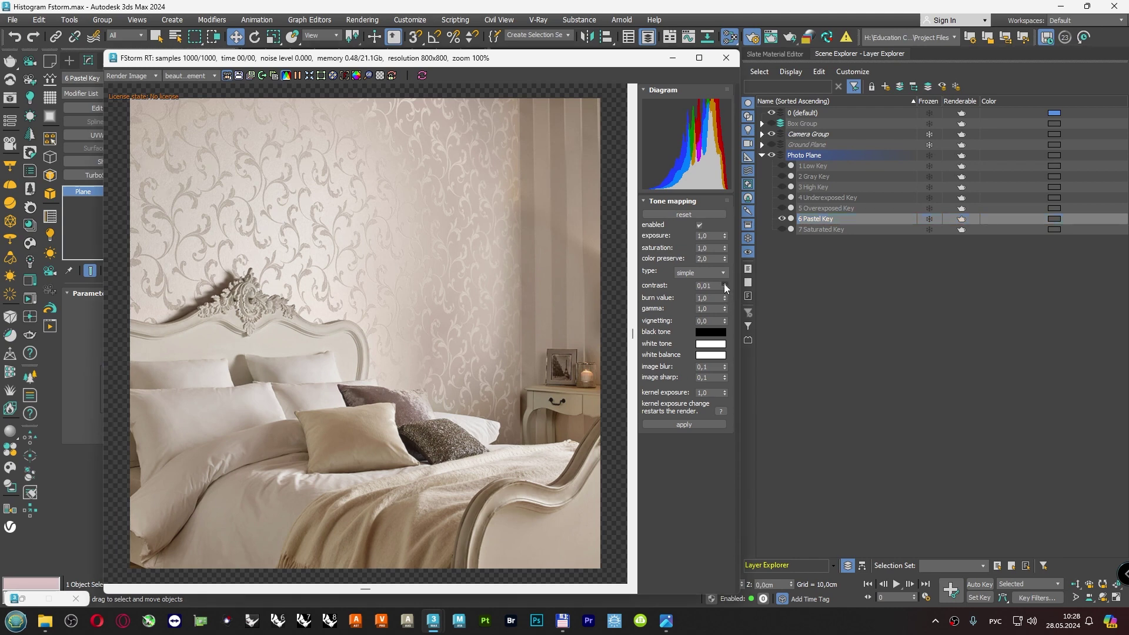
pyautogui.moveTo(724, 283); pyautogui.dragTo(727, 281)
pyautogui.click(798, 228)
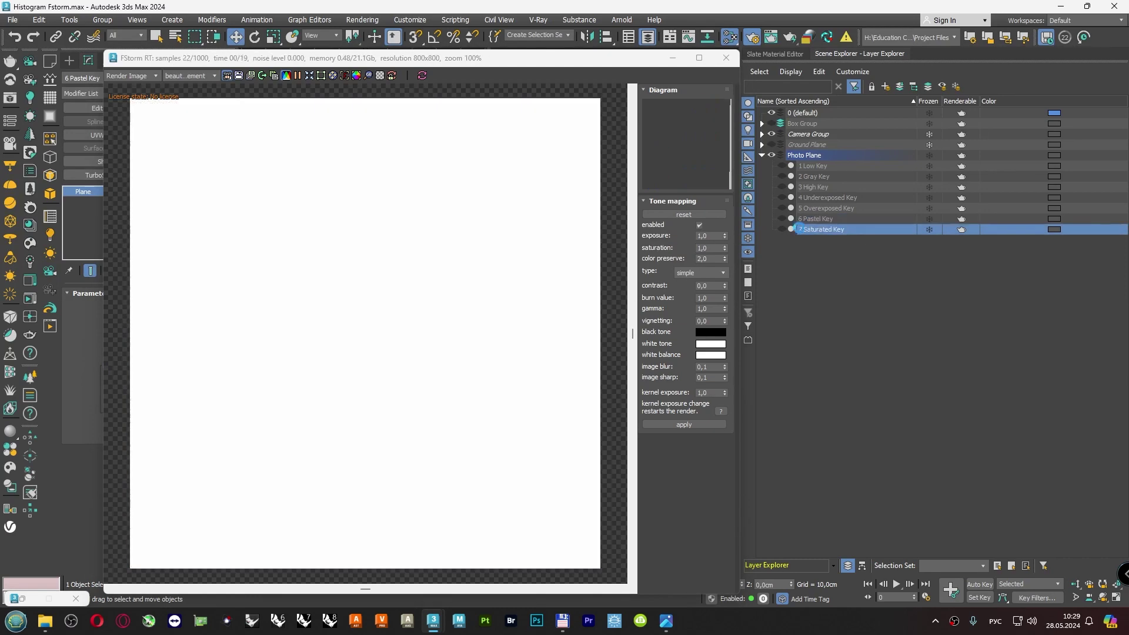
# Show 7 Saturated Key, compare saturation at about 0,69 and 0,91, then set it to 1,0.
pyautogui.click(782, 229)
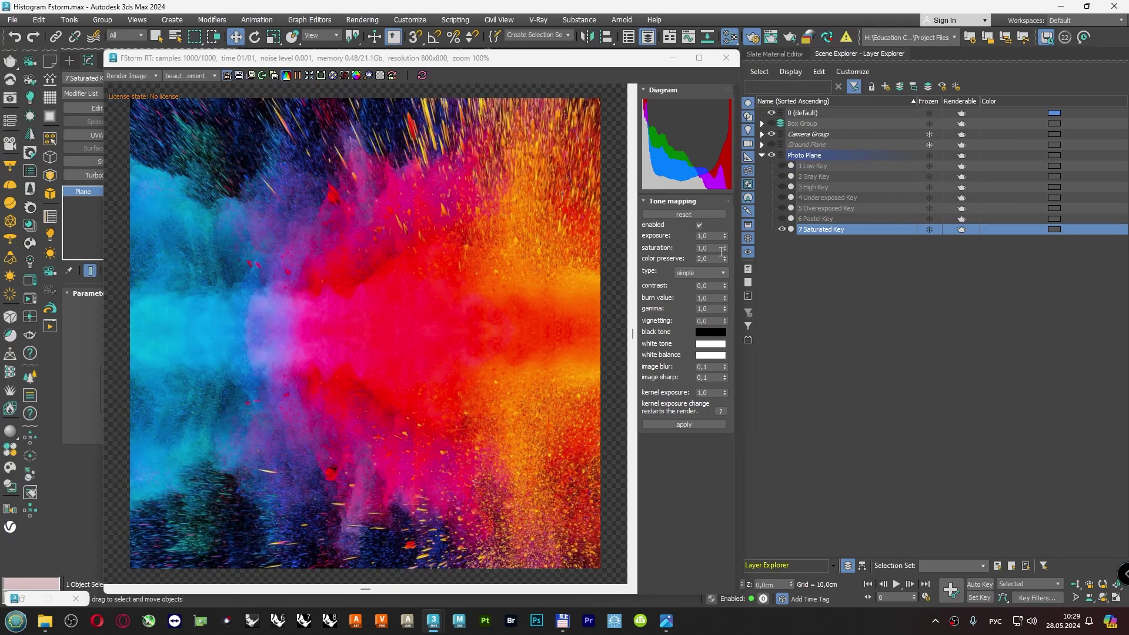
pyautogui.moveTo(724, 249); pyautogui.dragTo(727, 273)
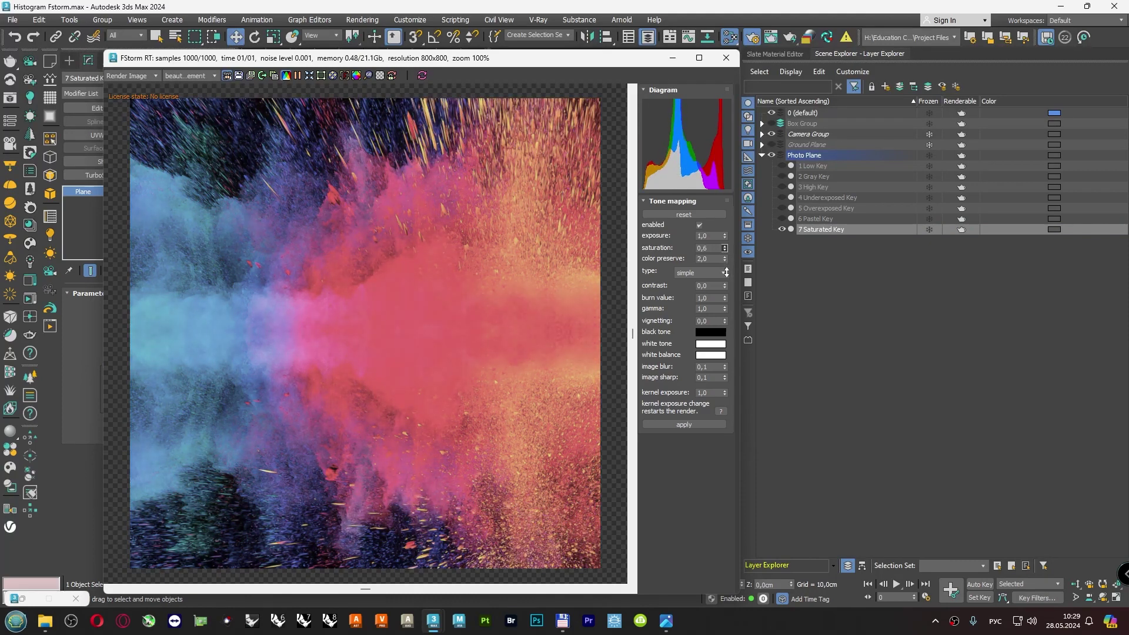
pyautogui.moveTo(727, 273); pyautogui.dragTo(724, 253)
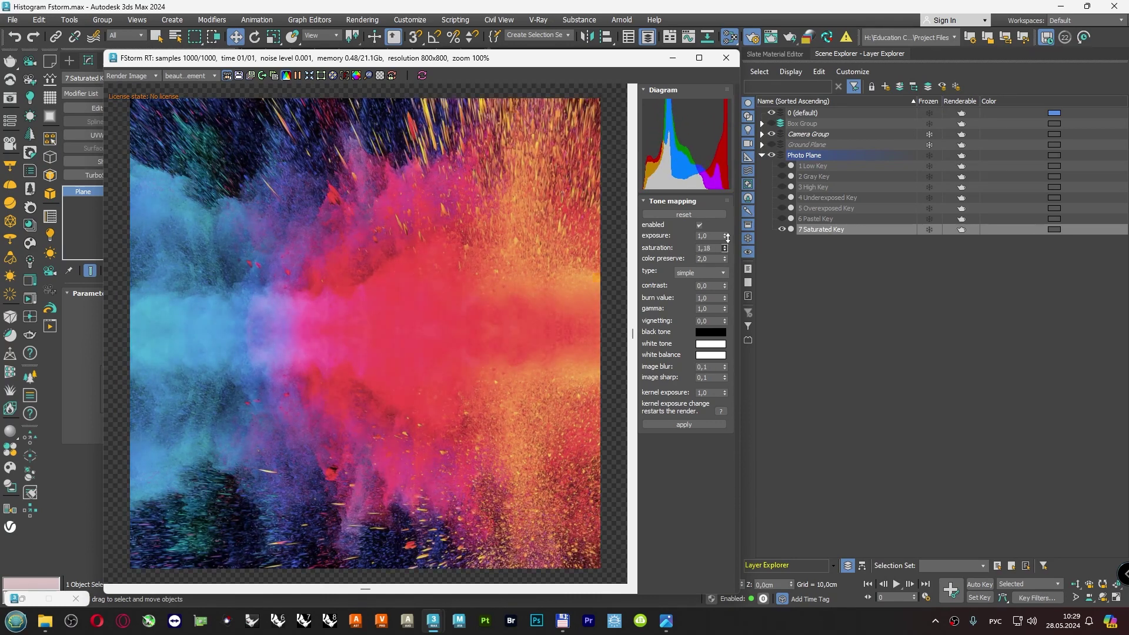
pyautogui.doubleClick(705, 248)
pyautogui.write('1')
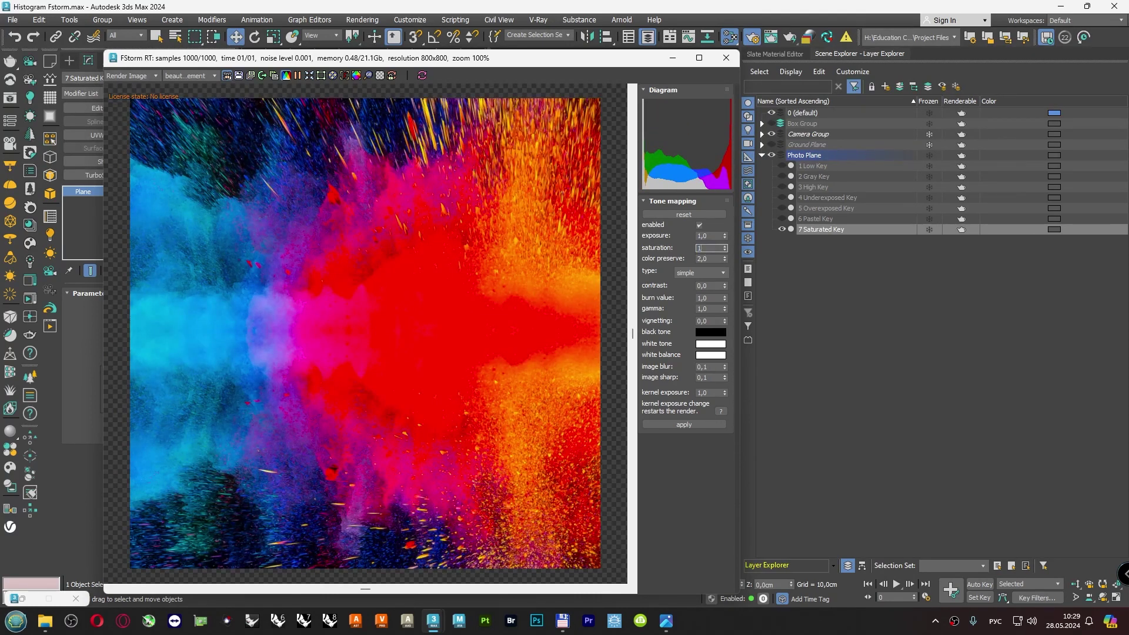
pyautogui.press('Return')
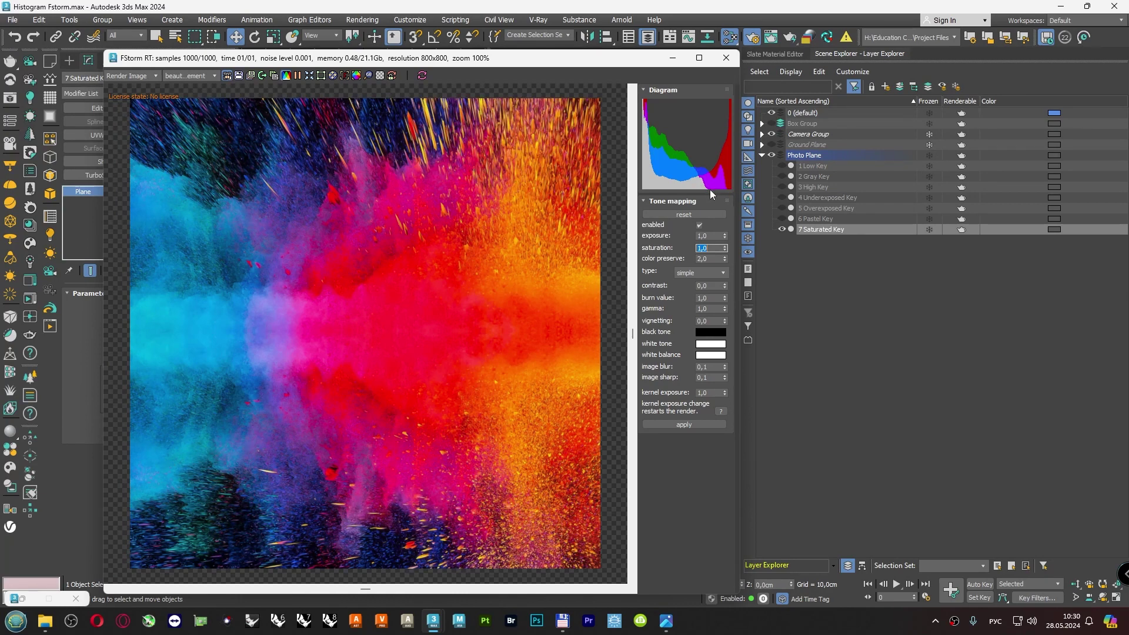
pyautogui.moveTo(725, 235); pyautogui.dragTo(720, 188)
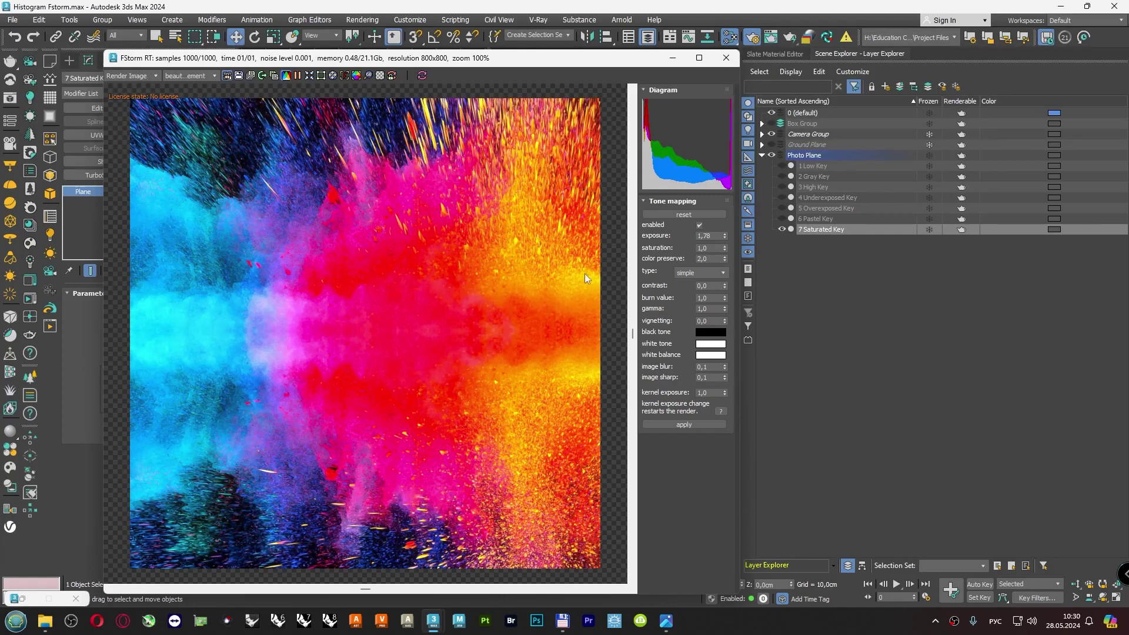
pyautogui.moveTo(724, 248); pyautogui.dragTo(724, 248)
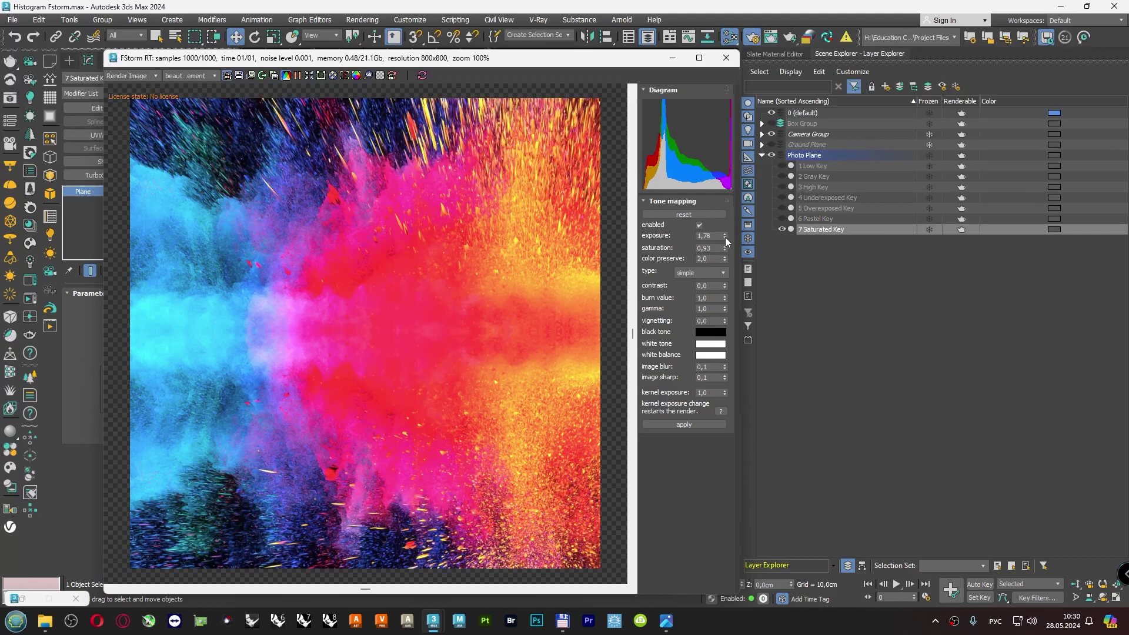
pyautogui.moveTo(725, 237); pyautogui.dragTo(723, 267)
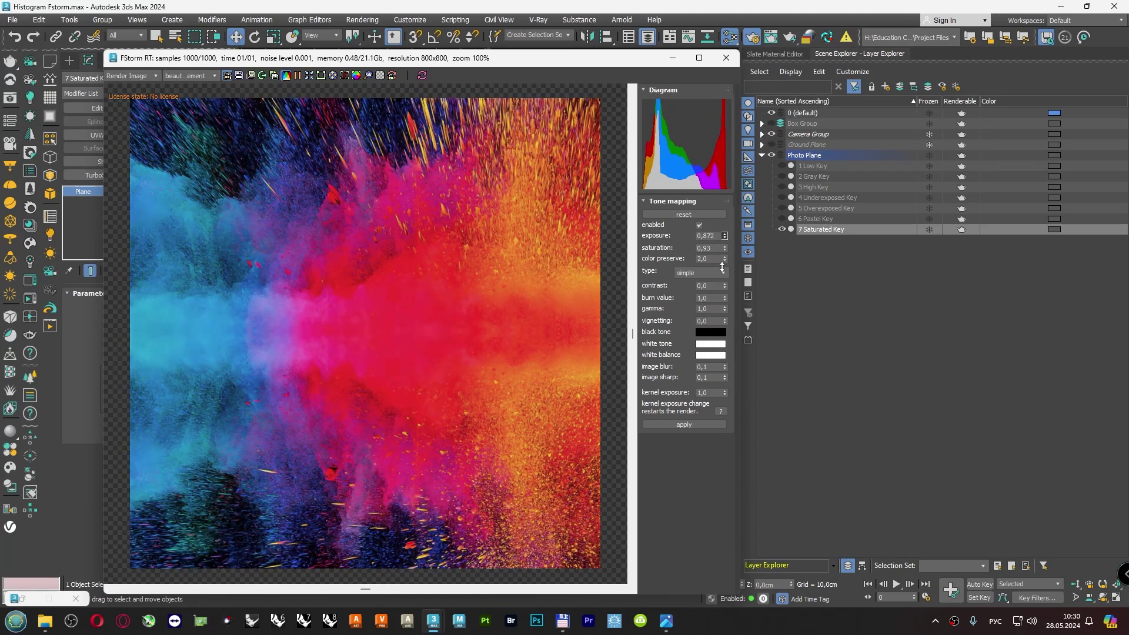
pyautogui.moveTo(723, 267); pyautogui.dragTo(723, 265)
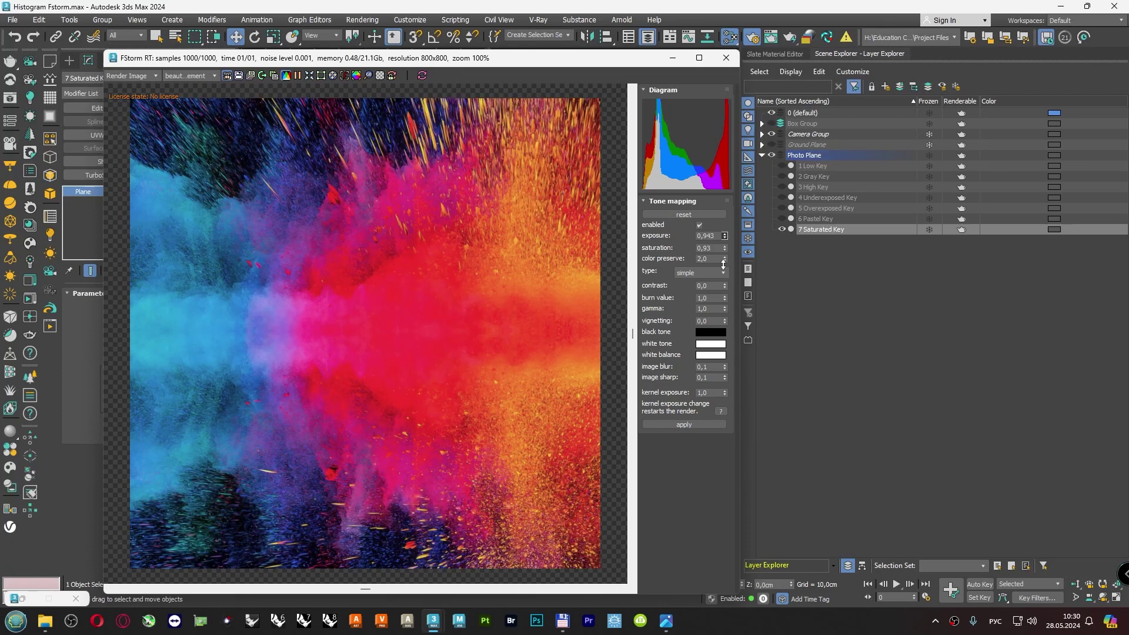
pyautogui.doubleClick(700, 248)
pyautogui.write('1')
pyautogui.press('Return')
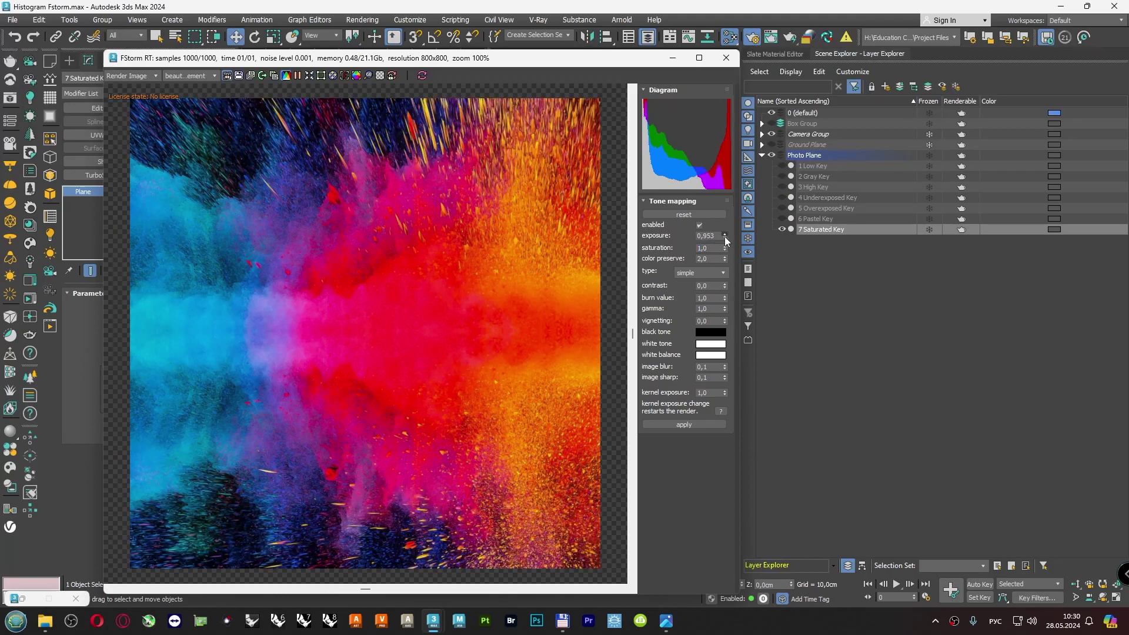
pyautogui.moveTo(725, 235); pyautogui.dragTo(725, 247)
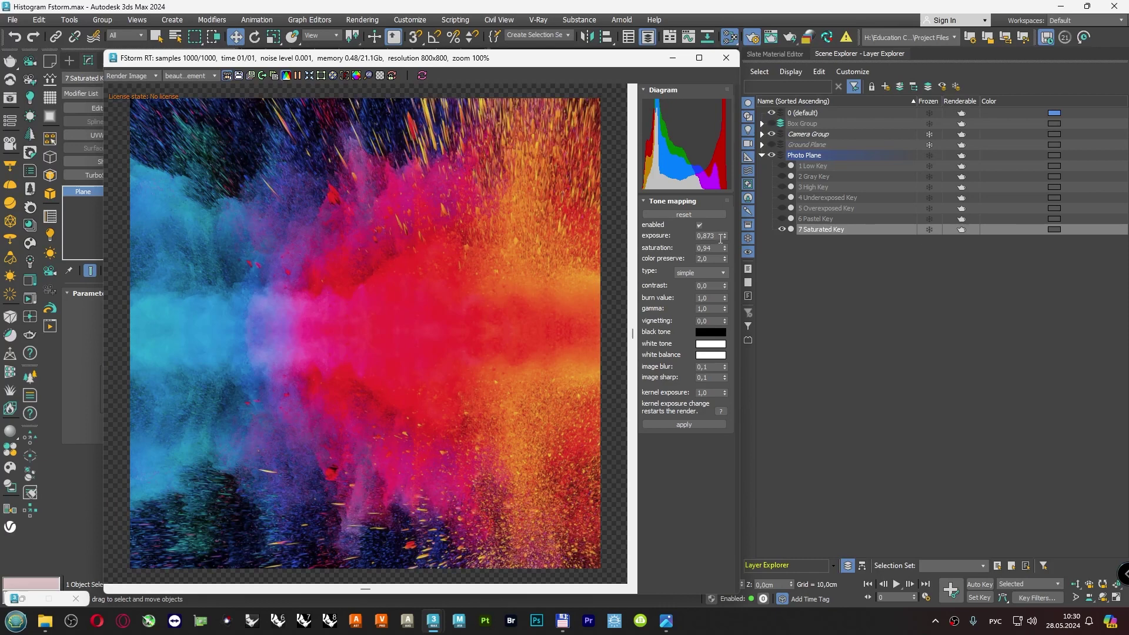
pyautogui.rightClick(724, 235)
pyautogui.moveTo(725, 247); pyautogui.dragTo(724, 228)
pyautogui.doubleClick(717, 248)
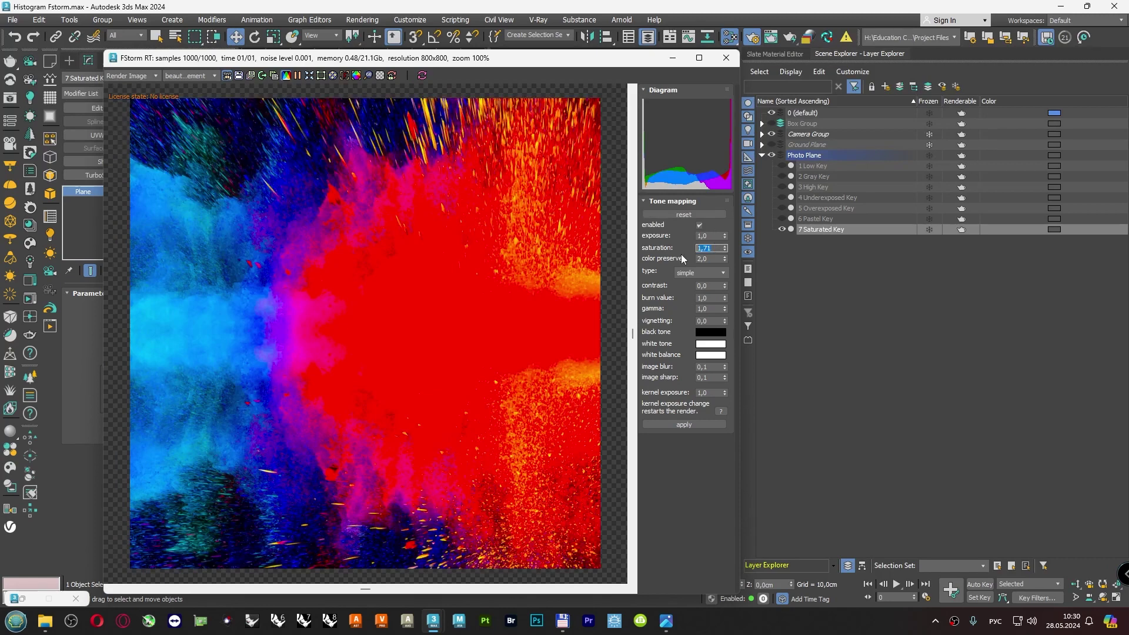
pyautogui.write('1,0')
pyautogui.press('Return')
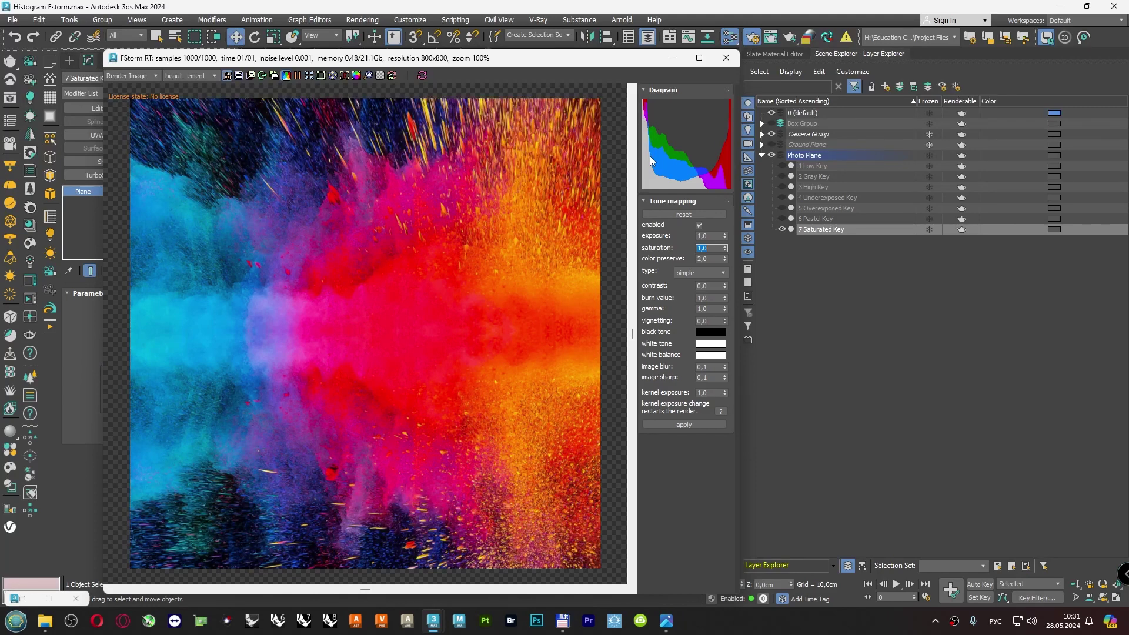
# Make 3 High Key the visible current layer, view it at zero saturation, then restore 1.
pyautogui.click(782, 228)
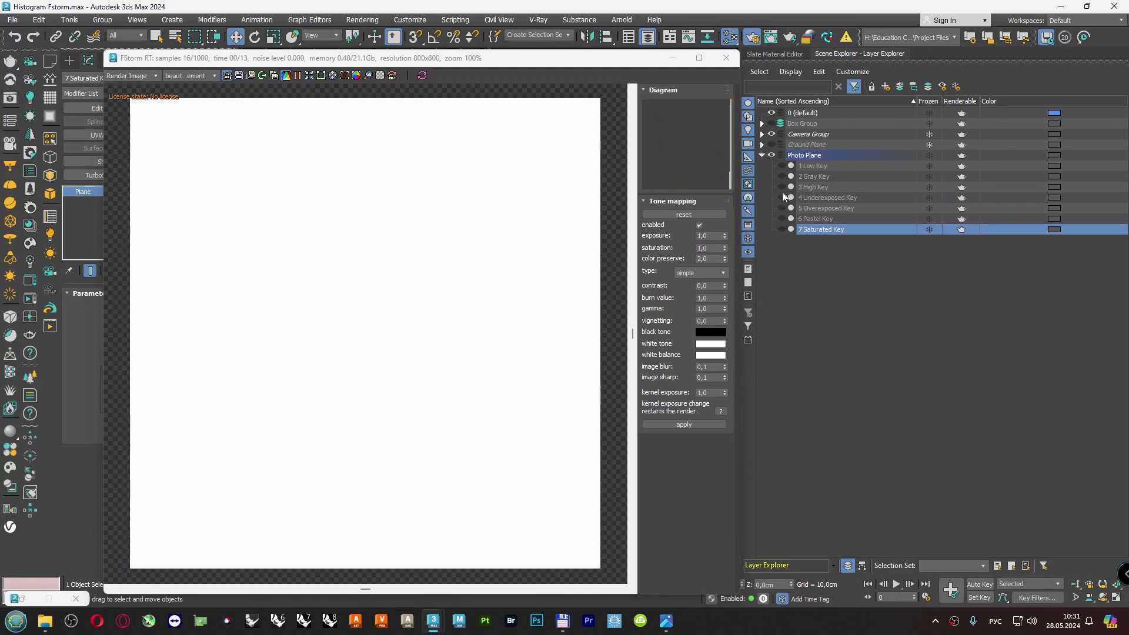
pyautogui.click(782, 187)
pyautogui.click(799, 187)
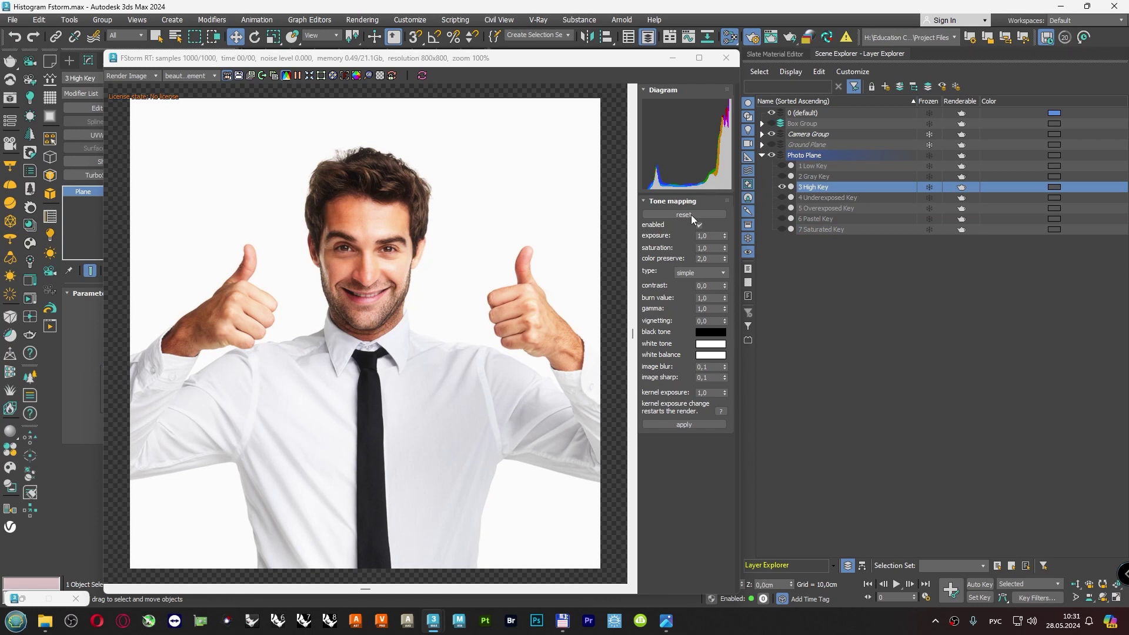
pyautogui.rightClick(725, 245)
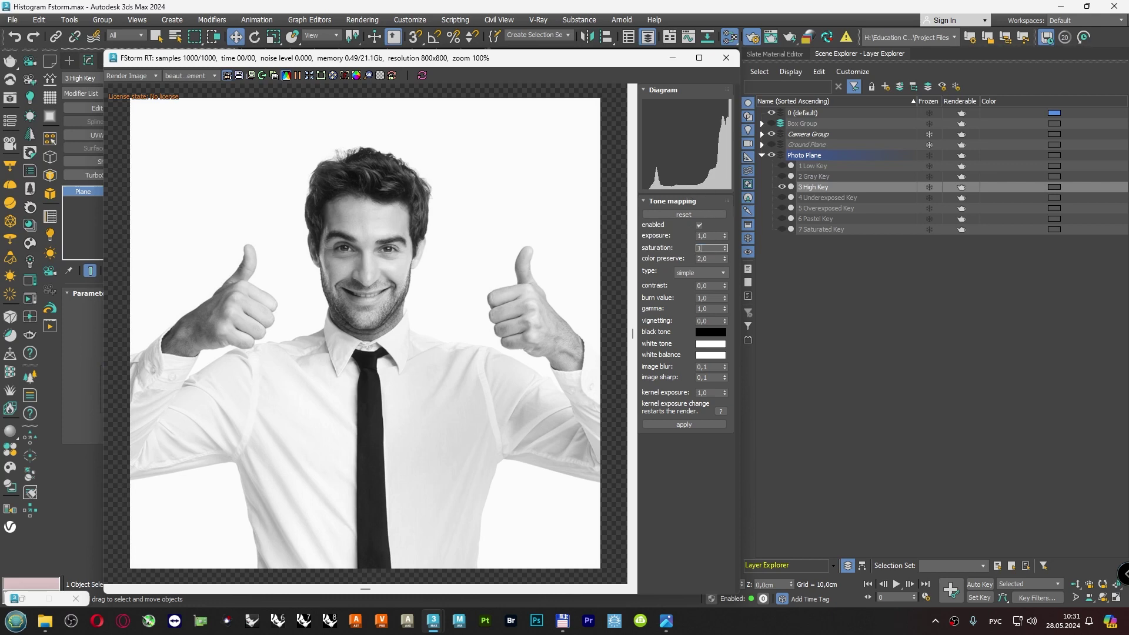
pyautogui.write('1')
pyautogui.press('Return')
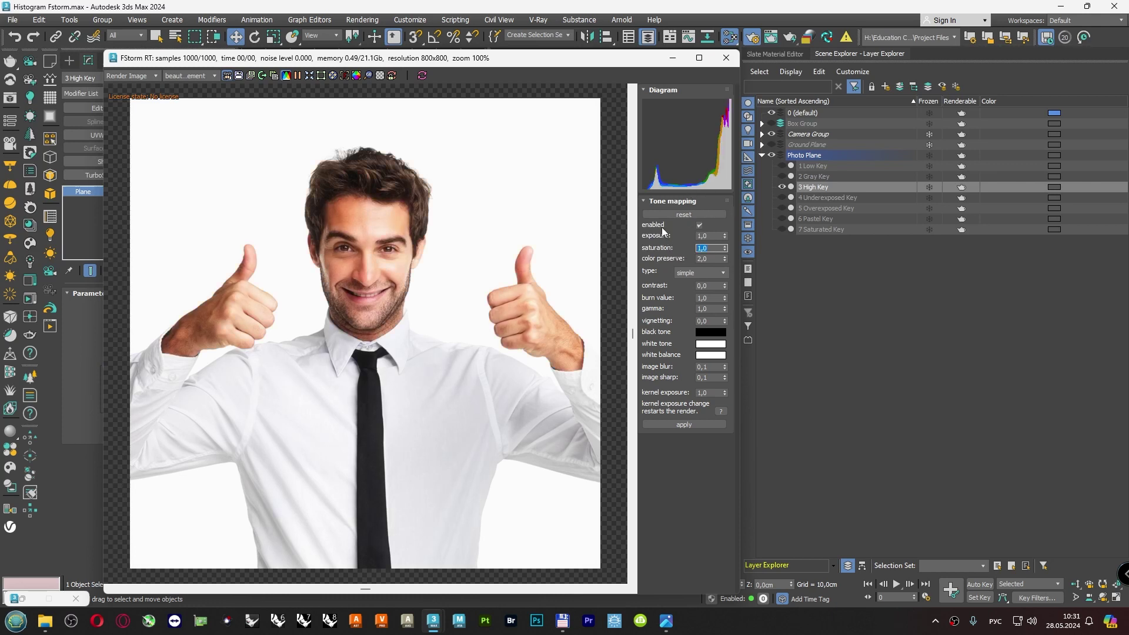
# Switch to 1 Low Key at zero saturation and try lifting the black tone, then dismiss it.
pyautogui.click(782, 166)
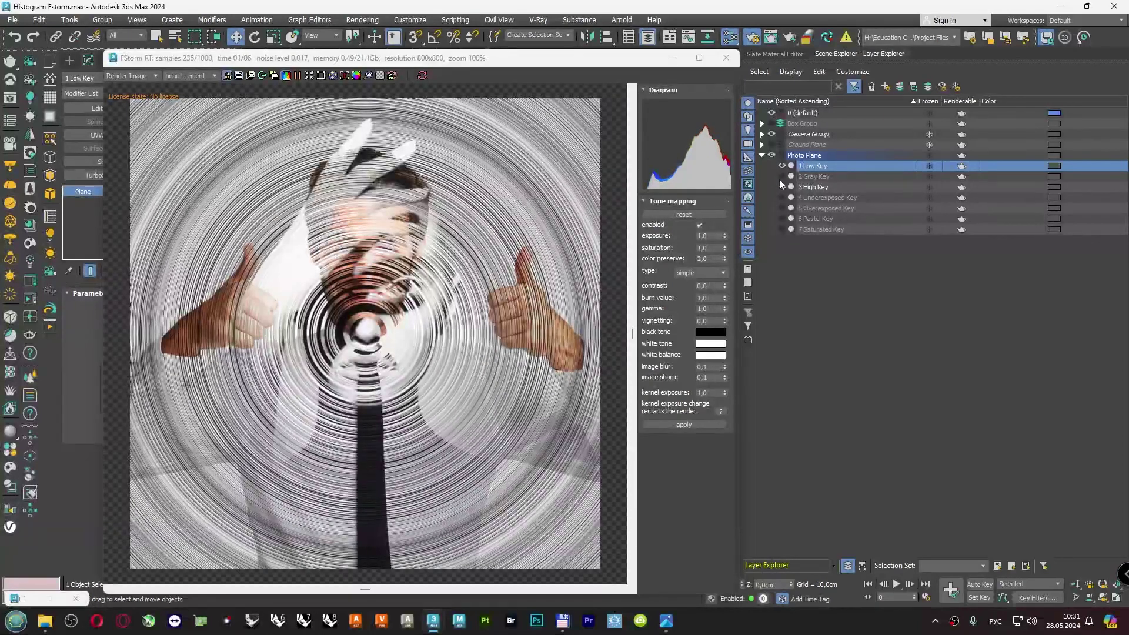
pyautogui.click(781, 186)
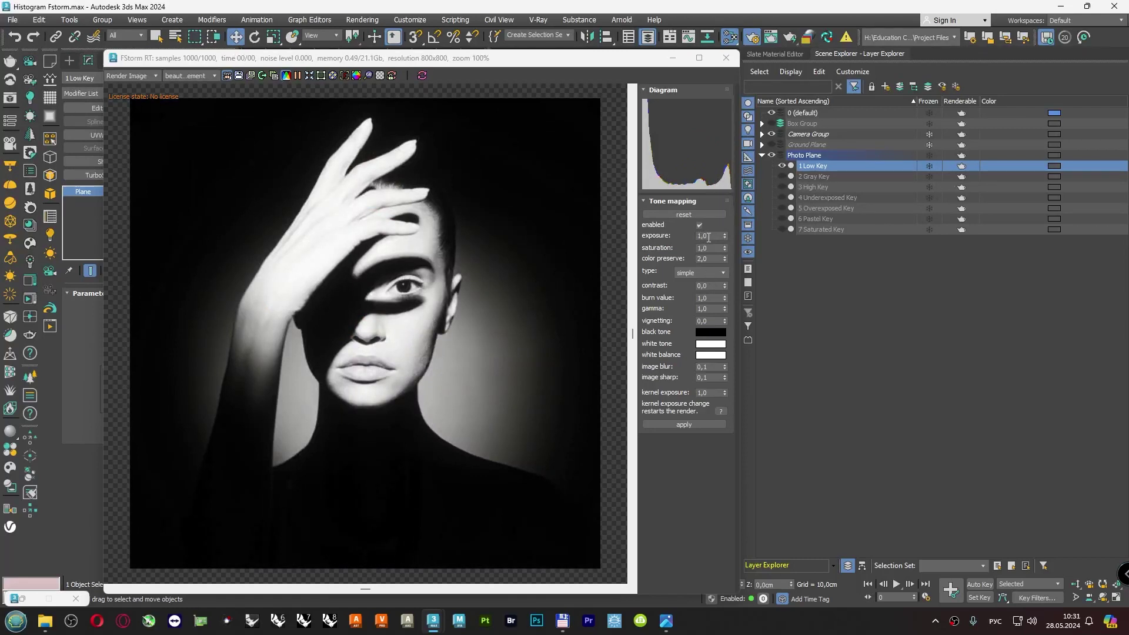
pyautogui.rightClick(722, 250)
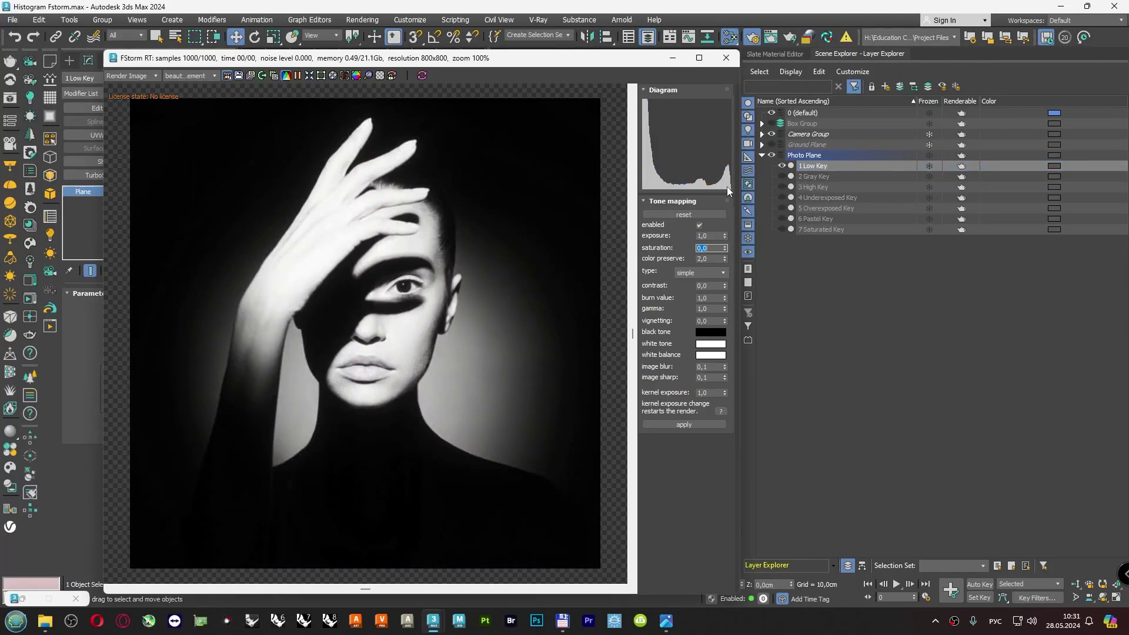
pyautogui.click(700, 333)
pyautogui.moveTo(551, 271); pyautogui.dragTo(556, 271)
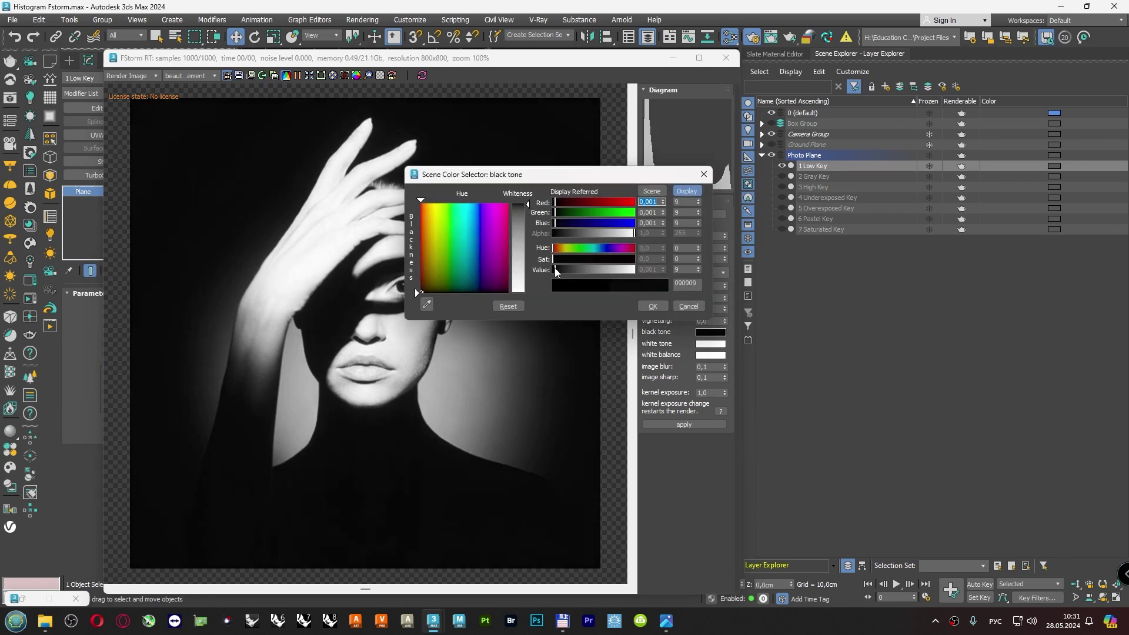
pyautogui.click(653, 307)
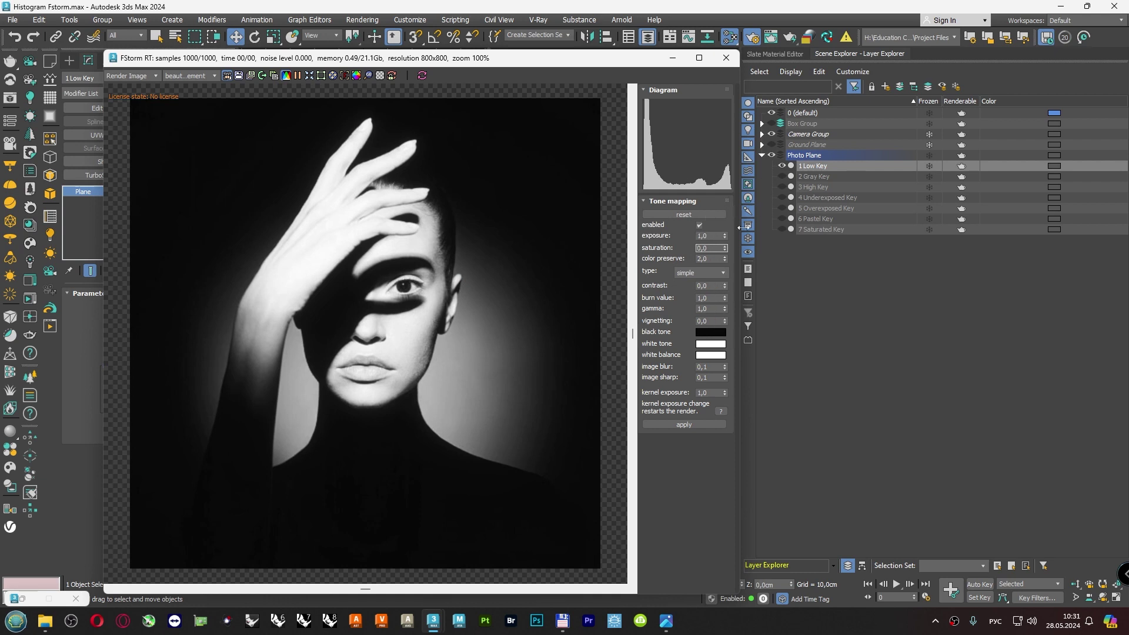
# Restore saturation to 1,0, leave the black tone unchanged, and hide 1 Low Key.
pyautogui.doubleClick(702, 247)
pyautogui.write('1,0')
pyautogui.press('Return')
pyautogui.click(709, 333)
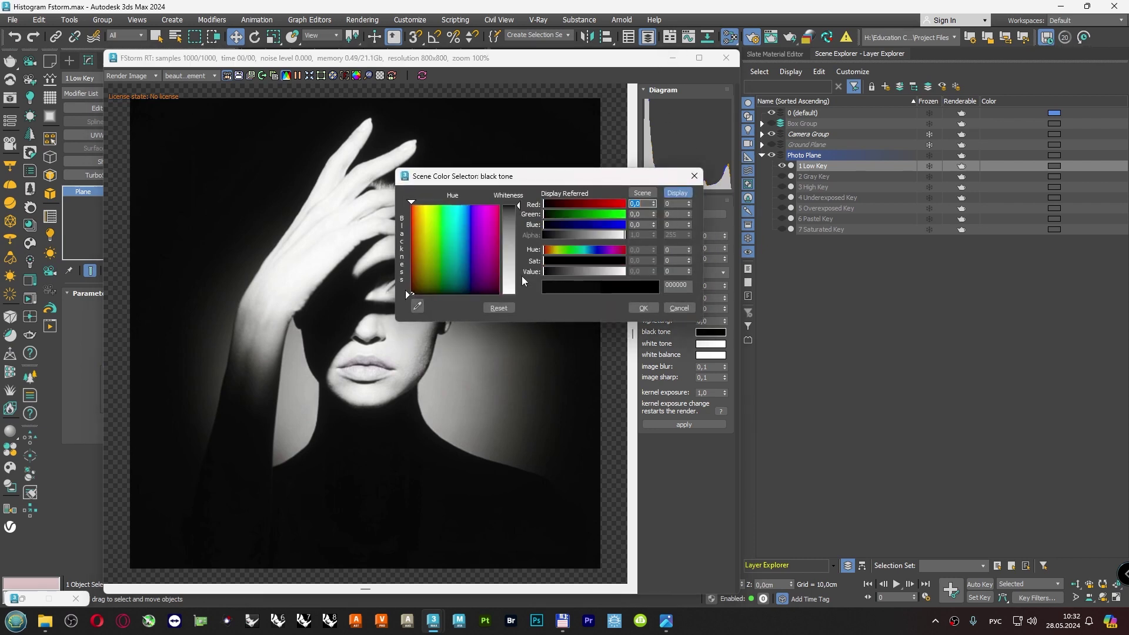
pyautogui.click(682, 308)
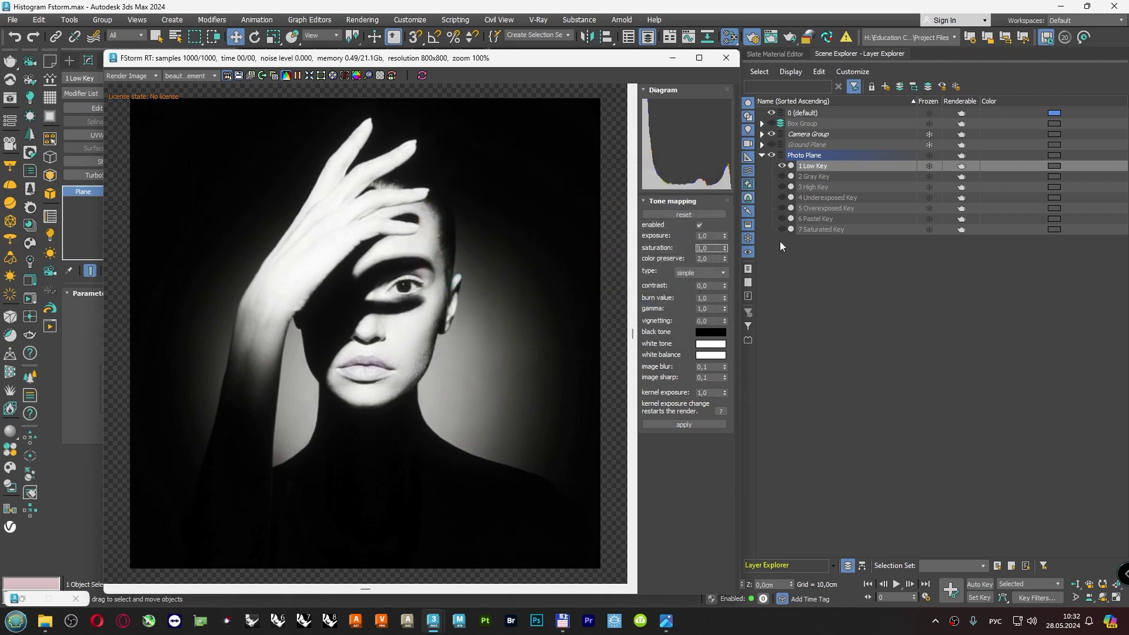
pyautogui.click(782, 166)
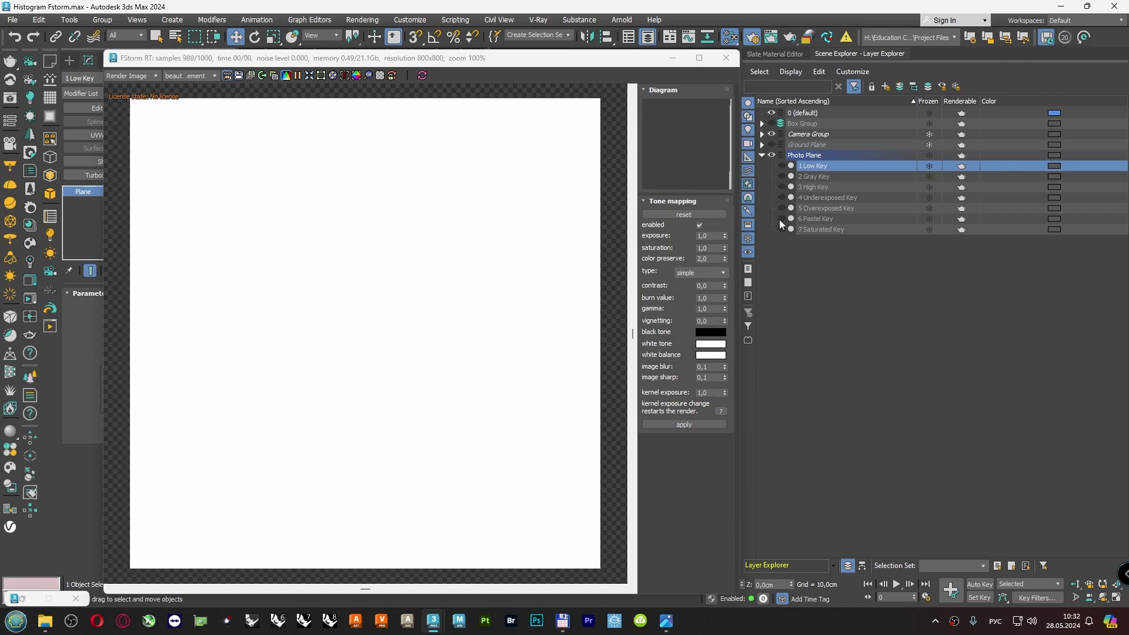
# Show 7 Saturated Key at zero saturation and raise exposure to about 1,33.
pyautogui.click(781, 228)
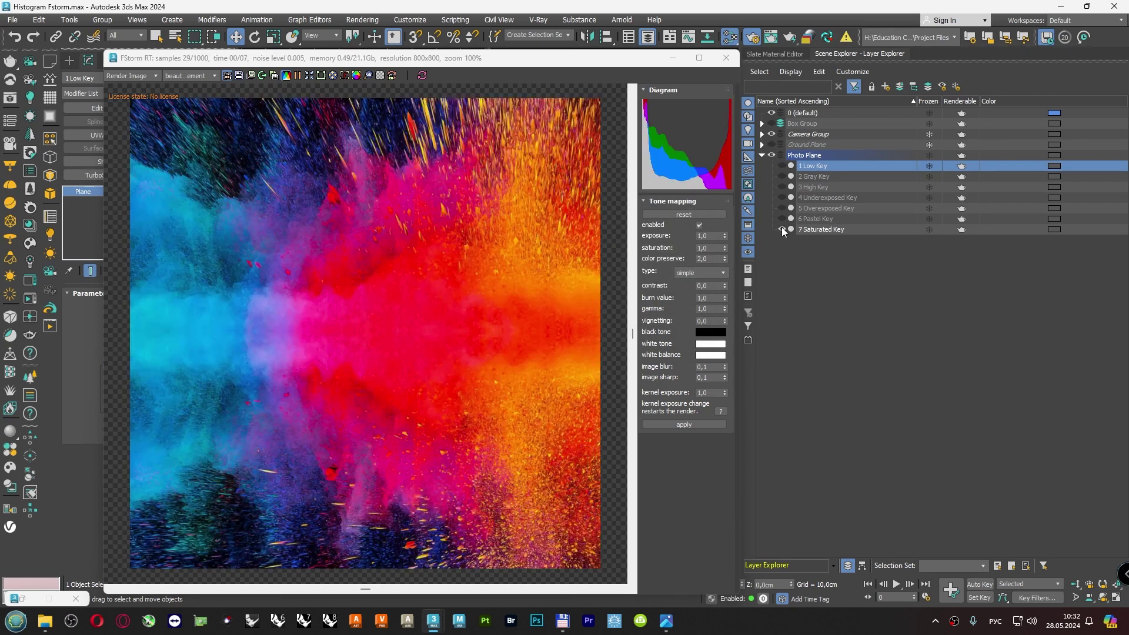
pyautogui.rightClick(725, 247)
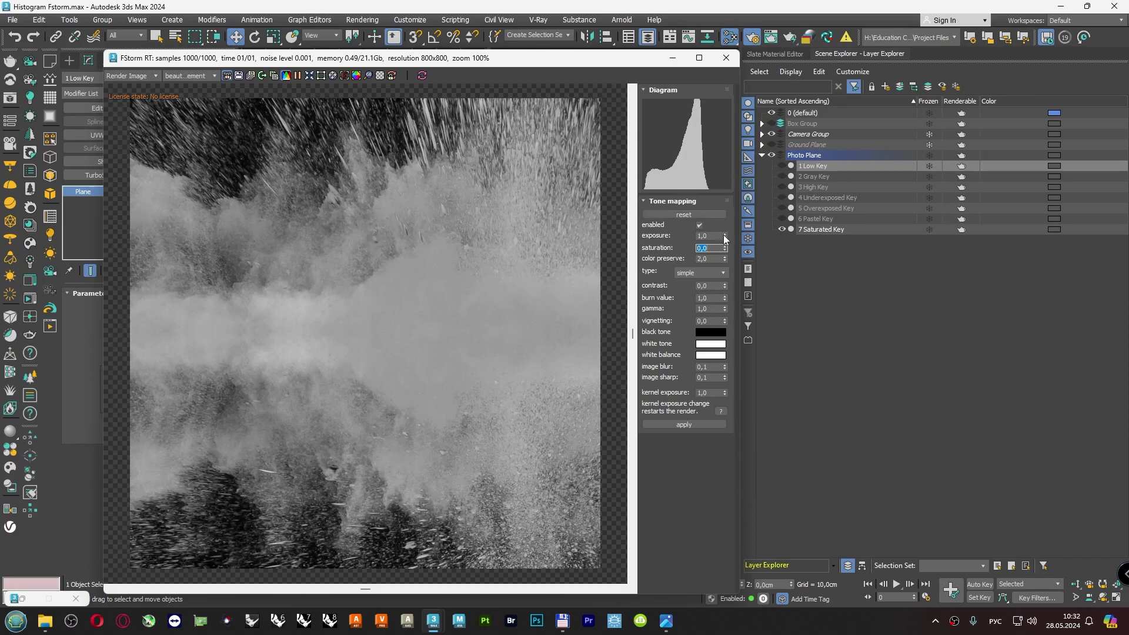
pyautogui.doubleClick(712, 298)
pyautogui.moveTo(725, 236); pyautogui.dragTo(720, 186)
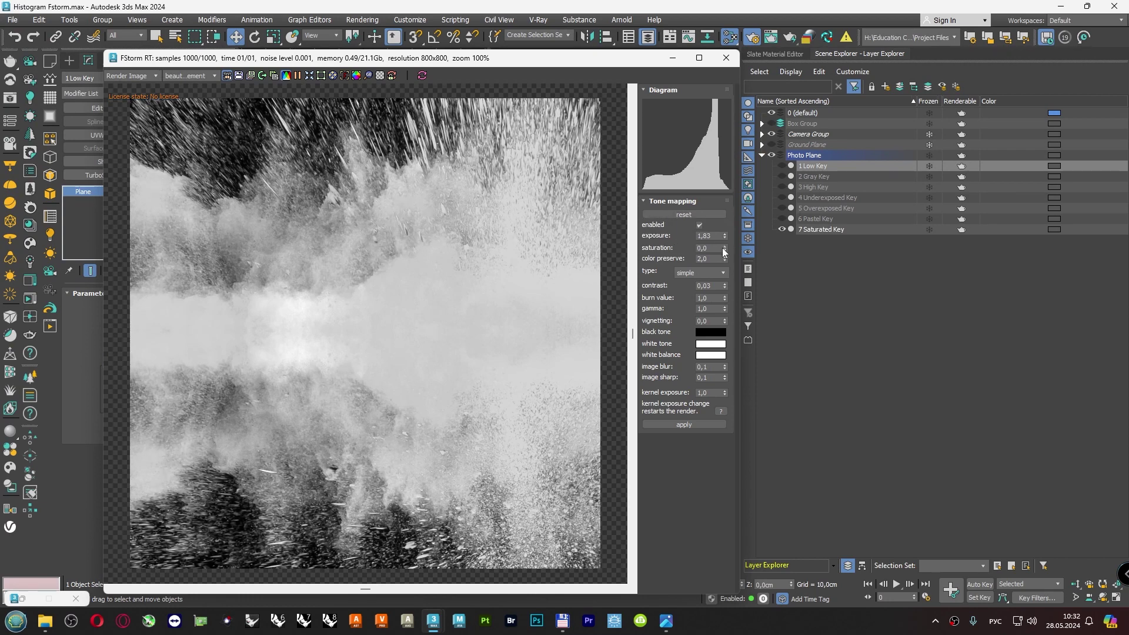
# Set saturation to 1.0 and color preserve to 10, then back to 1.0.
pyautogui.moveTo(721, 248); pyautogui.dragTo(685, 248)
pyautogui.write('1')
pyautogui.press('Return')
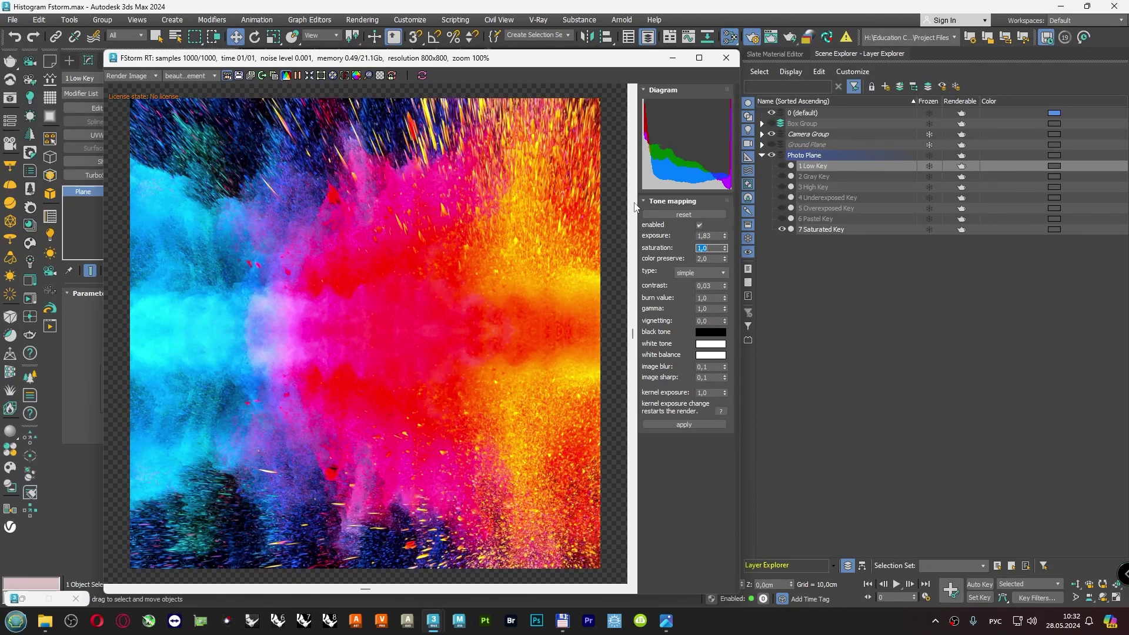
pyautogui.write('4')
pyautogui.click(725, 258)
pyautogui.write('10')
pyautogui.press('Return')
pyautogui.write('1')
pyautogui.press('Return')
# Set exposure back to 1.0.
pyautogui.click(711, 235)
pyautogui.write('1')
pyautogui.press('Return')
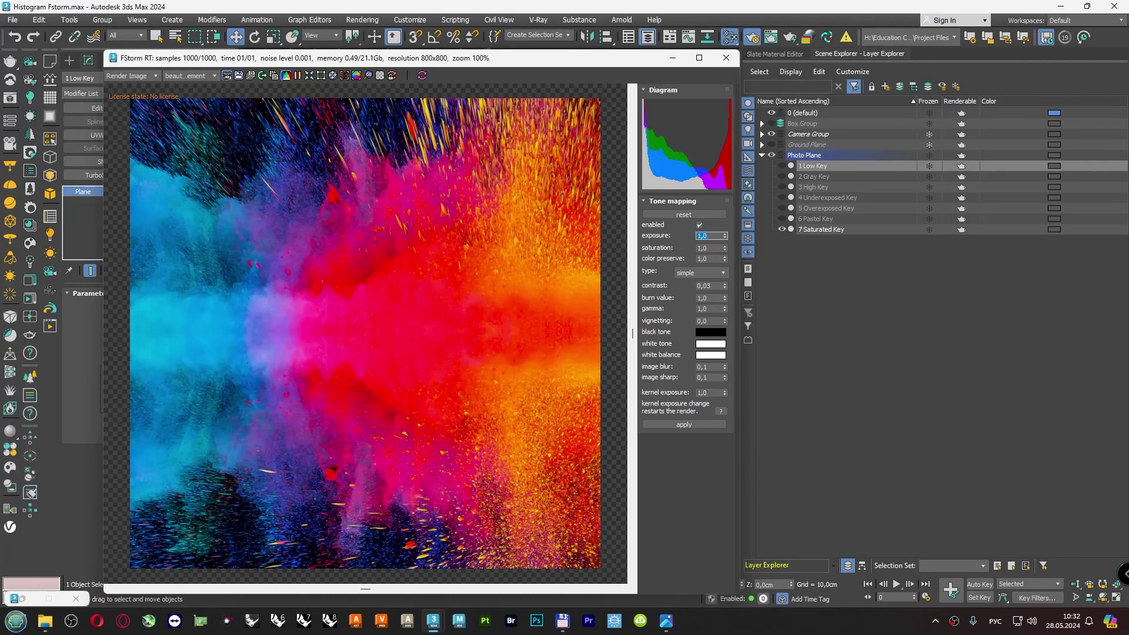
pyautogui.press('Tab')
pyautogui.scroll(5, 430, 307)
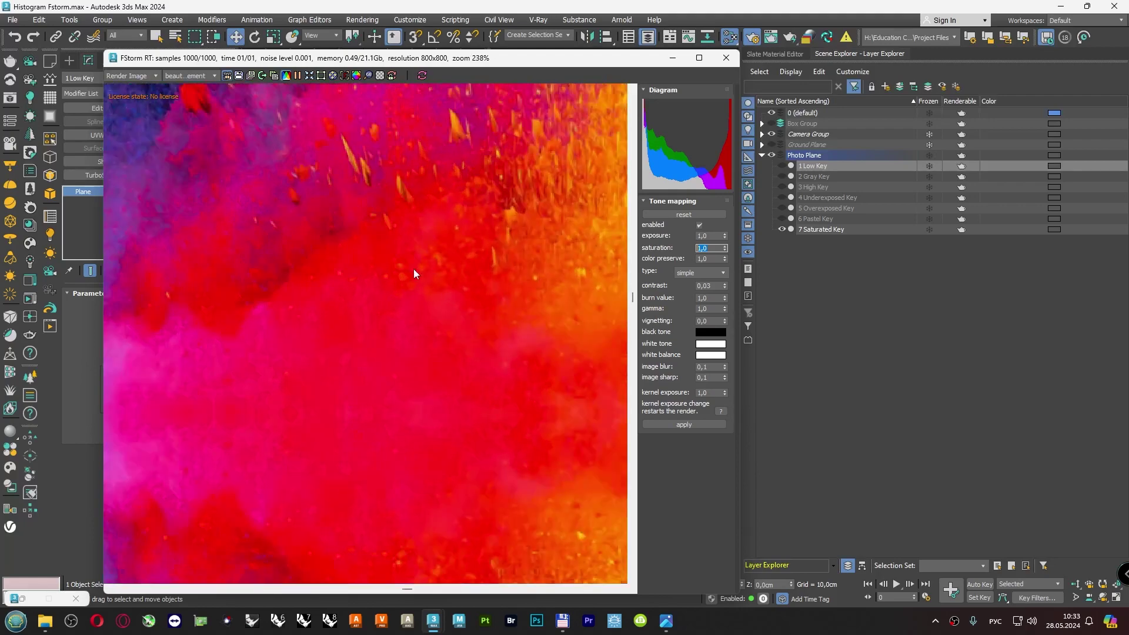
pyautogui.scroll(-5, 414, 273)
pyautogui.scroll(1, 410, 281)
pyautogui.scroll(-1, 410, 281)
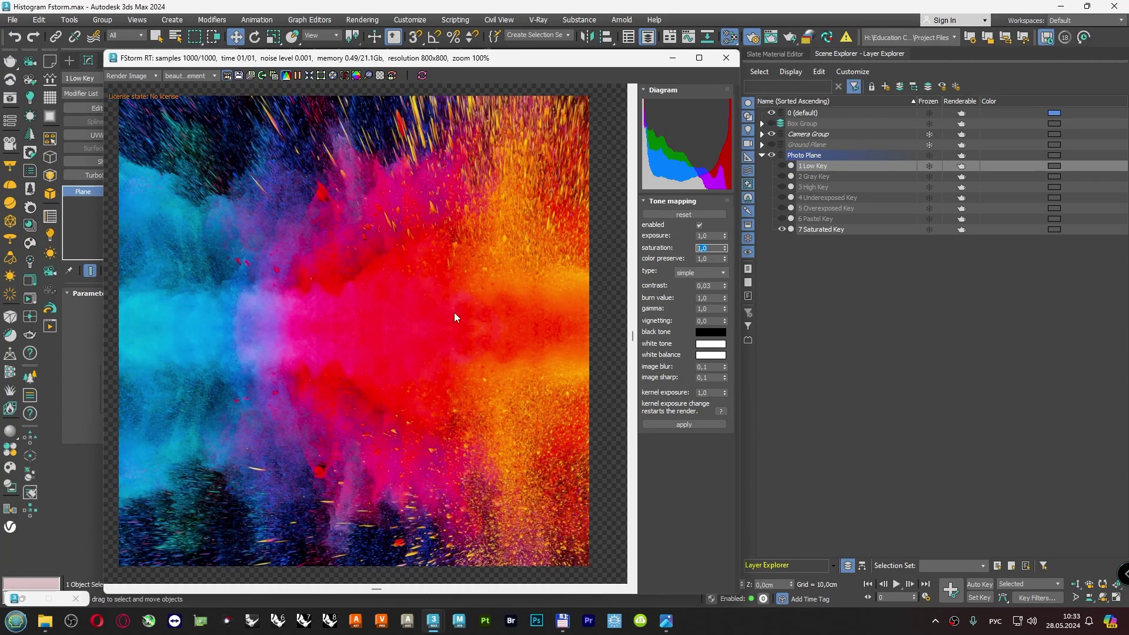
# Preview 6 Pastel and 5 Overexposed, test contrast 1.0 then 0.0, then show 4 Underexposed Key.
pyautogui.click(782, 229)
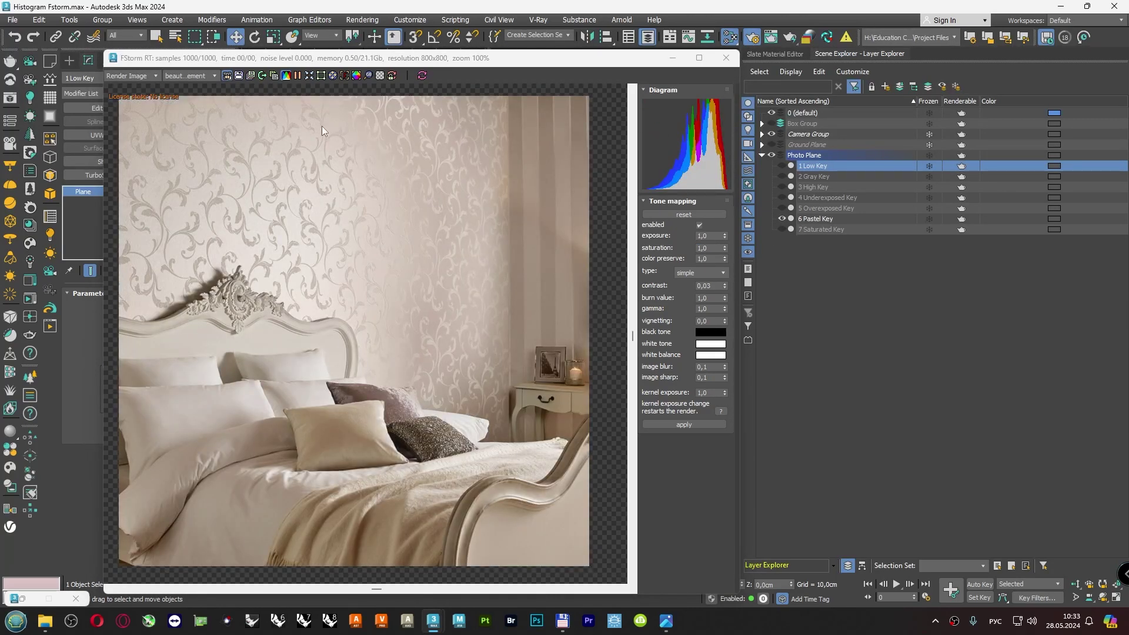
pyautogui.click(782, 218)
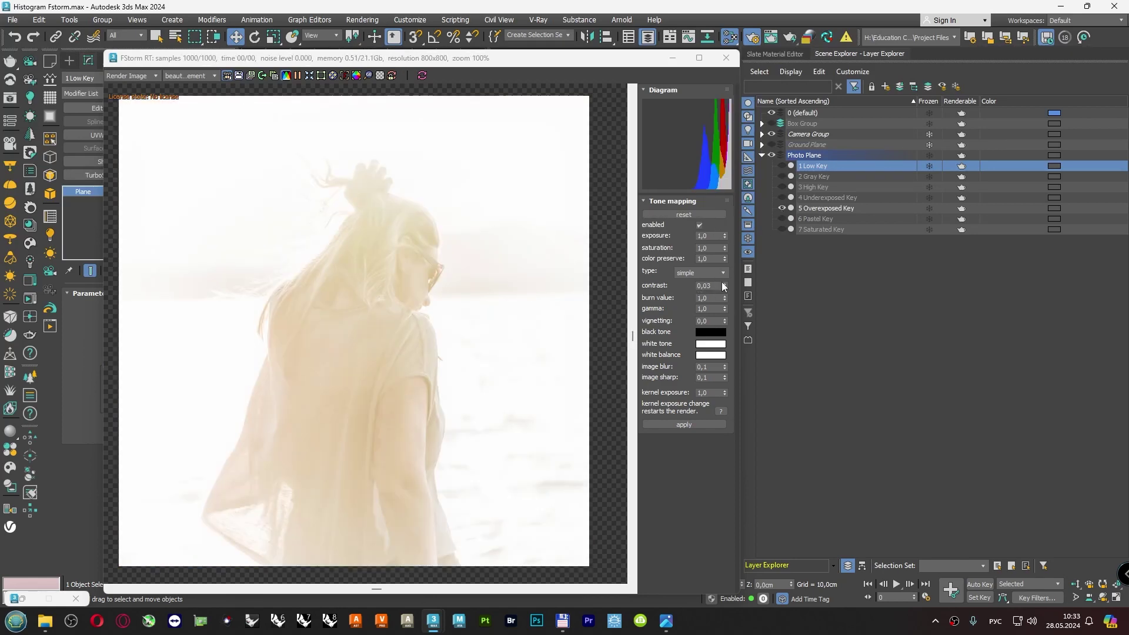
pyautogui.moveTo(724, 285); pyautogui.dragTo(729, 208)
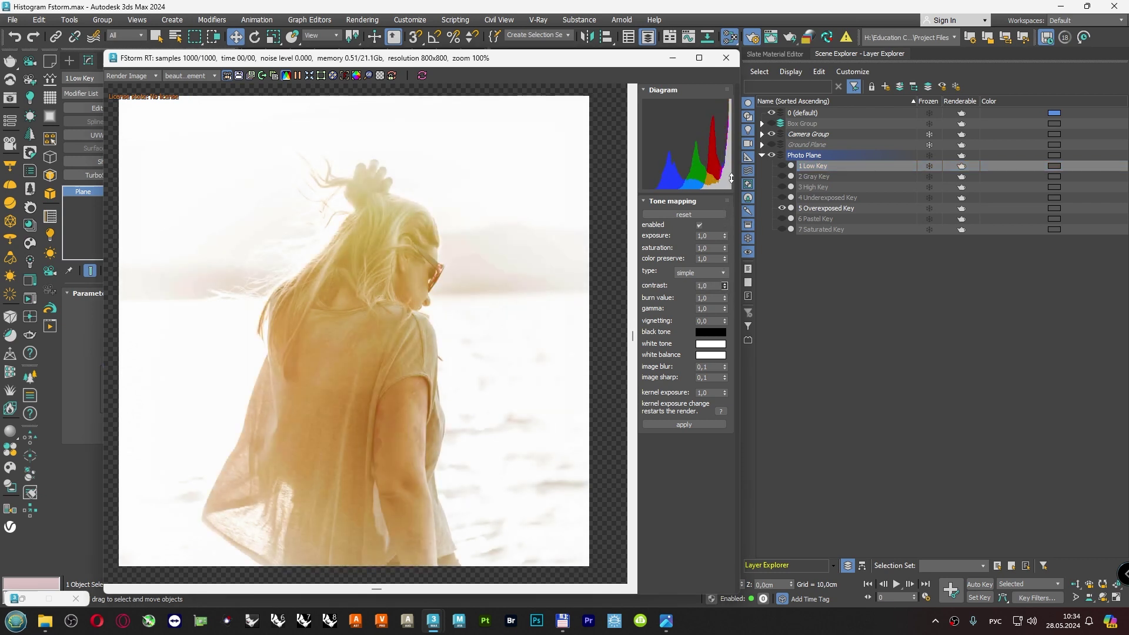
pyautogui.moveTo(731, 178); pyautogui.dragTo(725, 287)
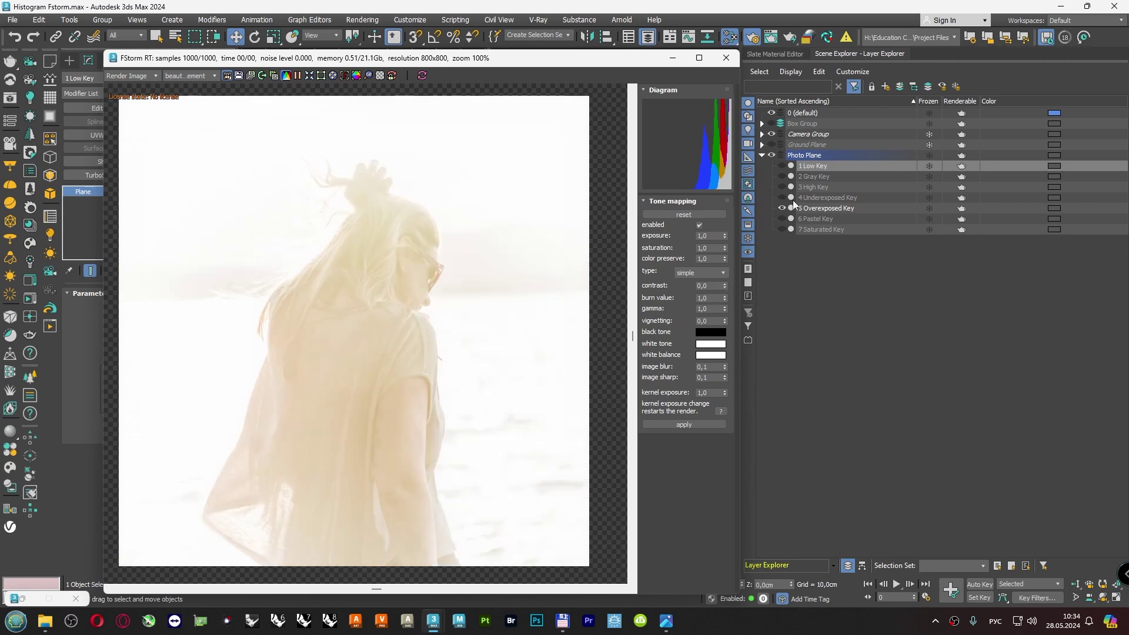
pyautogui.click(807, 197)
pyautogui.click(782, 197)
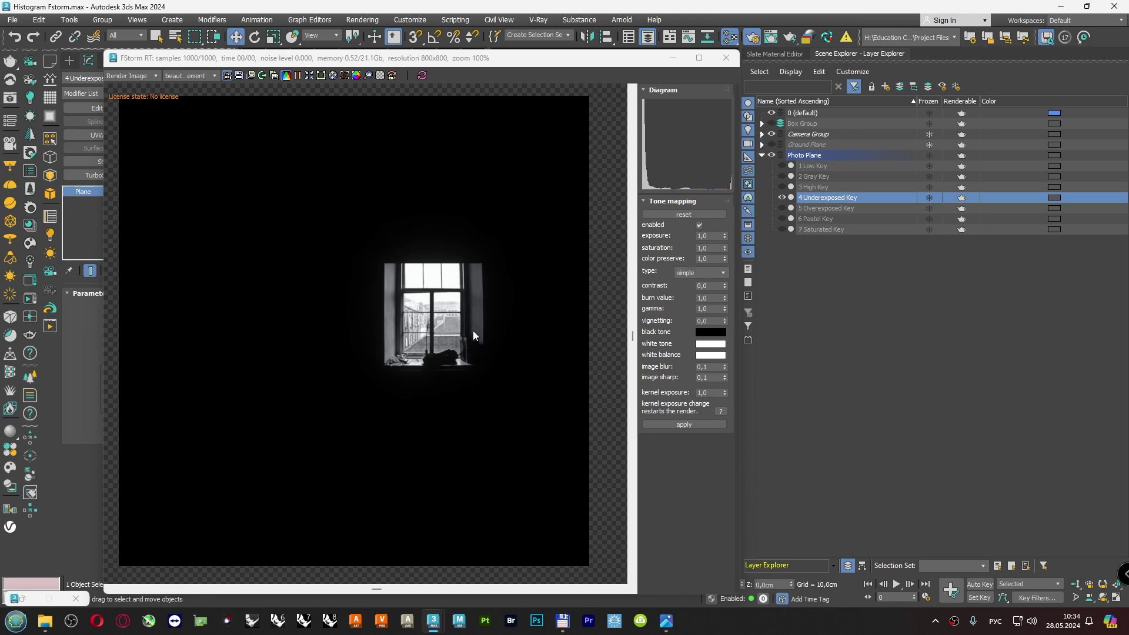
# Make 3 High Key visible and current, test saturation from 0.83 to 1.38, then set 1.0.
pyautogui.click(781, 187)
pyautogui.click(801, 187)
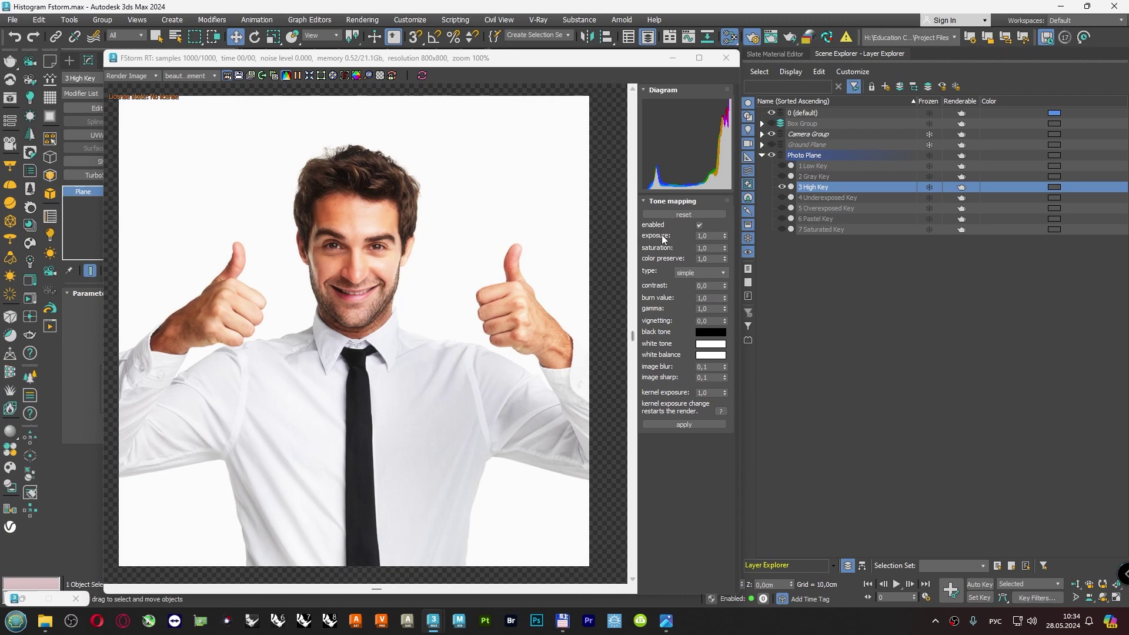
pyautogui.moveTo(724, 248); pyautogui.dragTo(726, 256)
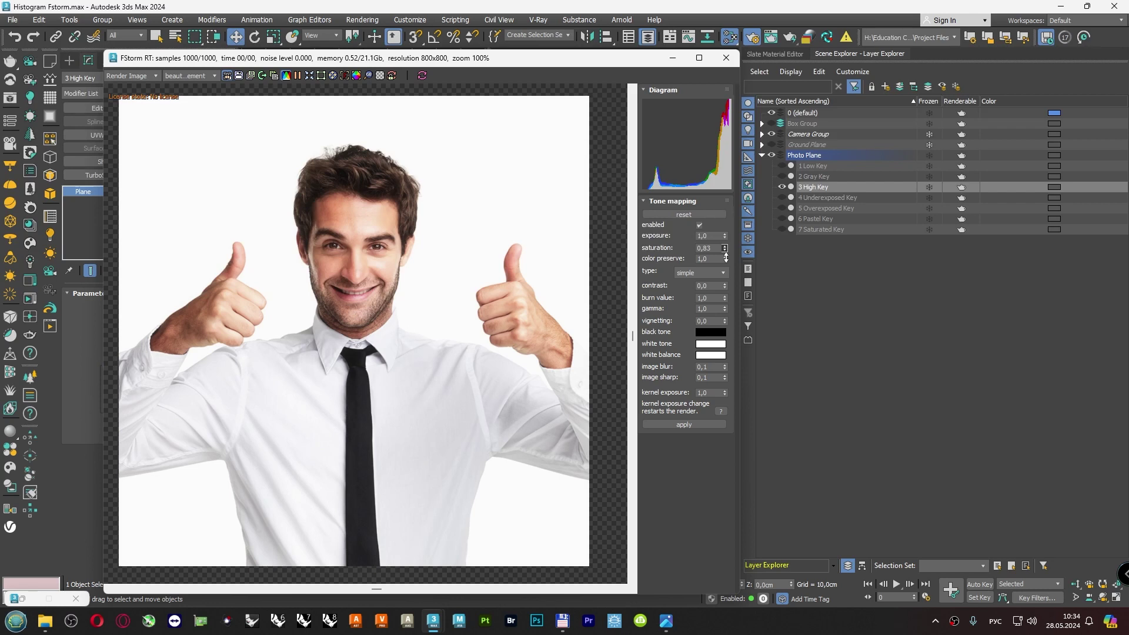
pyautogui.moveTo(725, 256); pyautogui.dragTo(725, 245)
pyautogui.write('0,9')
pyautogui.moveTo(725, 249); pyautogui.dragTo(732, 222)
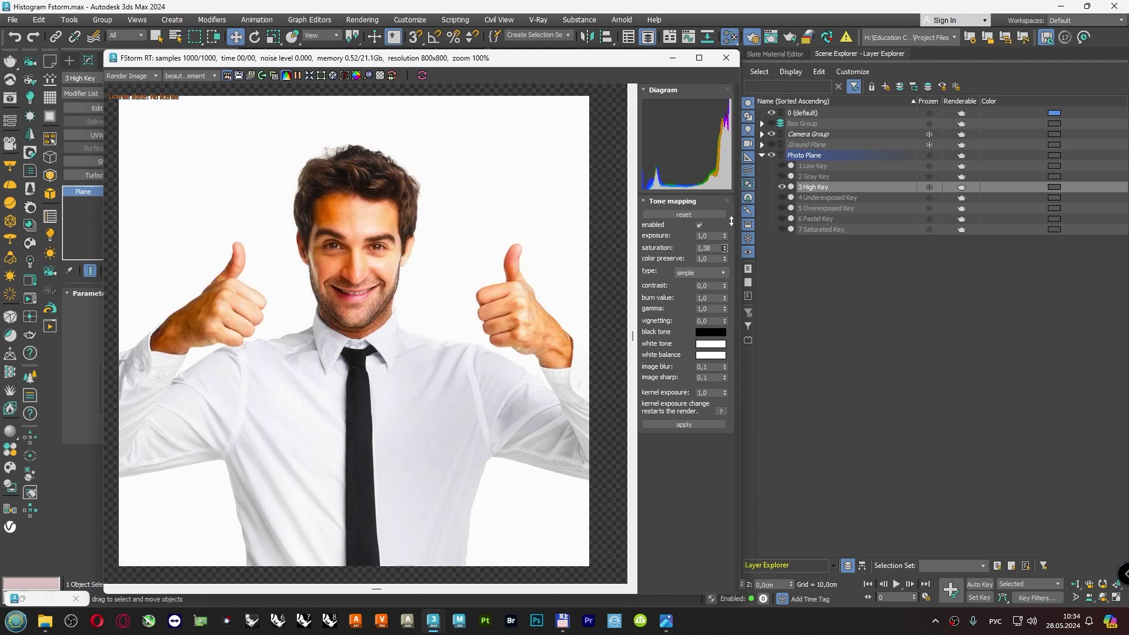
pyautogui.click(711, 249)
pyautogui.write('1')
pyautogui.press('Return')
# Show the 2 Gray Key street photo and try contrast at 0.5, then 0.
pyautogui.click(780, 176)
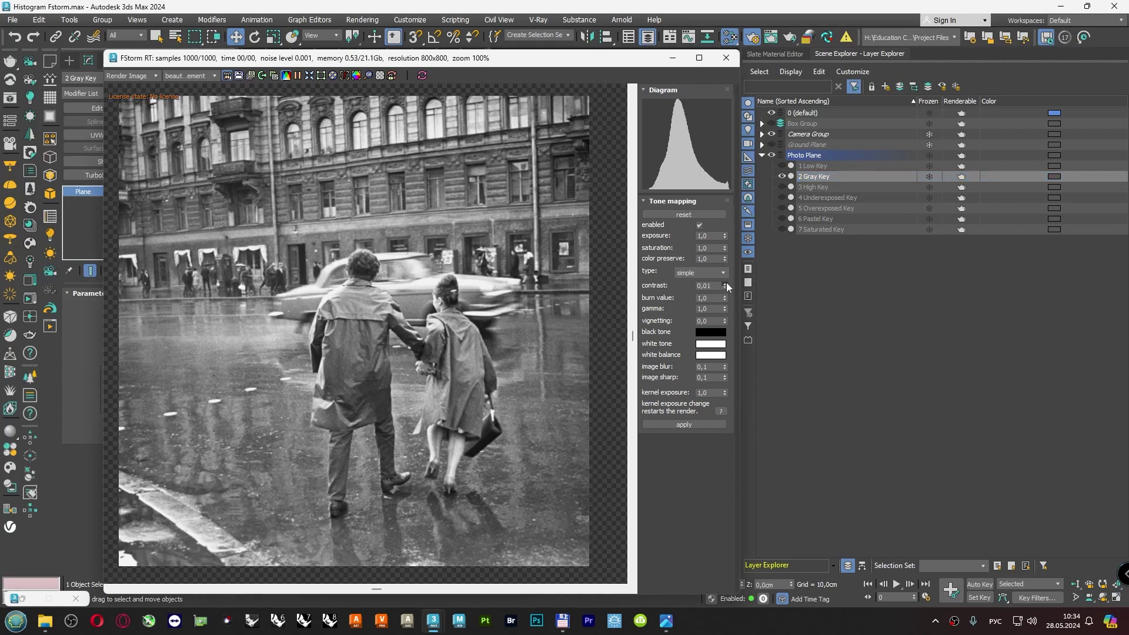
pyautogui.moveTo(725, 286)
pyautogui.mouseDown()
pyautogui.moveTo(725, 247)
pyautogui.moveTo(720, 284)
pyautogui.mouseUp()
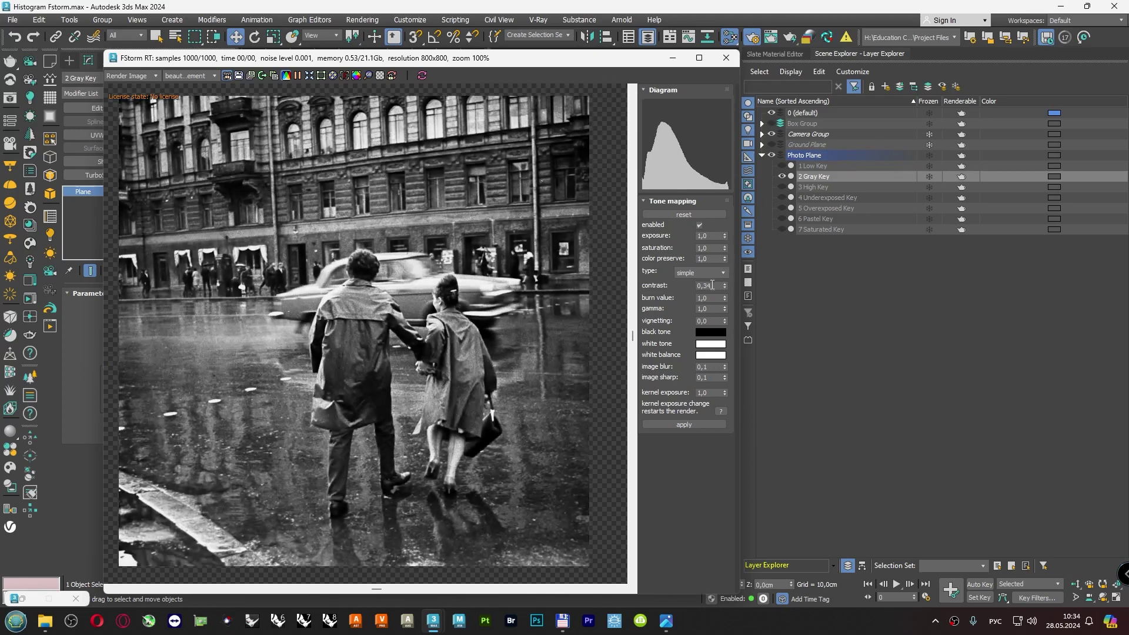
pyautogui.doubleClick(712, 286)
pyautogui.write('0')
pyautogui.press('Return')
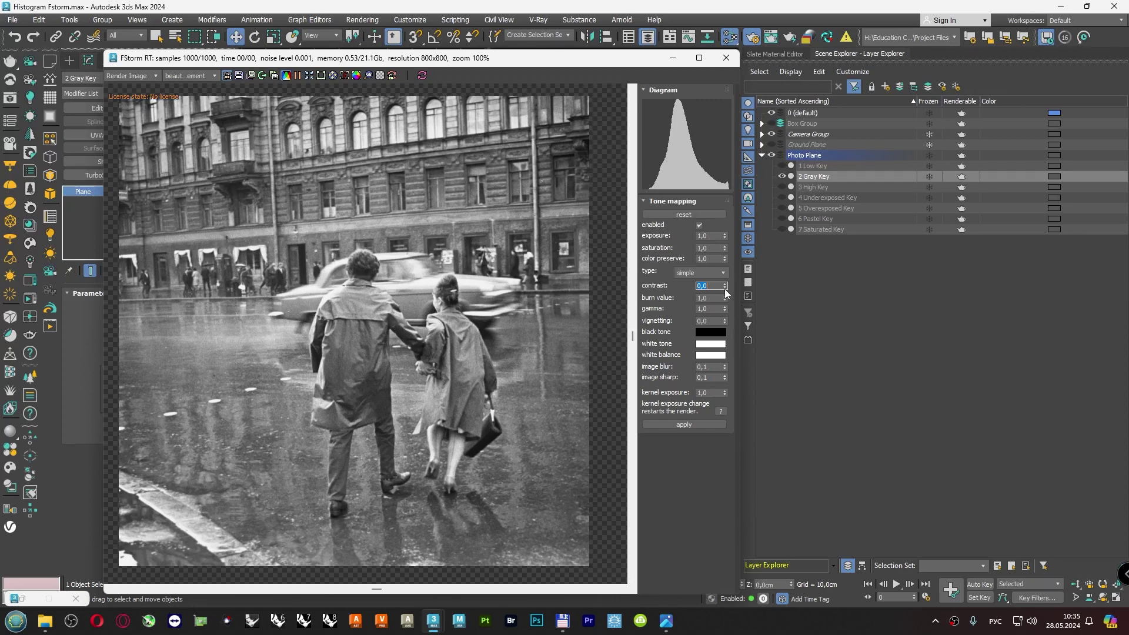
# Sweep contrast between 0.92 and 0.66, then settle it at 0,6.
pyautogui.moveTo(727, 287)
pyautogui.mouseDown()
pyautogui.moveTo(723, 232)
pyautogui.moveTo(723, 246)
pyautogui.mouseUp()
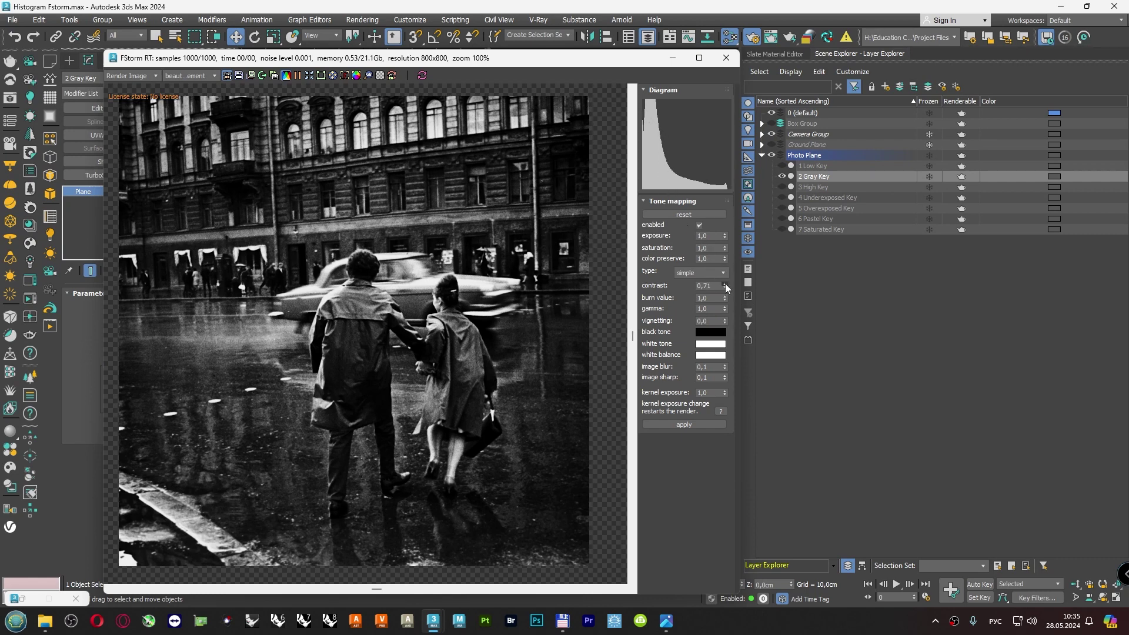
pyautogui.moveTo(725, 283)
pyautogui.mouseDown()
pyautogui.moveTo(728, 302)
pyautogui.moveTo(728, 288)
pyautogui.mouseUp()
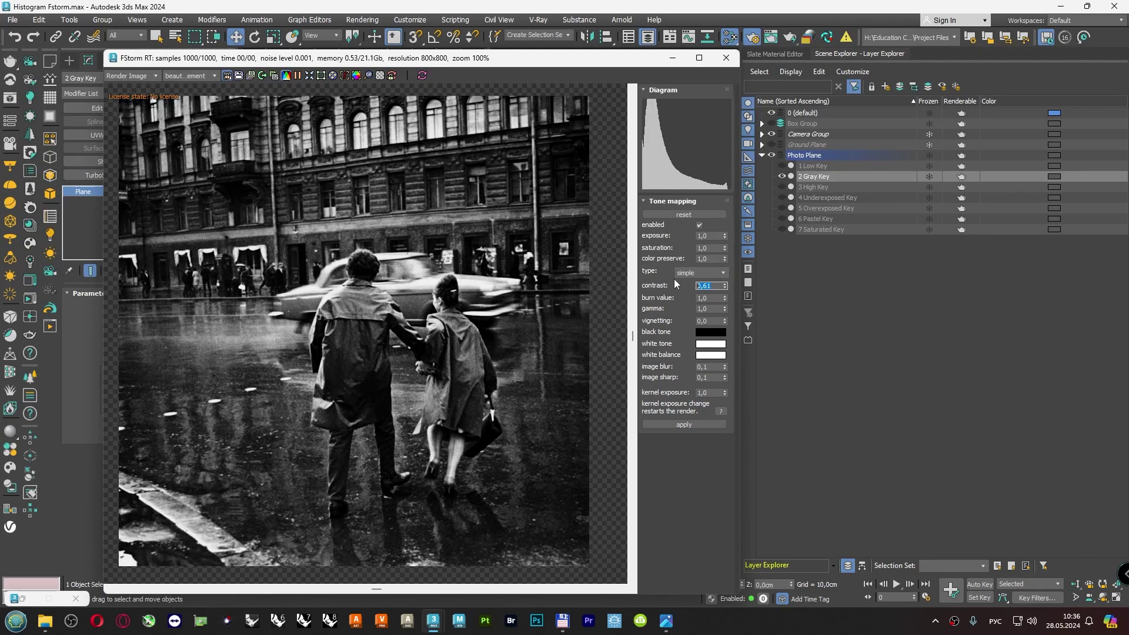
pyautogui.write('0,5')
pyautogui.press('Return')
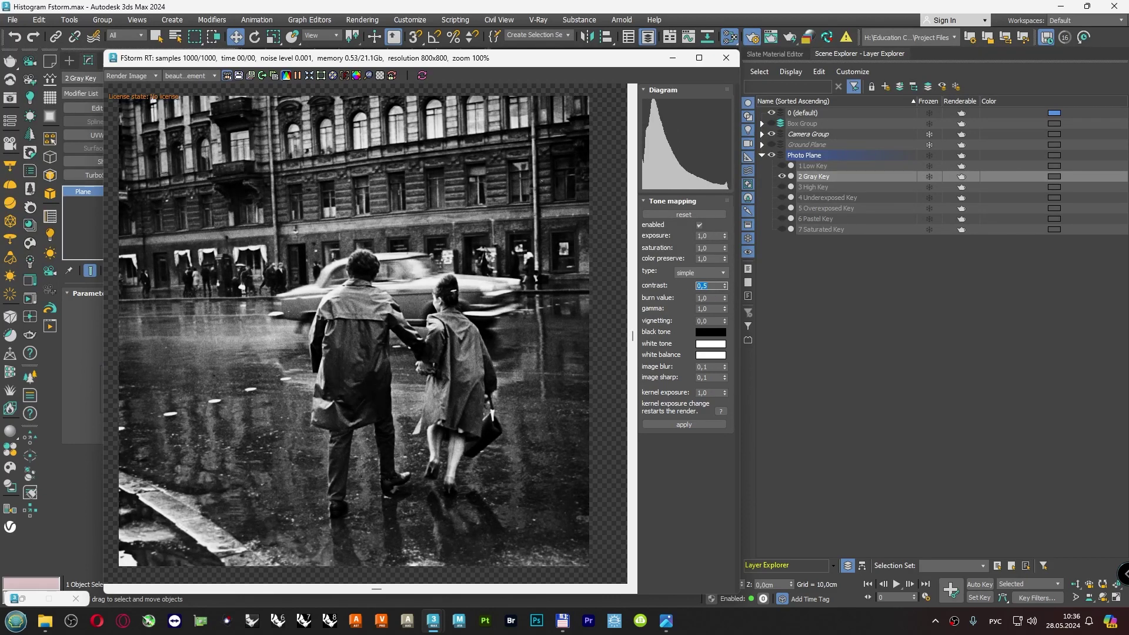
pyautogui.write(',6')
pyautogui.press('Return')
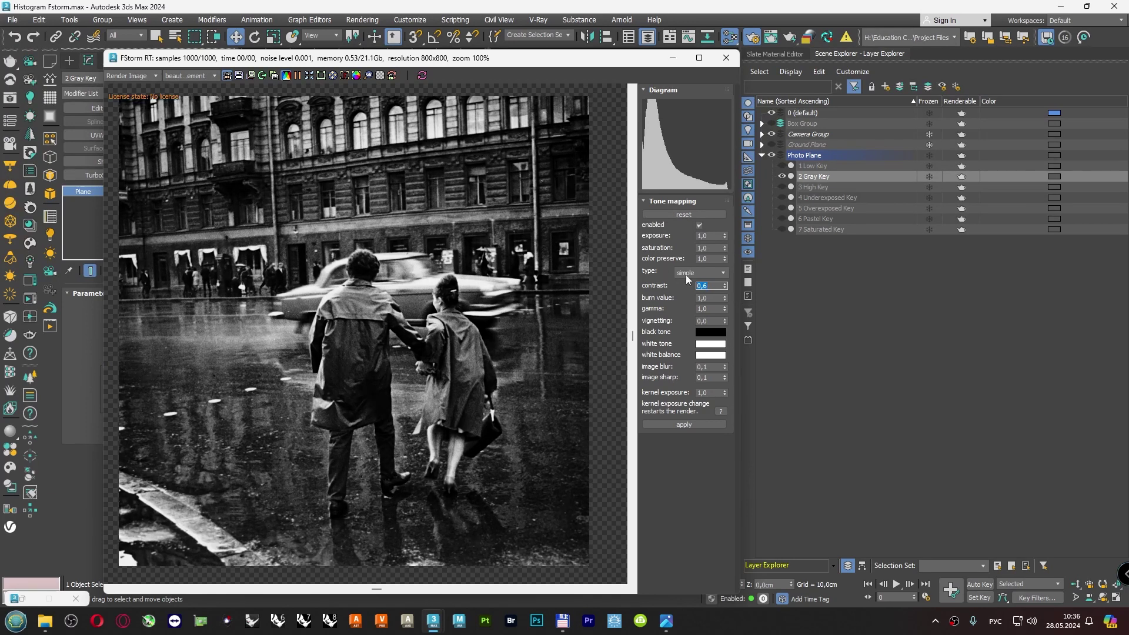
pyautogui.click(715, 335)
# Lift the black tone to dark grey 2C2C2C (value 44) and apply it.
pyautogui.moveTo(613, 177); pyautogui.dragTo(873, 249)
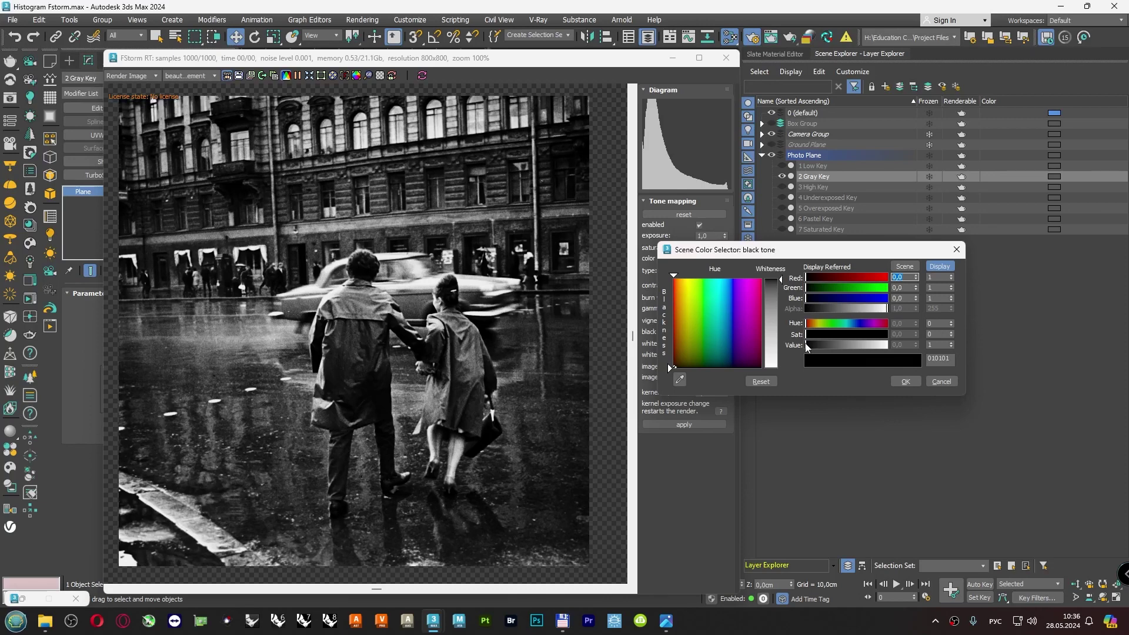
pyautogui.moveTo(806, 347); pyautogui.dragTo(821, 349)
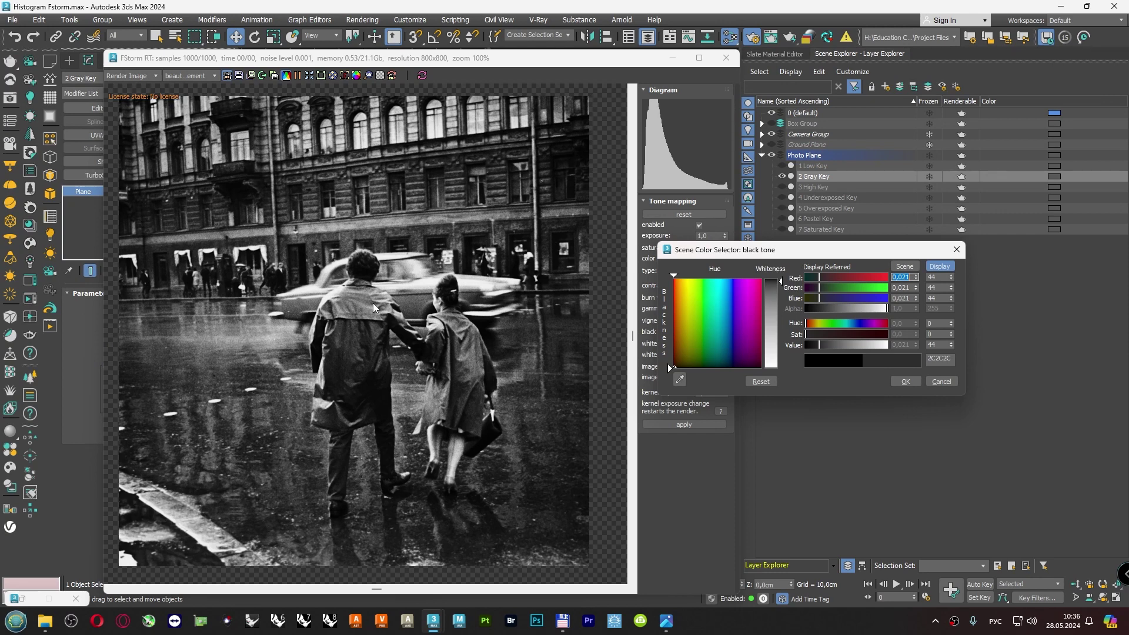
pyautogui.click(910, 381)
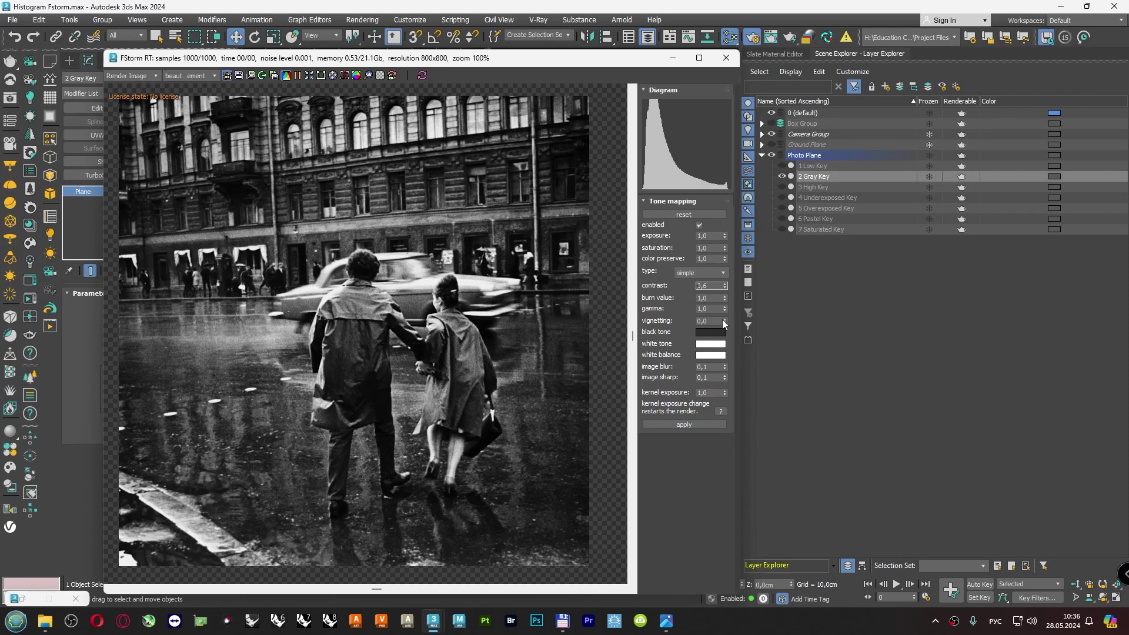
# Add vignetting of about 6.0 and set exposure to 1.09.
pyautogui.moveTo(724, 319); pyautogui.dragTo(736, 87)
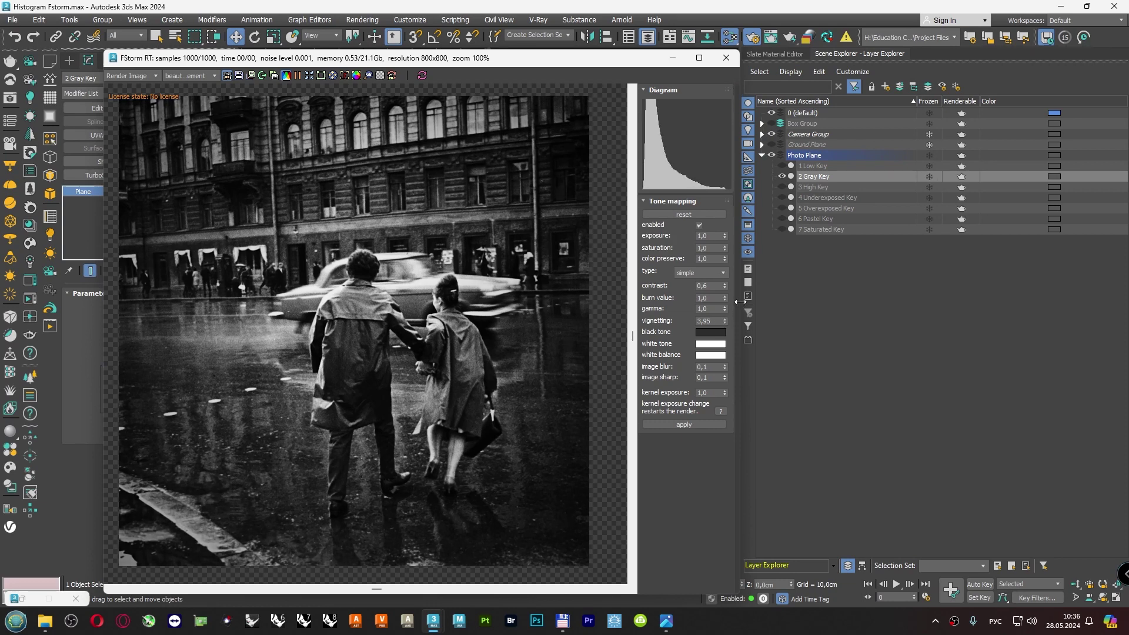
pyautogui.moveTo(725, 320); pyautogui.dragTo(732, 288)
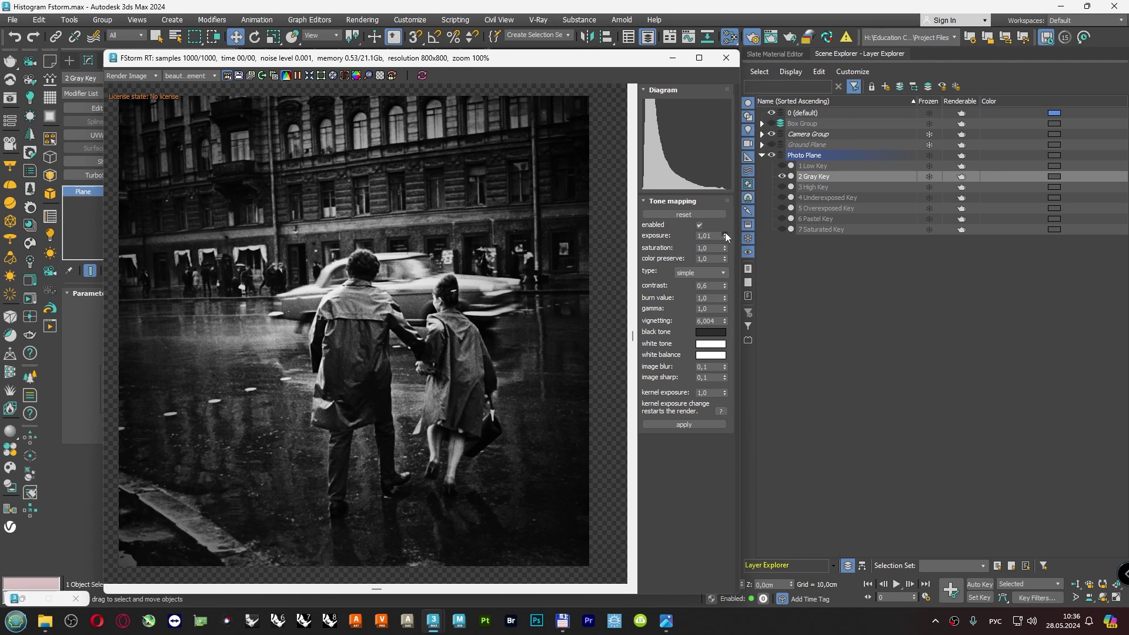
pyautogui.moveTo(726, 234); pyautogui.dragTo(725, 226)
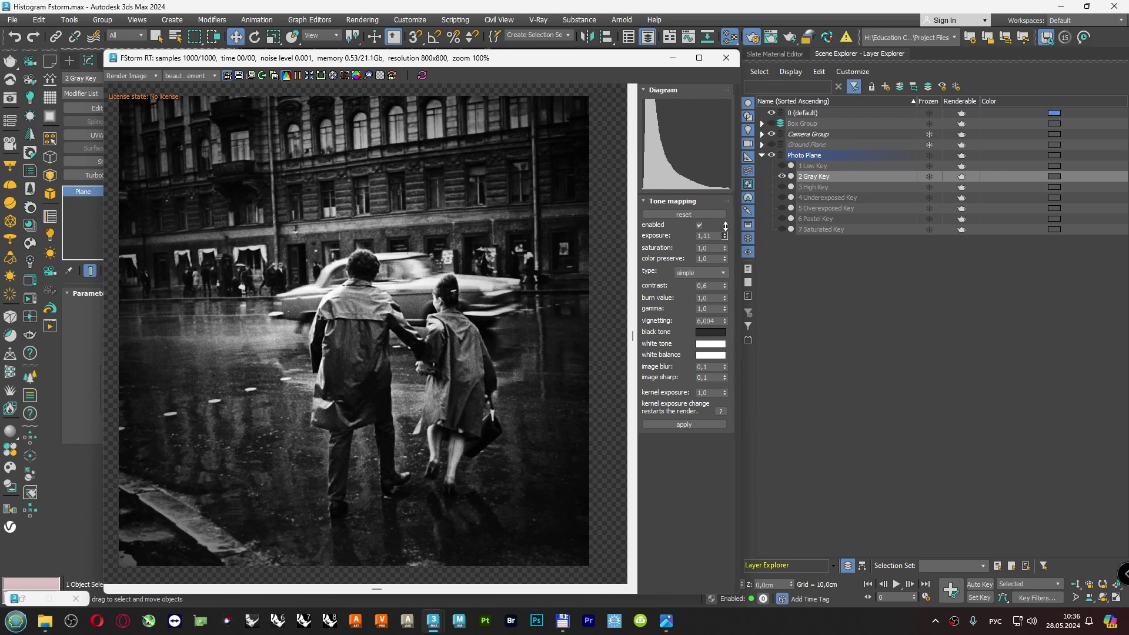
pyautogui.moveTo(726, 227); pyautogui.dragTo(725, 227)
# Close the FStorm frame buffer, deselect the photo plane, and collapse the Photo Plane layer.
pyautogui.click(726, 57)
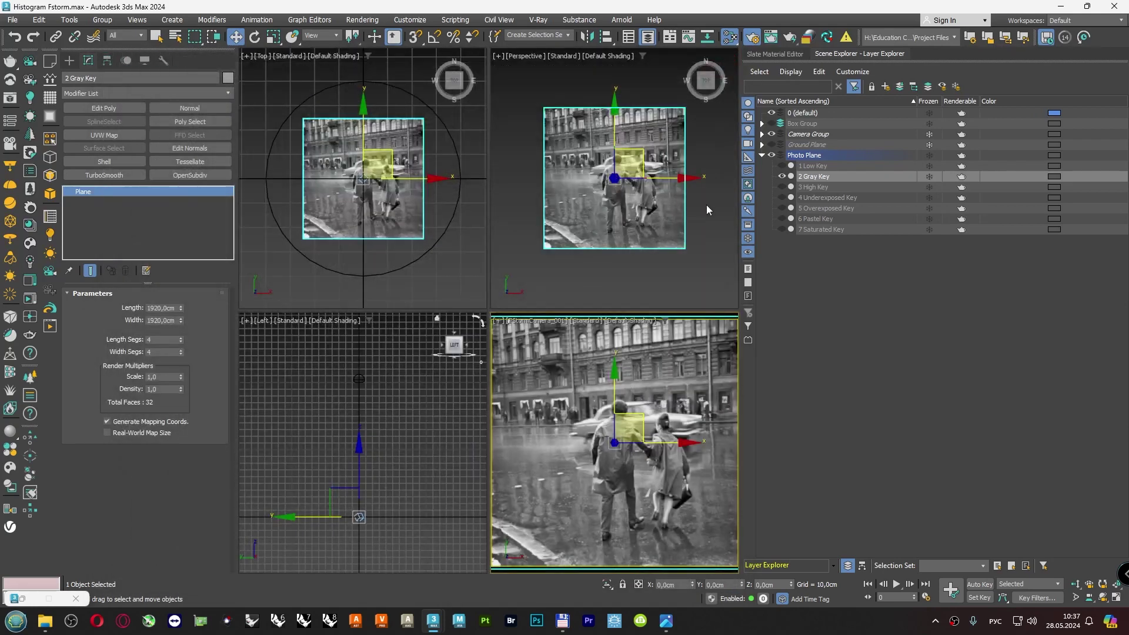
pyautogui.click(707, 206)
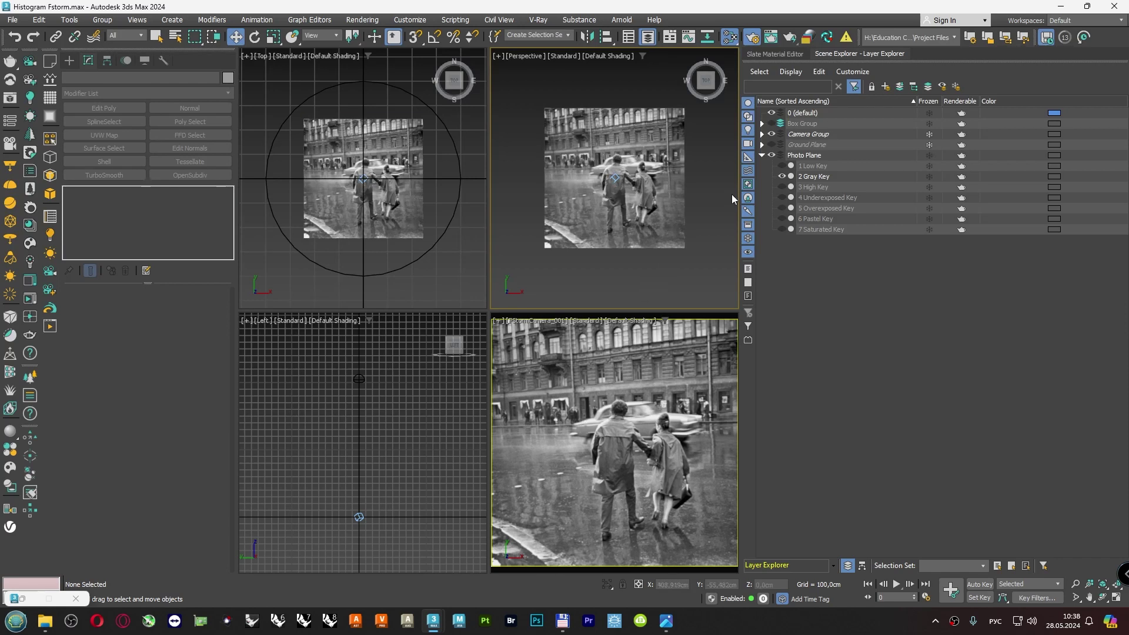
pyautogui.click(762, 155)
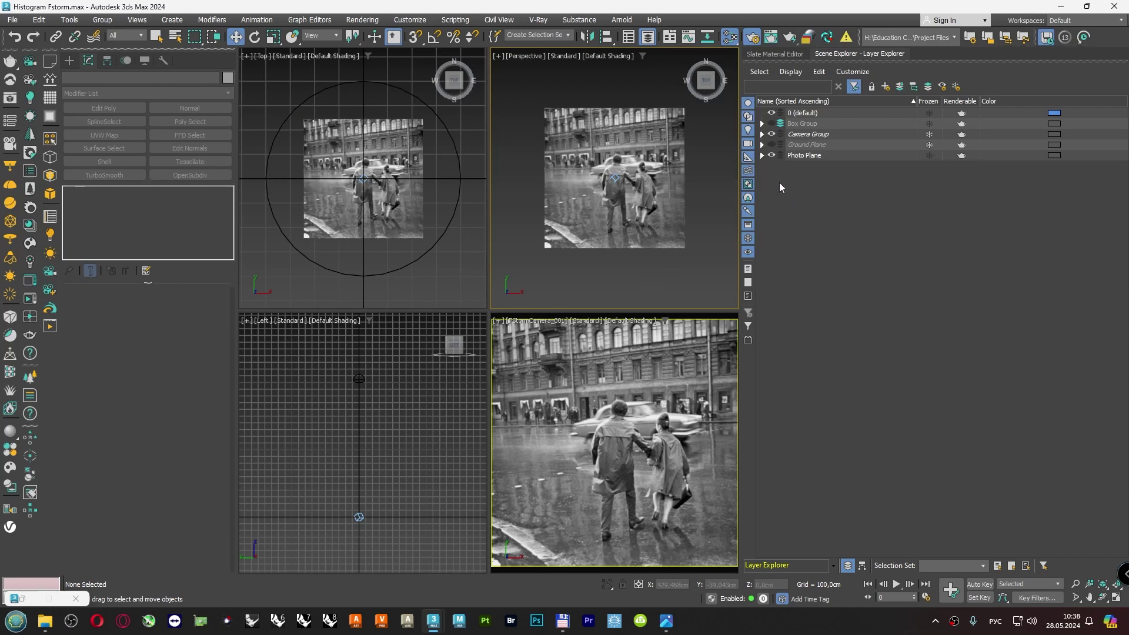